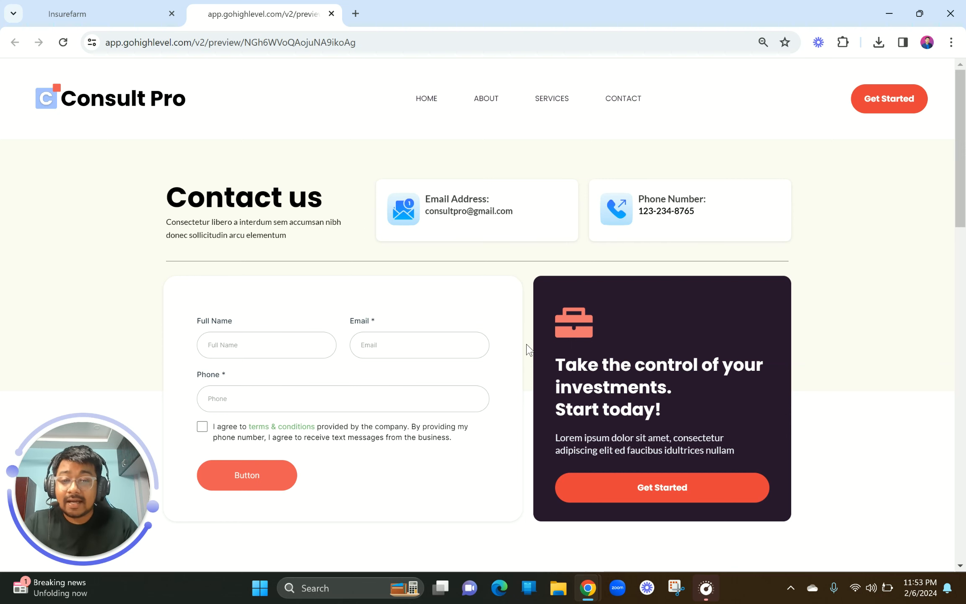
click(139, 6)
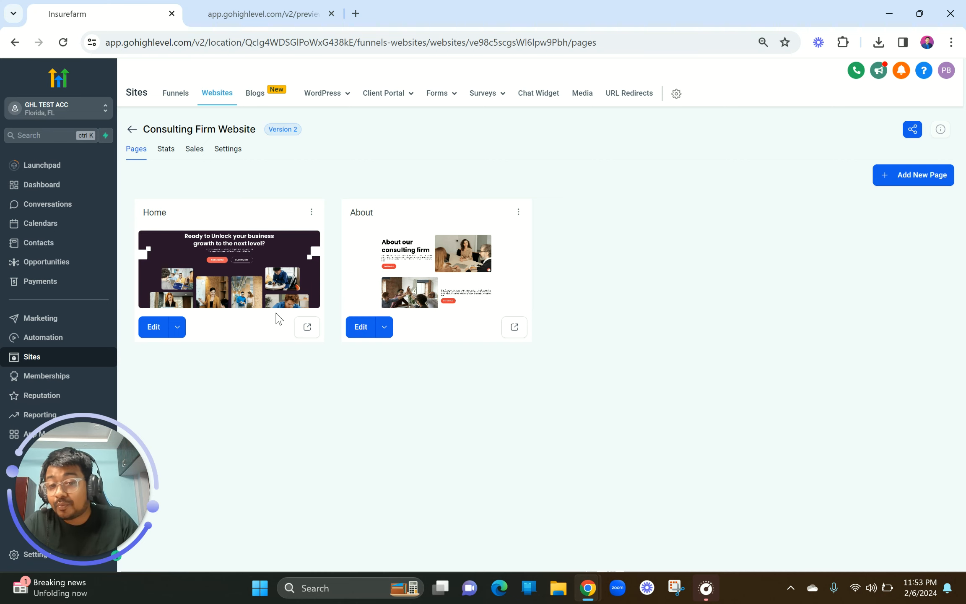
click(902, 177)
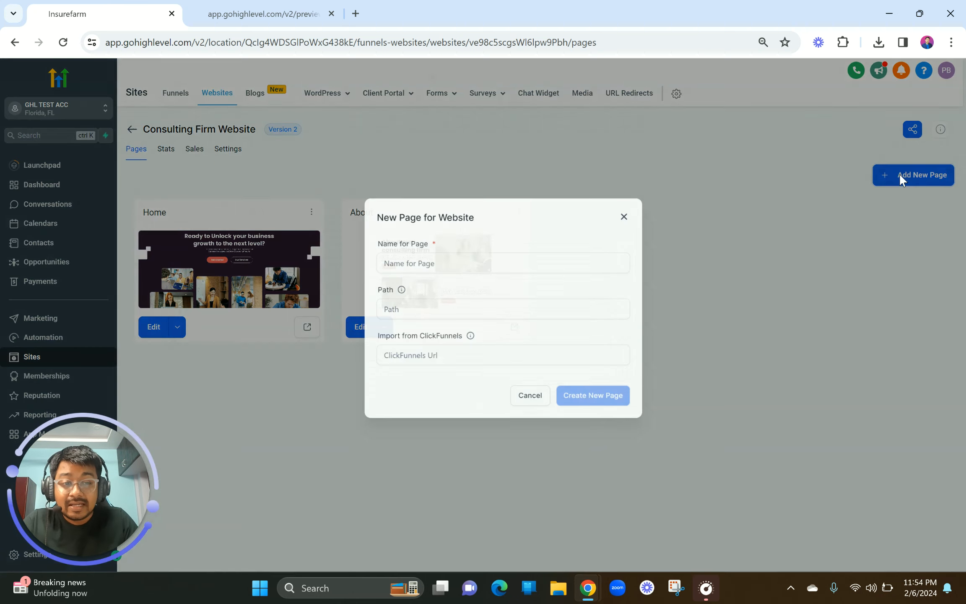
click(397, 268)
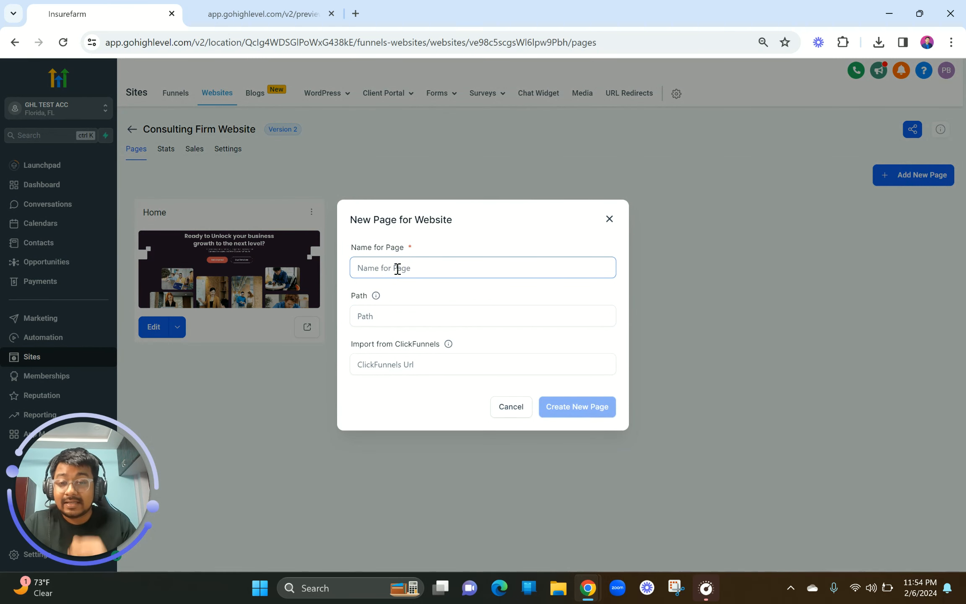
text(Co)
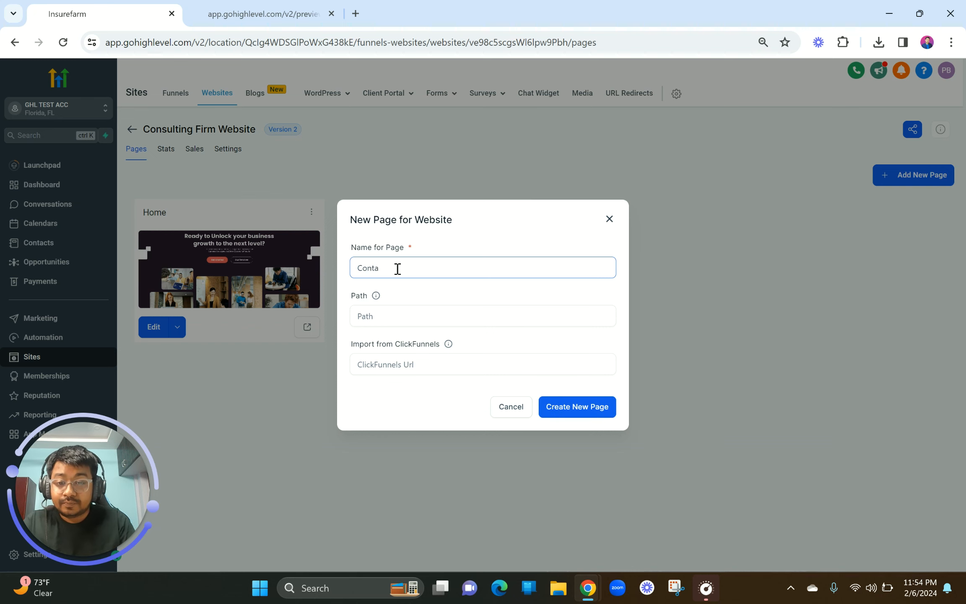
text(nta)
key(BackSpace)
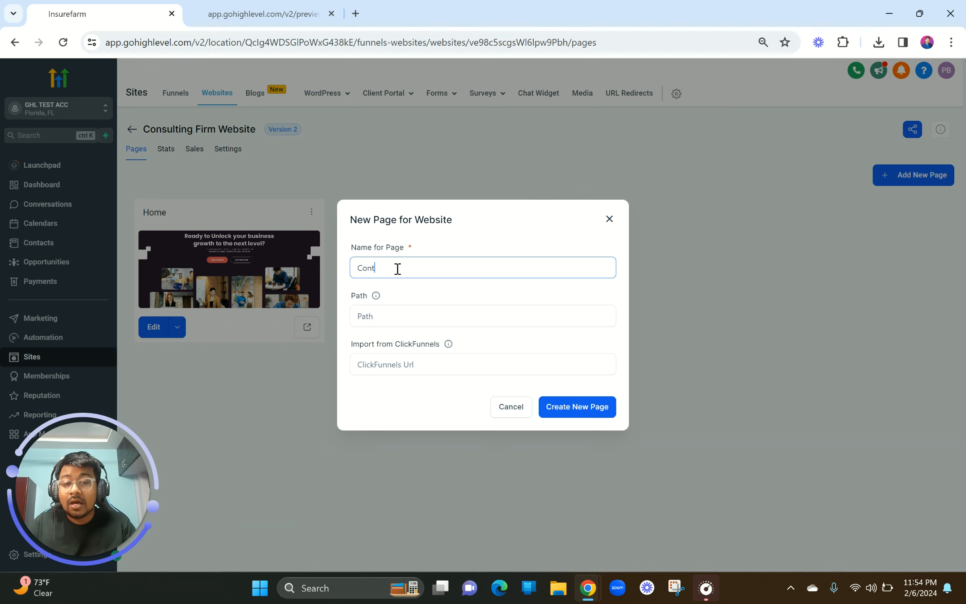
click(609, 219)
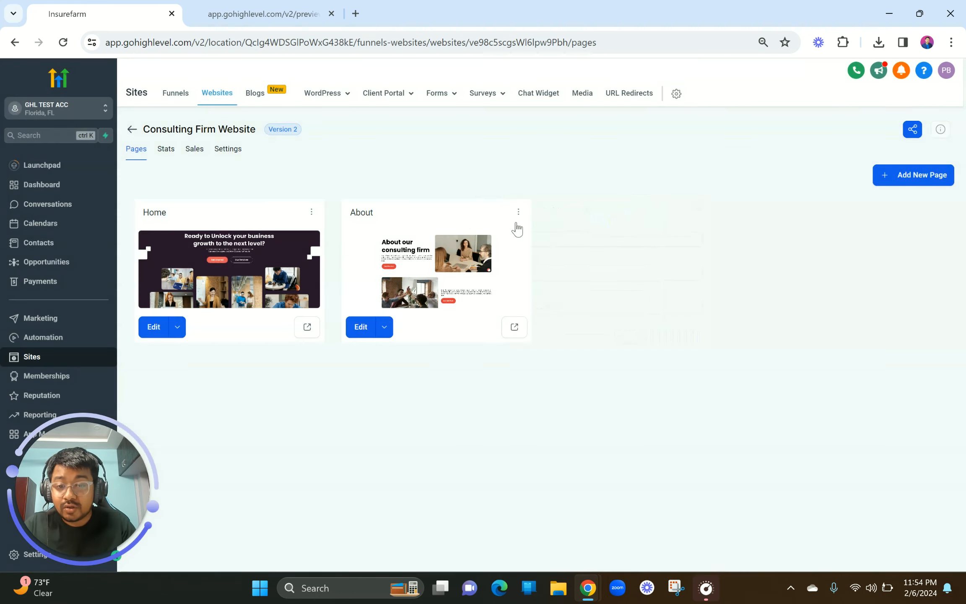
Step: Open the About page's preview and examine its layout from header to footer alongside the Contact us reference page
drag(351, 211, 384, 212)
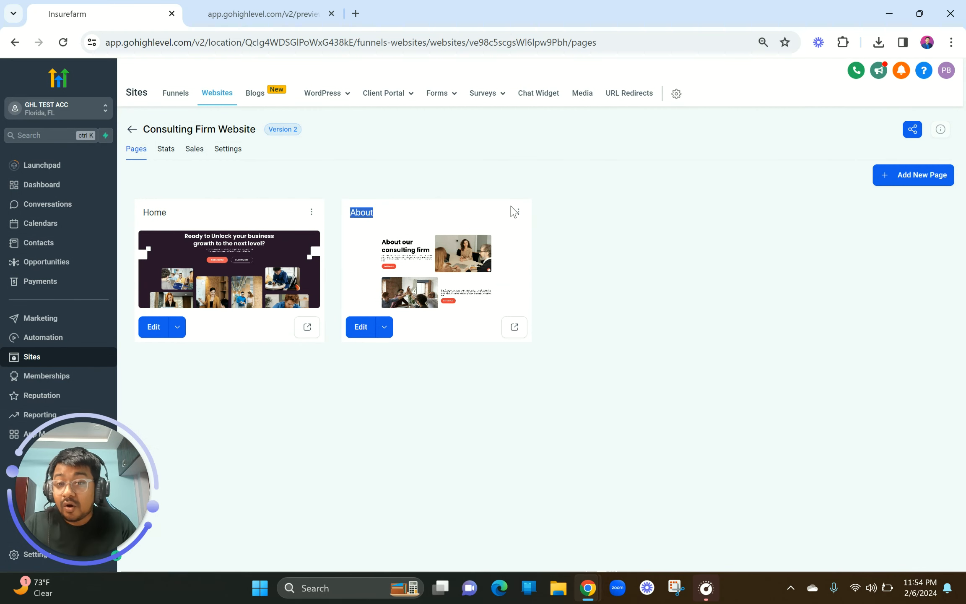
click(253, 13)
click(85, 6)
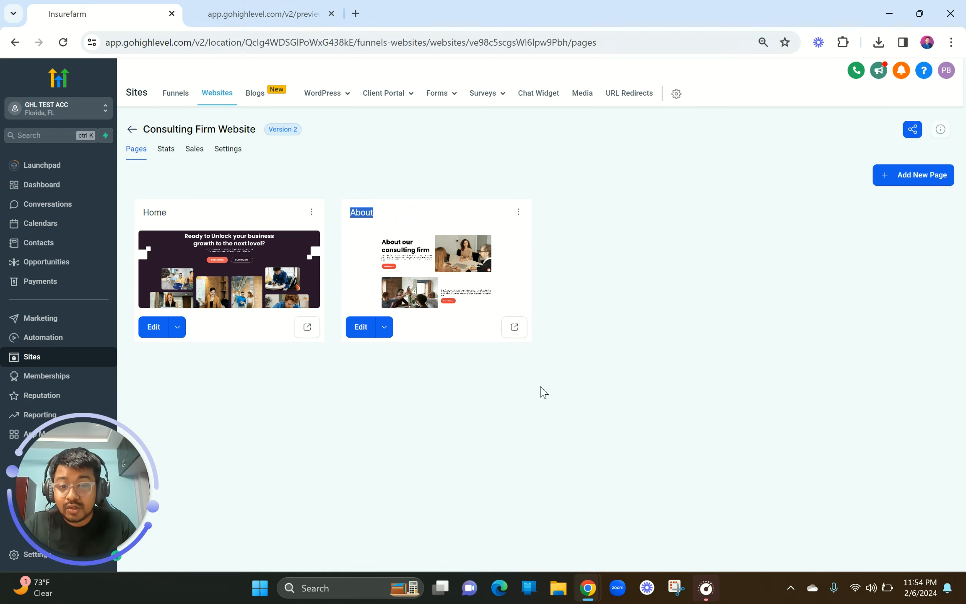
click(515, 335)
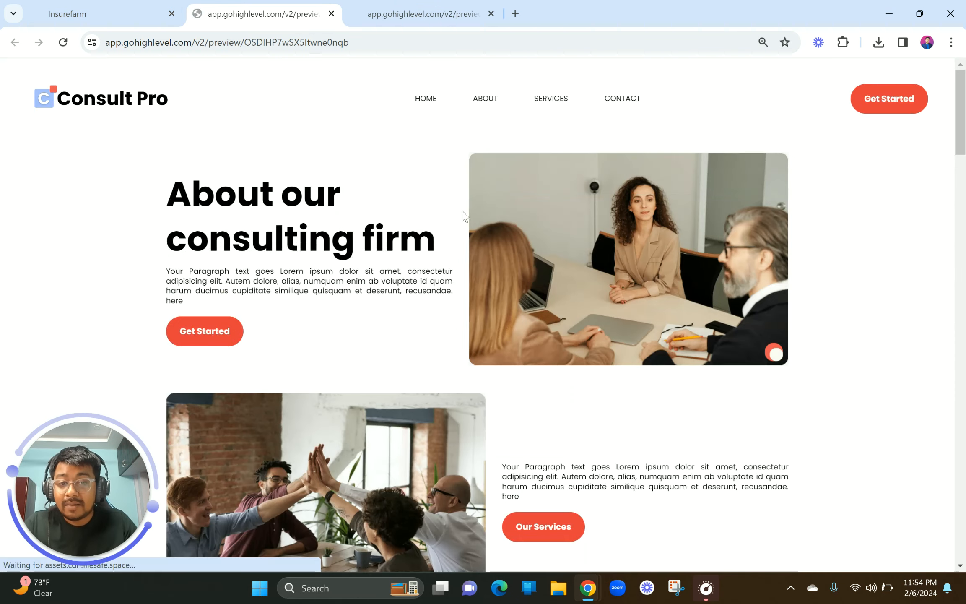
click(448, 5)
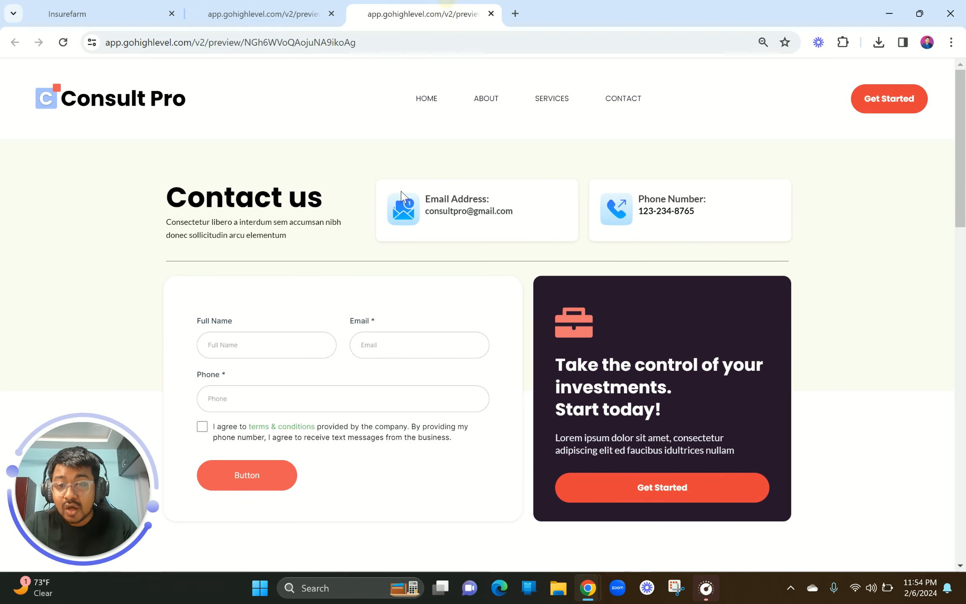
scroll(416, 346, down, 8)
scroll(416, 346, up, 8)
click(258, 13)
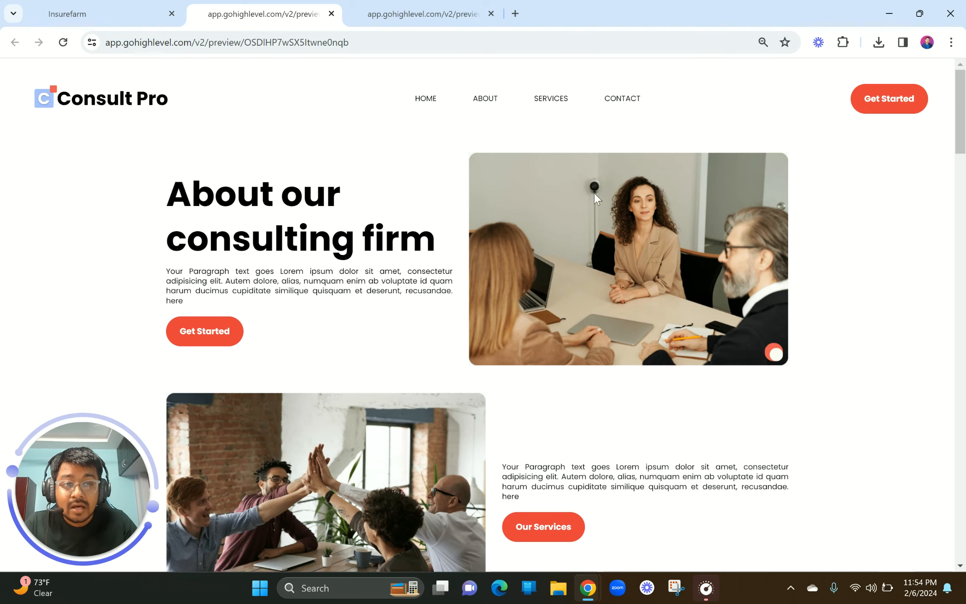
scroll(613, 335, down, 20)
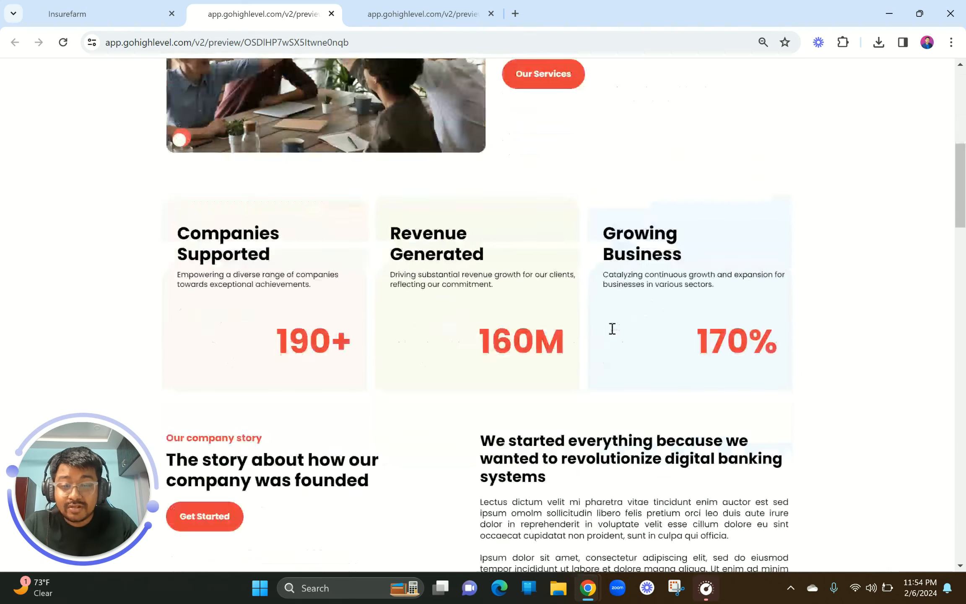
scroll(613, 334, down, 20)
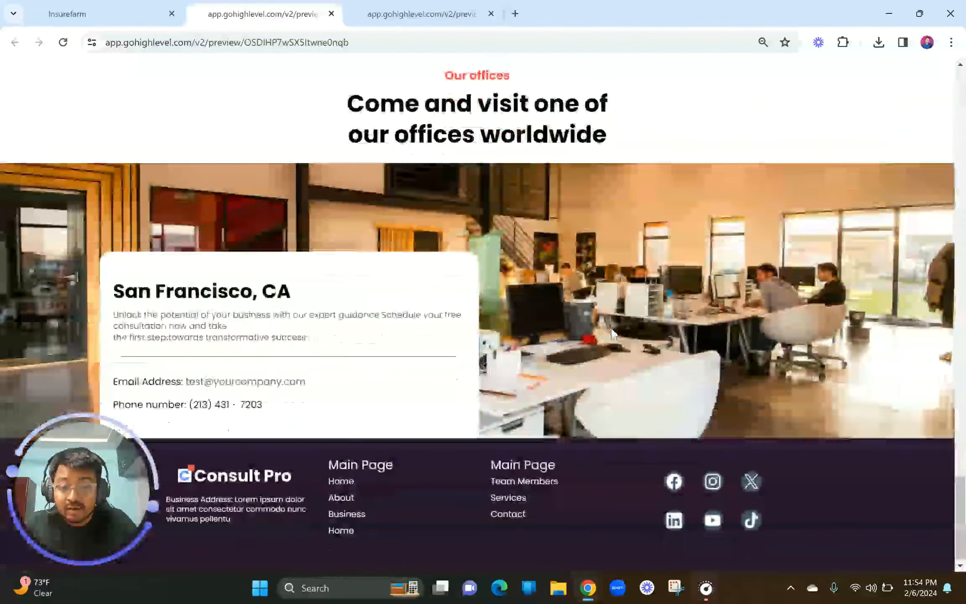
Step: Compare the offices and footer sections of the Contact us reference page with those in the About page preview
key(ctrl+Tab)
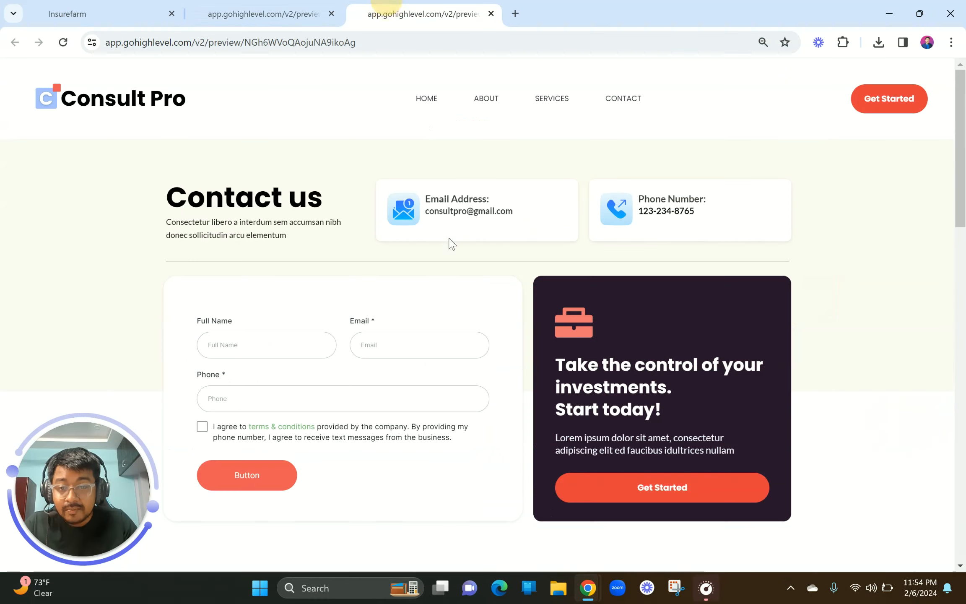
scroll(449, 242, down, 15)
scroll(451, 243, up, 5)
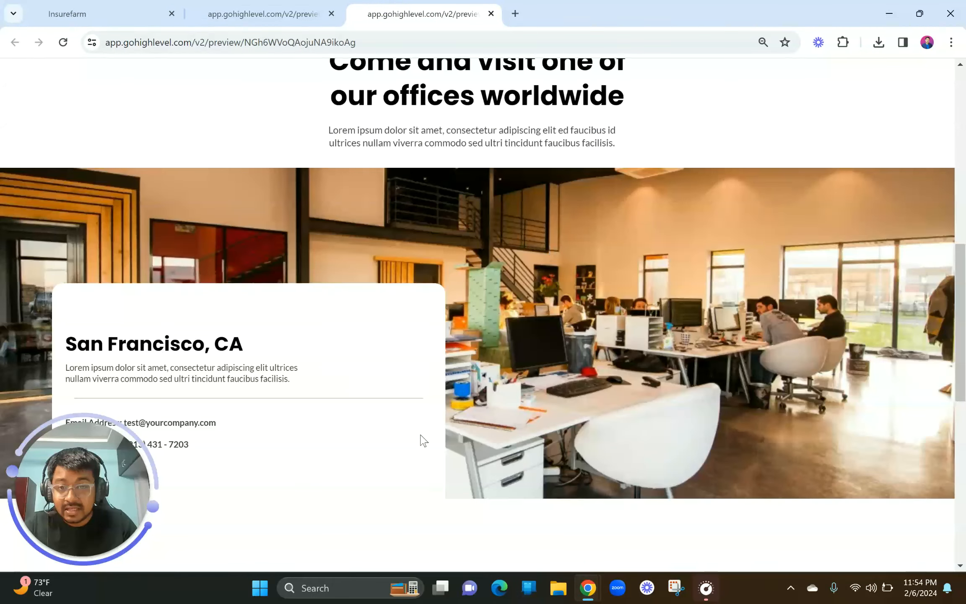
scroll(423, 440, down, 10)
click(296, 11)
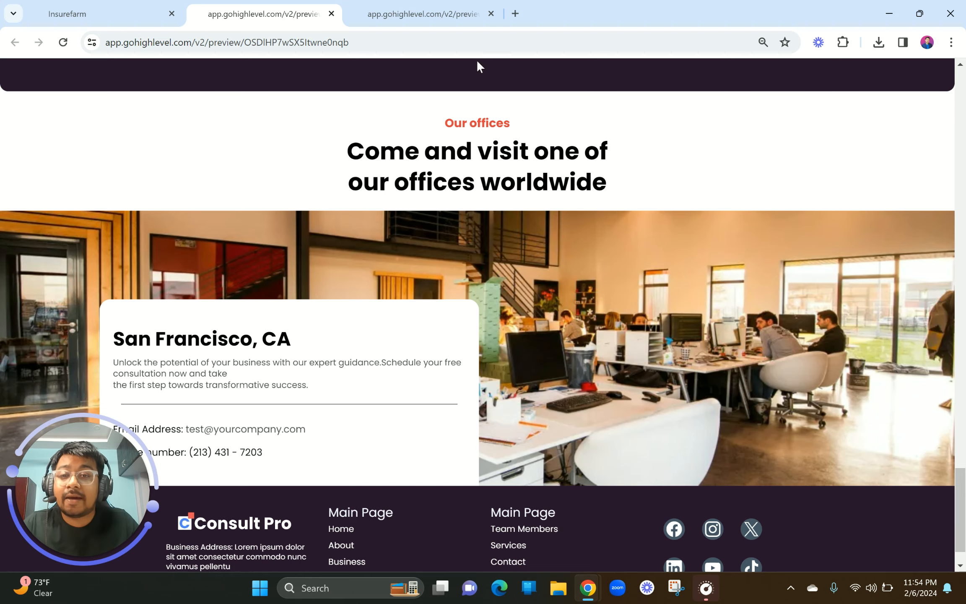
click(446, 12)
click(101, 5)
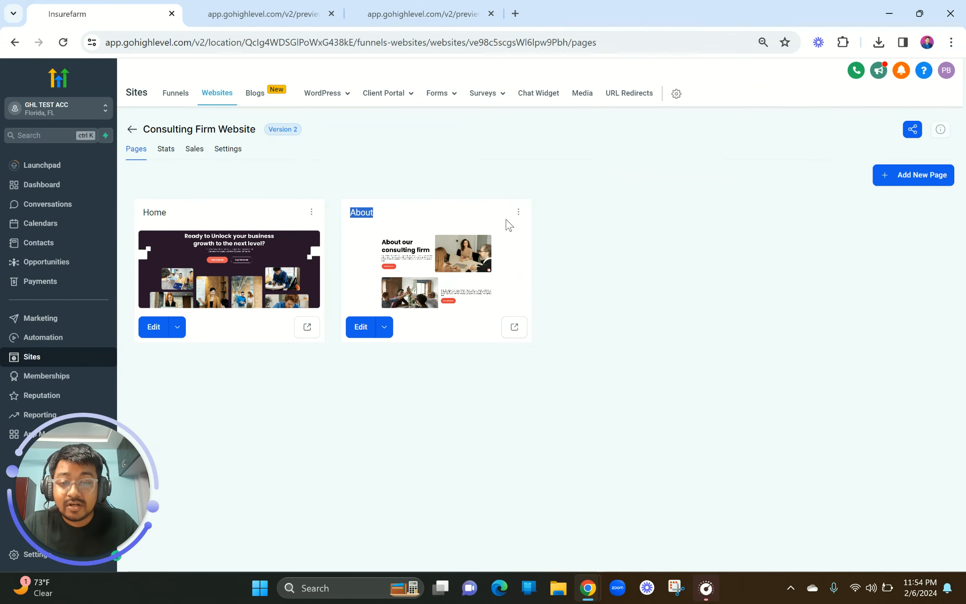
Step: Clone the About page within the same Consulting Firm Website
click(519, 213)
scroll(513, 206, up, 5)
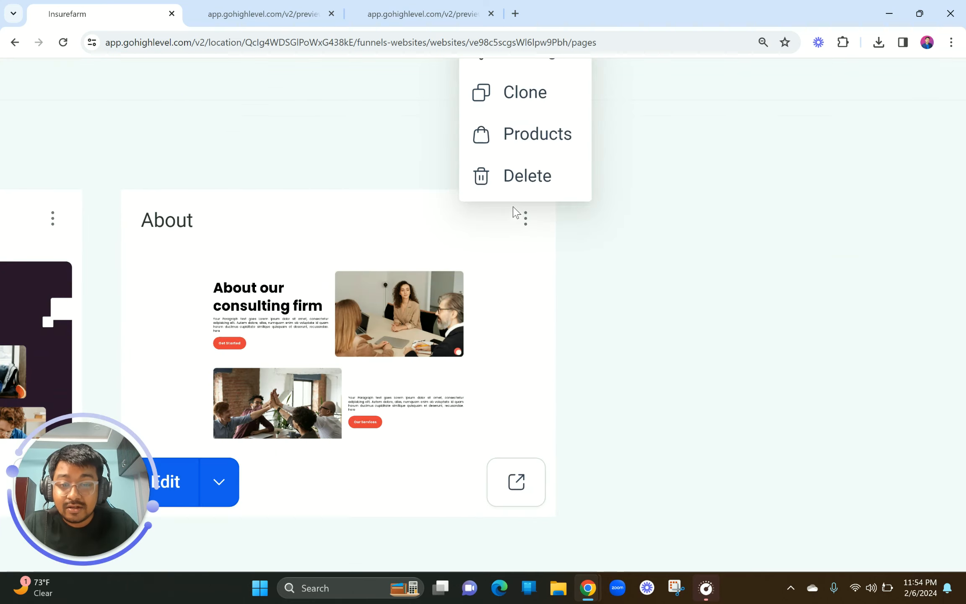
scroll(583, 199, down, 5)
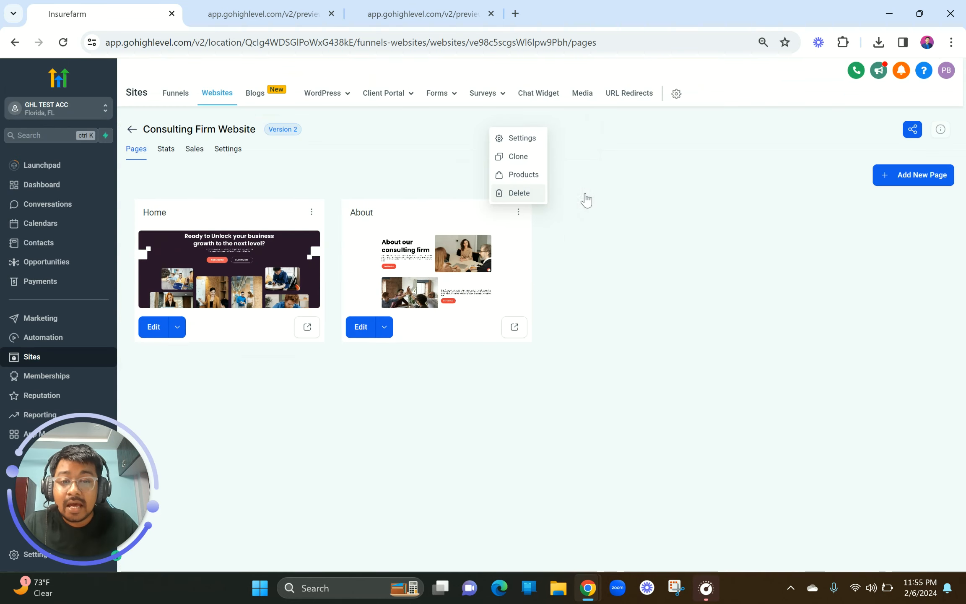
click(520, 156)
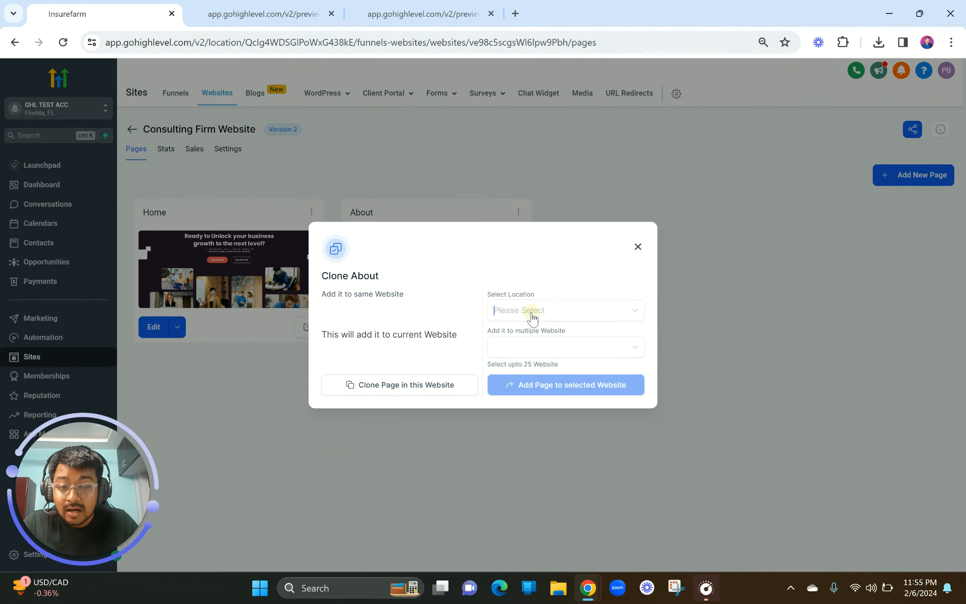
click(539, 313)
click(549, 310)
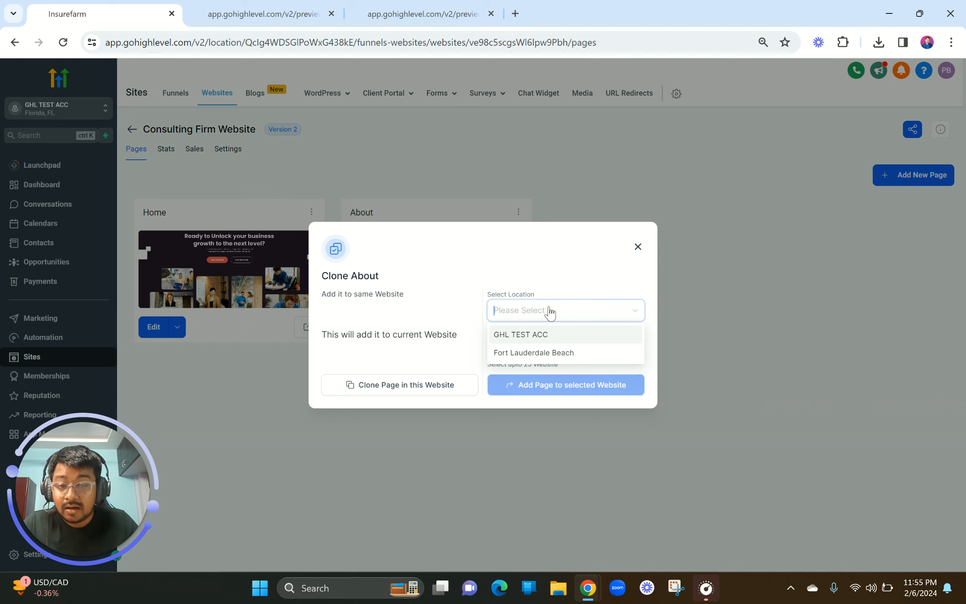
click(529, 268)
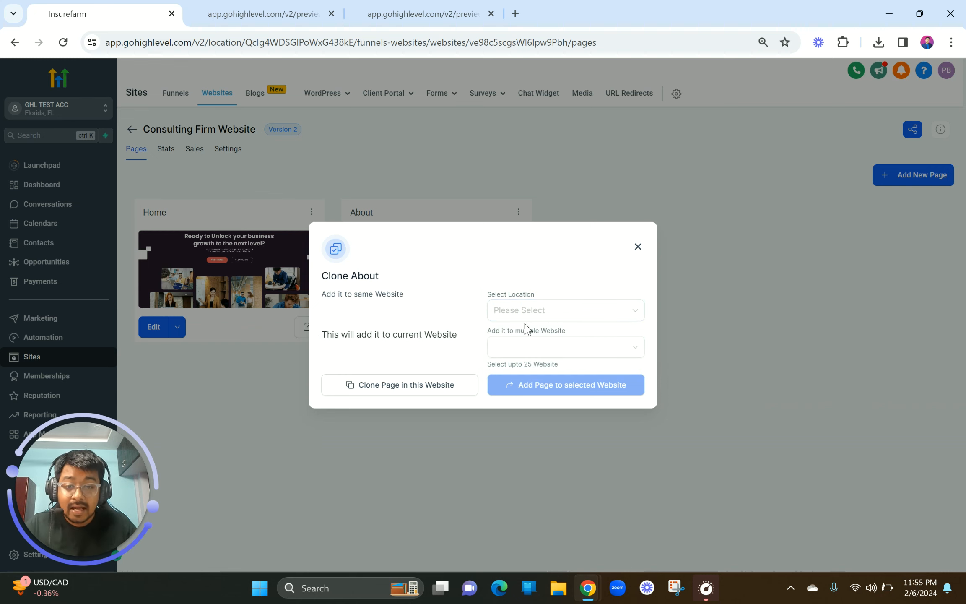
click(540, 351)
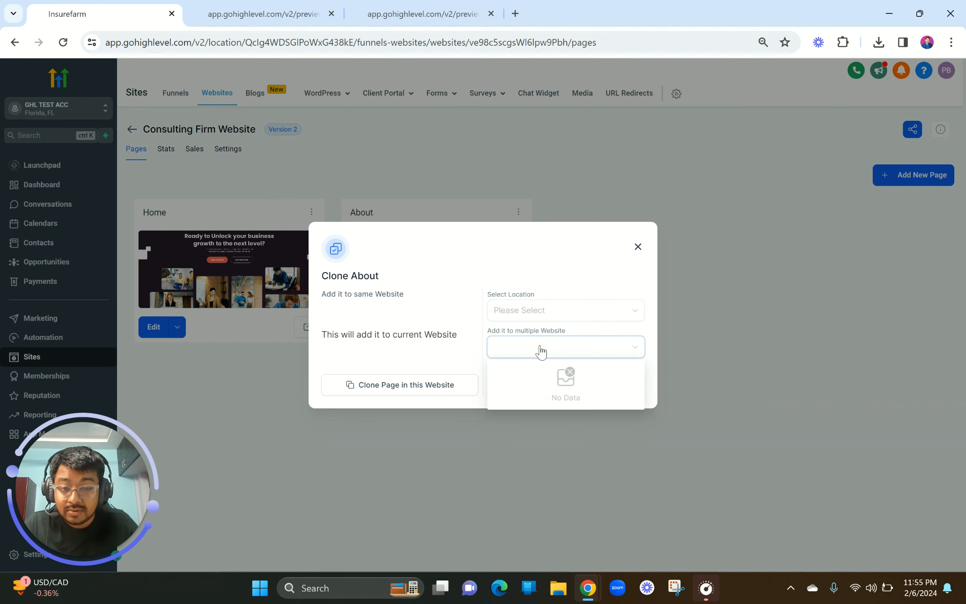
click(541, 349)
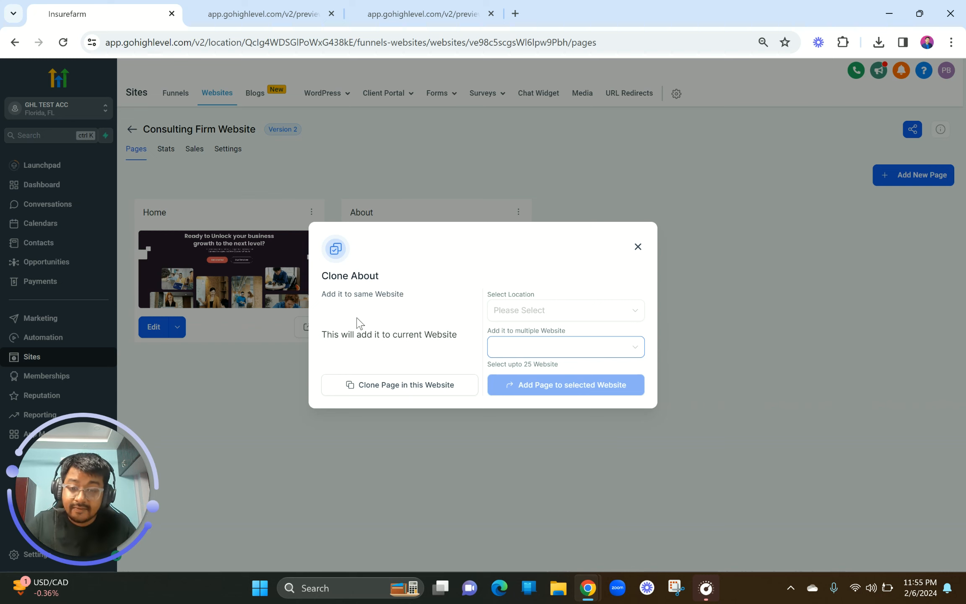
click(394, 392)
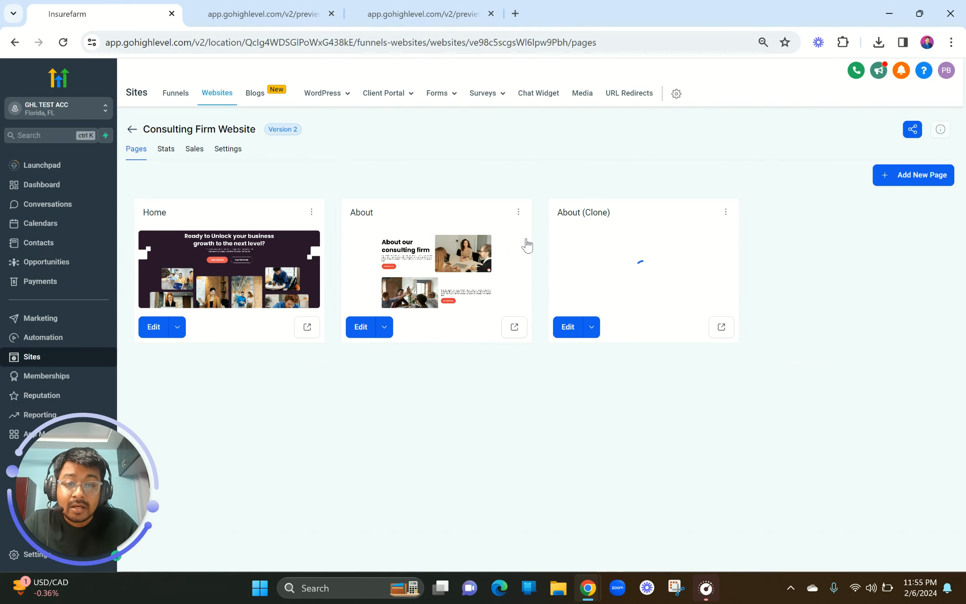
Step: Rename the cloned About page as Contact Us and set its path to /contact
drag(559, 213, 617, 216)
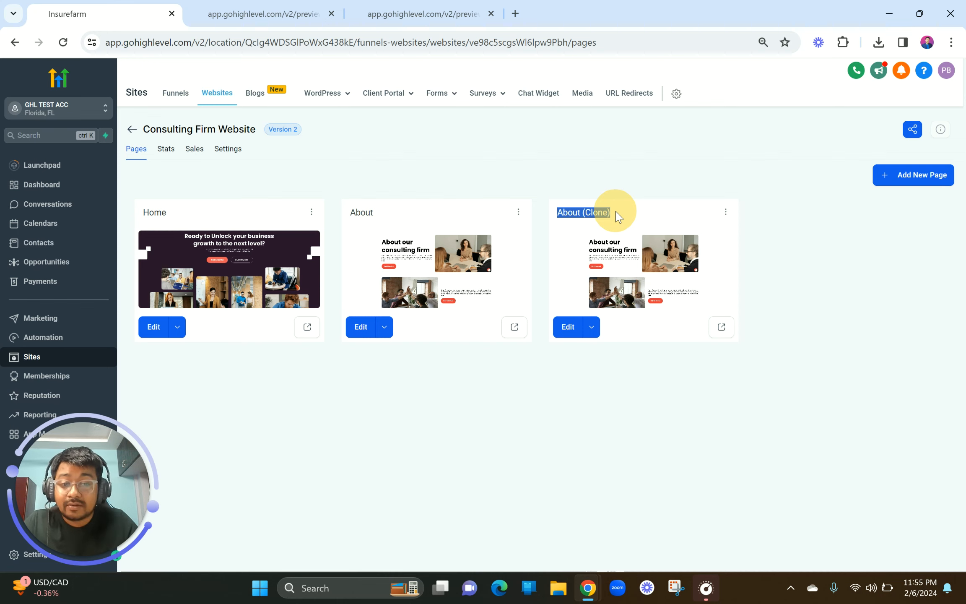
click(725, 212)
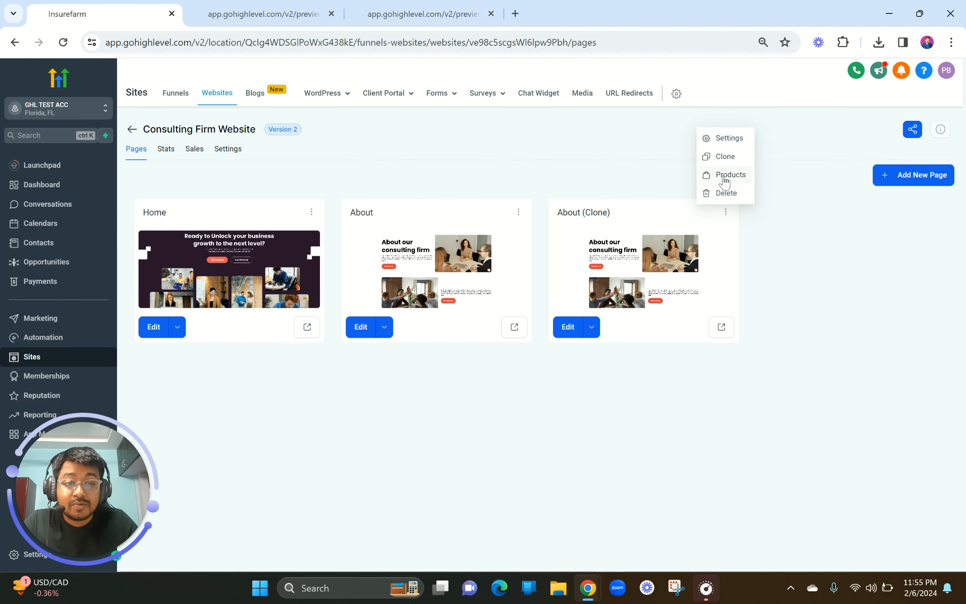
click(724, 139)
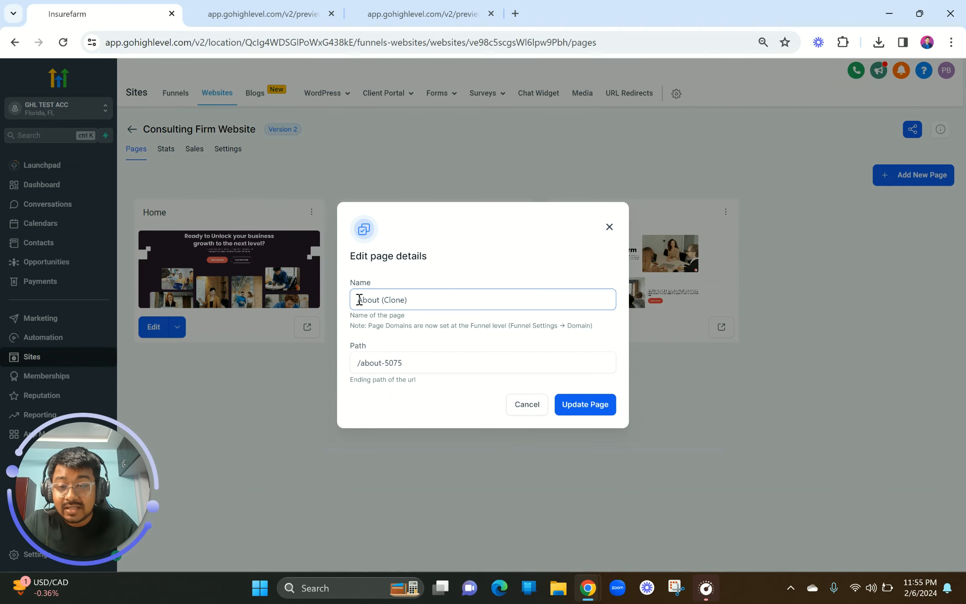
drag(359, 299, 465, 304)
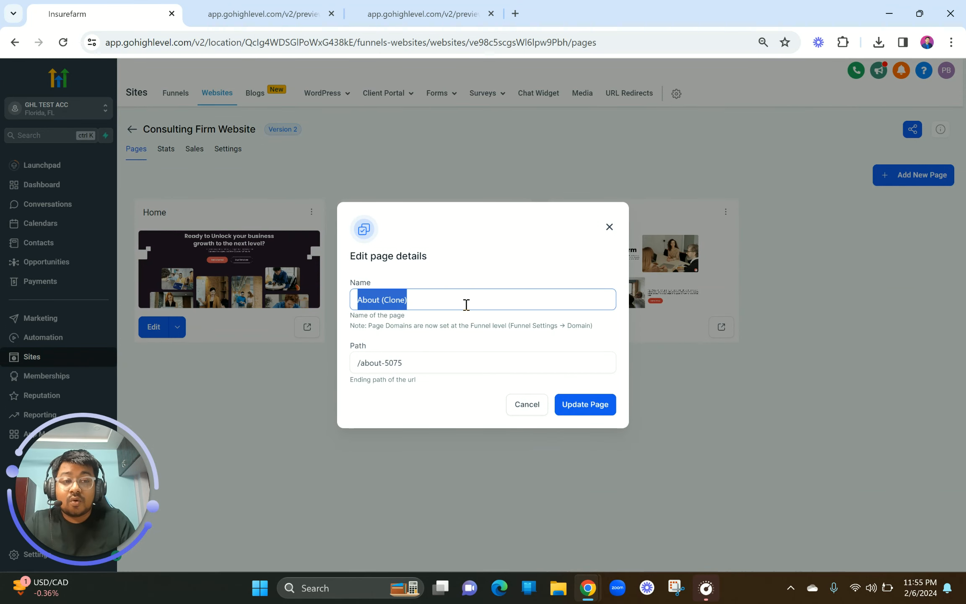
text(Con)
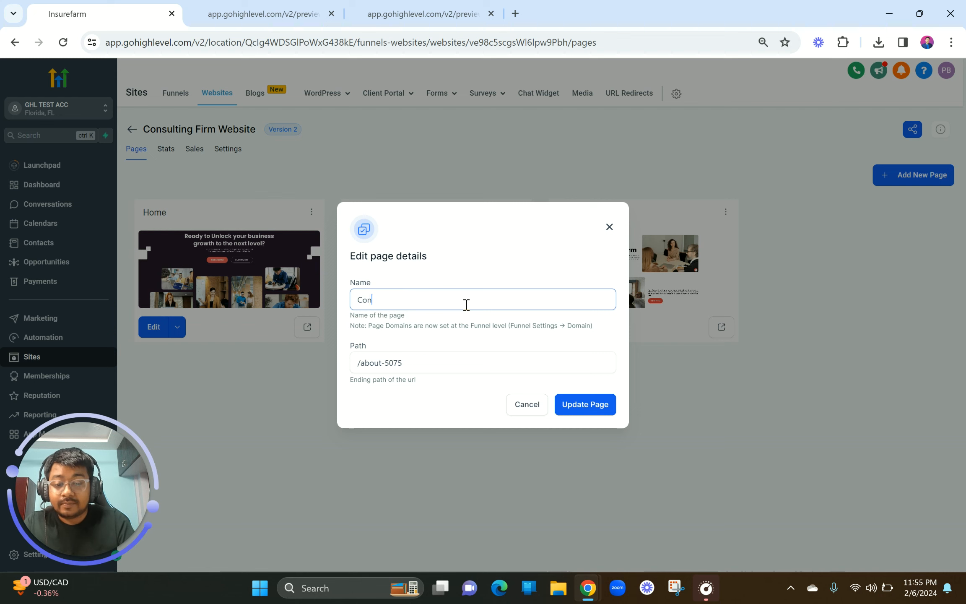
text(tact Us)
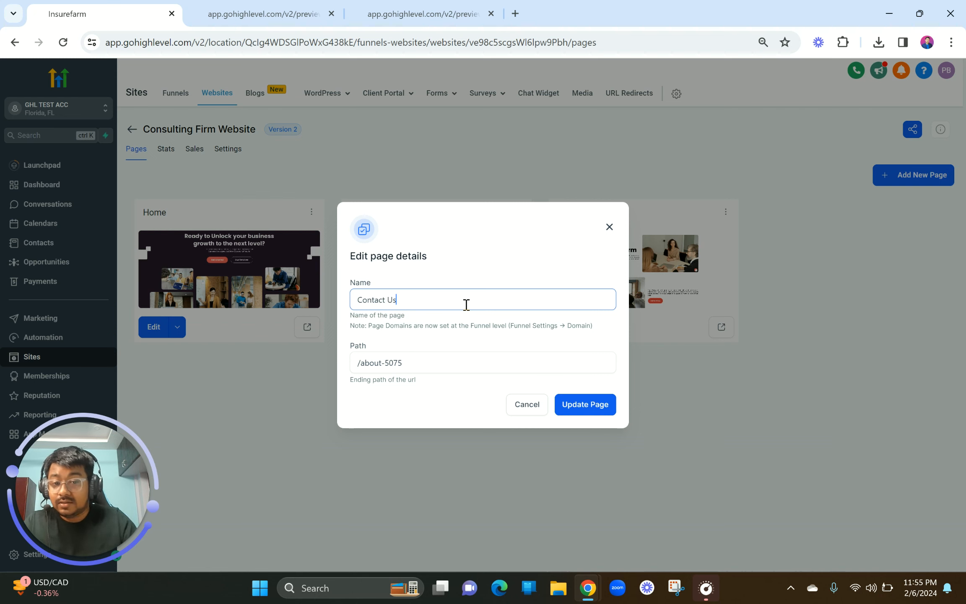
drag(360, 362, 457, 362)
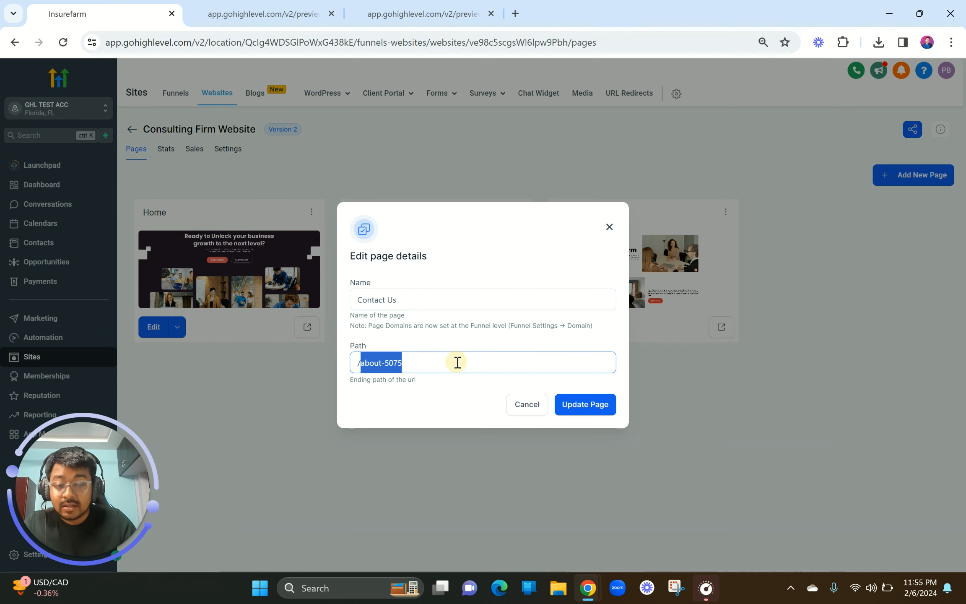
text(contact)
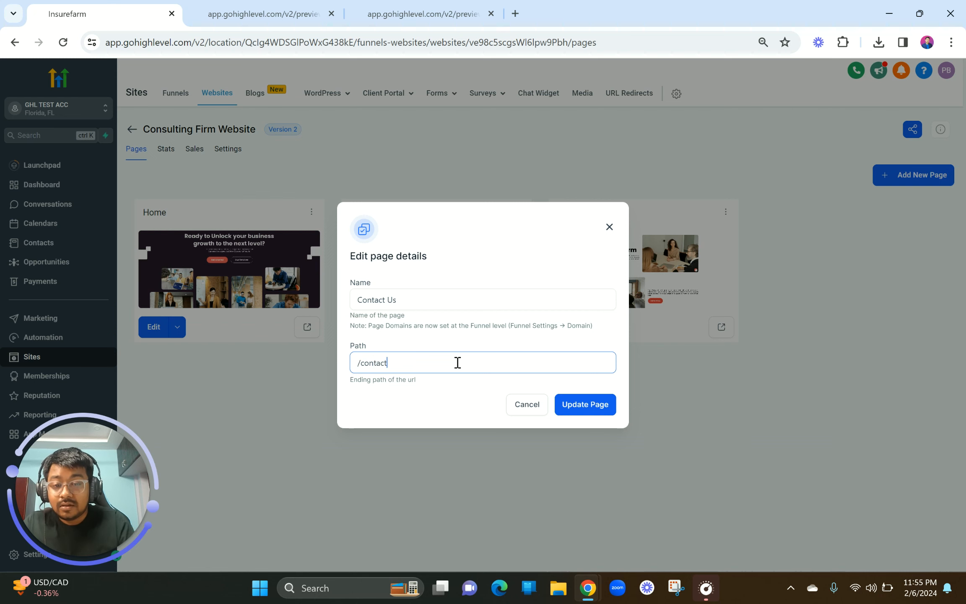
click(593, 409)
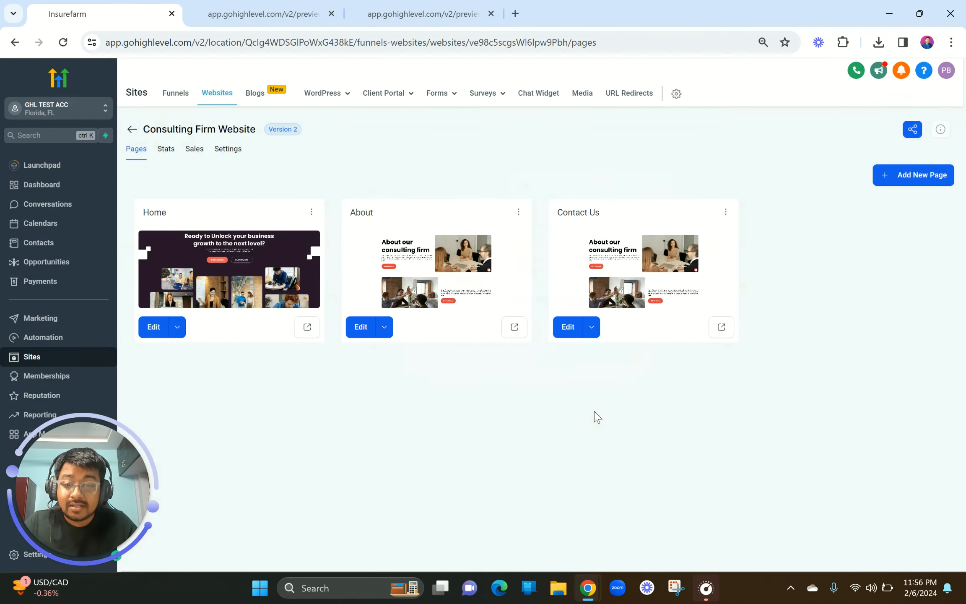
Step: Open the Contact Us page for editing in a new tab and review the tops of the About preview and Contact us reference
click(593, 328)
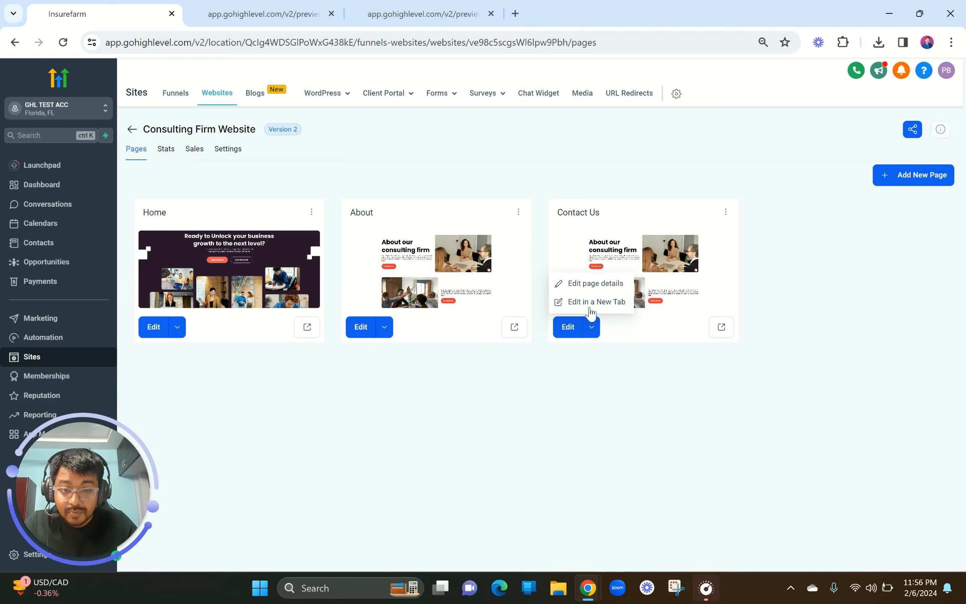
click(592, 305)
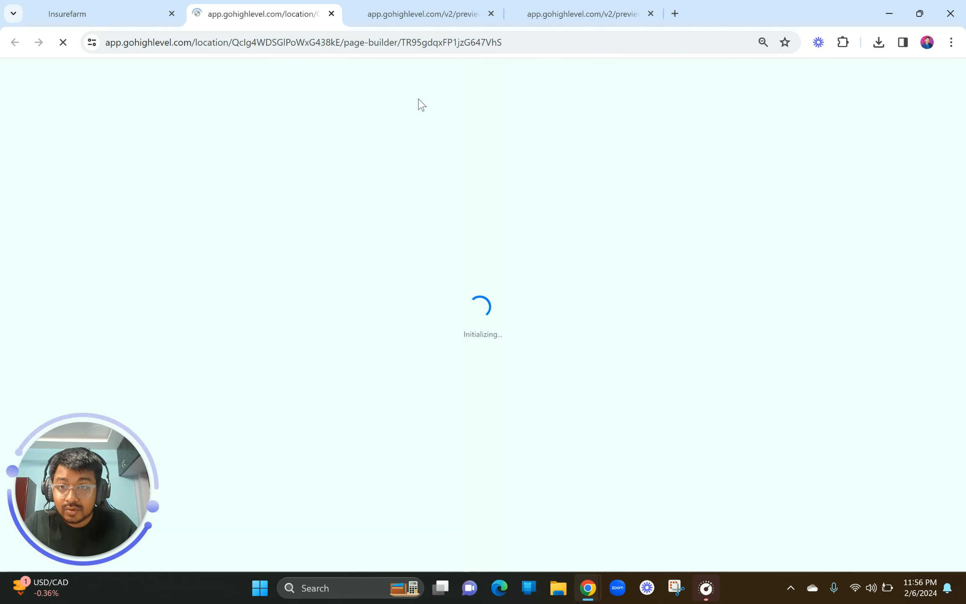
click(438, 8)
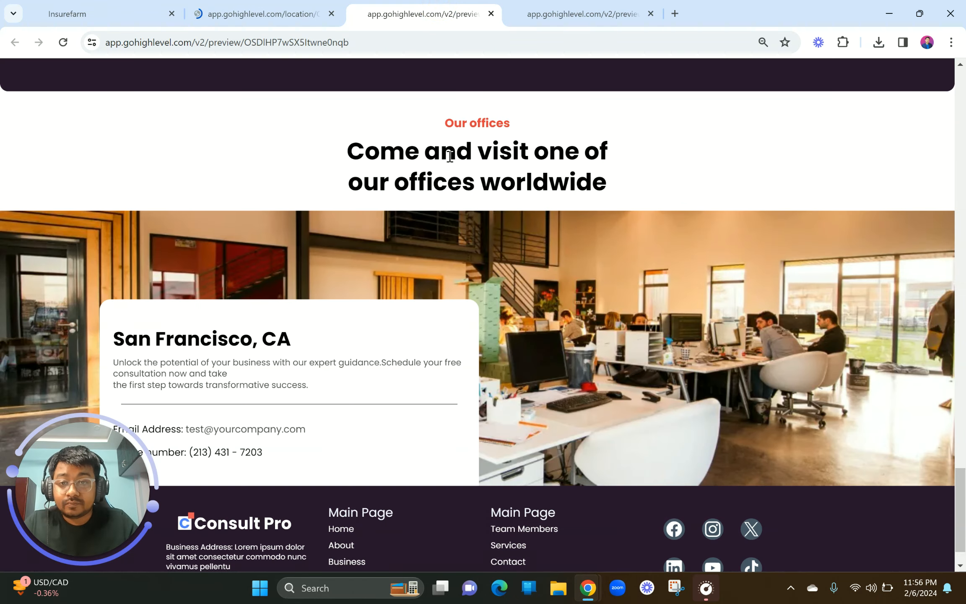
scroll(451, 162, up, 20)
scroll(451, 162, up, 4)
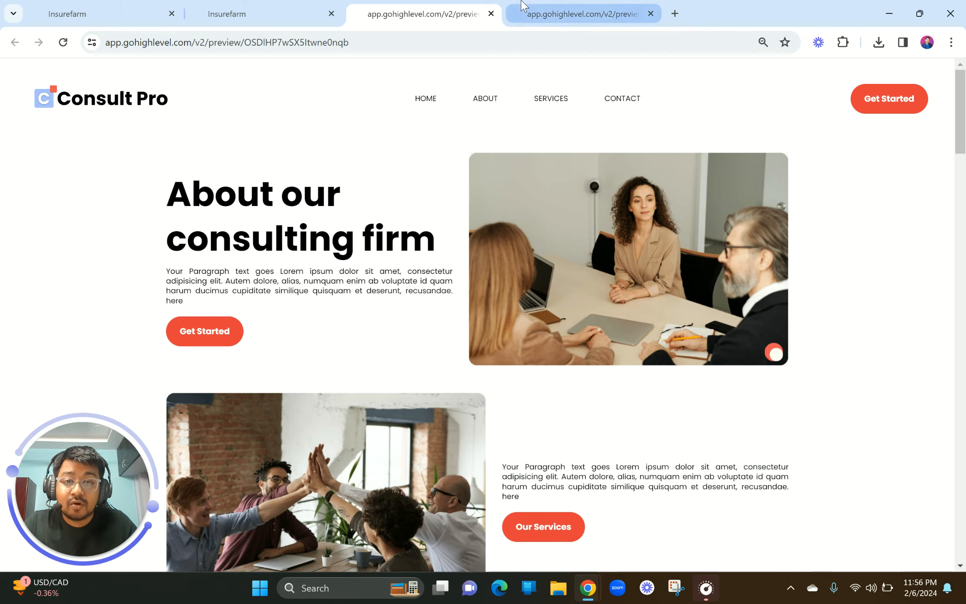
click(545, 14)
scroll(480, 177, up, 10)
scroll(461, 147, up, 10)
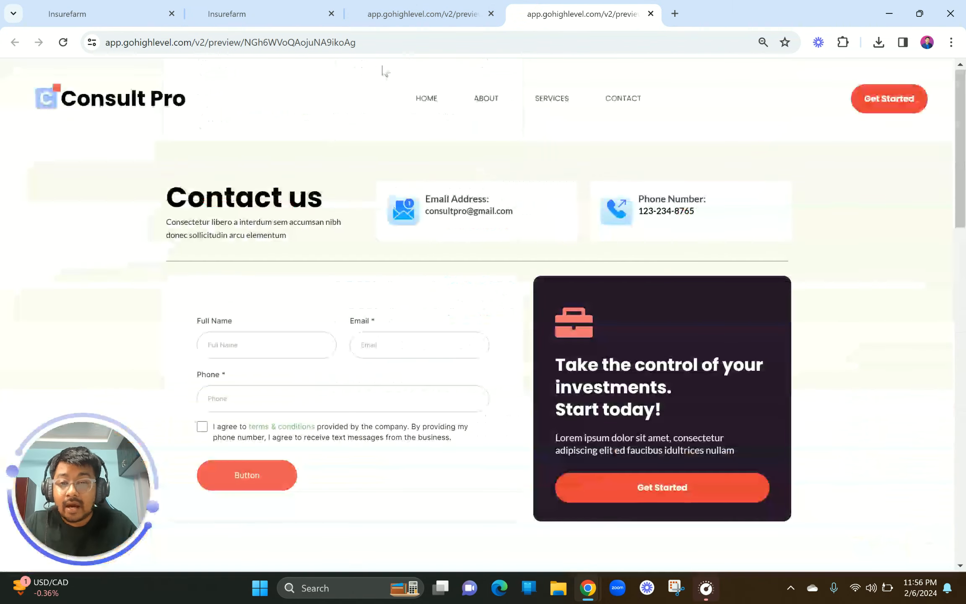
Step: Move the page builder tab behind the two preview tabs and return to the builder
click(280, 9)
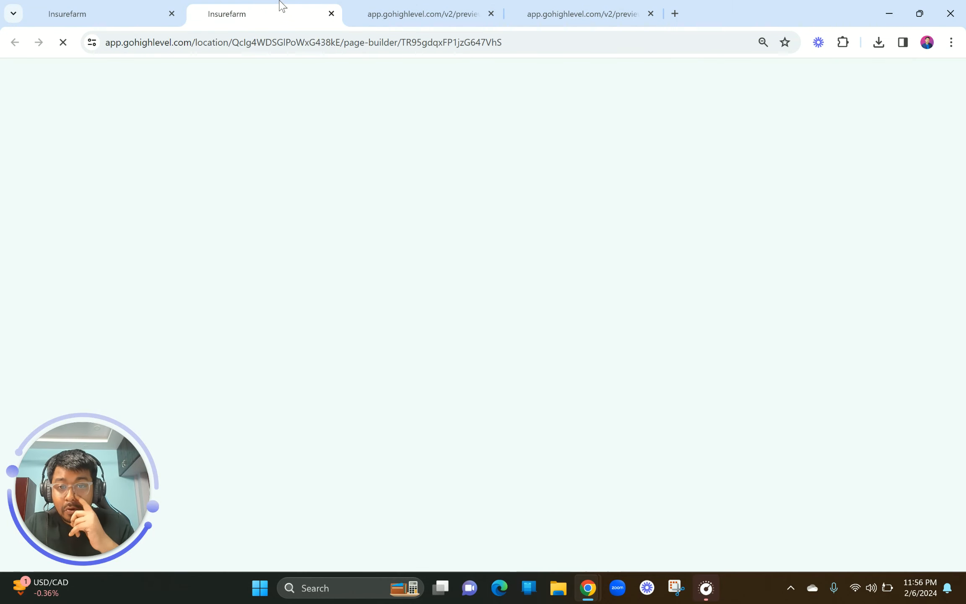
click(159, 5)
click(225, 11)
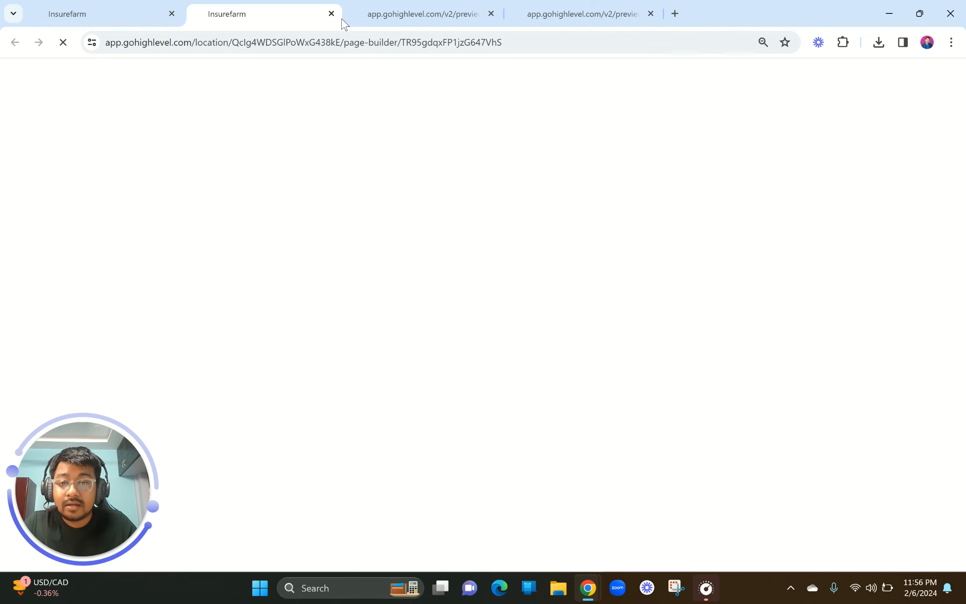
drag(278, 4, 545, 3)
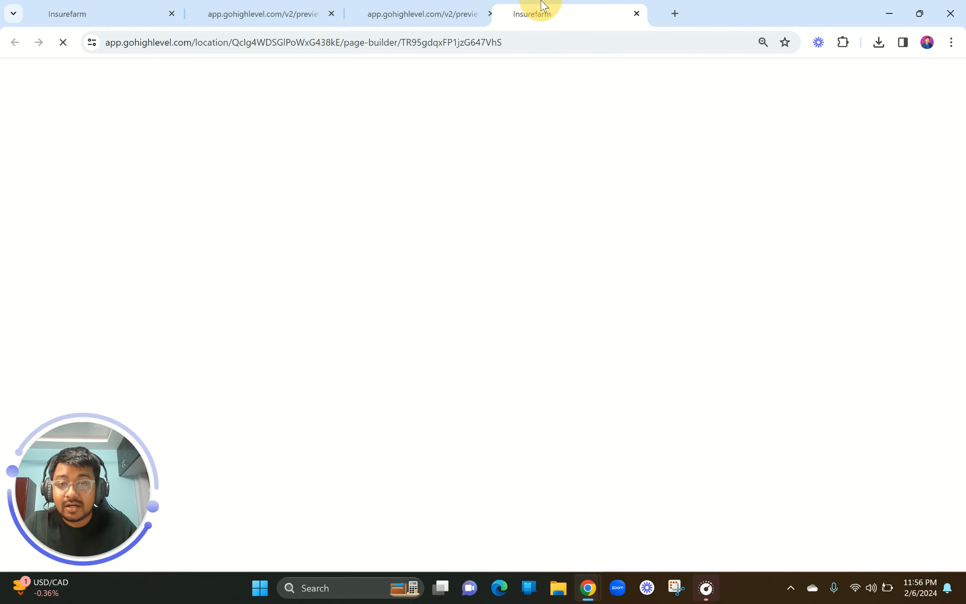
click(405, 5)
click(243, 4)
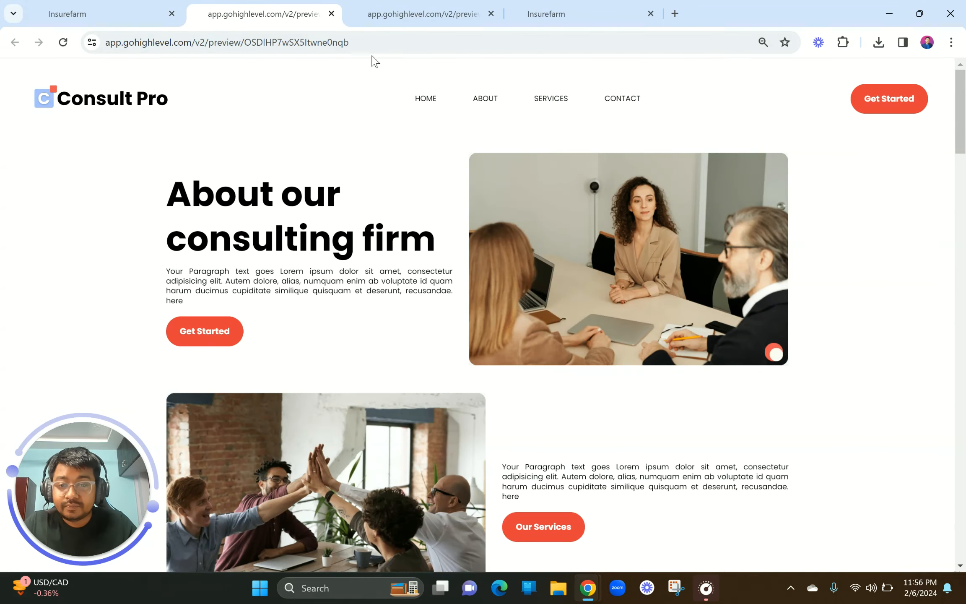
click(545, 13)
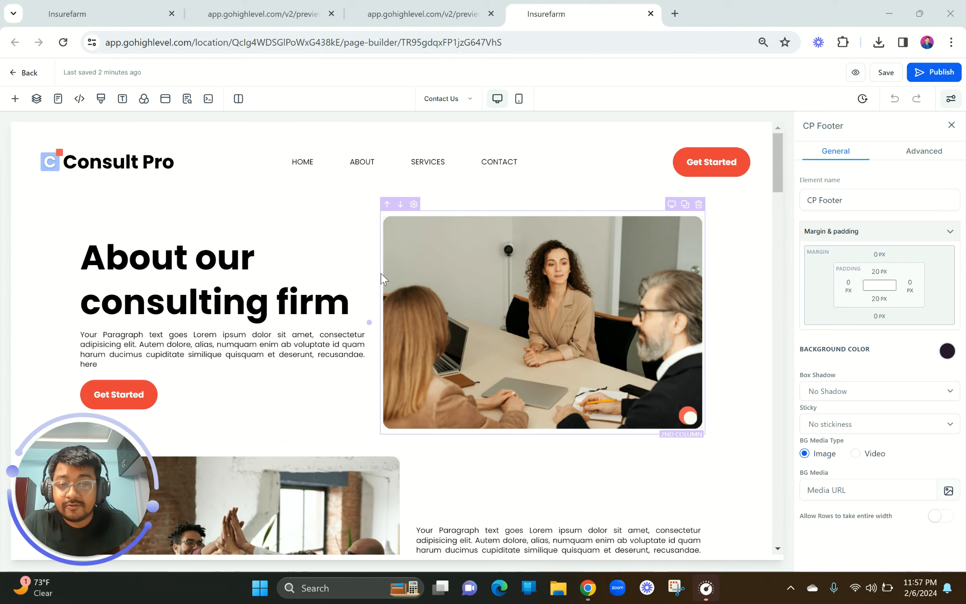
Step: Compare the cloned page's upper sections in the builder with the layout of the Contact us reference page
scroll(382, 278, down, 20)
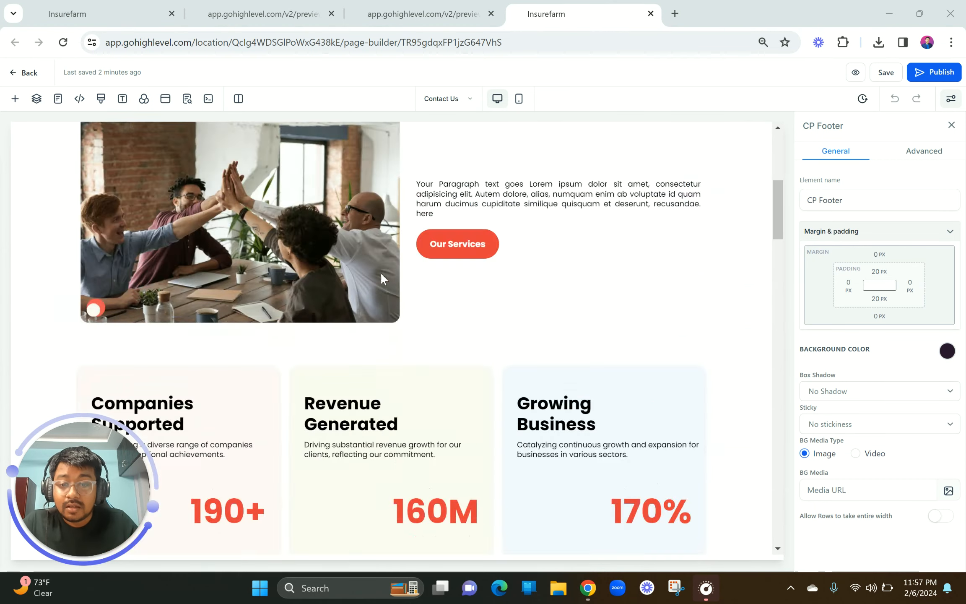
scroll(382, 278, up, 20)
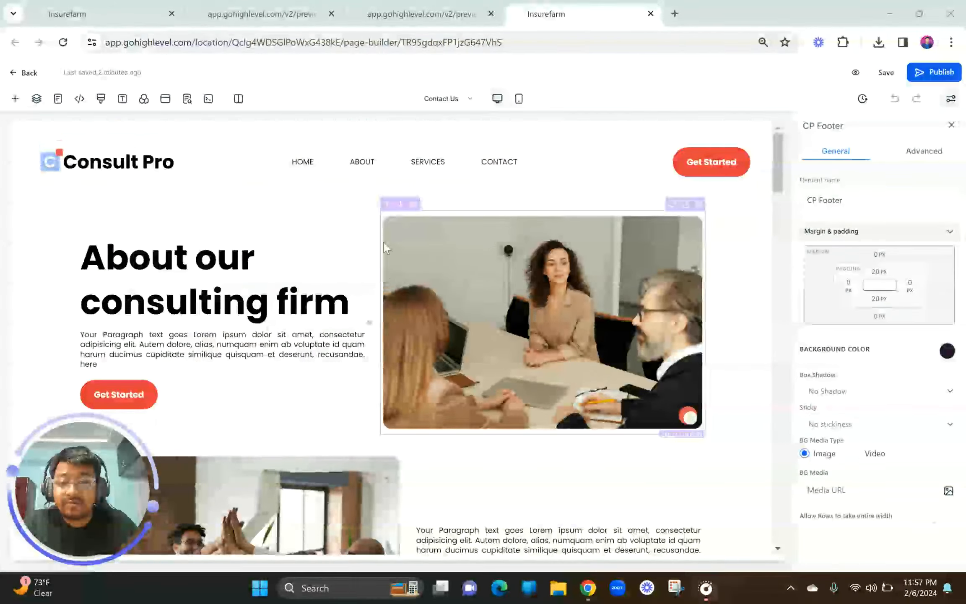
click(411, 6)
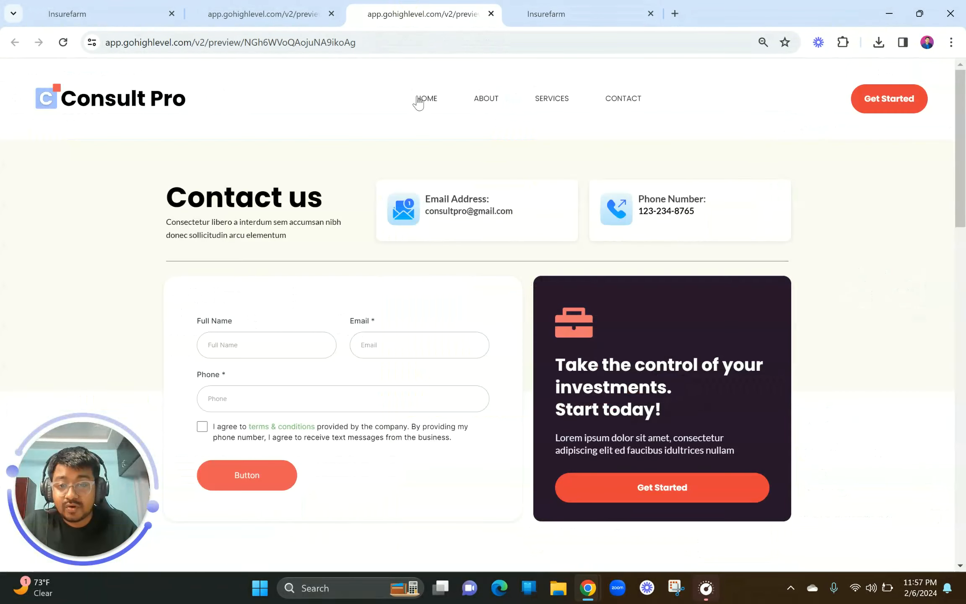
scroll(453, 300, down, 8)
scroll(455, 298, up, 6)
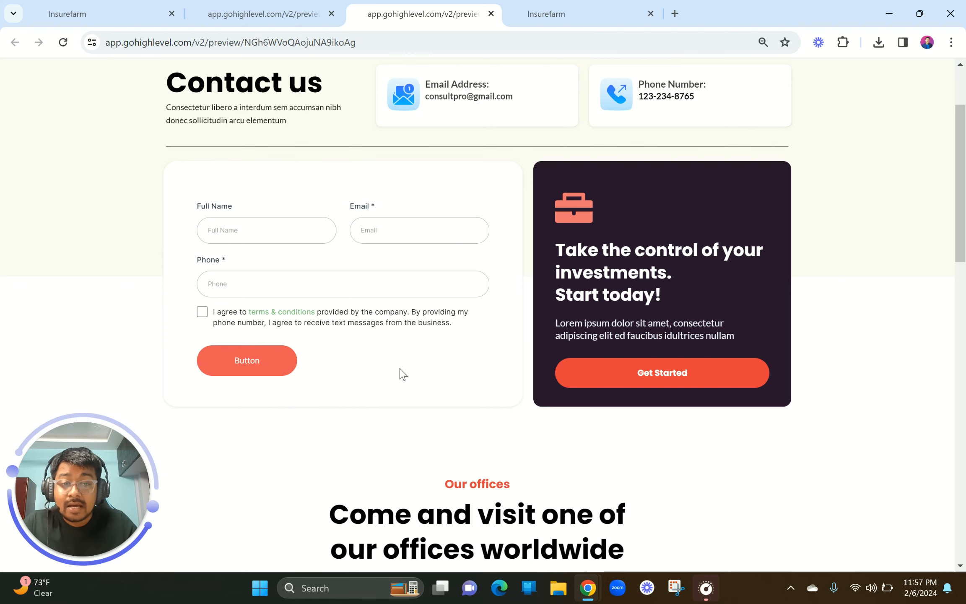
Step: Review the About page preview's sections, close that preview and return to the Contact Us page builder
click(262, 13)
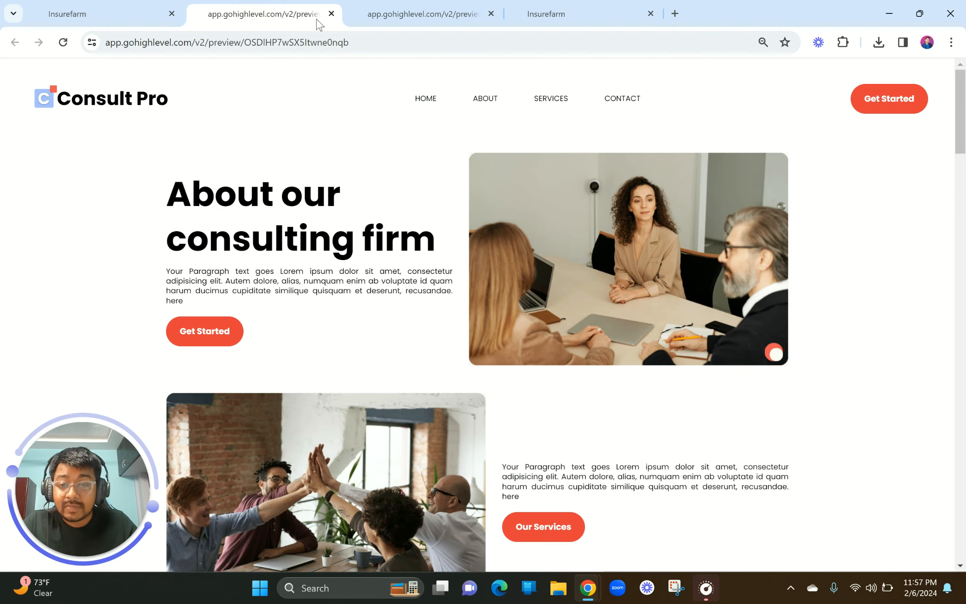
scroll(409, 154, down, 20)
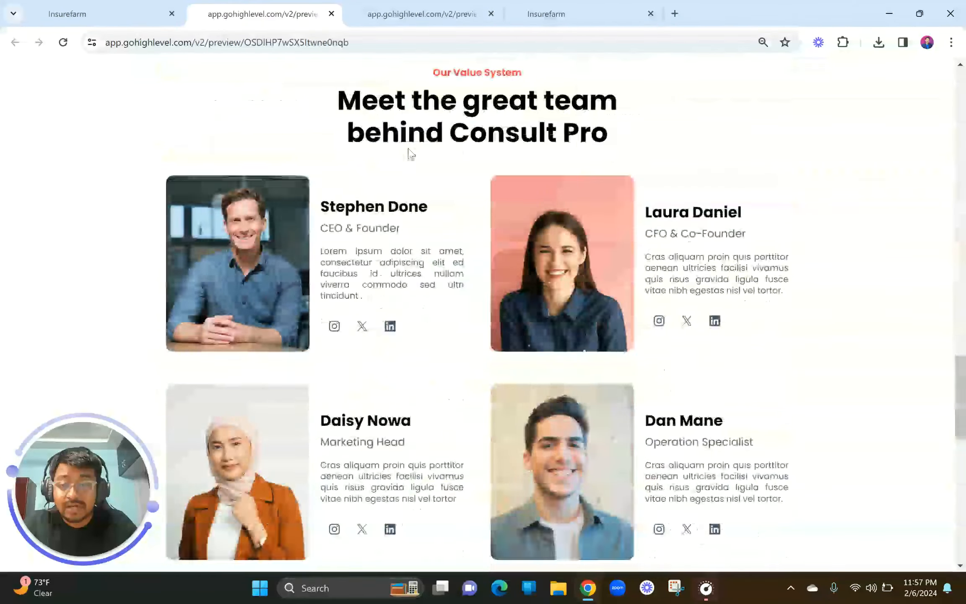
scroll(410, 149, up, 15)
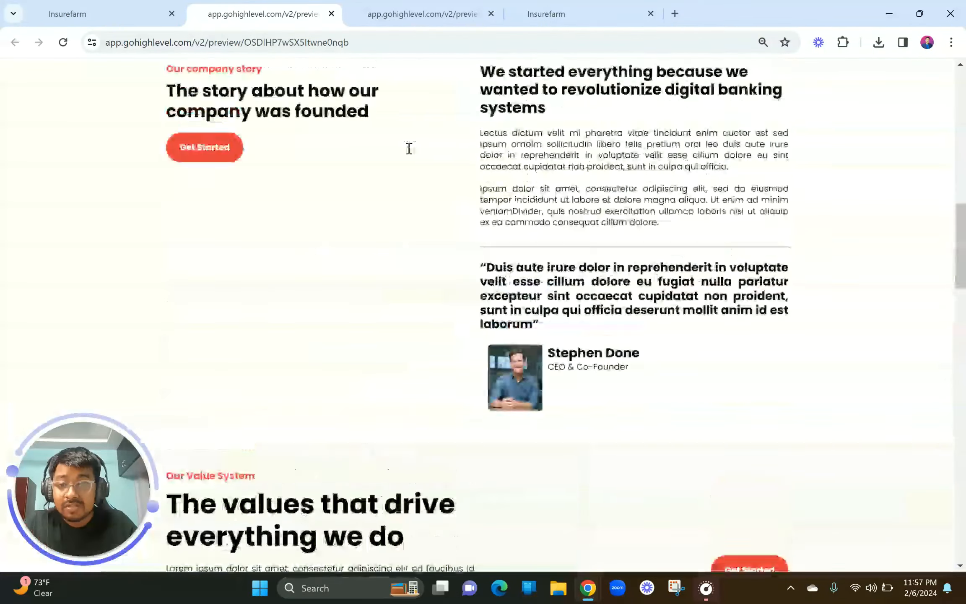
scroll(409, 148, up, 10)
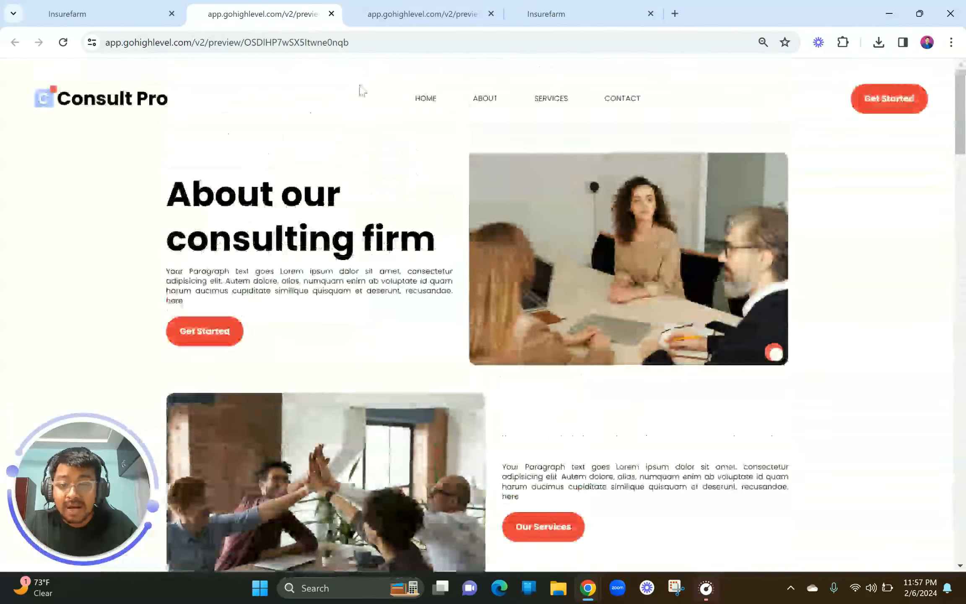
click(332, 14)
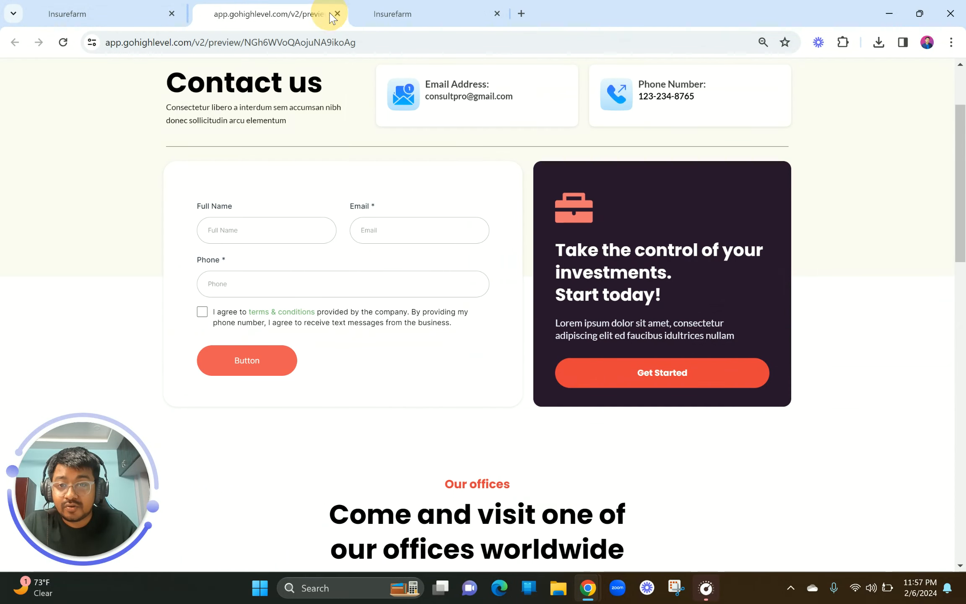
click(407, 8)
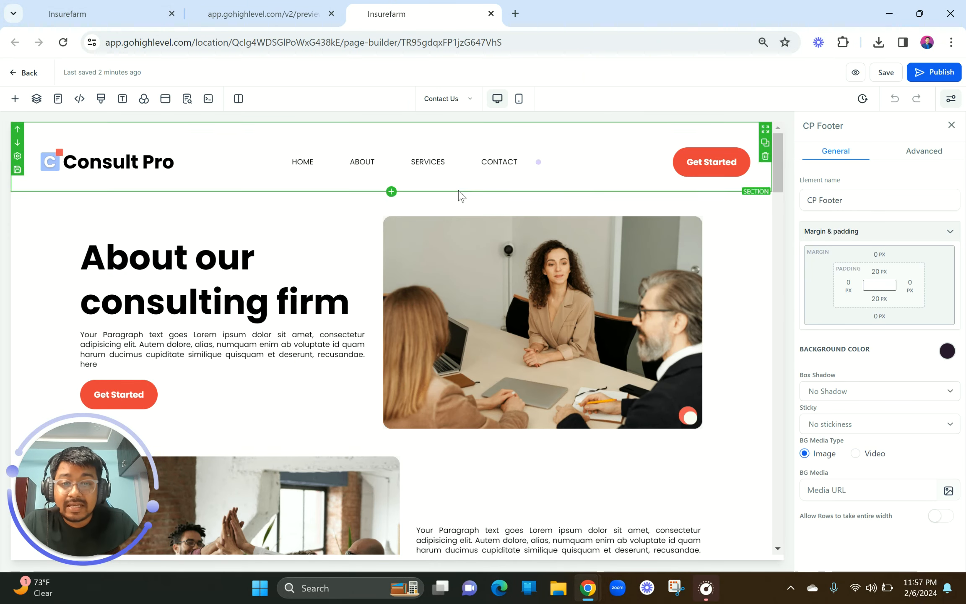
Step: Delete the hero, statistics, company story, values, team and free consultation sections between the header and the offices section
click(587, 126)
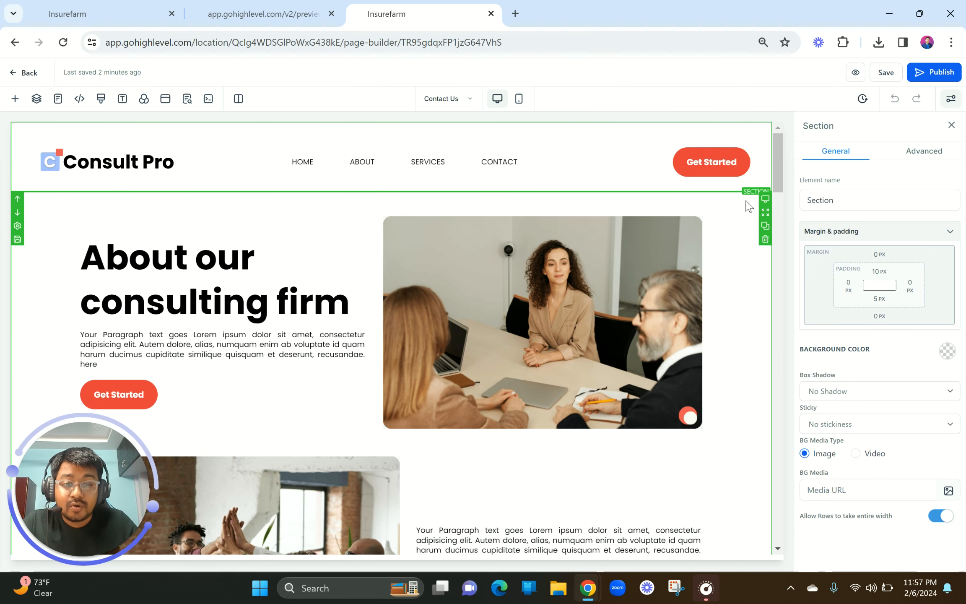
click(765, 239)
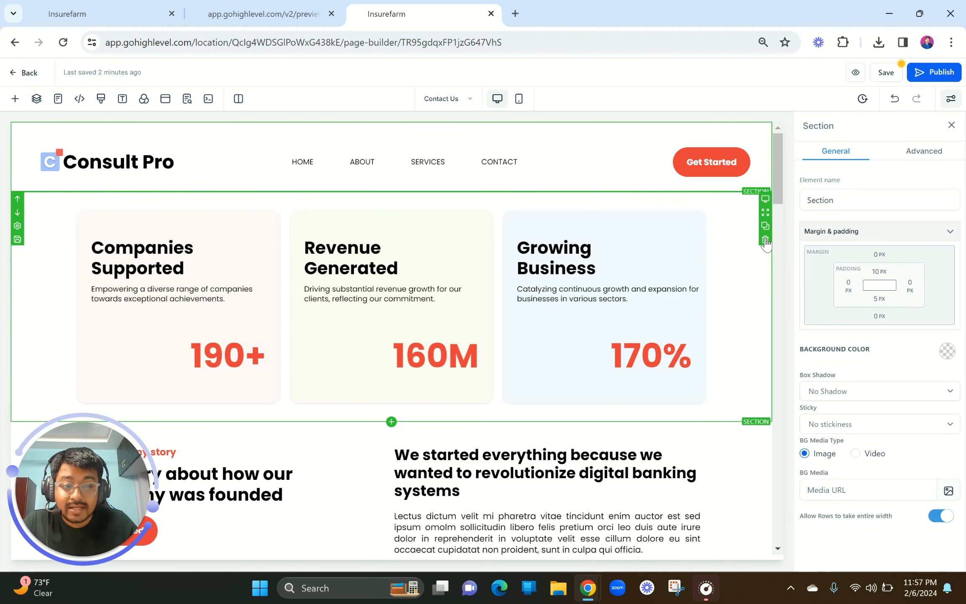
click(766, 239)
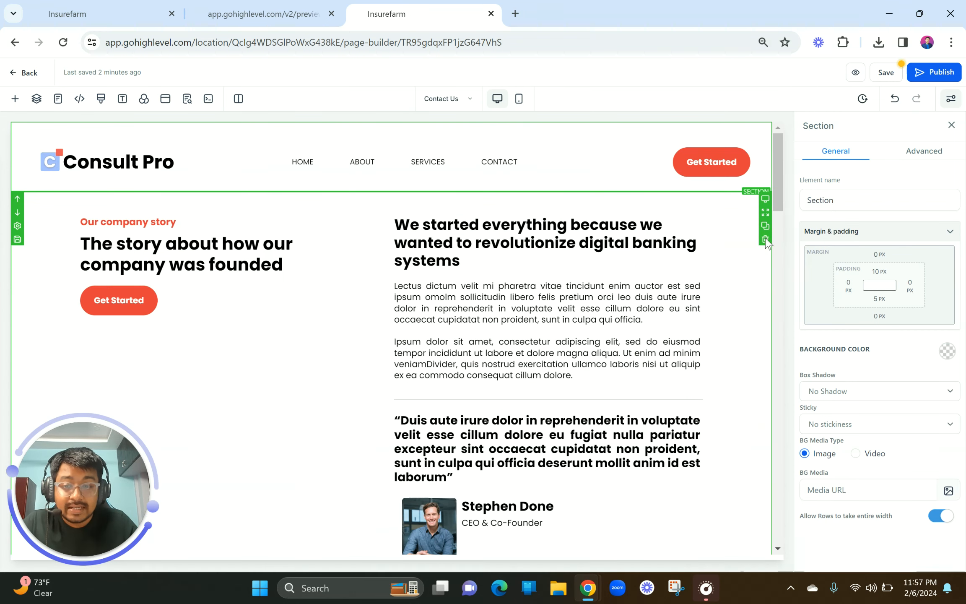
click(765, 239)
click(766, 239)
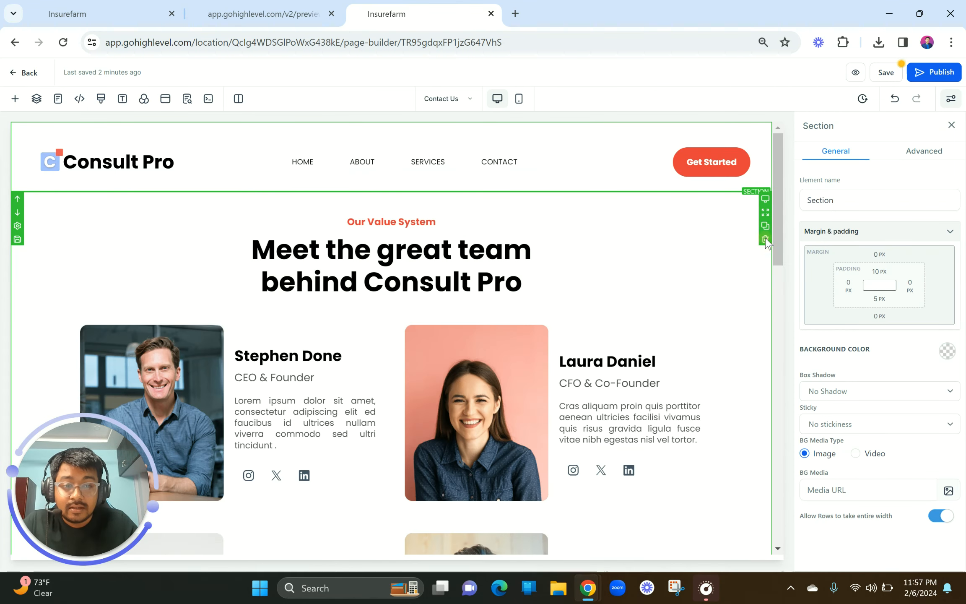
click(765, 239)
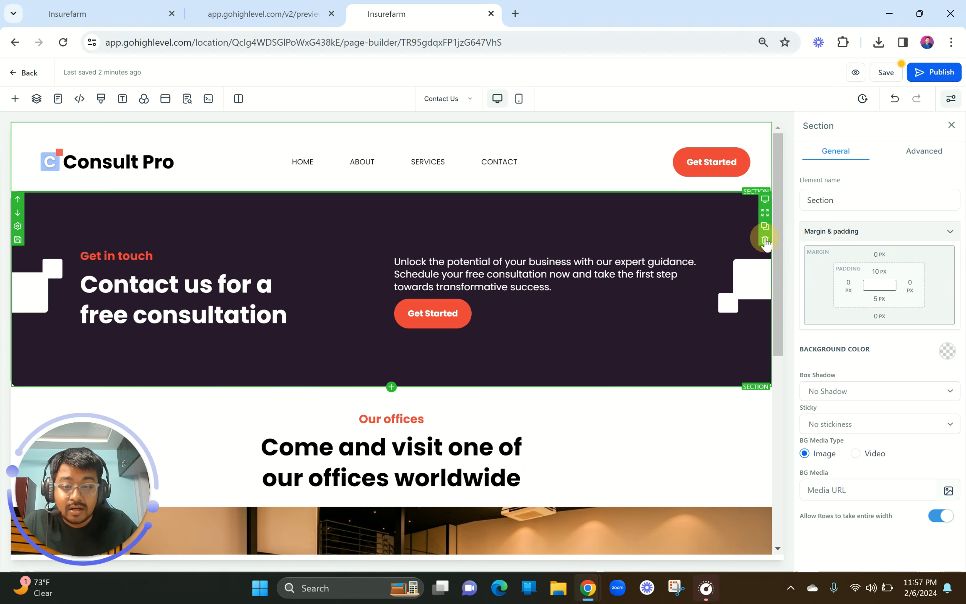
click(765, 239)
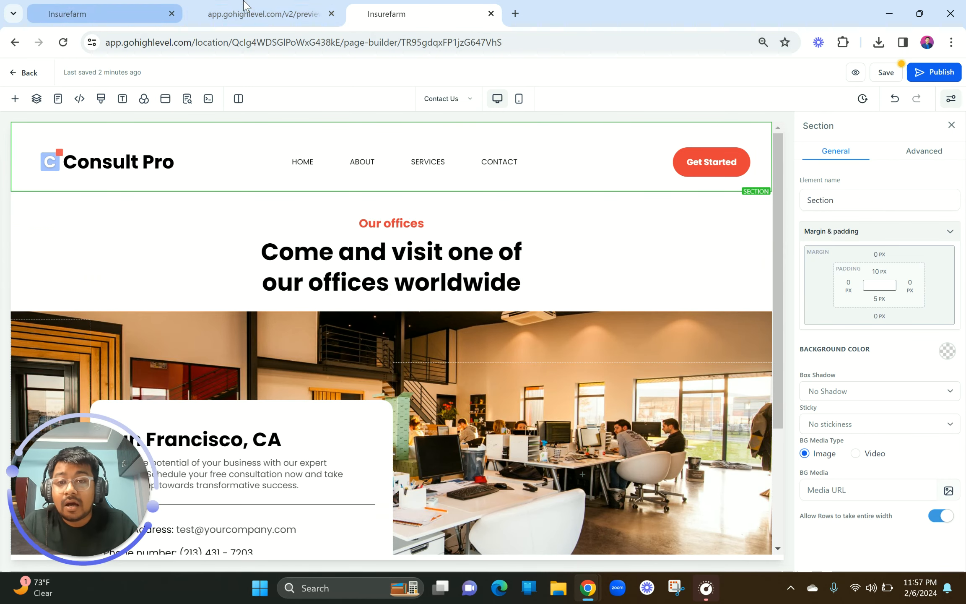
Step: Examine the Contact us reference page's heading, contact cards, form, call-to-action card and section background
click(200, 5)
scroll(470, 315, down, 10)
scroll(473, 318, up, 15)
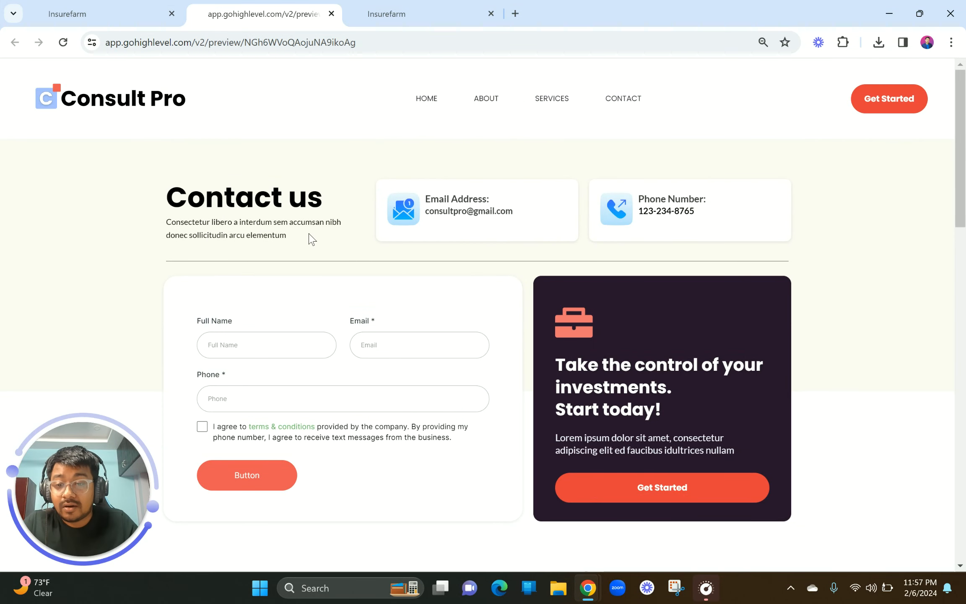
scroll(403, 298, down, 3)
scroll(195, 194, up, 2)
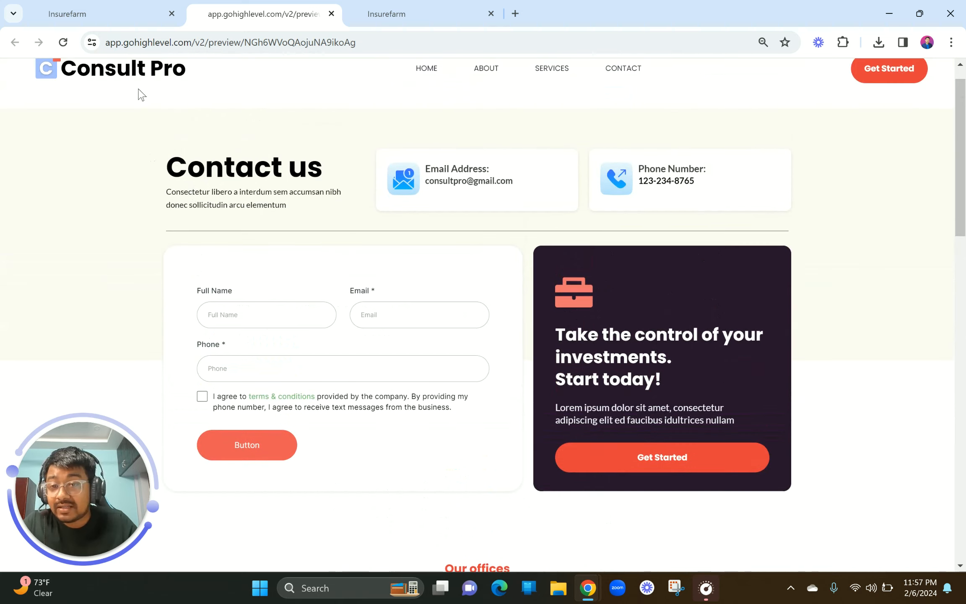
scroll(132, 257, down, 3)
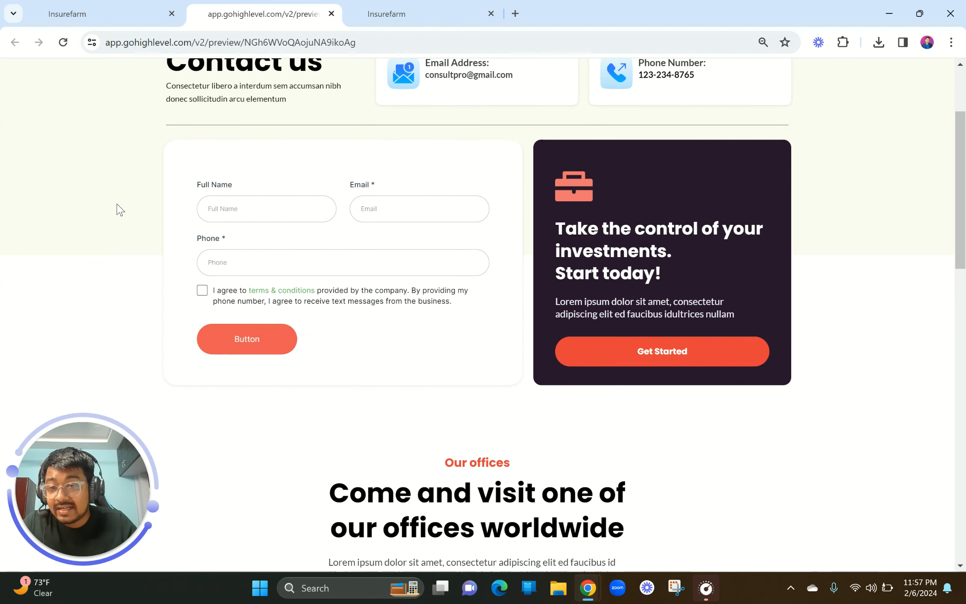
scroll(121, 210, up, 1)
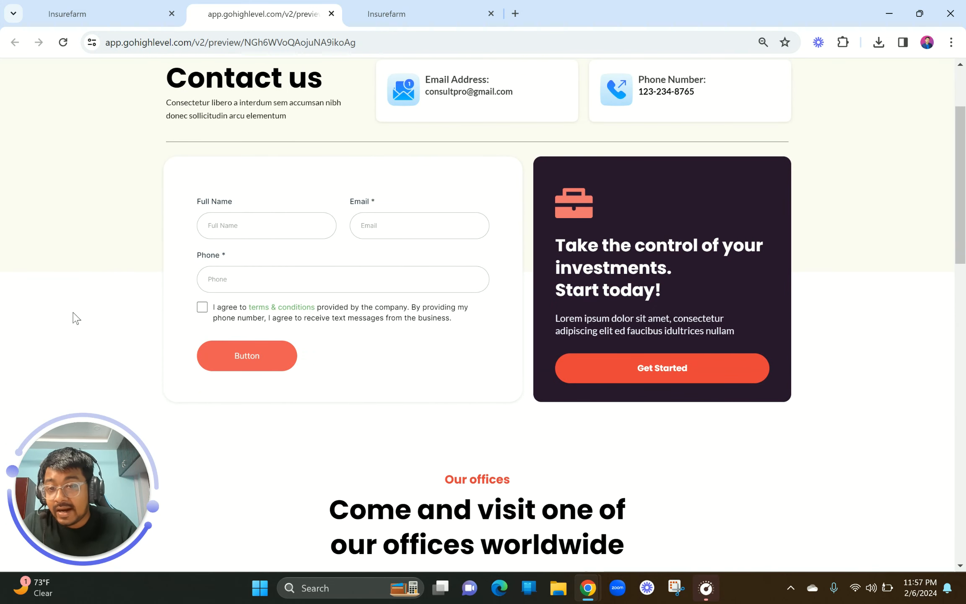
scroll(145, 218, up, 1)
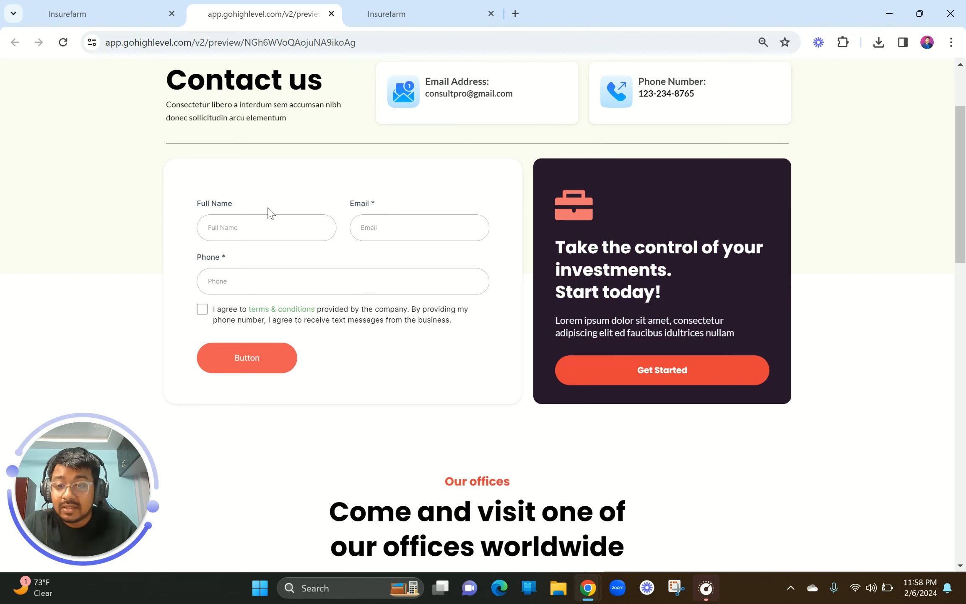
scroll(472, 263, up, 3)
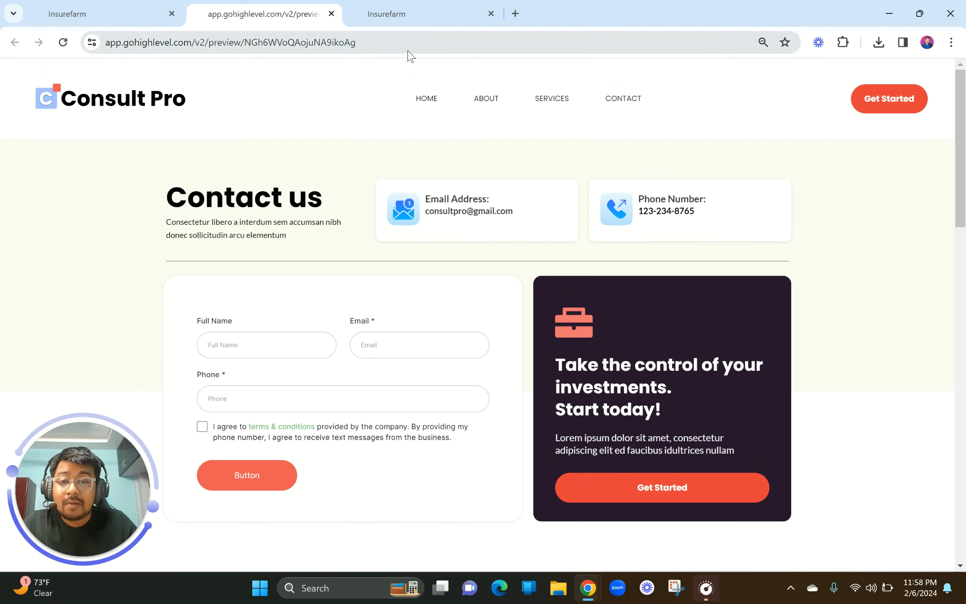
Step: Add a Full Width section directly below the header of the Contact Us page
click(413, 6)
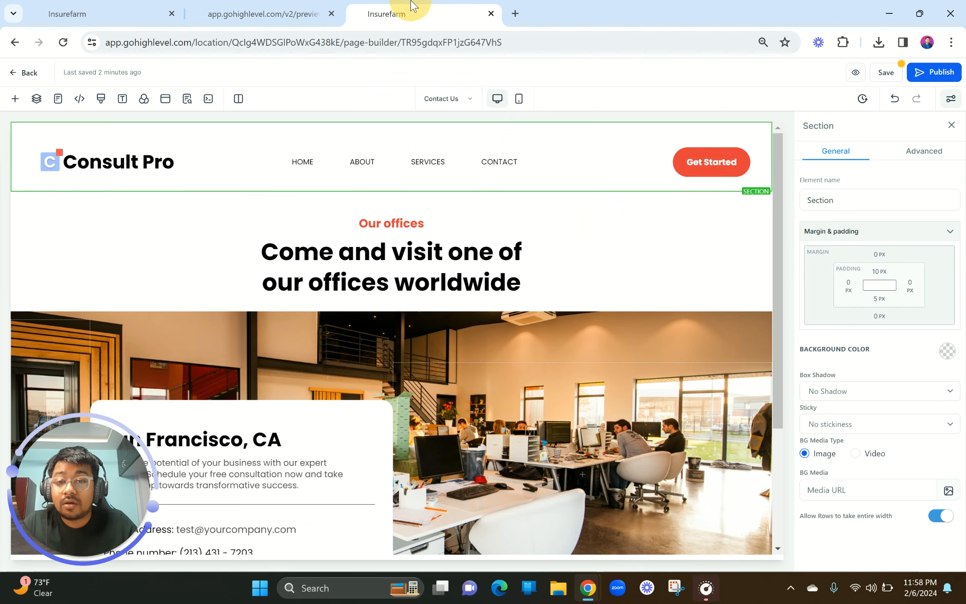
click(393, 192)
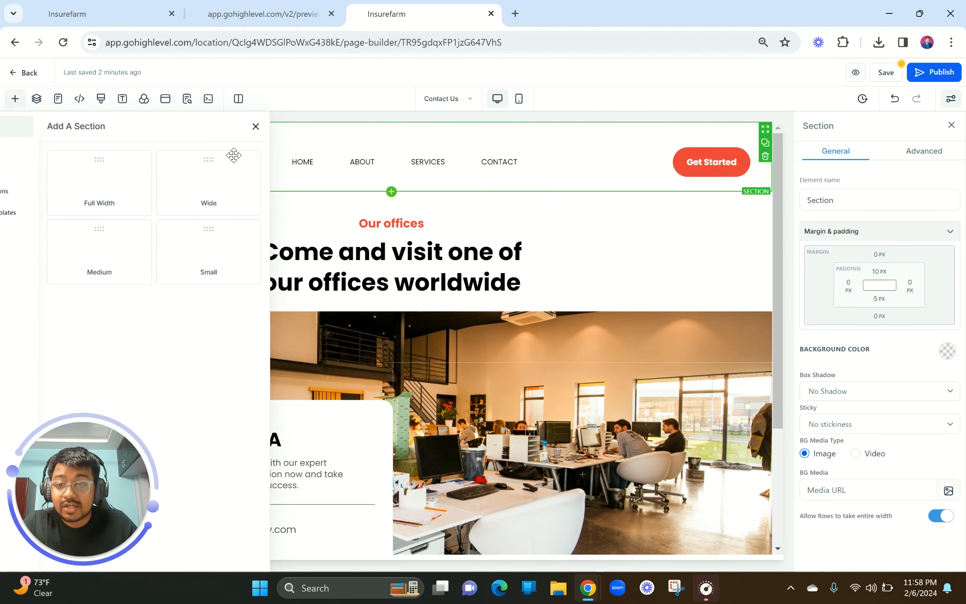
click(170, 189)
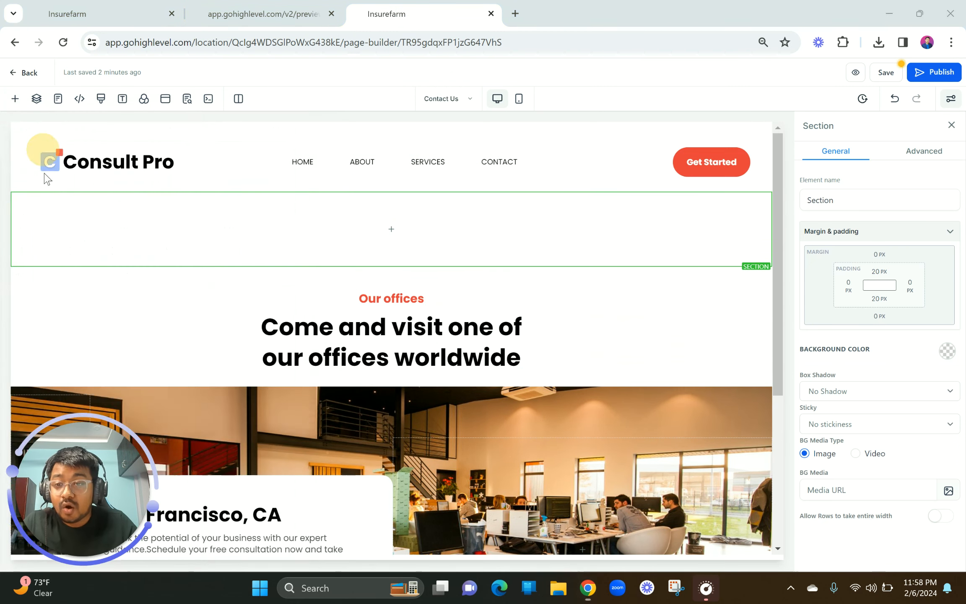
Step: Check the top row of the Contact us reference page and add a 3 Column row to the empty section below the header
click(262, 13)
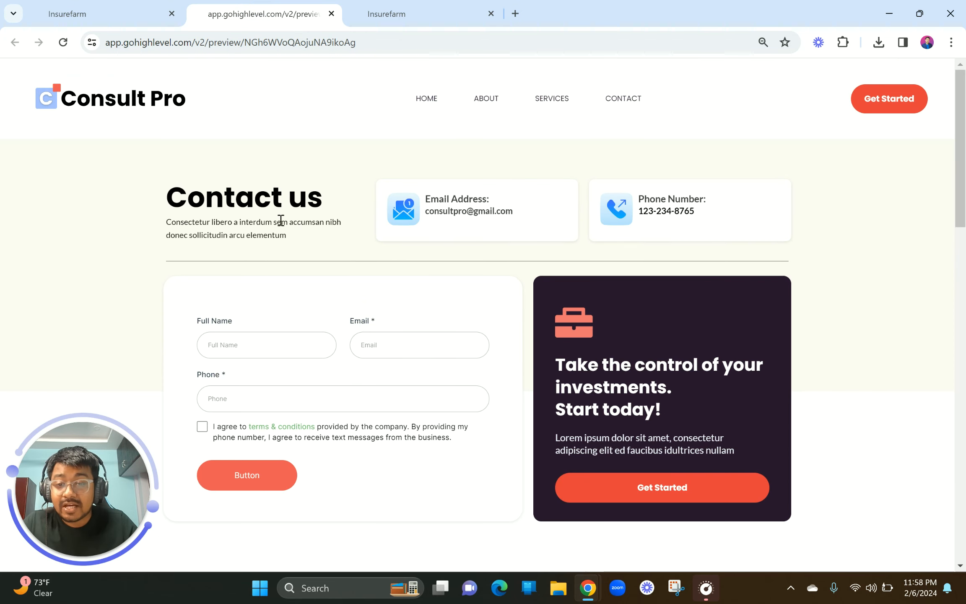
drag(158, 195, 808, 226)
click(834, 228)
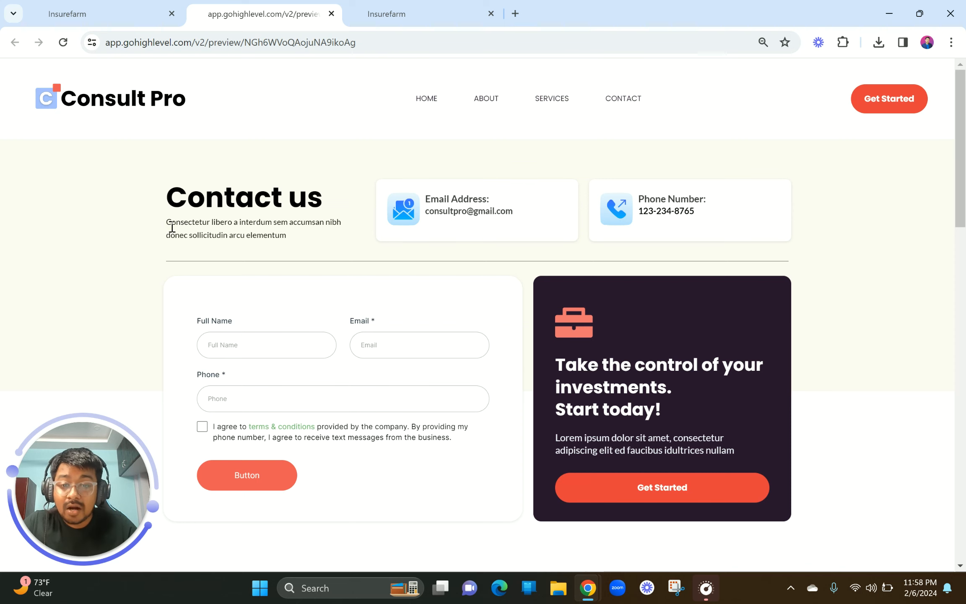
drag(172, 228, 887, 229)
click(886, 227)
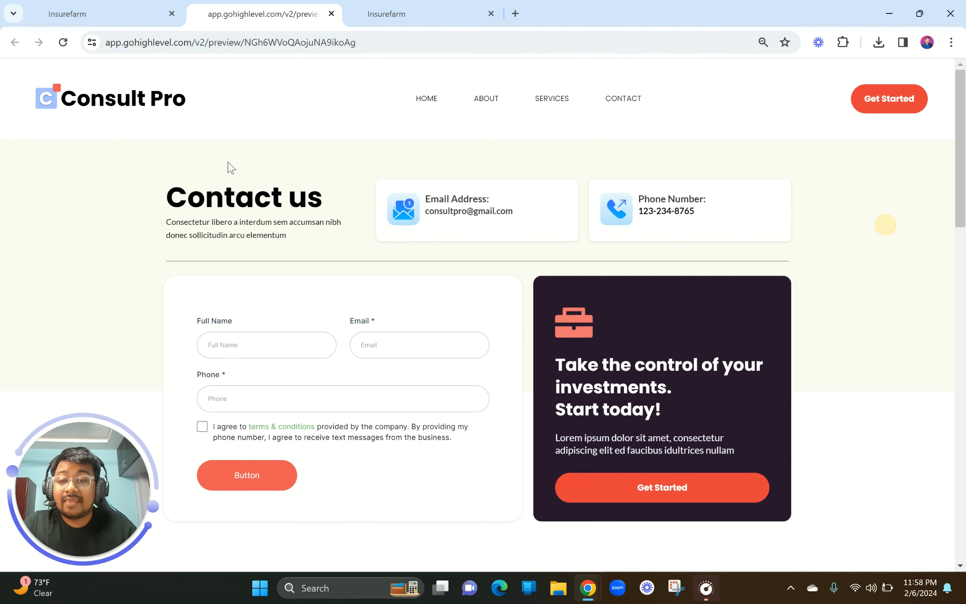
click(386, 14)
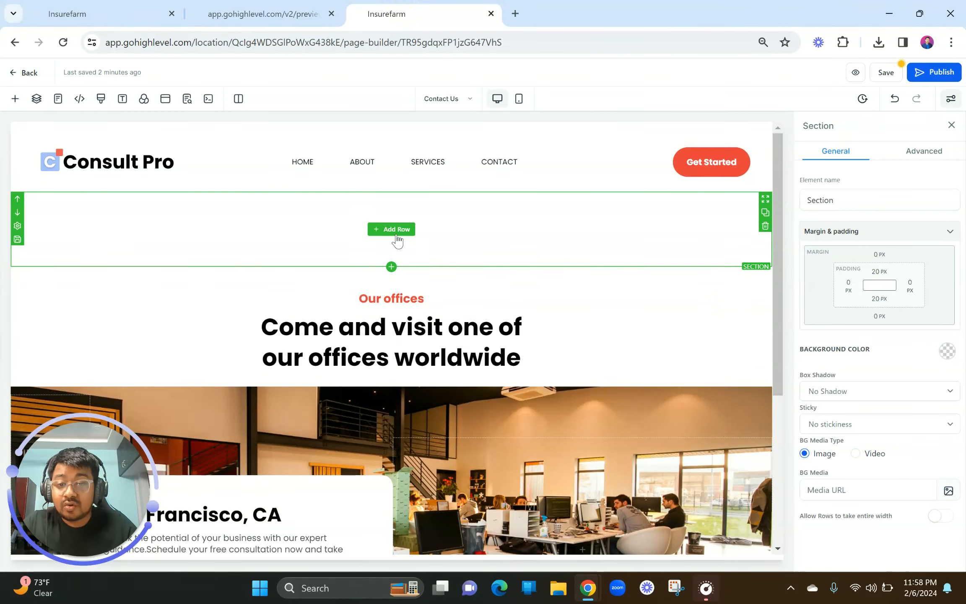
click(392, 229)
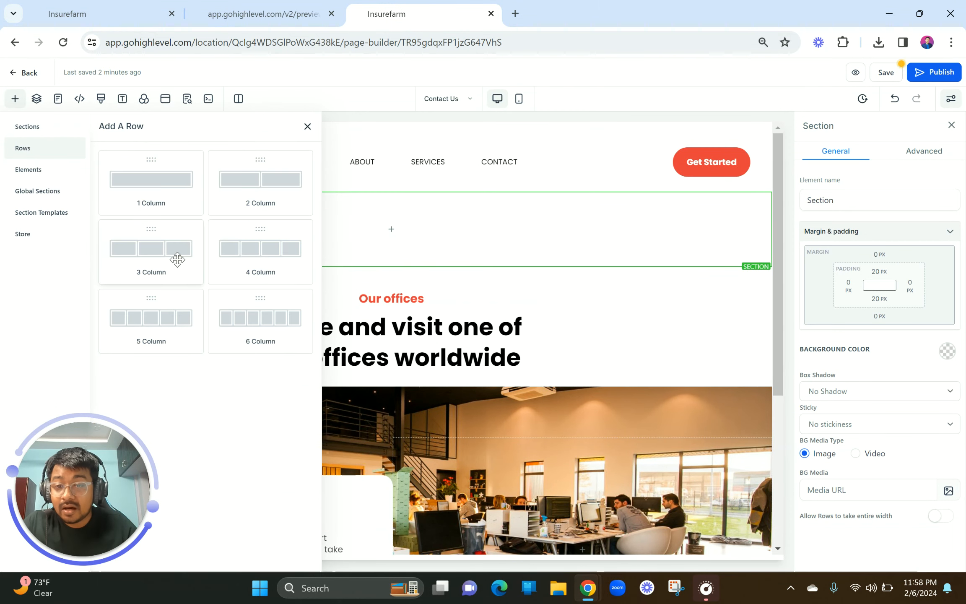
click(177, 260)
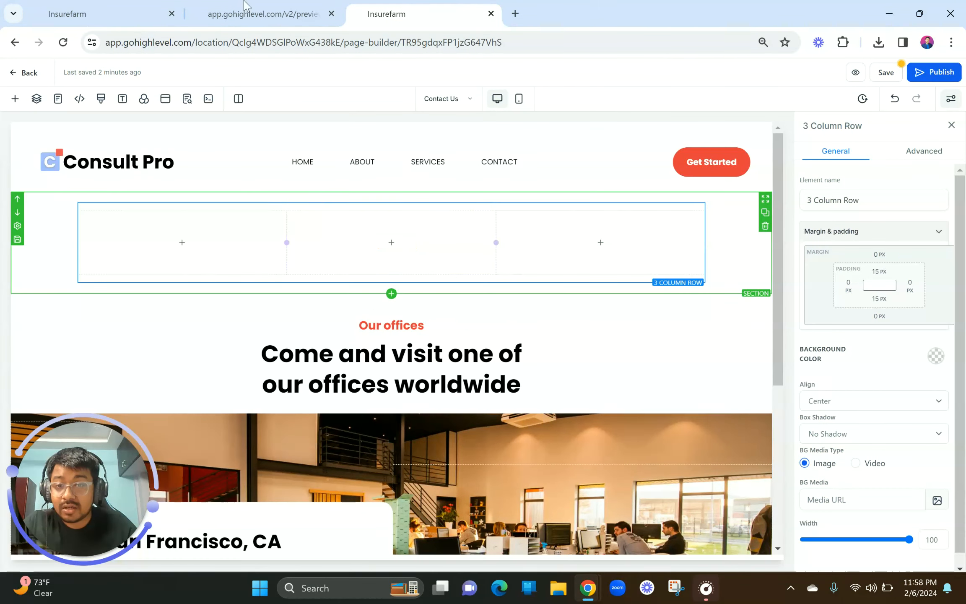
Step: Add a Headline to the first column and replace its text with "Contact us" copied from the reference page
click(247, 15)
drag(168, 198, 324, 201)
key(ctrl+c)
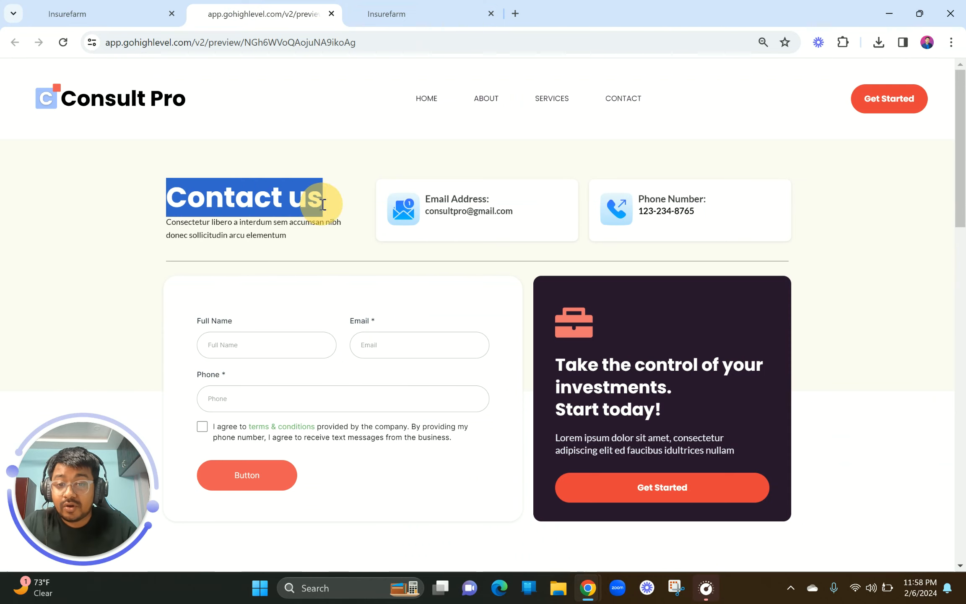
click(450, 6)
click(191, 241)
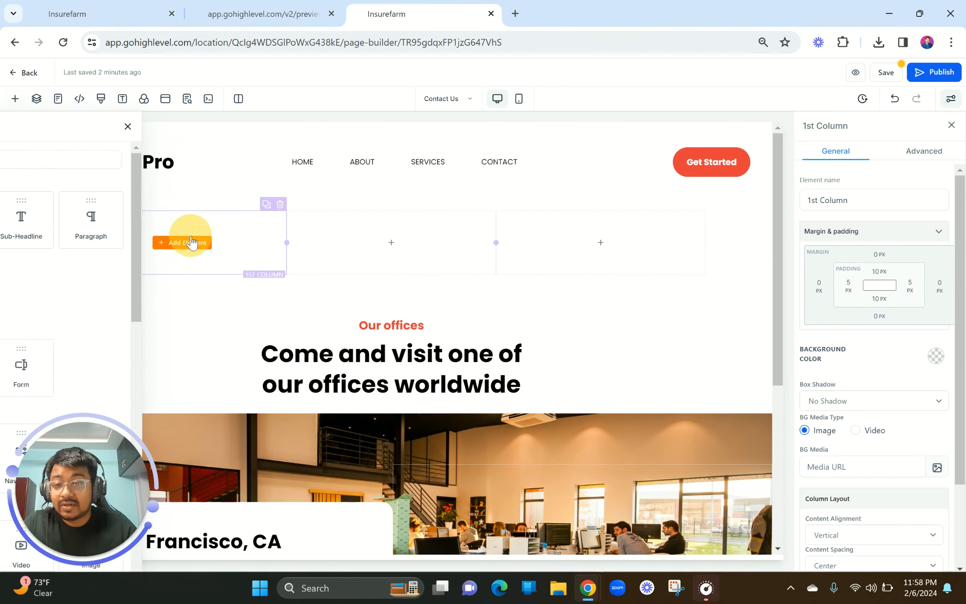
click(140, 243)
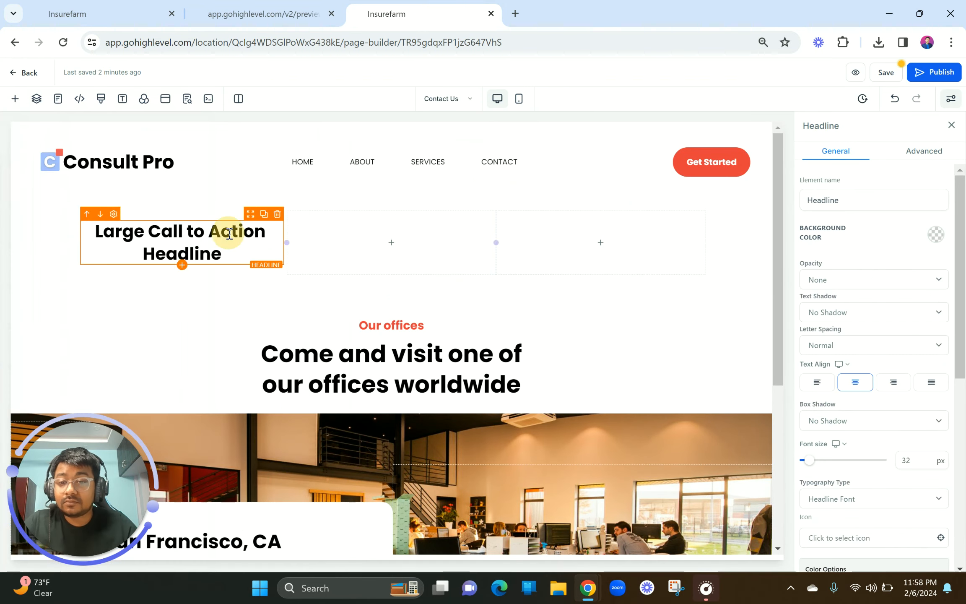
triple_click(230, 233)
key(ctrl+v)
click(134, 273)
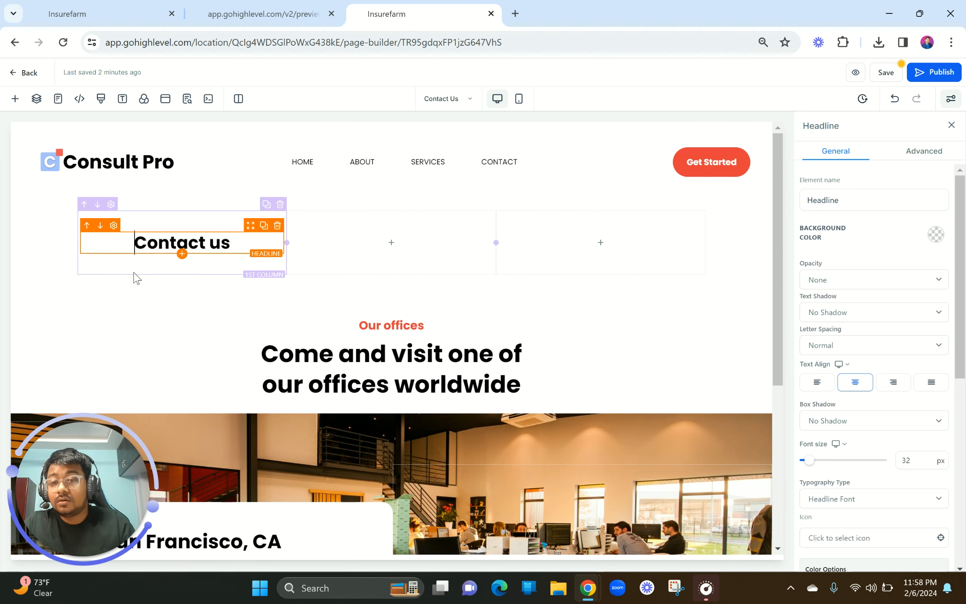
Step: Add a Paragraph below the headline with the reference text "Consectetur libero a interdum sem accumsan nibh donec sollicitudin arcu elementum", without a leading blank line
click(211, 8)
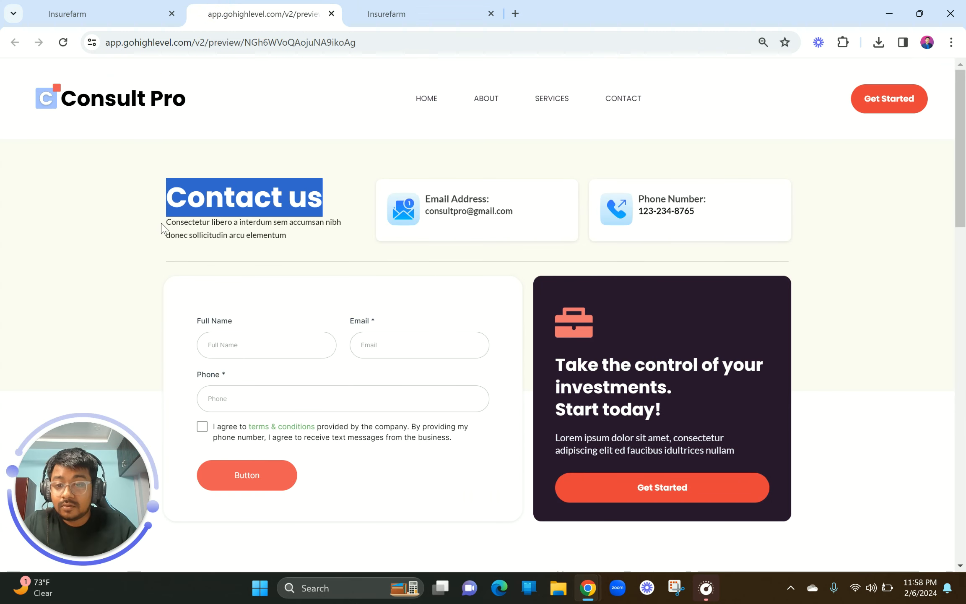
drag(161, 229, 310, 237)
key(ctrl+c)
click(415, 6)
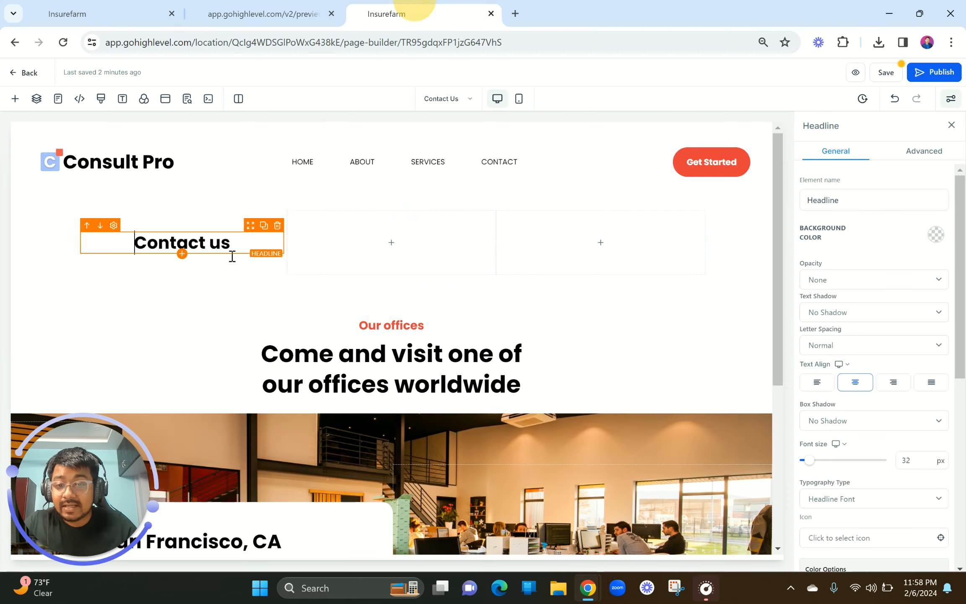
click(182, 254)
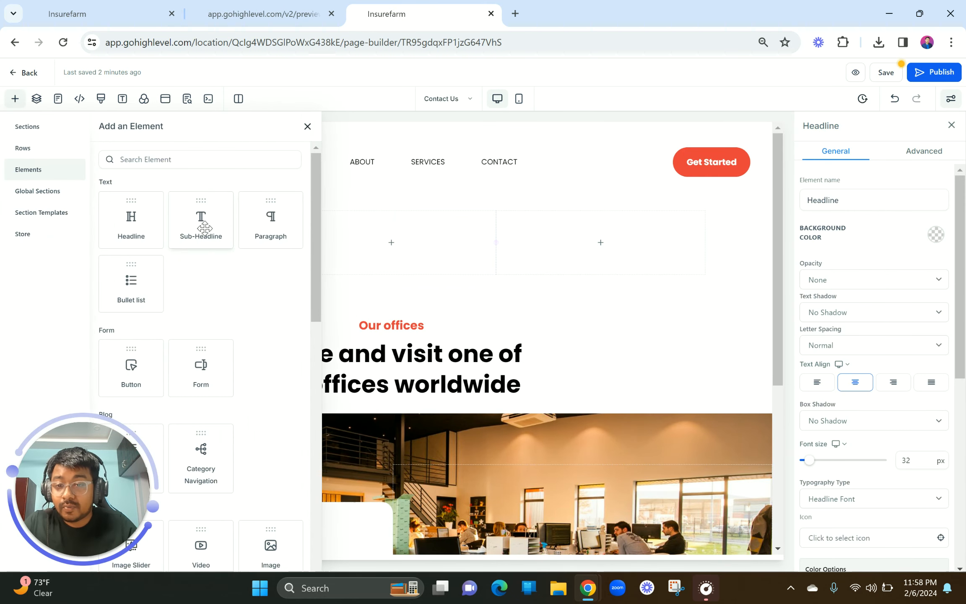
click(276, 224)
click(236, 270)
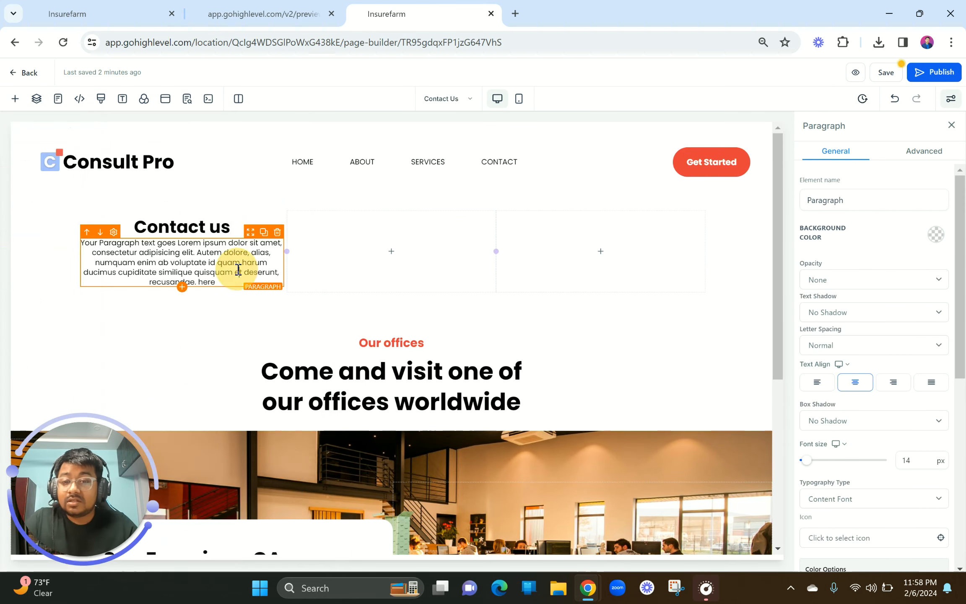
key(ctrl+a)
key(ctrl+v)
click(85, 254)
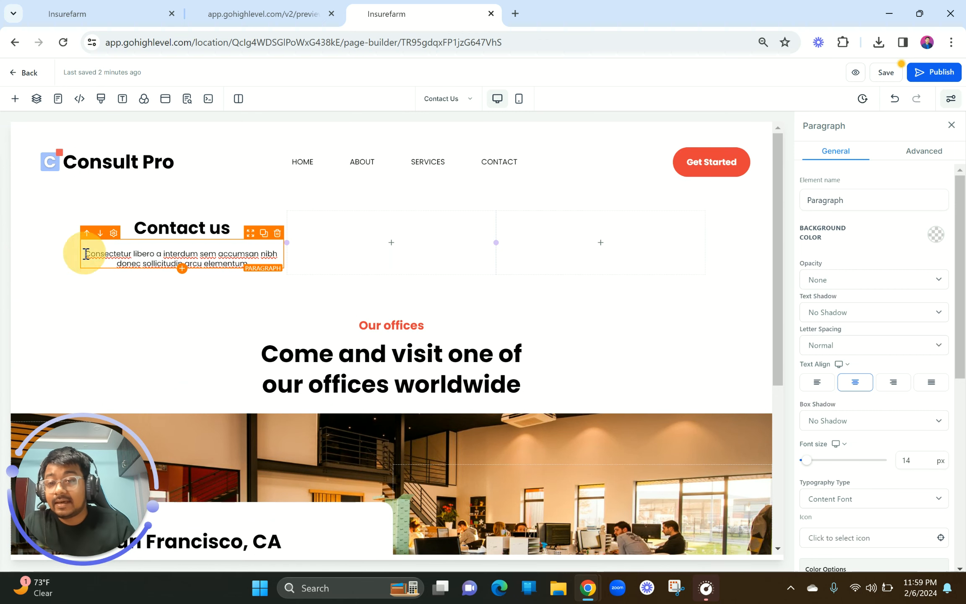
key(BackSpace)
Step: Left-align the paragraph, look up the reference paragraph's font details and set the font size to 15 px
click(818, 382)
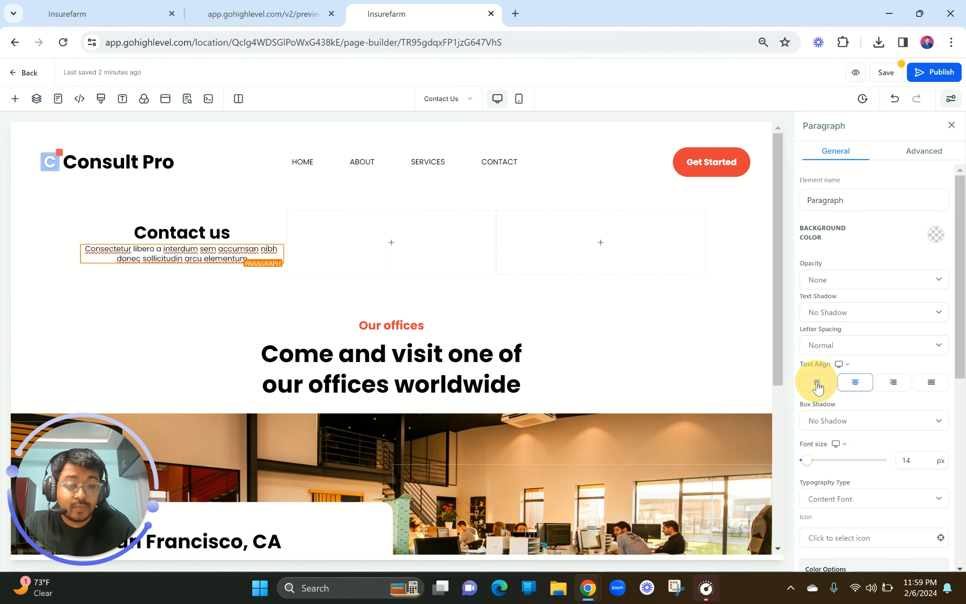
click(280, 12)
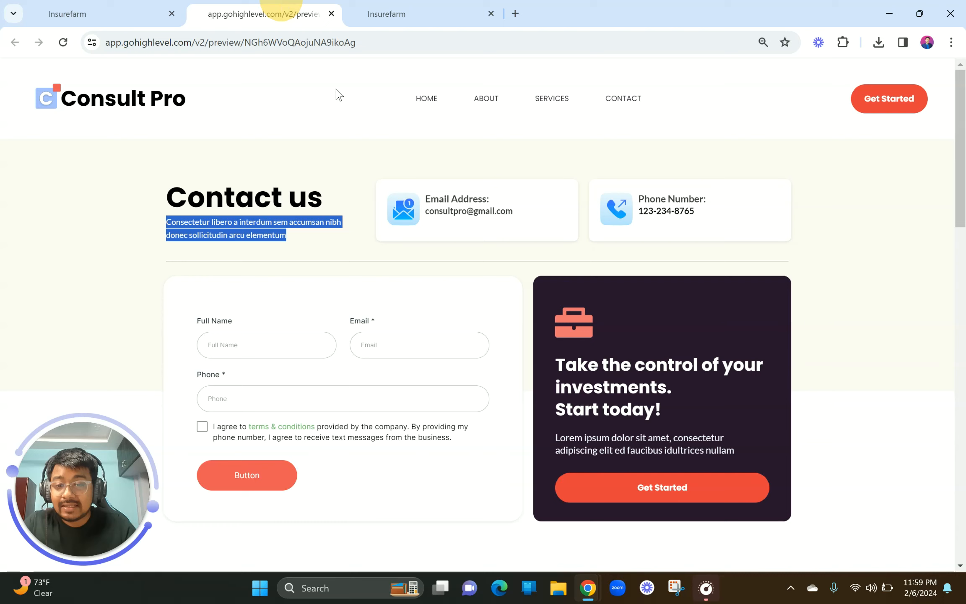
right_click(242, 222)
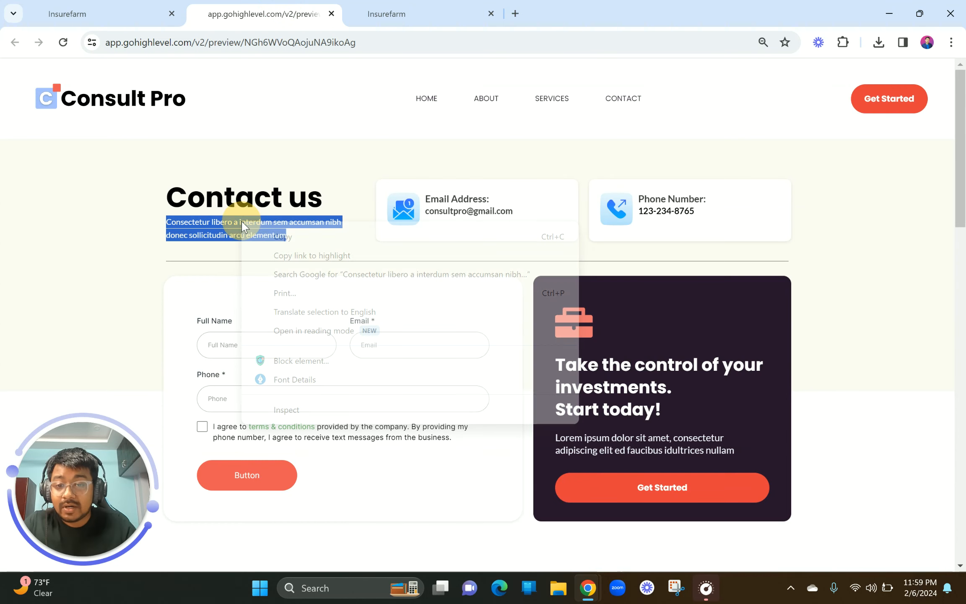
click(321, 383)
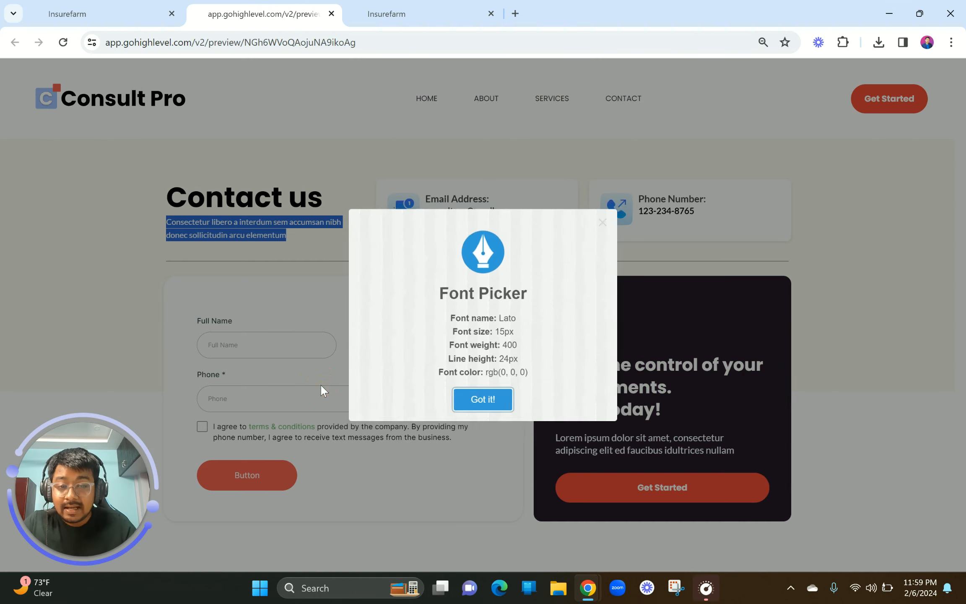
click(394, 13)
click(921, 461)
double_click(921, 461)
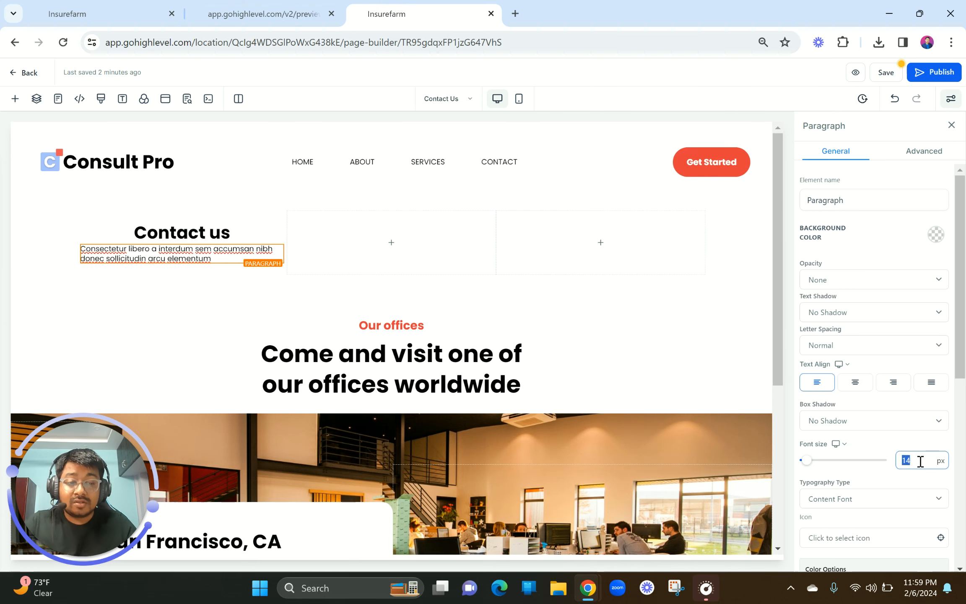
text(15)
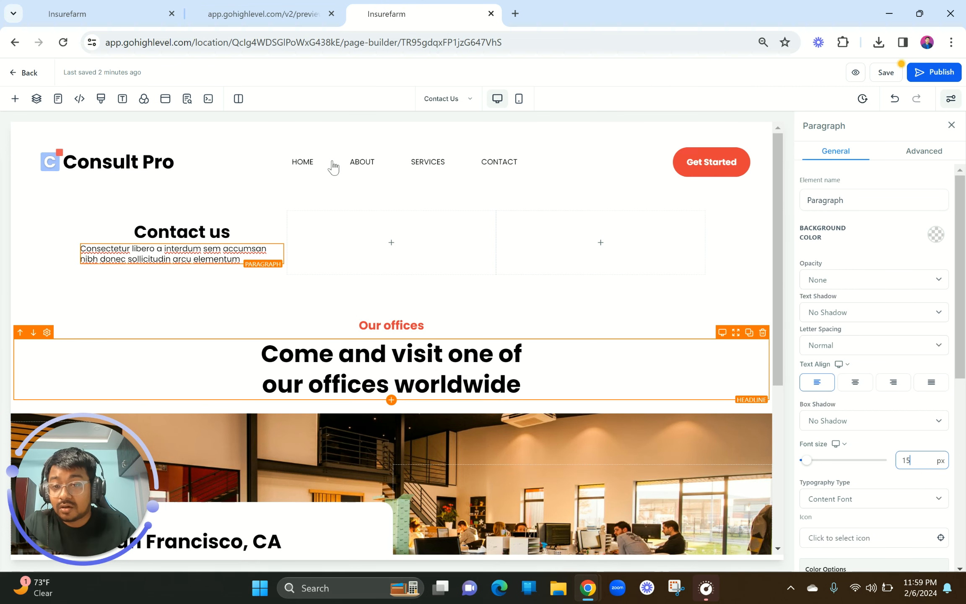
Step: Look up the reference heading's font details, then set the "Contact us" headline to 52 px and left-align it
click(257, 8)
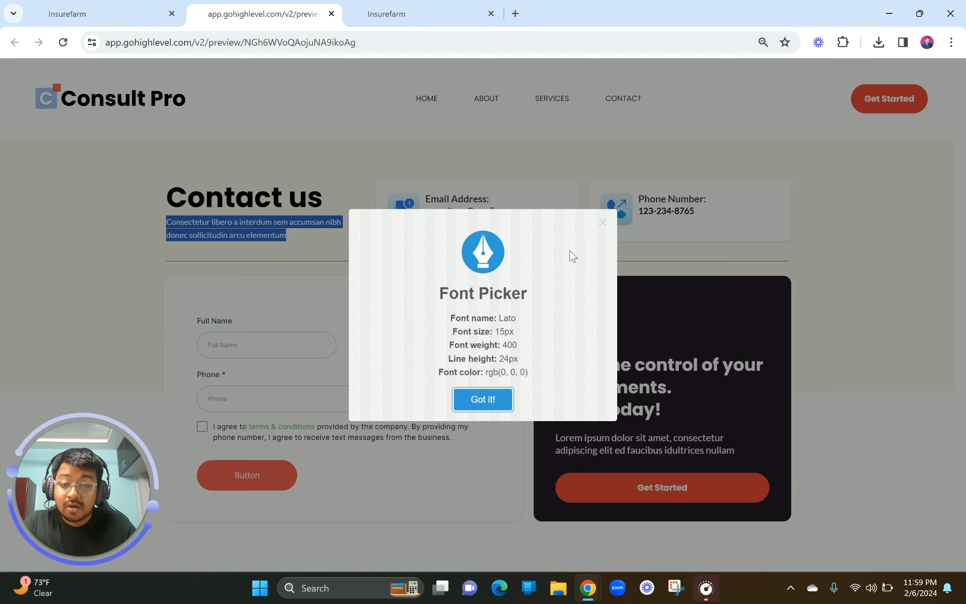
click(601, 227)
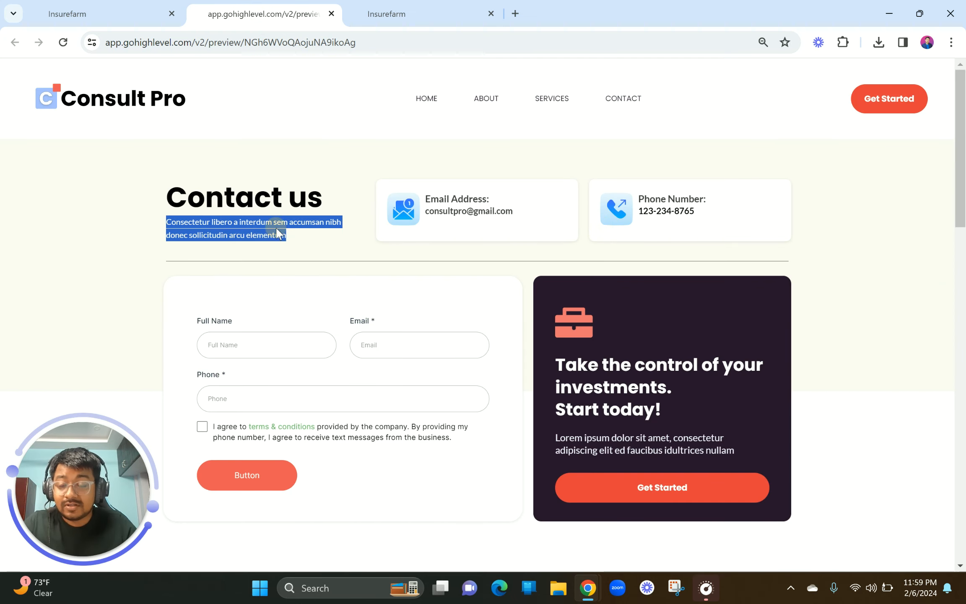
click(275, 227)
right_click(202, 201)
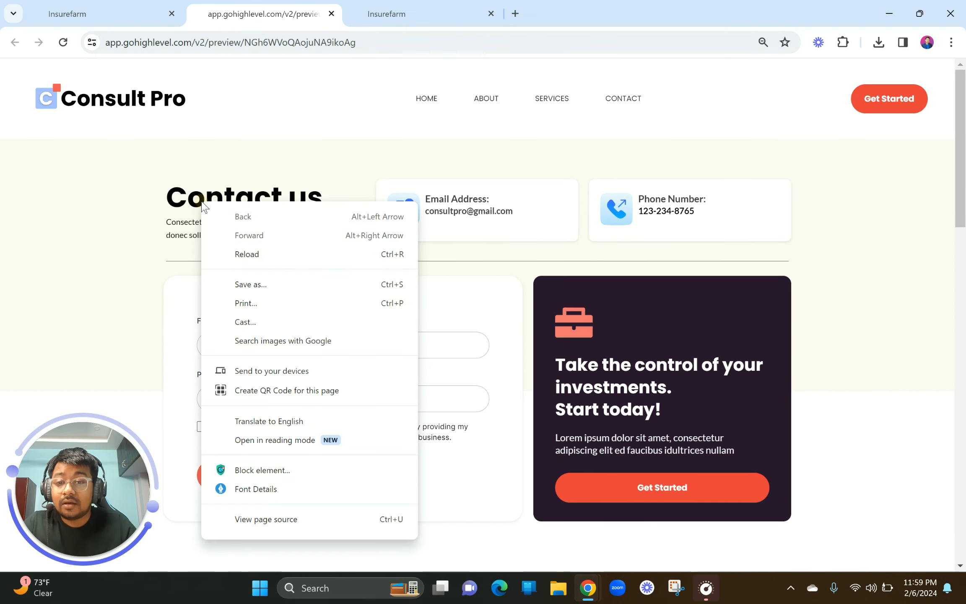
click(274, 489)
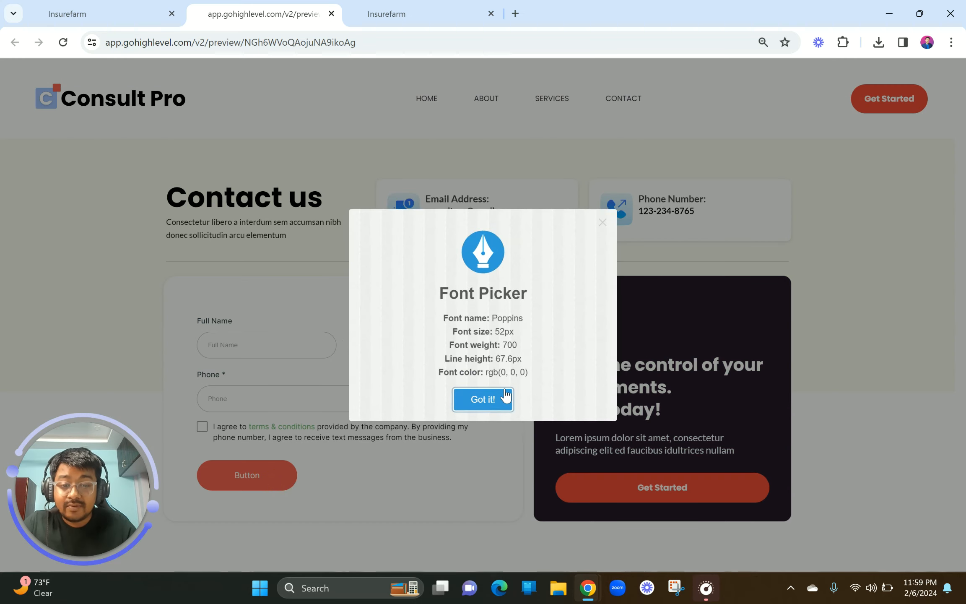
click(482, 399)
click(425, 12)
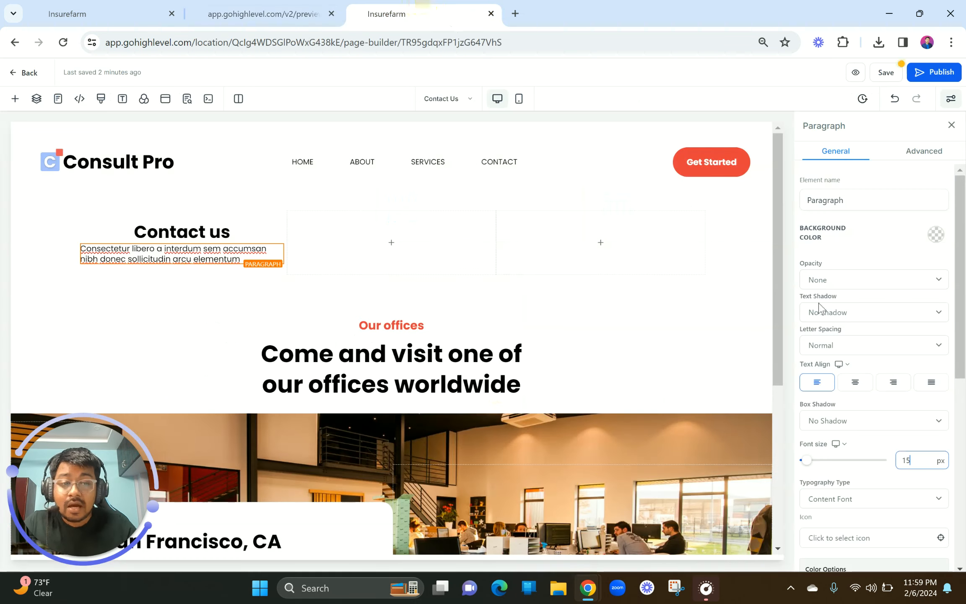
click(183, 233)
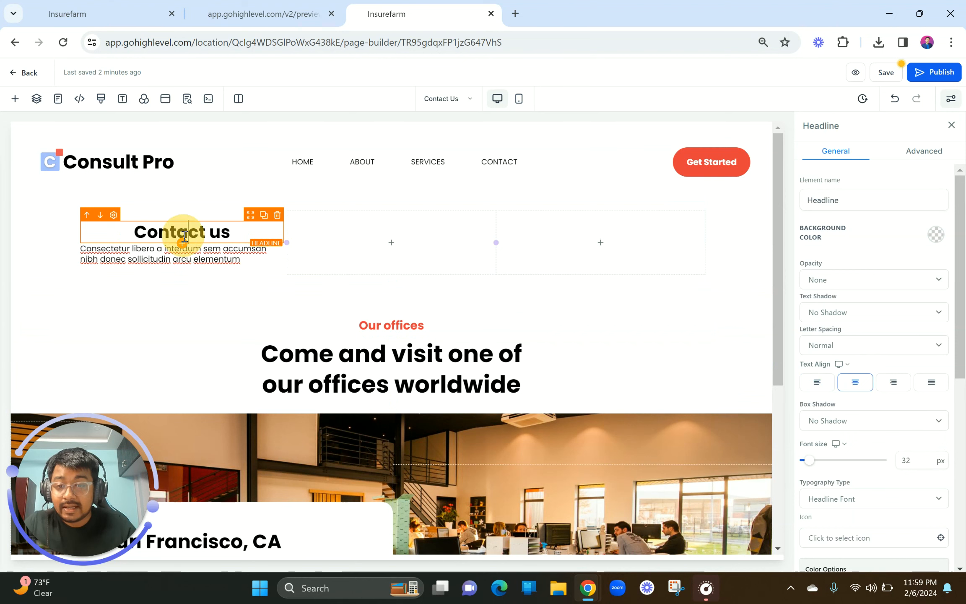
double_click(907, 461)
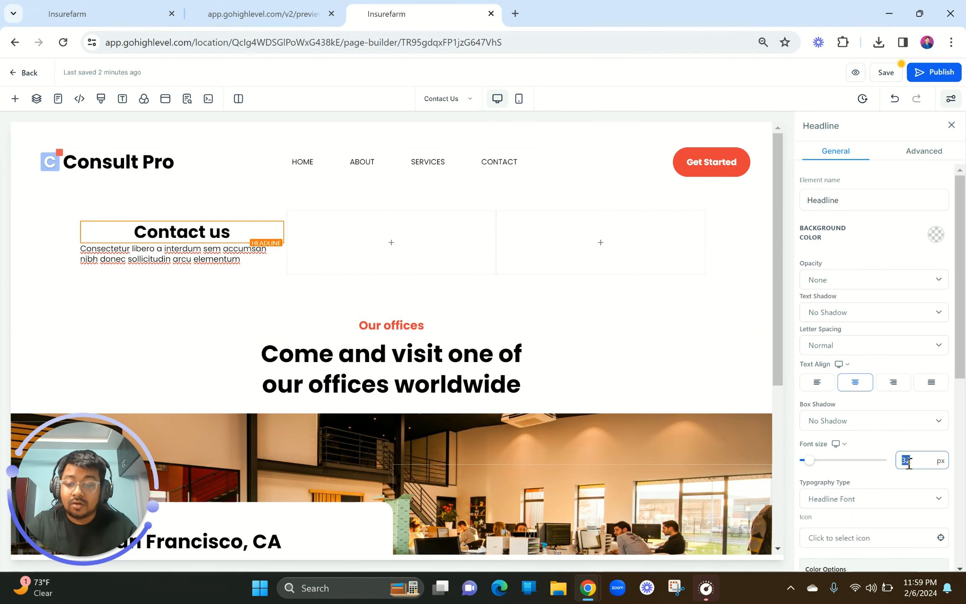
text(52)
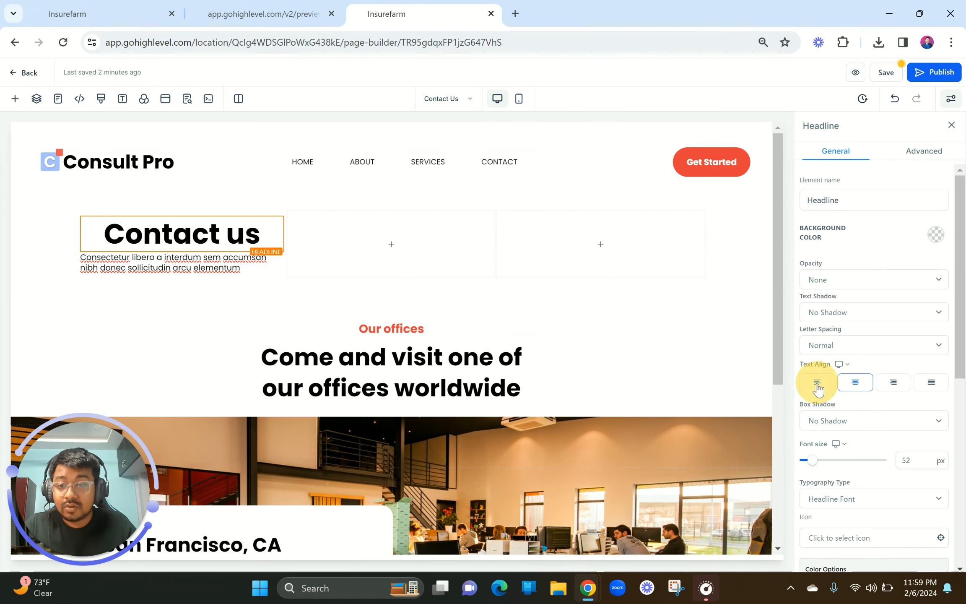
click(817, 382)
Step: Check the contact cards on the reference page, then add an Image Feature element to the second column
click(234, 6)
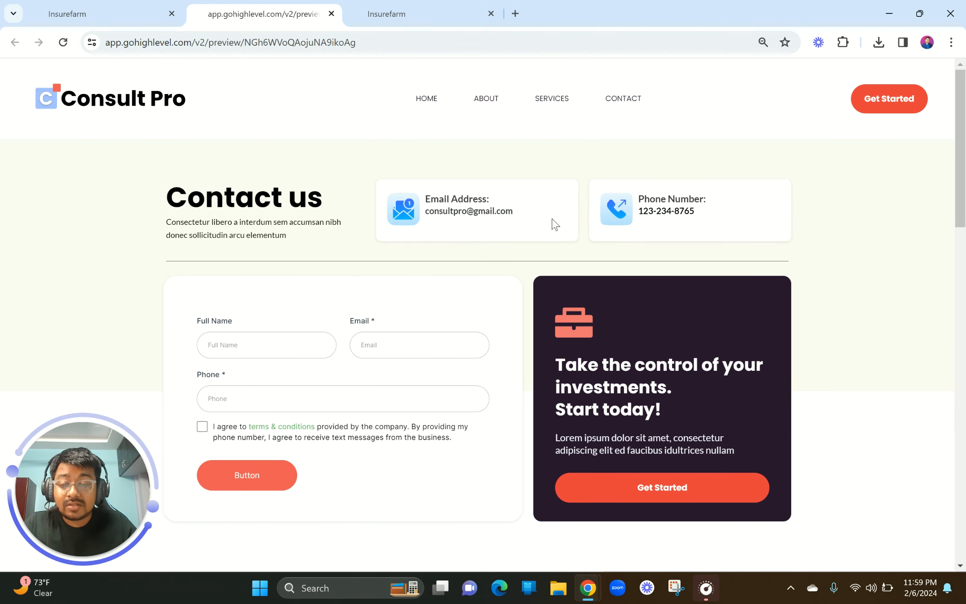
scroll(552, 218, up, 1)
scroll(553, 219, right, 1)
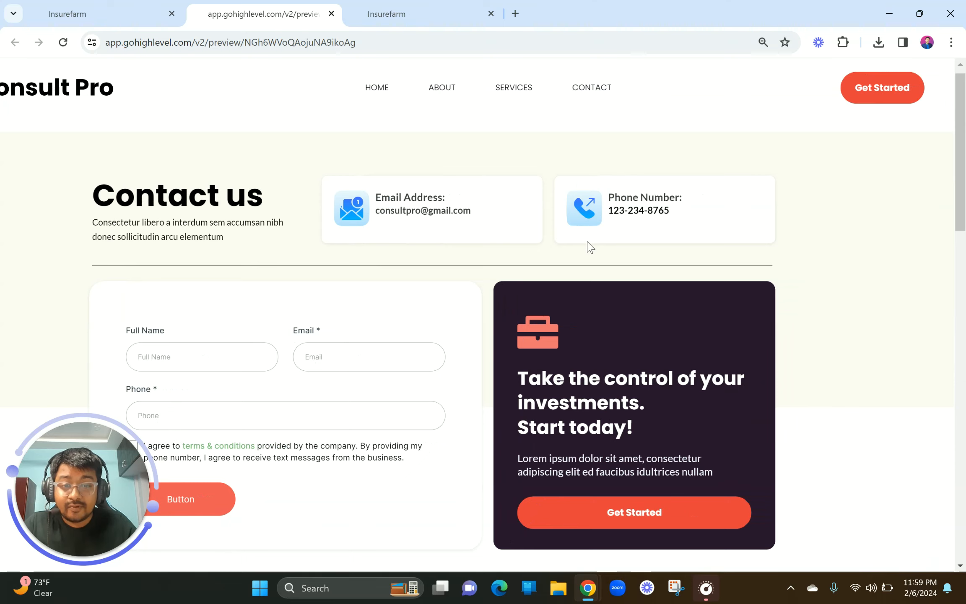
scroll(591, 247, down, 1)
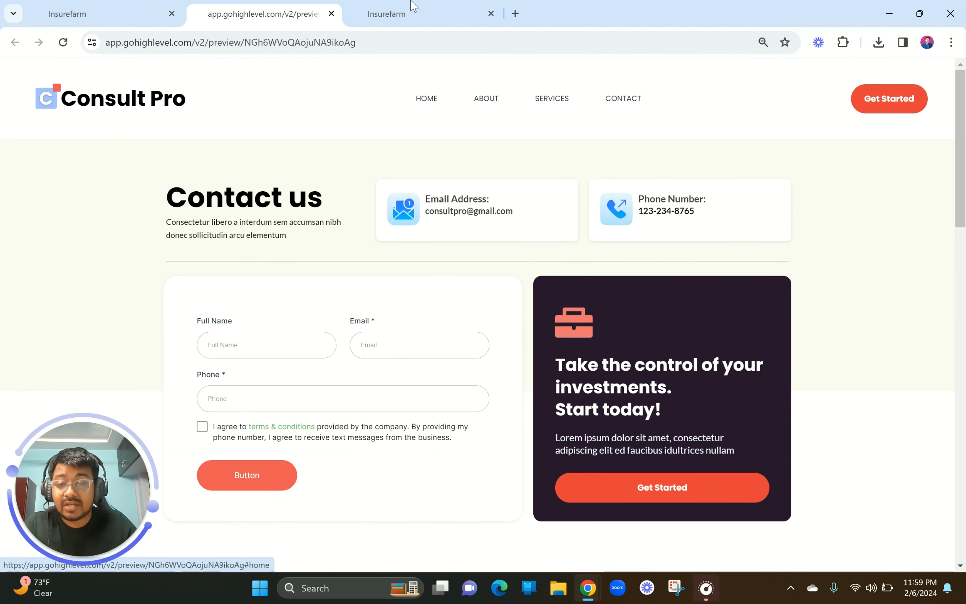
click(386, 14)
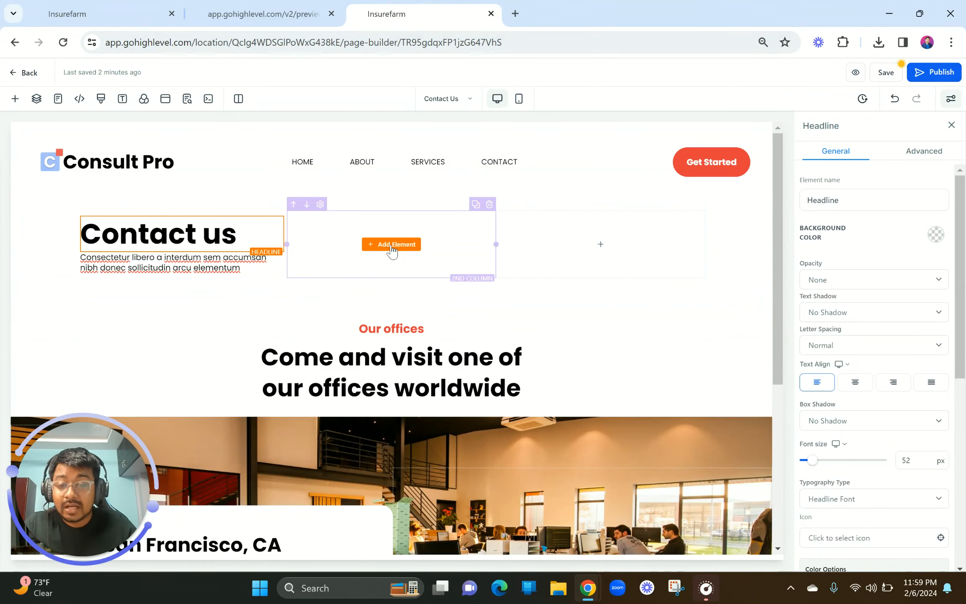
click(391, 244)
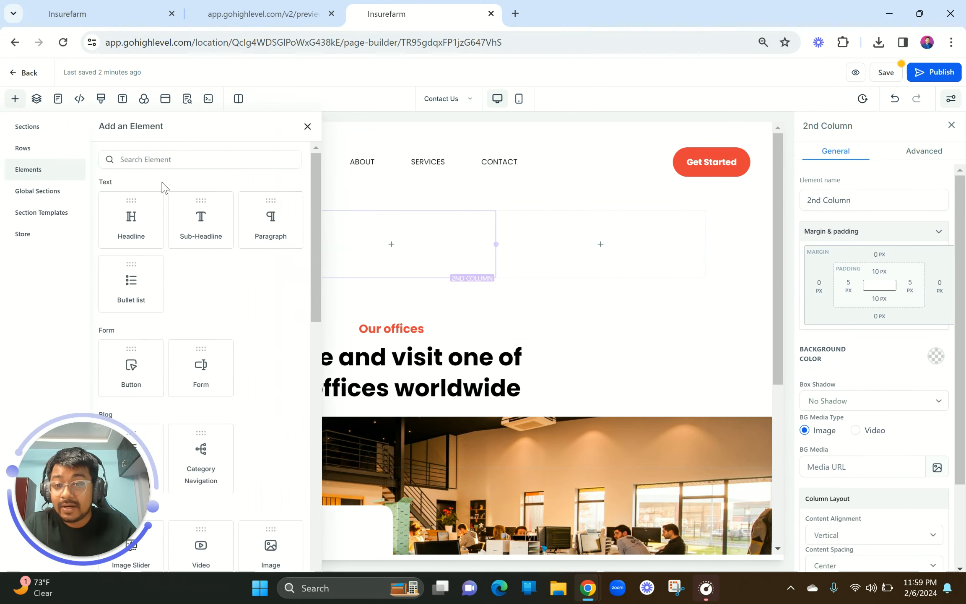
click(177, 159)
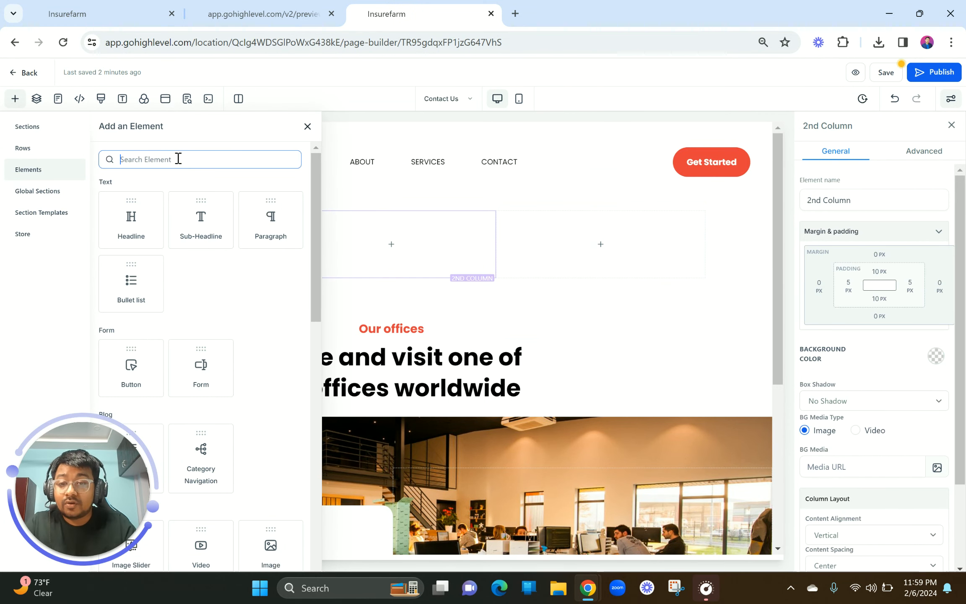
scroll(215, 237, down, 5)
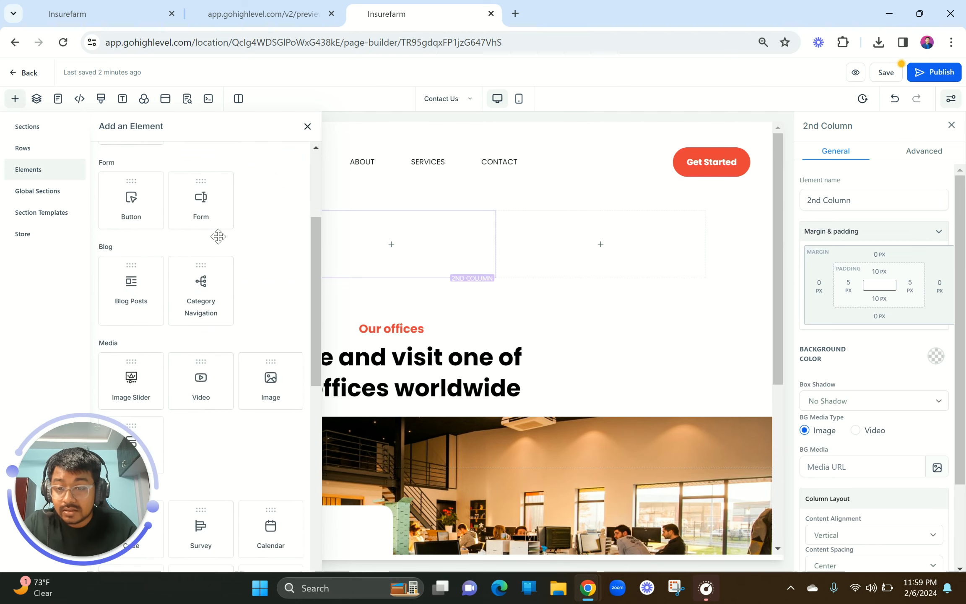
scroll(218, 236, down, 2)
scroll(218, 236, up, 7)
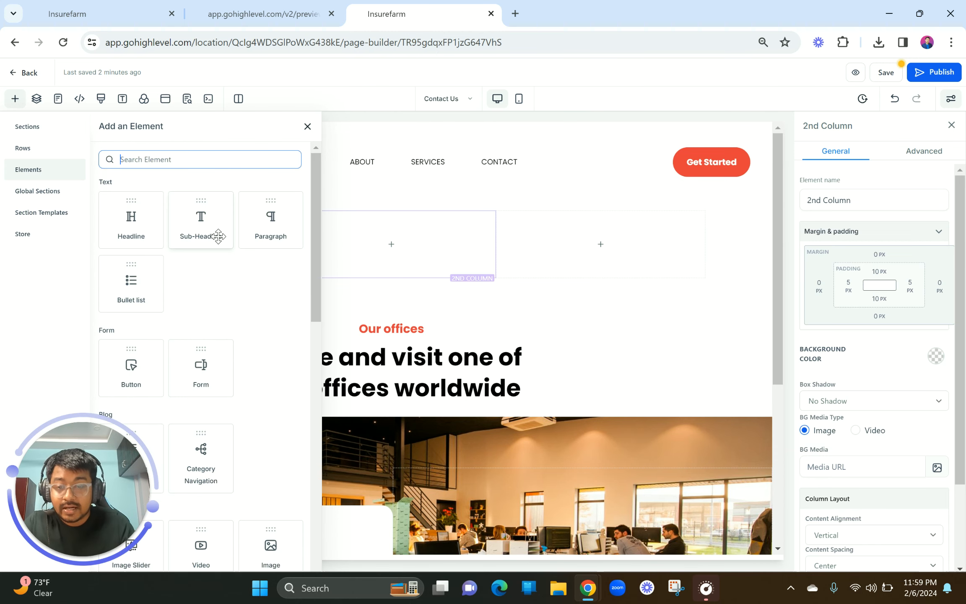
text(image)
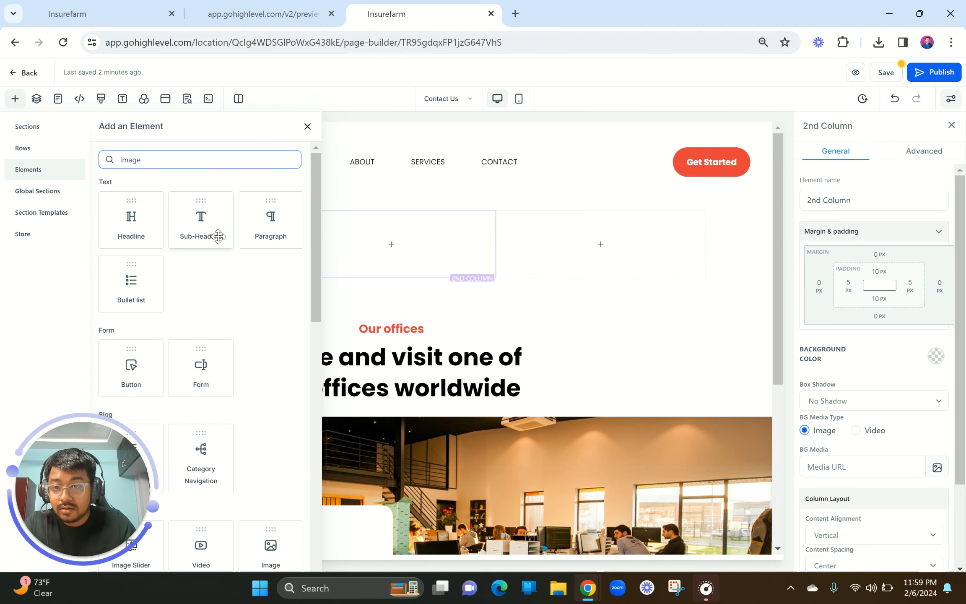
scroll(218, 236, down, 10)
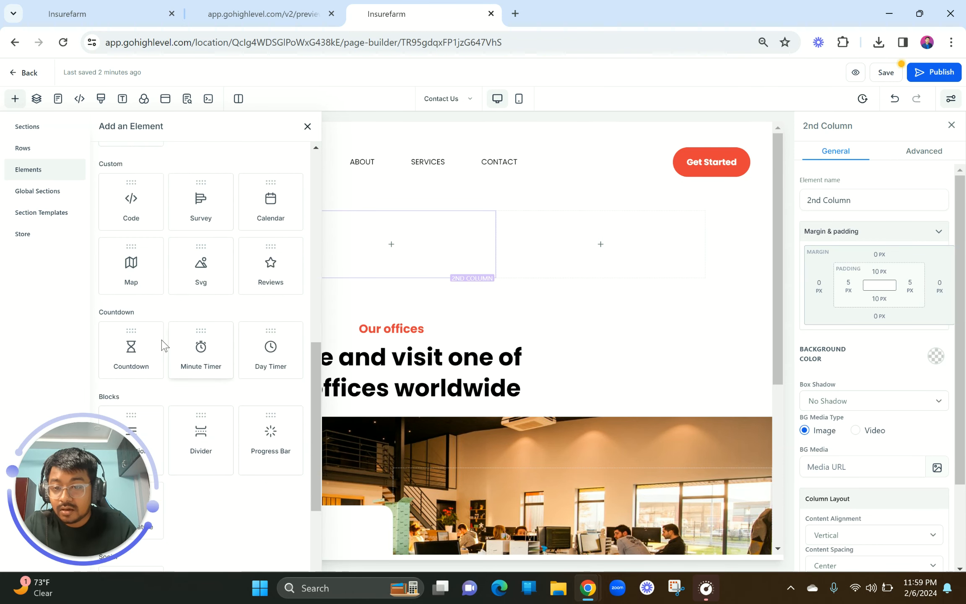
scroll(149, 333, down, 3)
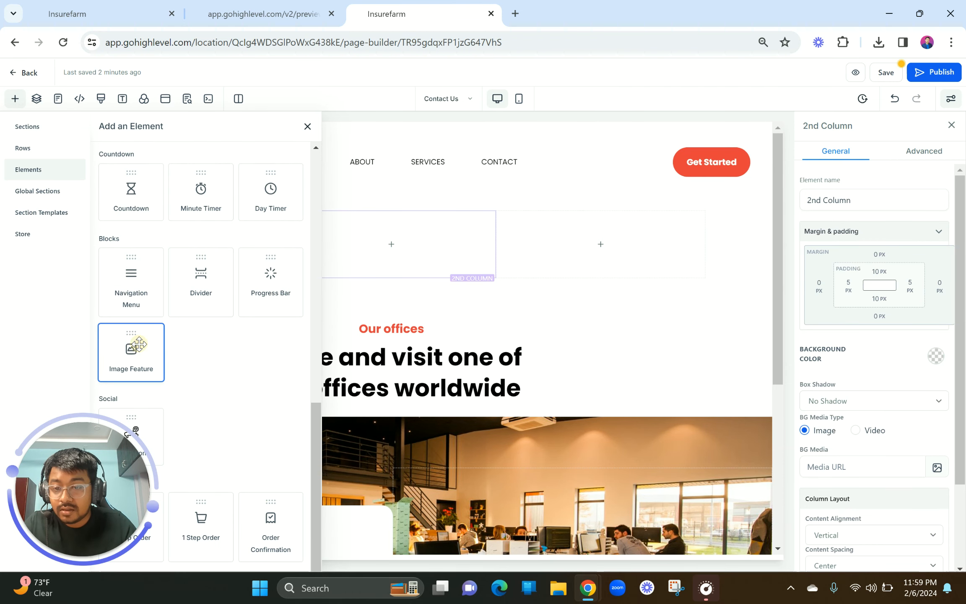
click(139, 348)
click(423, 276)
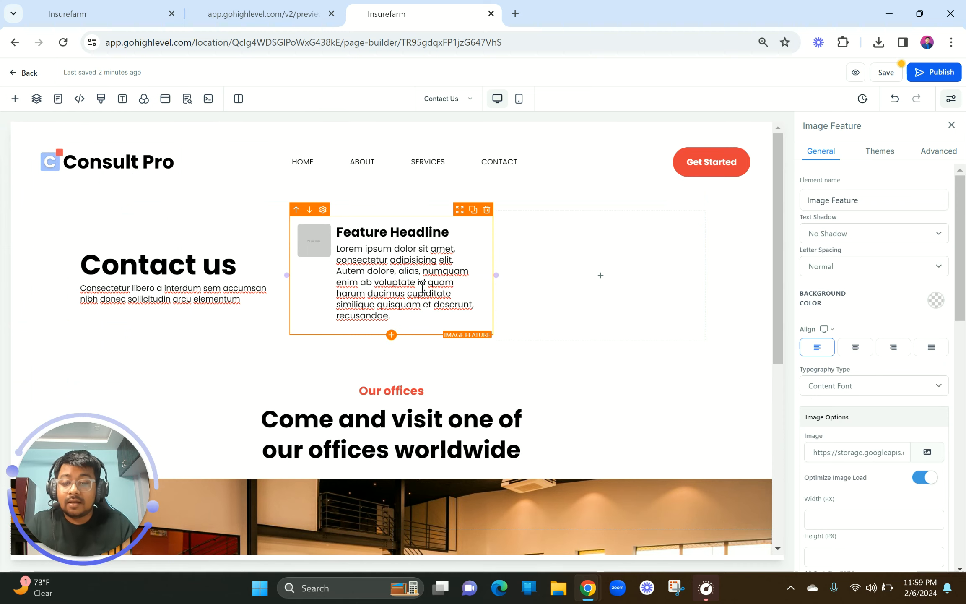
Step: Replace the image feature's headline with "Email Address:" copied from the reference page, without a leading blank line
triple_click(422, 288)
click(315, 12)
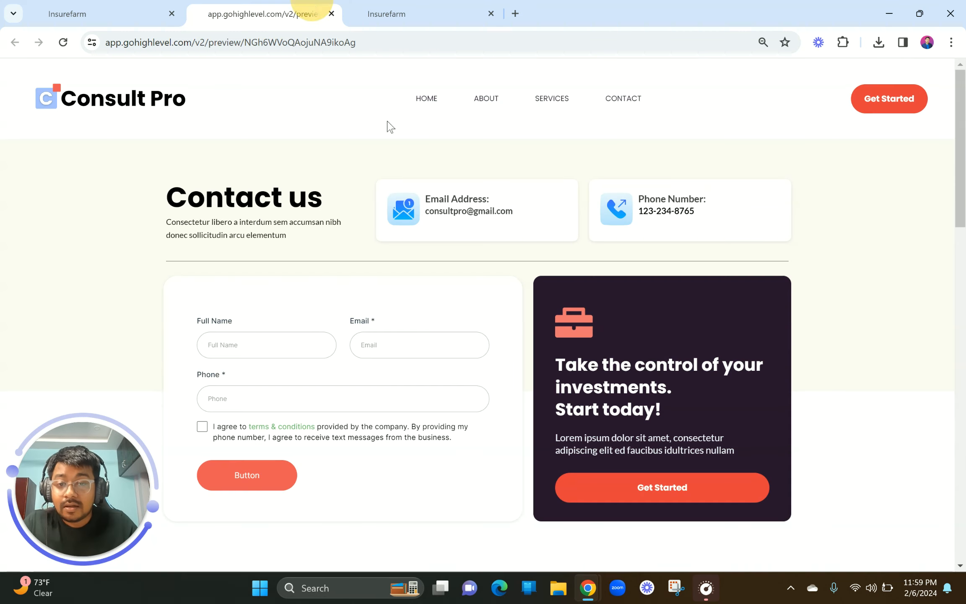
drag(497, 198, 421, 206)
key(ctrl+c)
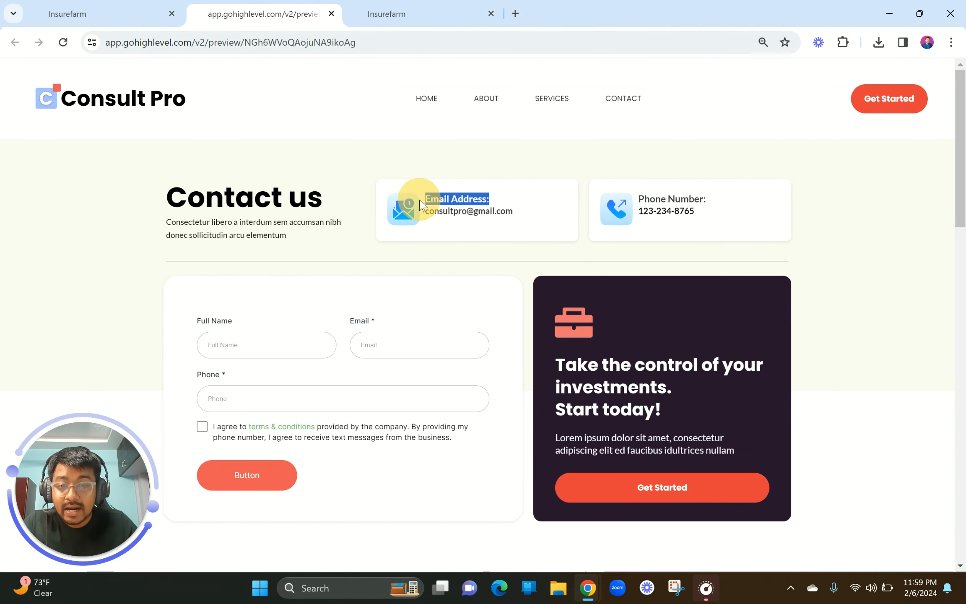
click(386, 14)
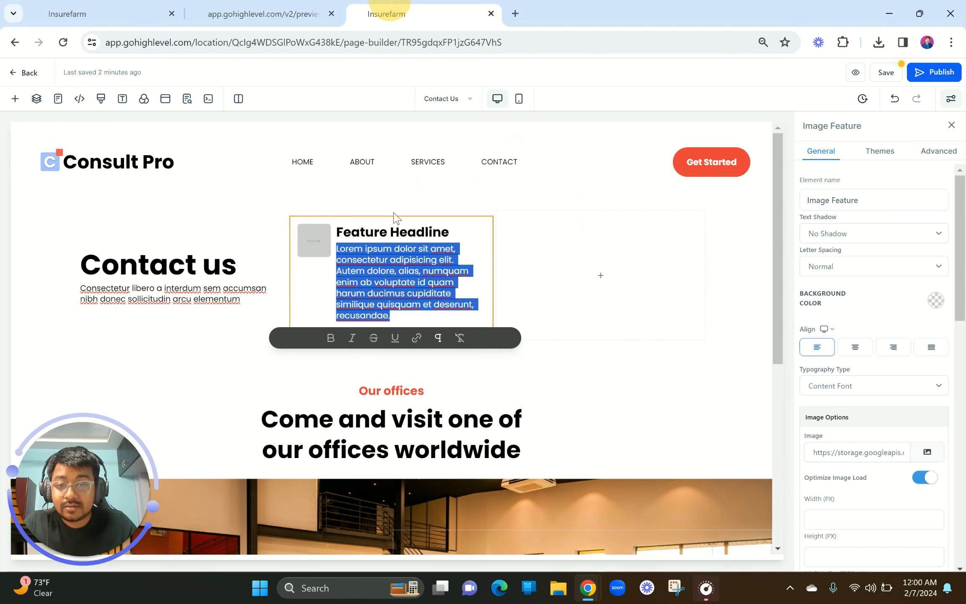
triple_click(374, 231)
key(ctrl+v)
click(342, 281)
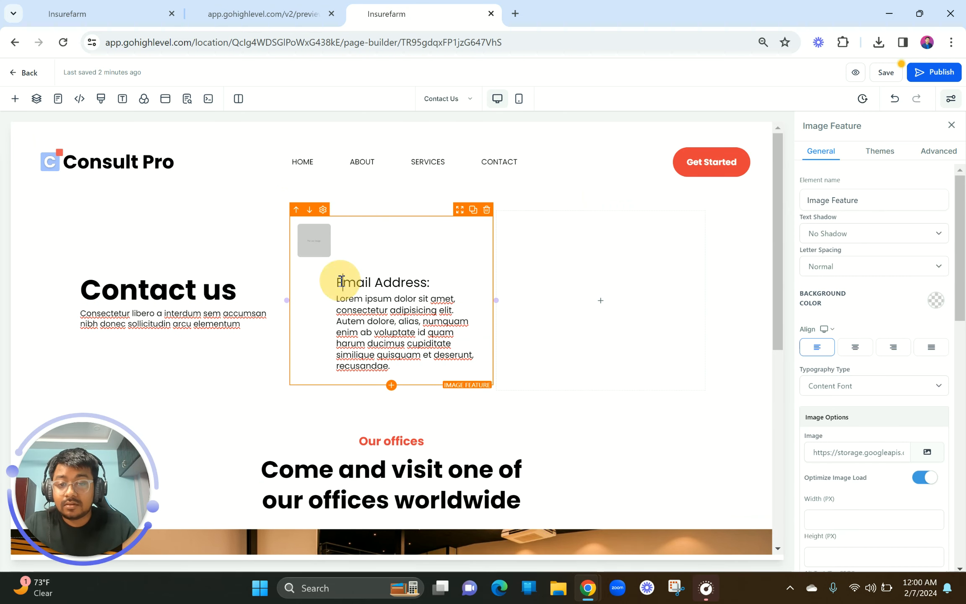
Step: Replace the image feature's body text with the linked e-mail address copied from the reference card, without a leading blank line
click(281, 5)
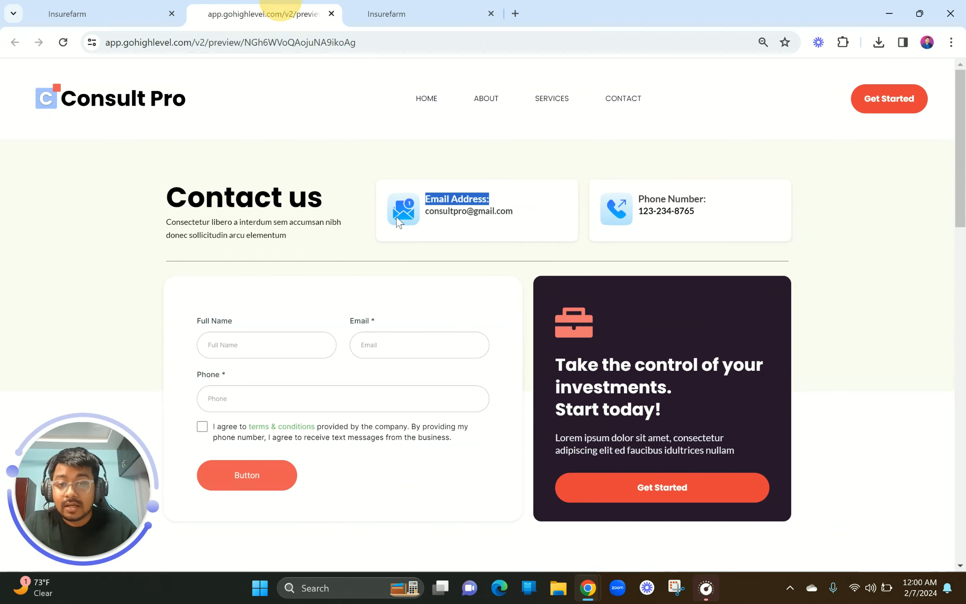
drag(519, 221, 425, 217)
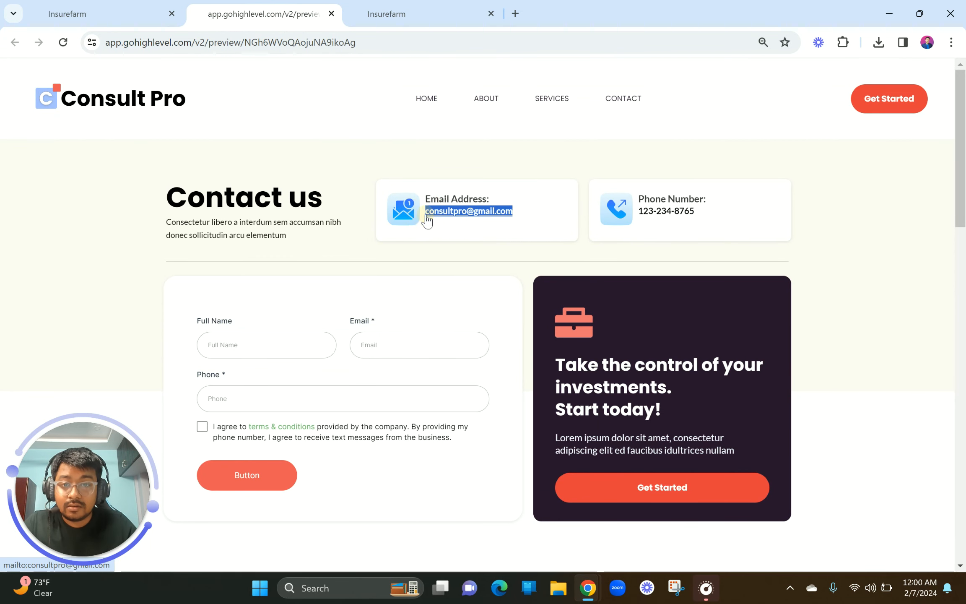
click(399, 13)
triple_click(347, 279)
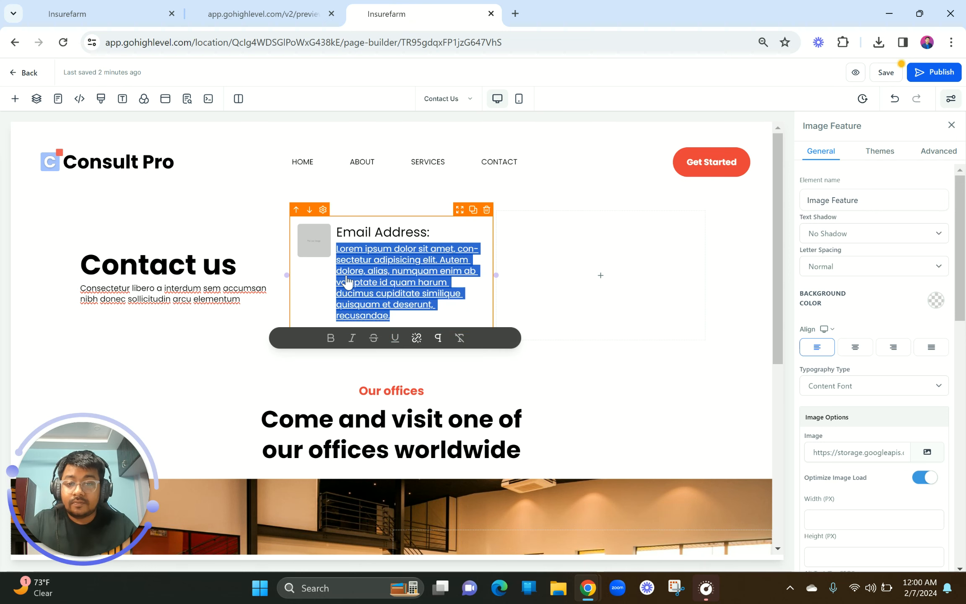
click(377, 294)
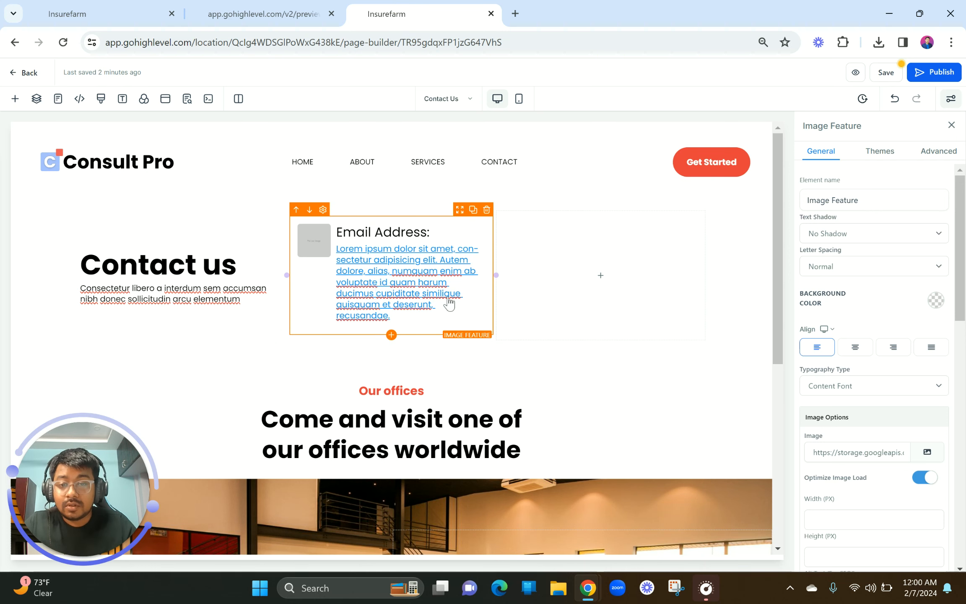
click(263, 14)
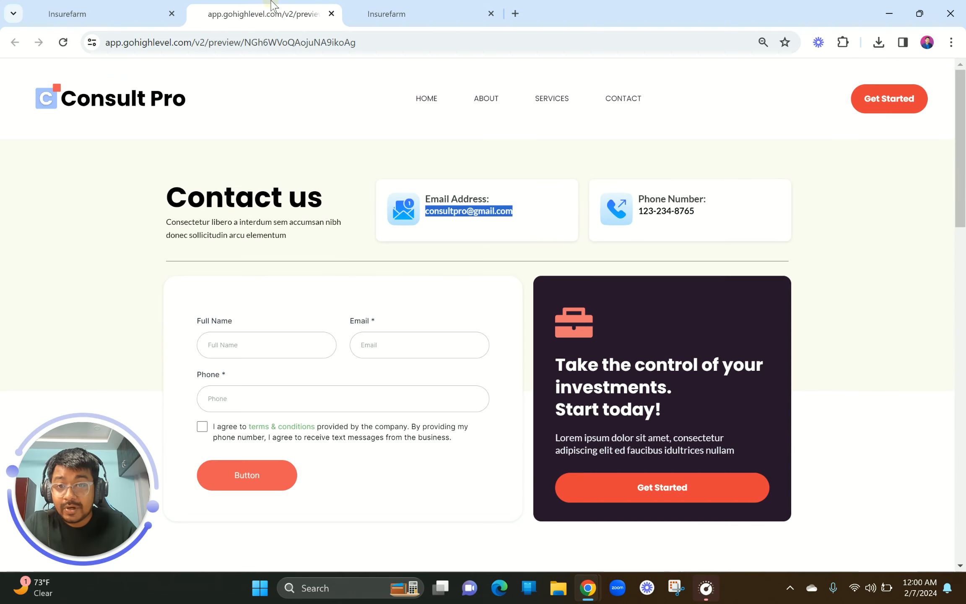
click(384, 10)
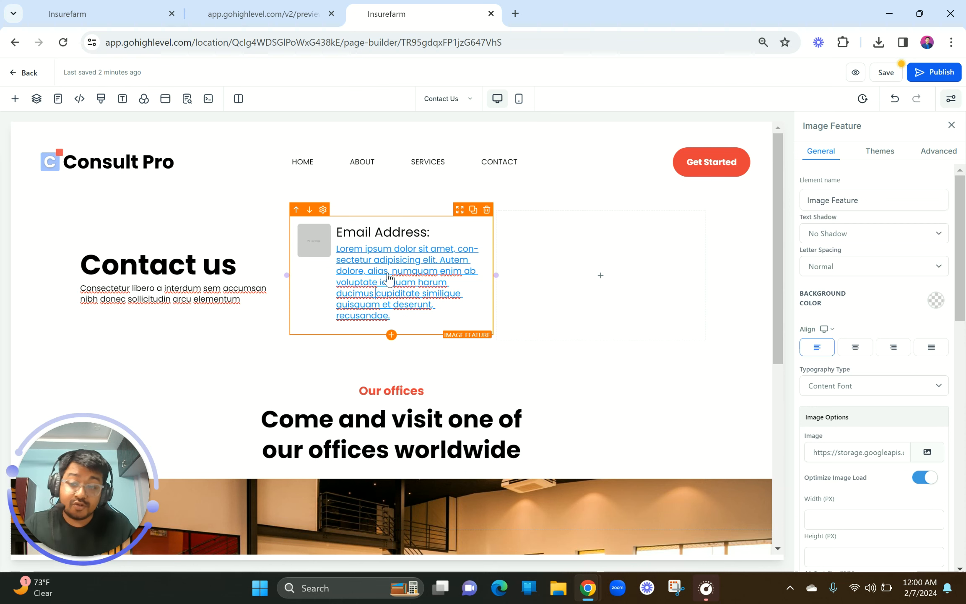
triple_click(438, 304)
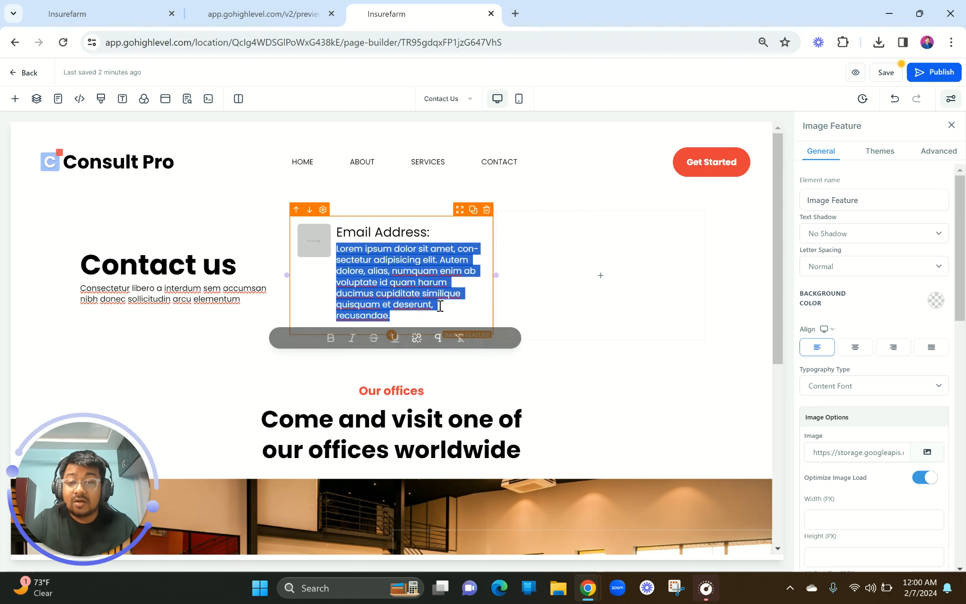
key(BackSpace)
key(ctrl+v)
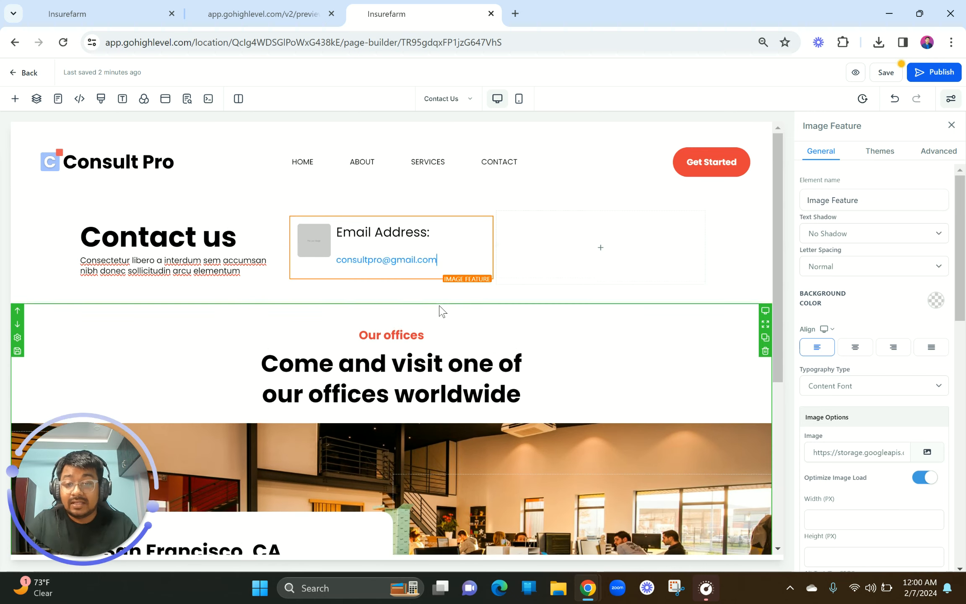
click(336, 260)
key(BackSpace)
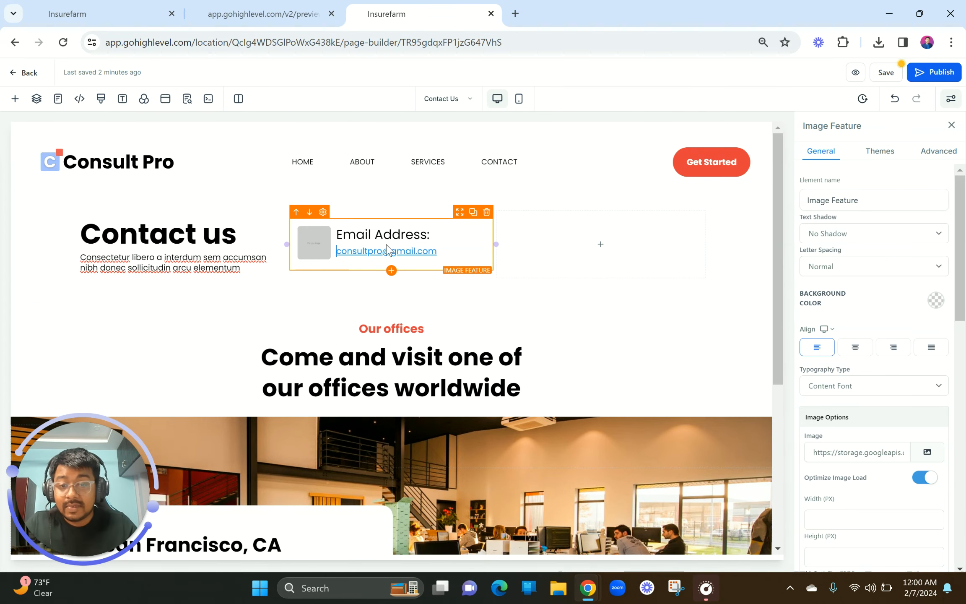
Step: Set the image feature's link text color to the dark gray swatch
scroll(857, 345, down, 8)
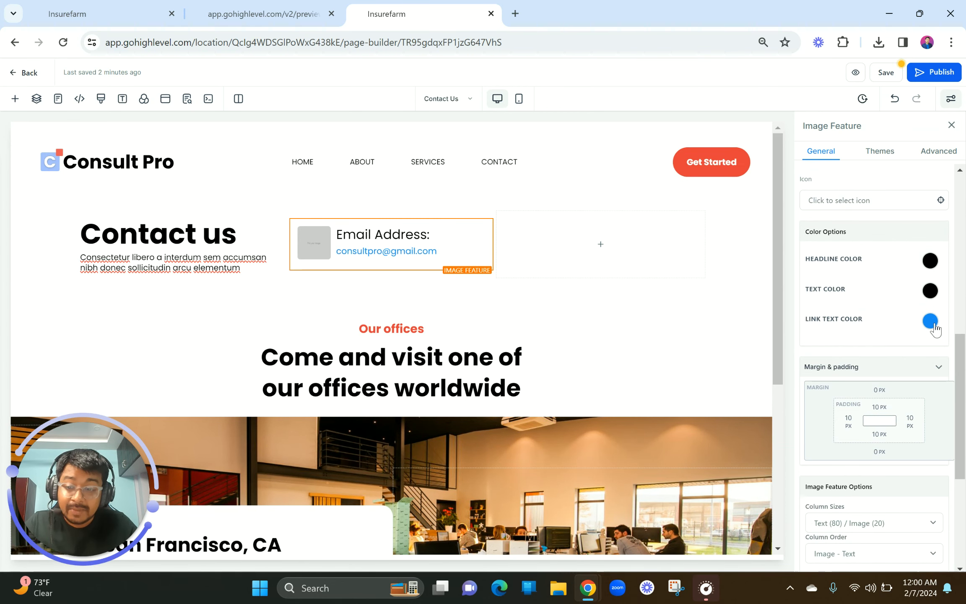
click(404, 257)
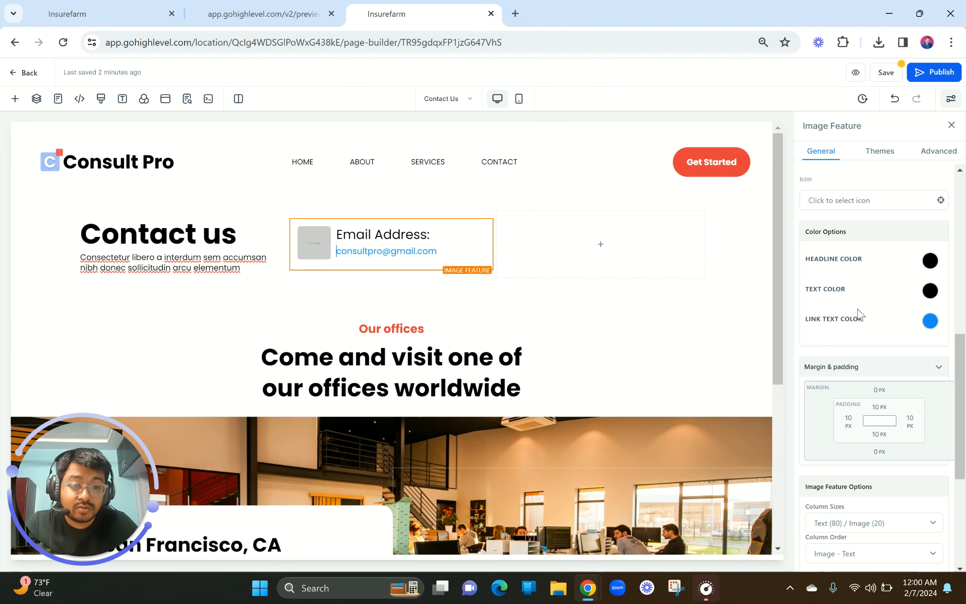
click(930, 321)
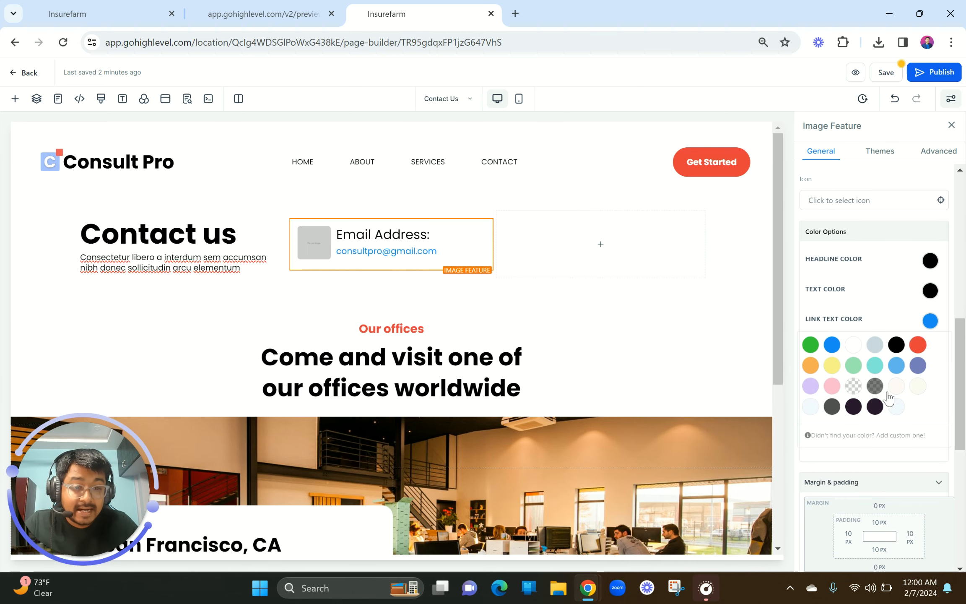
click(832, 406)
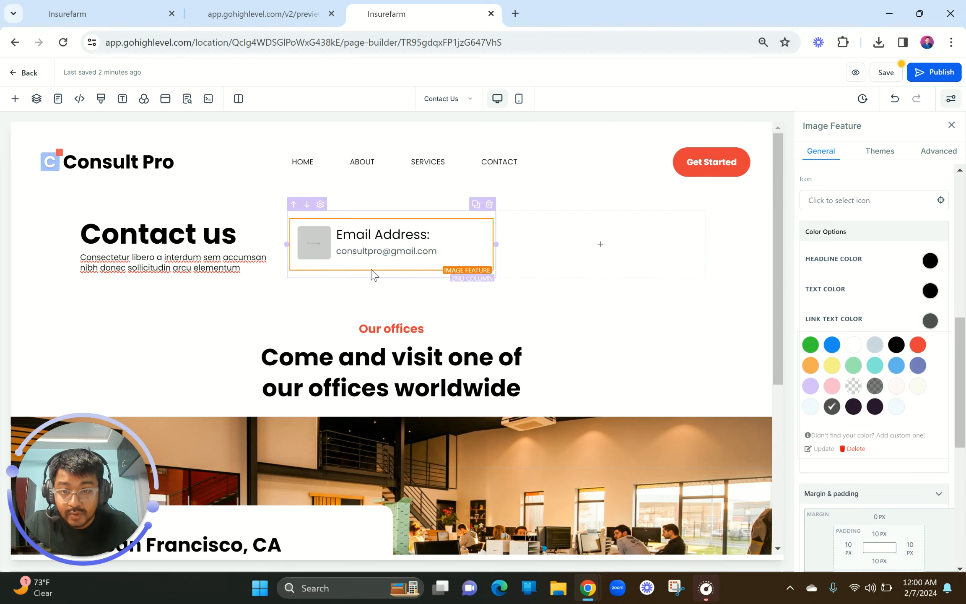
Step: Inspect the font details of the "Email Address:" heading on the reference page's contact card
click(268, 14)
click(458, 197)
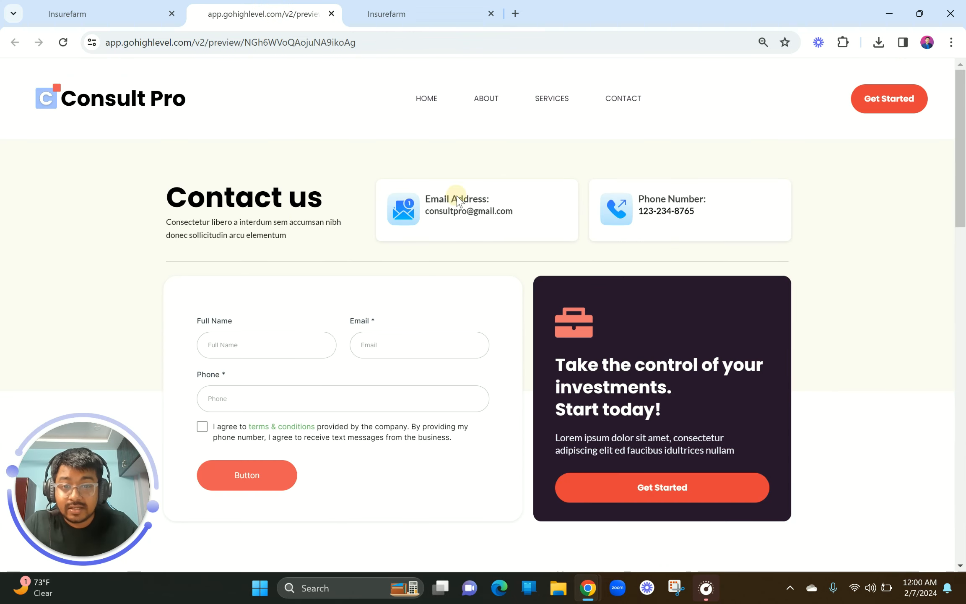
right_click(457, 196)
click(550, 484)
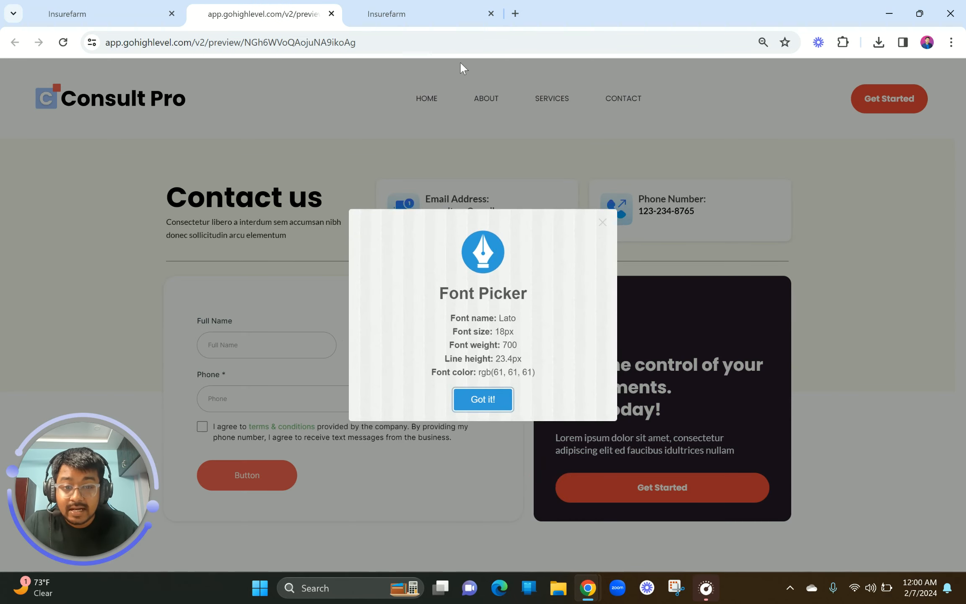
click(450, 7)
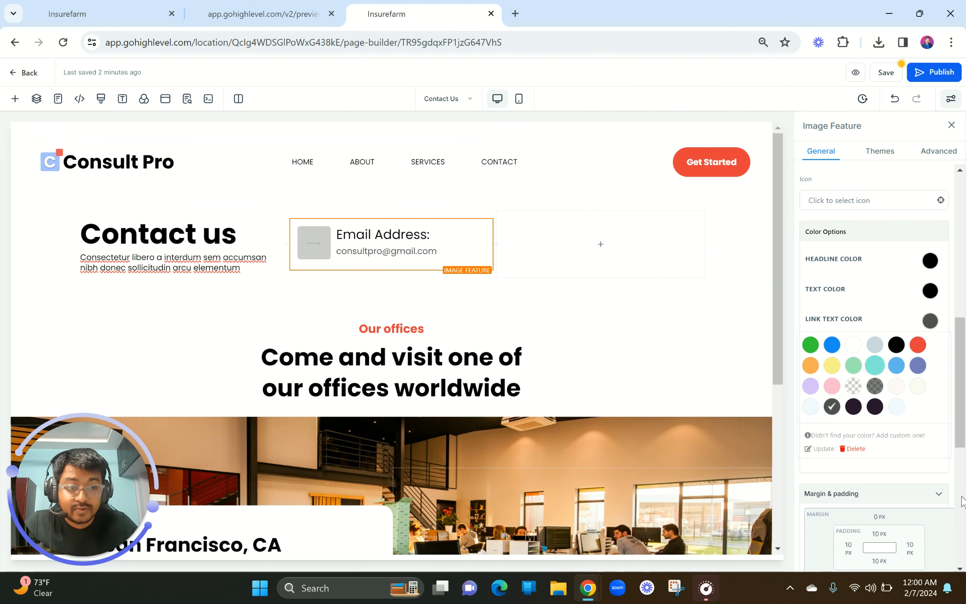
Step: Set the image feature's headline font size to 18 px
scroll(965, 515, down, 2)
scroll(917, 517, down, 4)
scroll(925, 519, up, 12)
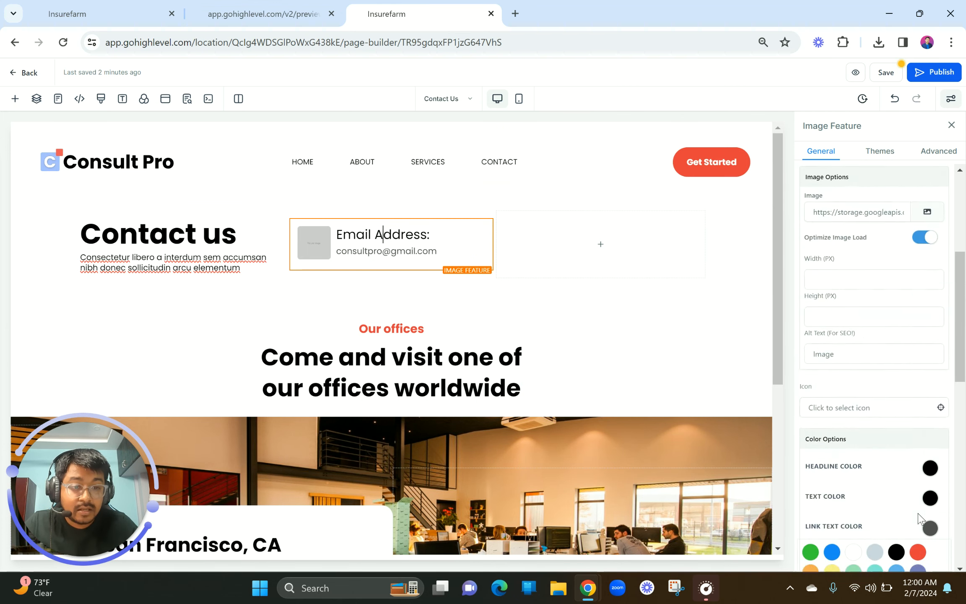
scroll(852, 375, up, 3)
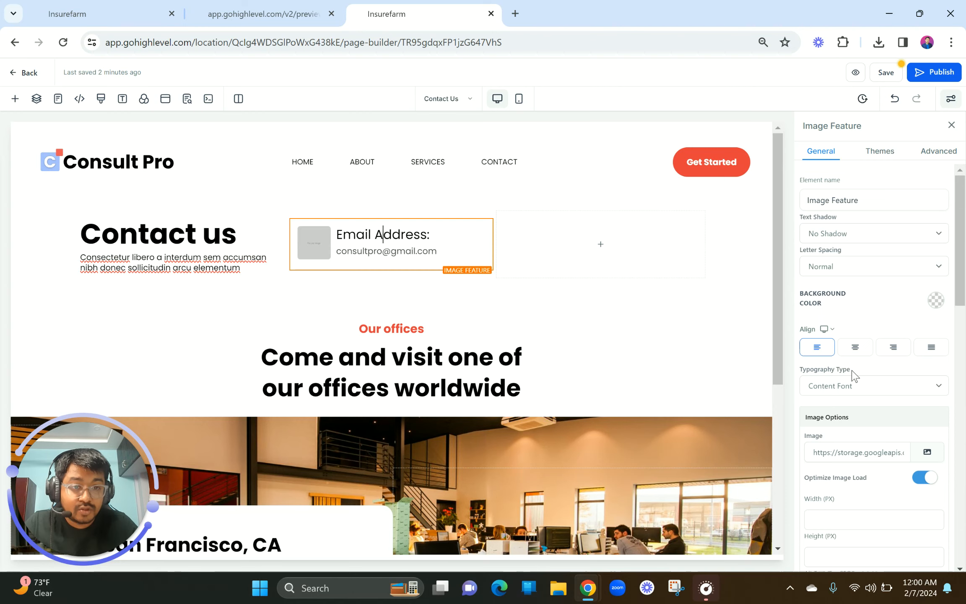
scroll(853, 376, down, 10)
click(908, 477)
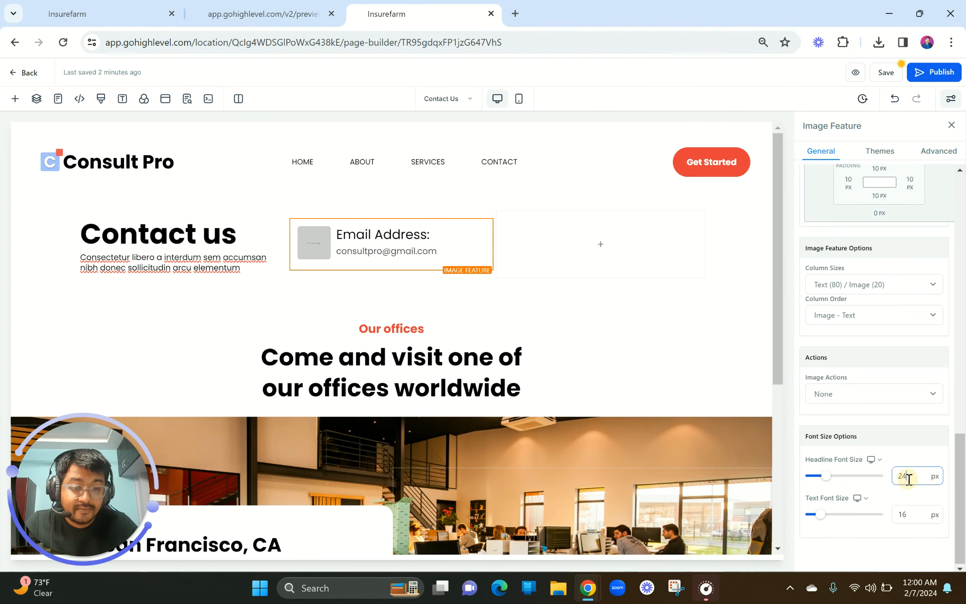
key(BackSpace)
key(BackSpace)
text(18)
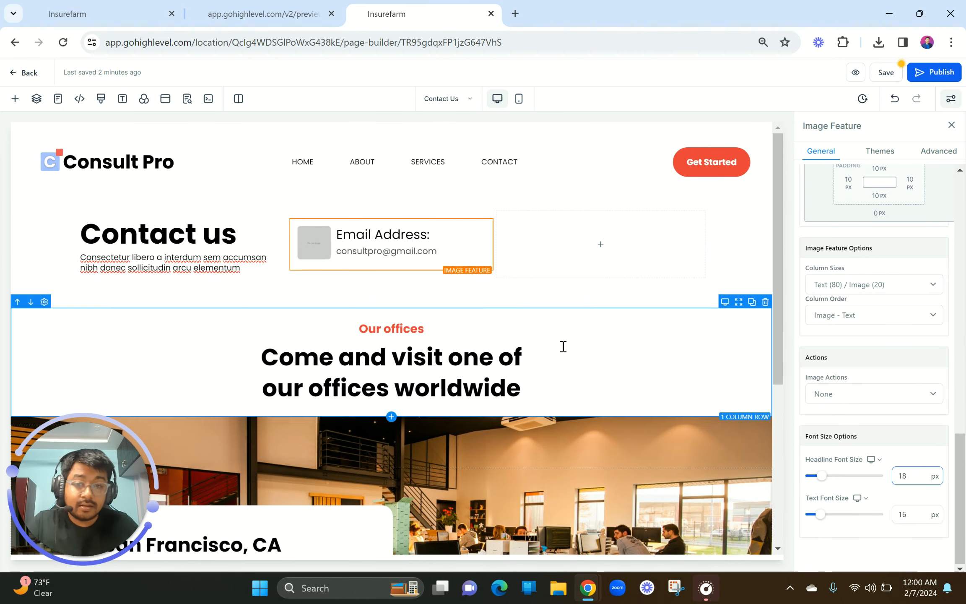
Step: Close the font details on the reference page and make the image feature's "Email Address:" headline bold
click(275, 5)
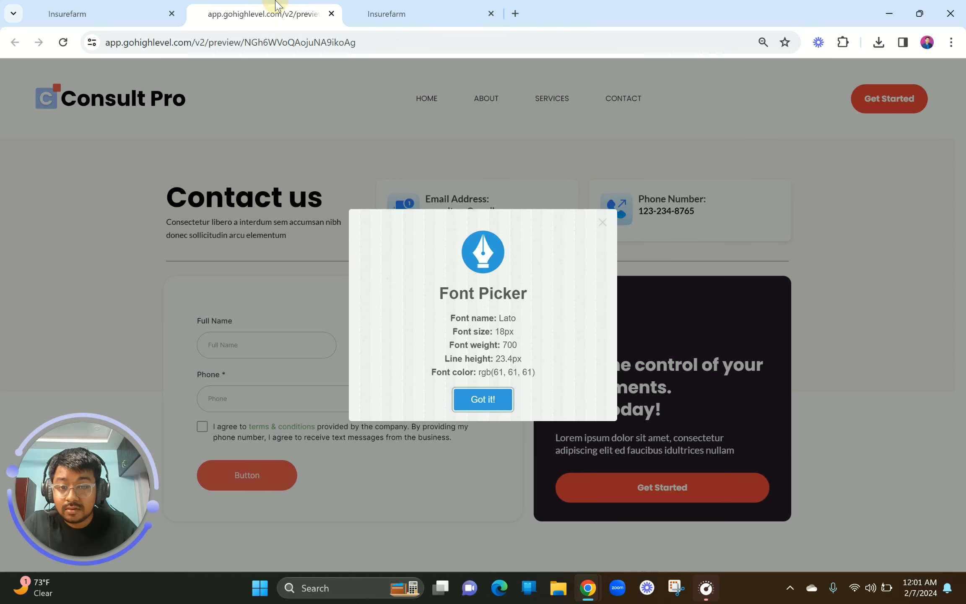
click(603, 222)
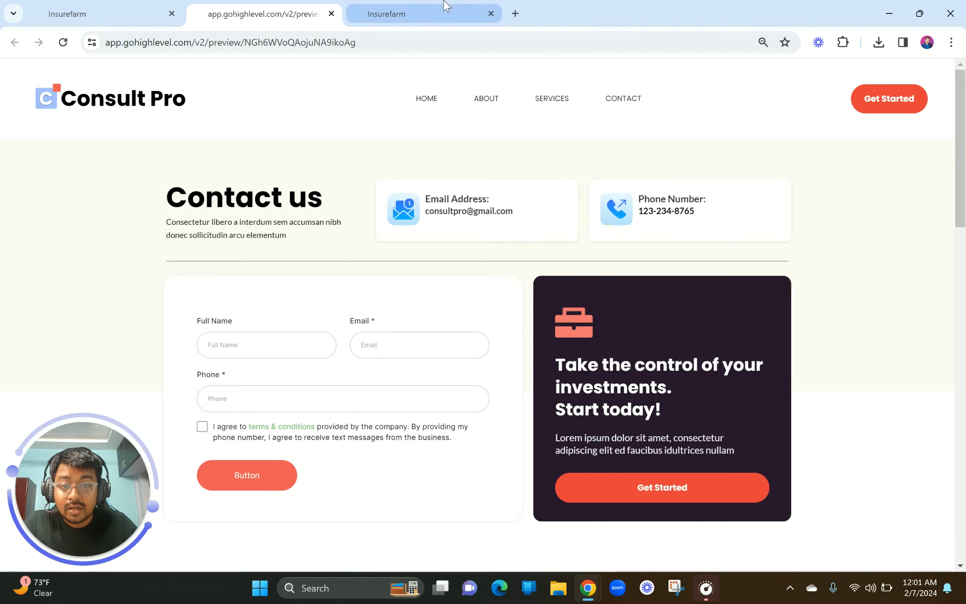
click(440, 12)
triple_click(405, 231)
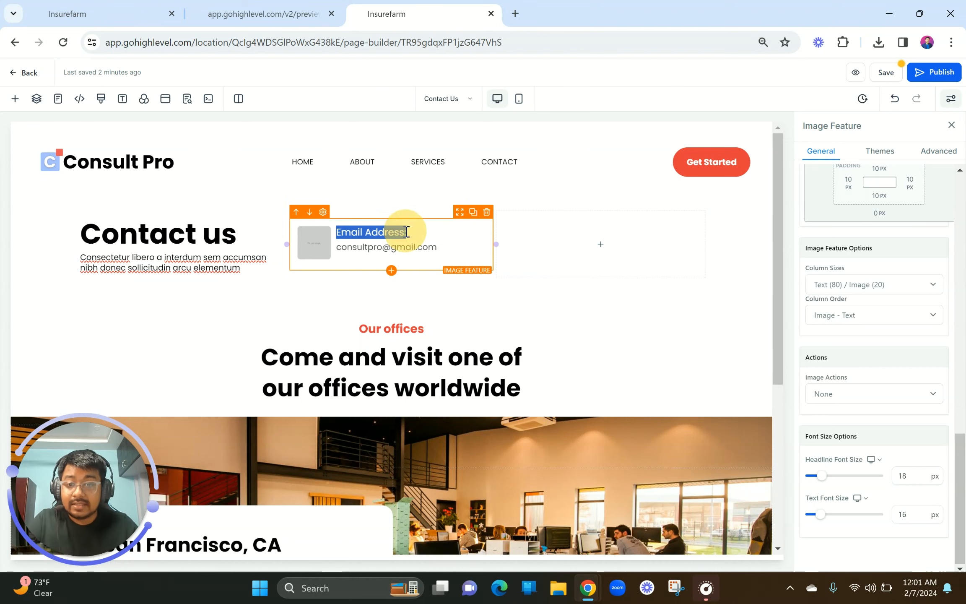
click(331, 266)
triple_click(370, 232)
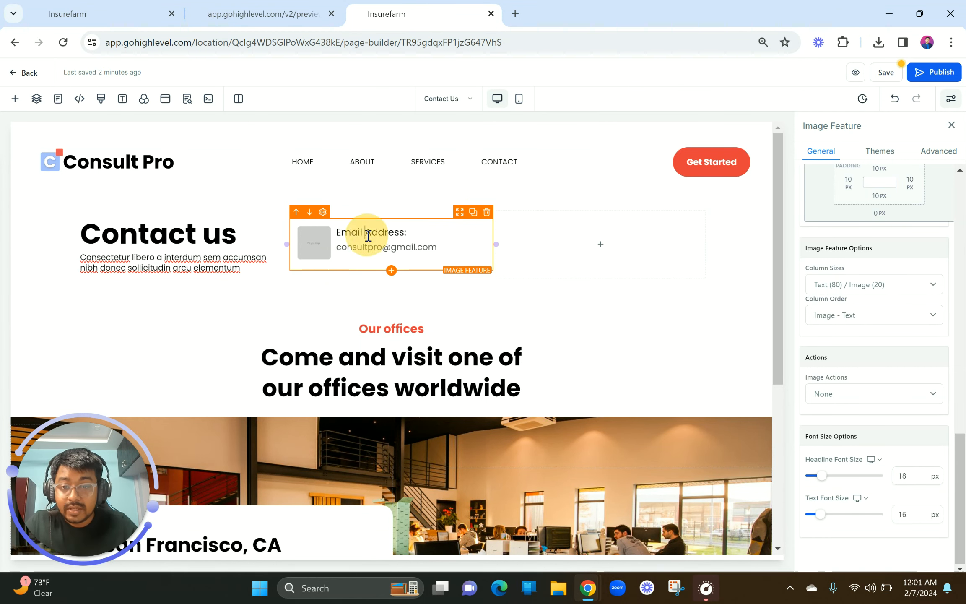
click(240, 191)
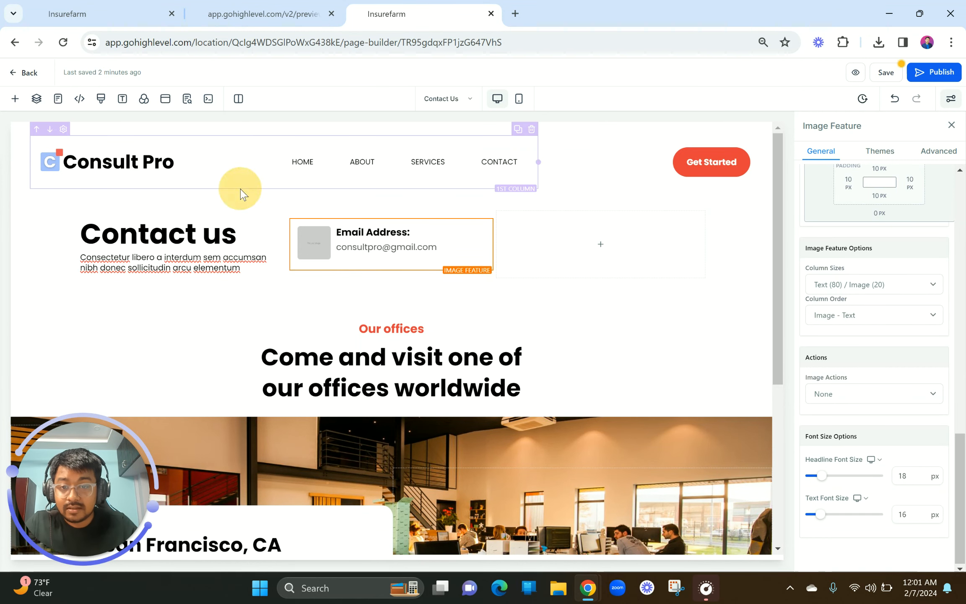
Step: Check the reference page's background and set the Contact us section's background color to the pale cream swatch
click(247, 17)
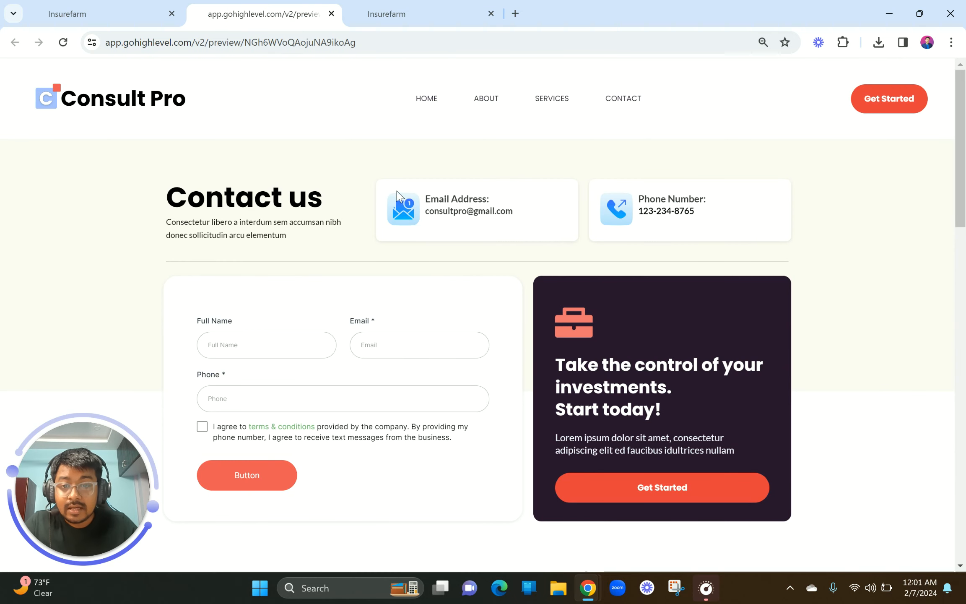
click(387, 13)
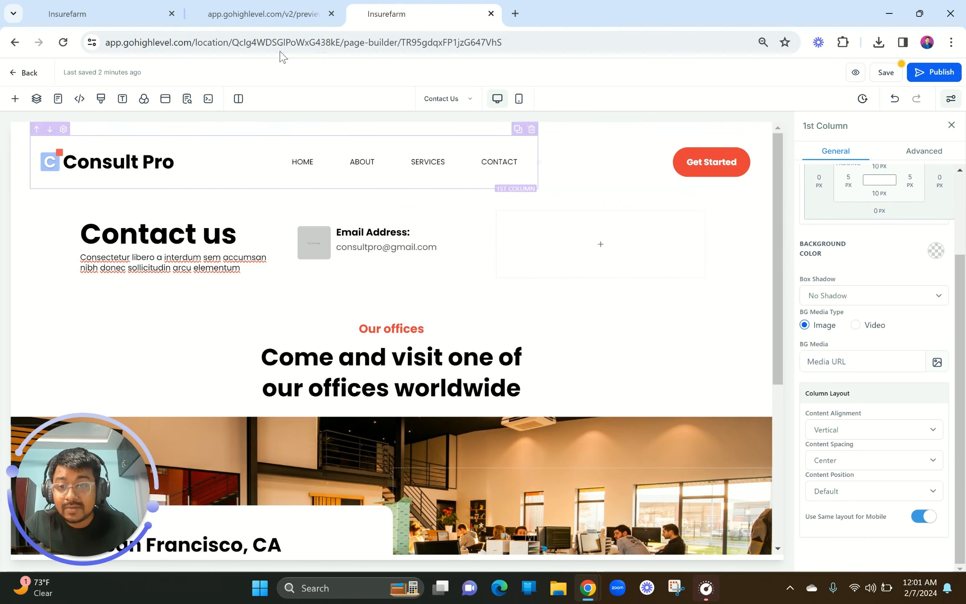
click(736, 232)
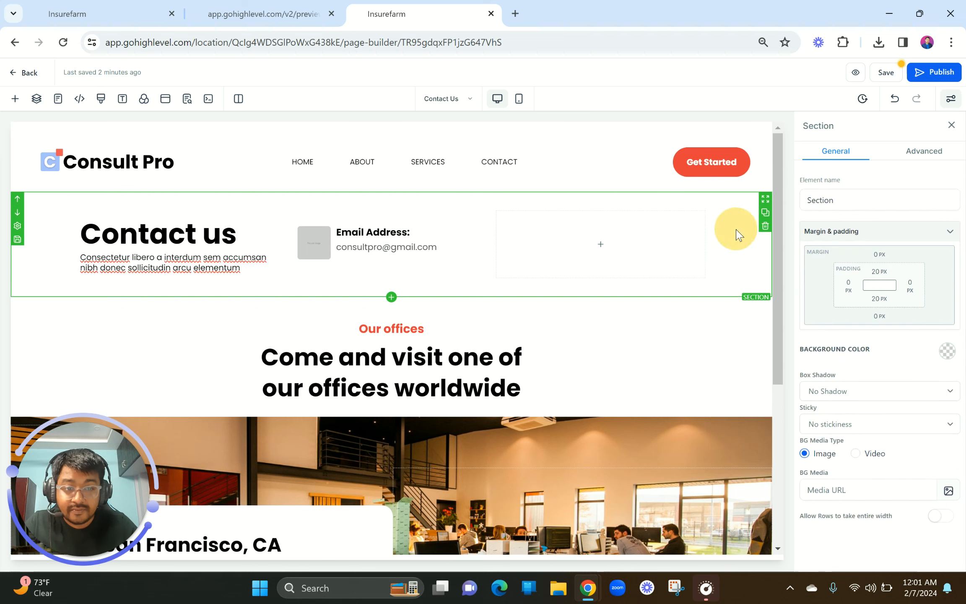
click(946, 352)
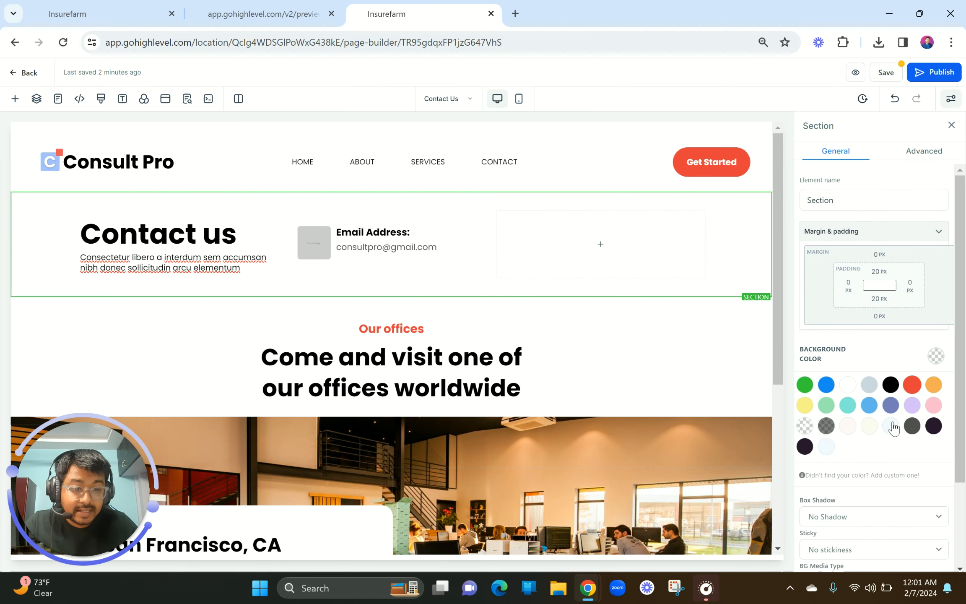
click(873, 428)
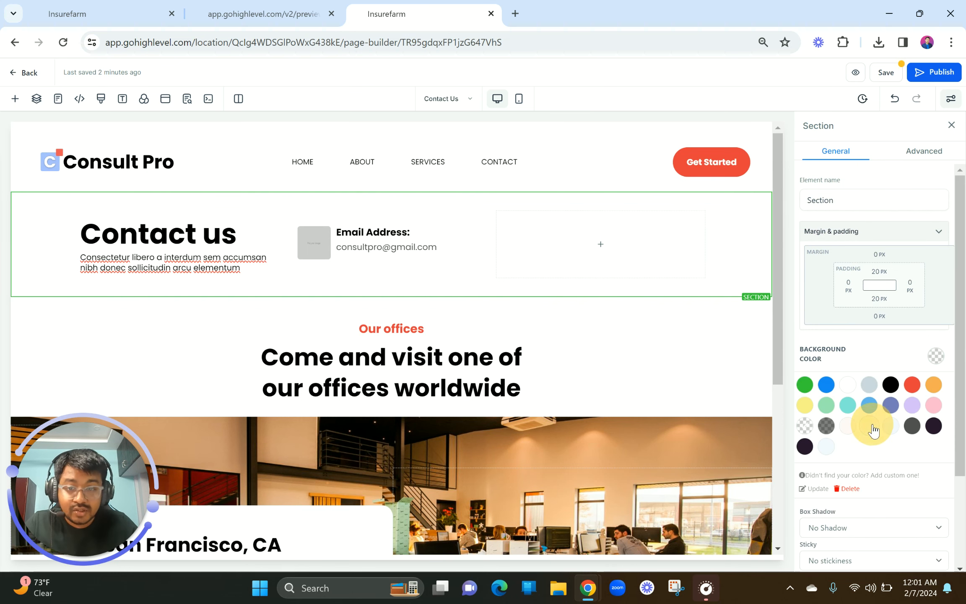
Step: Set the background color of the e-mail image feature to white
click(360, 228)
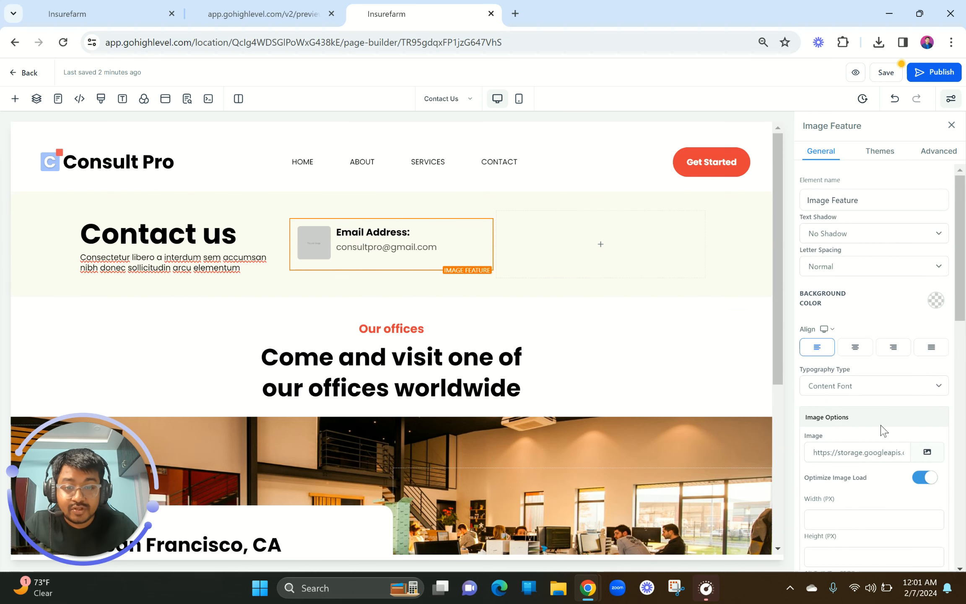
right_click(876, 449)
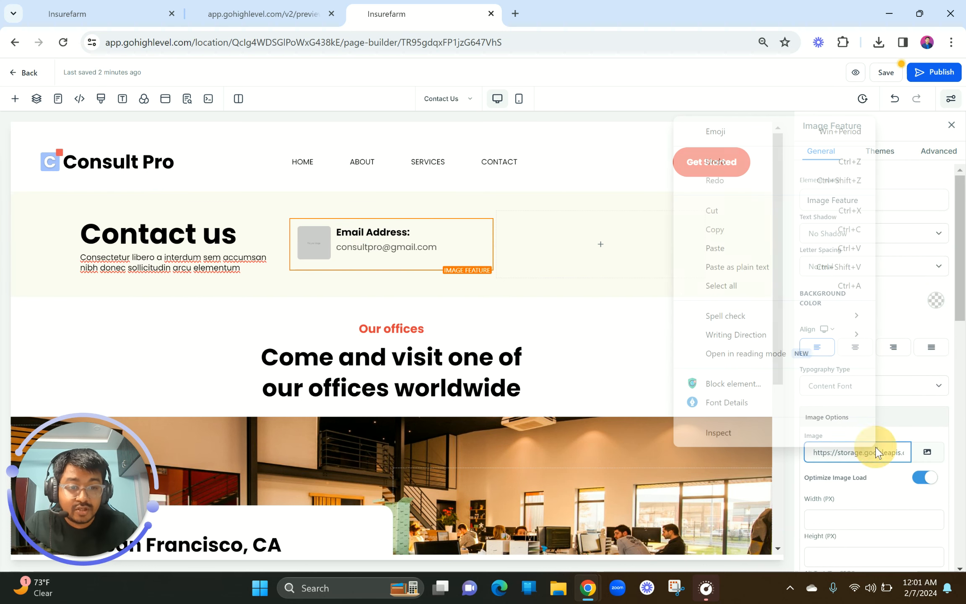
click(937, 301)
click(851, 330)
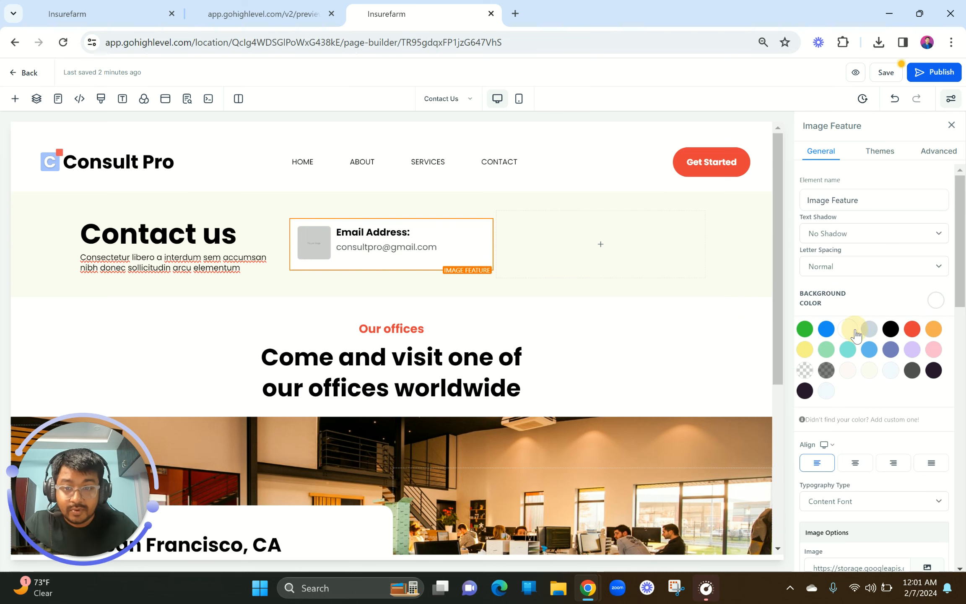
Step: Examine the image feature's advanced options, including Image Radius and Image Effects, and its general settings for card styling
click(937, 155)
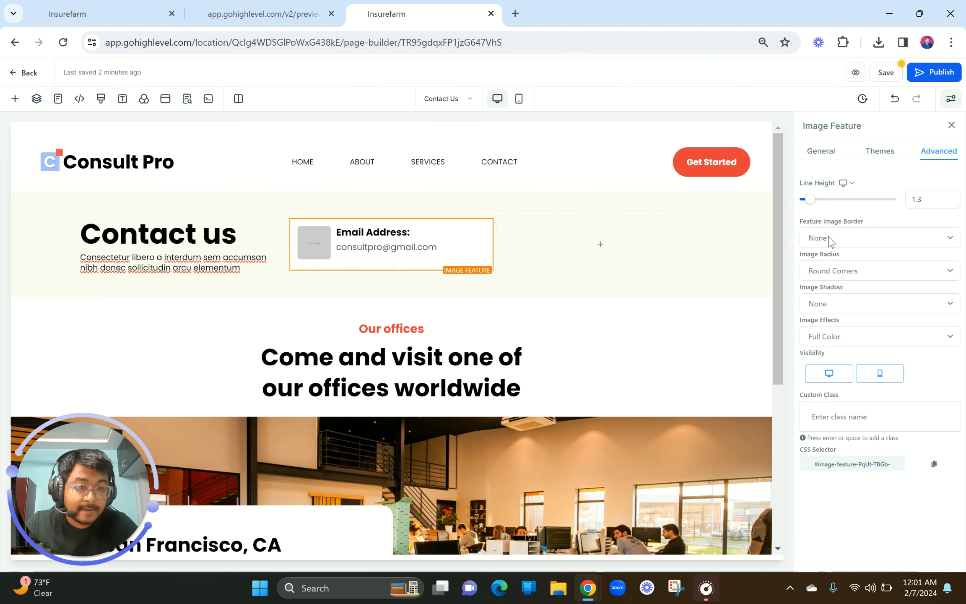
click(831, 273)
click(829, 274)
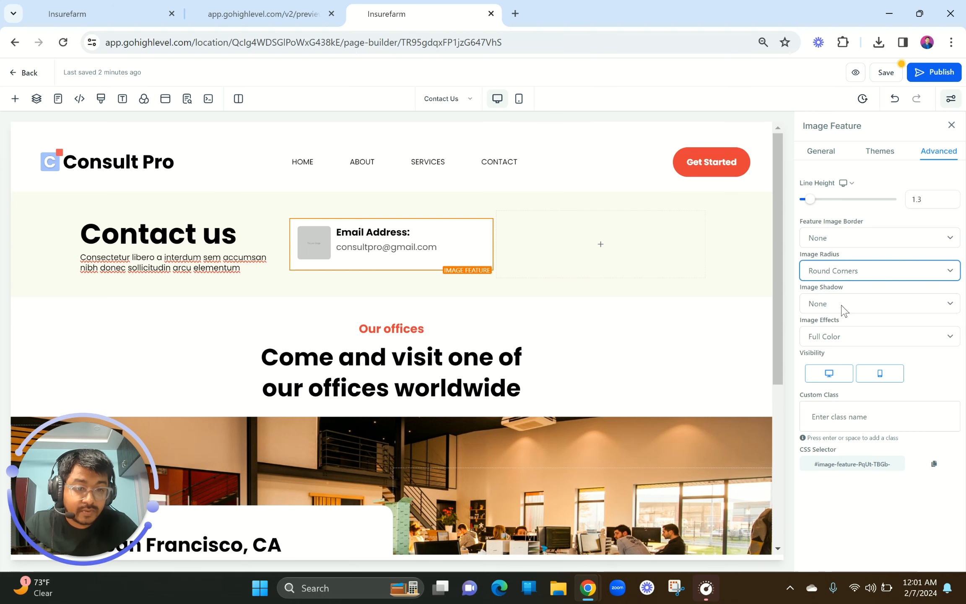
click(844, 340)
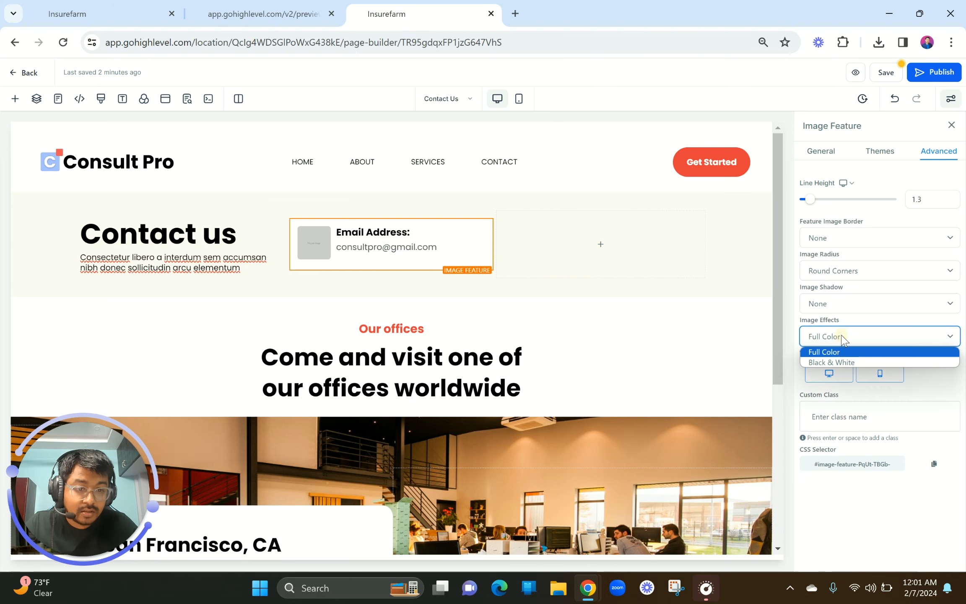
click(846, 333)
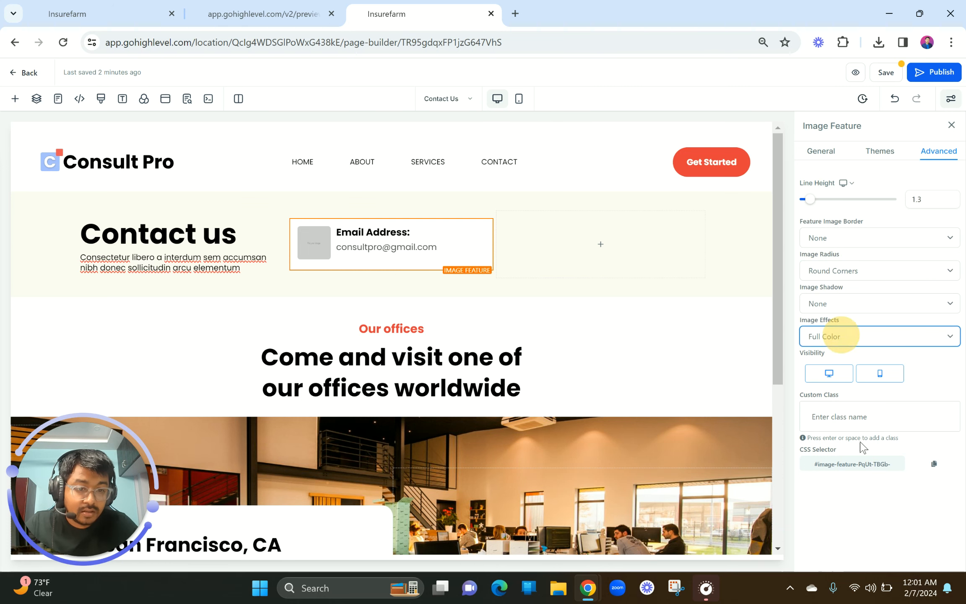
click(823, 154)
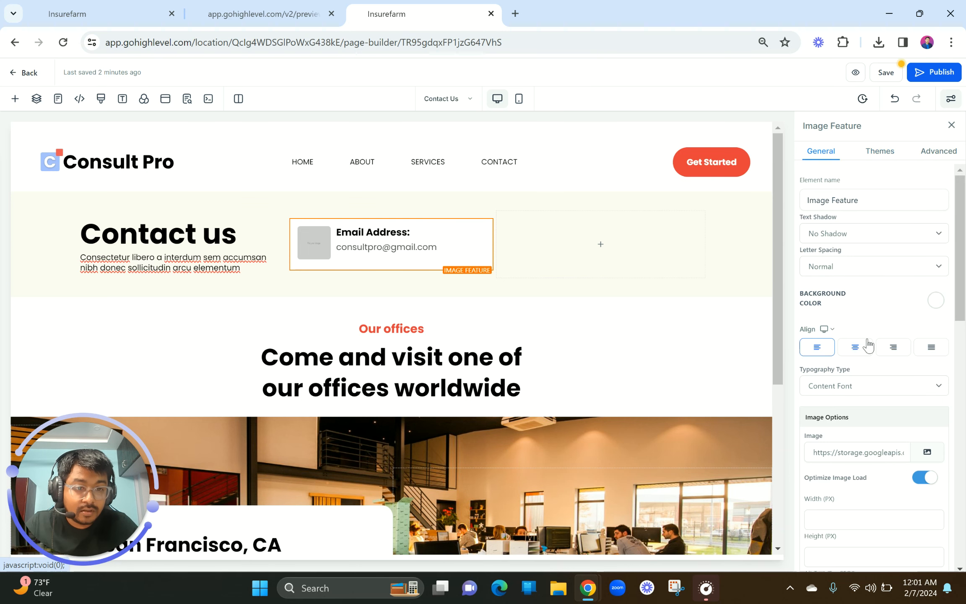
scroll(868, 345, down, 10)
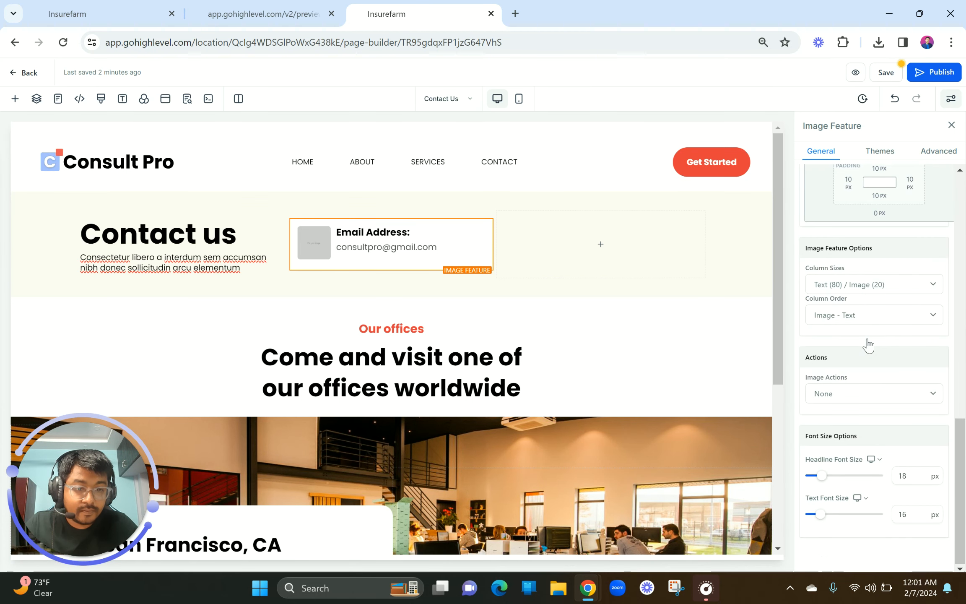
scroll(868, 345, up, 8)
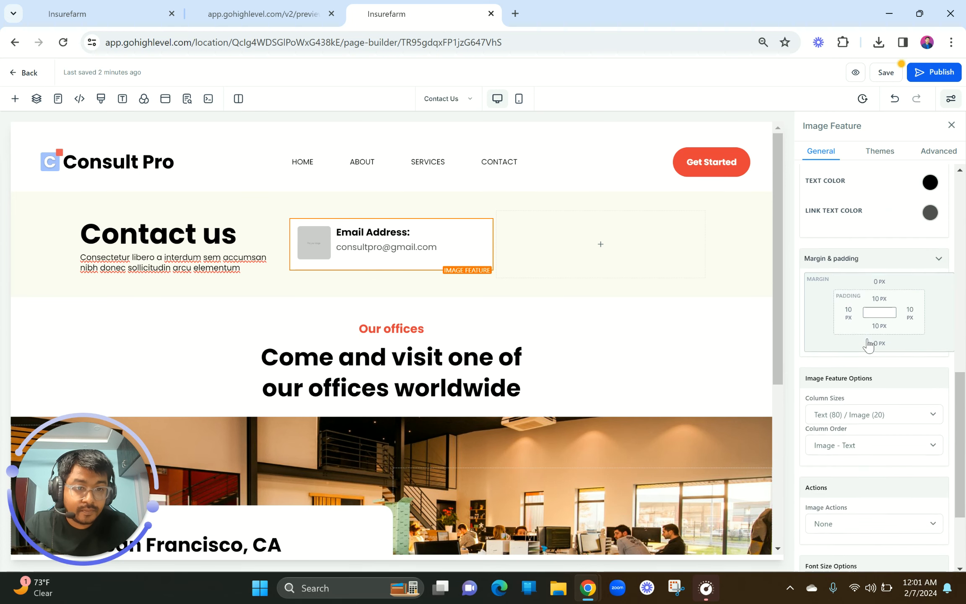
scroll(868, 345, up, 1)
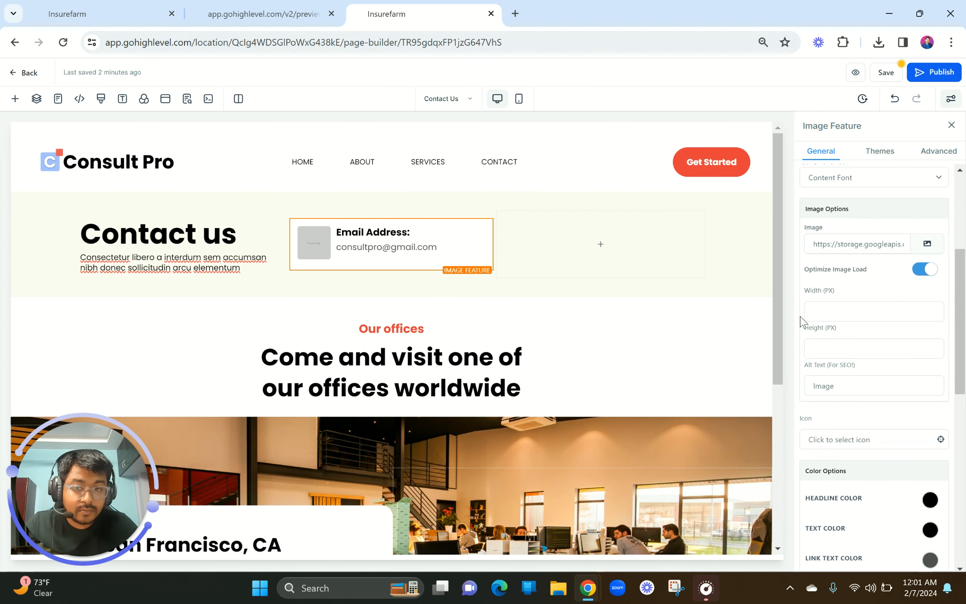
Step: Review the styling settings of the Contact us section and the image feature, then select the second column
click(291, 293)
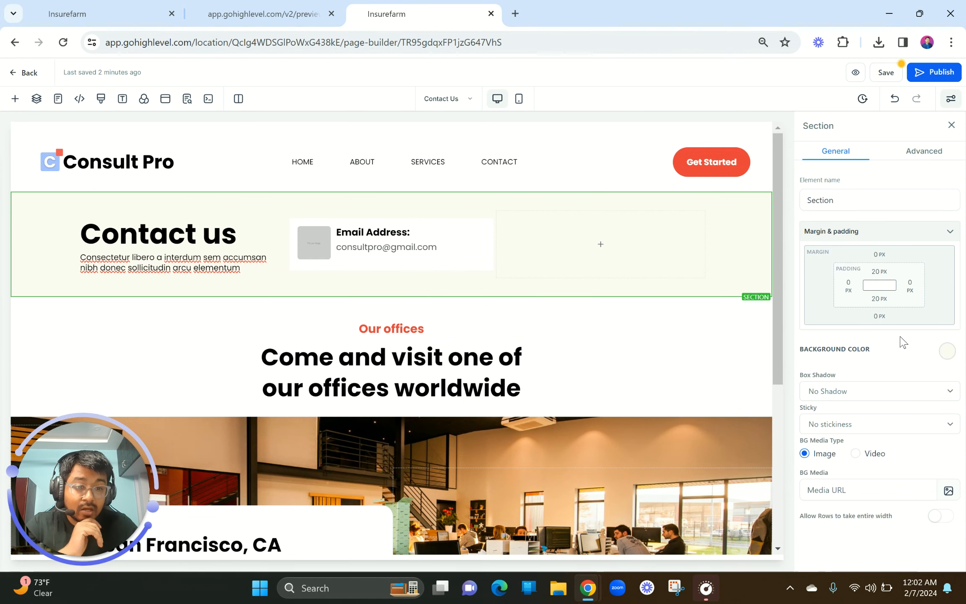
click(462, 264)
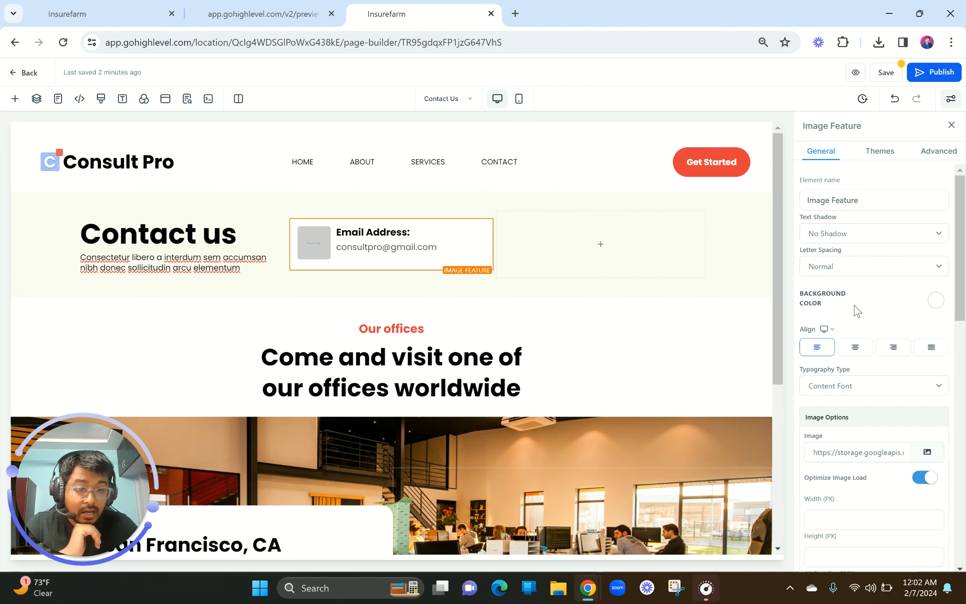
scroll(855, 310, down, 5)
scroll(857, 311, down, 12)
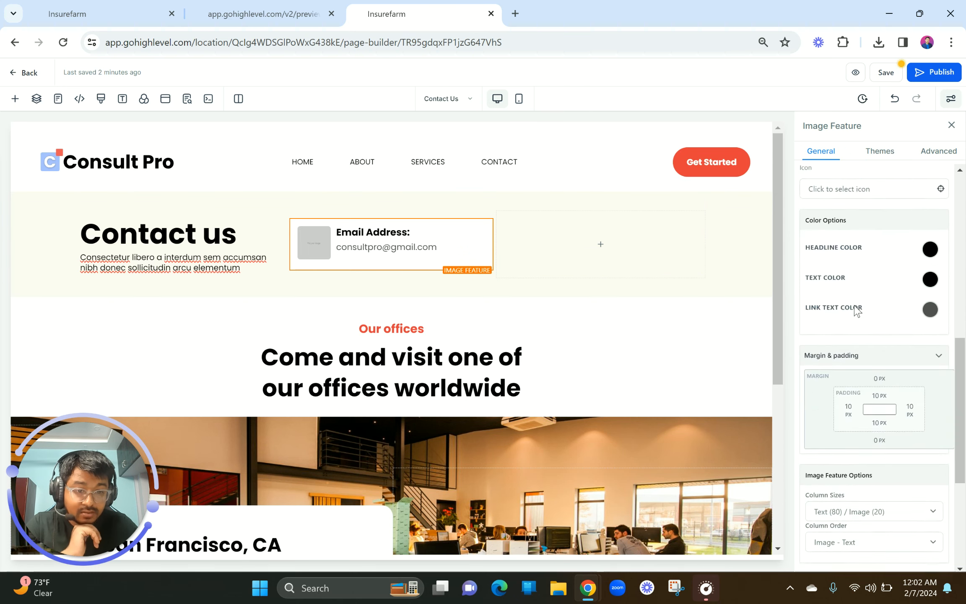
scroll(857, 312, down, 2)
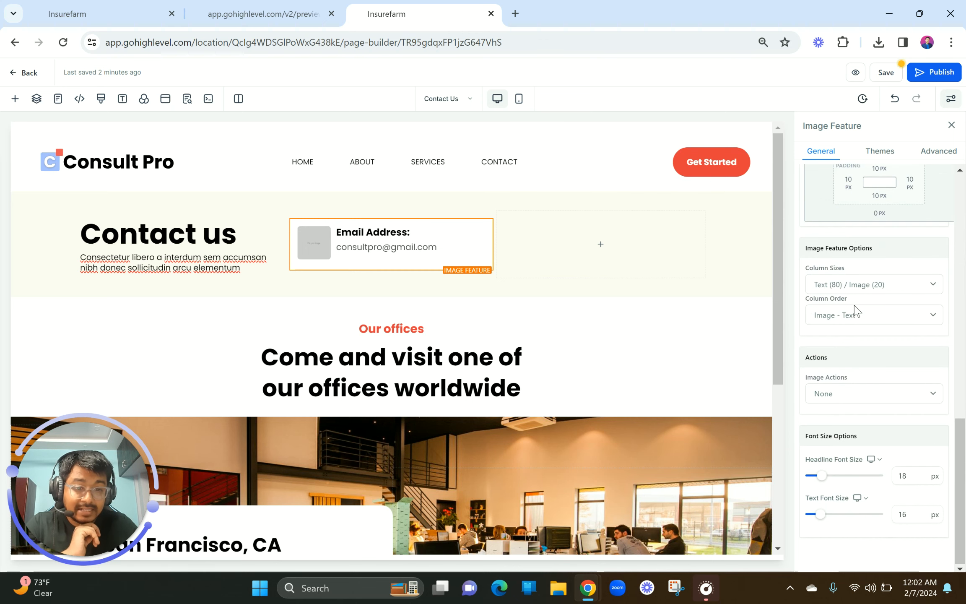
scroll(856, 311, up, 20)
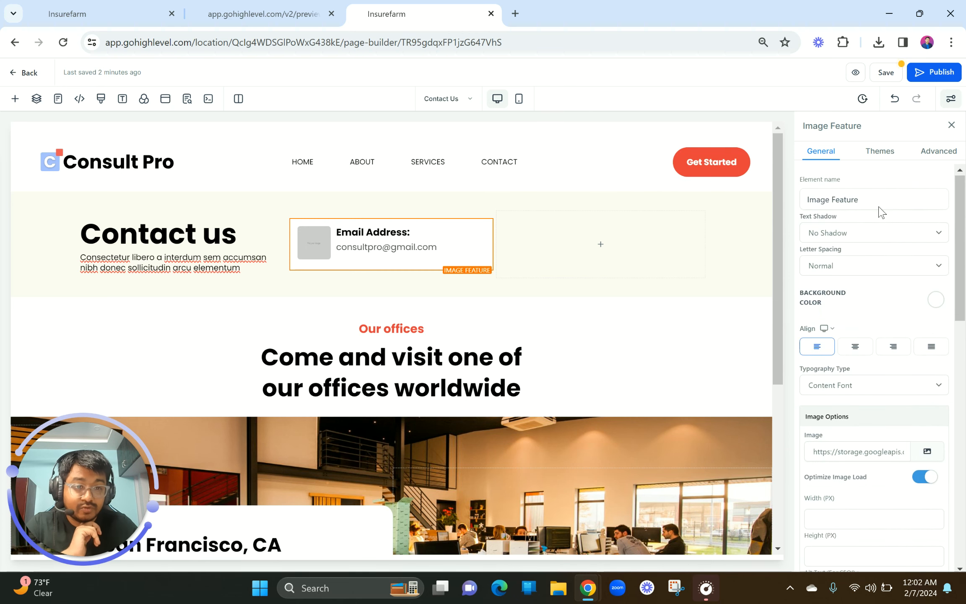
click(943, 152)
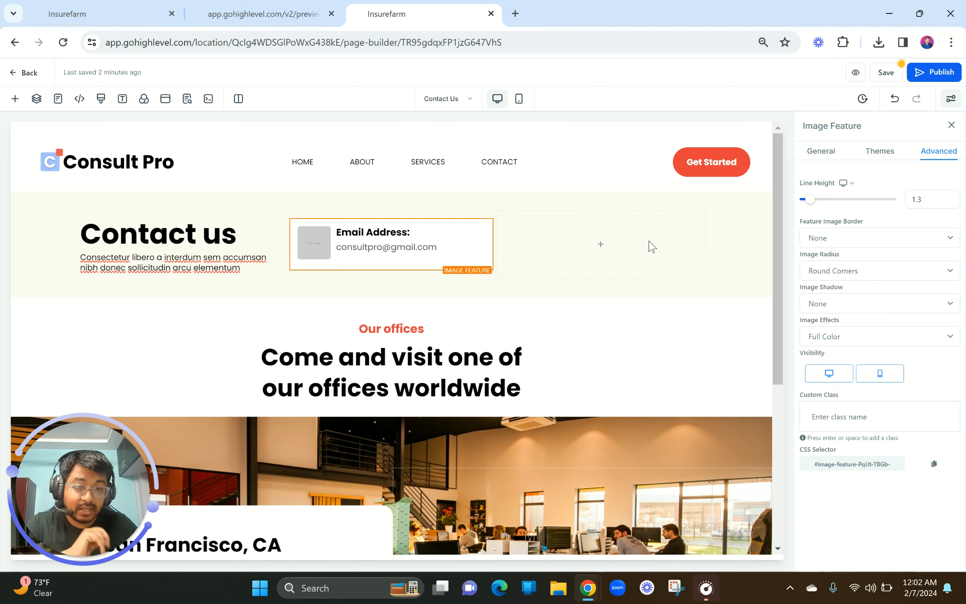
click(382, 212)
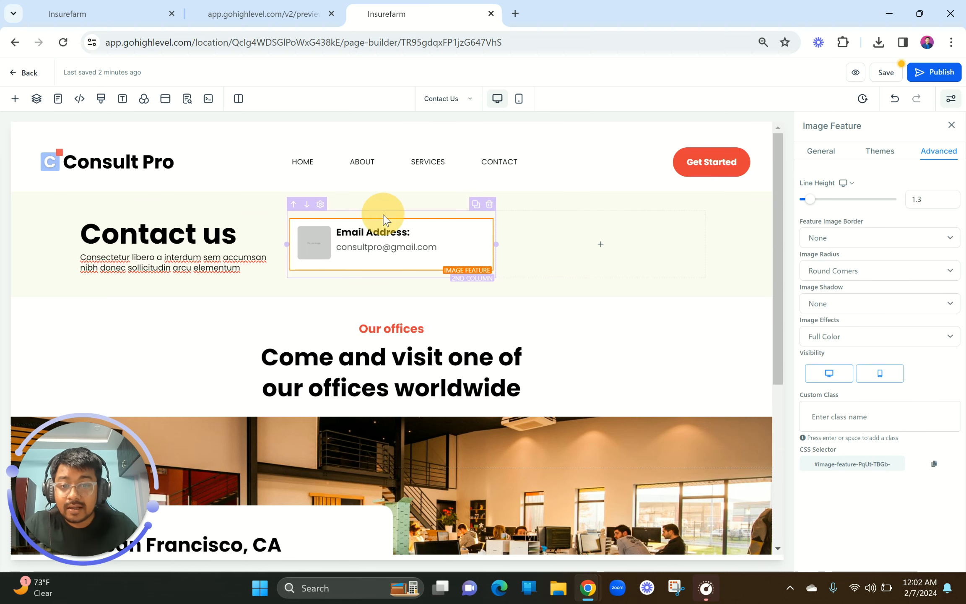
Step: Give the second column of the Contact us section a white background and a solid full border
click(934, 350)
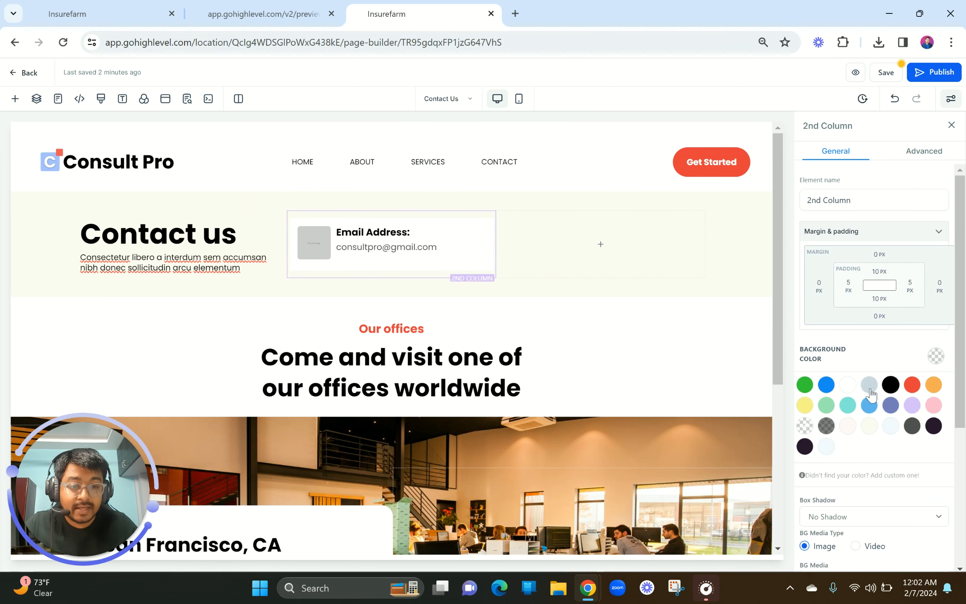
click(924, 151)
click(866, 226)
click(850, 252)
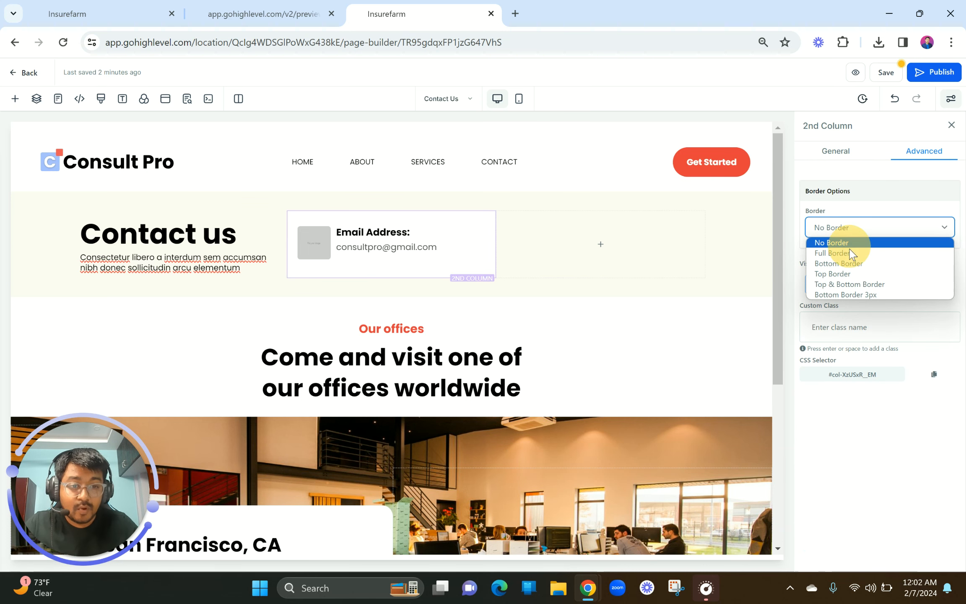
click(847, 258)
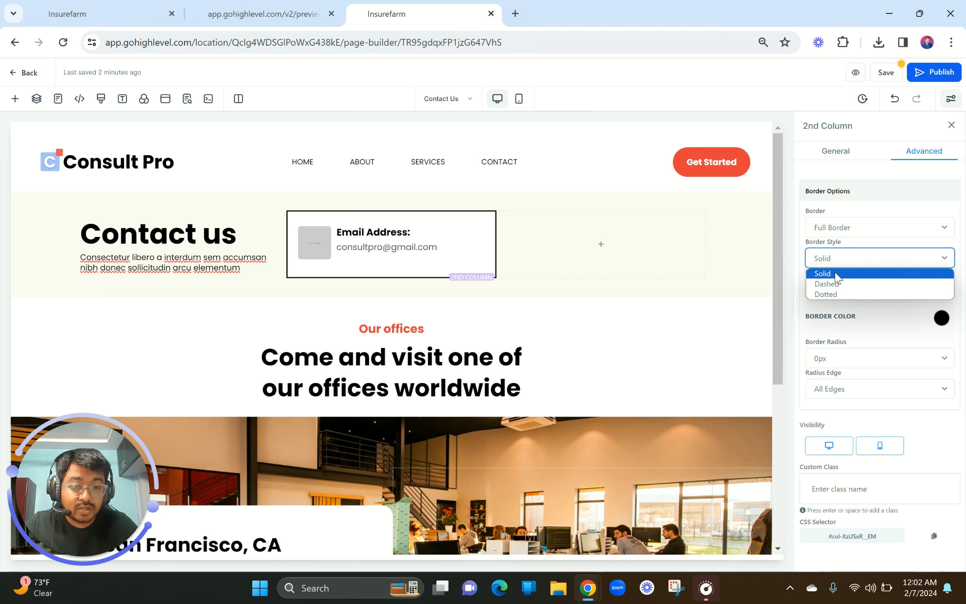
click(823, 273)
Step: Set the second column's border width to 1px and its border color to transparent
click(941, 319)
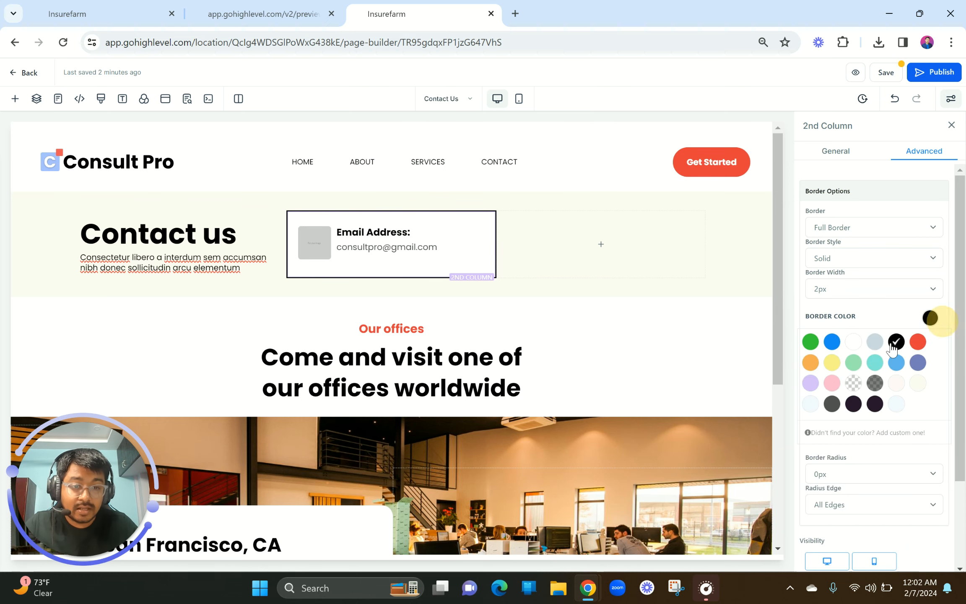
click(853, 343)
click(839, 295)
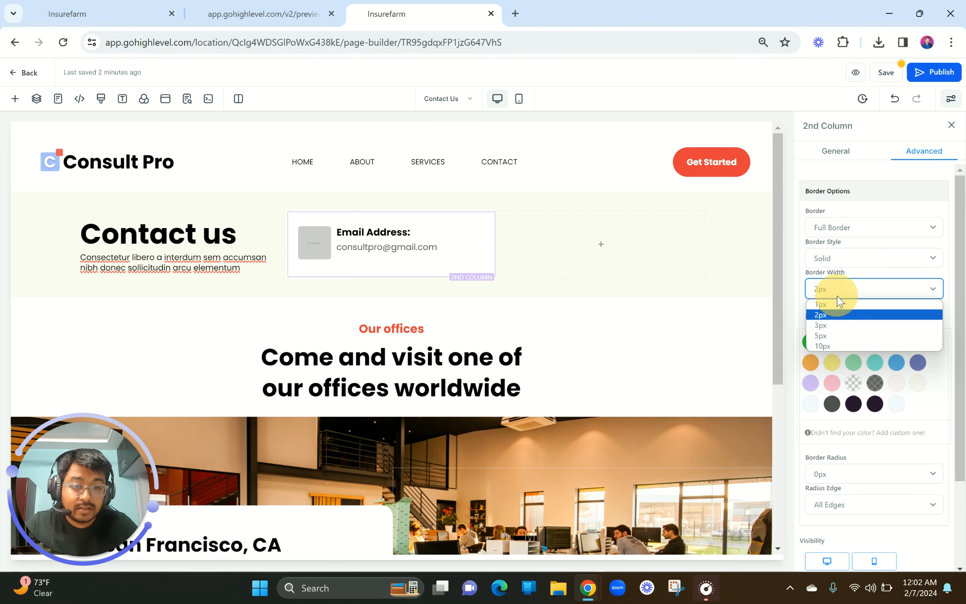
click(835, 306)
click(854, 386)
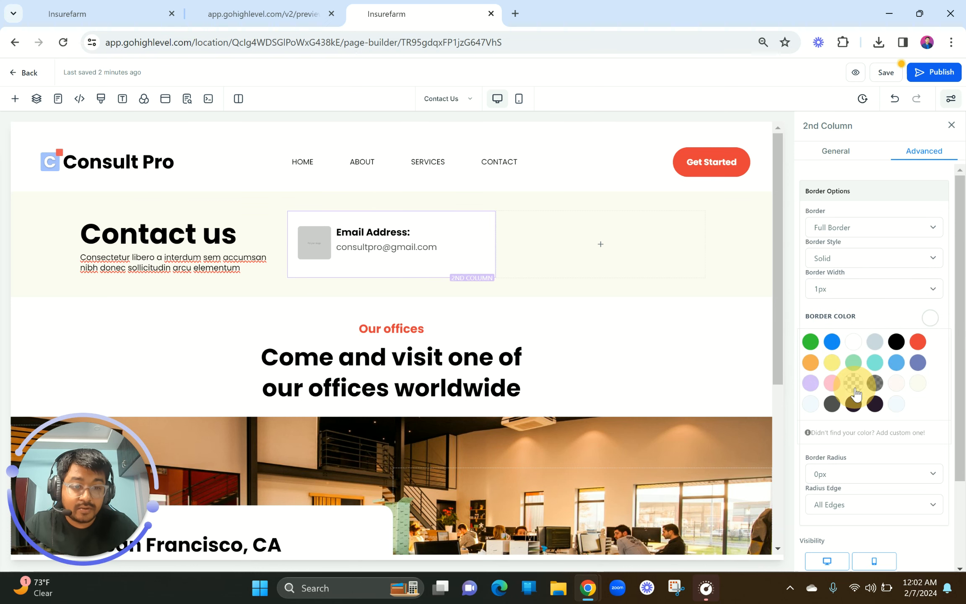
click(872, 317)
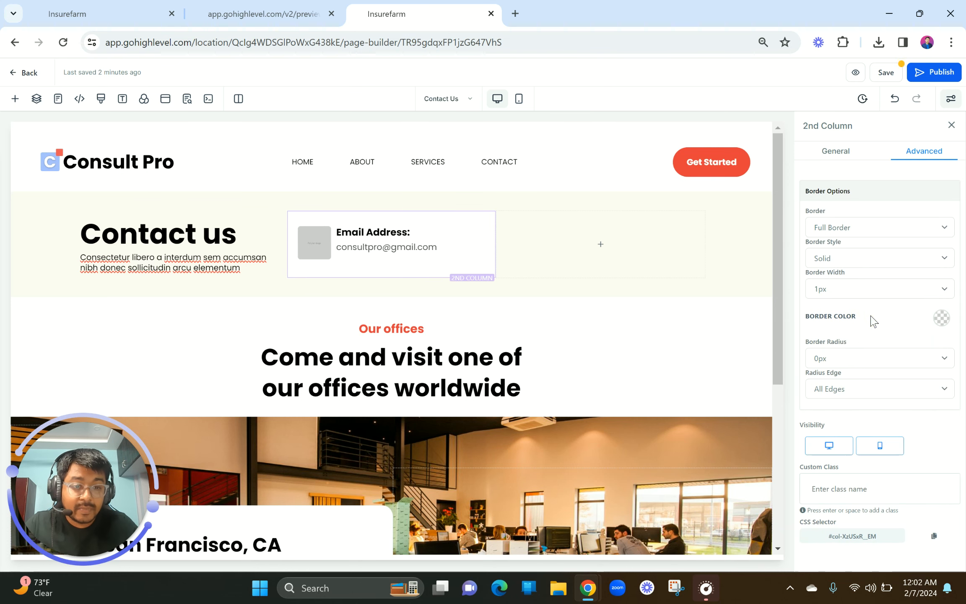
Step: Round the second column's corners with a 5px border radius on all edges
click(847, 354)
click(840, 416)
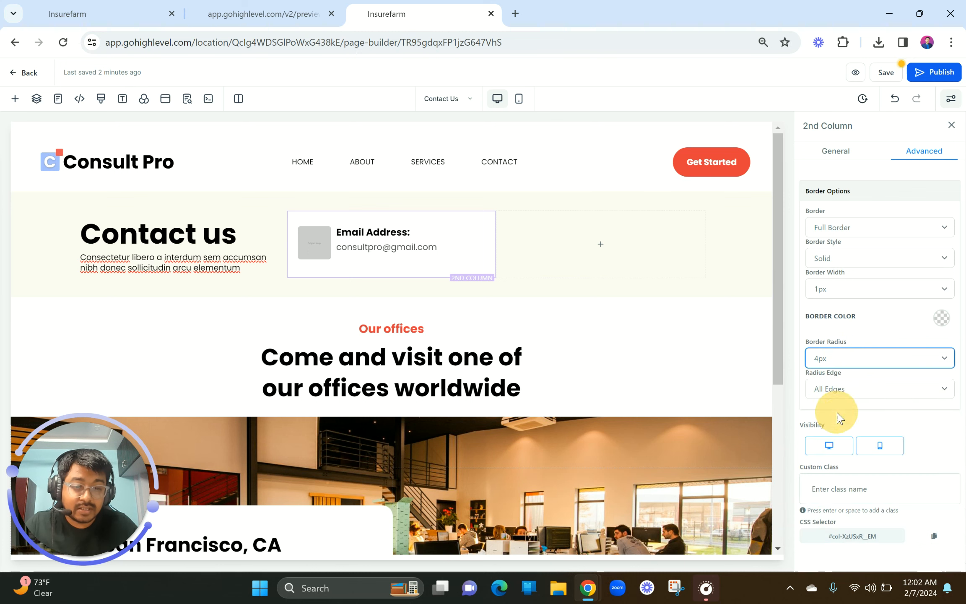
click(845, 360)
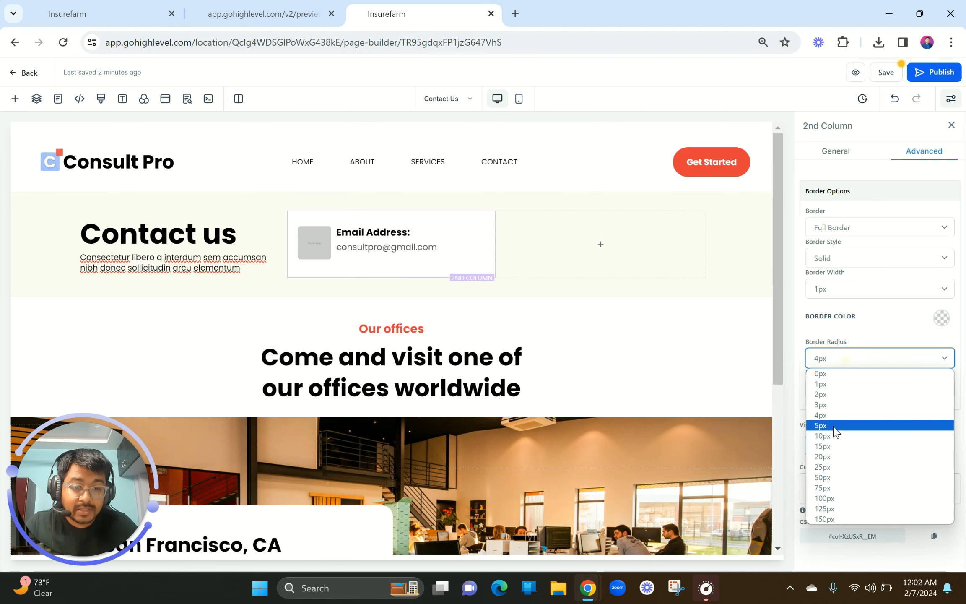
click(833, 425)
click(905, 396)
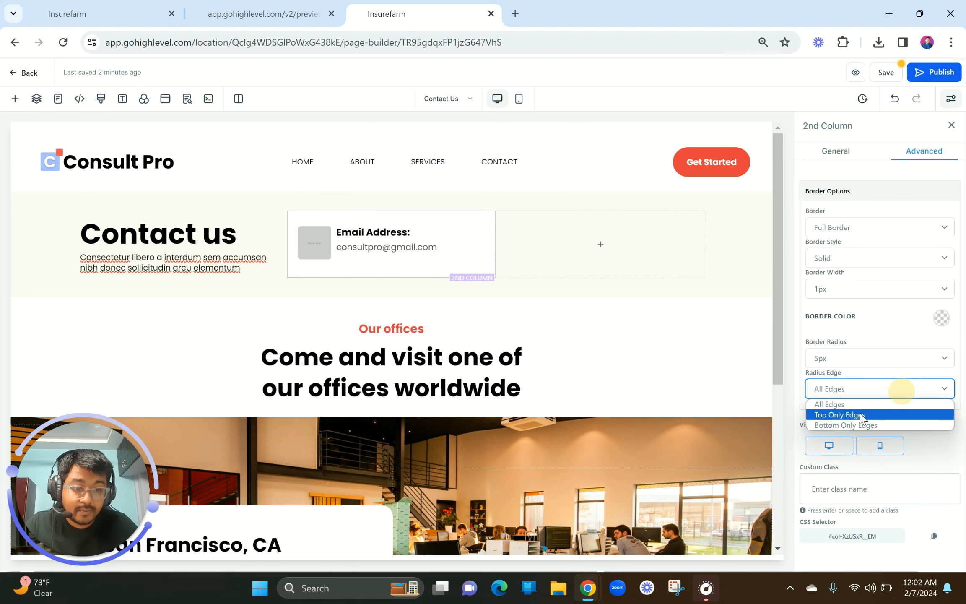
click(849, 402)
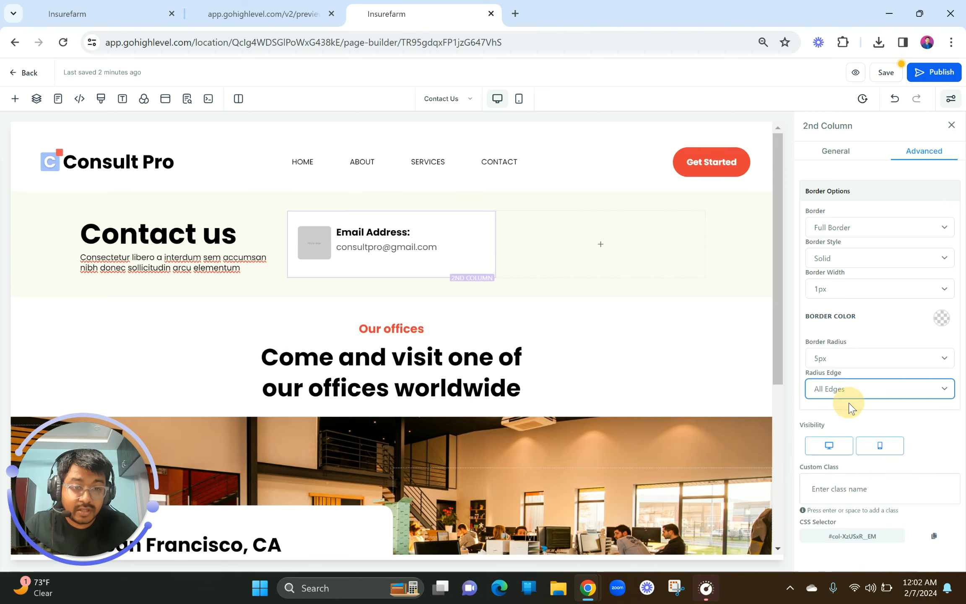
Step: Apply a 10% drop shadow to the second column containing the e-mail card
click(537, 328)
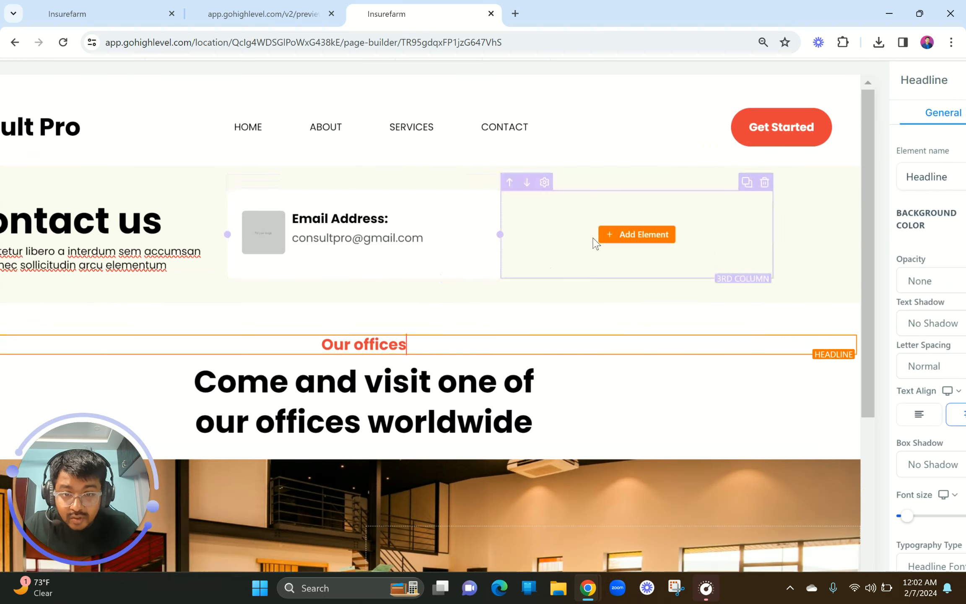
click(595, 240)
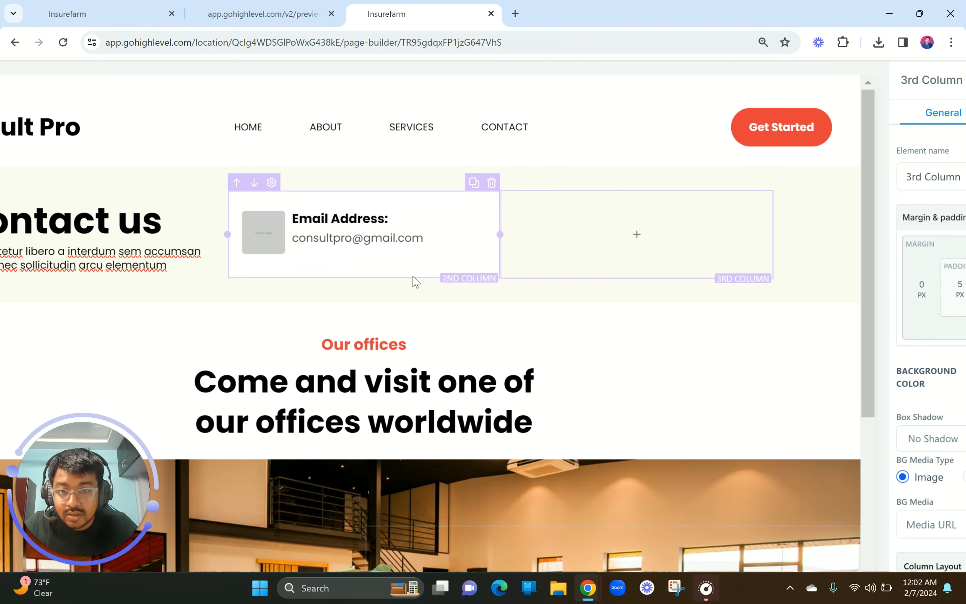
click(413, 276)
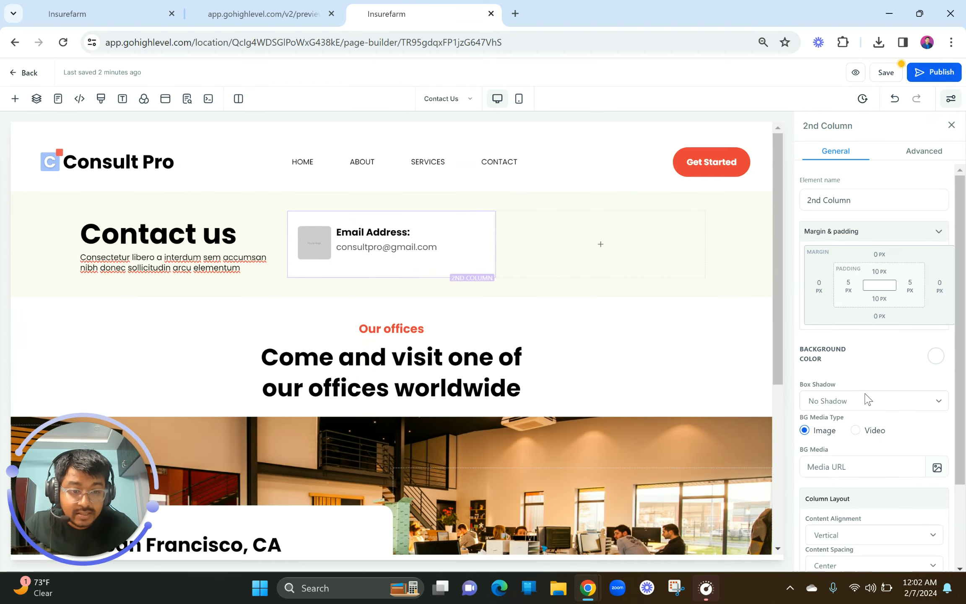
click(856, 408)
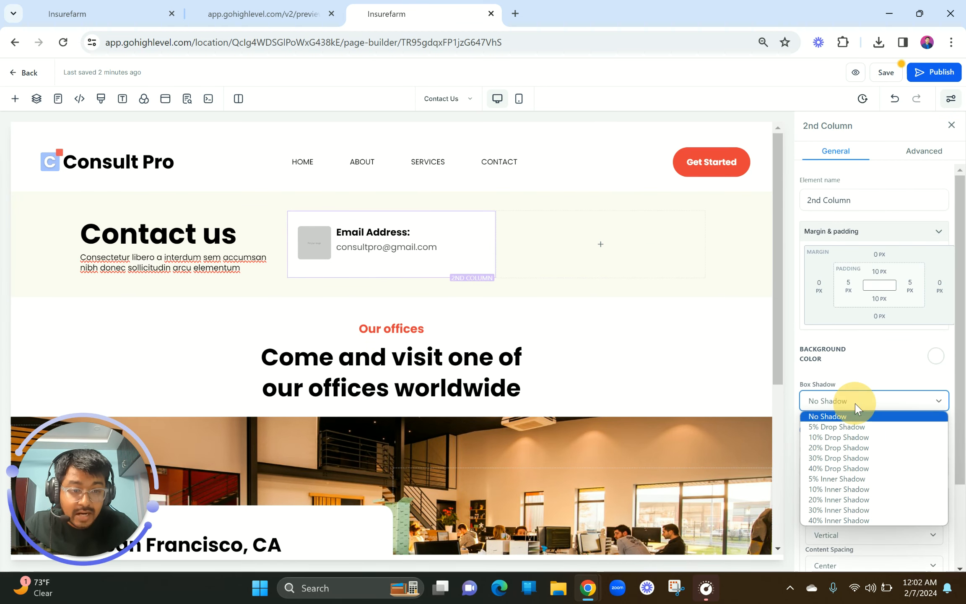
click(846, 432)
click(604, 383)
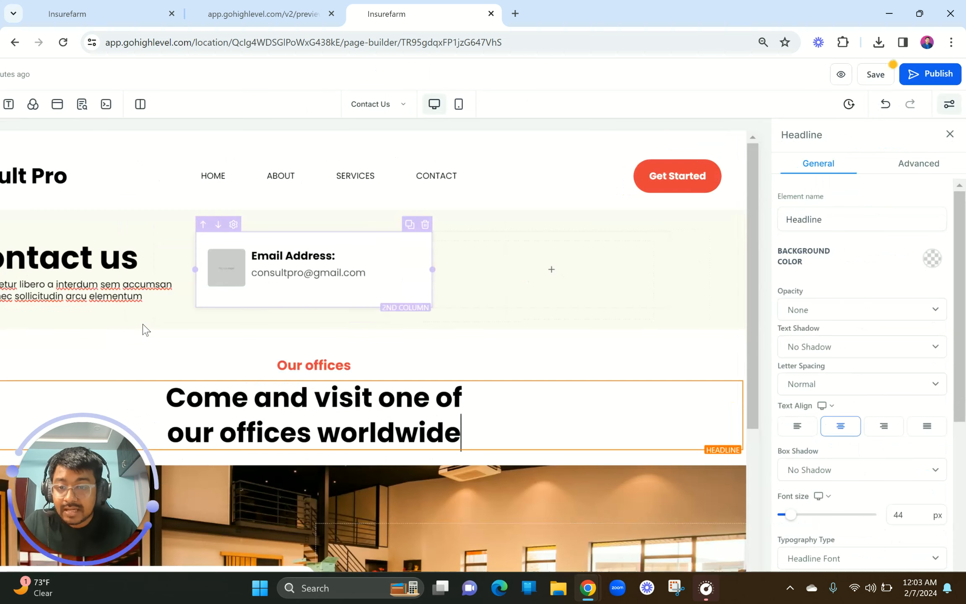
Step: Set the top and bottom padding of the e-mail image feature to 0 px
click(377, 251)
scroll(912, 367, down, 6)
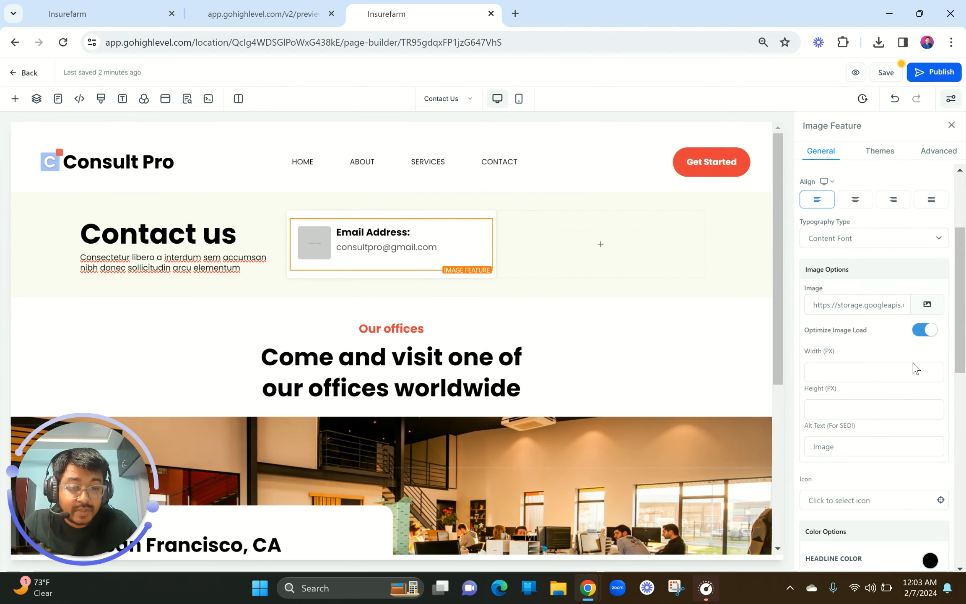
scroll(915, 368, down, 4)
scroll(916, 369, up, 2)
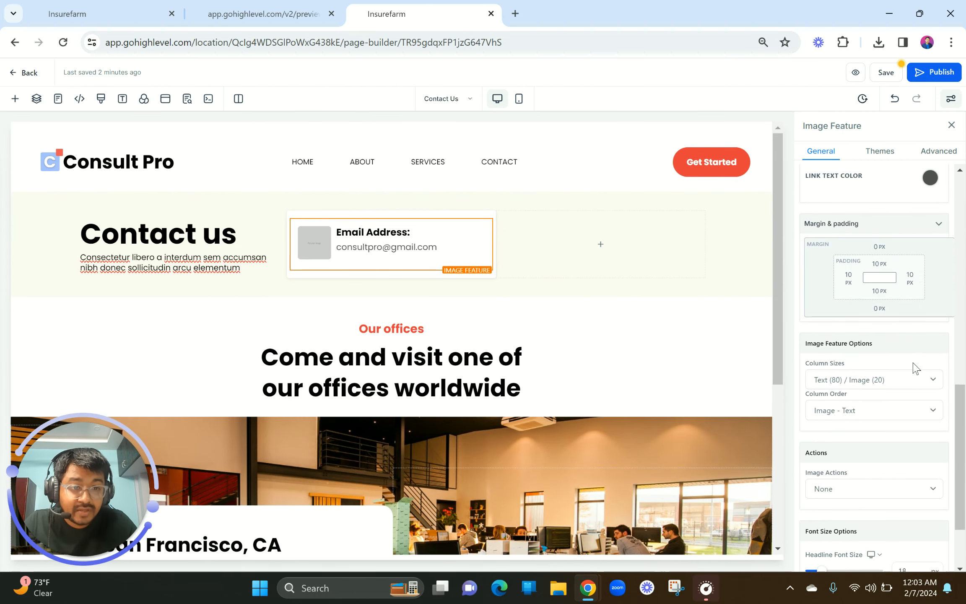
click(879, 263)
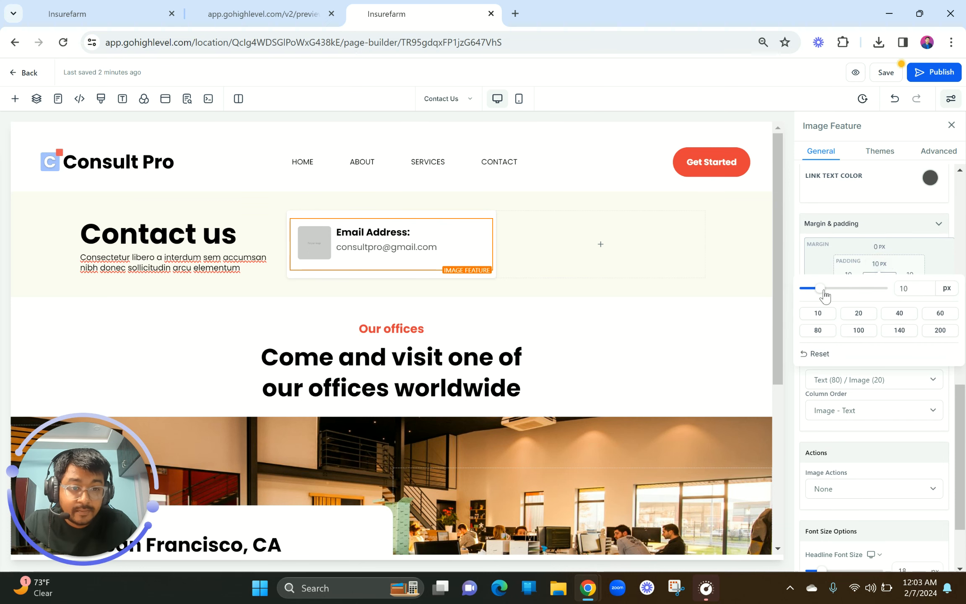
drag(823, 288, 819, 315)
click(910, 251)
click(877, 294)
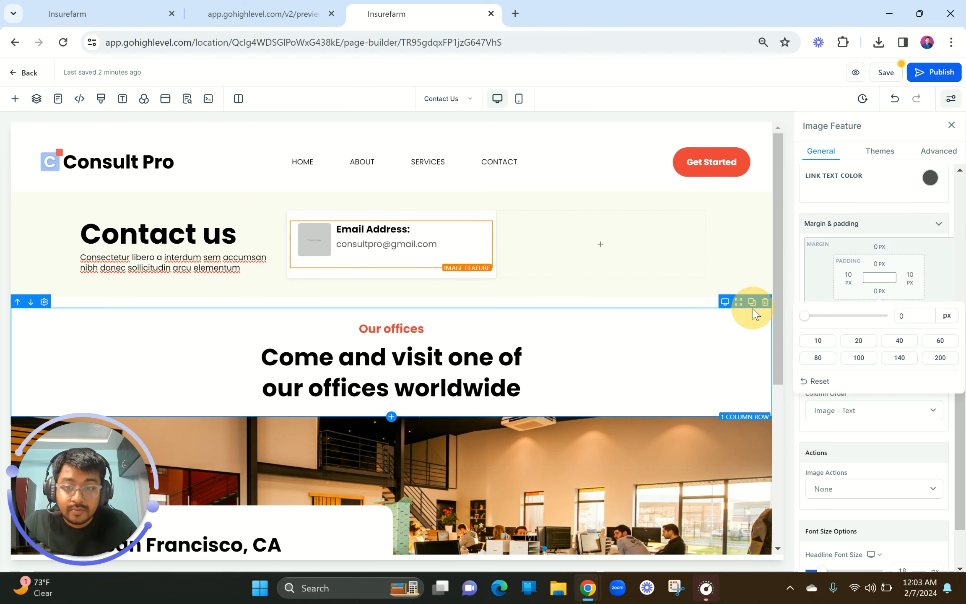
Step: Set the second column's top and bottom padding to 0 px
click(383, 220)
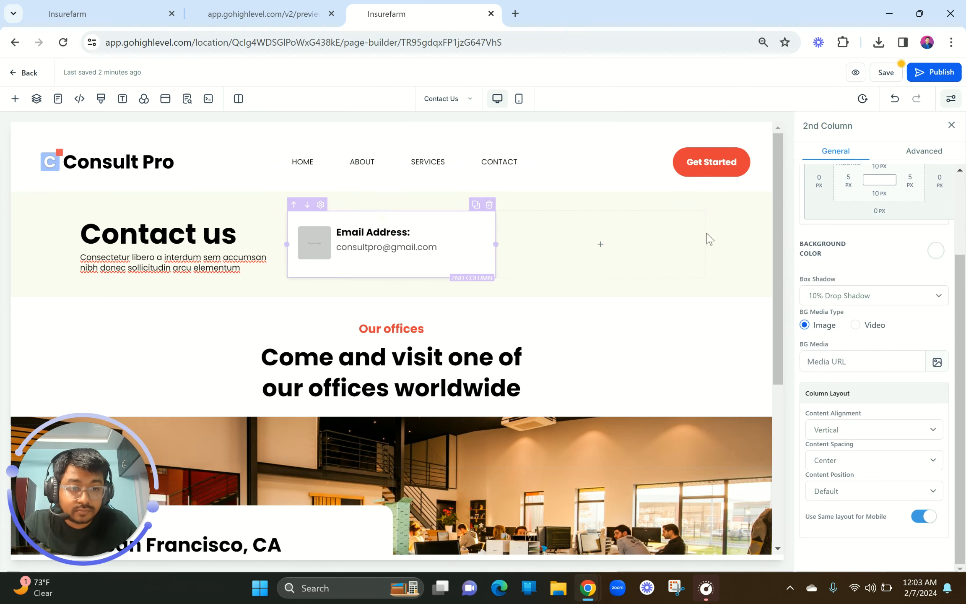
scroll(893, 229, up, 2)
click(877, 246)
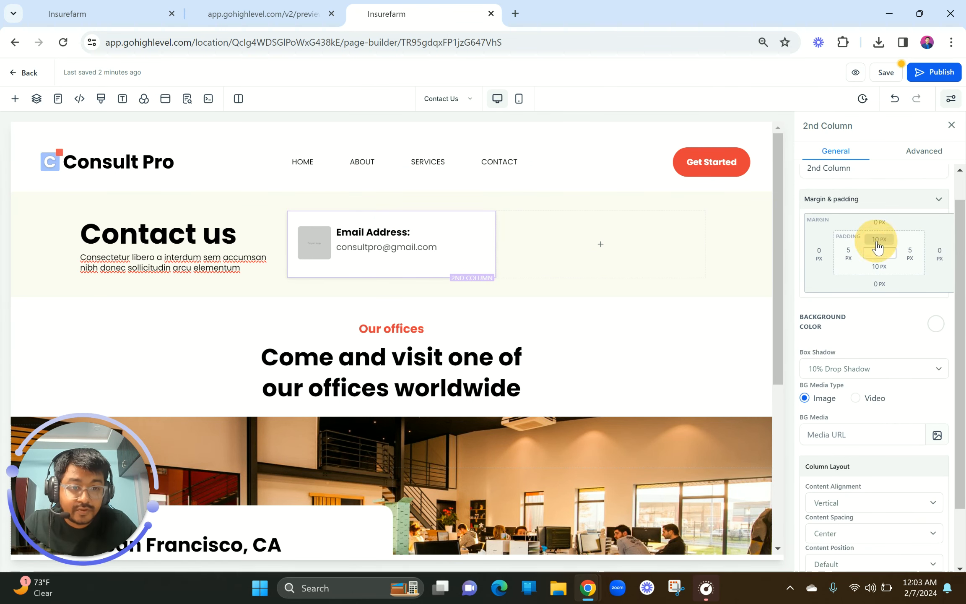
drag(814, 273, 770, 263)
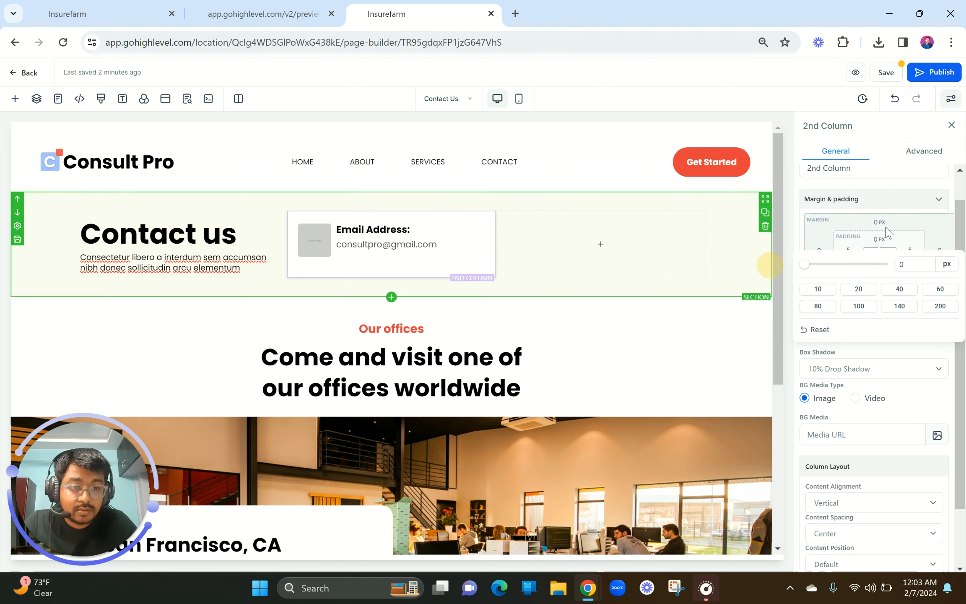
click(917, 223)
click(879, 268)
drag(815, 290, 766, 287)
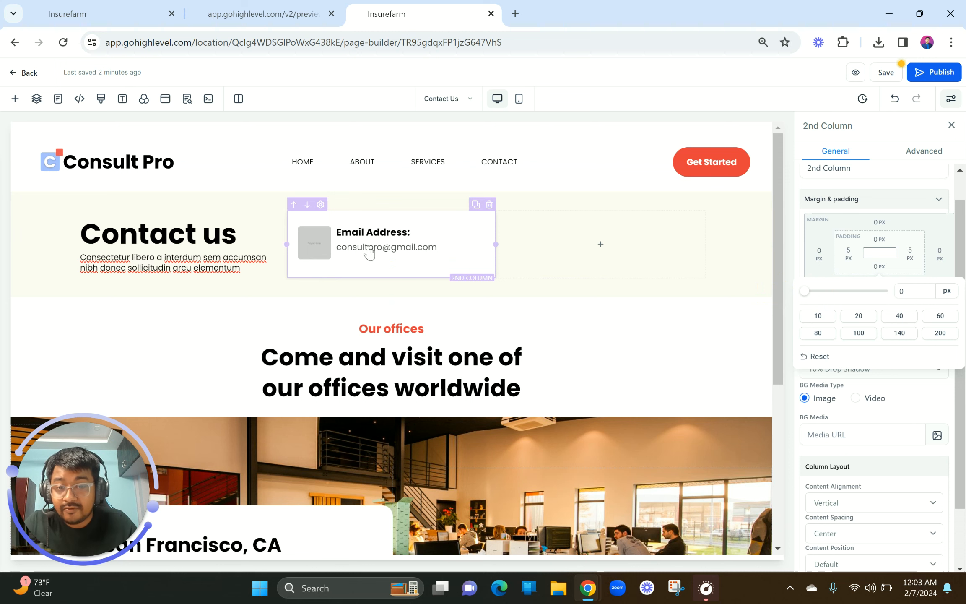
Step: Turn off Optimize Image Load and replace the e-mail feature's placeholder image with cb (20).svg from the BUSS 1 folder inside Business
click(320, 252)
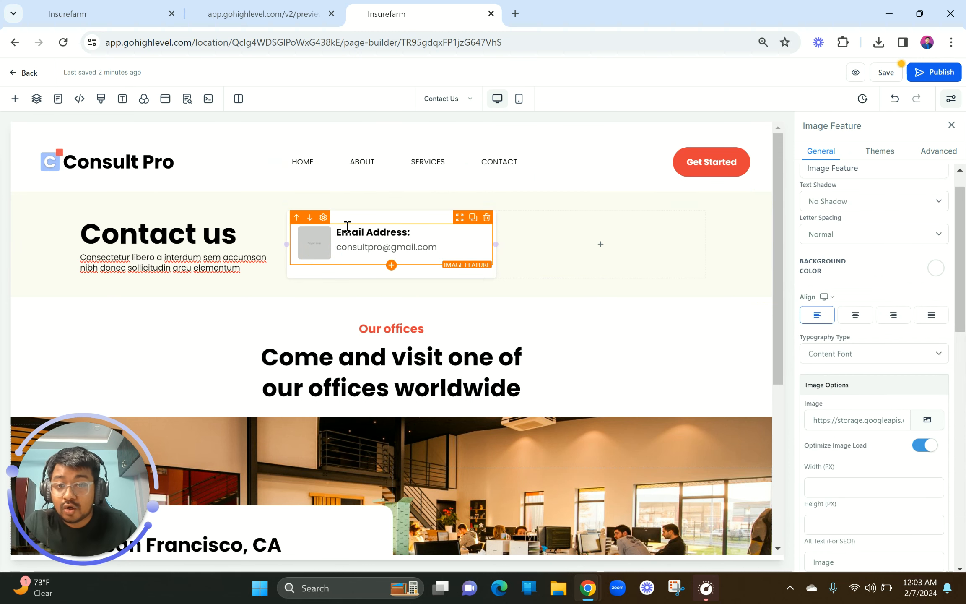
click(927, 448)
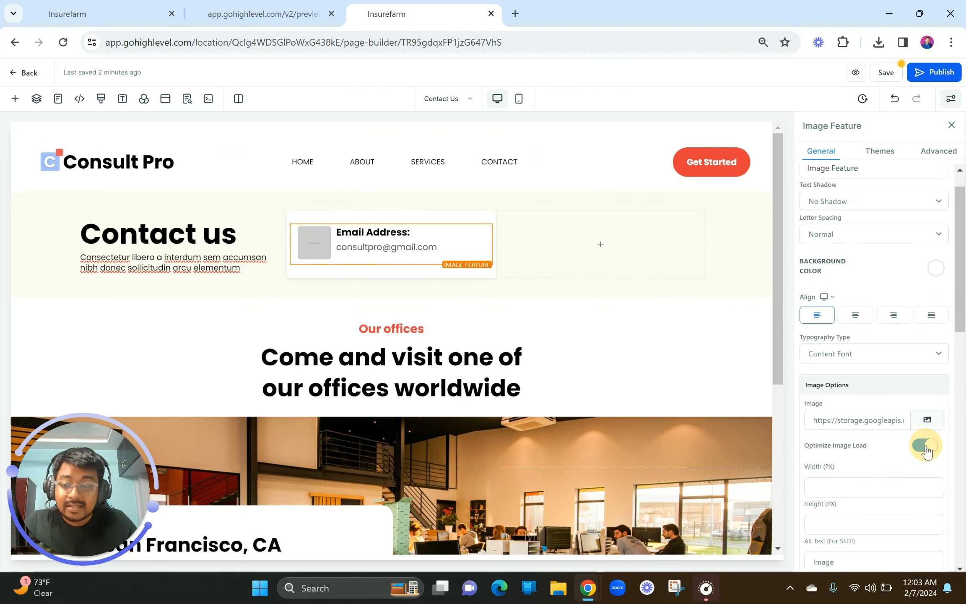
key(Return)
click(926, 423)
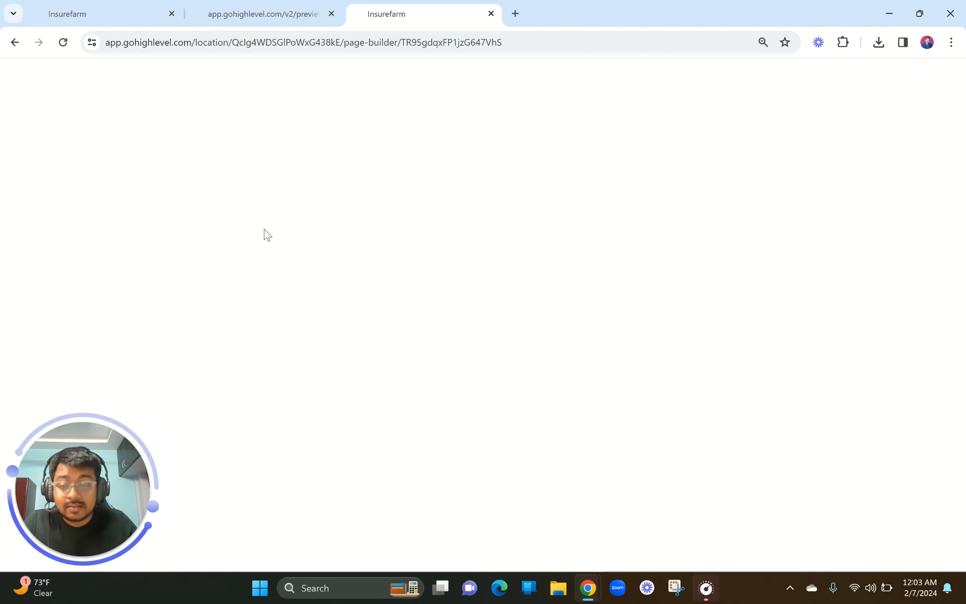
click(290, 10)
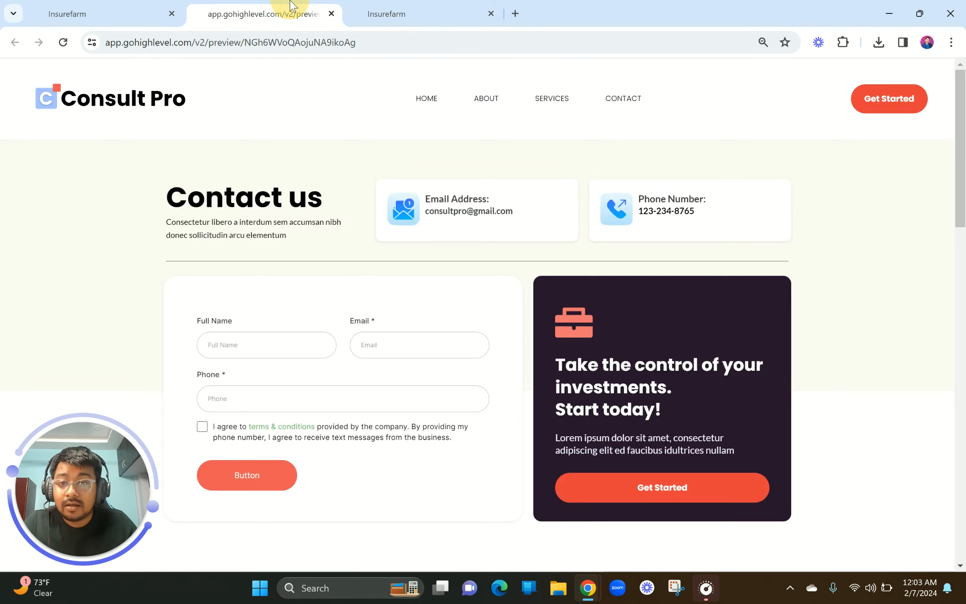
click(398, 10)
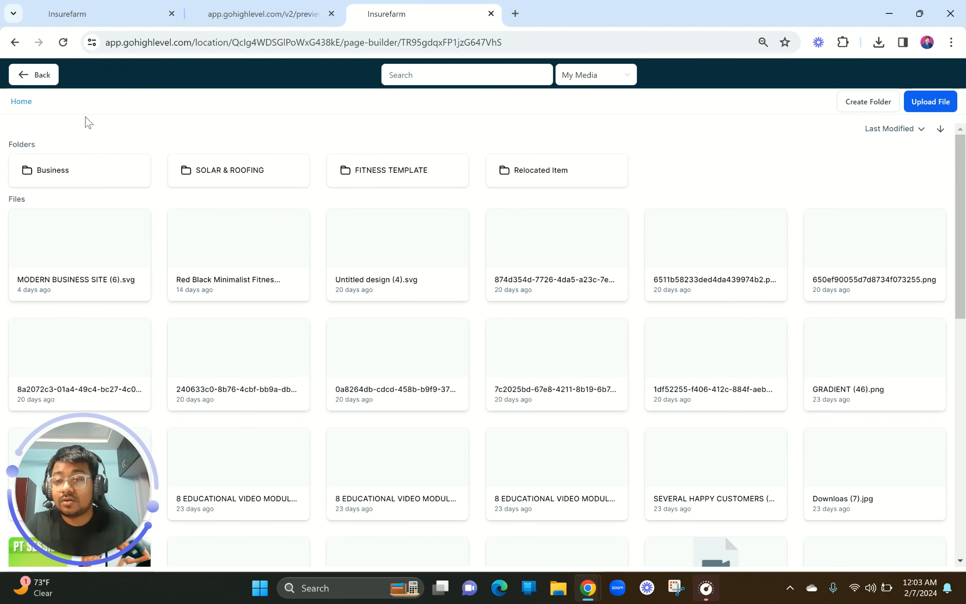
click(72, 167)
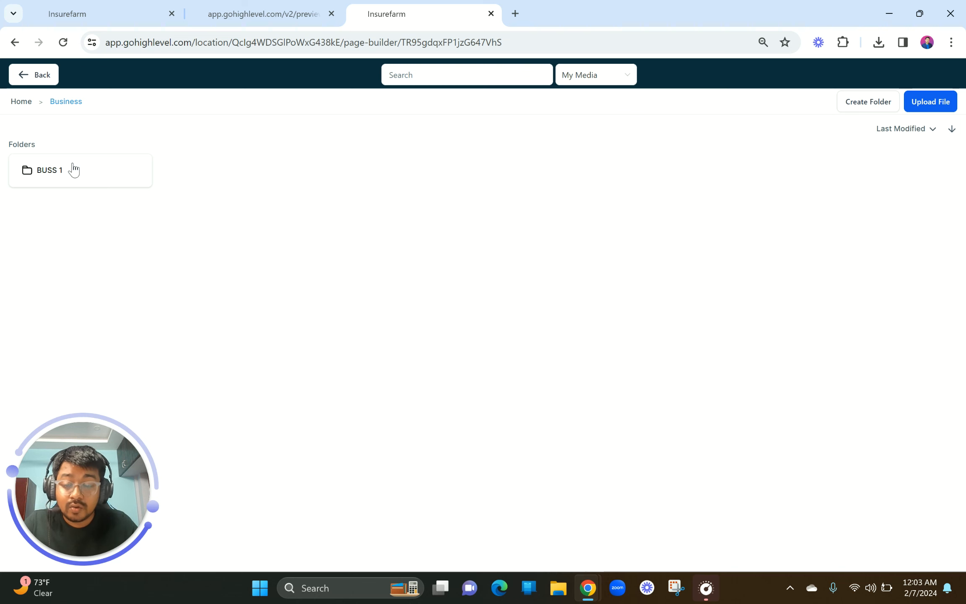
click(77, 176)
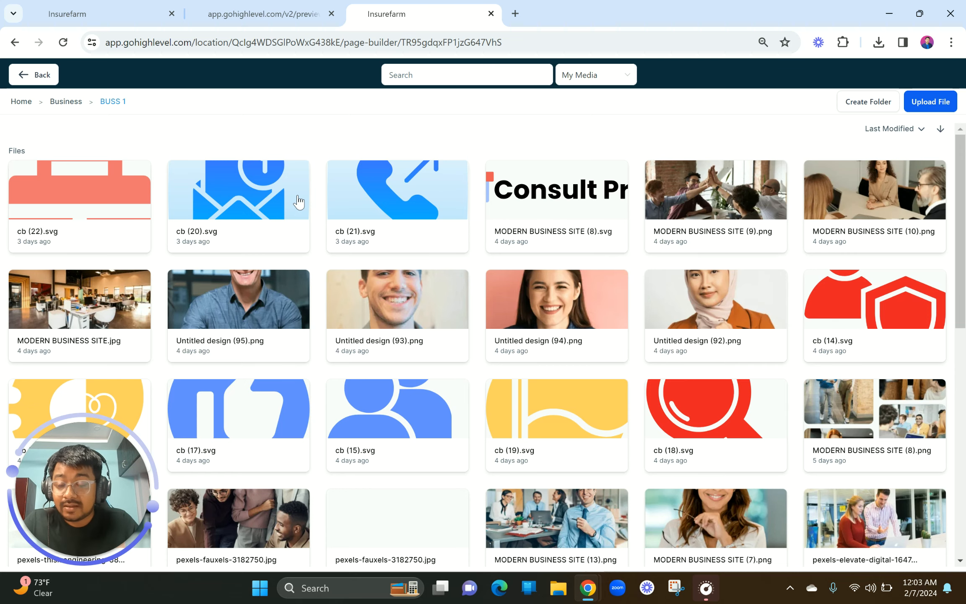
click(274, 196)
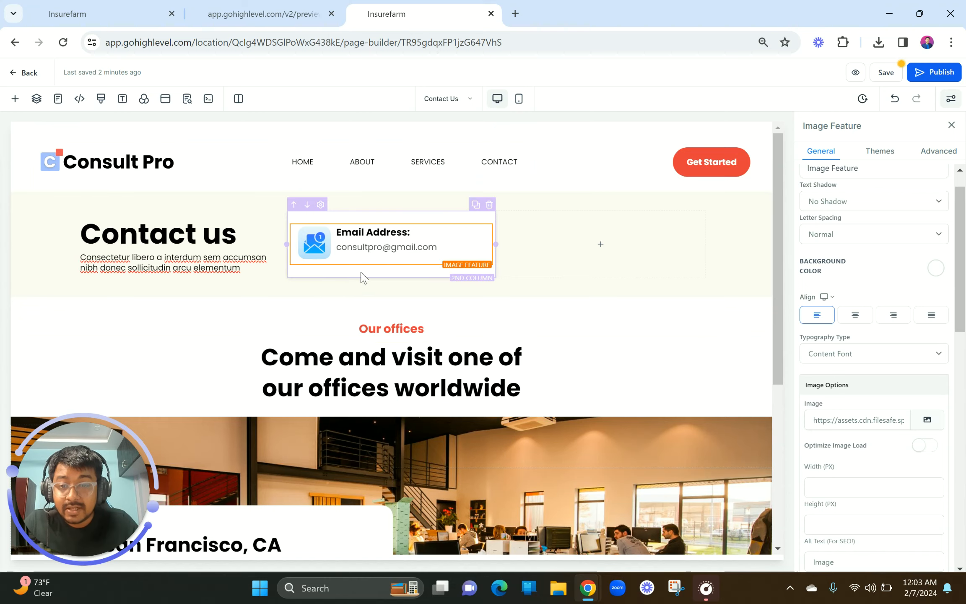
Step: Compare the e-mail card with the reference page and select the first column of the Contact us section
click(262, 14)
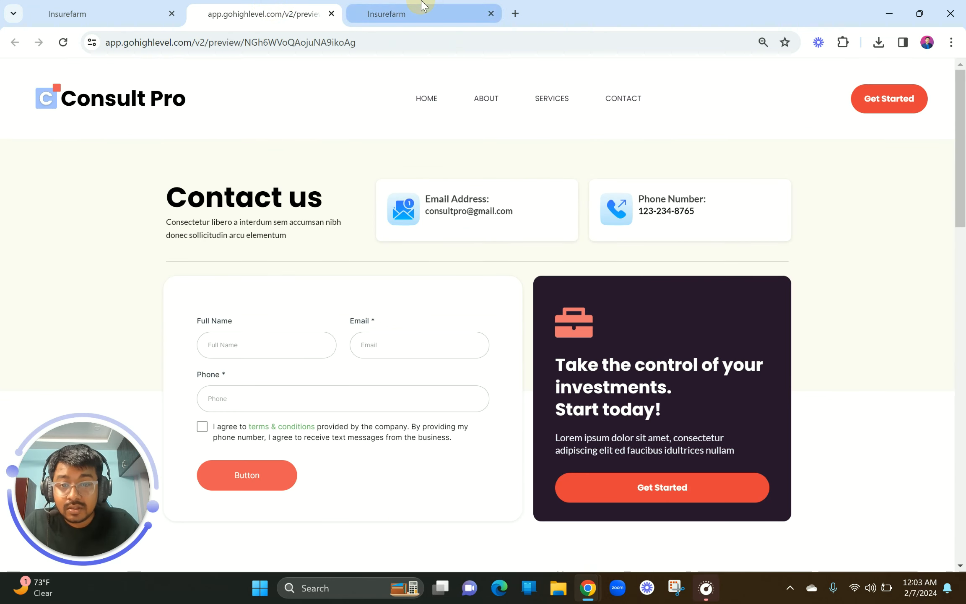
click(386, 14)
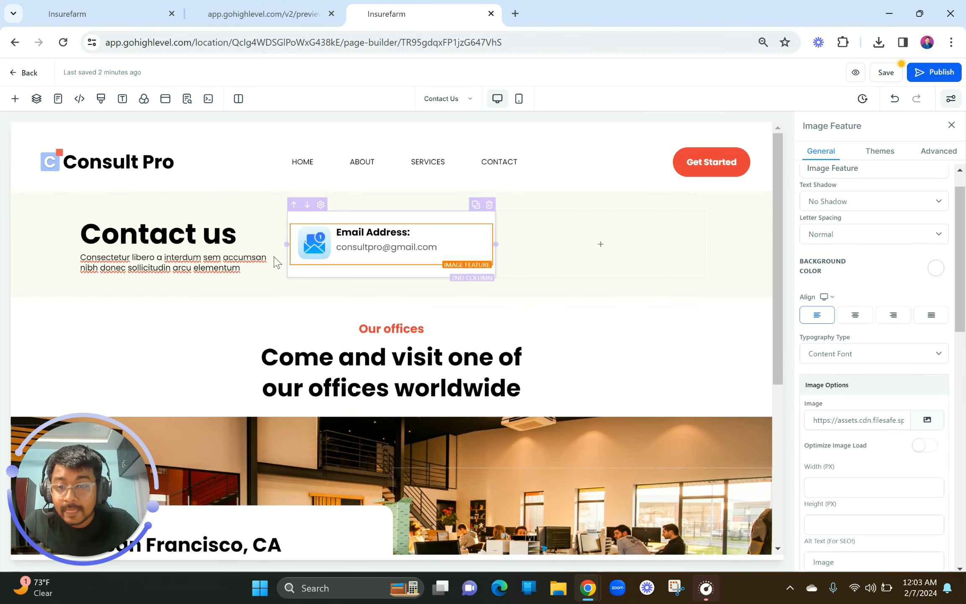
click(187, 215)
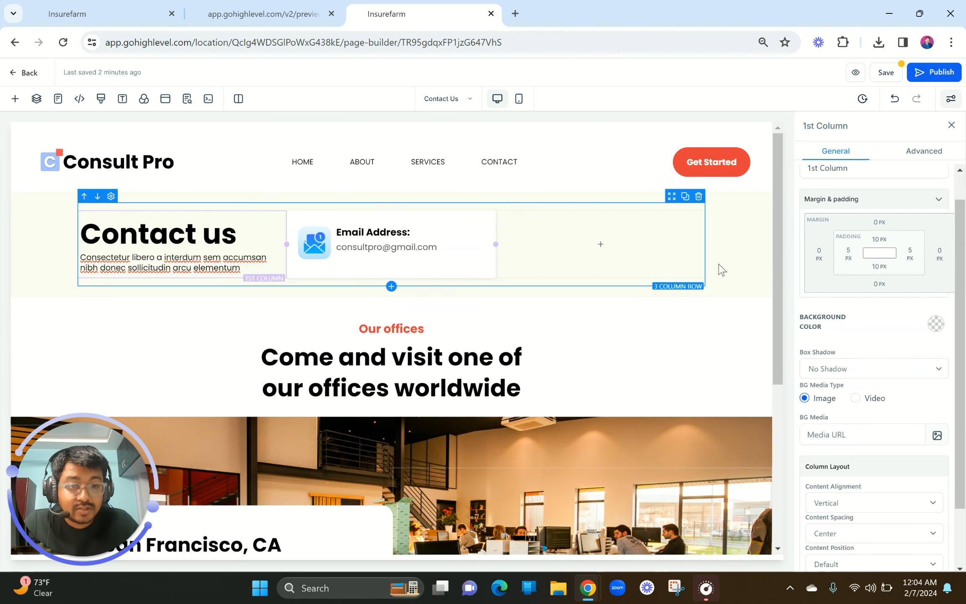
Step: Set the top and bottom padding of the first column containing the Contact us heading to 0 px
click(880, 239)
drag(818, 265, 767, 260)
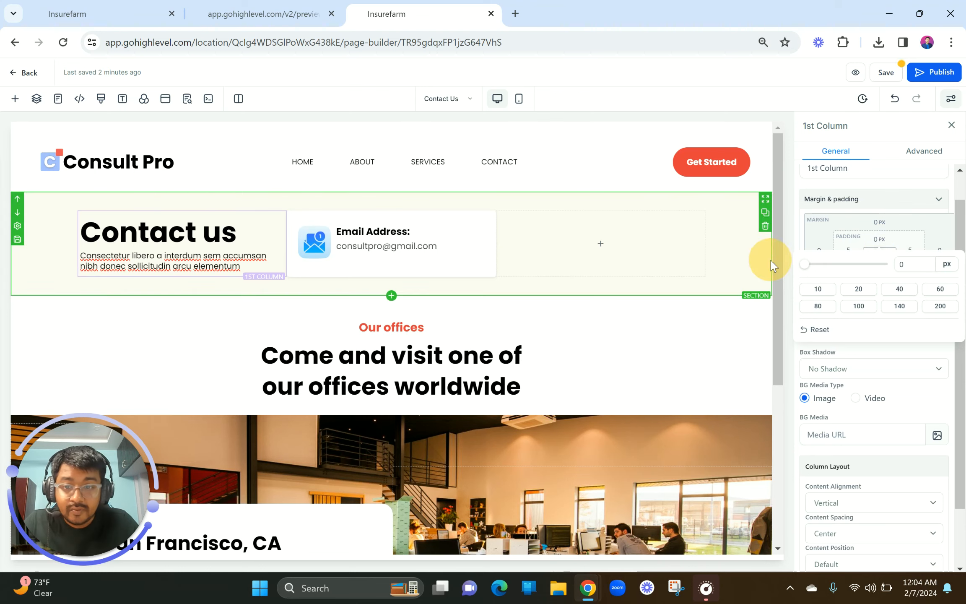
click(931, 230)
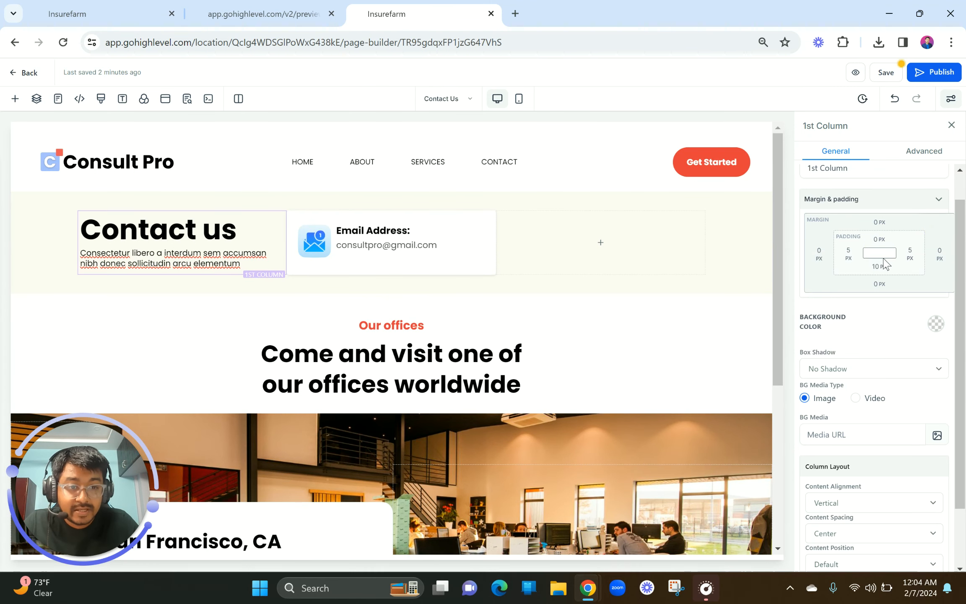
click(879, 266)
drag(818, 295, 755, 292)
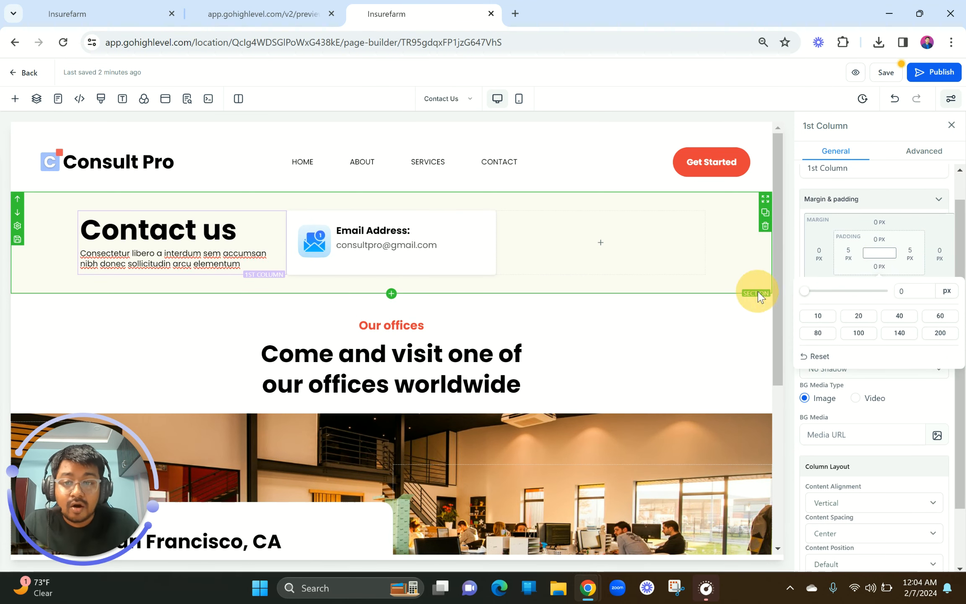
click(240, 235)
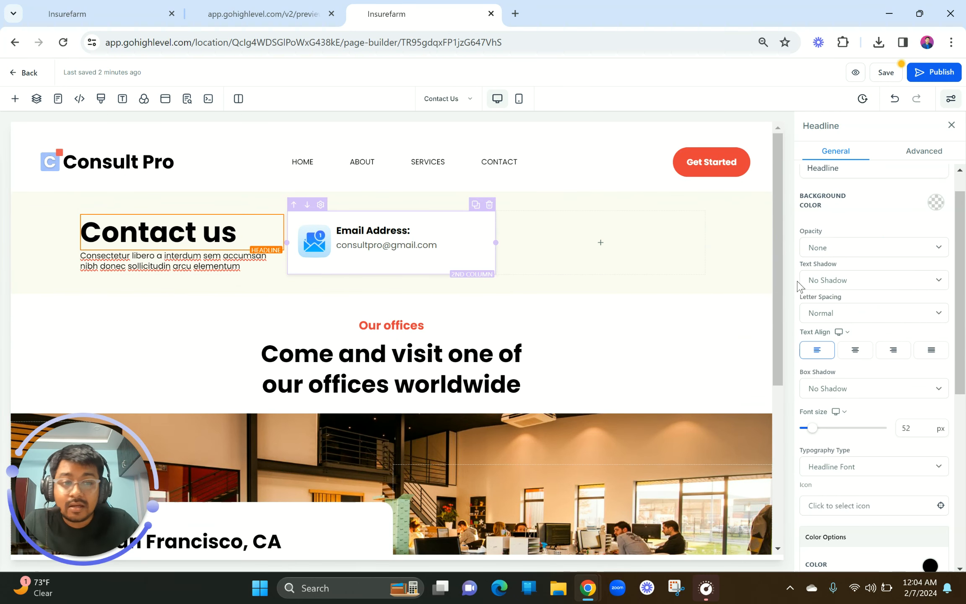
scroll(910, 330, down, 8)
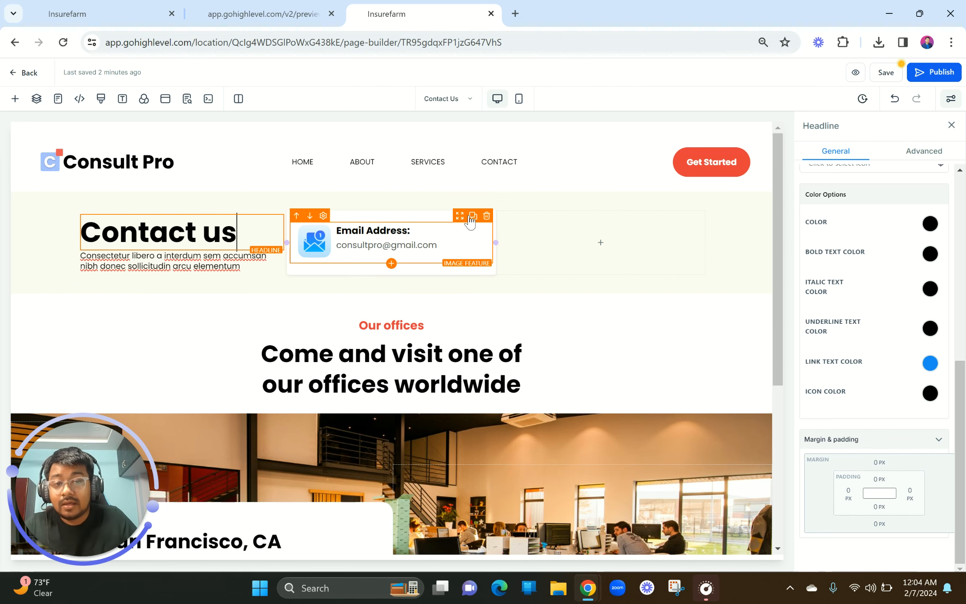
Step: Duplicate the e-mail image feature seven times within the second column
click(473, 217)
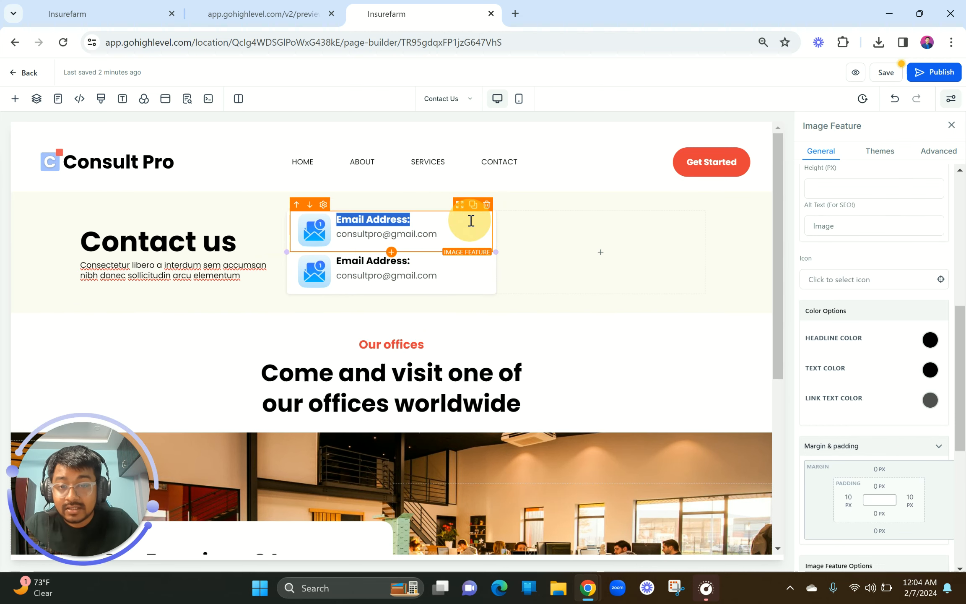
click(472, 204)
click(473, 204)
click(473, 204)
click(473, 204)
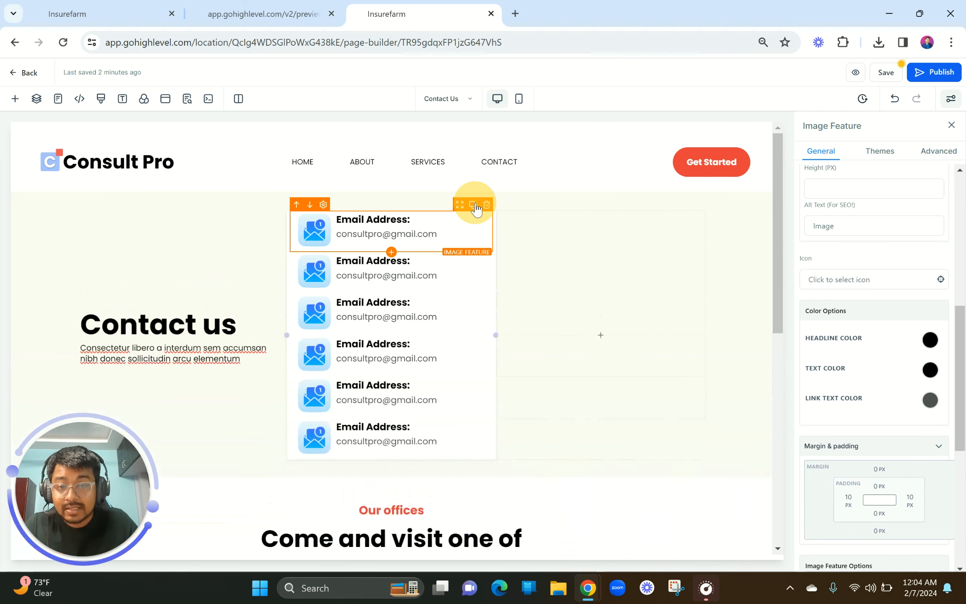
click(473, 204)
click(473, 204)
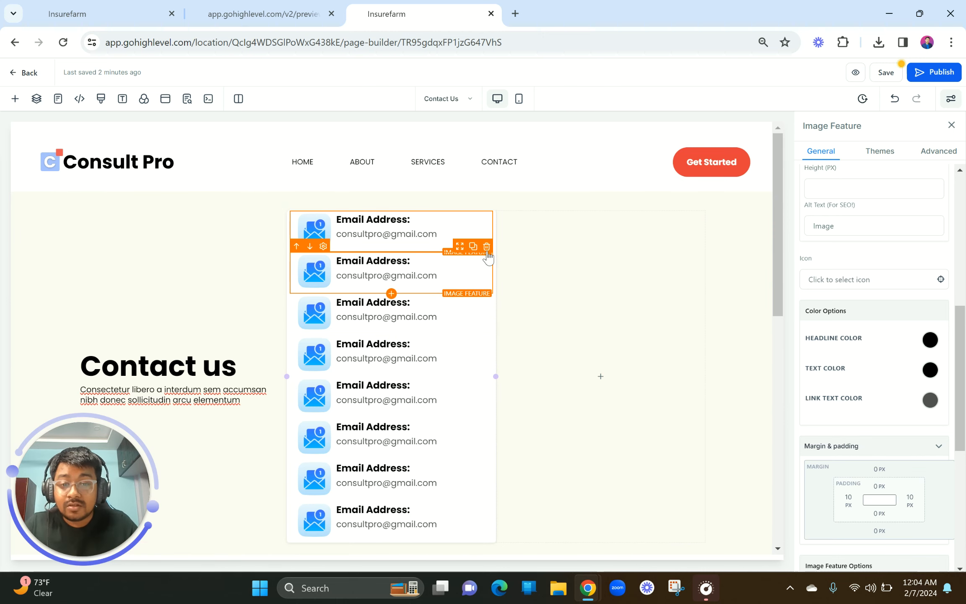
Step: Delete the seven extra copies of the e-mail image feature from the second column
click(486, 248)
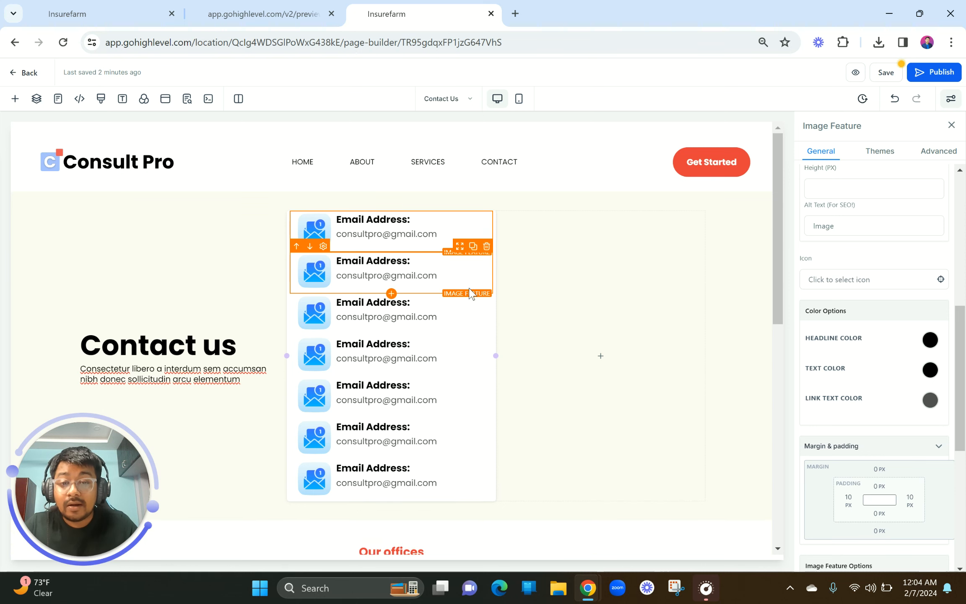
click(486, 247)
click(487, 247)
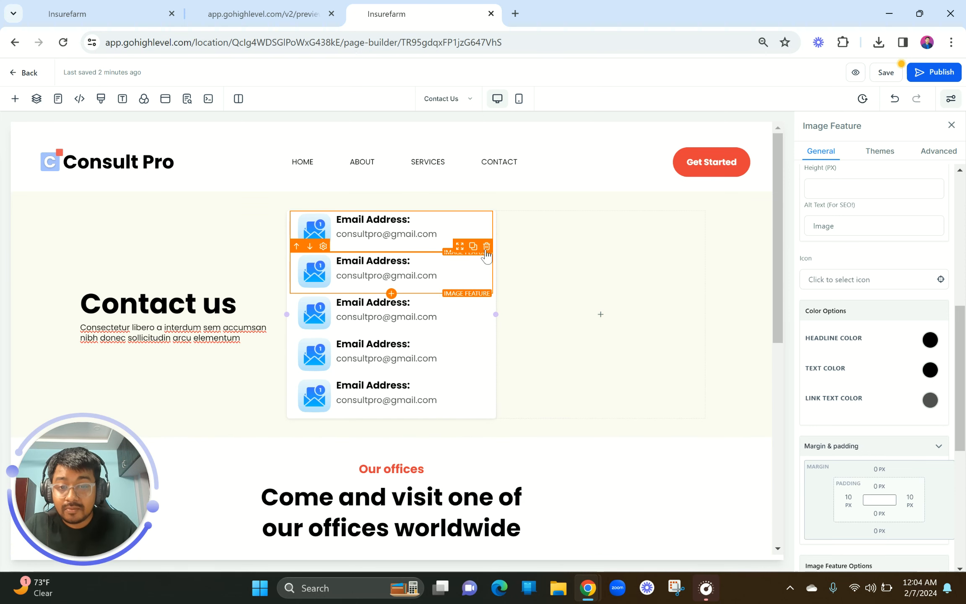
click(487, 248)
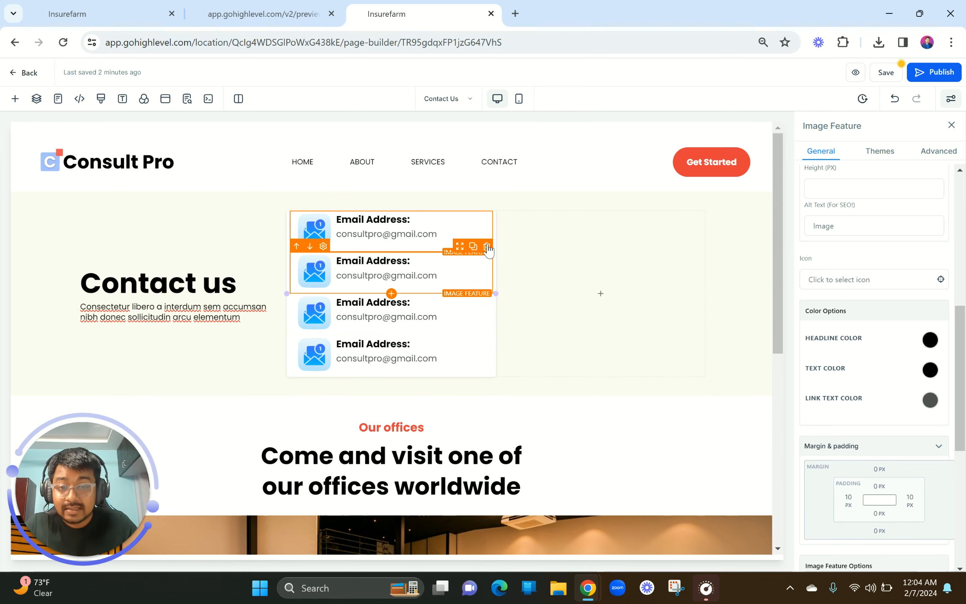
click(487, 247)
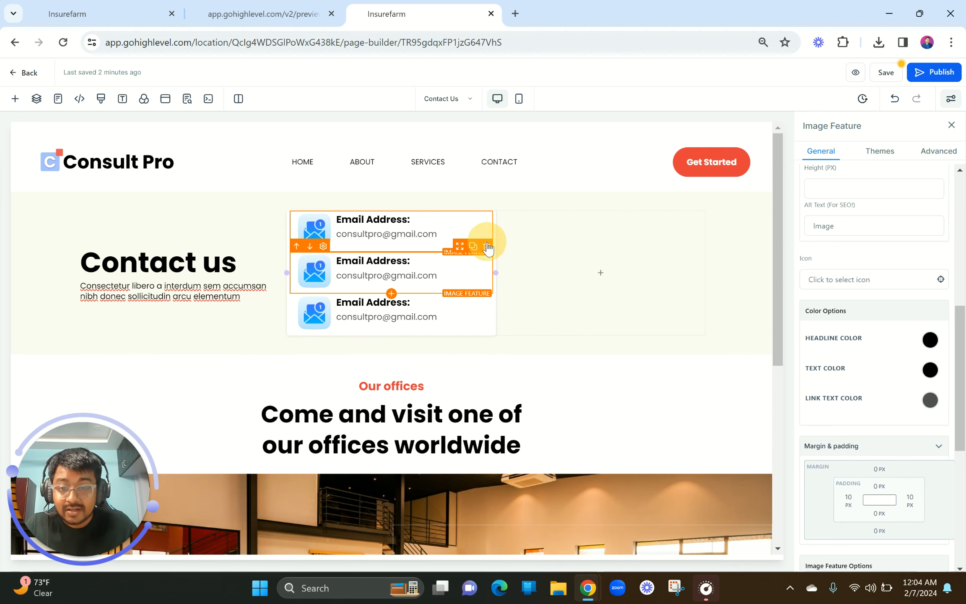
click(487, 247)
click(487, 247)
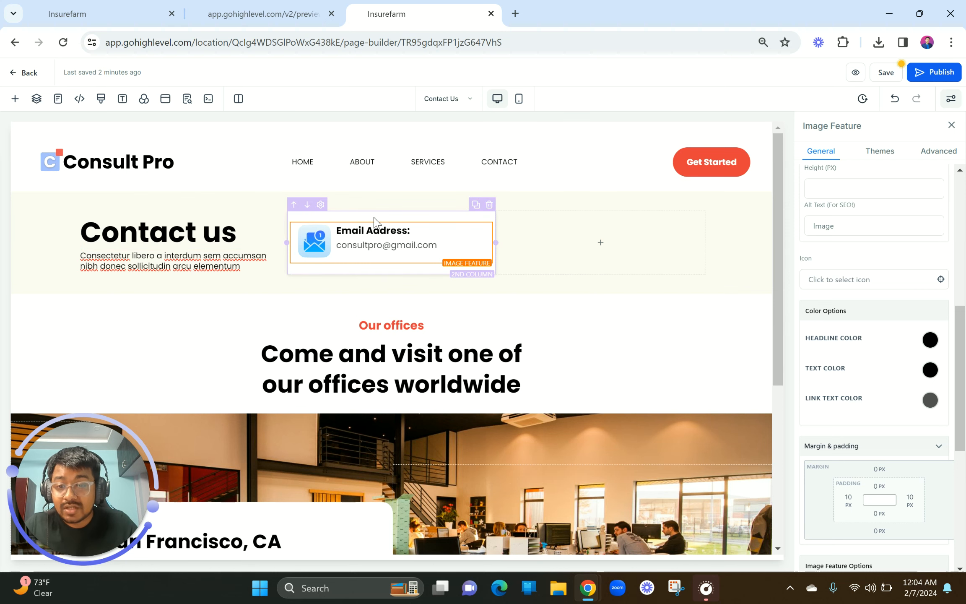
Step: Examine the alignment, colour and spacing settings of the Contact us headline and the paragraph beneath it
click(197, 214)
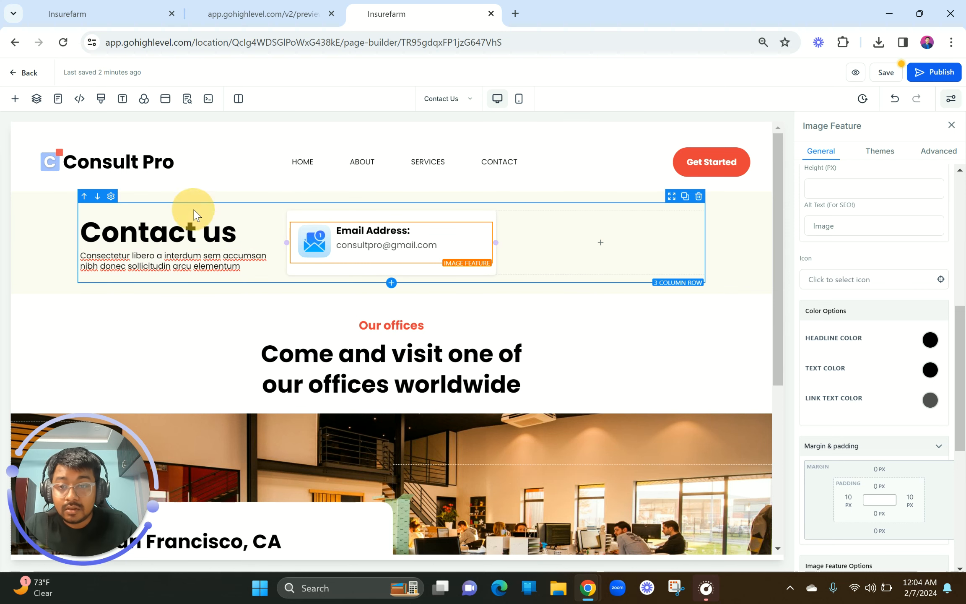
click(196, 214)
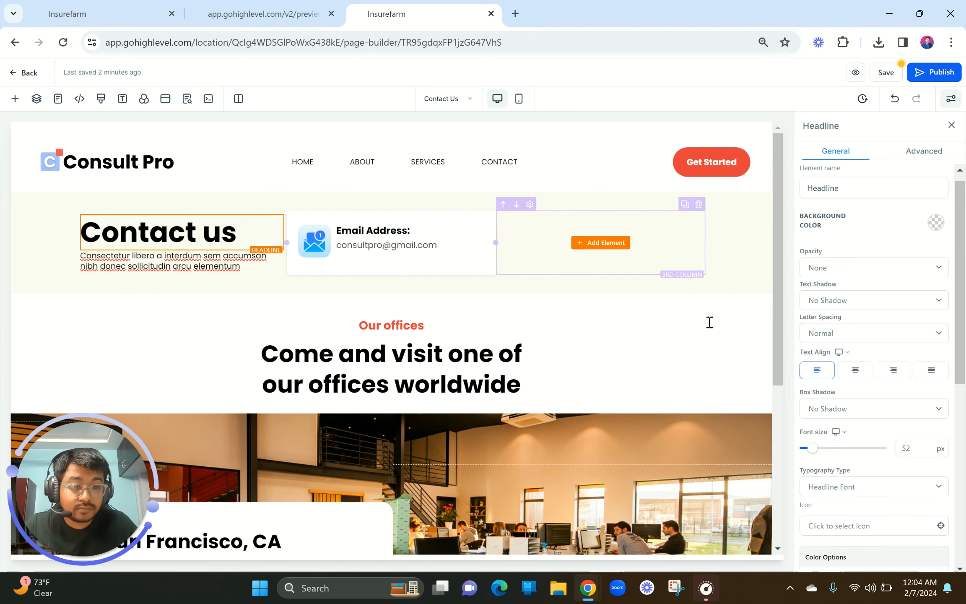
scroll(811, 383, down, 5)
scroll(811, 383, up, 5)
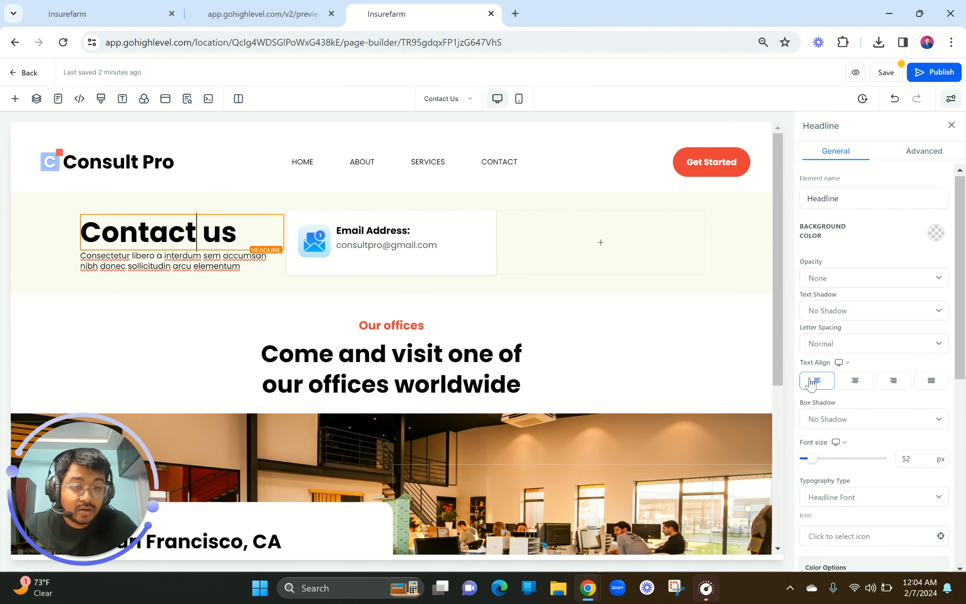
click(187, 269)
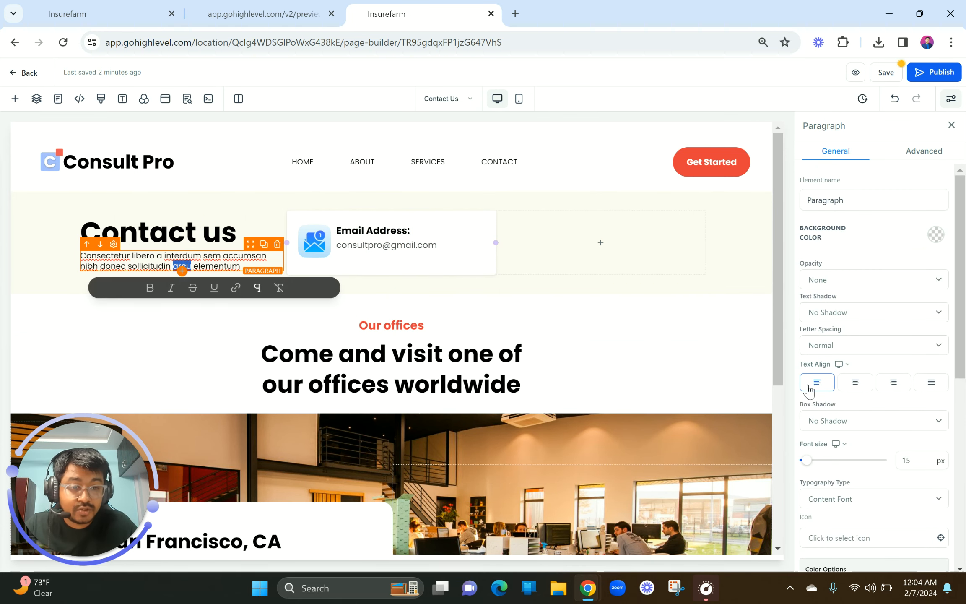
scroll(809, 391, down, 5)
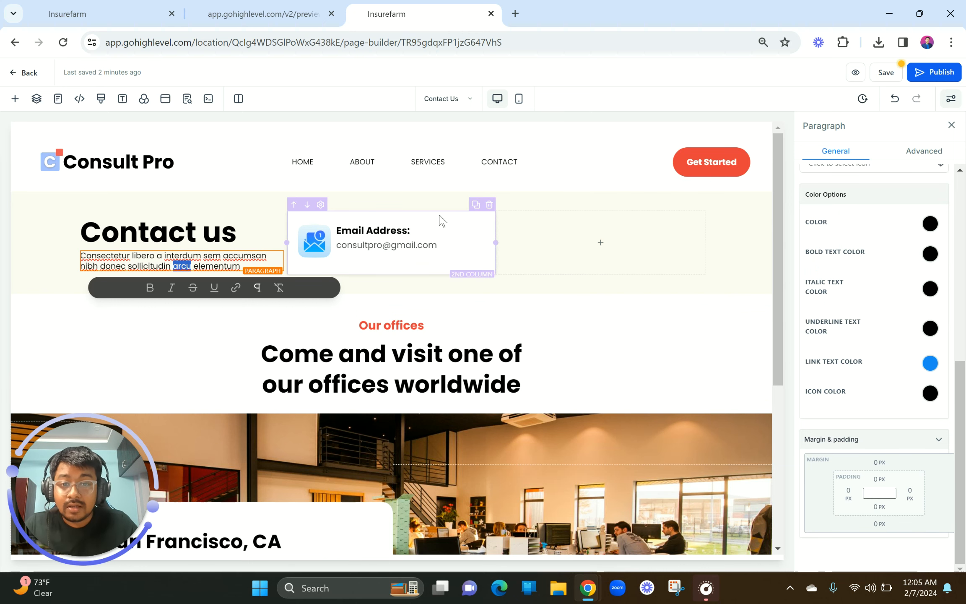
Step: Replace the empty third column with a duplicate of the e-mail card column and give the duplicate a 20 px left margin
click(478, 208)
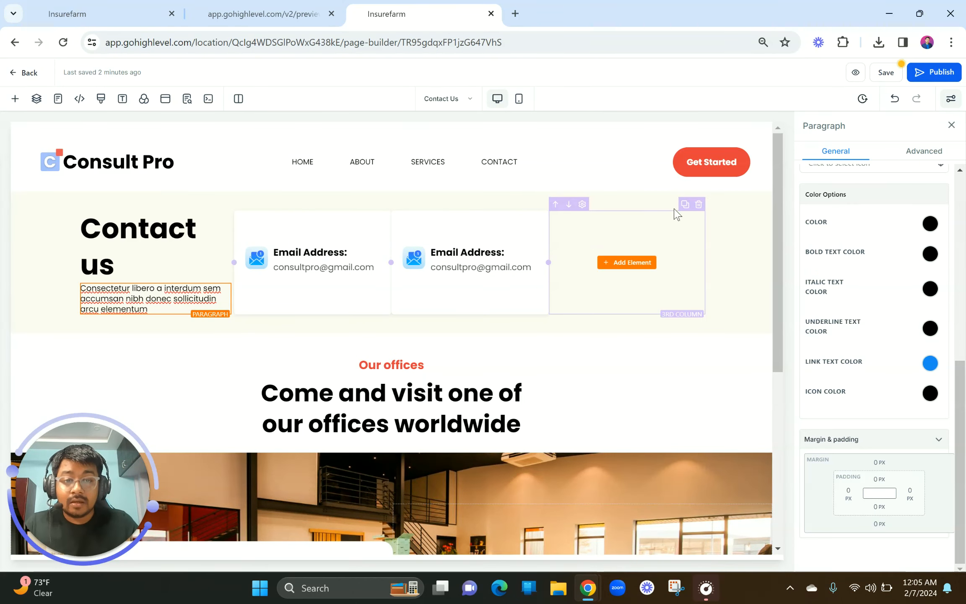
click(698, 204)
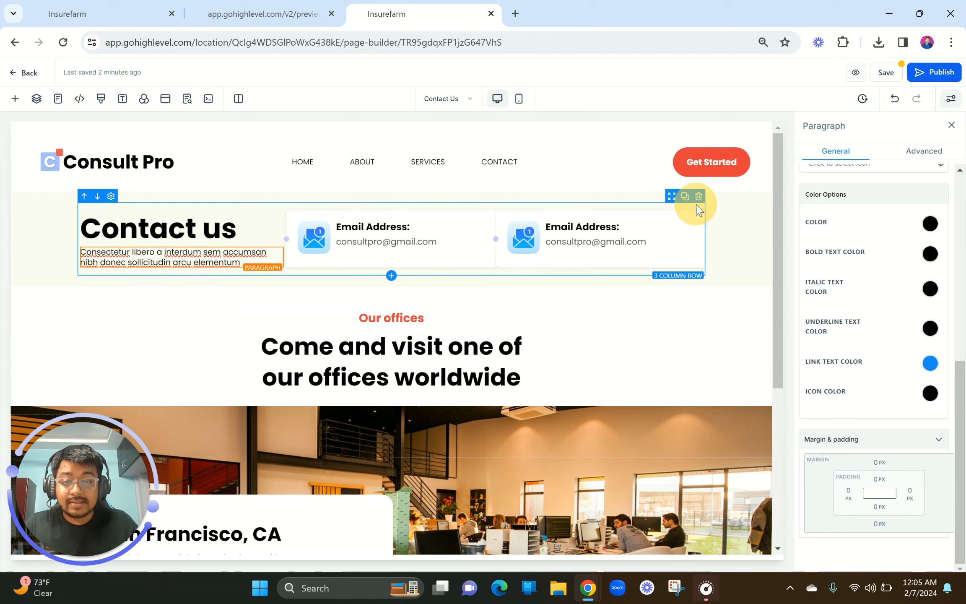
click(568, 218)
scroll(856, 350, up, 2)
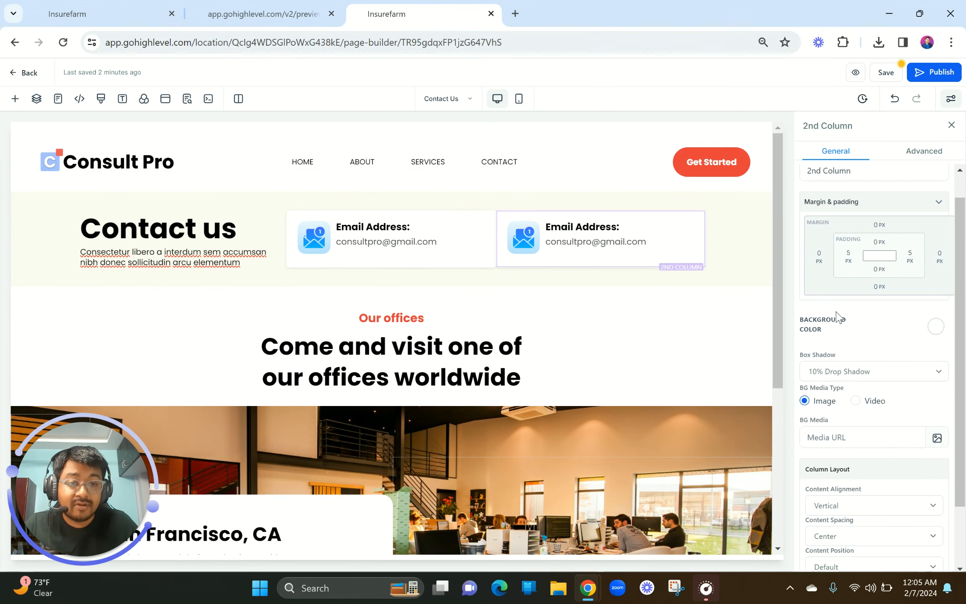
click(818, 256)
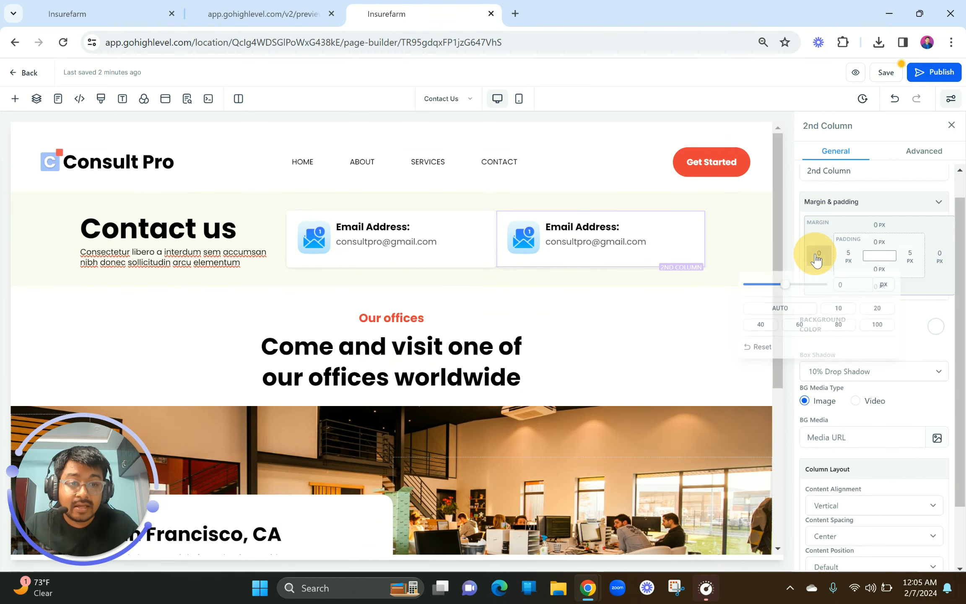
click(880, 311)
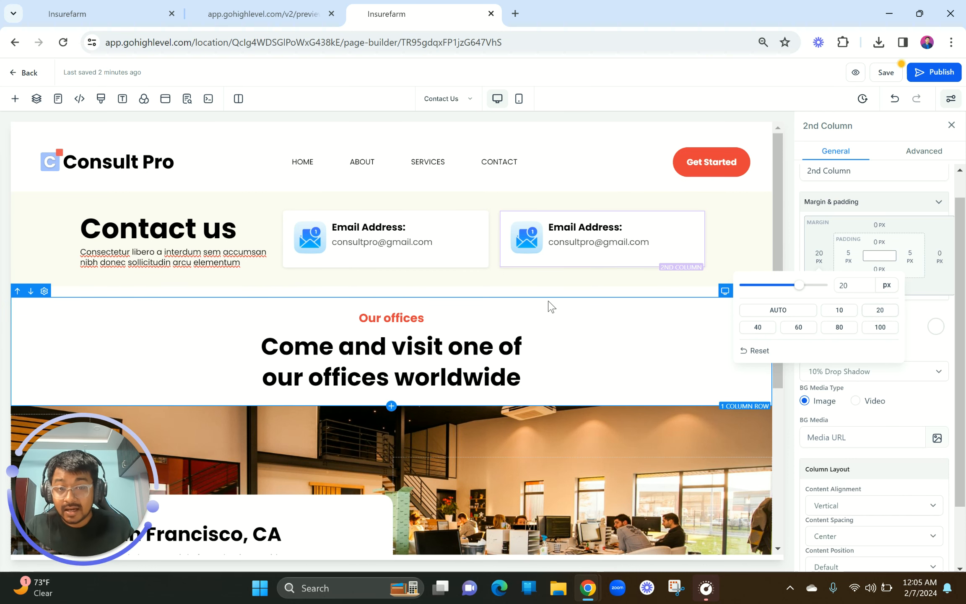
Step: Replace the duplicated card's heading with "Phone Number:" copied from the reference page
click(272, 7)
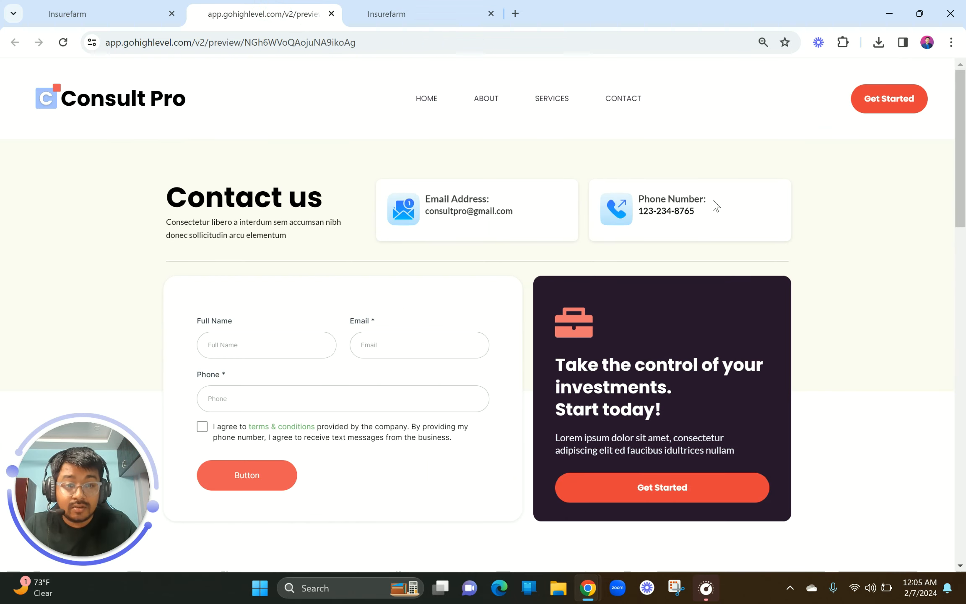
drag(714, 201, 642, 199)
key(ctrl+c)
click(445, 7)
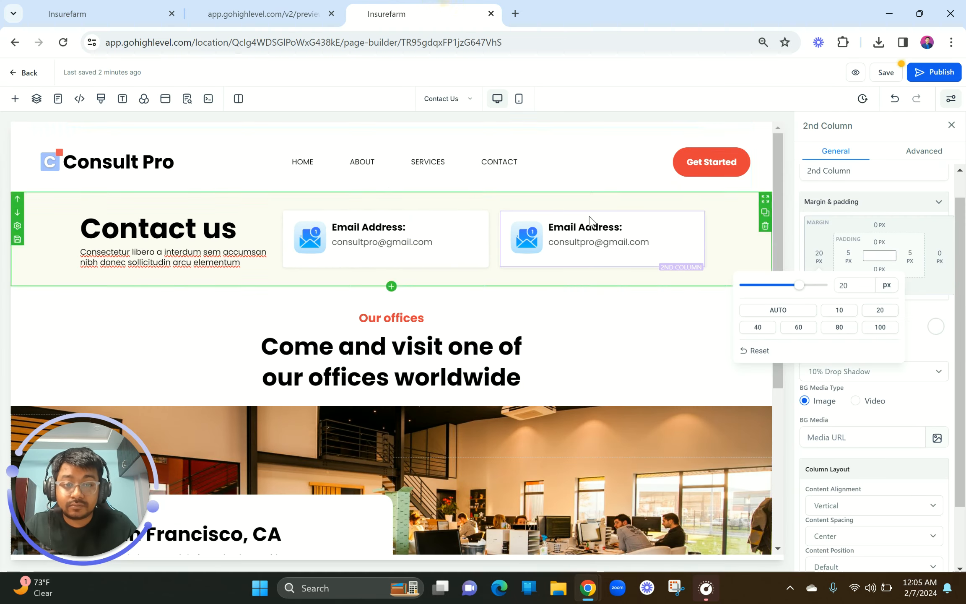
triple_click(581, 227)
key(ctrl+v)
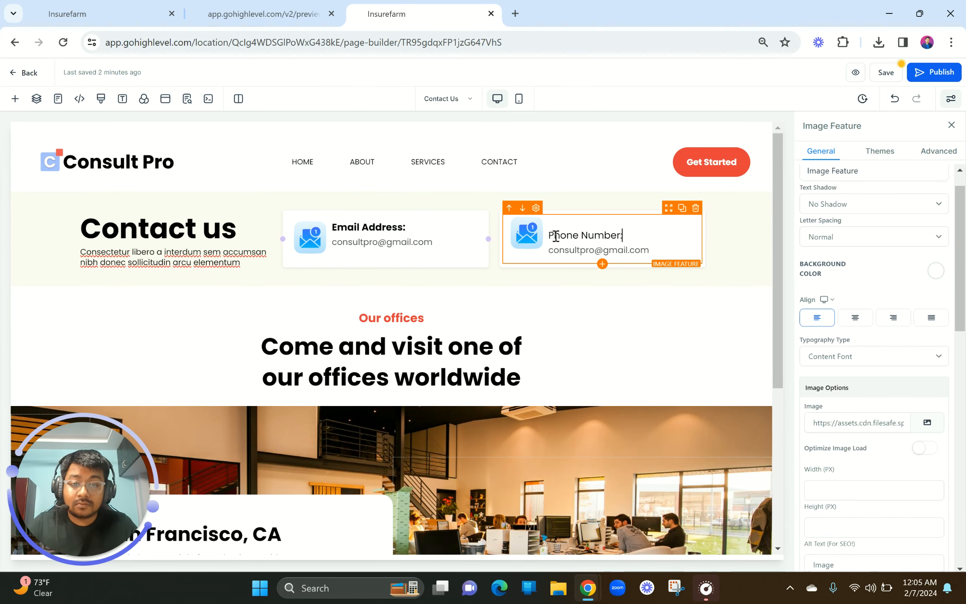
click(550, 234)
Step: Replace the e-mail text in the duplicated card with the phone number copied from the reference page, without an extra line
click(314, 14)
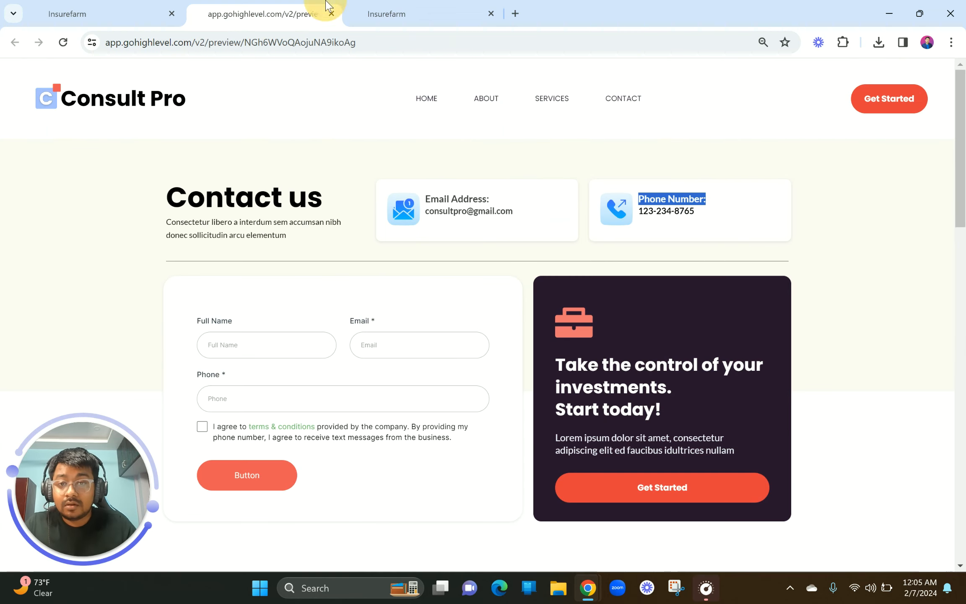
click(686, 218)
drag(696, 211, 644, 212)
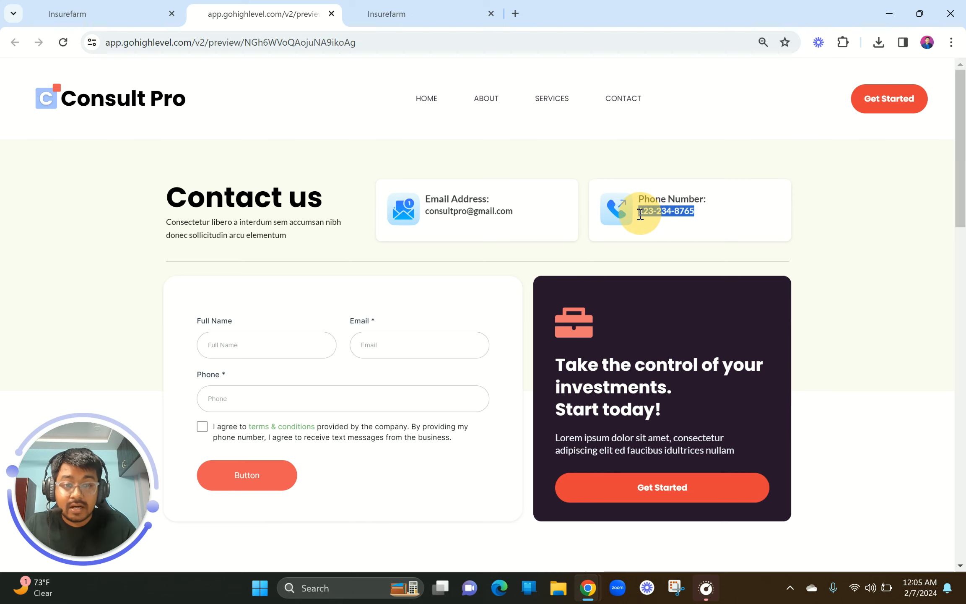
click(438, 9)
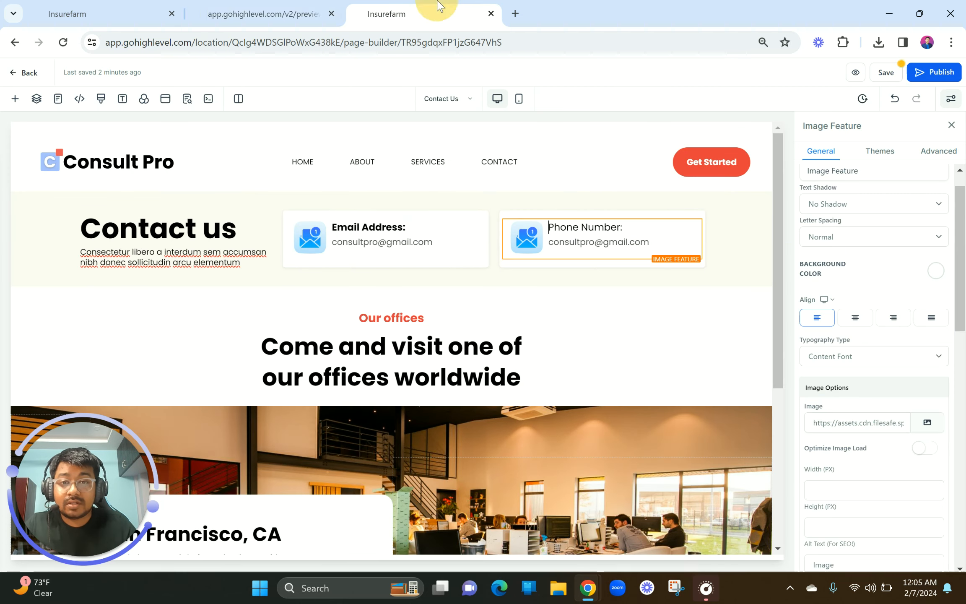
triple_click(575, 243)
key(BackSpace)
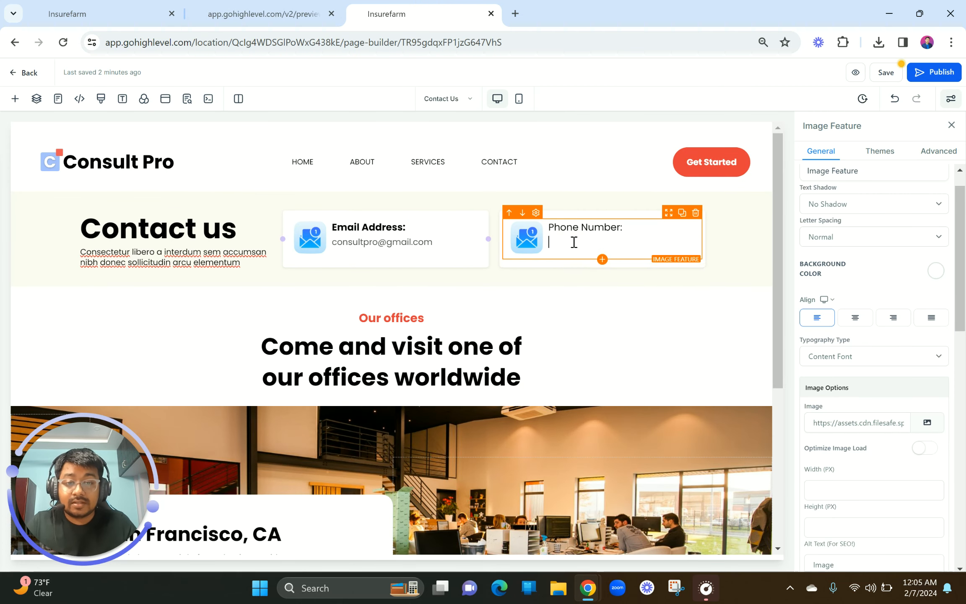
key(ctrl+v)
click(550, 251)
key(BackSpace)
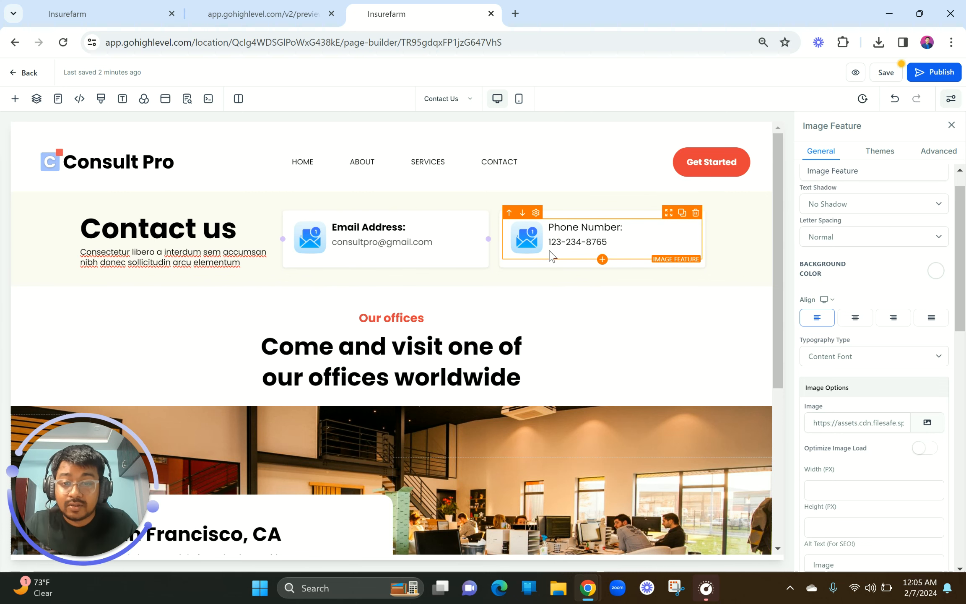
Step: Replace the e-mail icon in the Phone Number card with the phone icon from the Business > BUSS 1 media folder
click(261, 367)
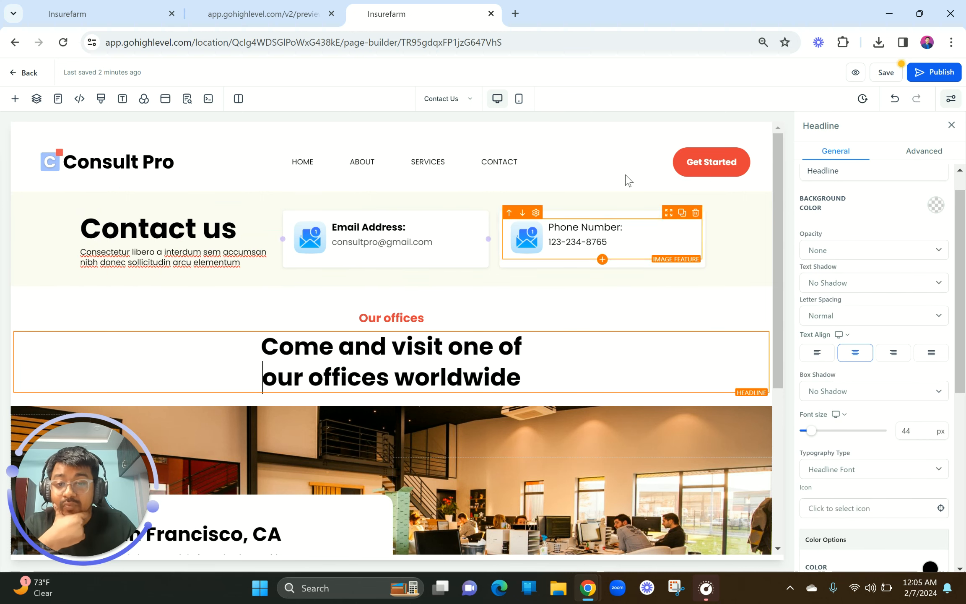
click(210, 13)
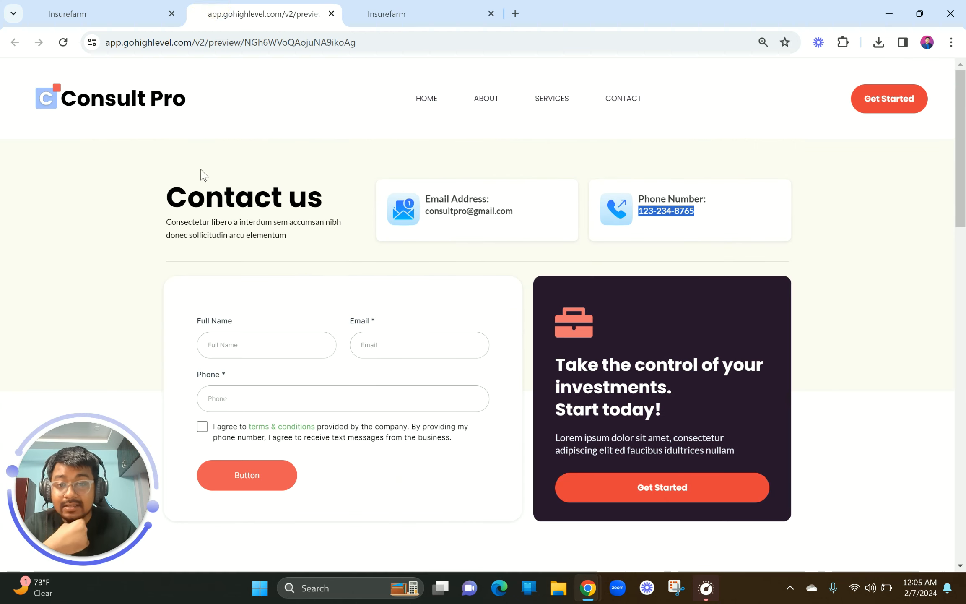
click(374, 5)
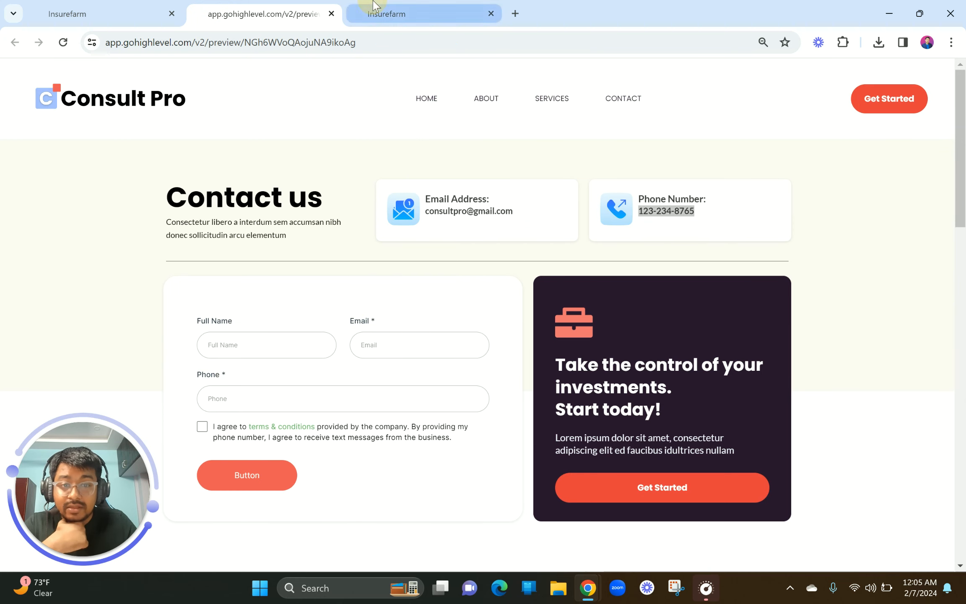
click(533, 239)
scroll(918, 369, down, 3)
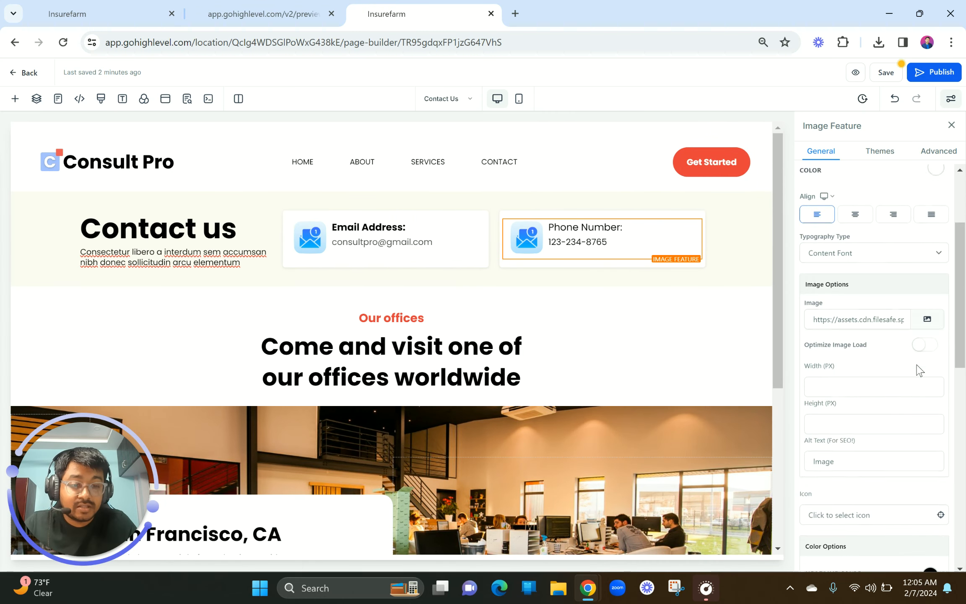
click(924, 314)
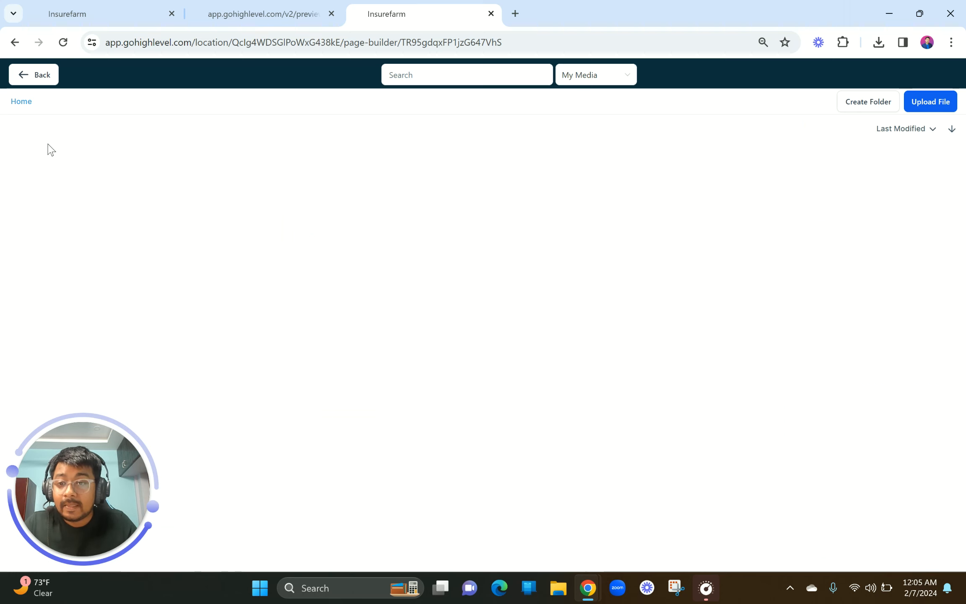
click(65, 166)
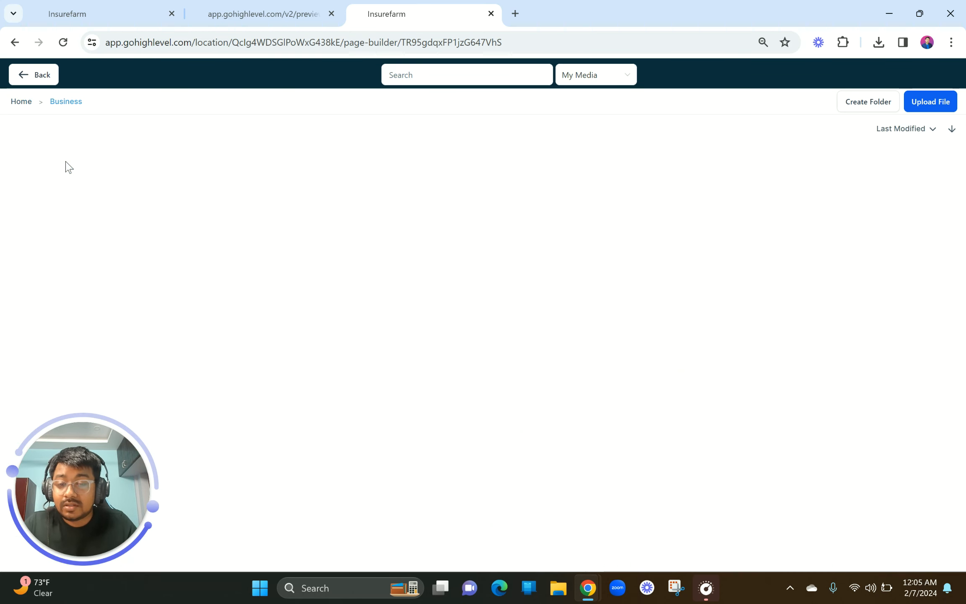
click(89, 178)
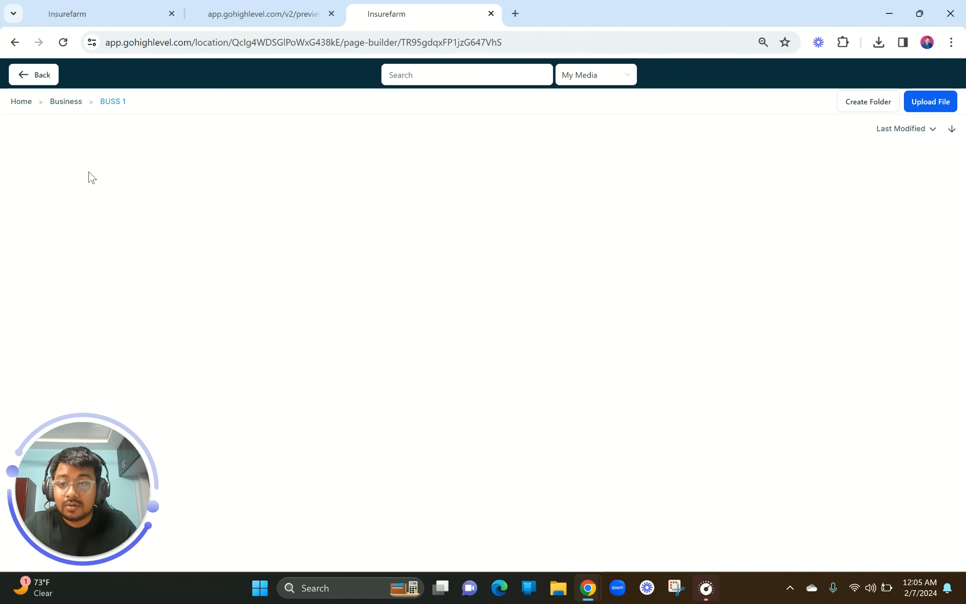
click(416, 206)
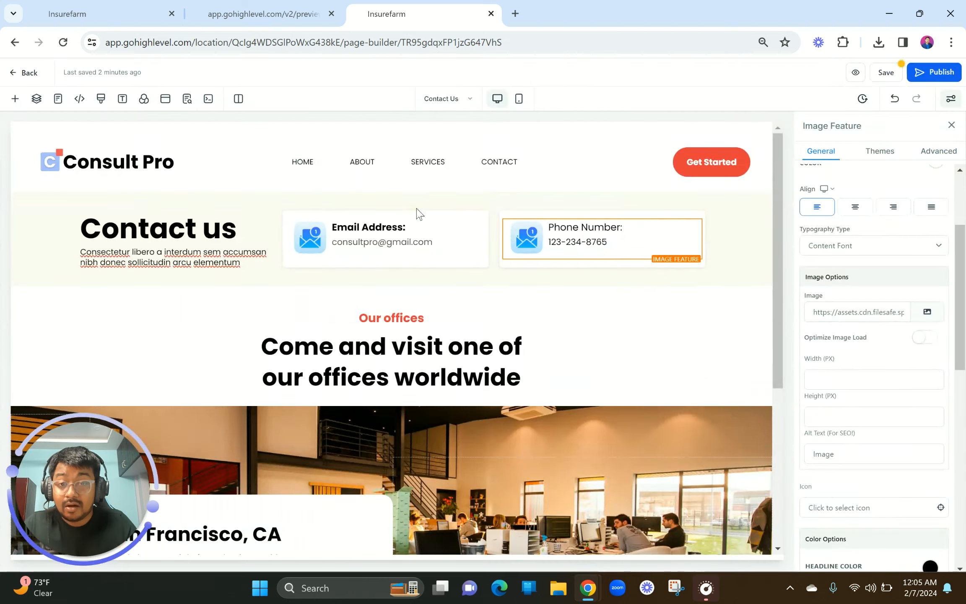
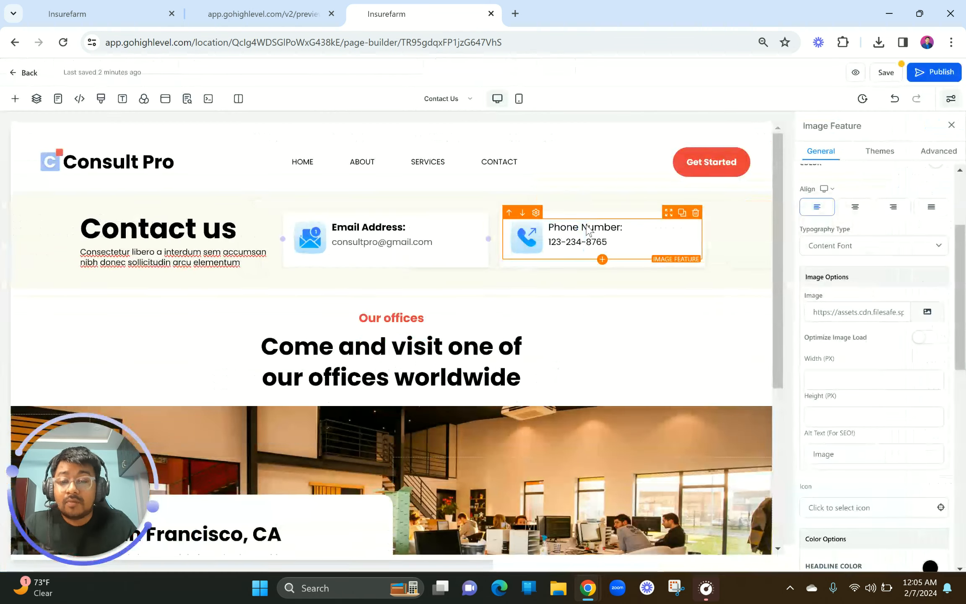
Step: Check the reference page's separator line and add a one-column row beneath the row with the contact cards
click(278, 13)
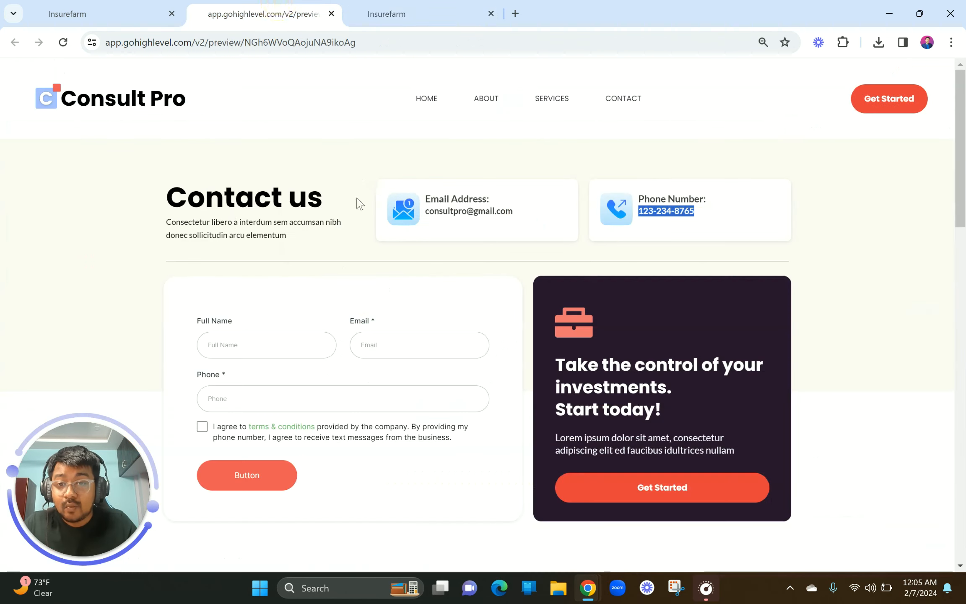
drag(154, 254, 758, 261)
click(417, 14)
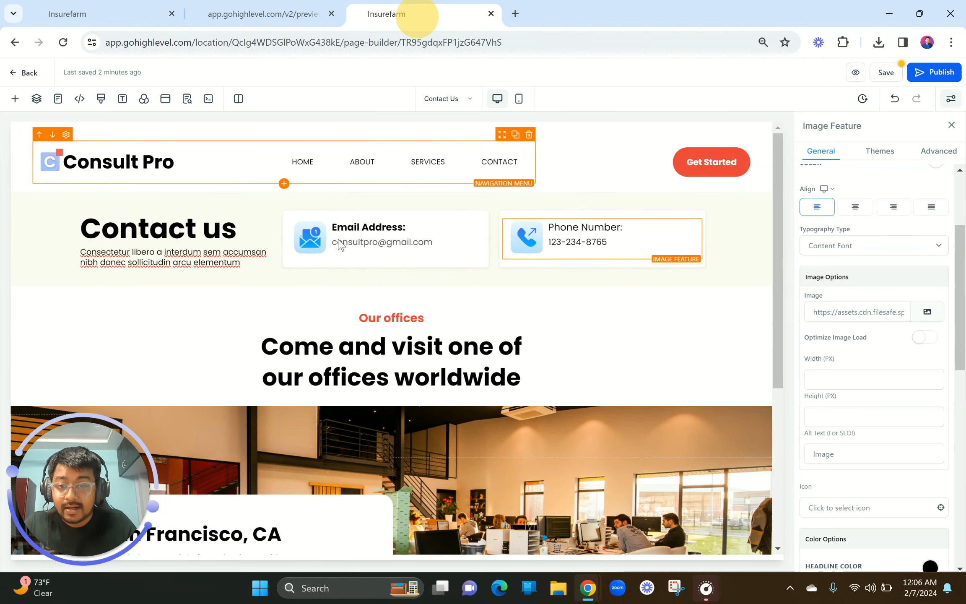
click(392, 275)
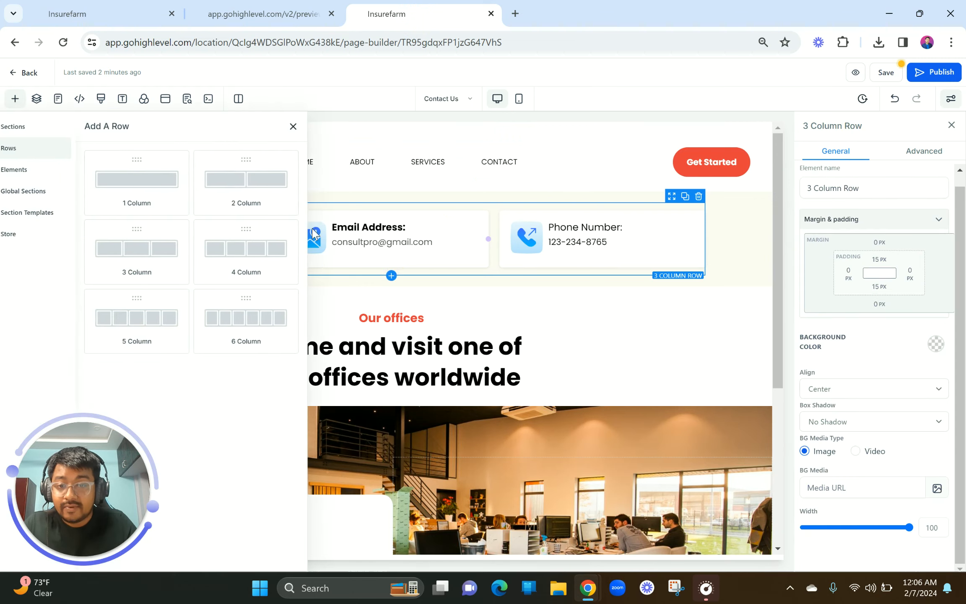
click(155, 180)
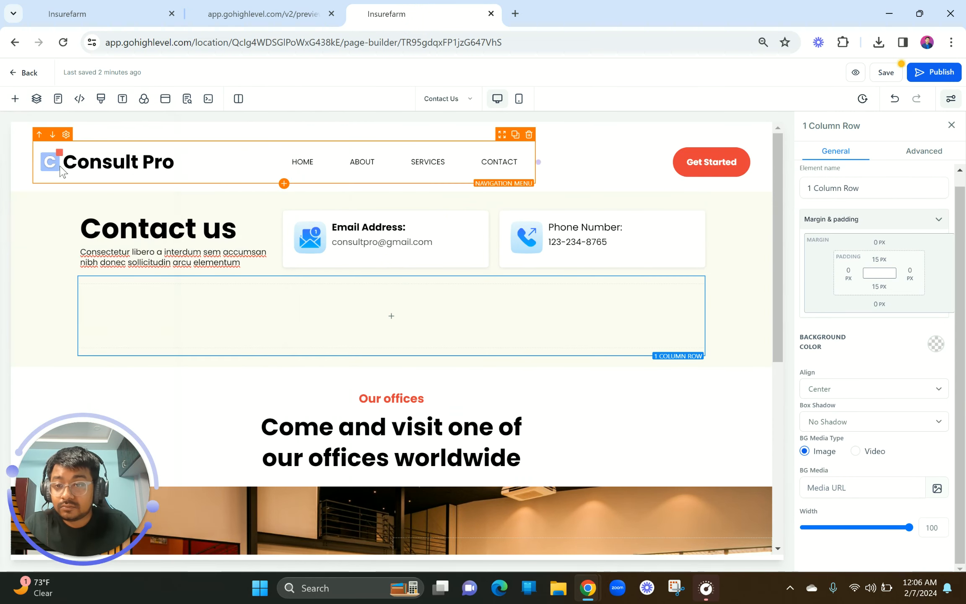
Step: Insert a Divider element into the new one-column row beneath the contact cards
click(15, 99)
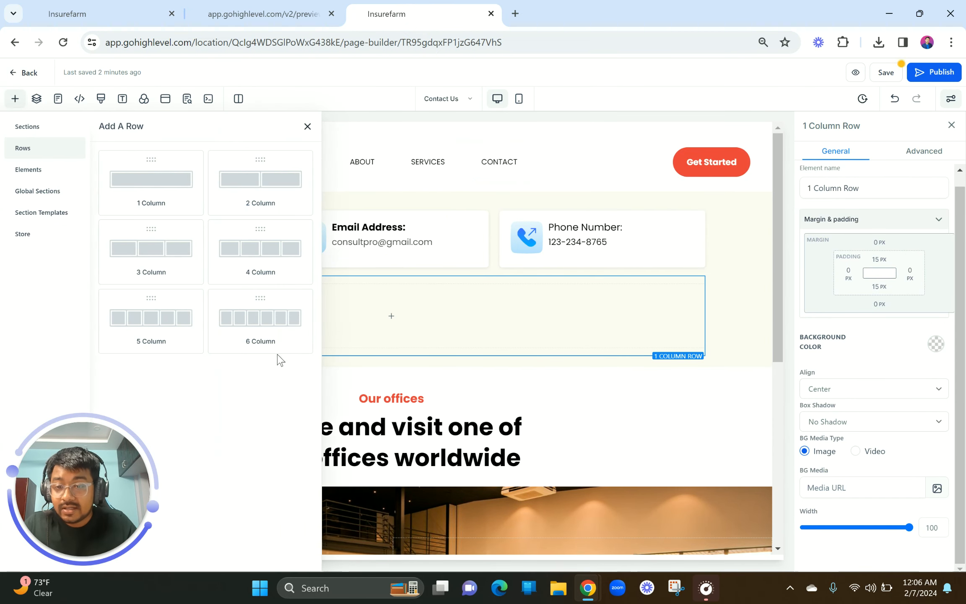
click(42, 168)
scroll(213, 285, down, 10)
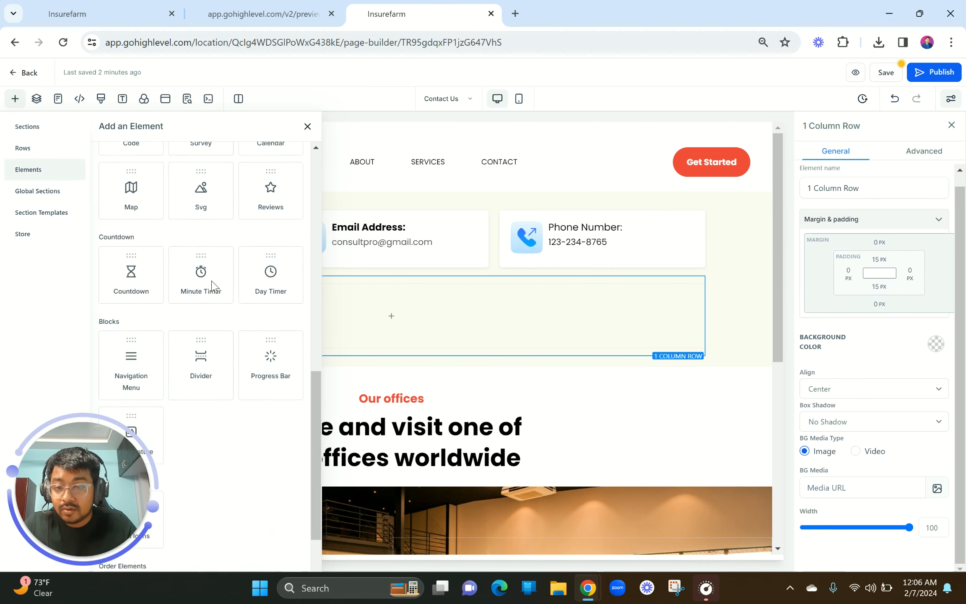
scroll(131, 227, up, 5)
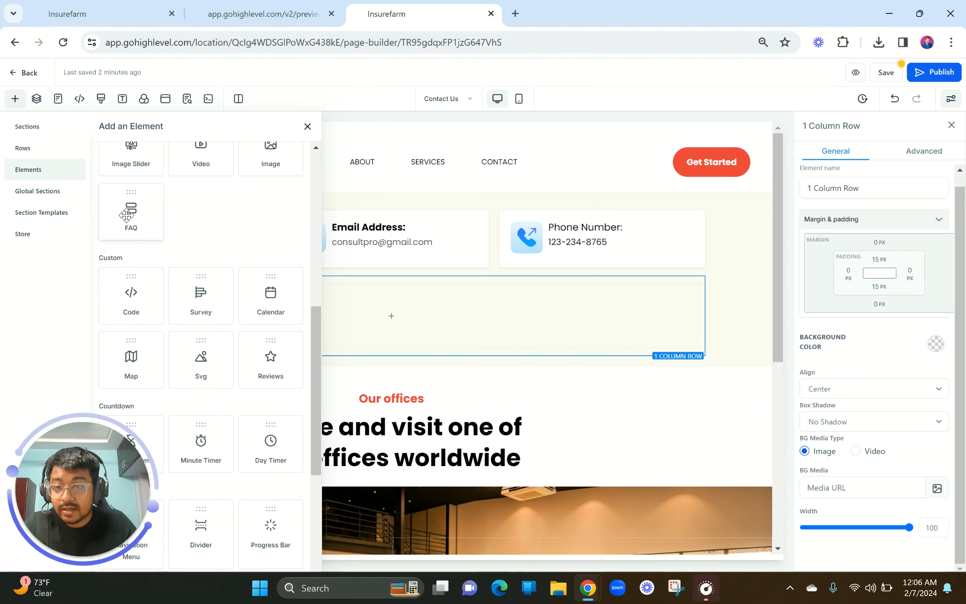
scroll(126, 215, down, 7)
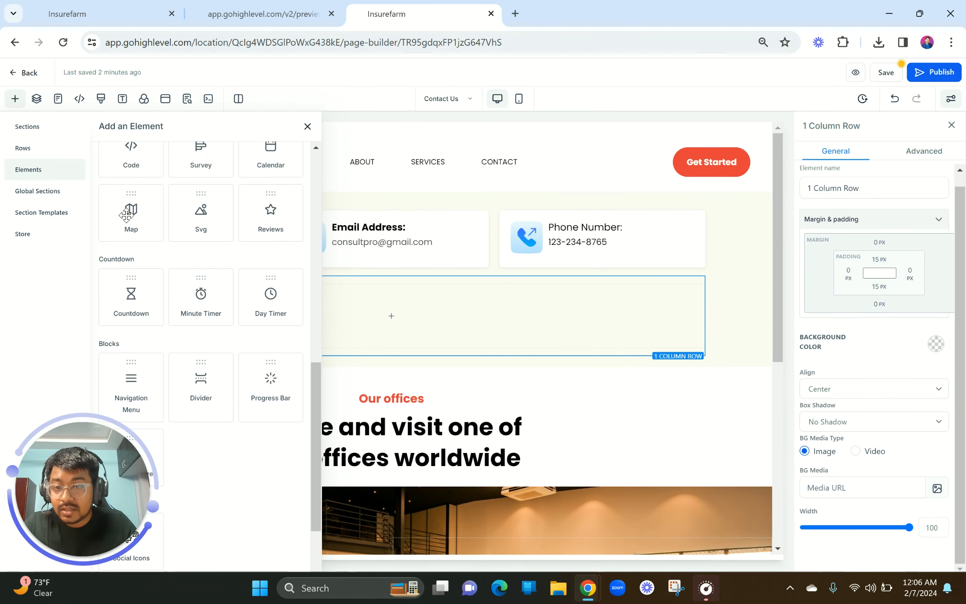
scroll(162, 307, down, 3)
drag(199, 269, 383, 301)
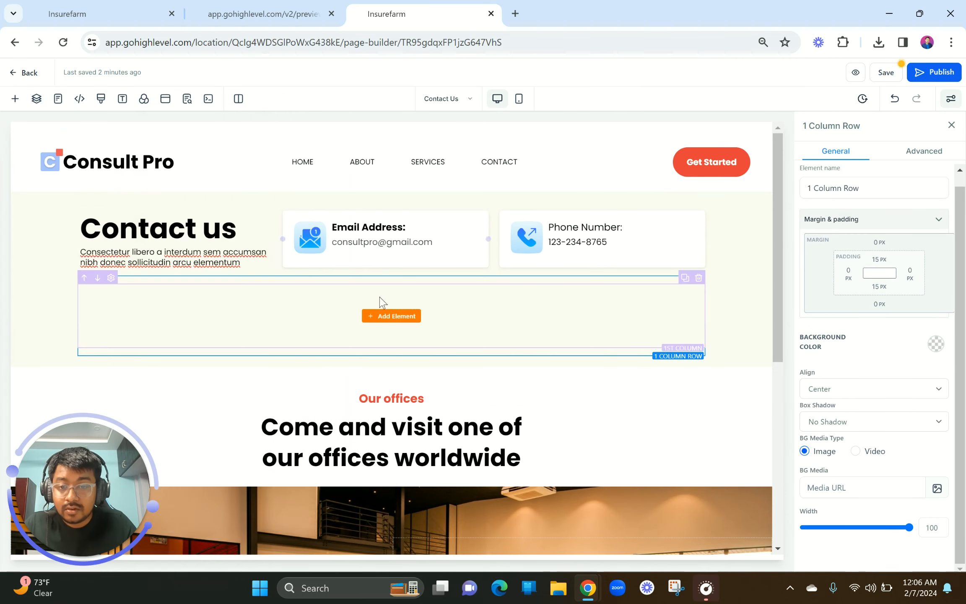
click(287, 308)
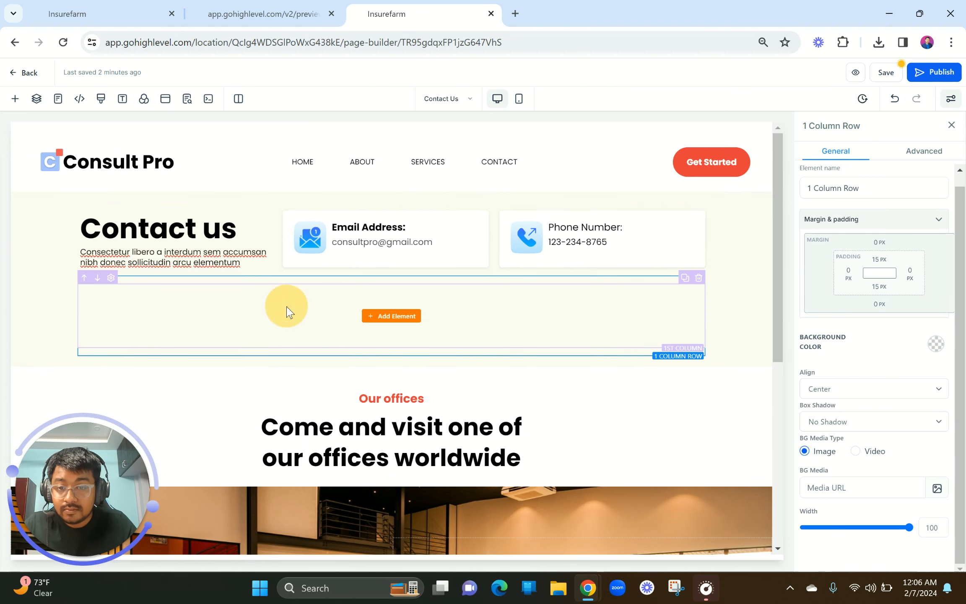
click(257, 414)
click(395, 318)
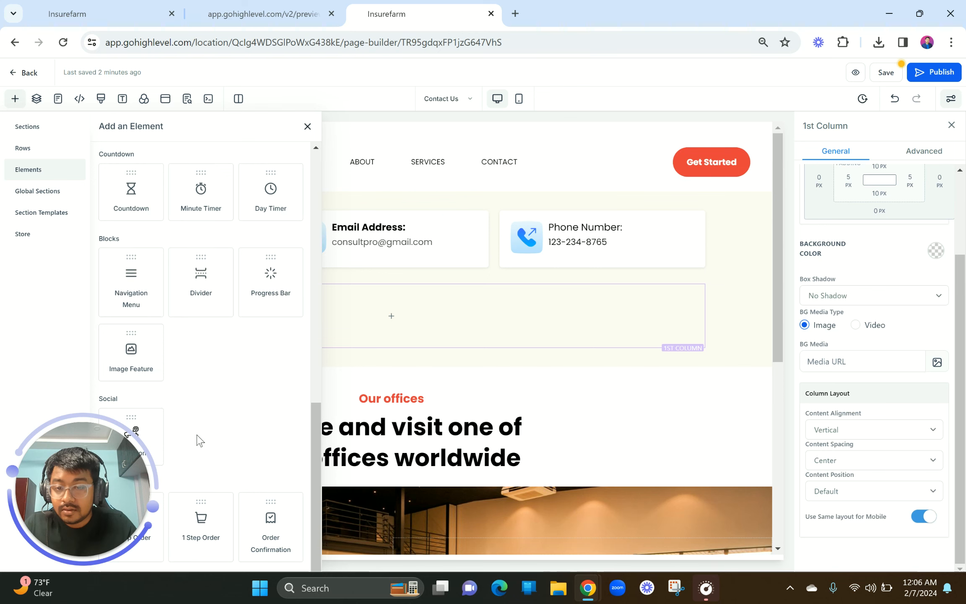
drag(199, 283, 406, 308)
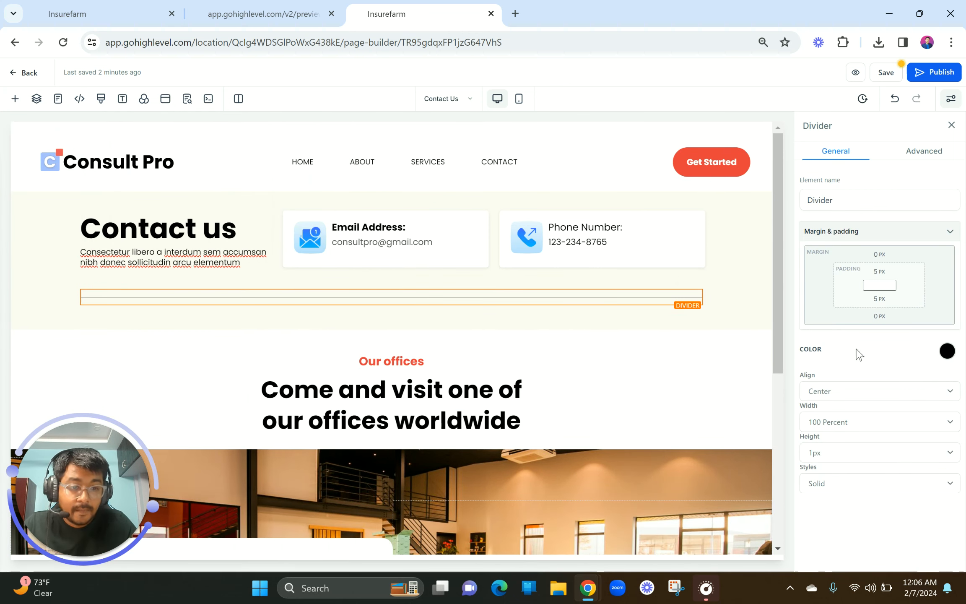
Step: Set the top padding of the three-column contact row to 0 px
click(459, 276)
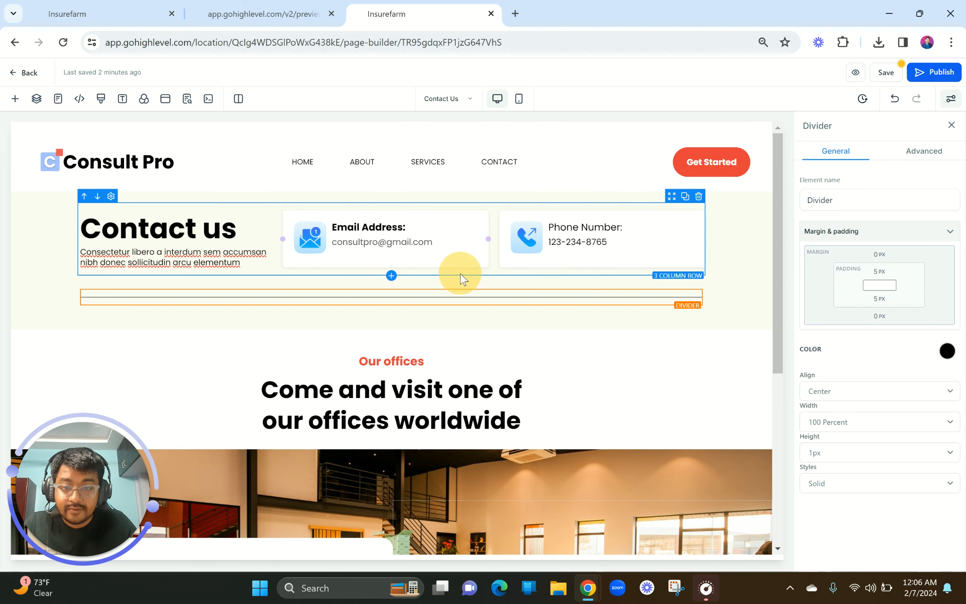
click(879, 273)
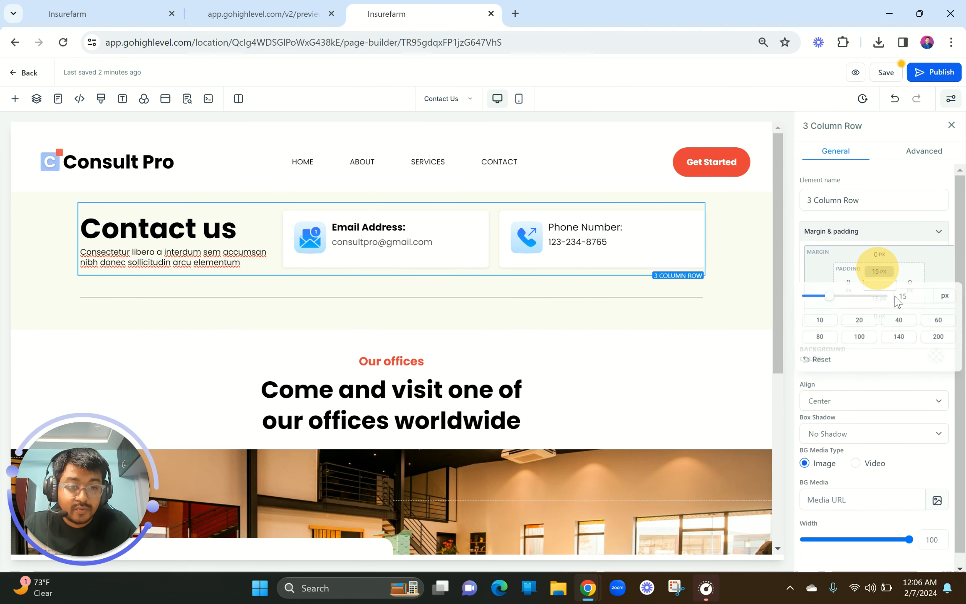
drag(834, 302, 739, 298)
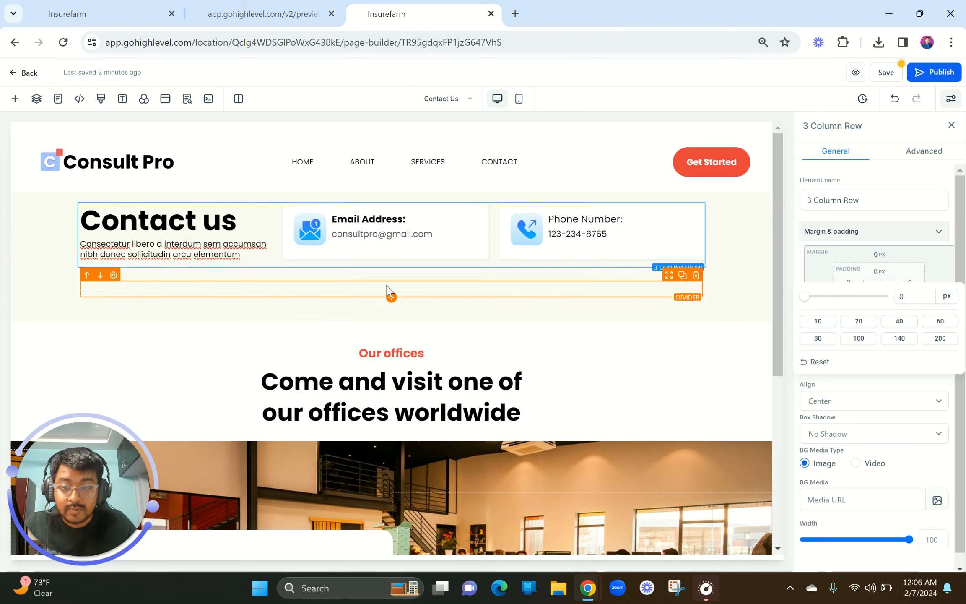
Step: Set the top padding of the one-column row holding the divider to 0 px
click(371, 280)
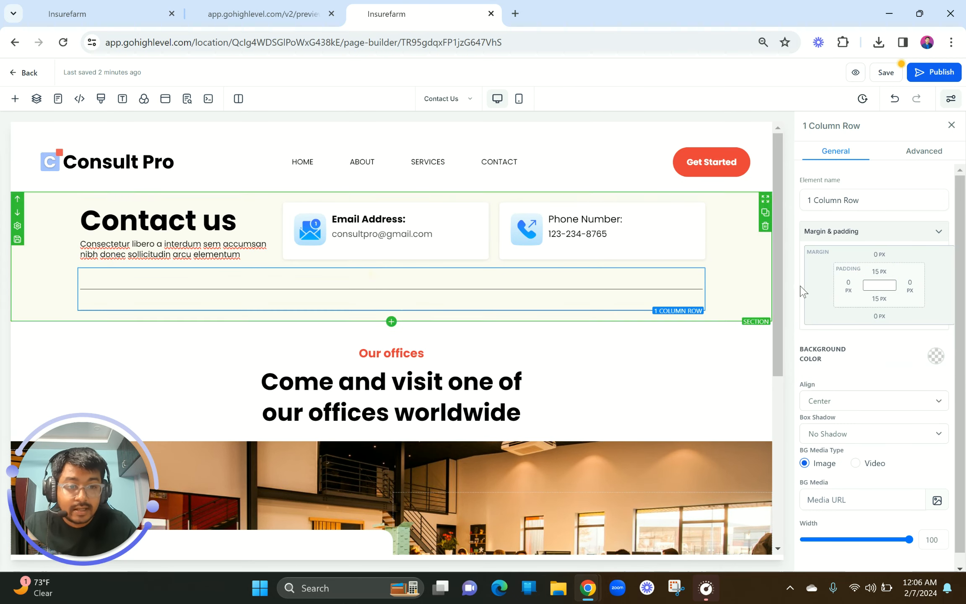
click(880, 272)
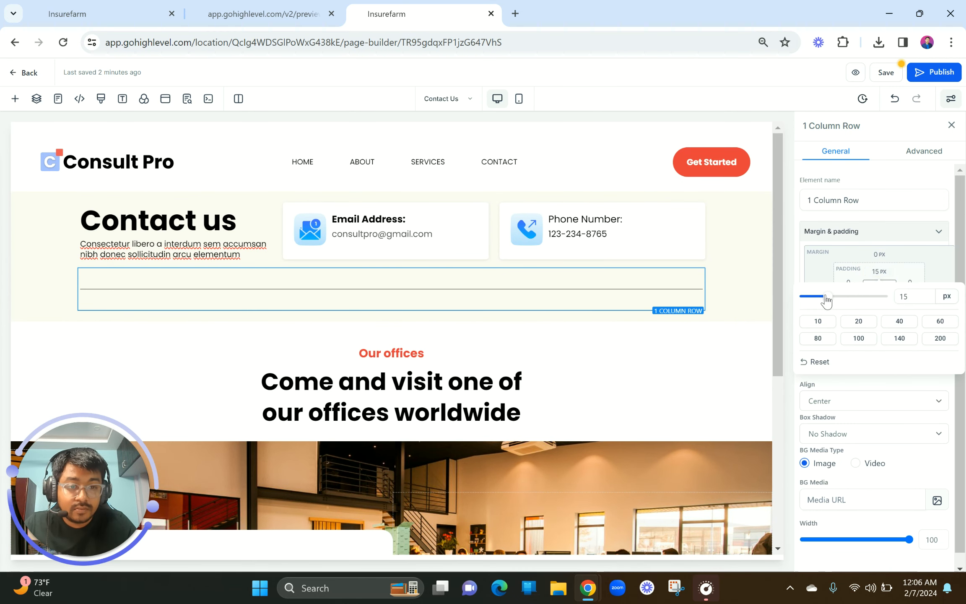
drag(826, 300, 781, 295)
click(431, 340)
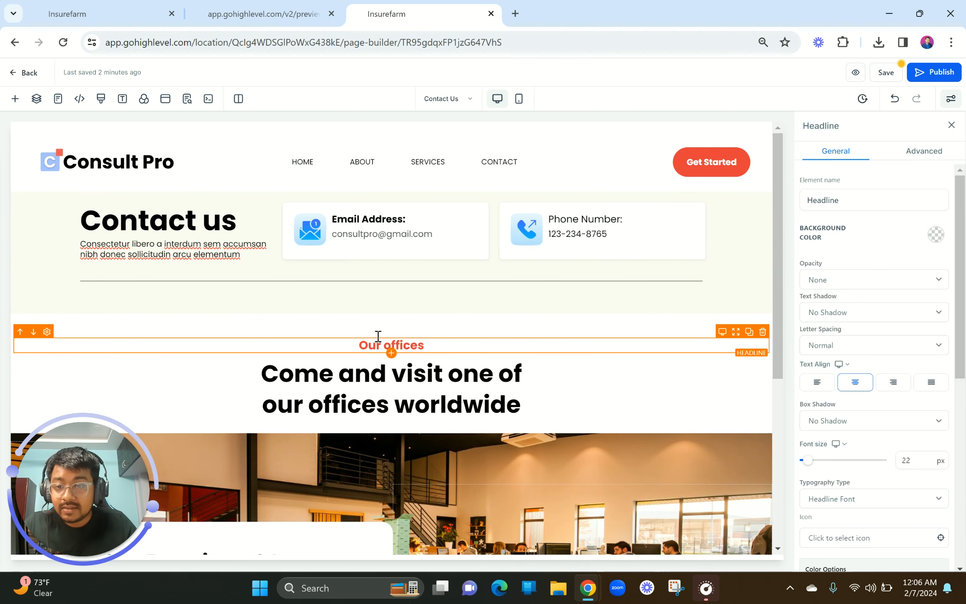
Step: Compare the spacing with the reference page and set the three-column contact row's top padding to 20 px
click(274, 11)
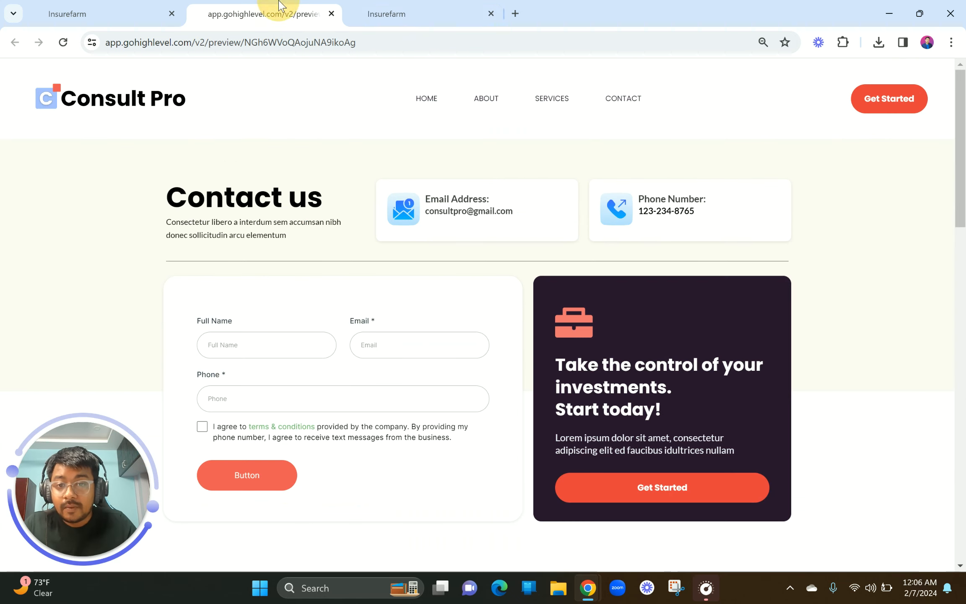
click(422, 6)
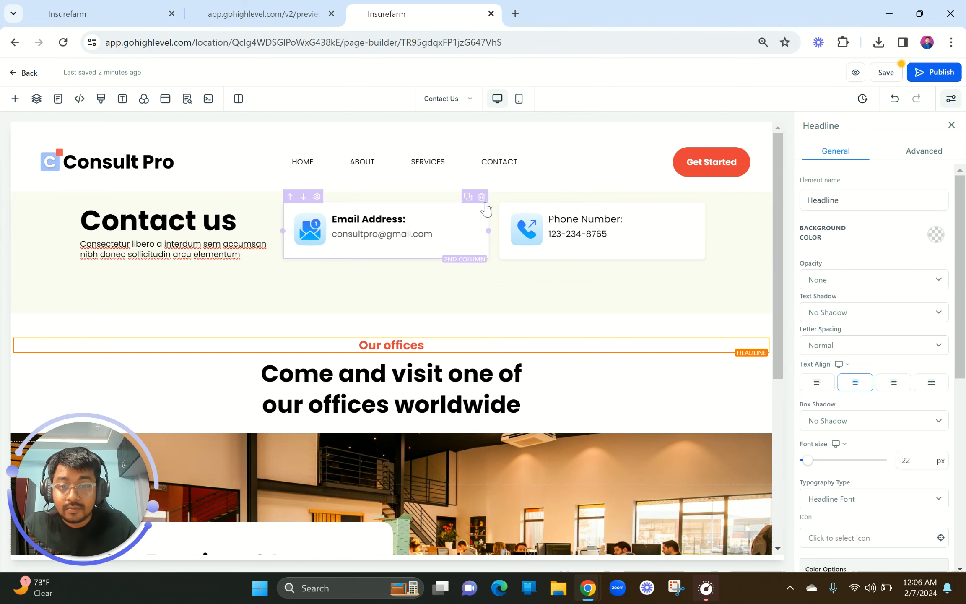
click(495, 263)
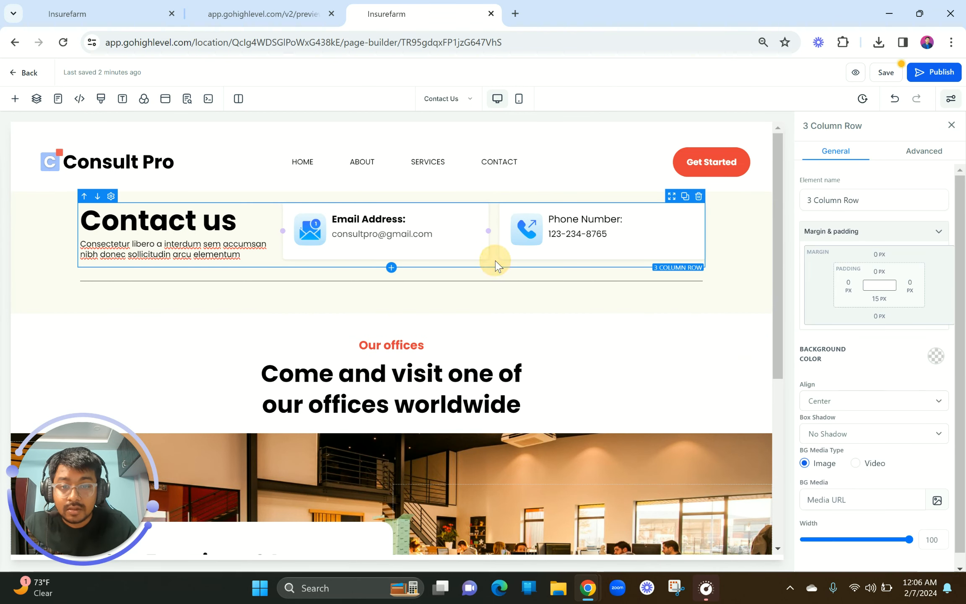
click(873, 275)
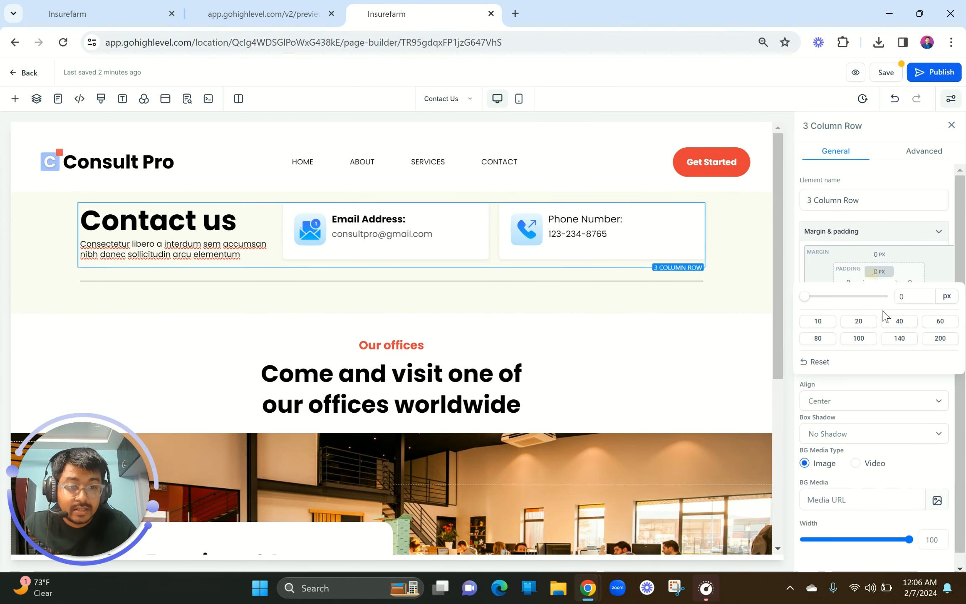
click(859, 323)
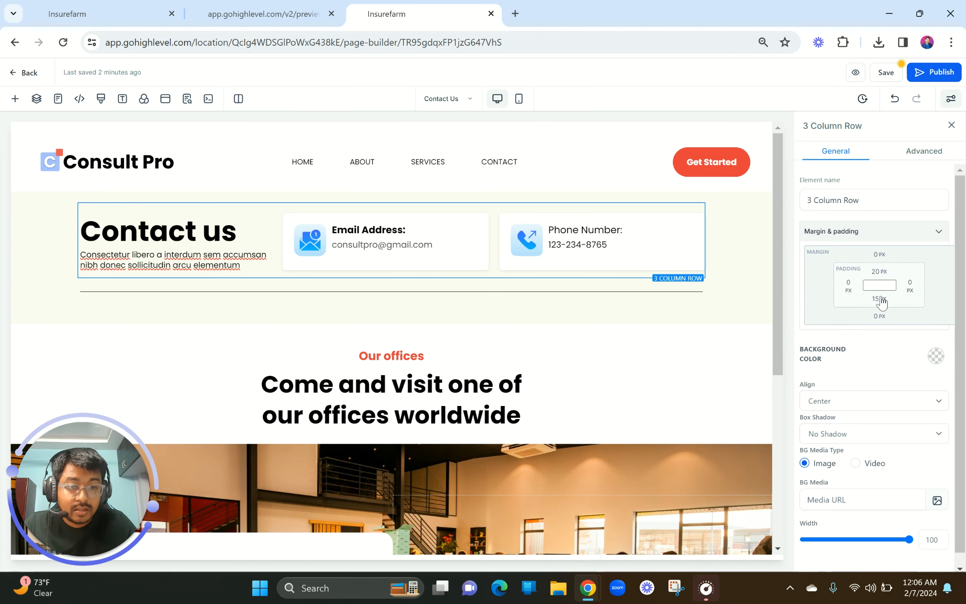
Step: Set the three-column contact row's bottom padding to 0 px and its top margin to 40 px
click(882, 302)
drag(825, 324, 755, 321)
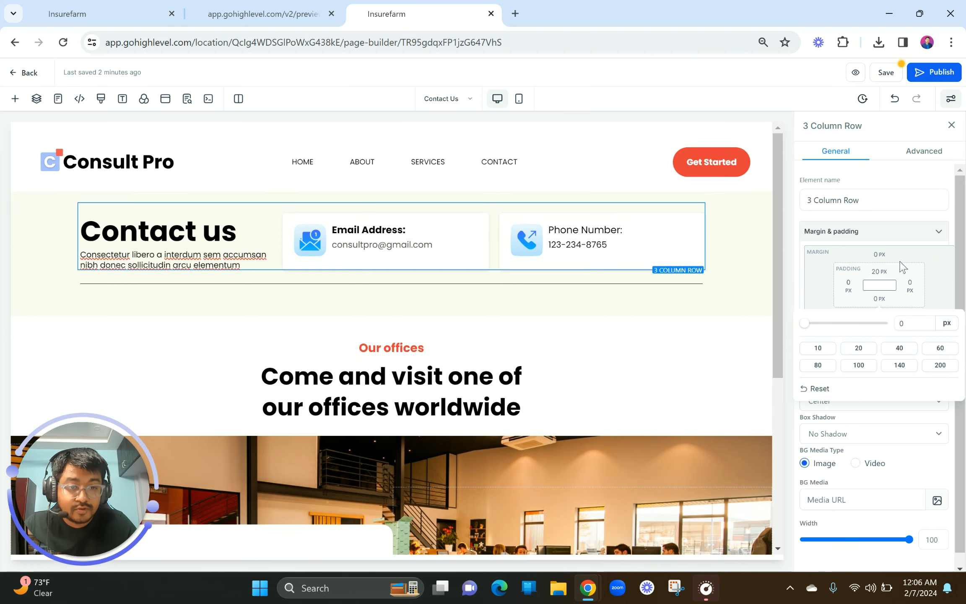
click(875, 256)
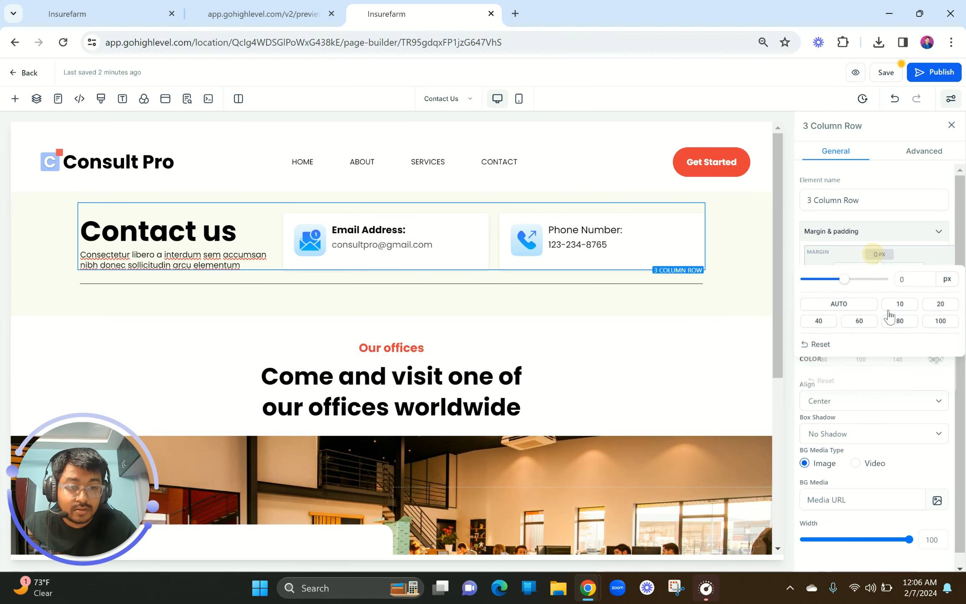
click(819, 322)
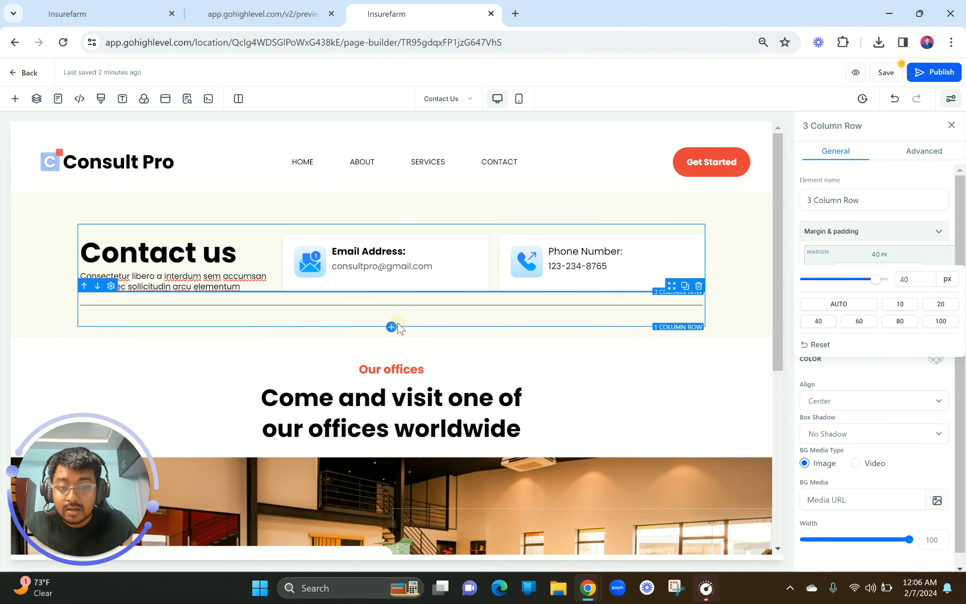
Step: Set the bottom margin of the one-column row holding the divider to 100 px
click(398, 324)
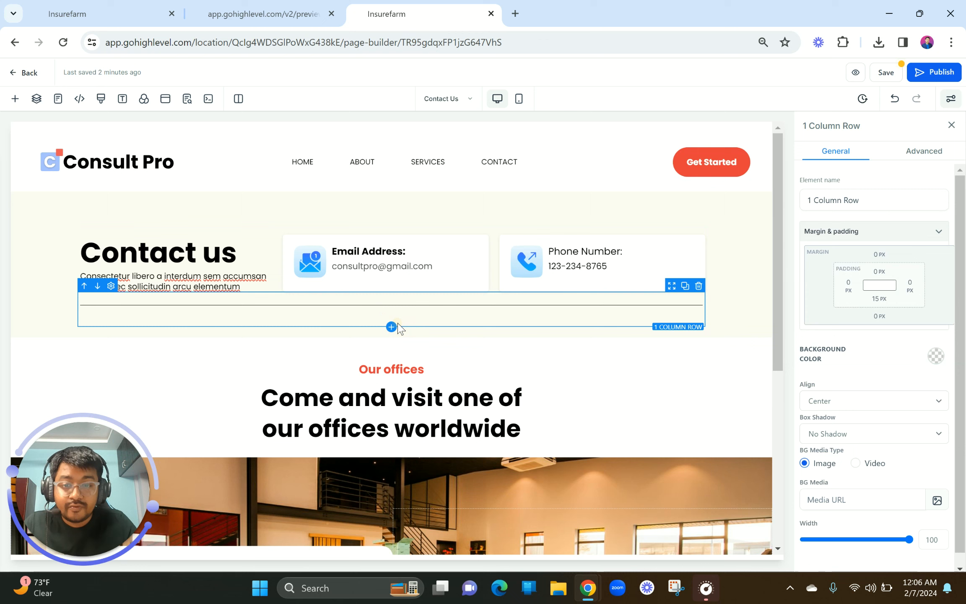
click(879, 317)
click(941, 383)
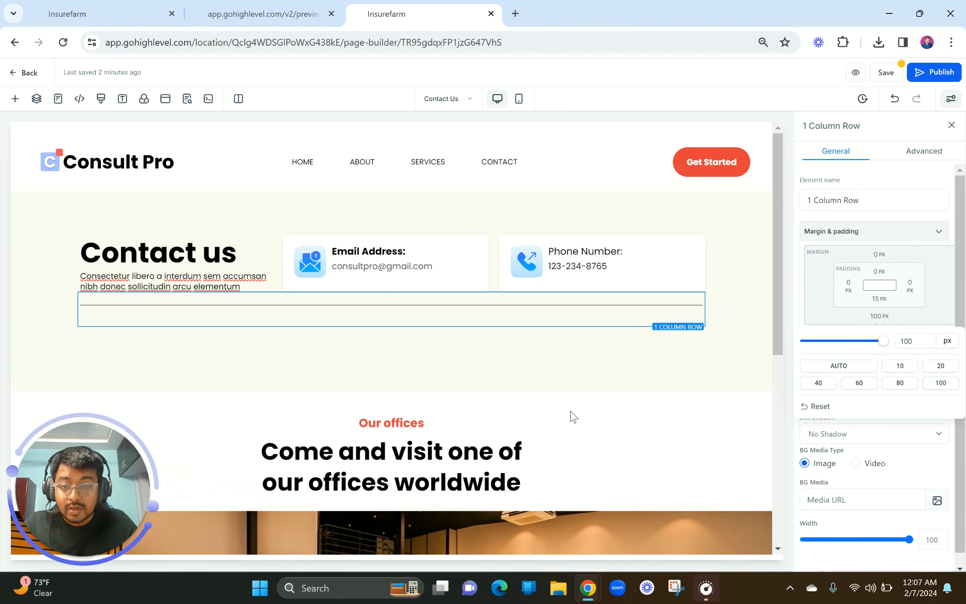
scroll(540, 404, down, 2)
Step: Compare the space below the divider with the reference page and set the contact section's bottom padding to 100 px
click(207, 6)
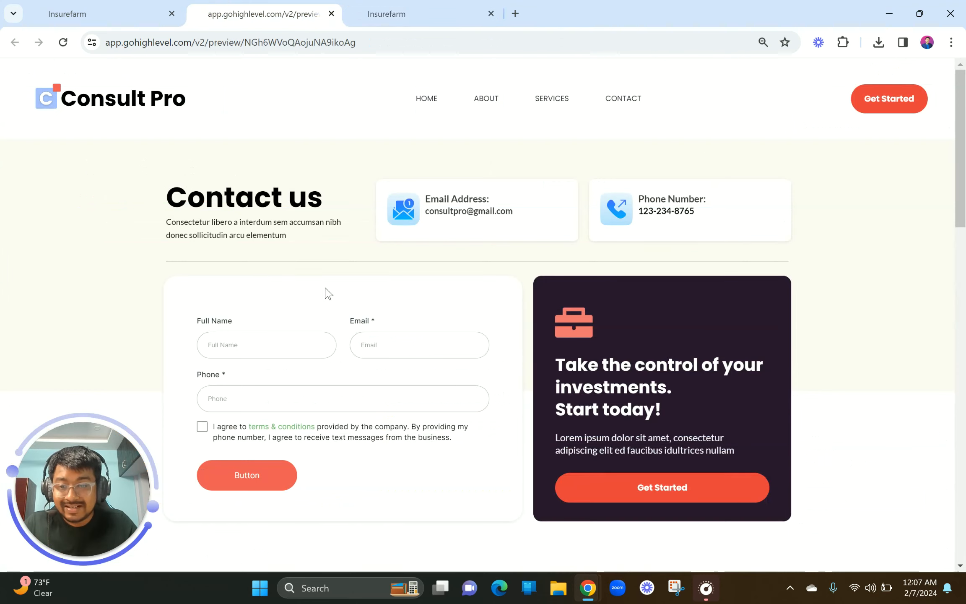
scroll(445, 418, down, 5)
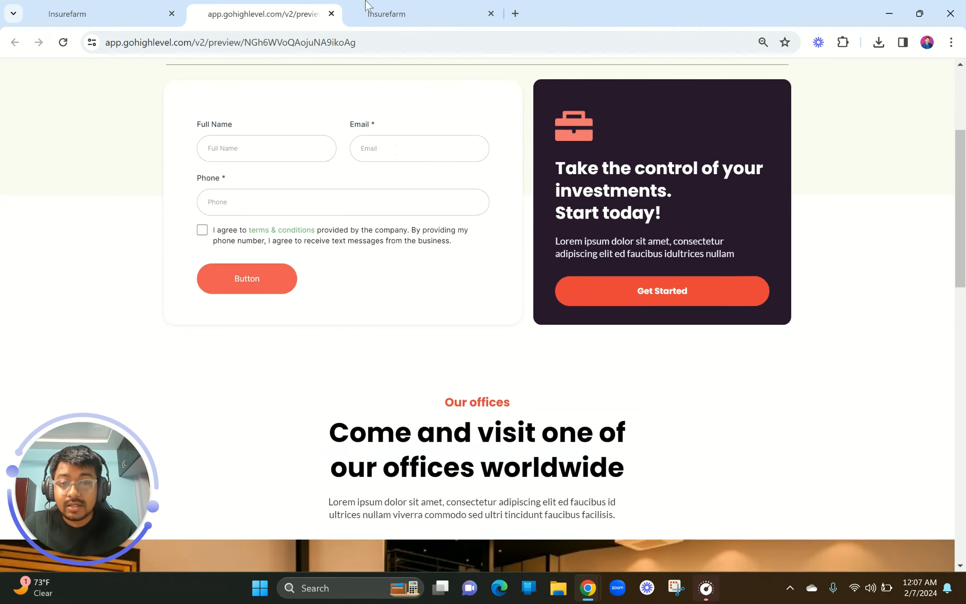
click(386, 14)
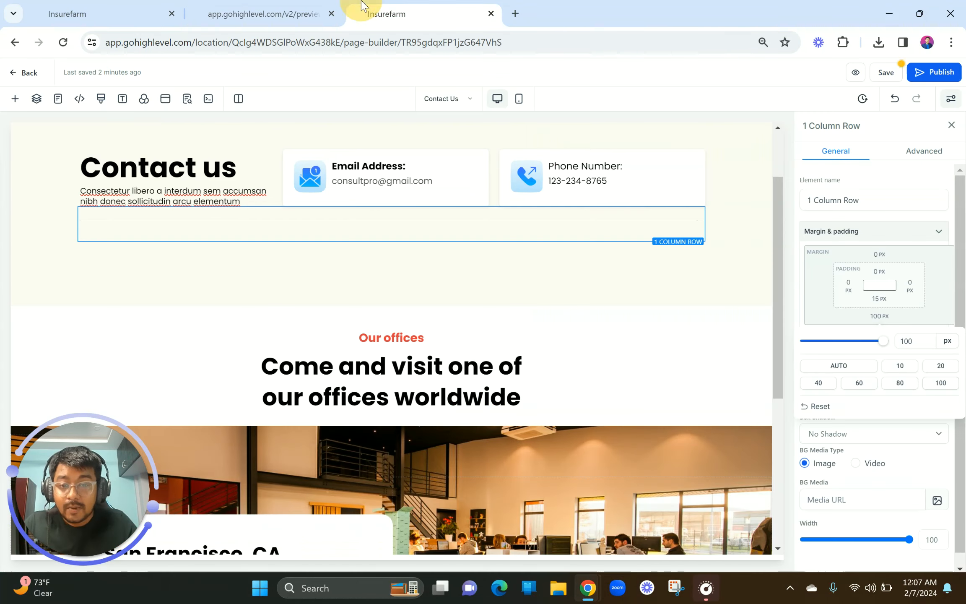
click(412, 279)
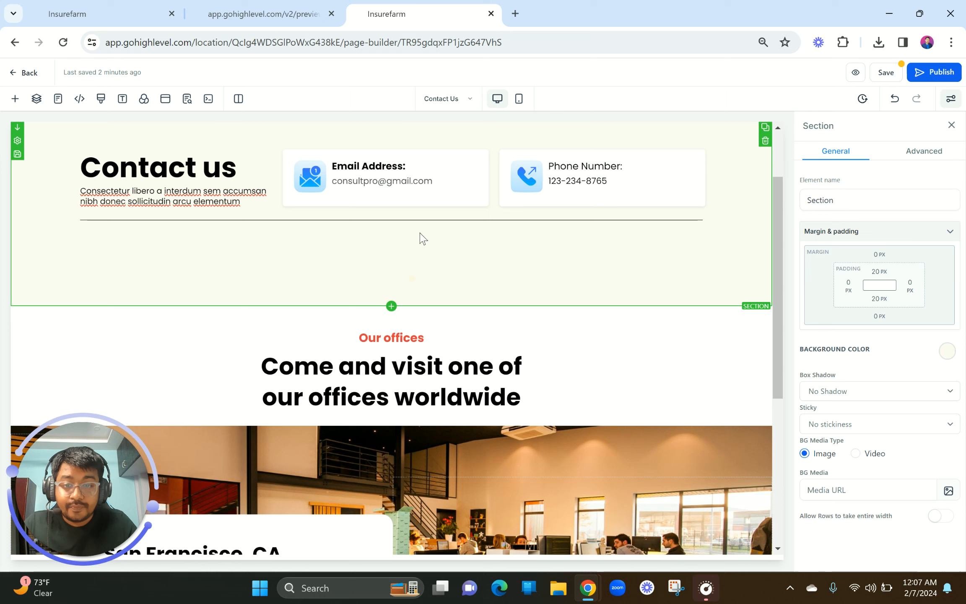
click(879, 309)
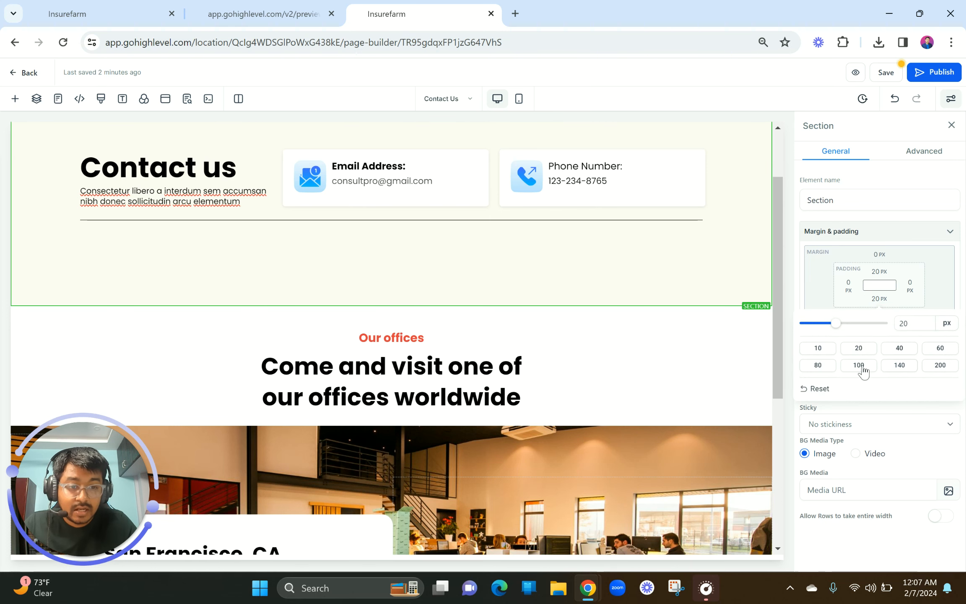
click(862, 368)
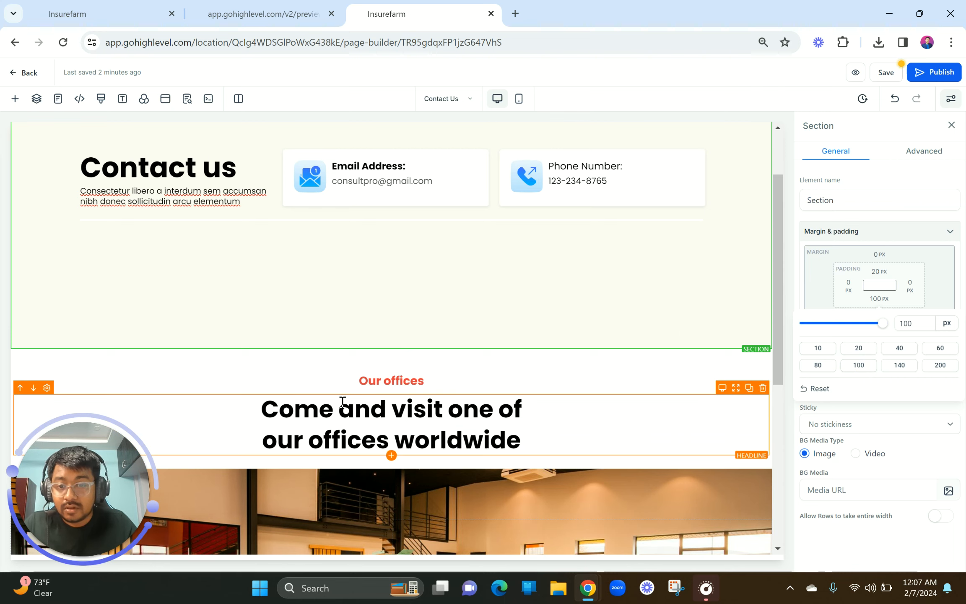
Step: Insert a full-width section between the contact section and the Our offices heading, and check the form and call-to-action layout on the reference page
click(391, 349)
click(128, 181)
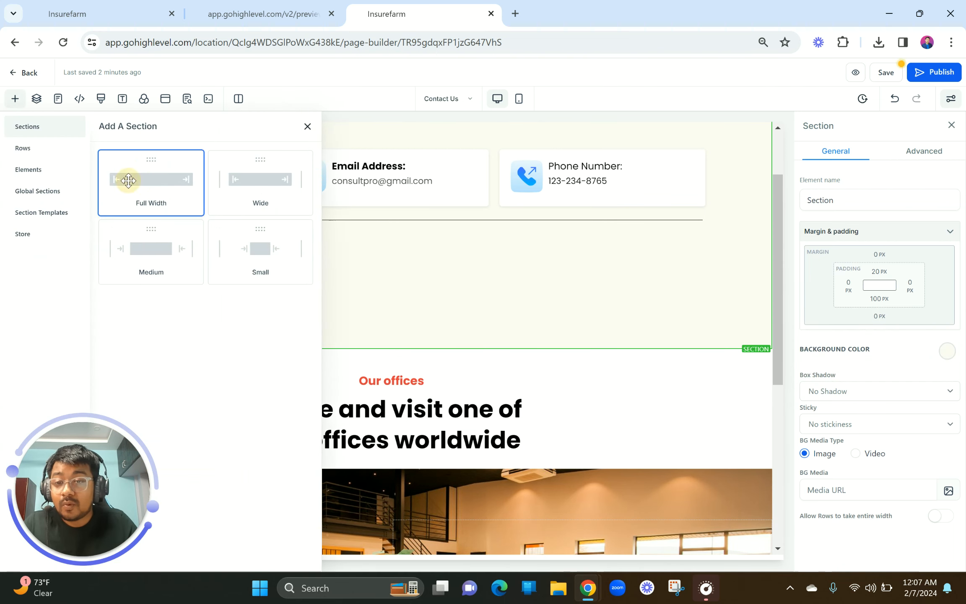
click(271, 9)
scroll(332, 237, up, 3)
scroll(331, 237, down, 6)
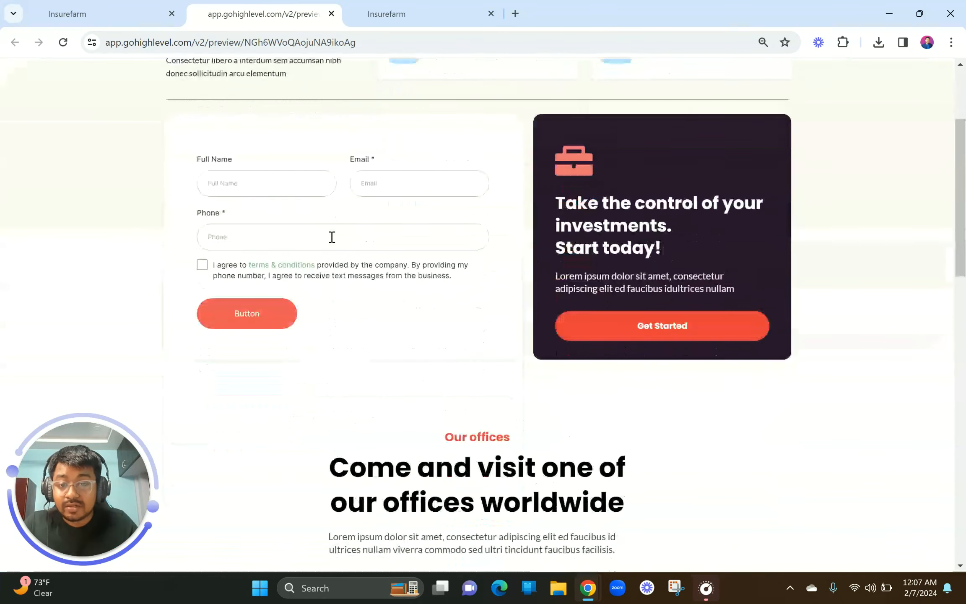
scroll(331, 241, up, 4)
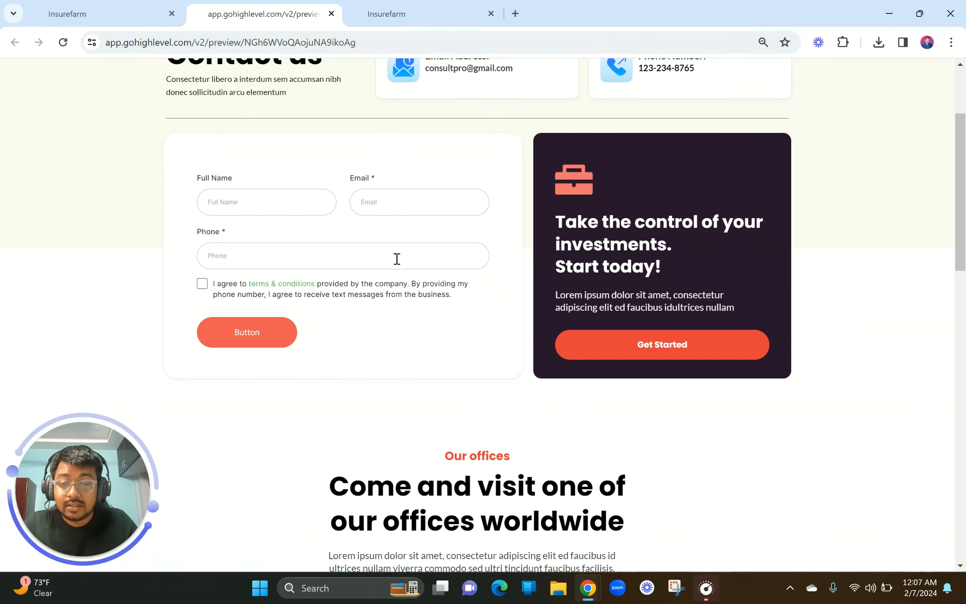
click(415, 9)
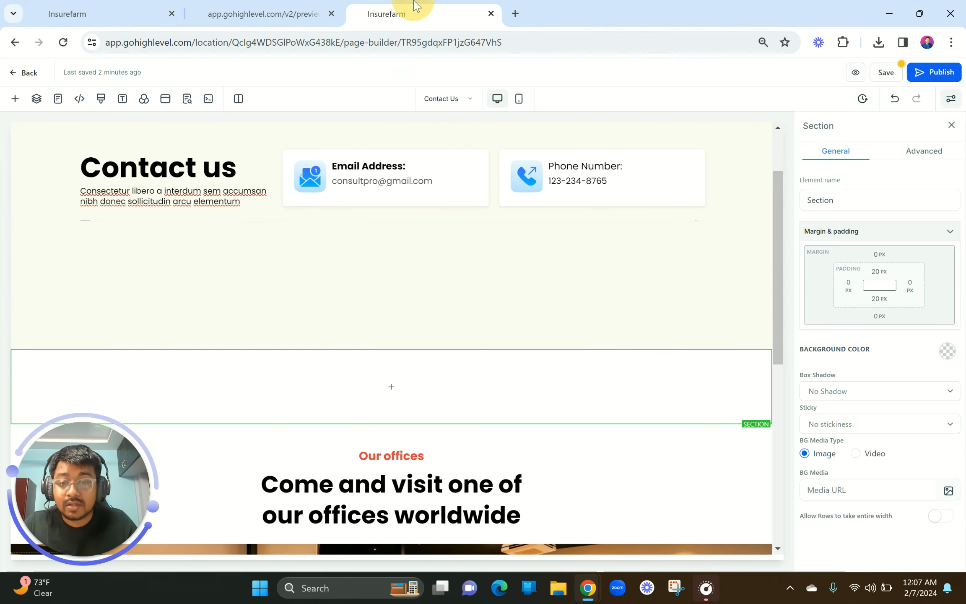
Step: Insert a two-column row in the new empty section and compare it with the form and call-to-action on the reference page
click(395, 387)
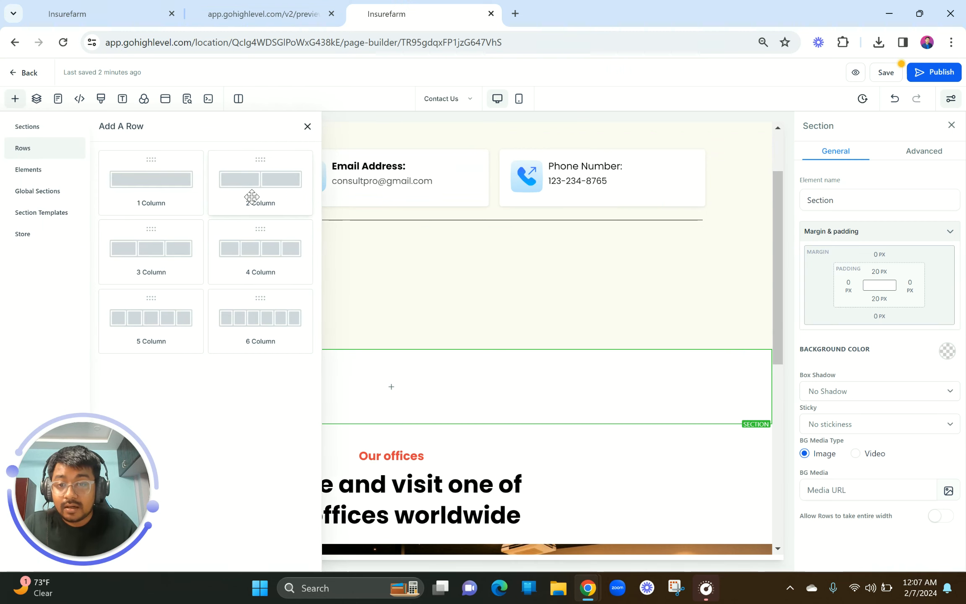
click(254, 198)
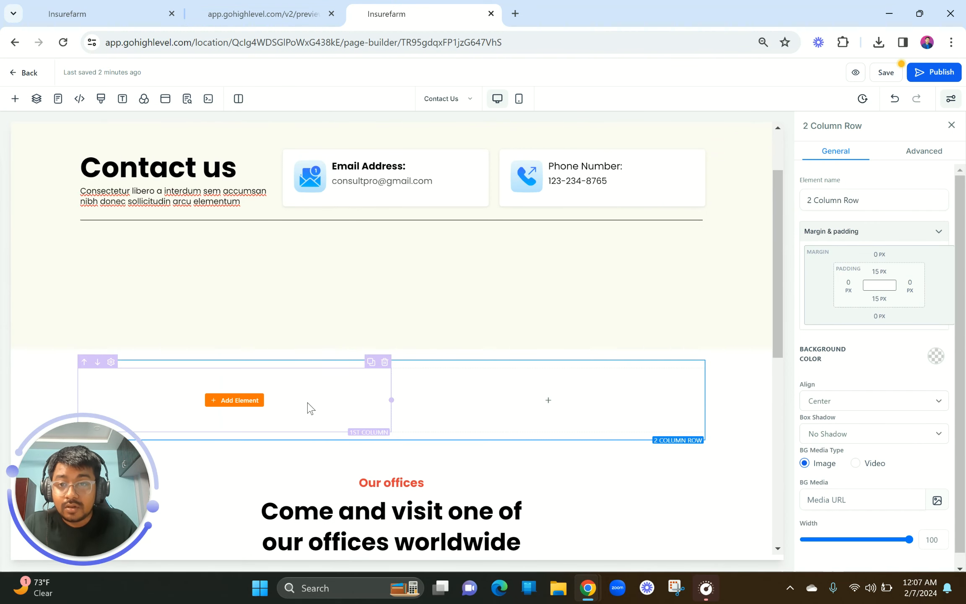
click(453, 400)
click(287, 13)
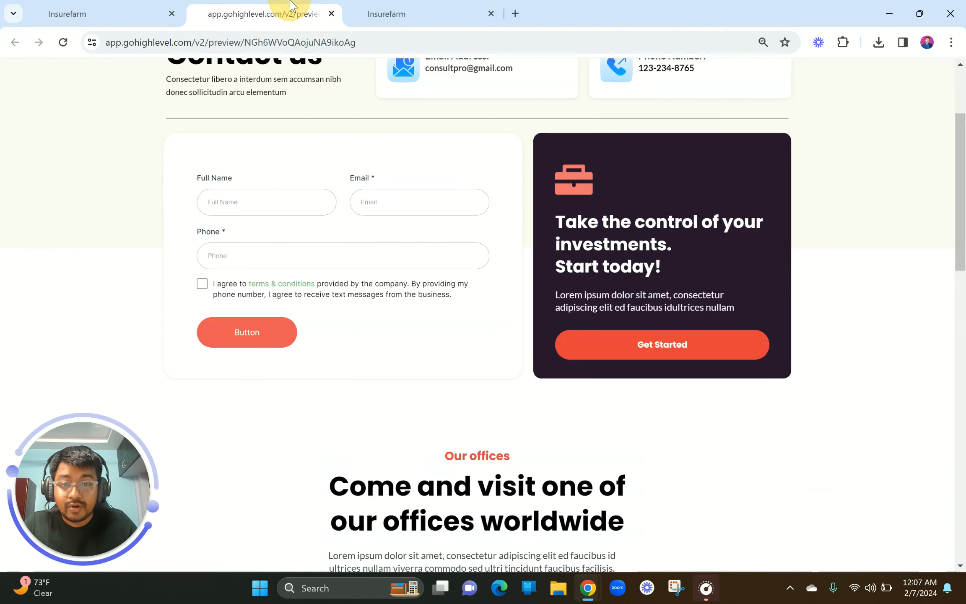
Step: Give the second column of the Contact Us page's empty row a dark purple background and a 20 px left margin
click(406, 13)
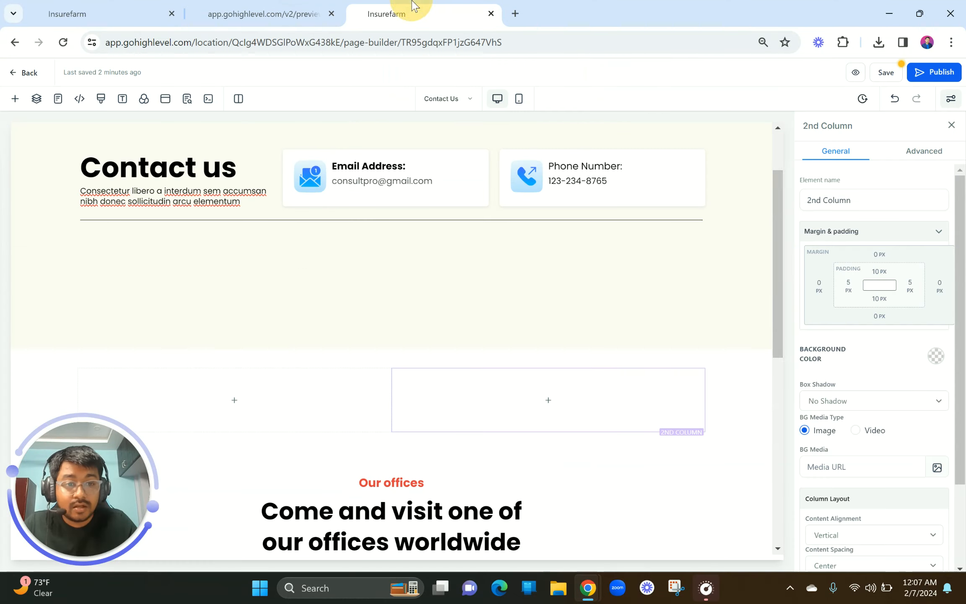
click(935, 357)
click(931, 430)
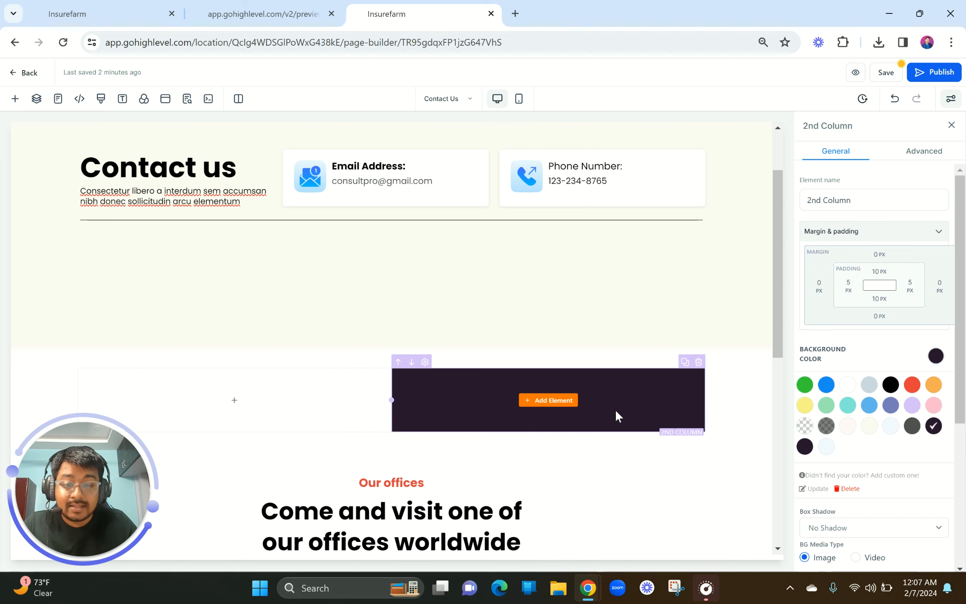
click(819, 284)
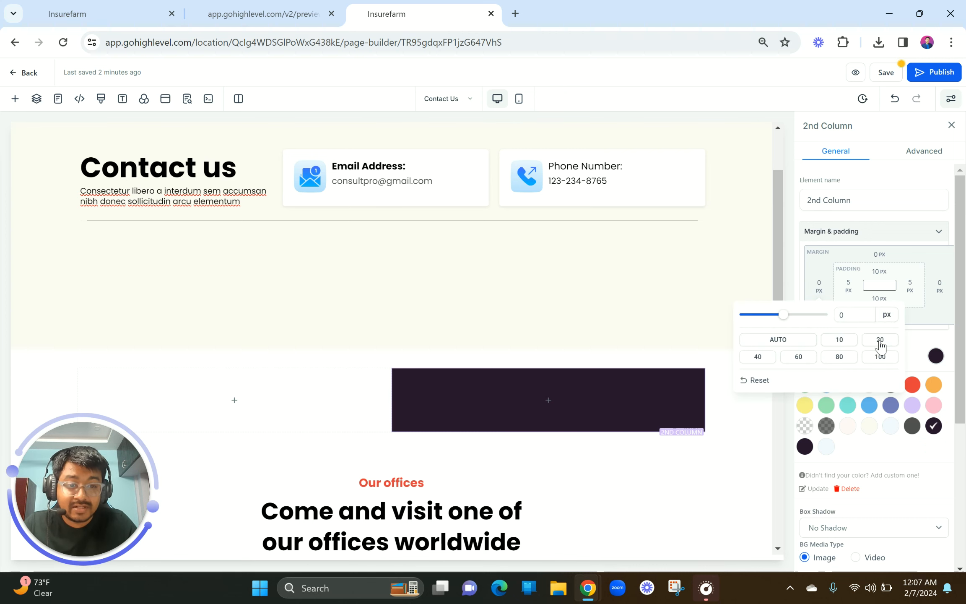
click(879, 340)
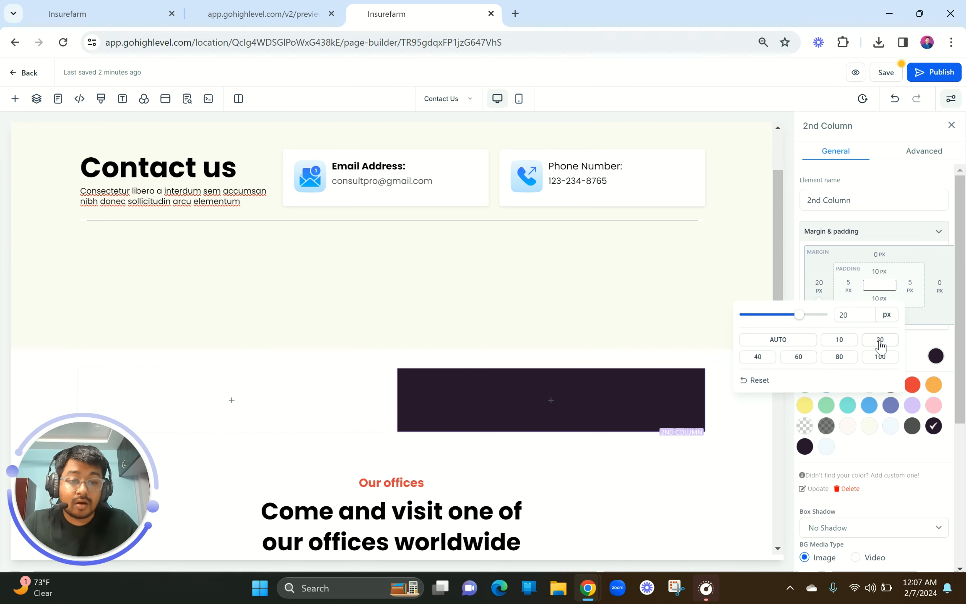
Step: Apply a full solid 1px border in dark purple to the second column, with a 10px border radius on all edges
click(924, 151)
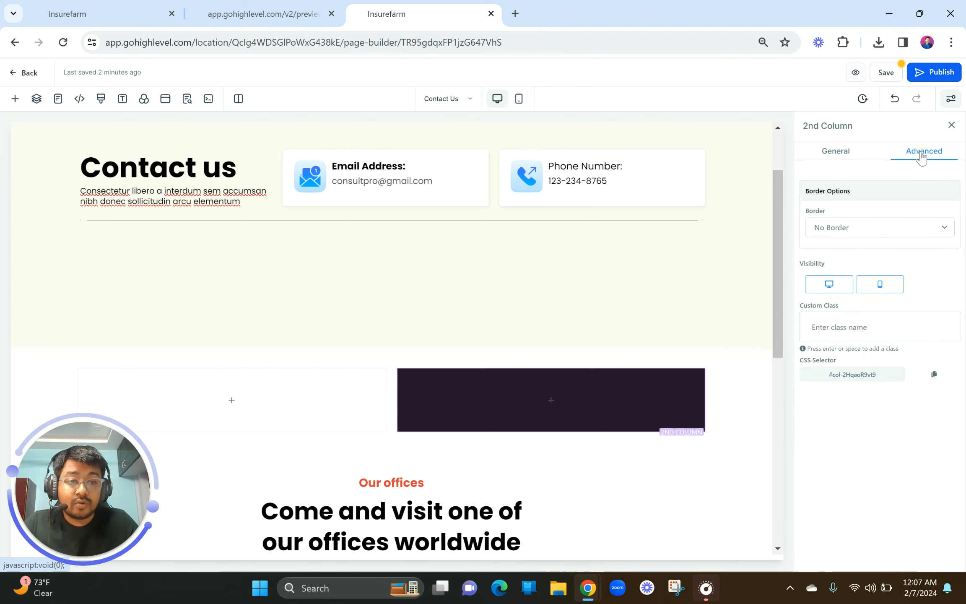
click(855, 226)
click(836, 253)
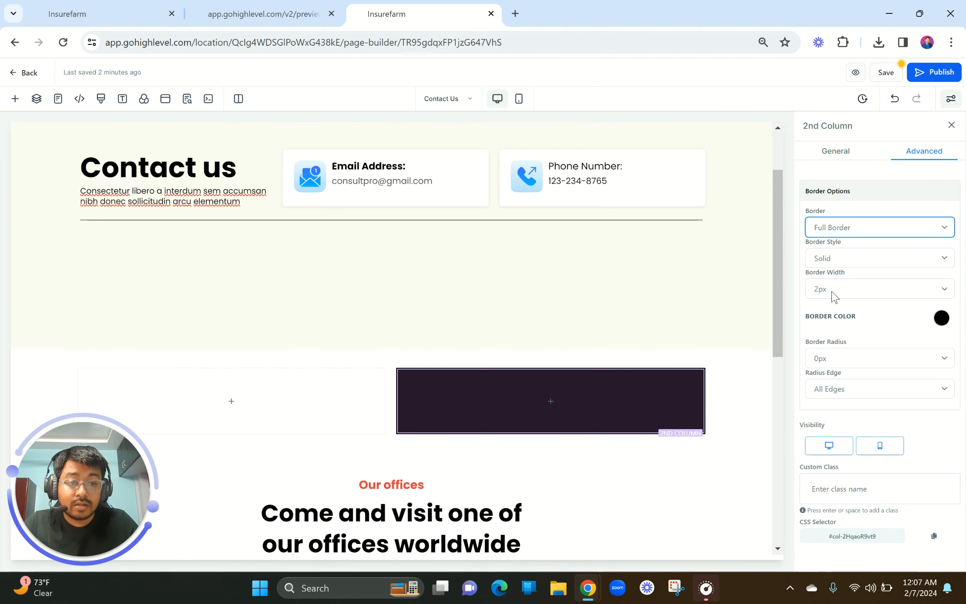
click(832, 294)
click(832, 306)
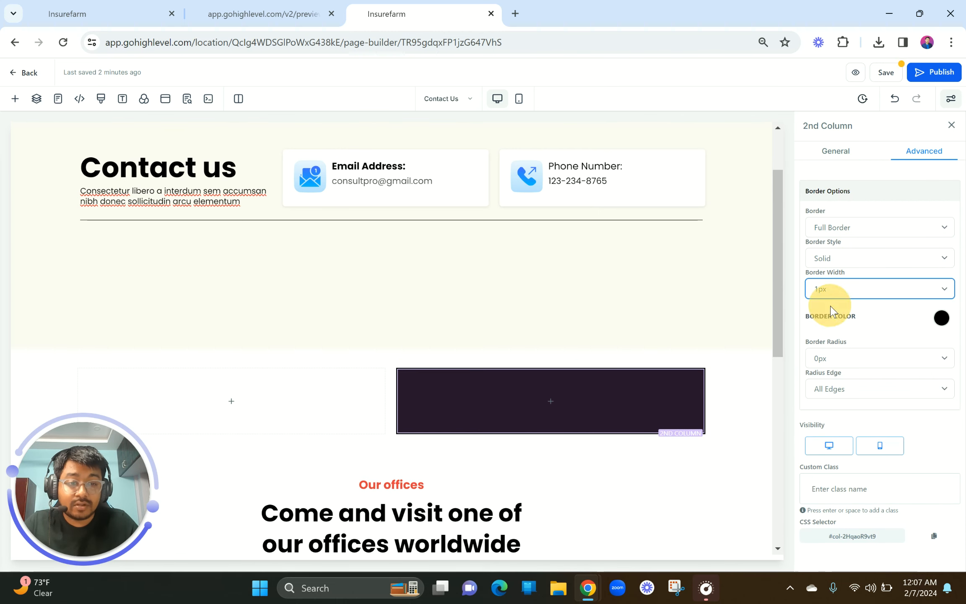
click(942, 319)
click(875, 403)
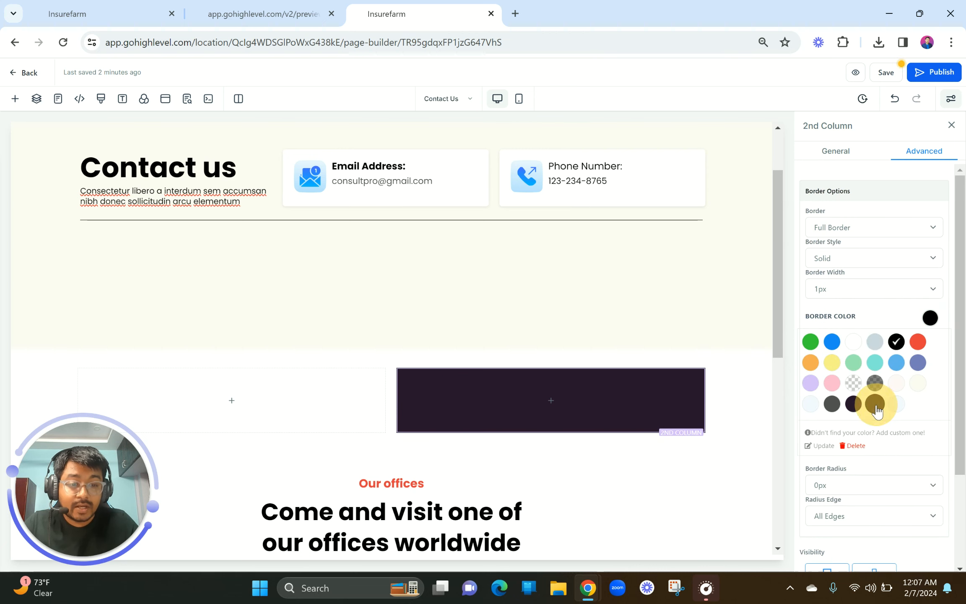
click(844, 493)
click(831, 398)
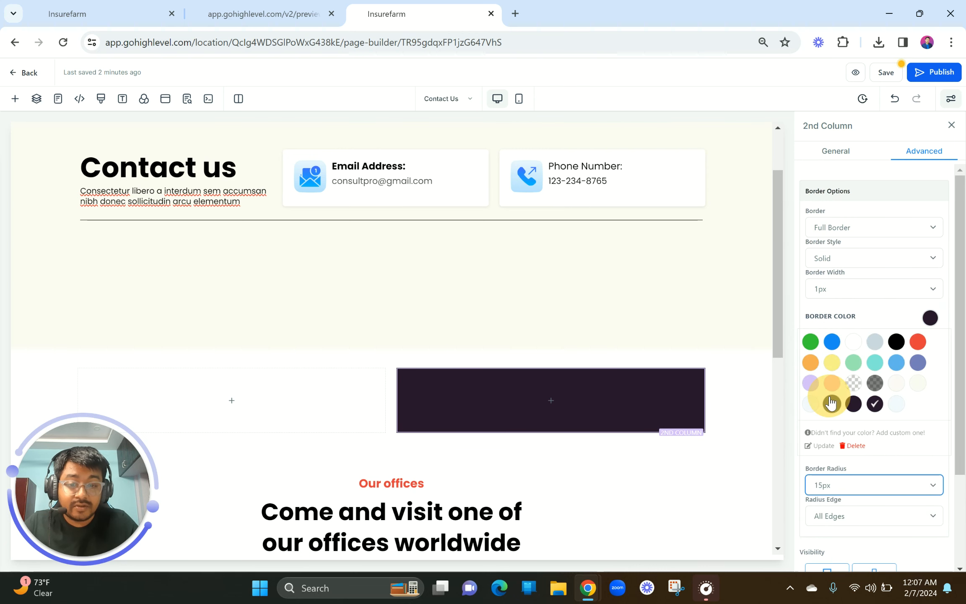
click(836, 486)
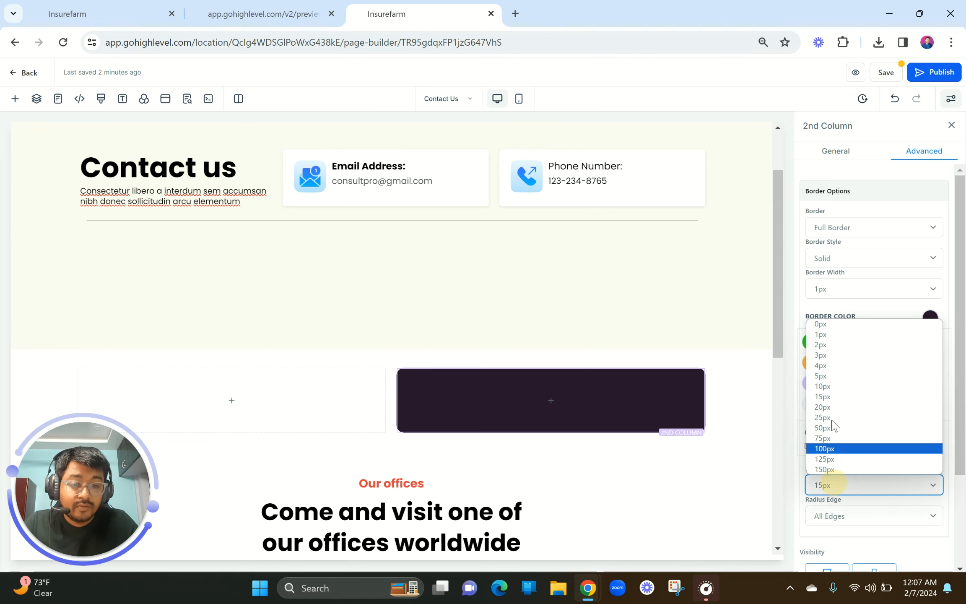
click(823, 386)
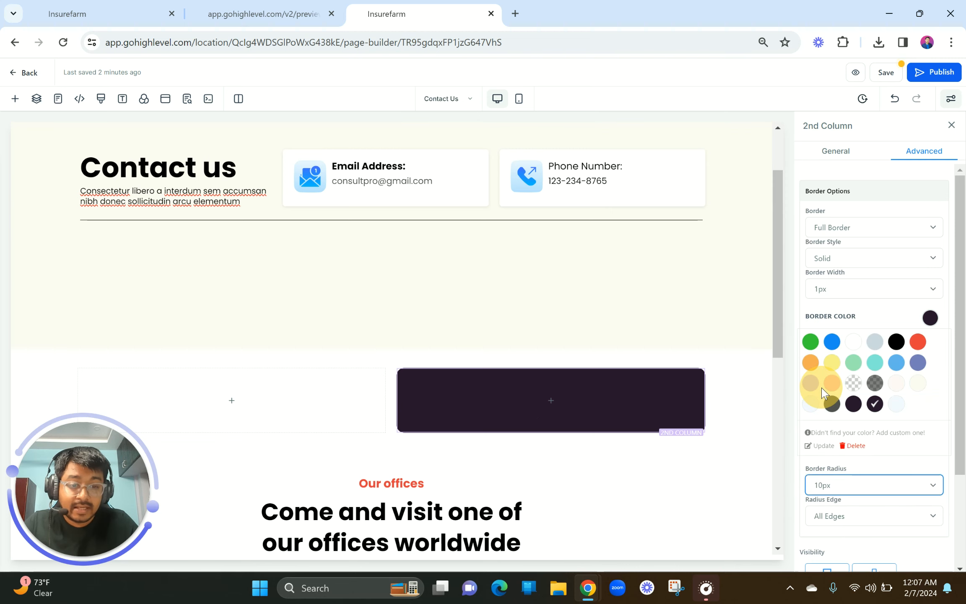
Step: Check the call-to-action card on the preview page, and add an image element to the dark second column
click(236, 10)
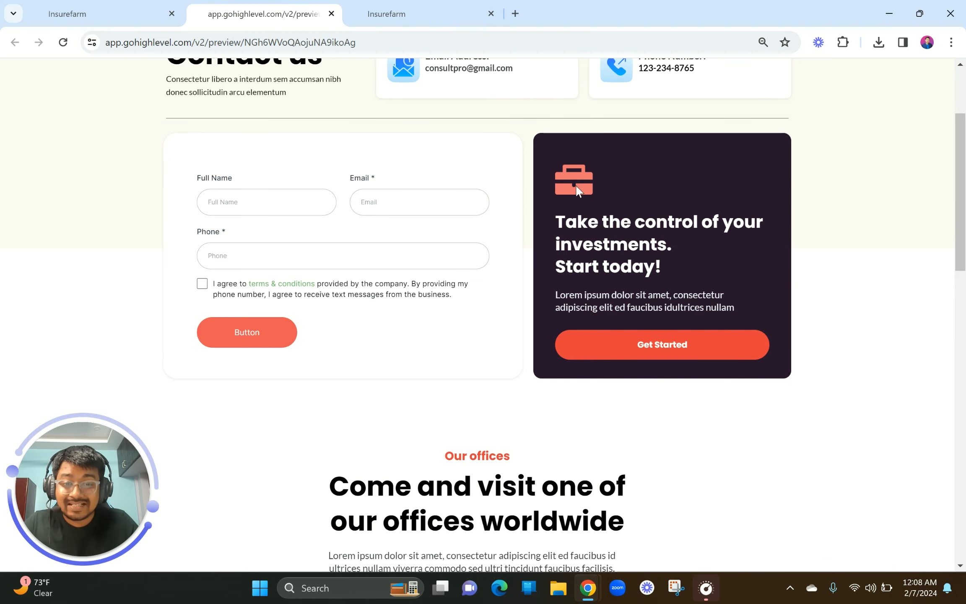
scroll(576, 185, up, 5)
scroll(576, 185, down, 5)
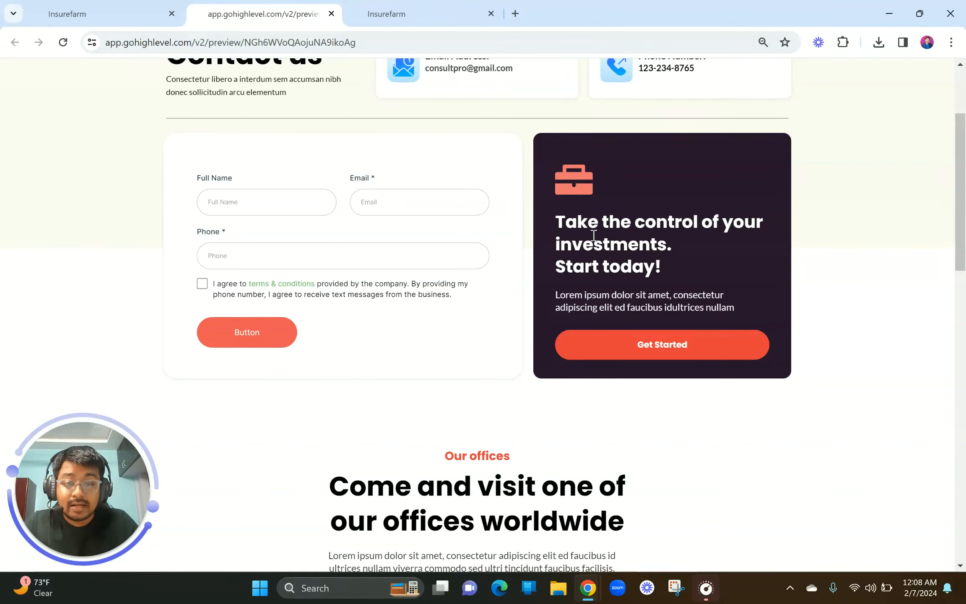
drag(558, 224, 755, 338)
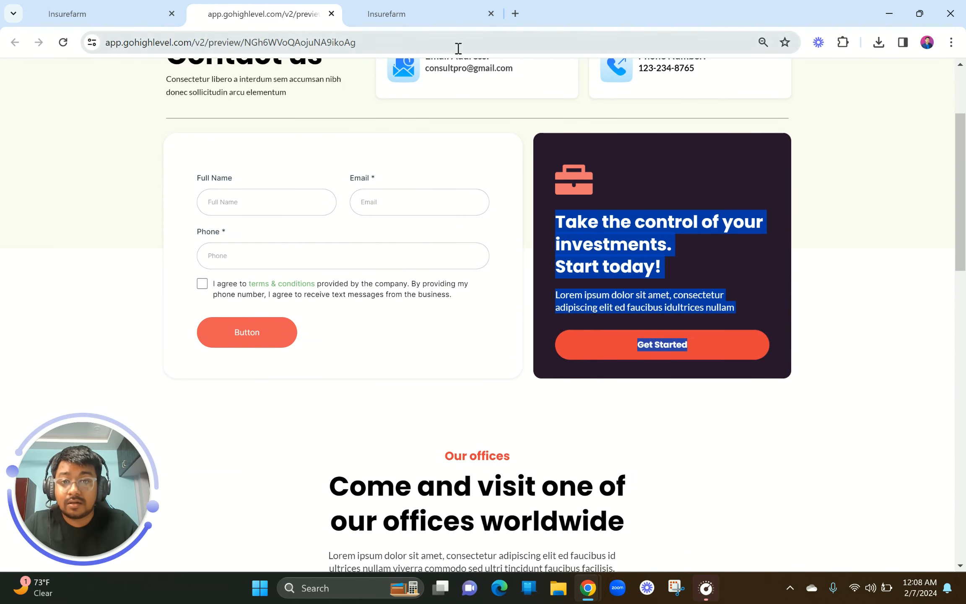
click(417, 13)
click(556, 402)
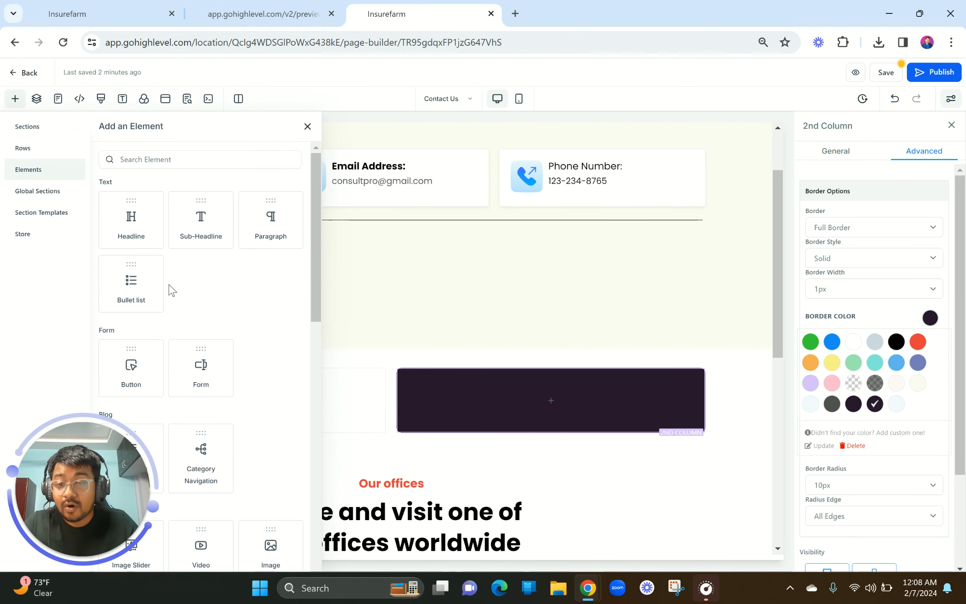
click(171, 159)
text(im)
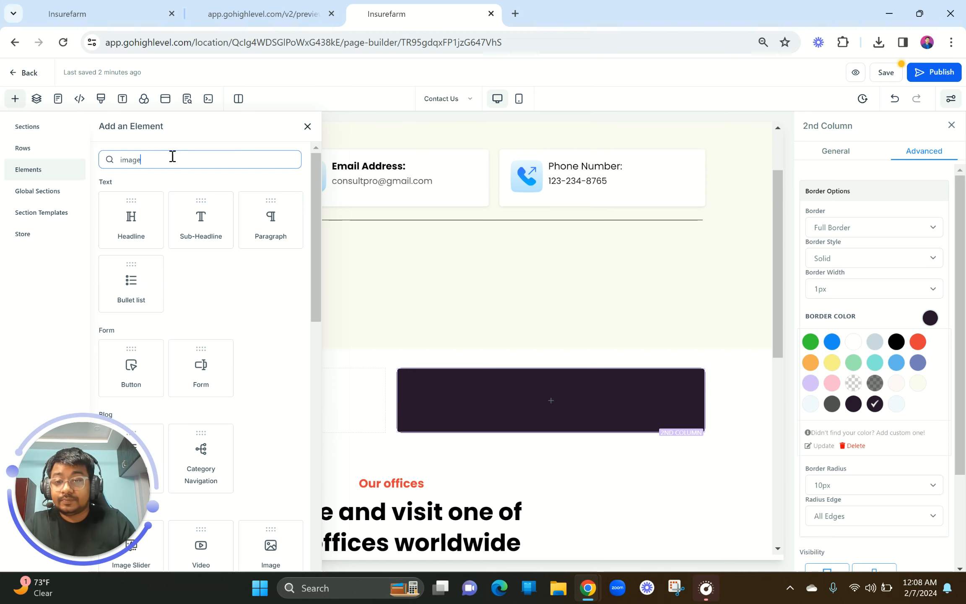
text(age)
scroll(240, 323, down, 5)
click(254, 276)
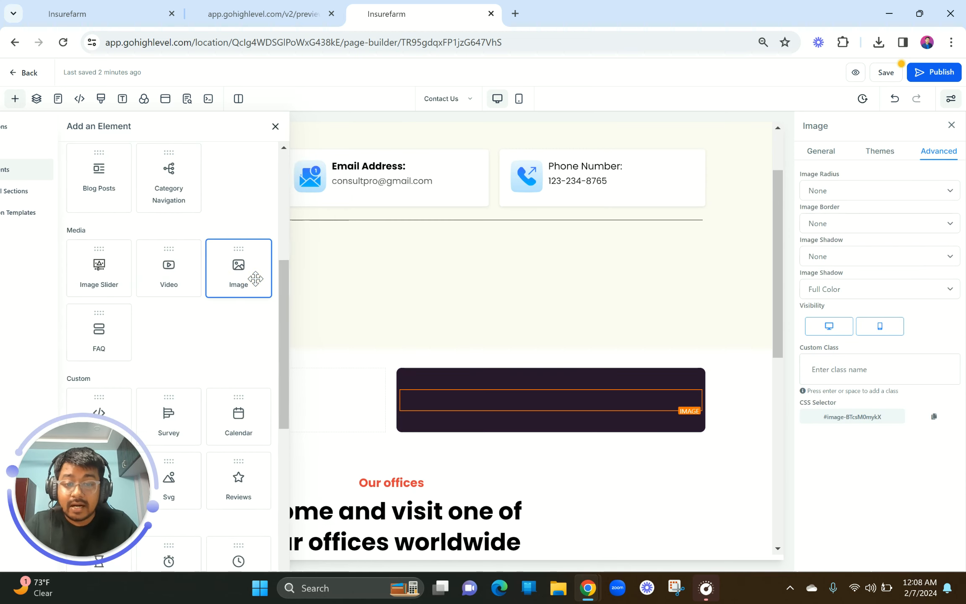
Step: Disable optimized loading for the new image, set its width to 70 px and align it left
click(822, 159)
scroll(871, 466, down, 5)
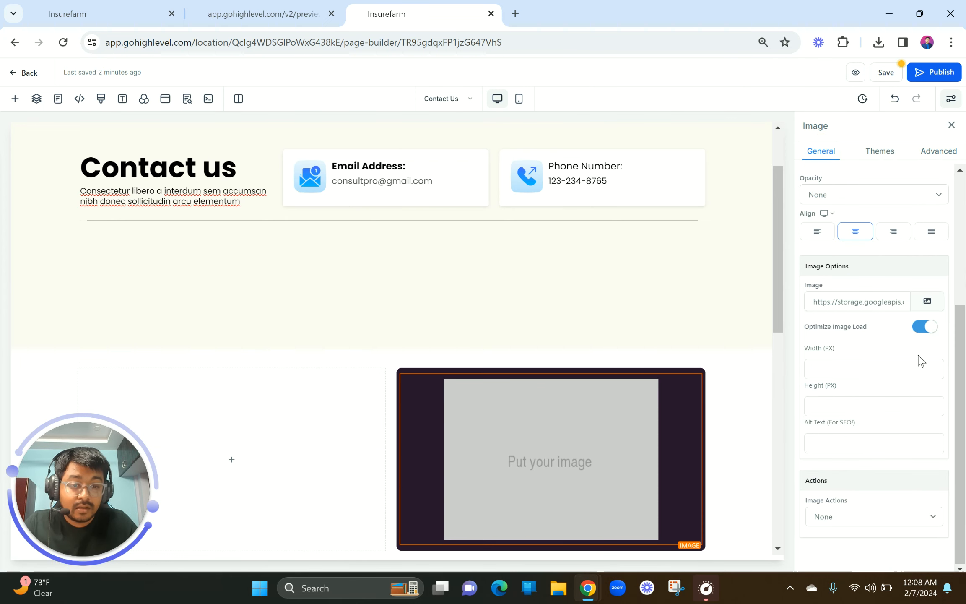
click(925, 327)
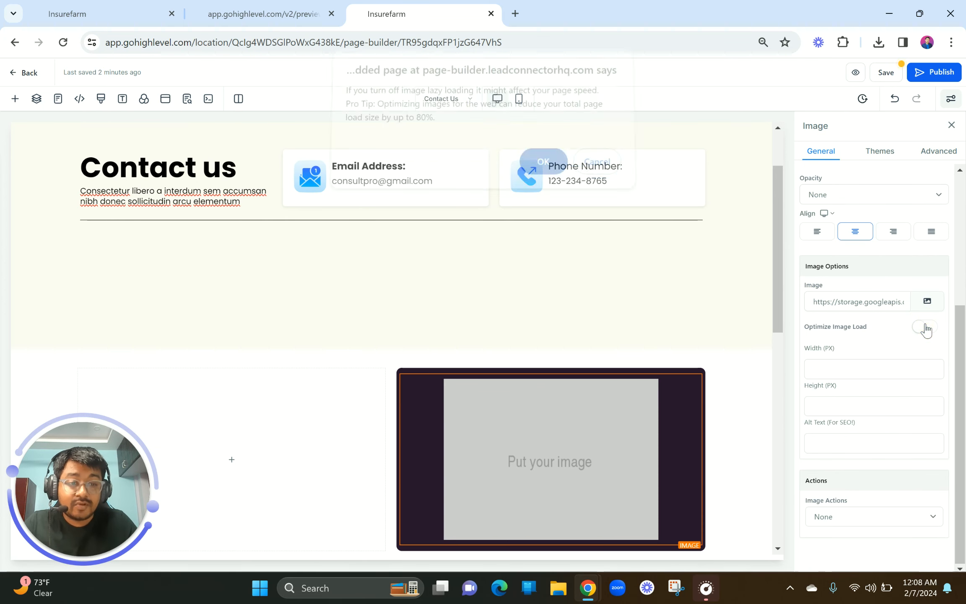
click(839, 373)
text(70)
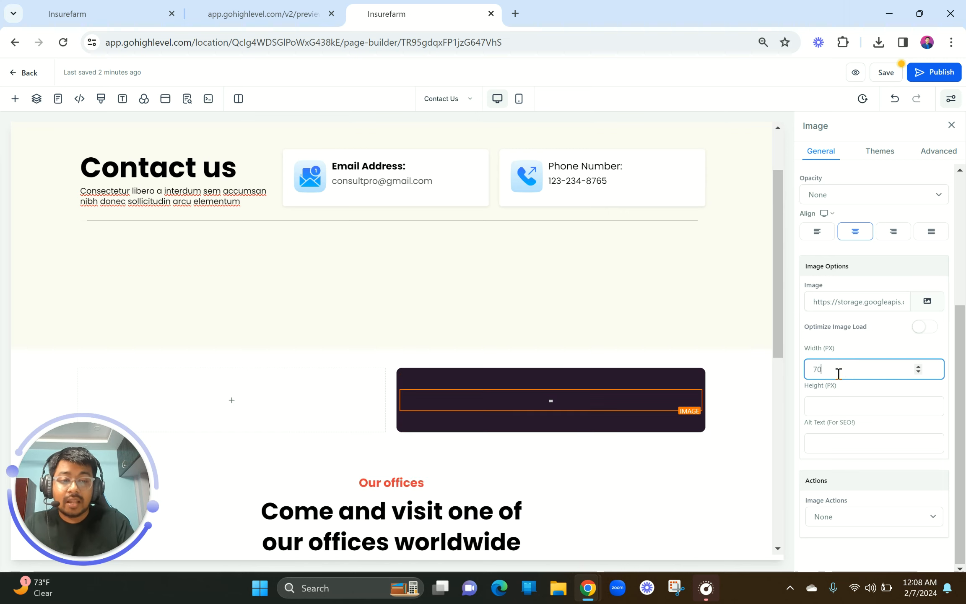
click(817, 231)
Step: Use the briefcase icon cb (22).svg from the Business > BUSS 1 media folder as the image source
click(928, 302)
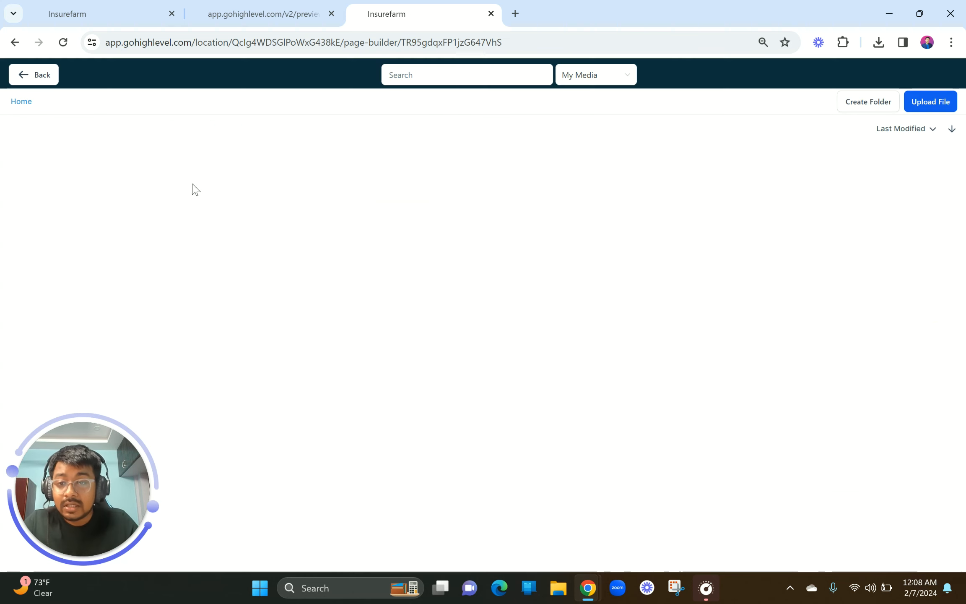
click(84, 170)
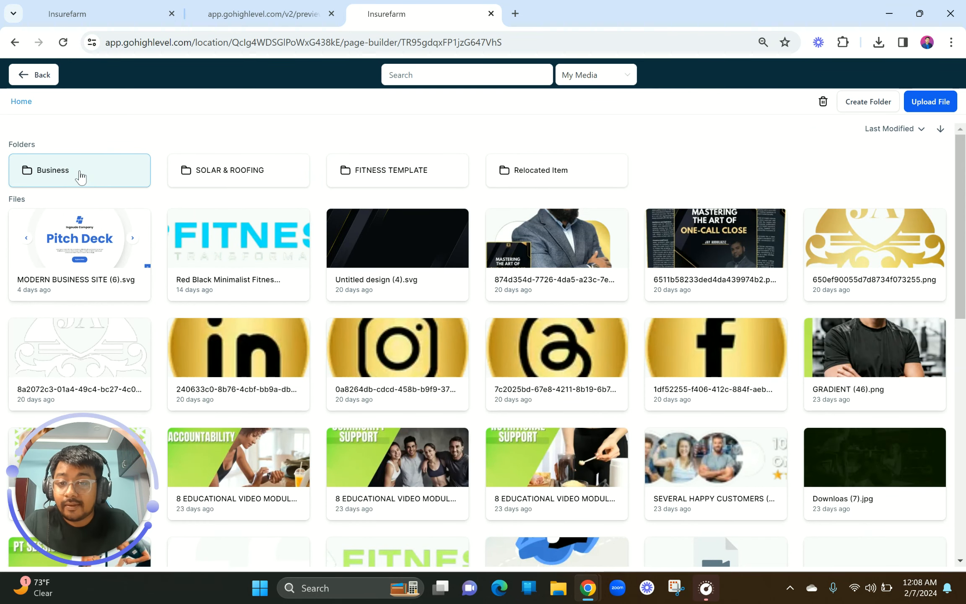
double_click(83, 172)
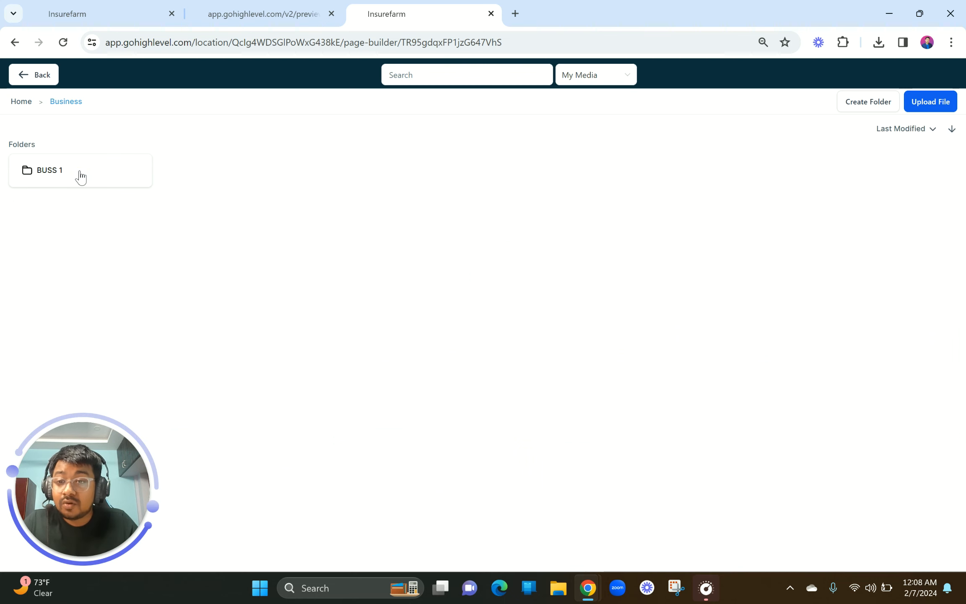
double_click(81, 177)
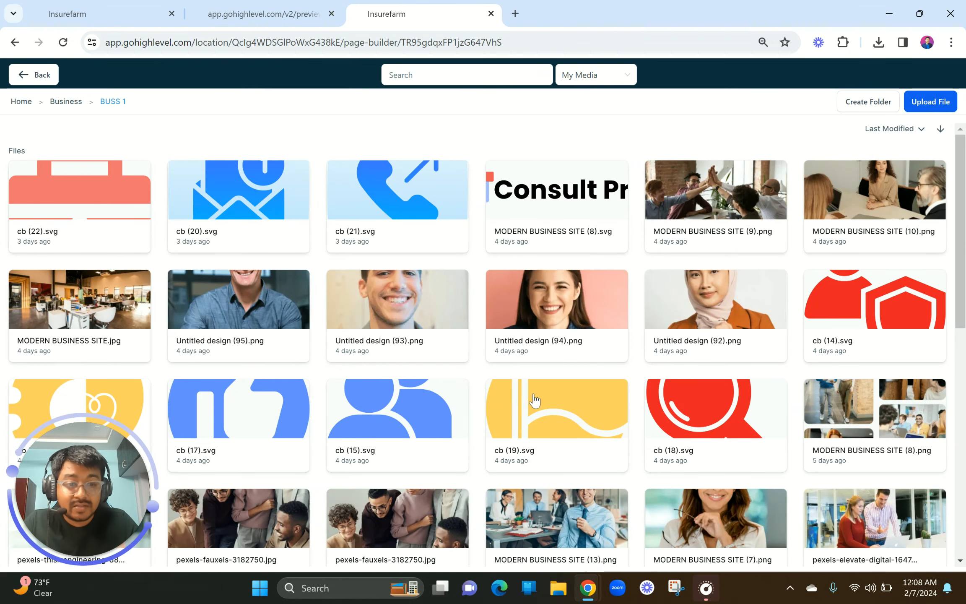
click(118, 187)
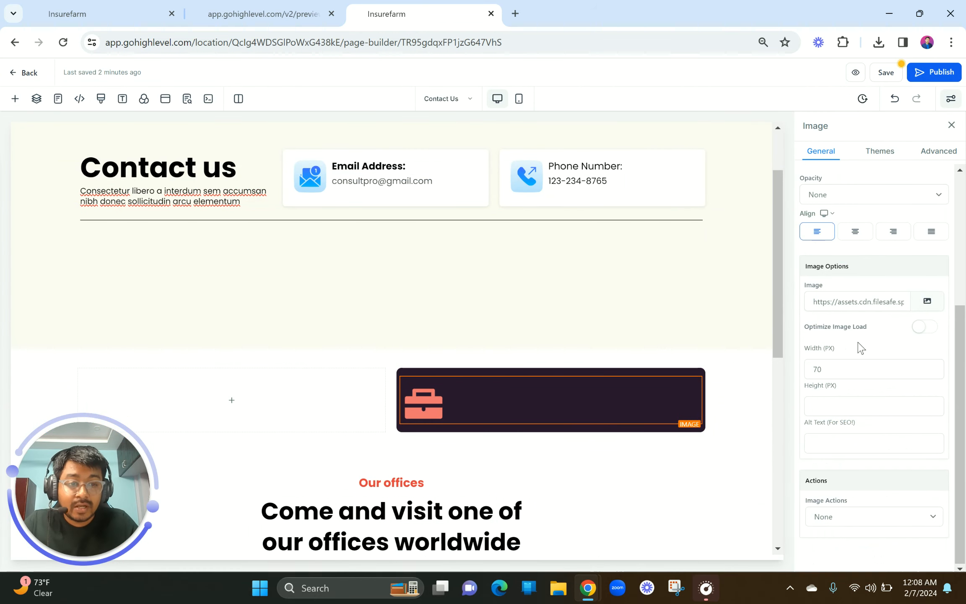
Step: Set the briefcase image's left padding to 40 px and compare it with the preview page's card
scroll(858, 345, up, 3)
scroll(860, 297, down, 1)
scroll(860, 296, down, 3)
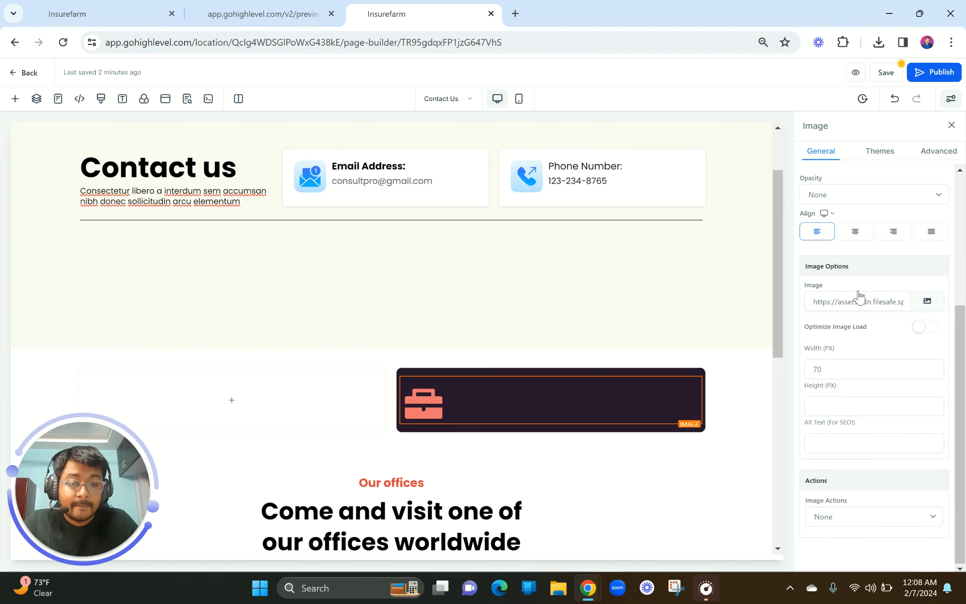
scroll(860, 297, up, 4)
click(847, 285)
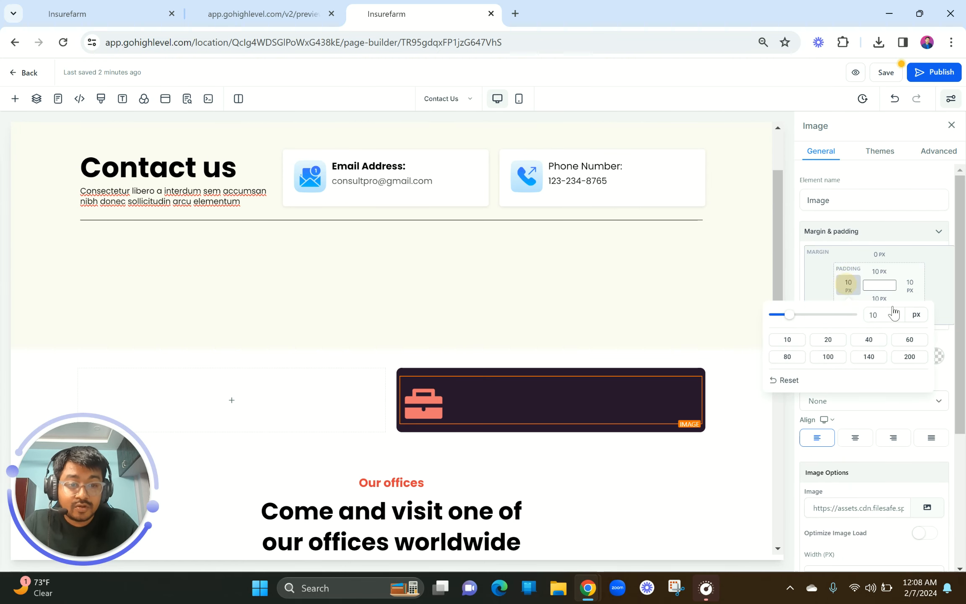
click(867, 341)
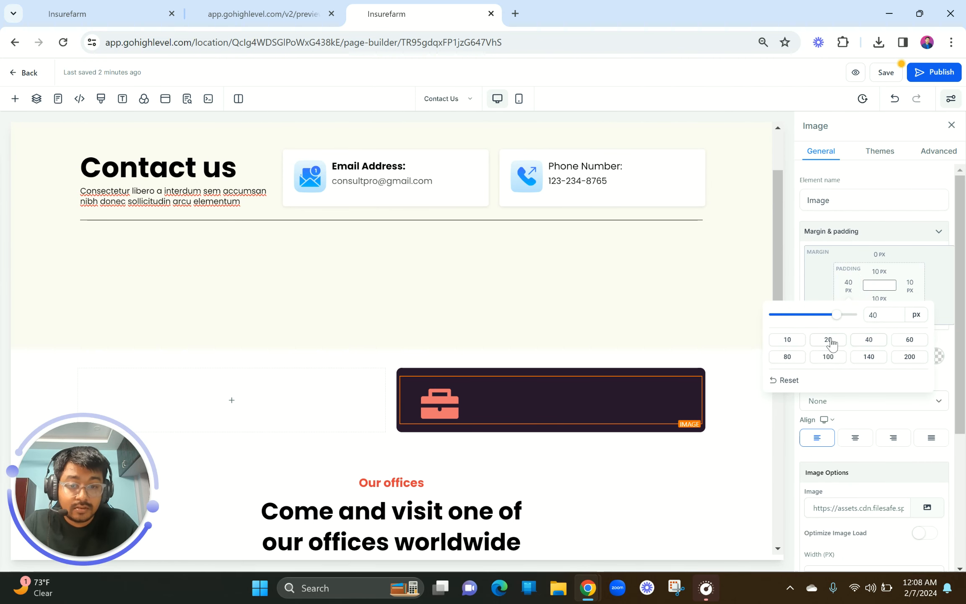
click(247, 10)
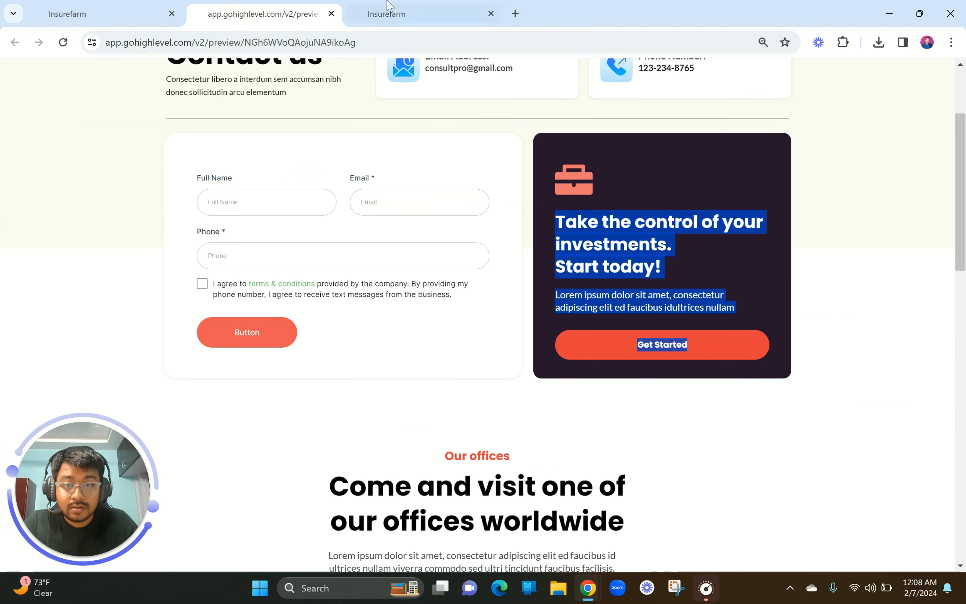
click(387, 5)
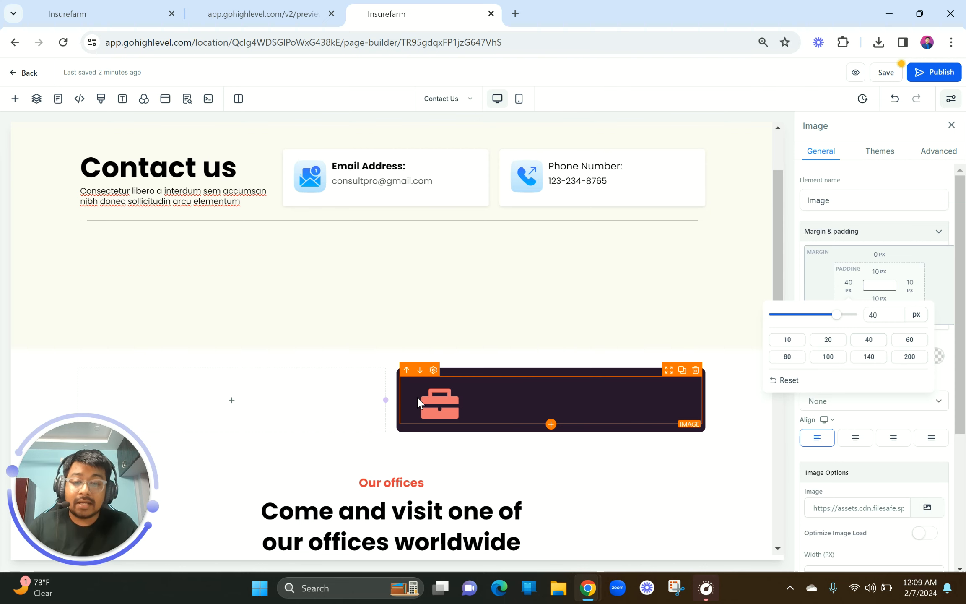
Step: Copy the headline "Take the control of your investments. Start today!" from the preview page and return to the page builder
click(289, 14)
click(591, 237)
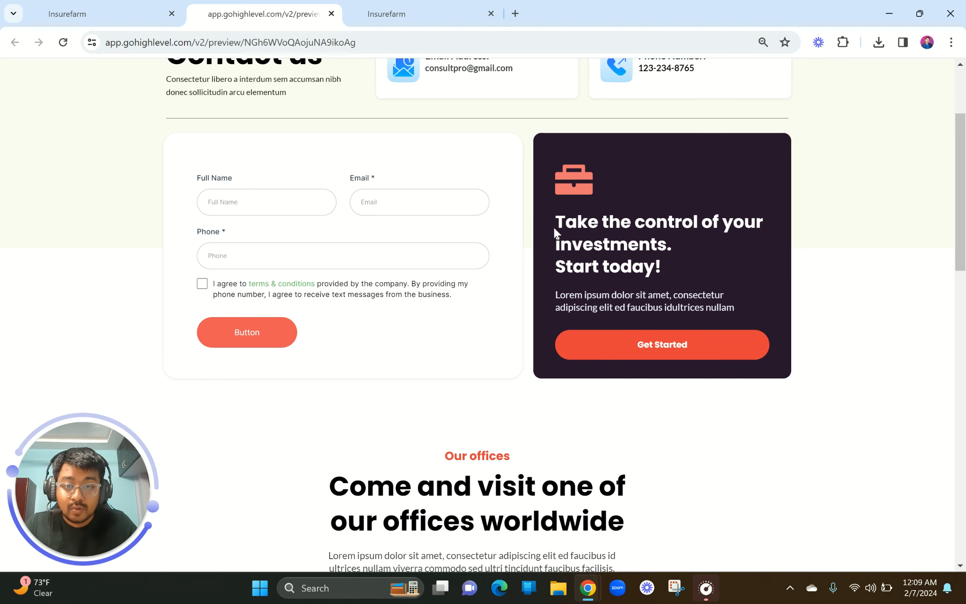
drag(554, 232, 669, 263)
key(ctrl+c)
click(439, 9)
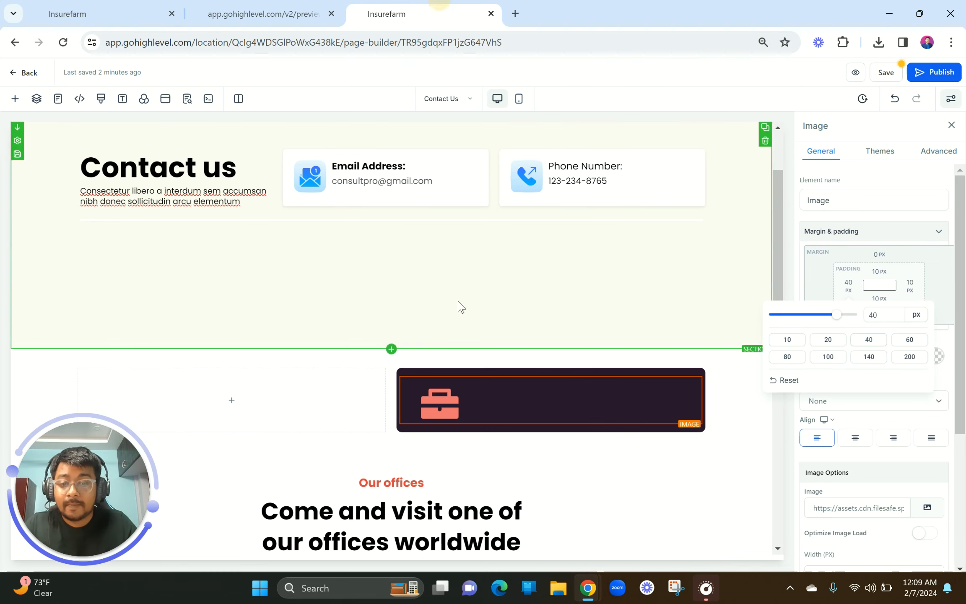
Step: Add a headline element below the briefcase image and replace its text with the copied headline, without the blank line above it
click(551, 425)
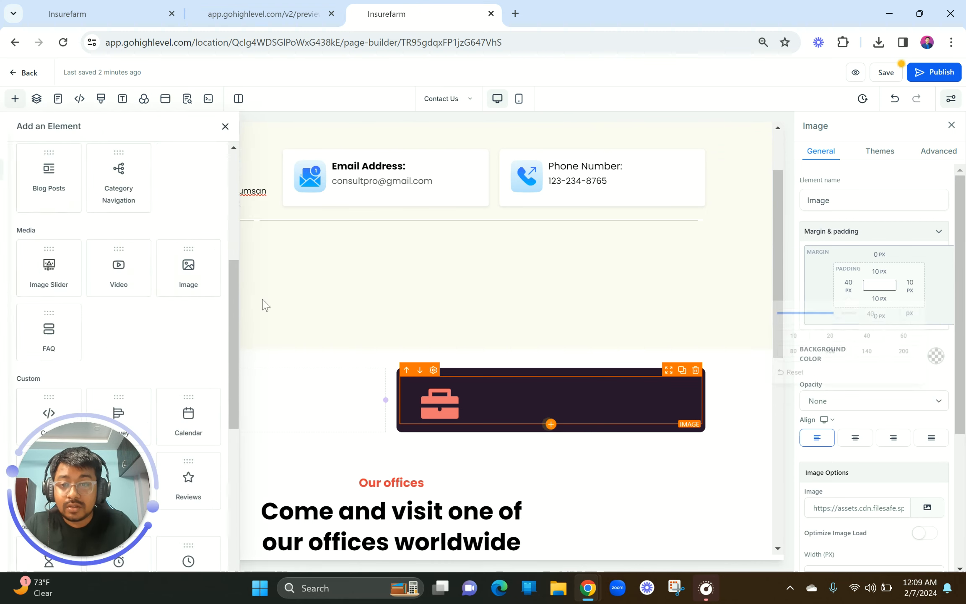
scroll(145, 218, up, 5)
drag(145, 218, 468, 401)
triple_click(470, 427)
key(ctrl+v)
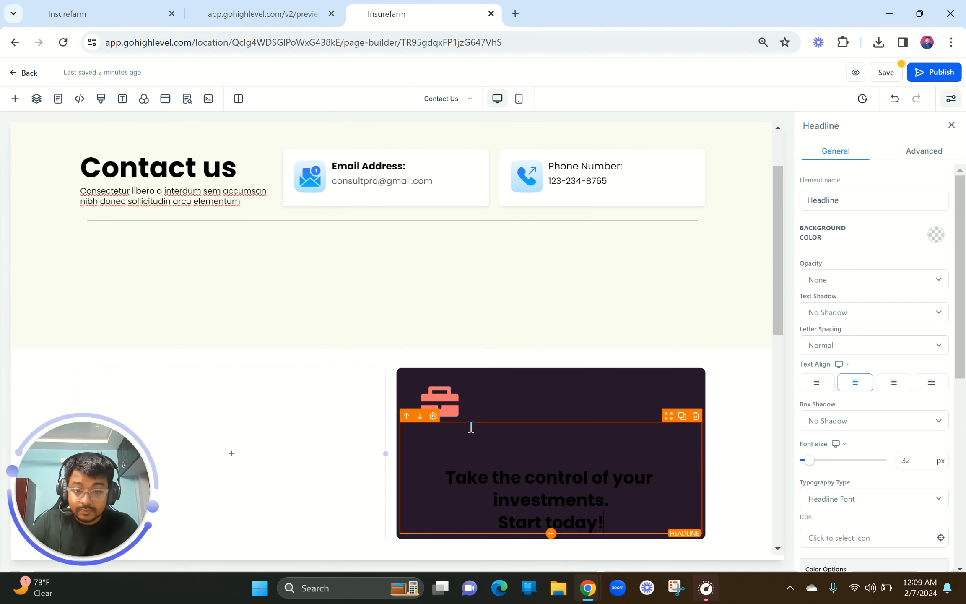
click(442, 469)
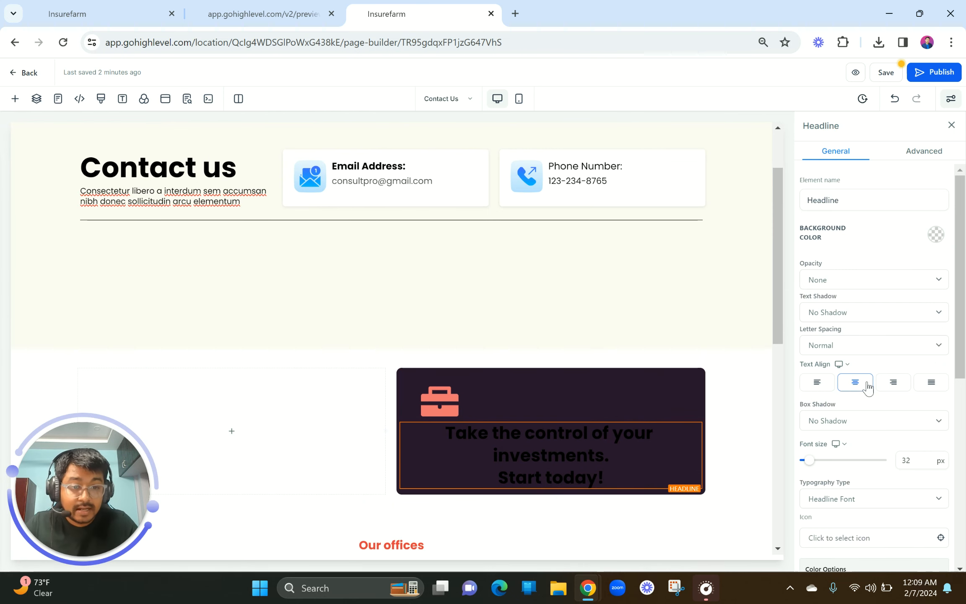
Step: Left-align the headline, compare it with the preview page's card, and set its bold text color to white
click(825, 384)
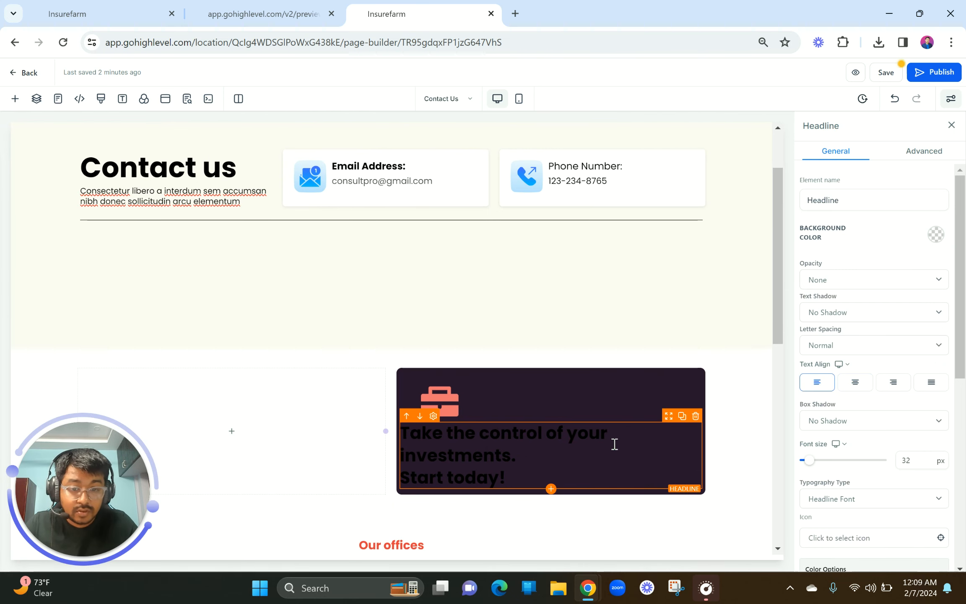
click(304, 12)
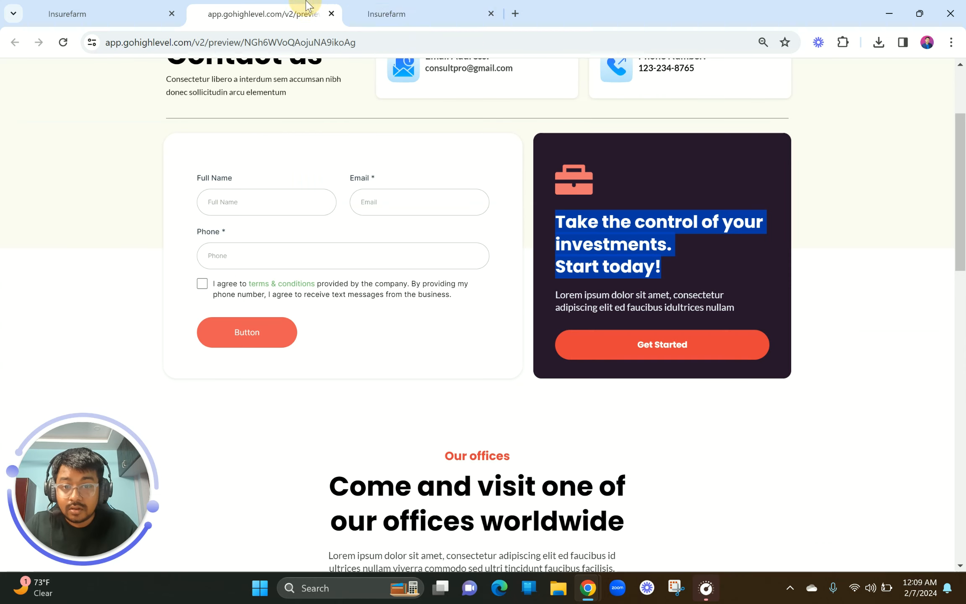
click(415, 7)
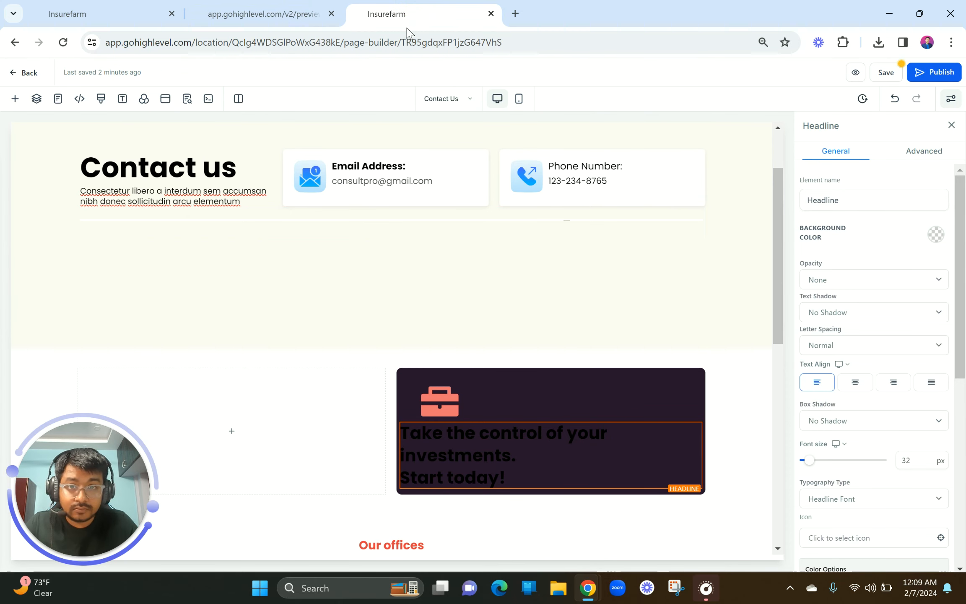
scroll(893, 411, down, 5)
scroll(895, 411, down, 1)
click(931, 364)
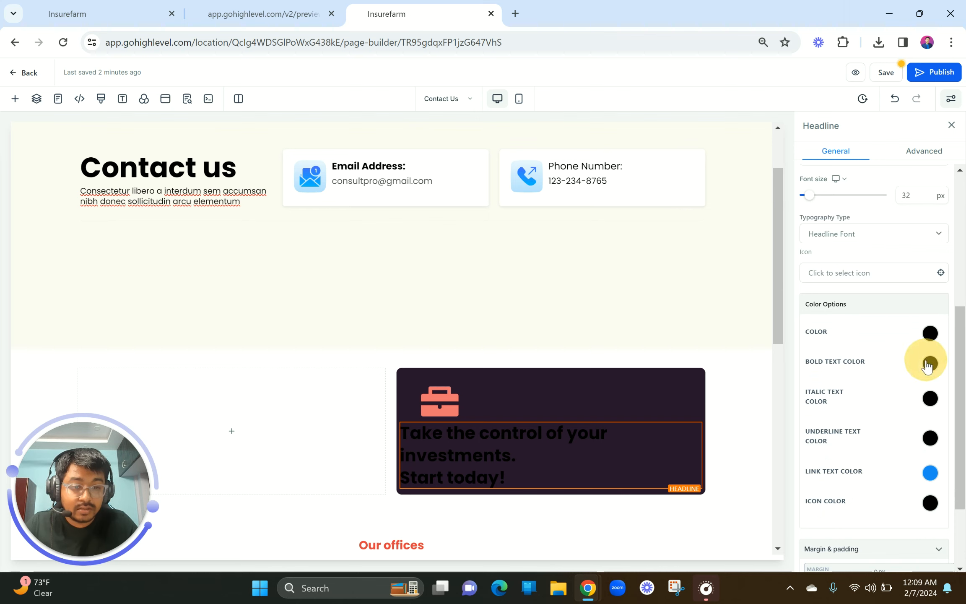
click(850, 390)
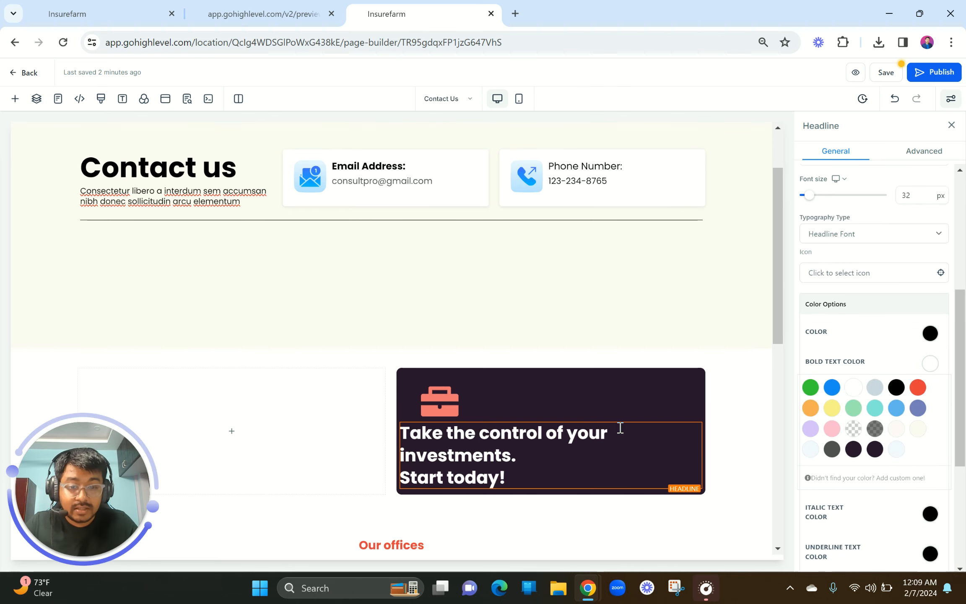
Step: Set the headline's left padding to 40 px and check the font details of the preview page's card headline
scroll(957, 261, up, 6)
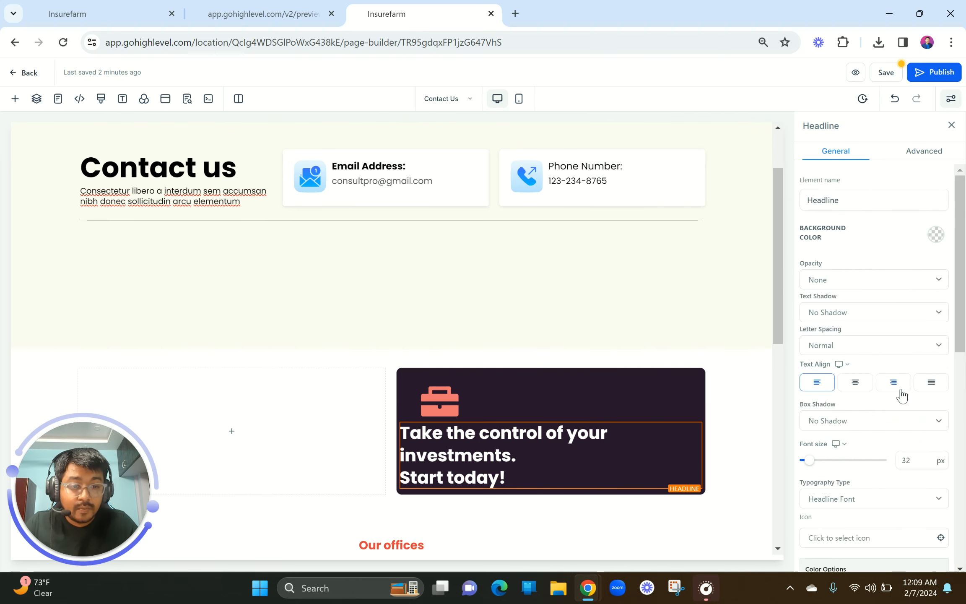
scroll(901, 395, down, 10)
click(847, 493)
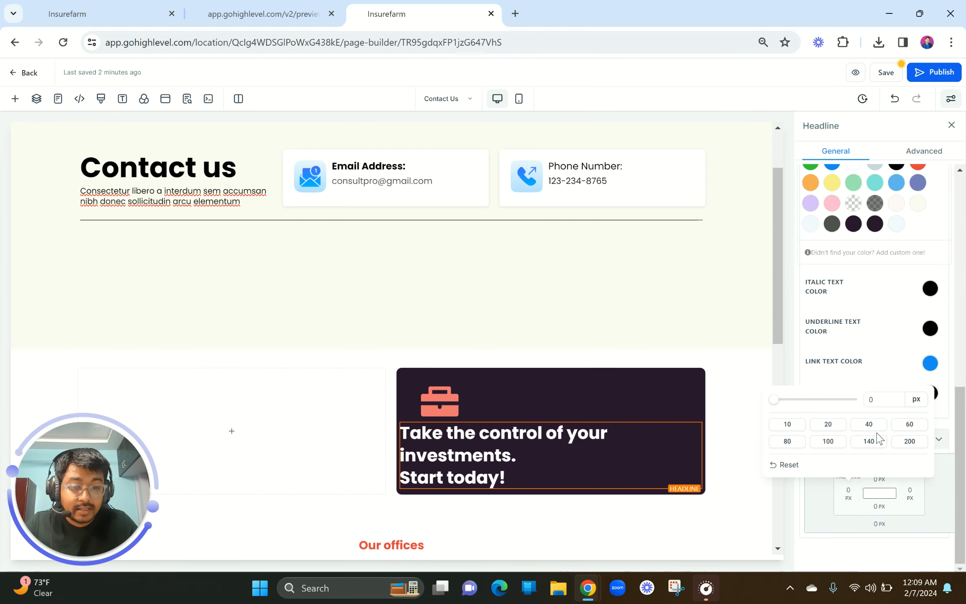
click(241, 6)
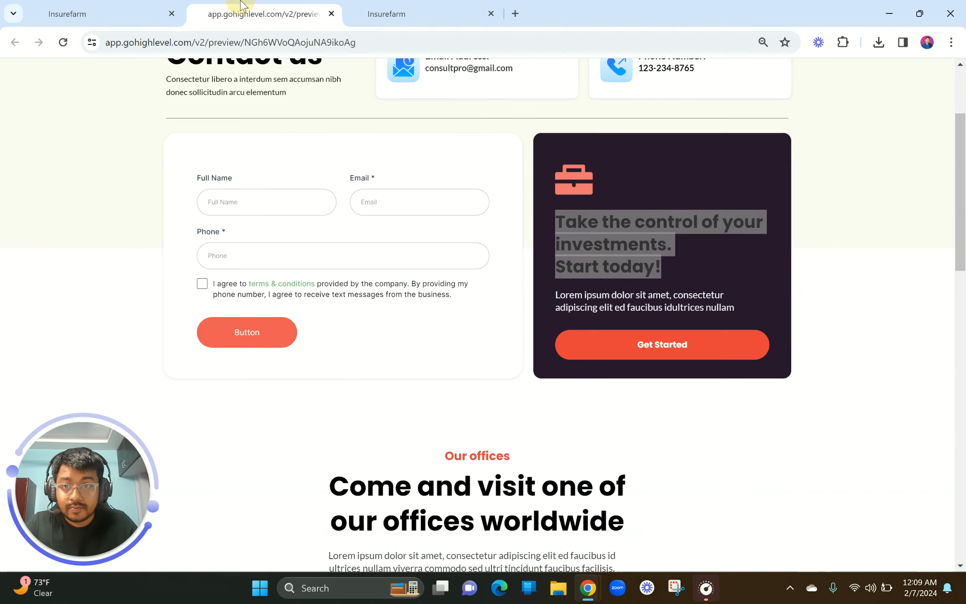
right_click(610, 232)
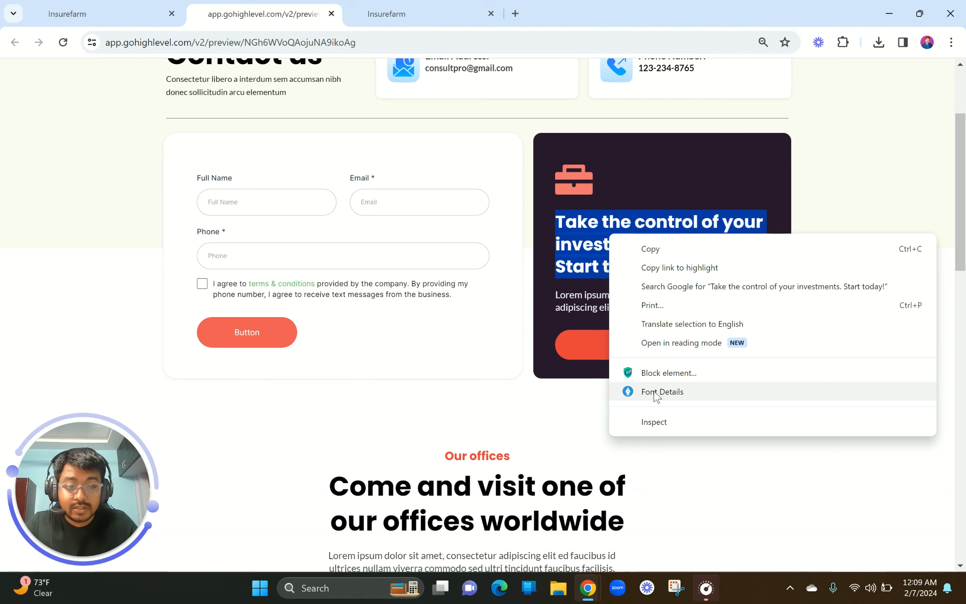
click(657, 391)
click(385, 14)
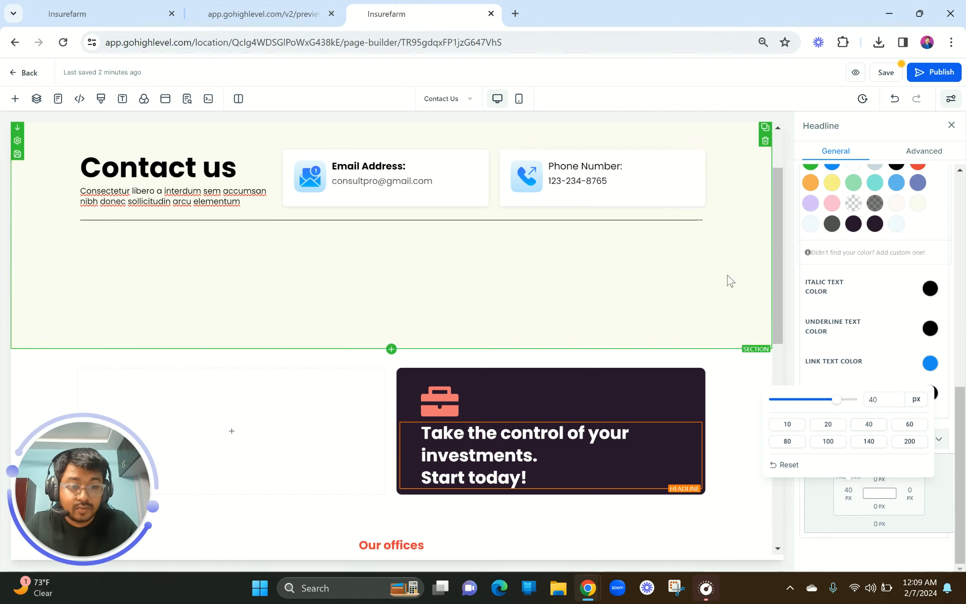
scroll(884, 302, up, 8)
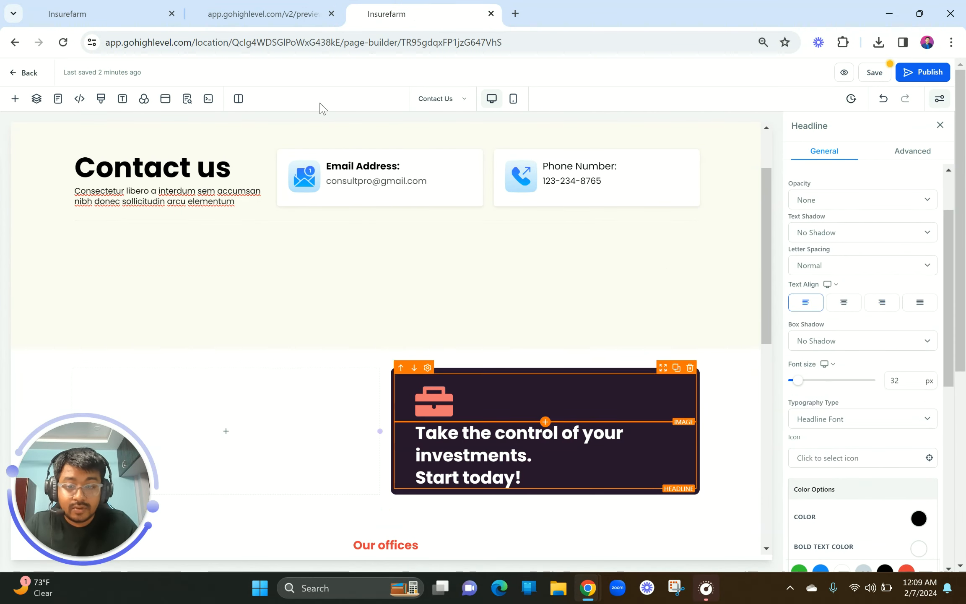
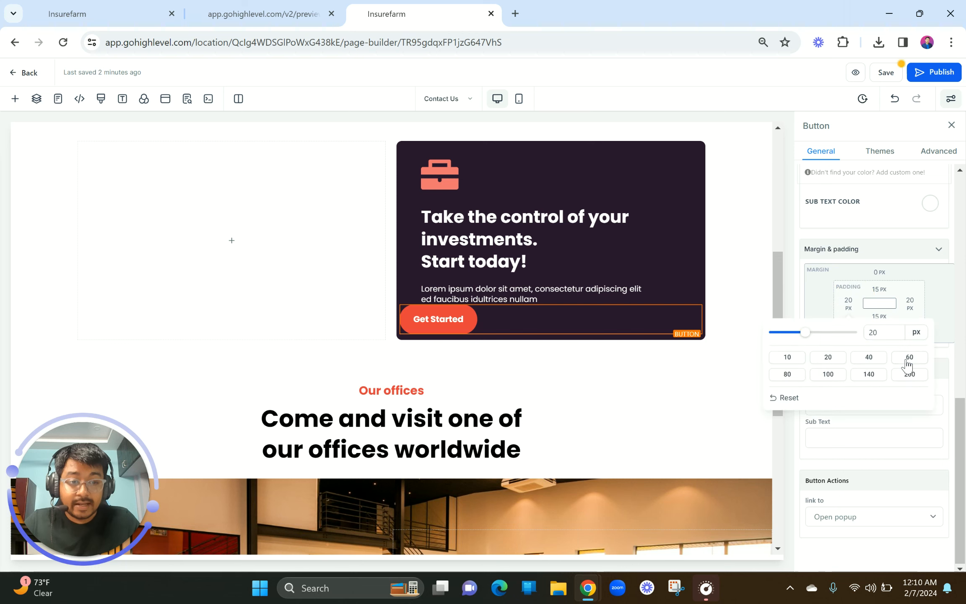
Step: Try a 200 px left padding on the Get Started button and return it to 20 px
click(910, 374)
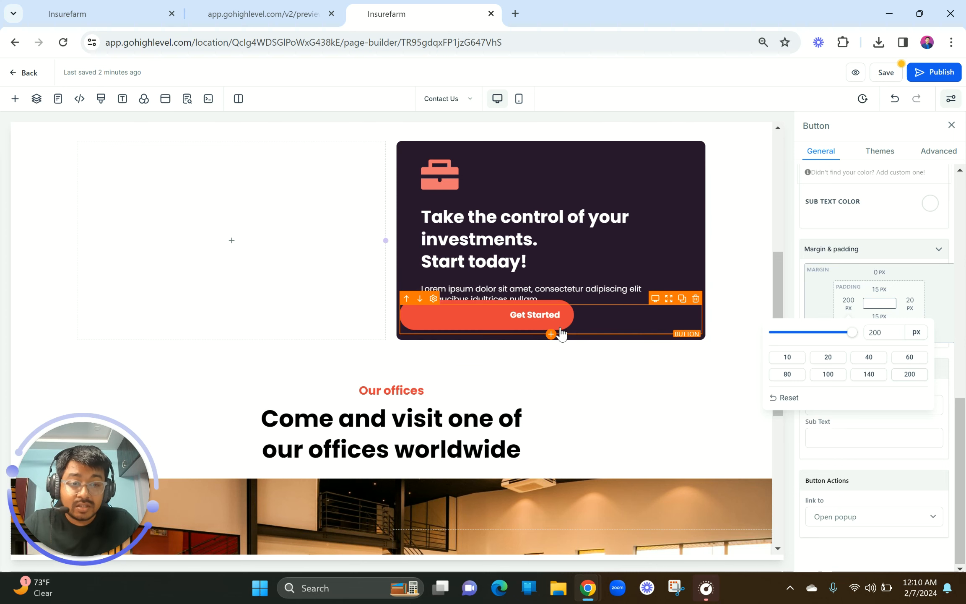
click(827, 357)
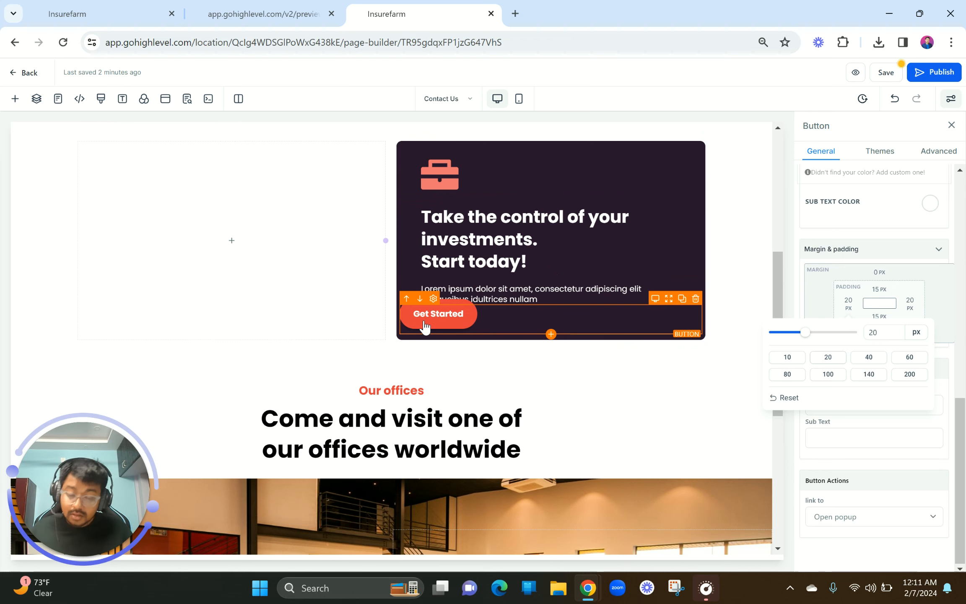
Step: Set the left and right padding of the second column's dark card to 40 px each
click(545, 143)
scroll(878, 244, up, 2)
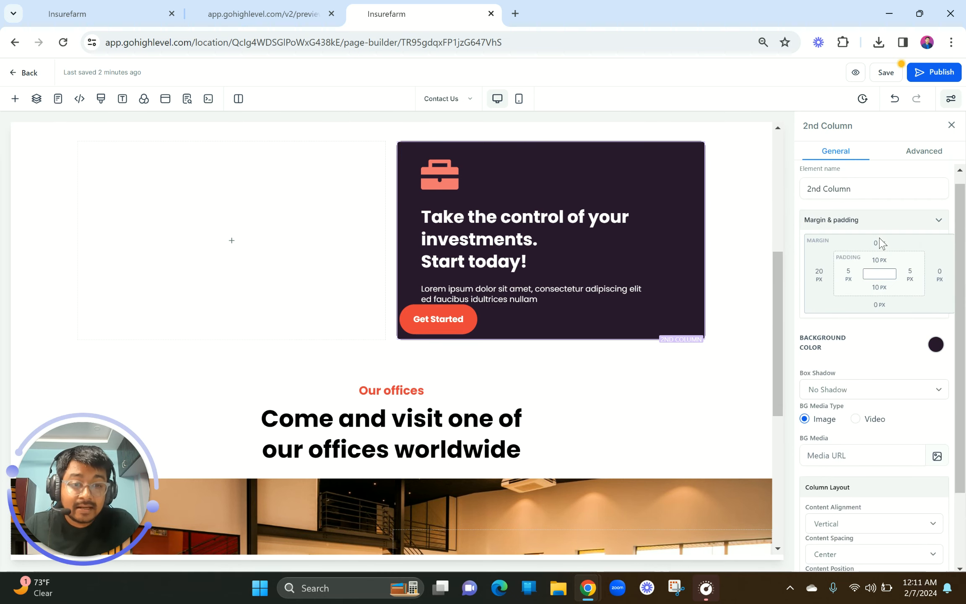
click(849, 275)
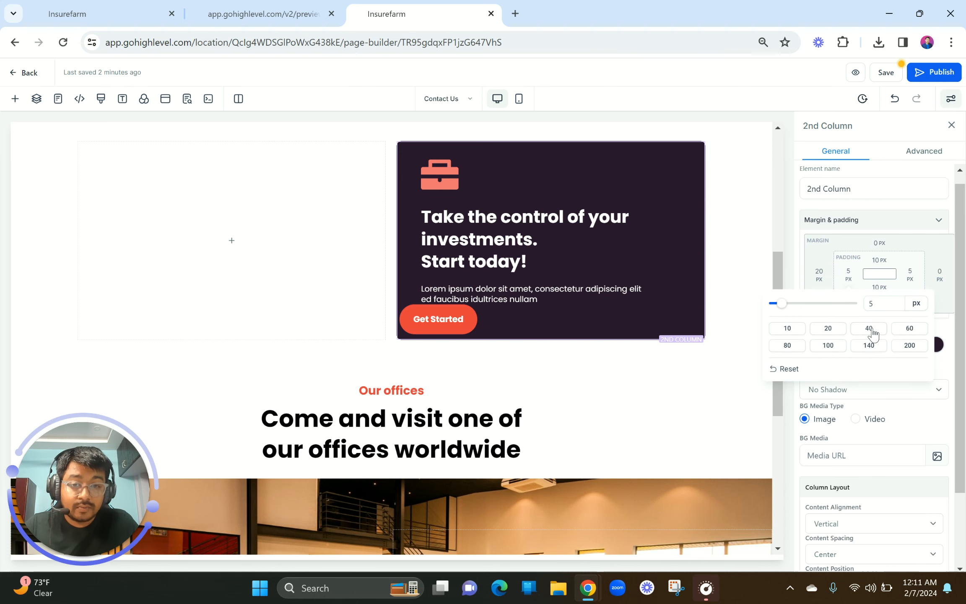
click(869, 328)
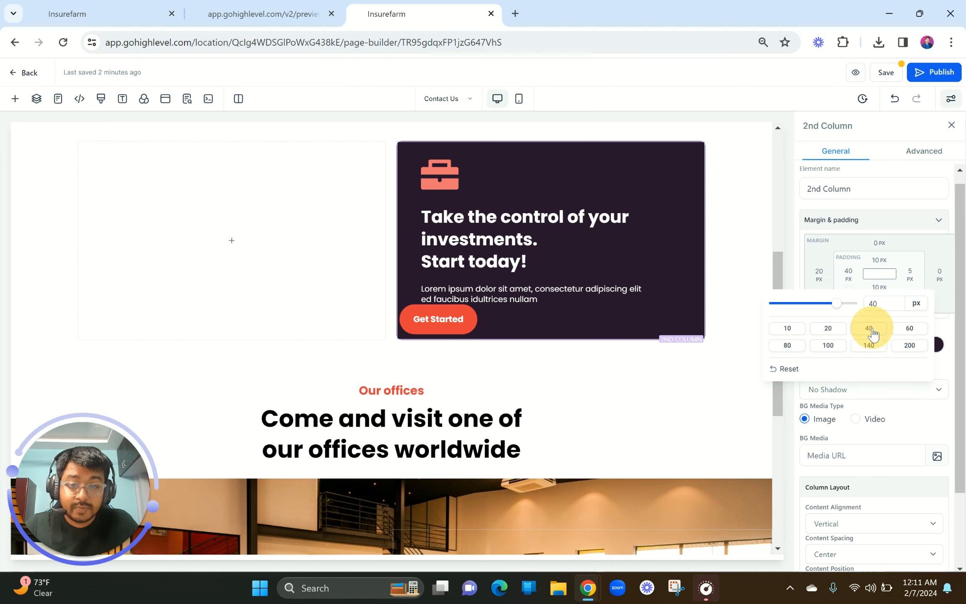
click(911, 277)
click(864, 333)
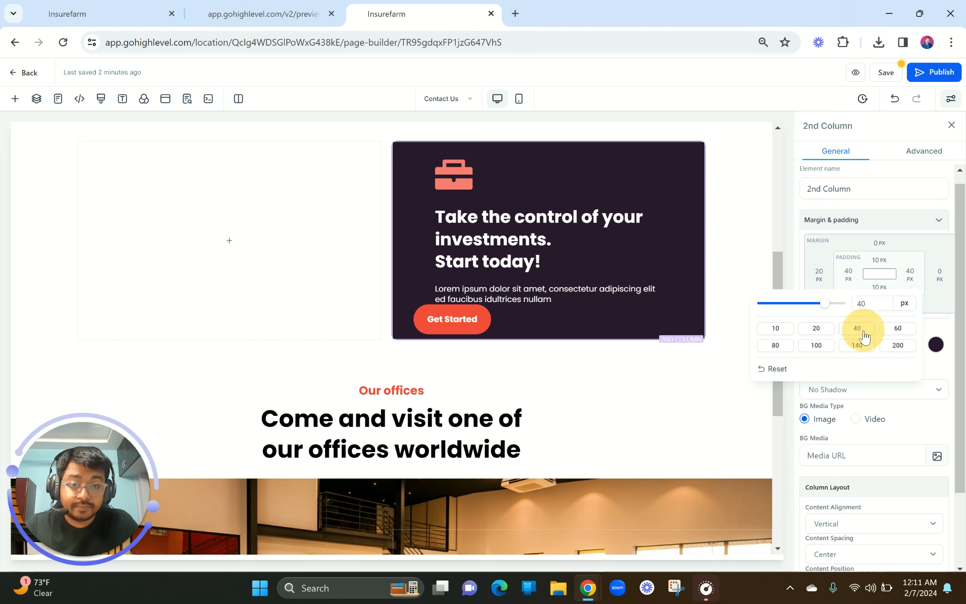
Step: Remove the left padding from the briefcase image
click(458, 163)
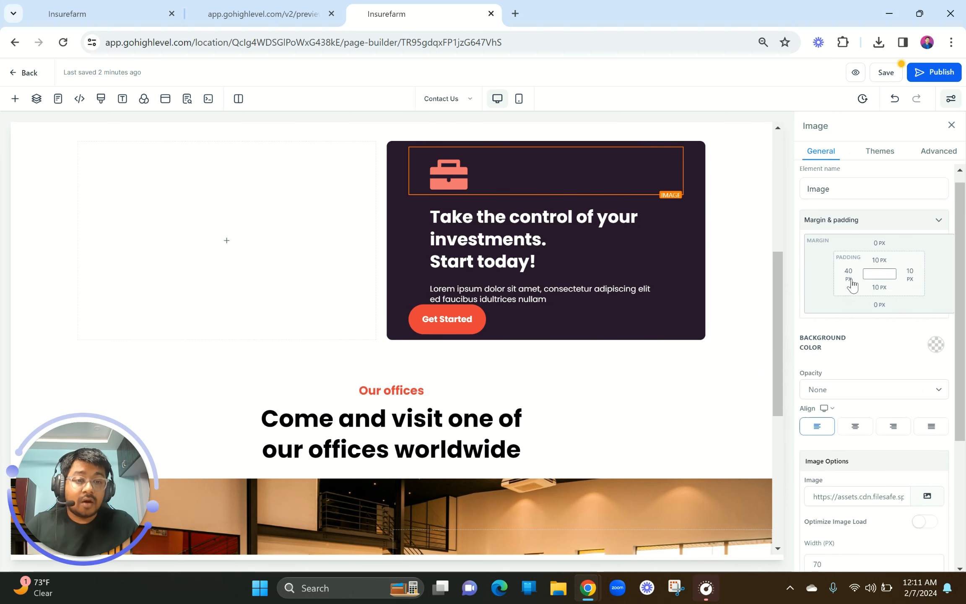
click(848, 274)
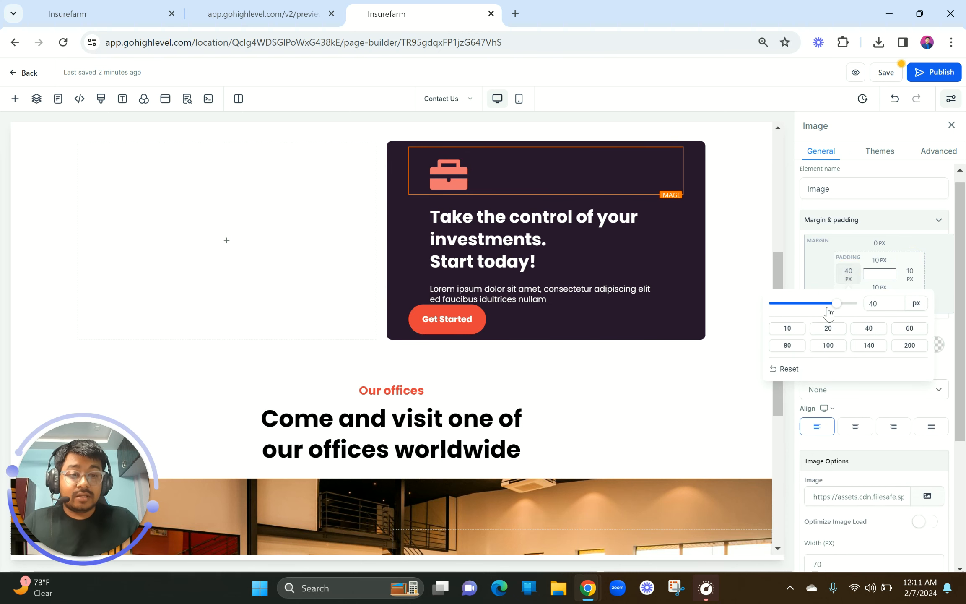
click(687, 299)
Step: Set the left padding of the card's headline to 0 px
click(473, 253)
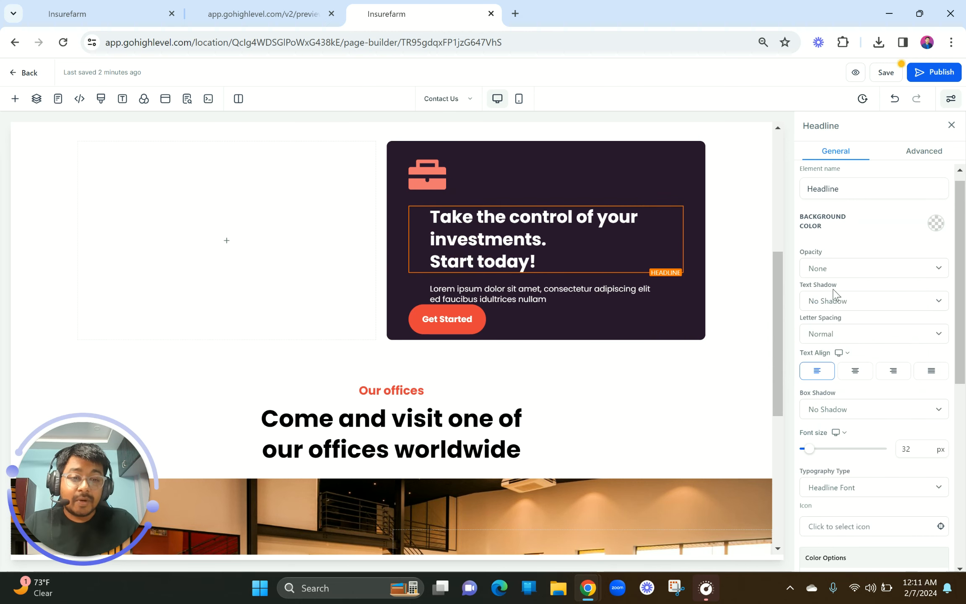
scroll(881, 438, down, 8)
click(848, 491)
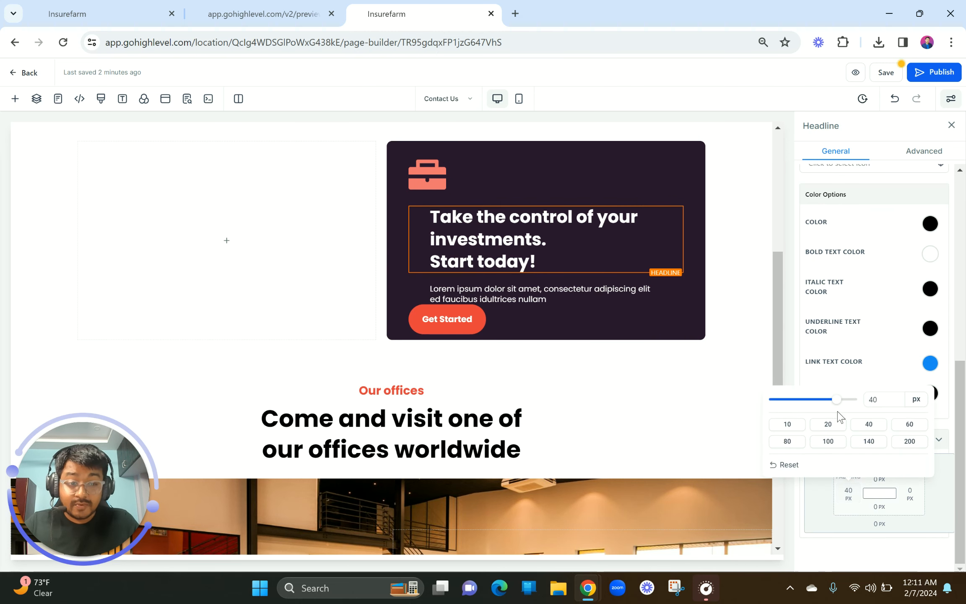
drag(837, 405, 690, 397)
Step: Set the left padding of the card's Lorem ipsum paragraph to 0 px
click(511, 303)
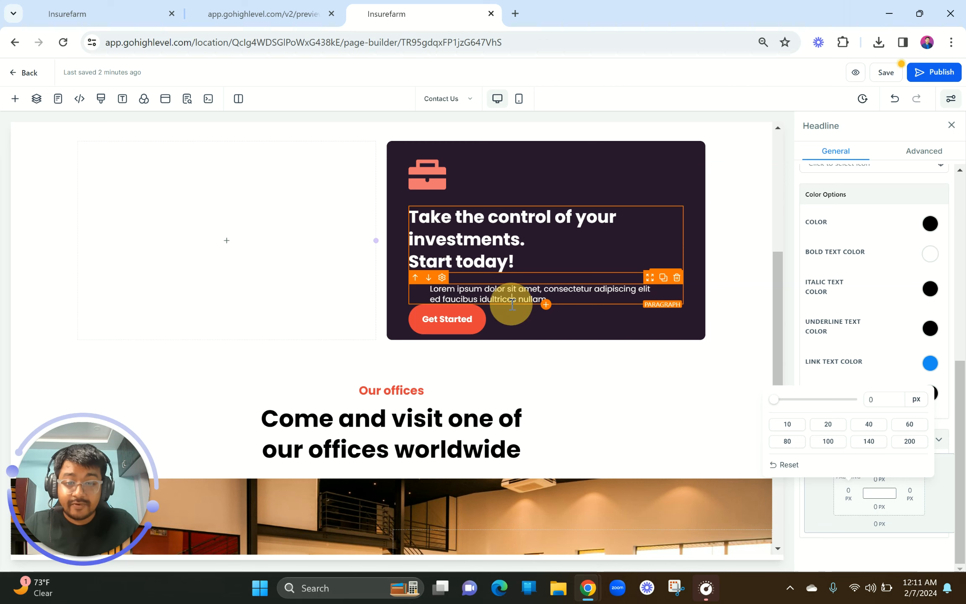
click(847, 490)
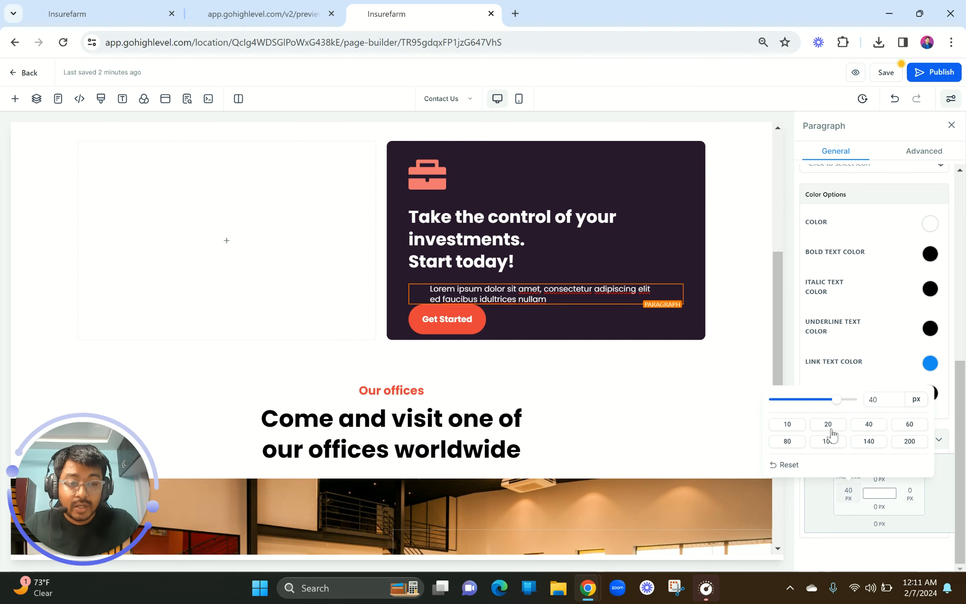
drag(730, 397, 671, 377)
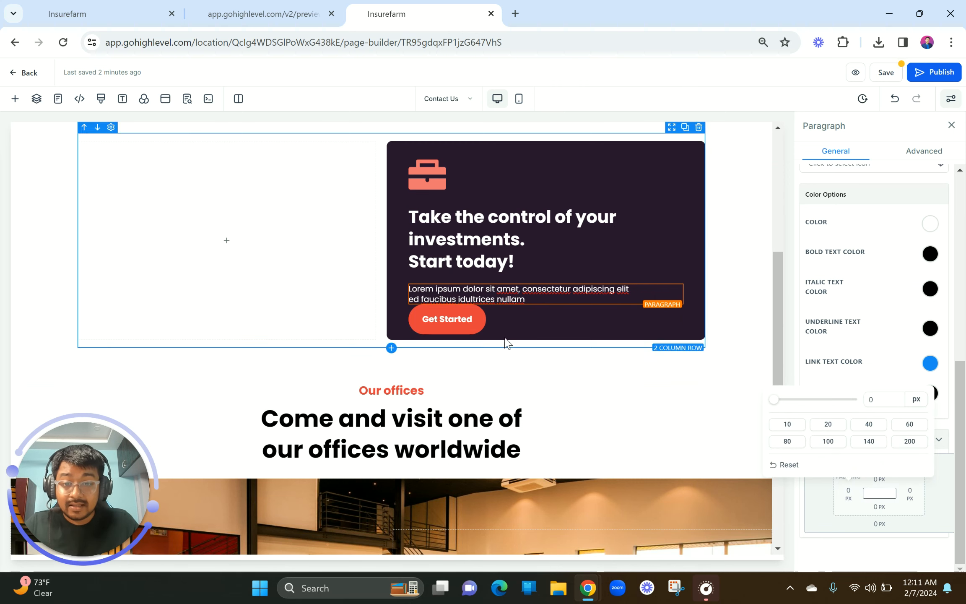
Step: Set the top margin of the Get Started button to 20 px
click(486, 323)
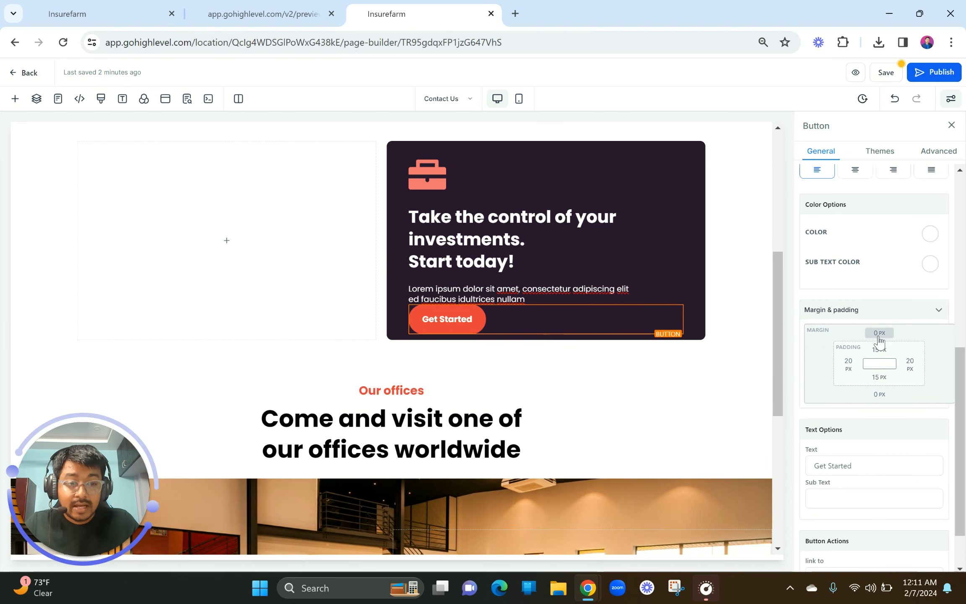
click(879, 334)
click(941, 382)
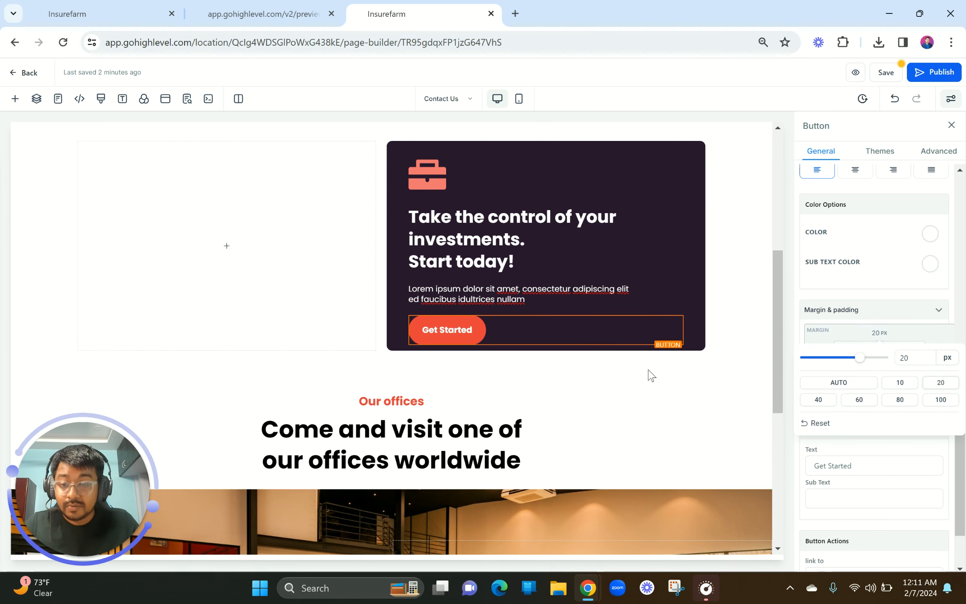
Step: Set the briefcase image's top margin to 40 px and compare the card with the one on the preview page
click(469, 164)
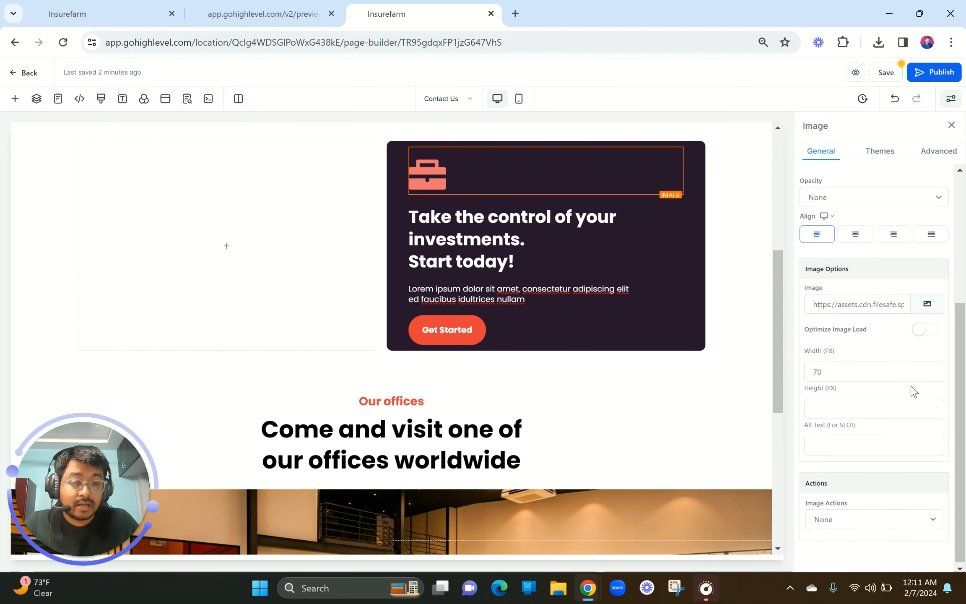
scroll(906, 377, up, 5)
click(879, 255)
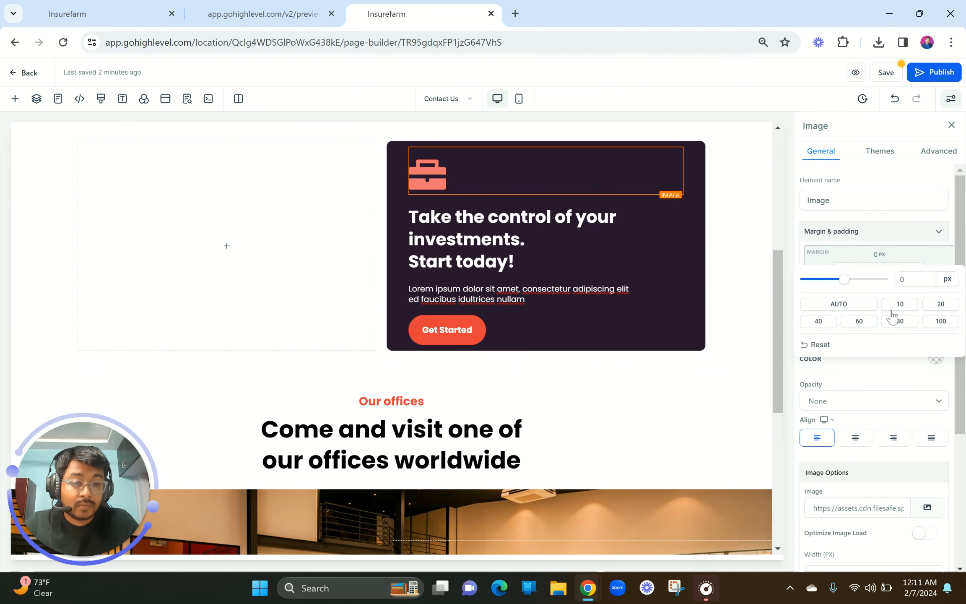
click(818, 321)
click(262, 14)
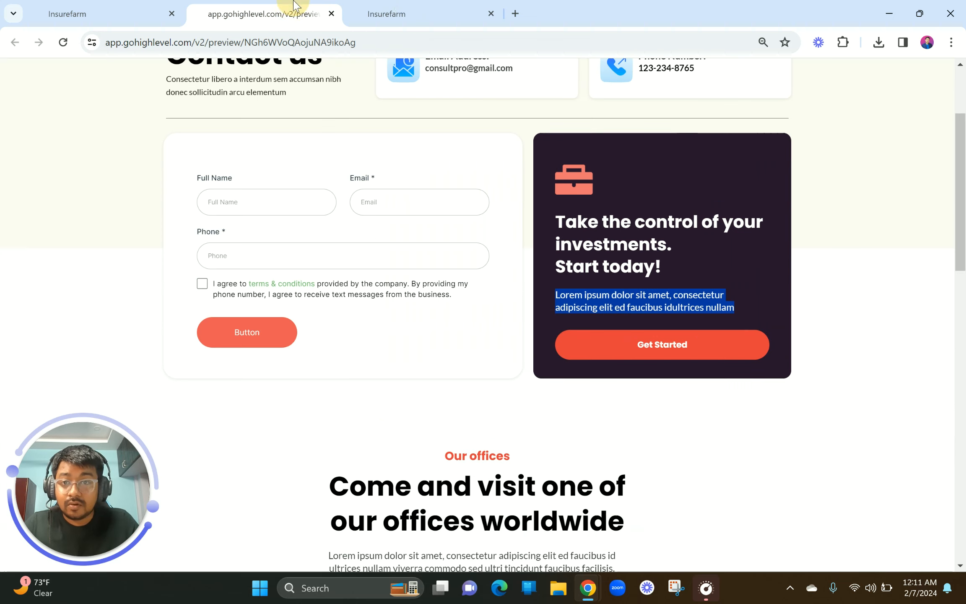
click(428, 6)
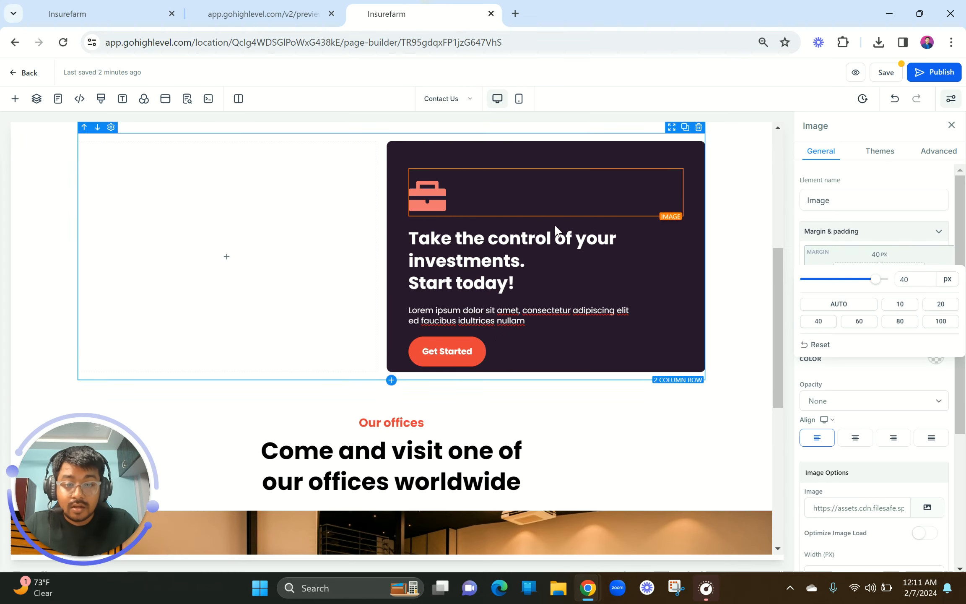
Step: Set the Get Started button's full width option to Fill Width and compare it with the preview page's button
click(484, 361)
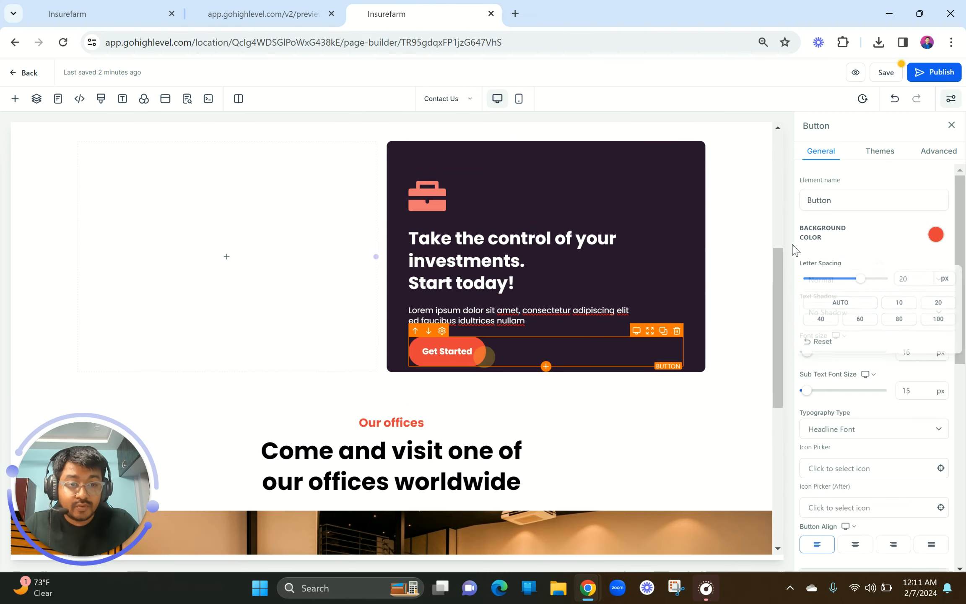
click(939, 151)
click(849, 230)
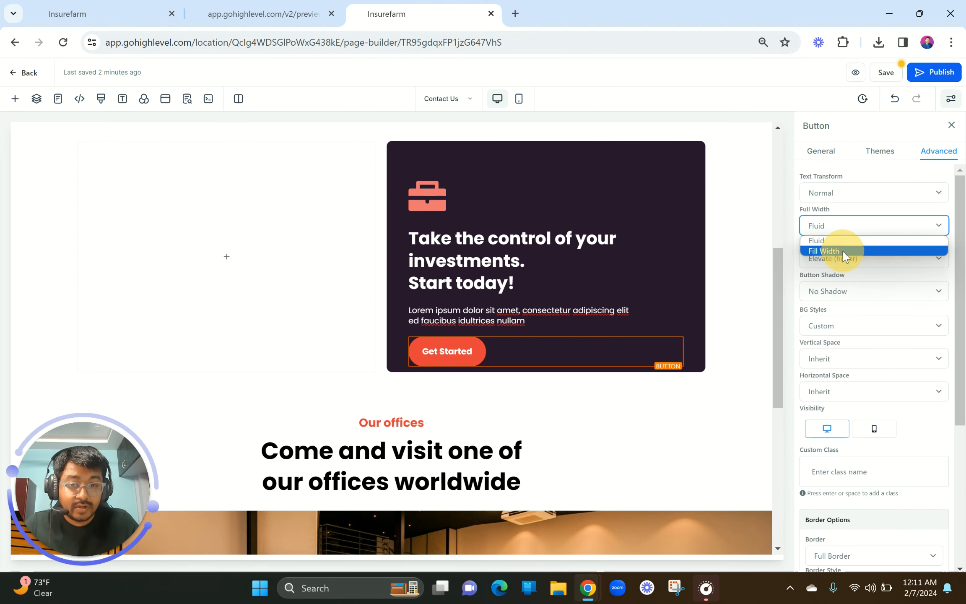
click(844, 252)
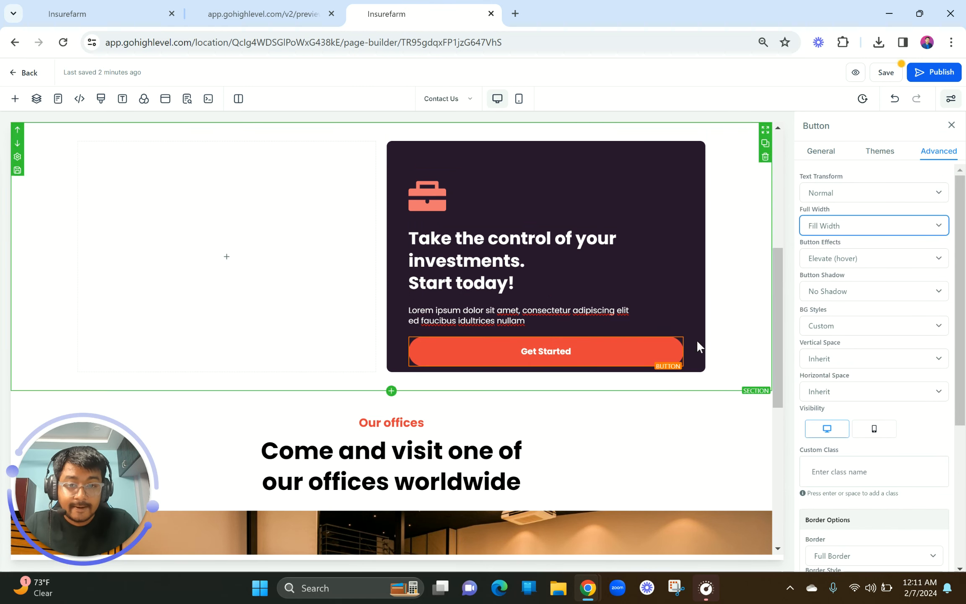
click(252, 13)
click(418, 10)
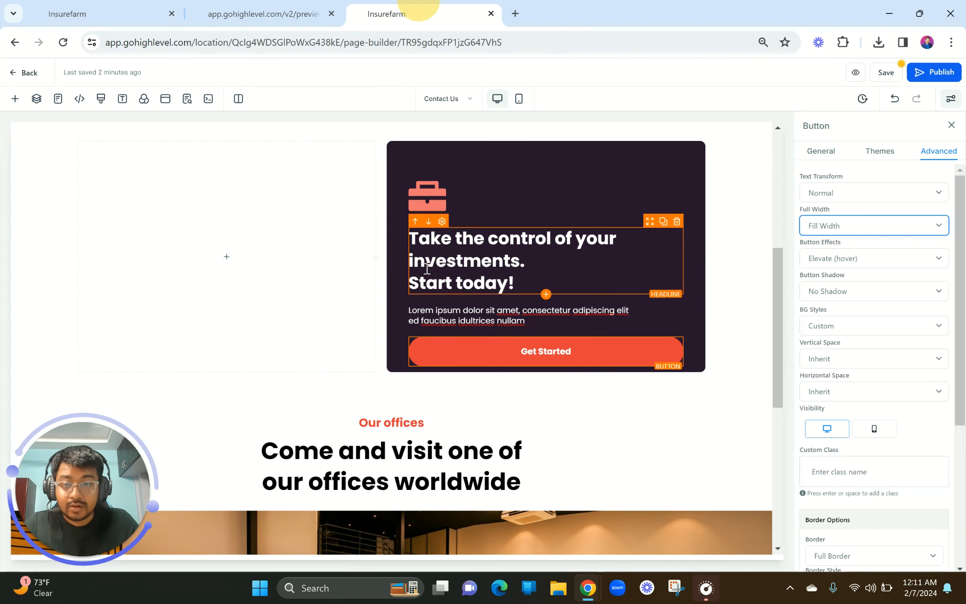
Step: Widen the row's first column to narrow the dark card, and remove the line break before "ed faucibus" in its Lorem ipsum paragraph
drag(375, 257, 418, 257)
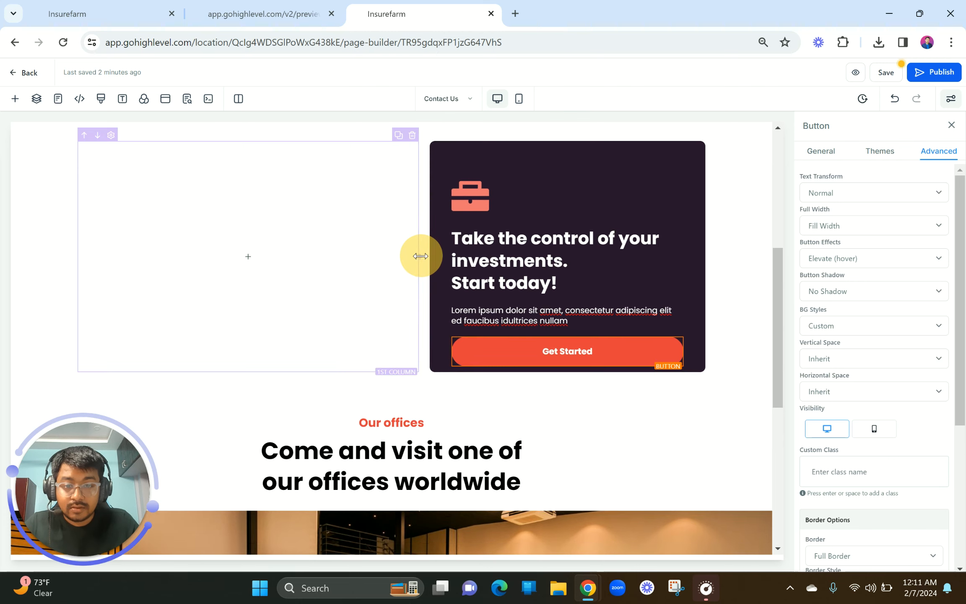
click(662, 311)
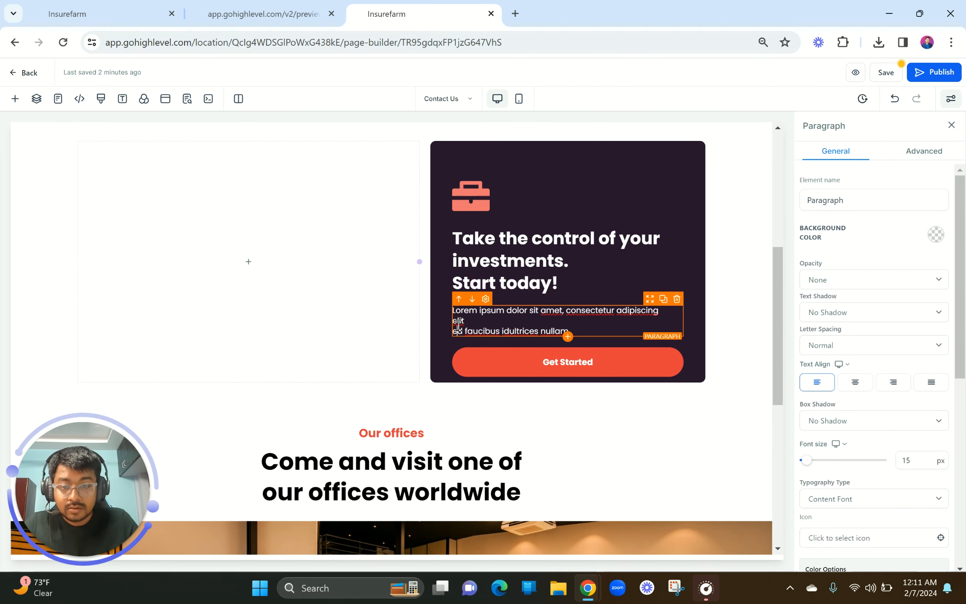
key(BackSpace)
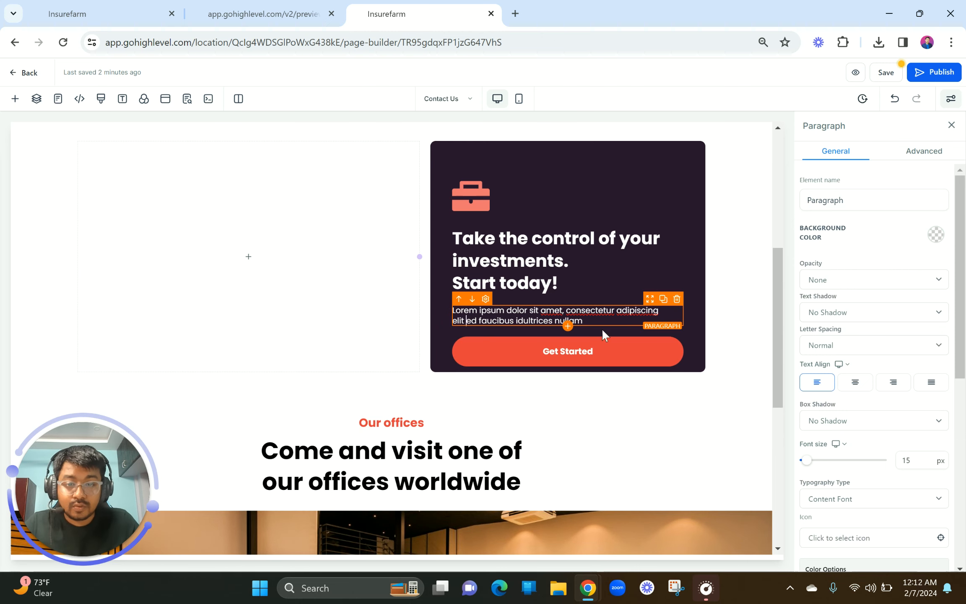
Step: Set the bottom margin of the card's Get Started button to 40 px
click(486, 368)
scroll(898, 457, down, 5)
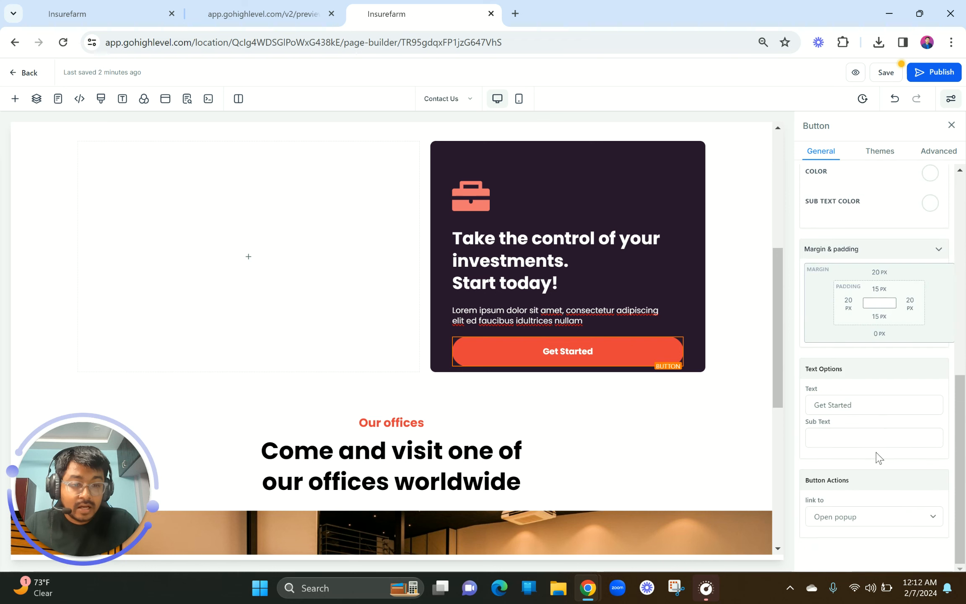
click(879, 339)
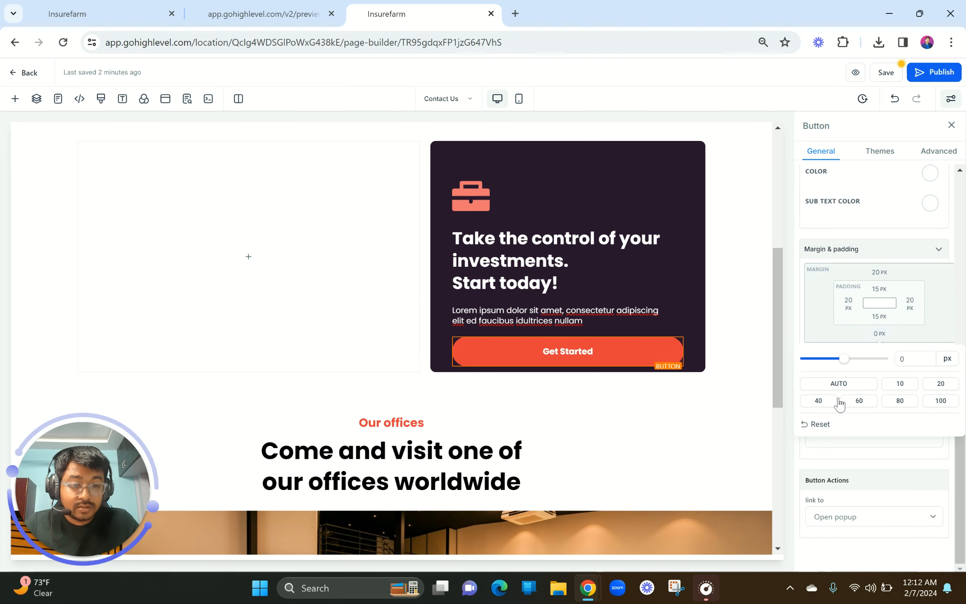
click(819, 401)
click(574, 440)
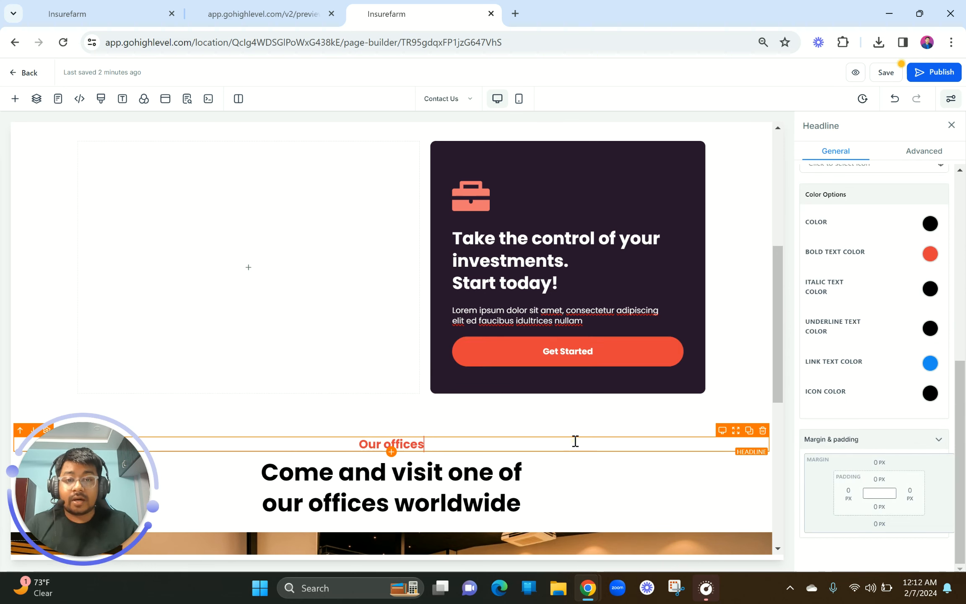
Step: Add a Form element to the empty first column beside the card and close the form picker without choosing a form
scroll(575, 441, up, 5)
scroll(575, 440, down, 2)
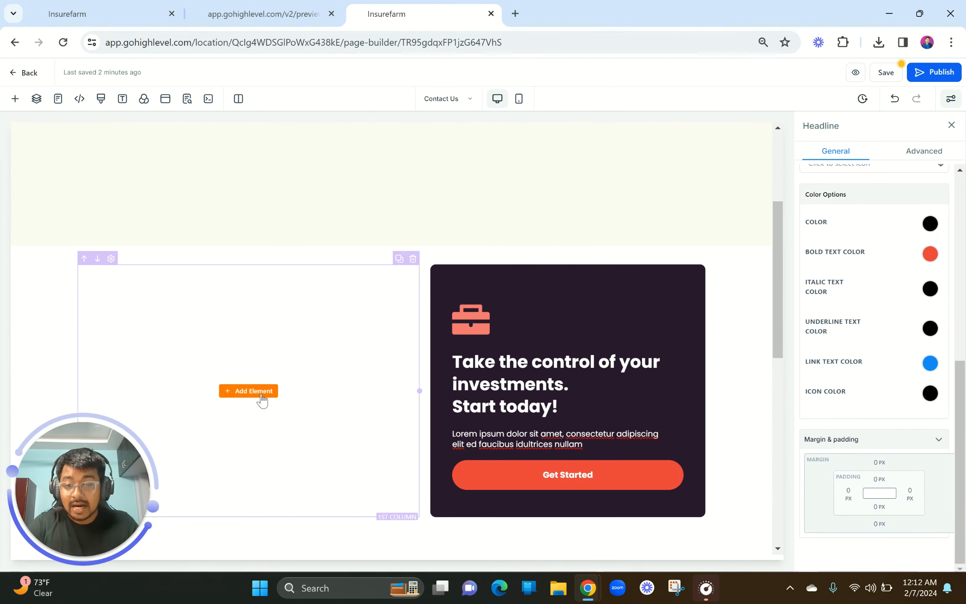
click(259, 401)
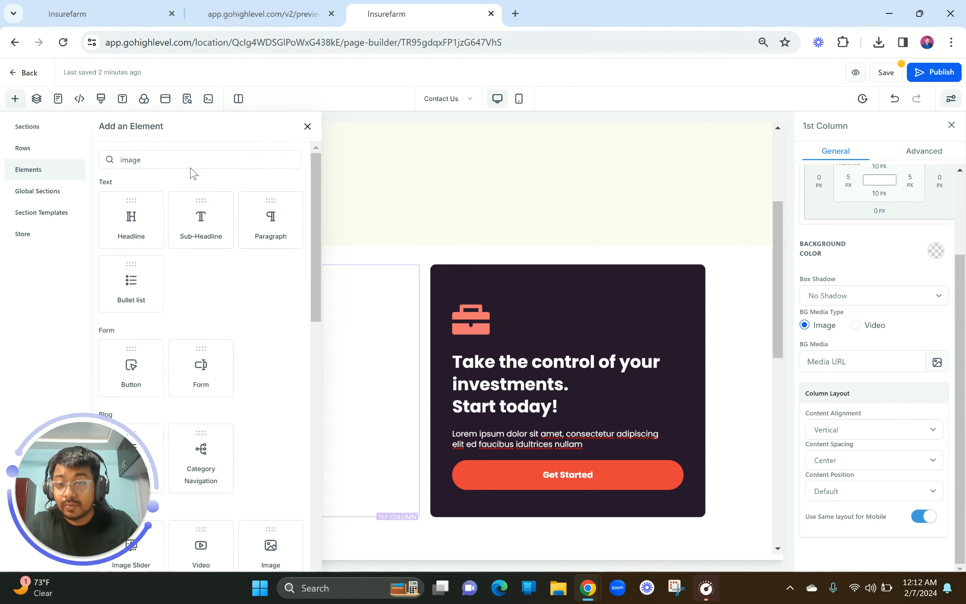
drag(172, 158, 90, 166)
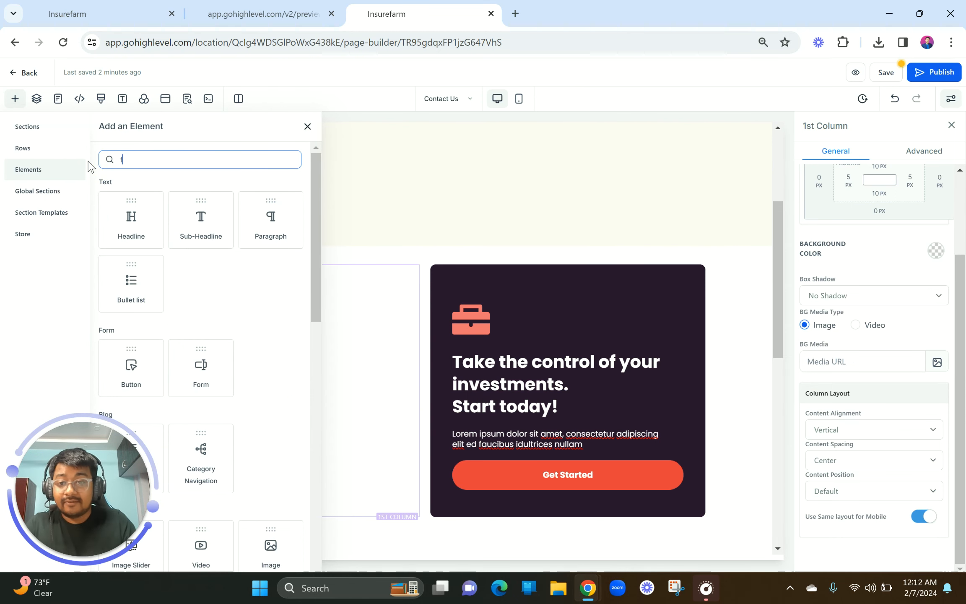
click(178, 366)
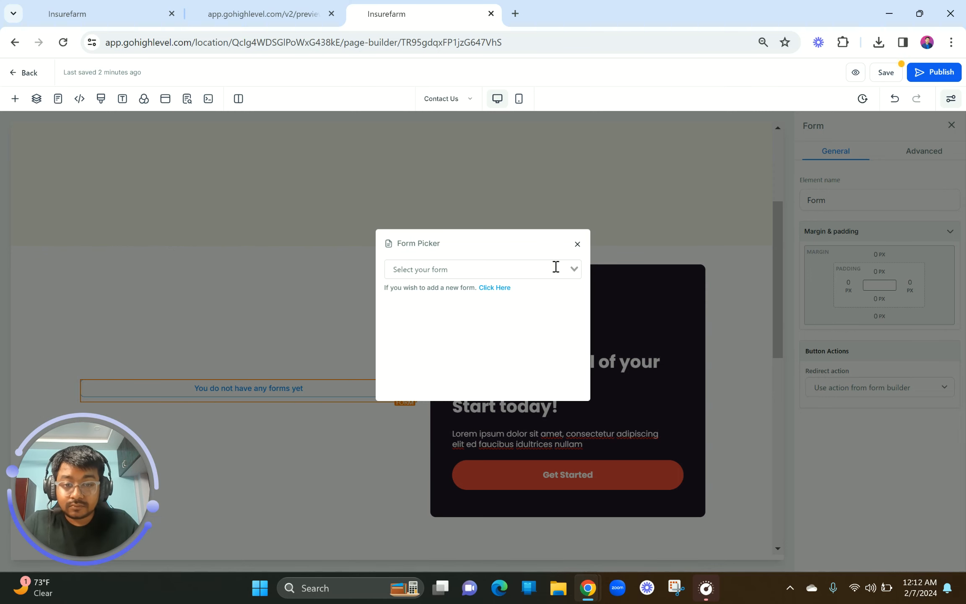
click(556, 268)
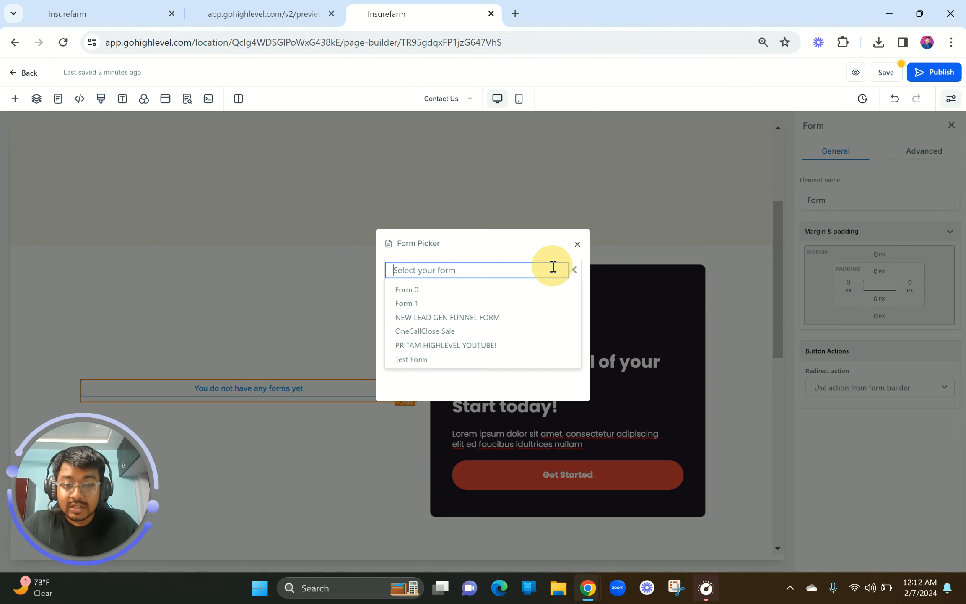
click(577, 244)
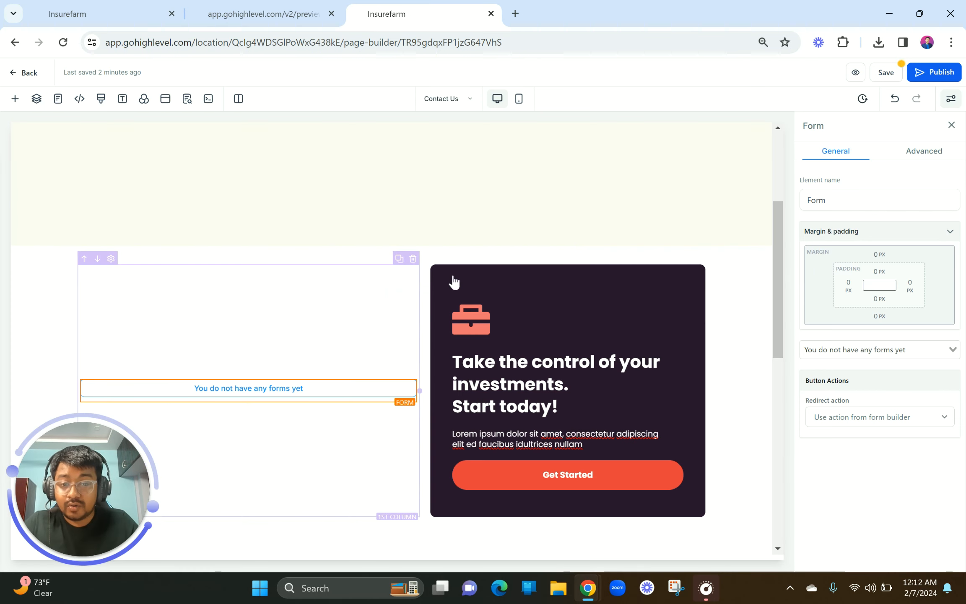
Step: Save the Contact Us page, accepting the changes to the global section, and dismiss the SEO meta data settings
click(885, 73)
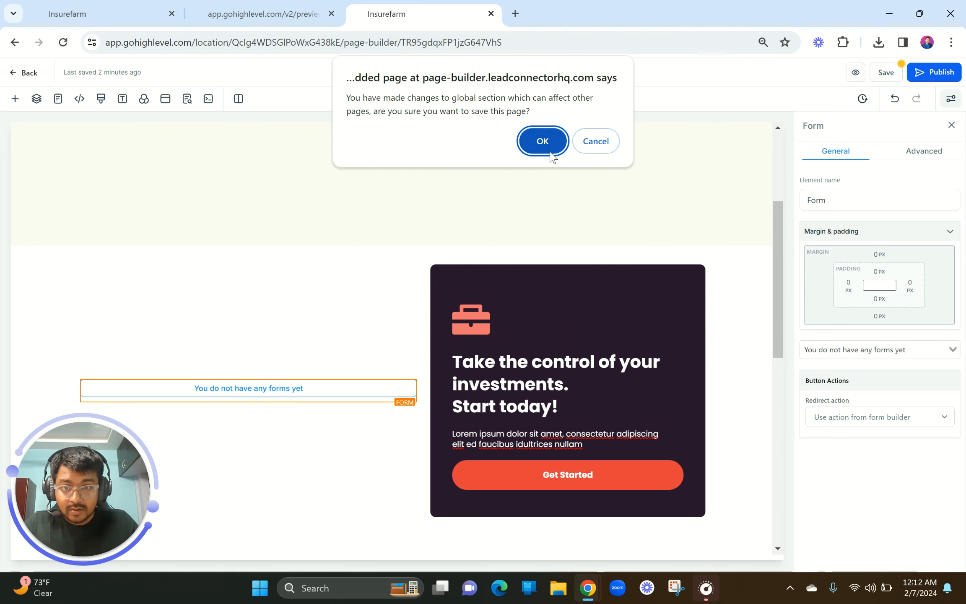
click(545, 145)
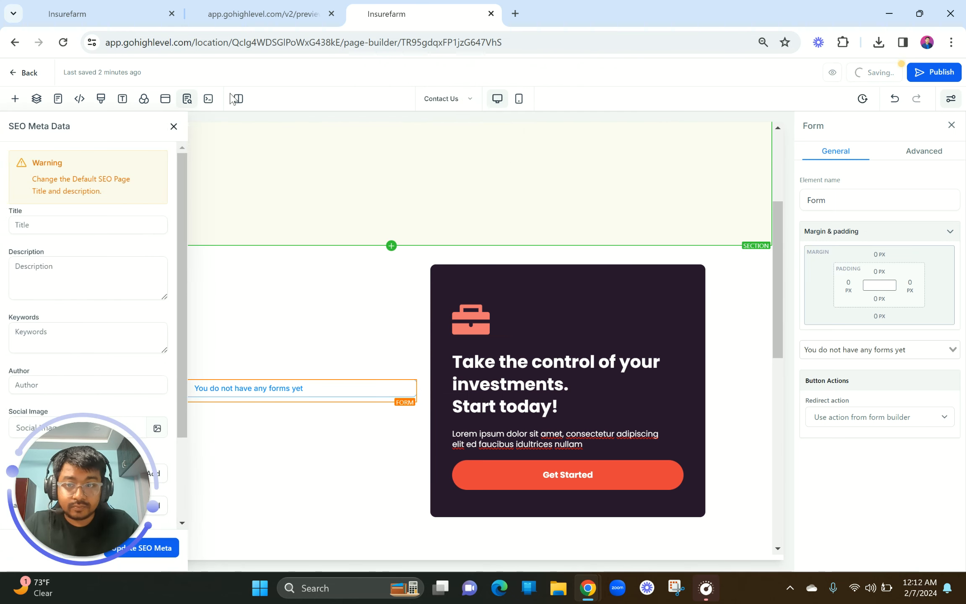
click(173, 126)
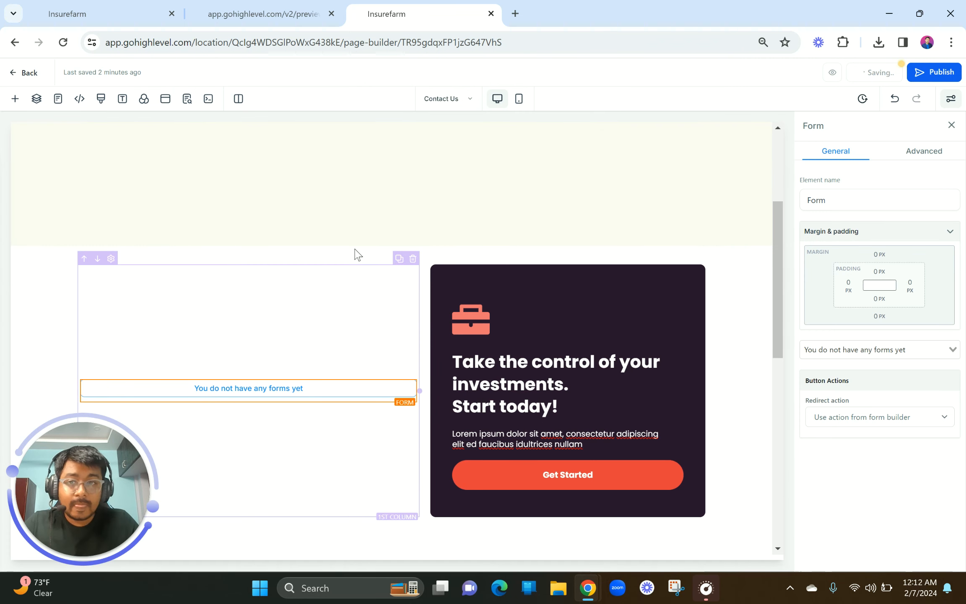
Step: Switch to the Sites area, open the form builder's list of forms and create a new form
click(126, 12)
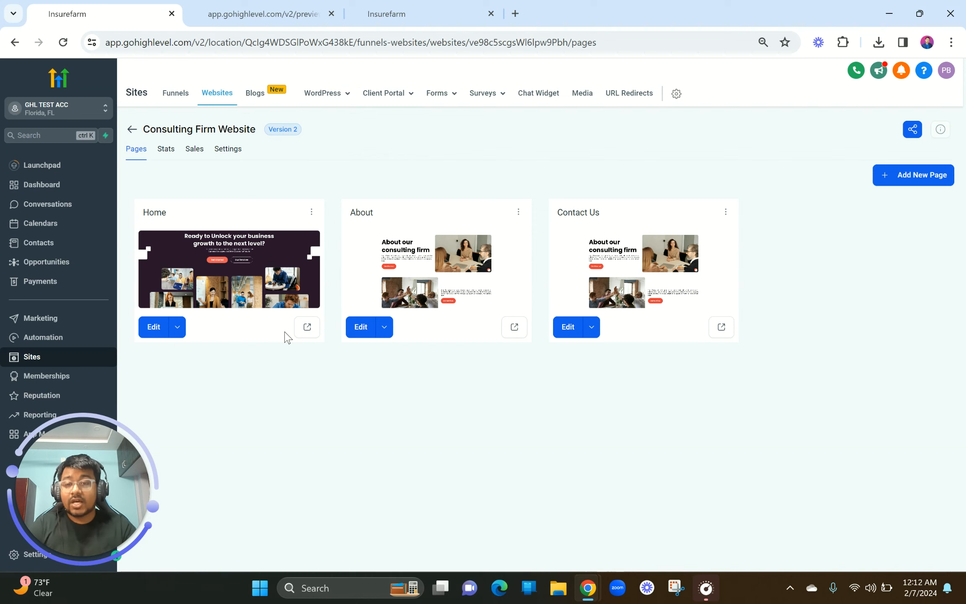
mouse_move(449, 100)
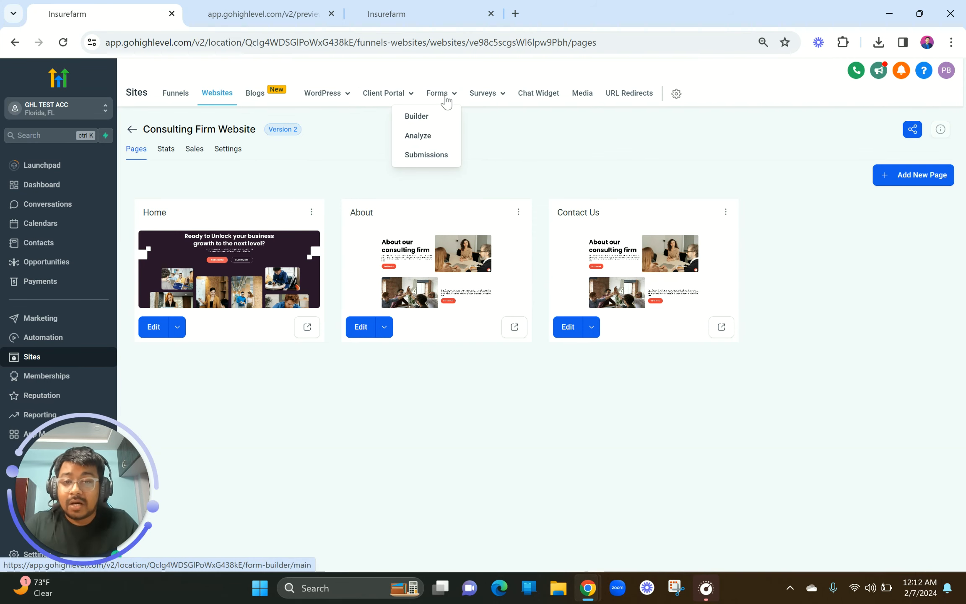
click(427, 118)
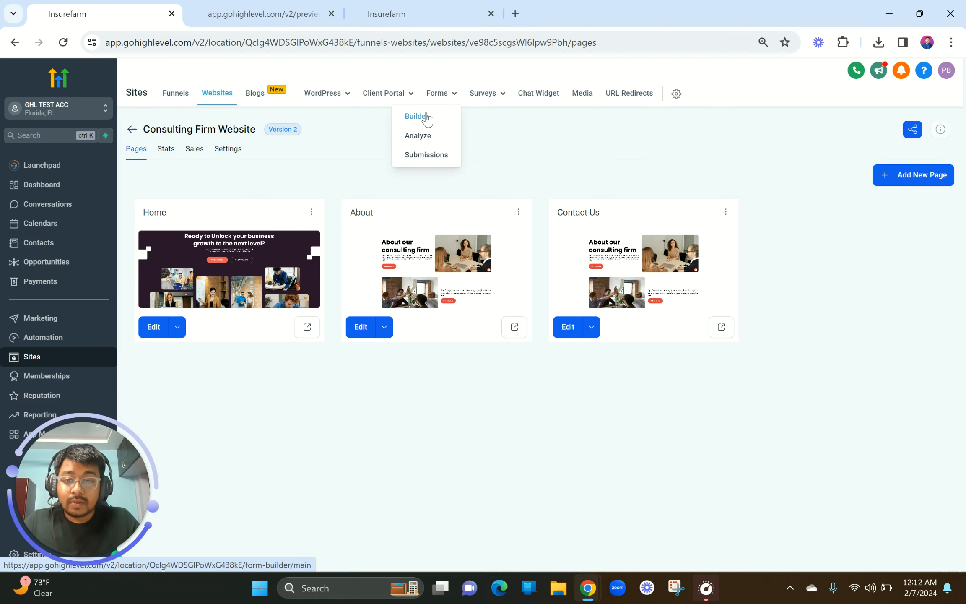
click(421, 119)
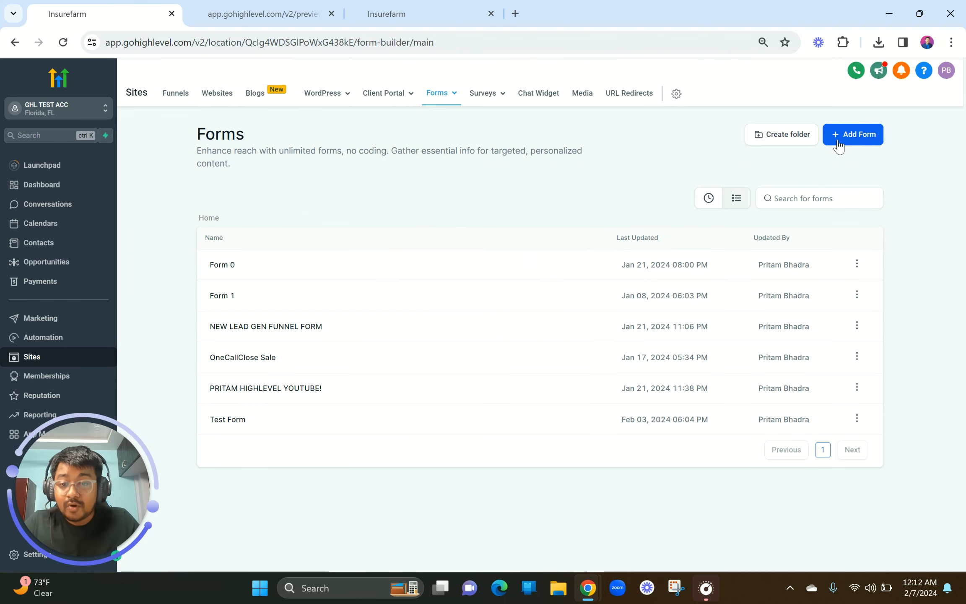
click(382, 13)
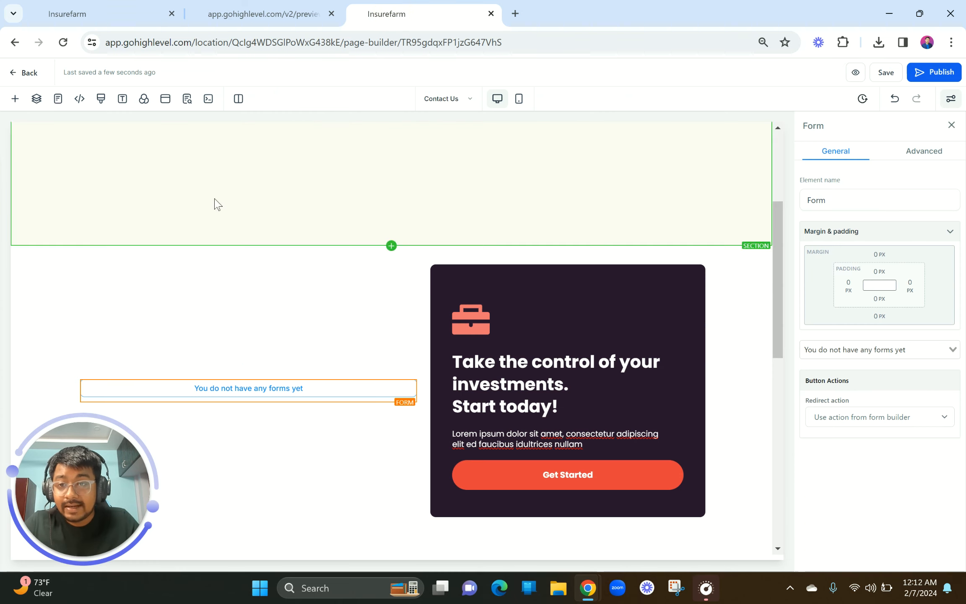
scroll(167, 198, up, 5)
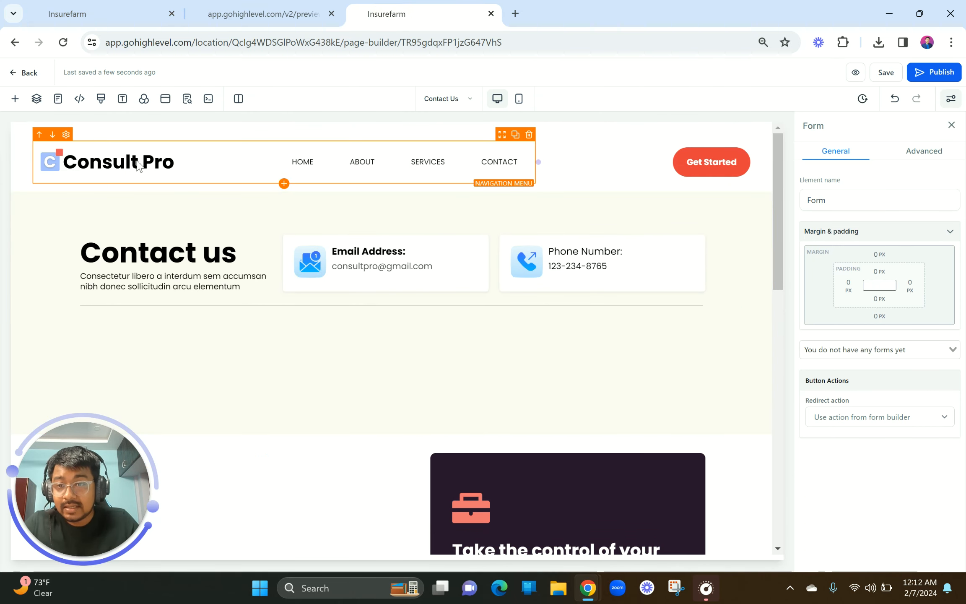
click(93, 10)
click(868, 136)
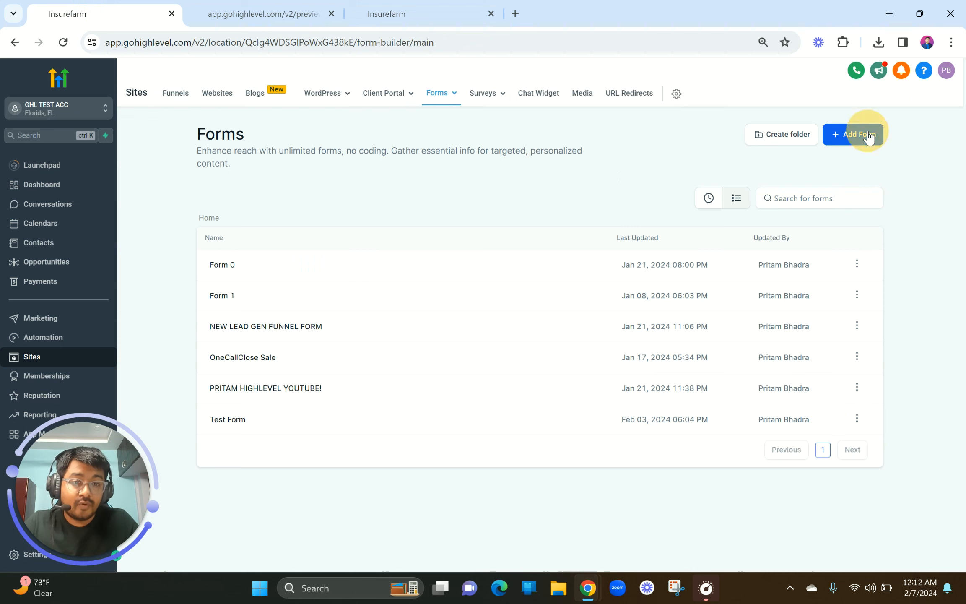
click(818, 159)
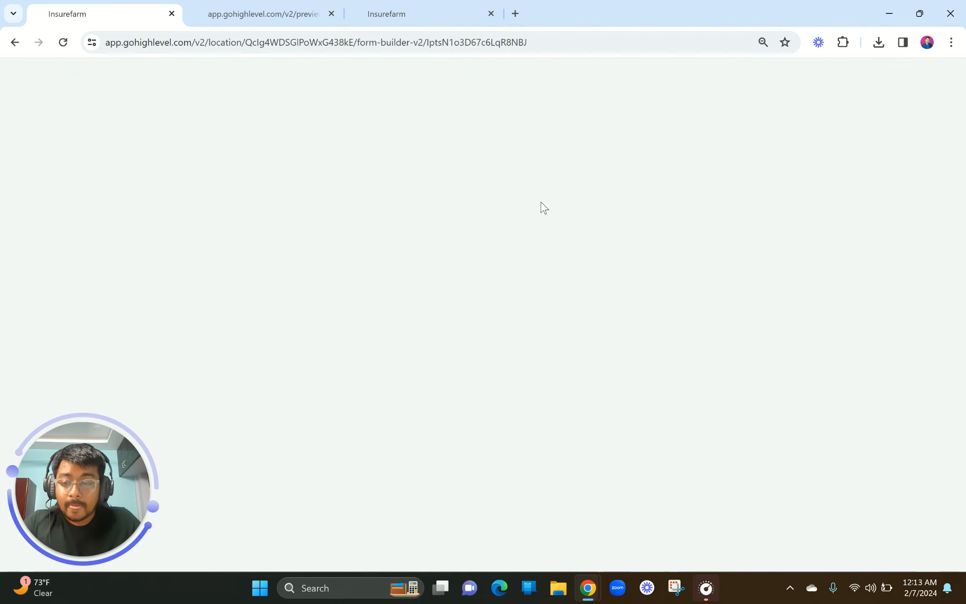
Step: Check the form placeholder in the page builder and examine the contact form's layout on the reference preview page
click(426, 12)
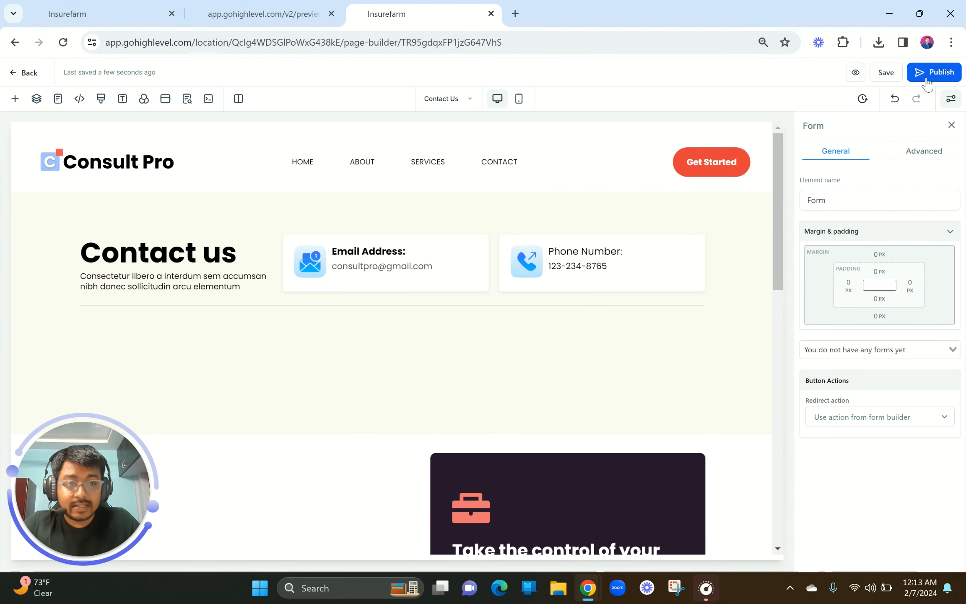
scroll(590, 352, down, 6)
scroll(589, 348, up, 2)
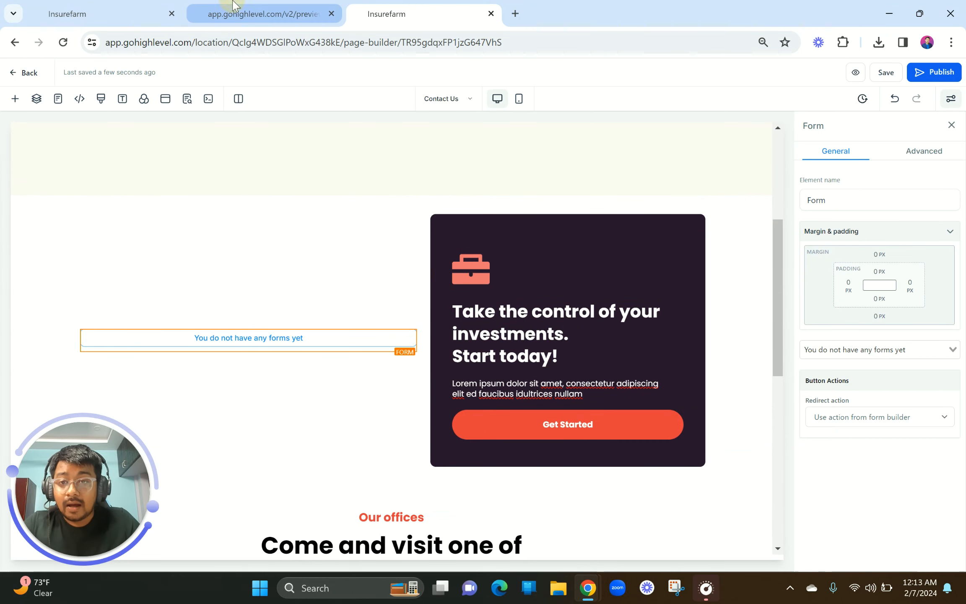
click(260, 14)
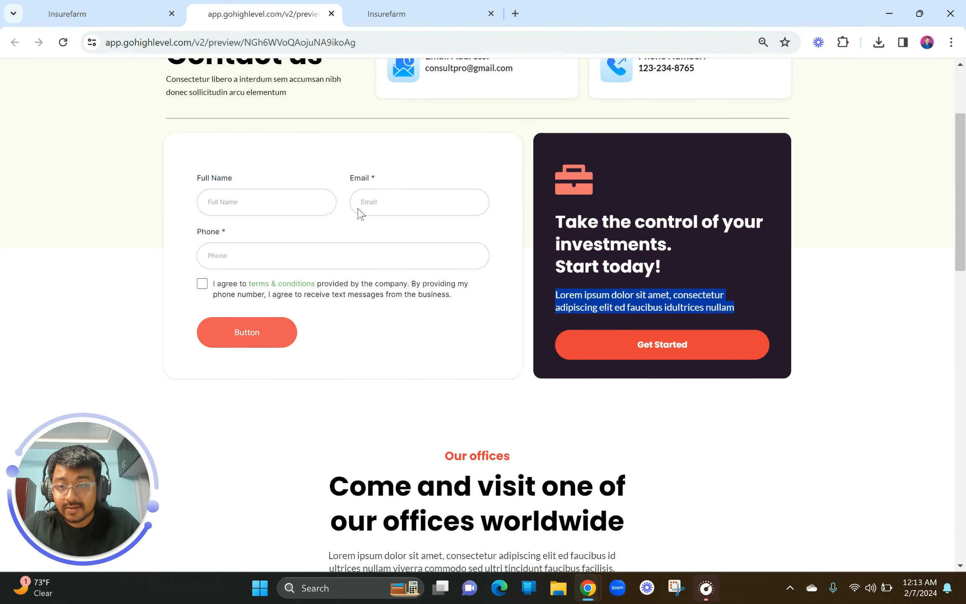
Step: Return to the form builder and rename the new form as CP Form
click(149, 5)
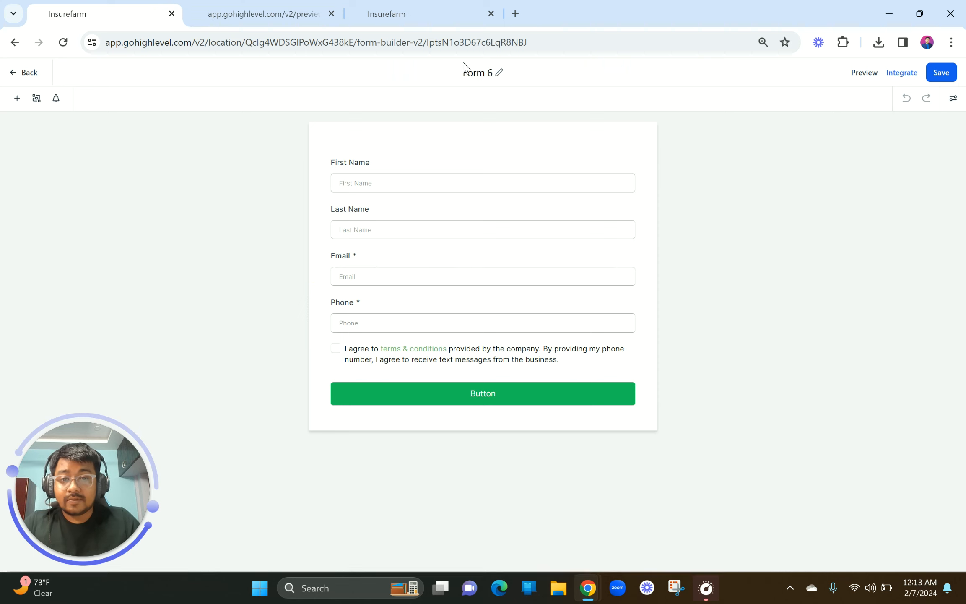
click(477, 74)
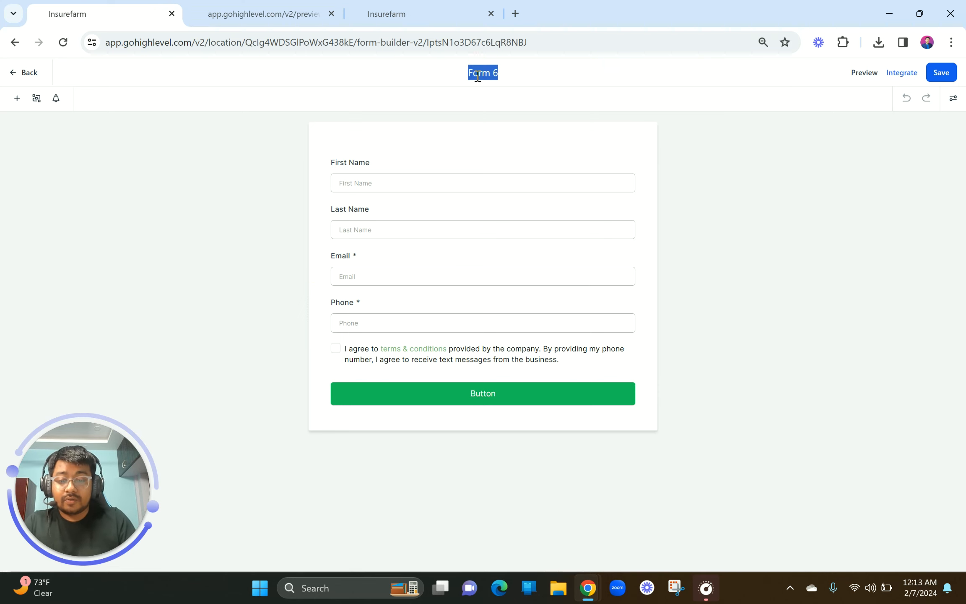
text(cP Fo)
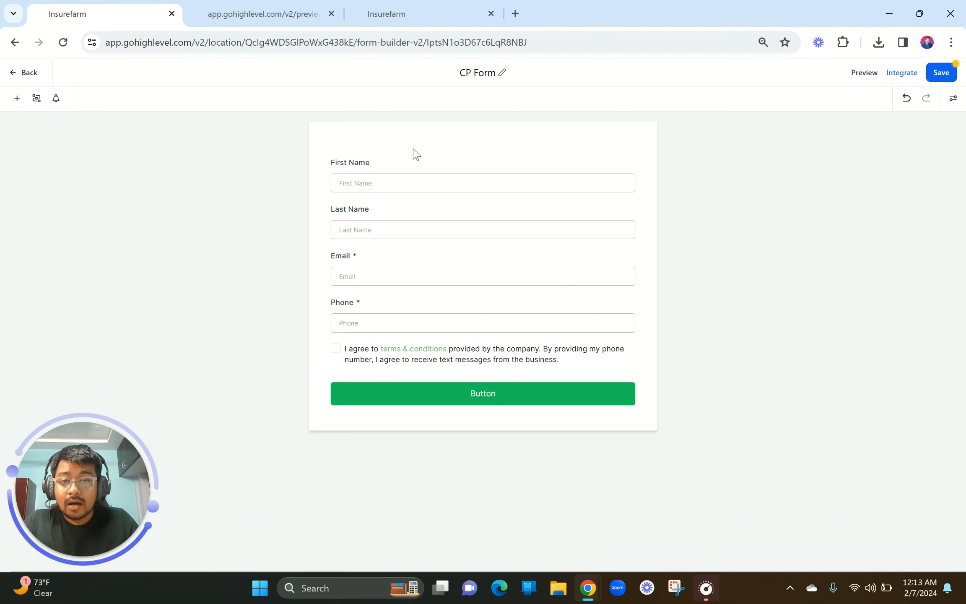
Step: Examine the First Name field's settings and the range of quick-add form elements available for CP Form
click(609, 175)
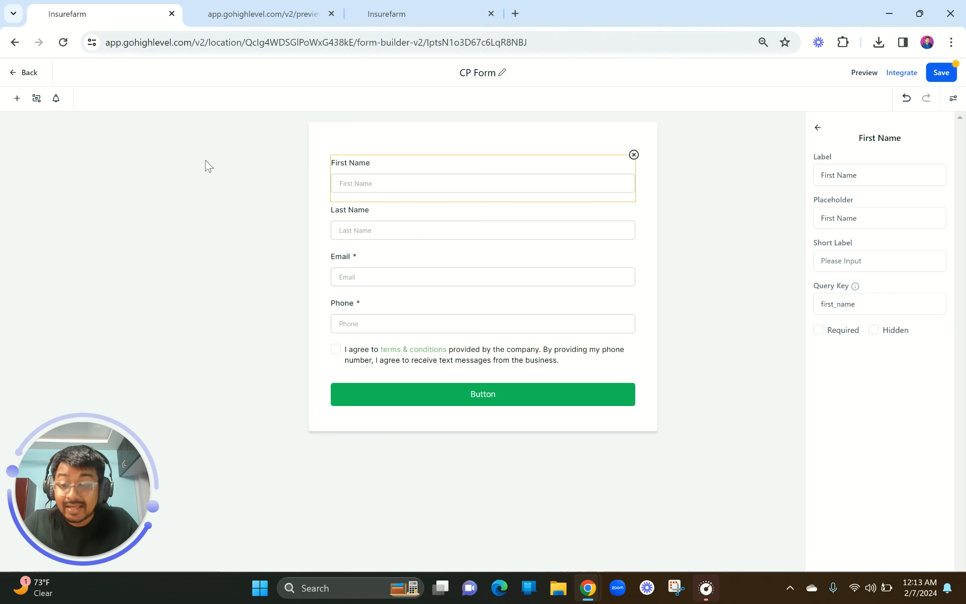
click(17, 98)
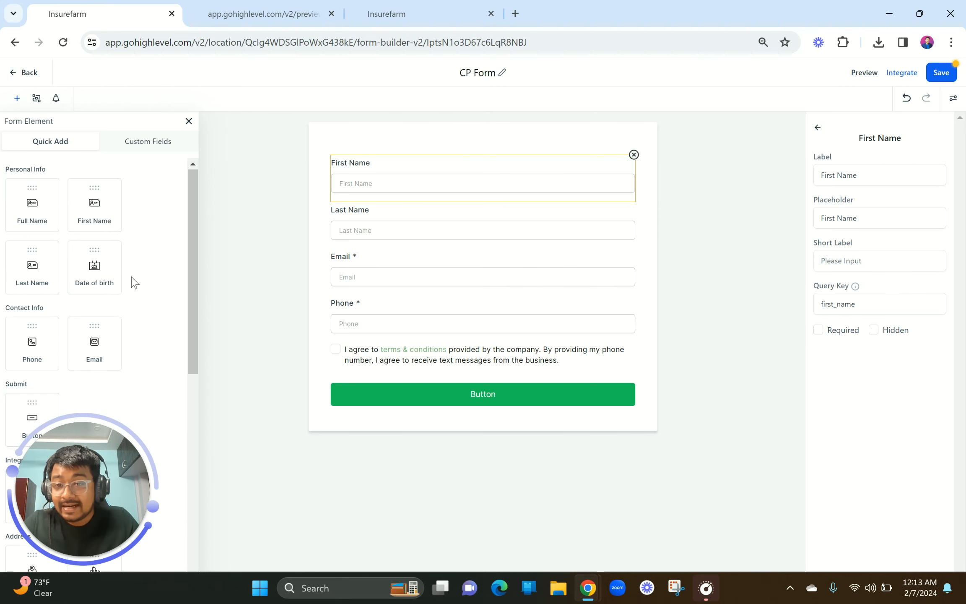
scroll(134, 280, down, 8)
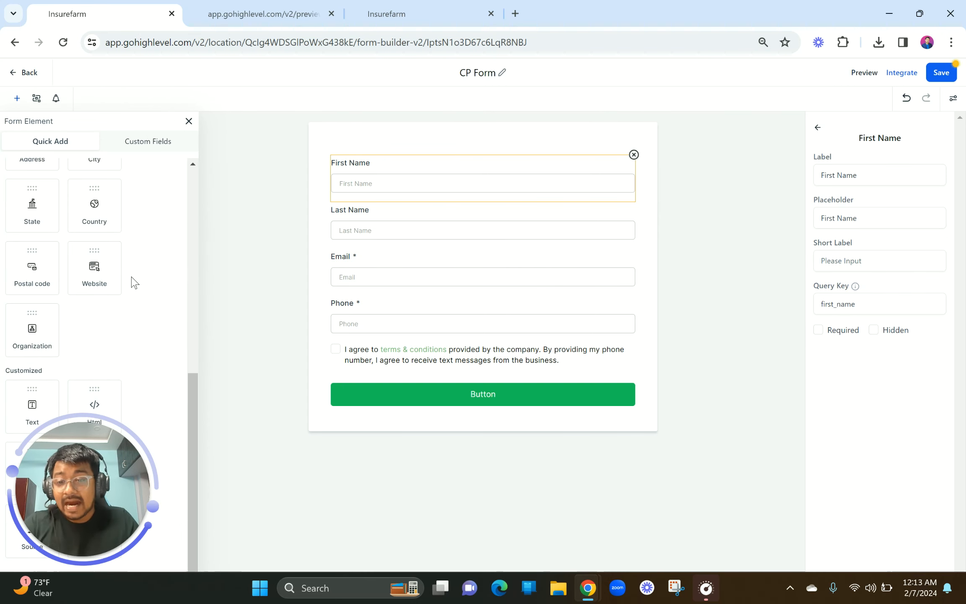
scroll(133, 281, up, 1)
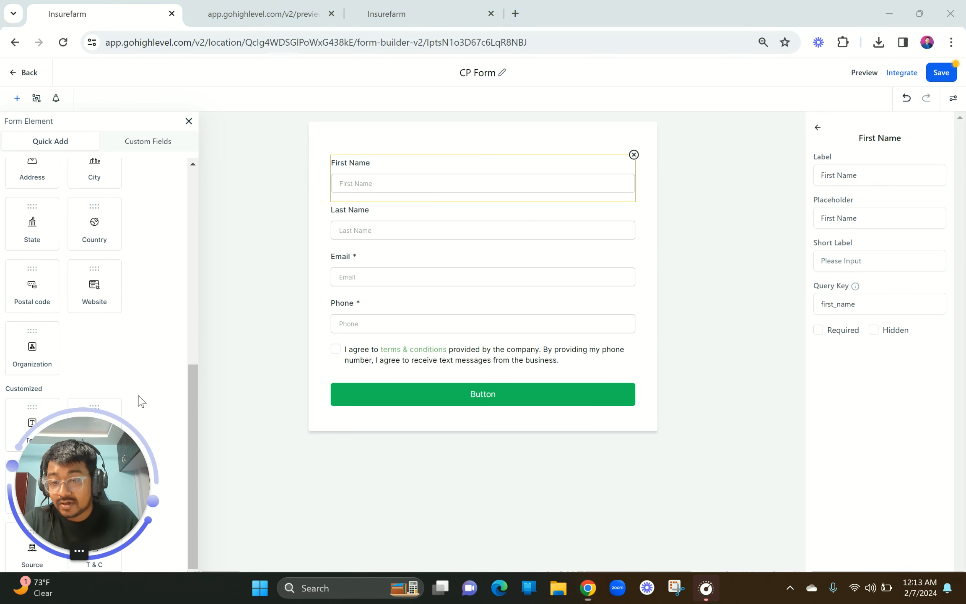
scroll(142, 394, up, 3)
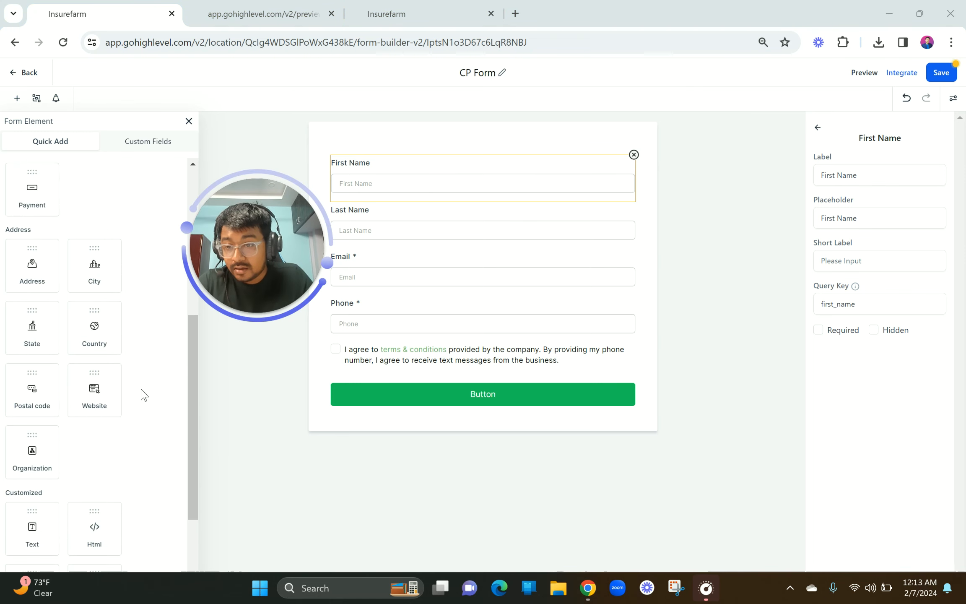
scroll(142, 395, up, 6)
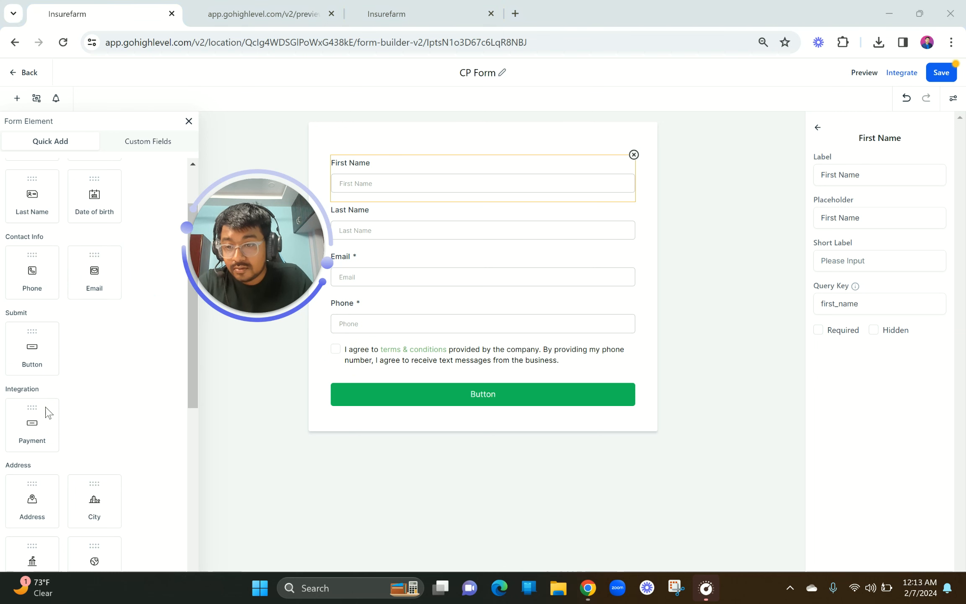
scroll(106, 359, up, 2)
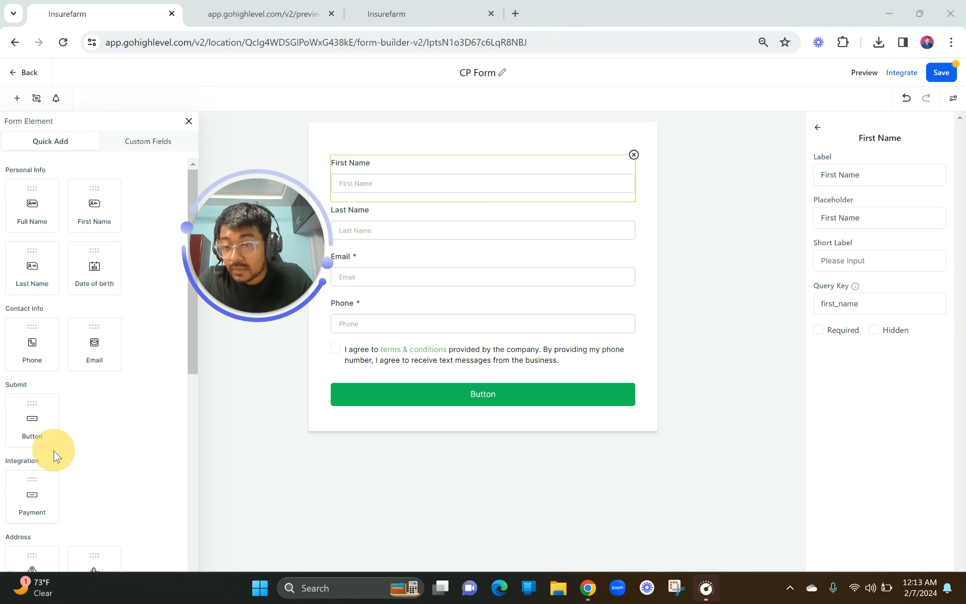
Step: Examine the submit button's settings, the available custom fields and the form's condition options, closing each without changes
click(459, 394)
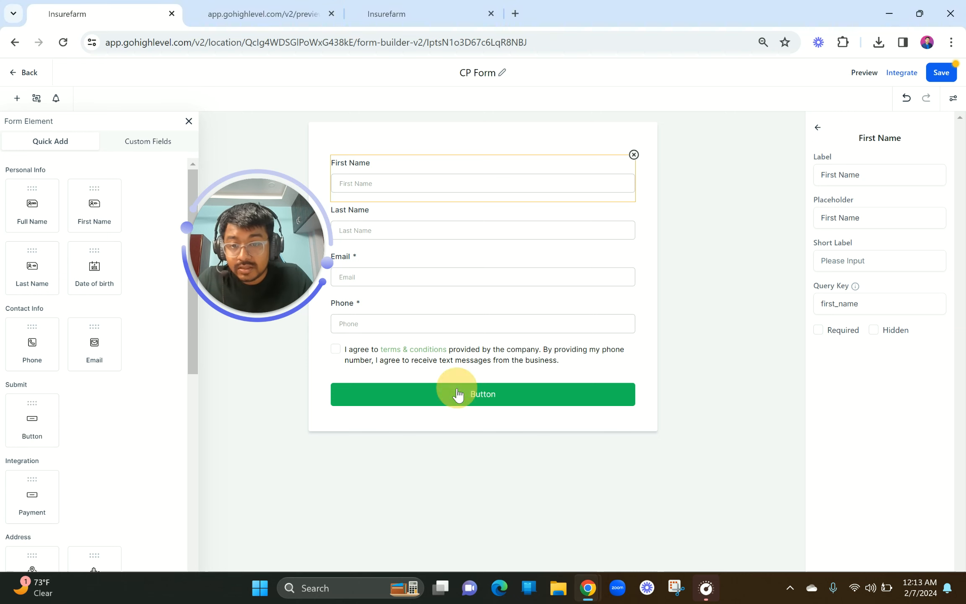
click(161, 145)
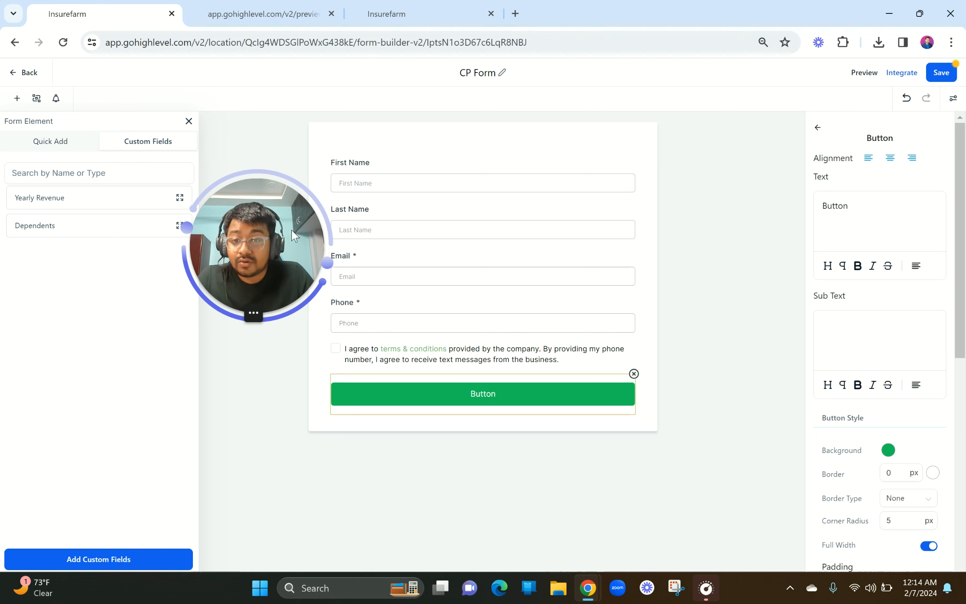
drag(276, 232, 232, 276)
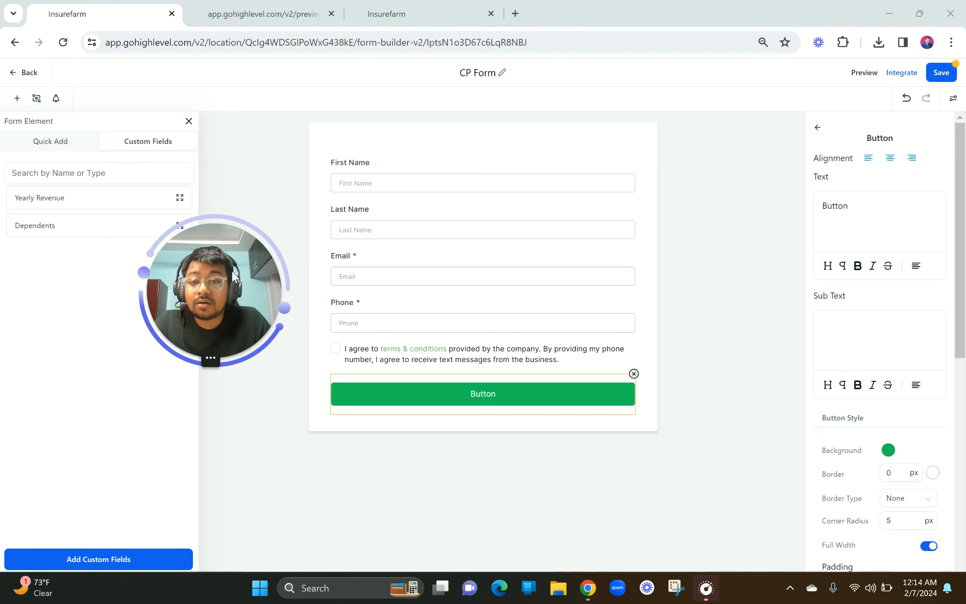
click(36, 98)
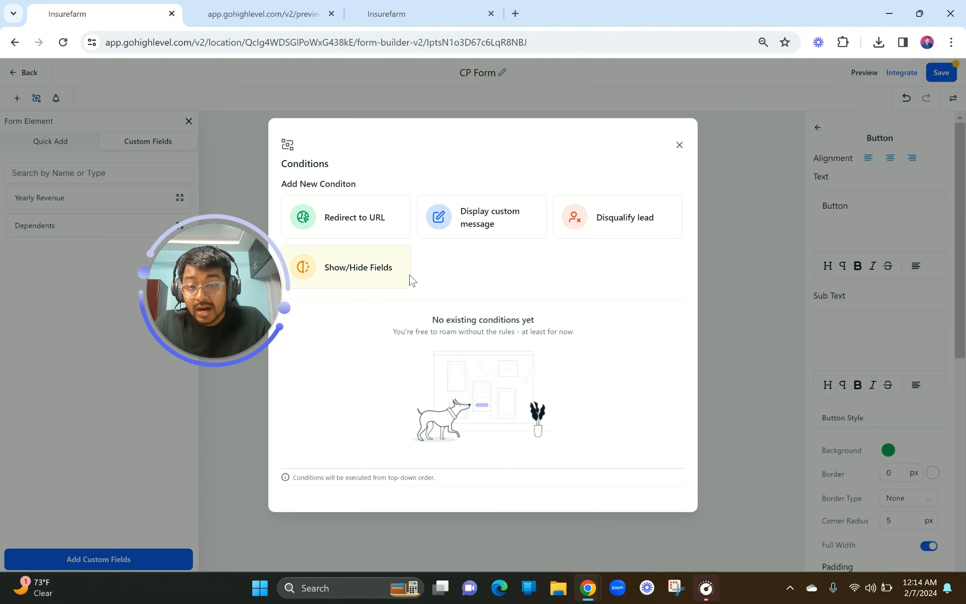
click(680, 146)
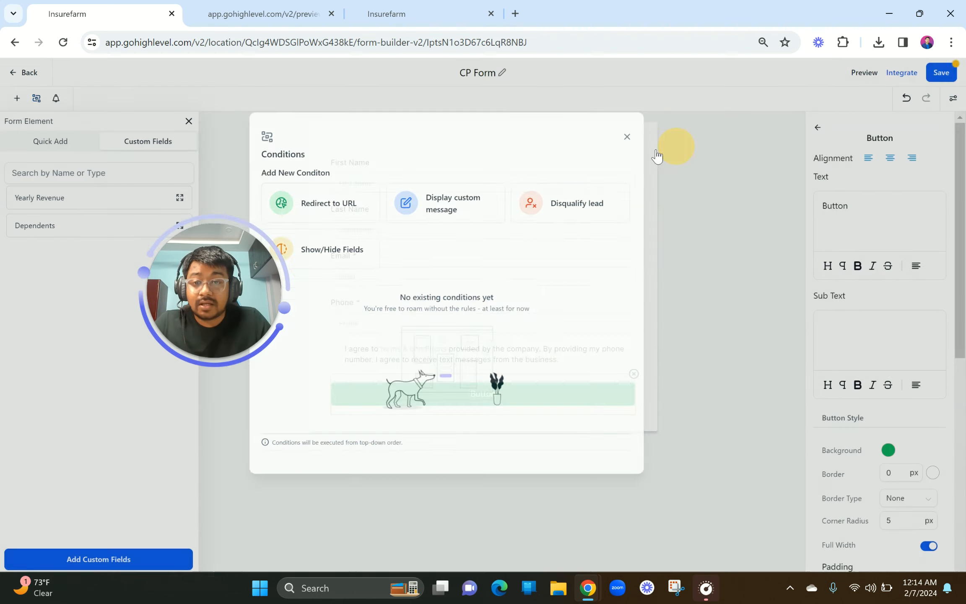
click(189, 122)
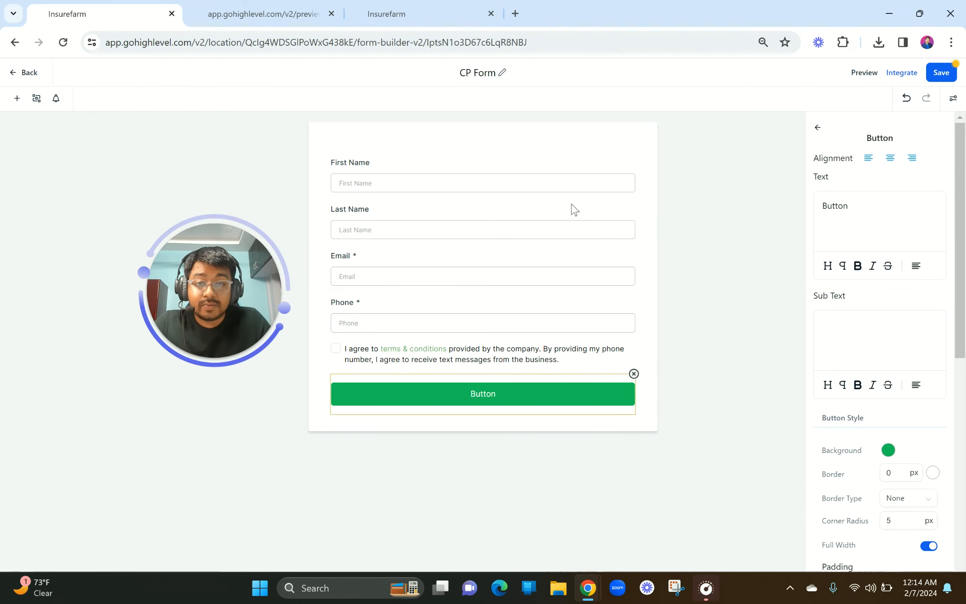
click(817, 127)
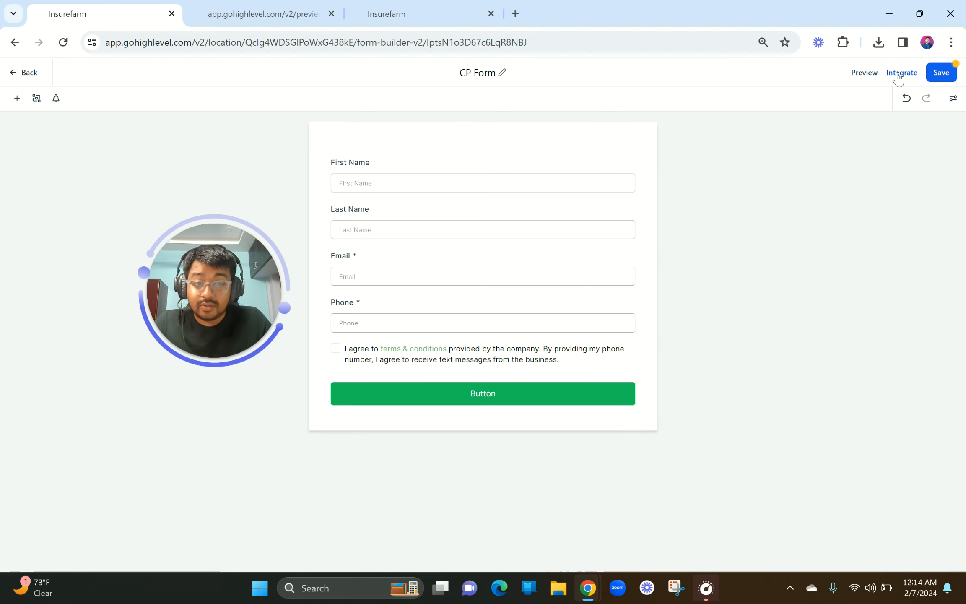
Step: Review the form's style options and enable the Inline Form layout
click(953, 104)
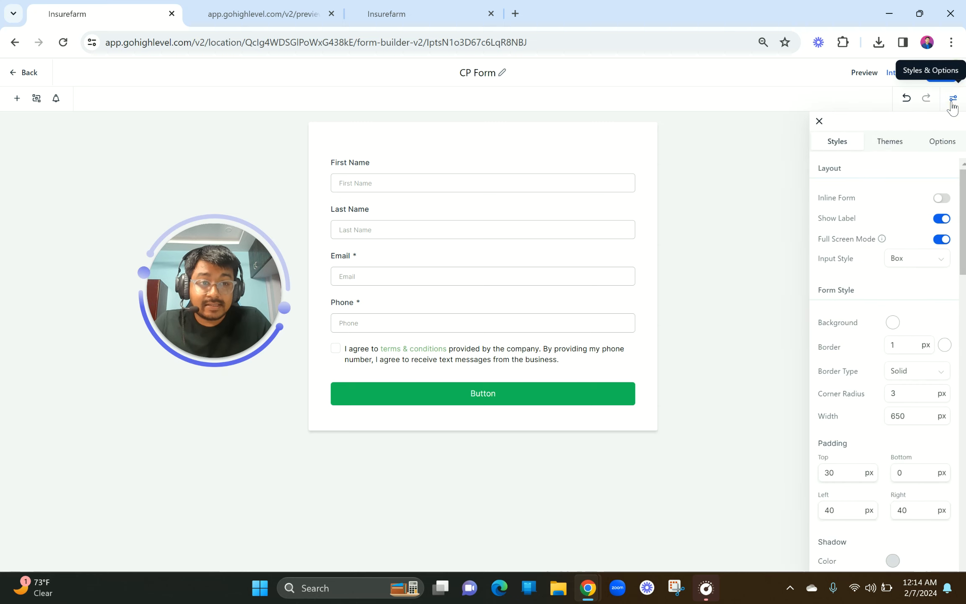
scroll(915, 298, down, 10)
scroll(916, 300, up, 10)
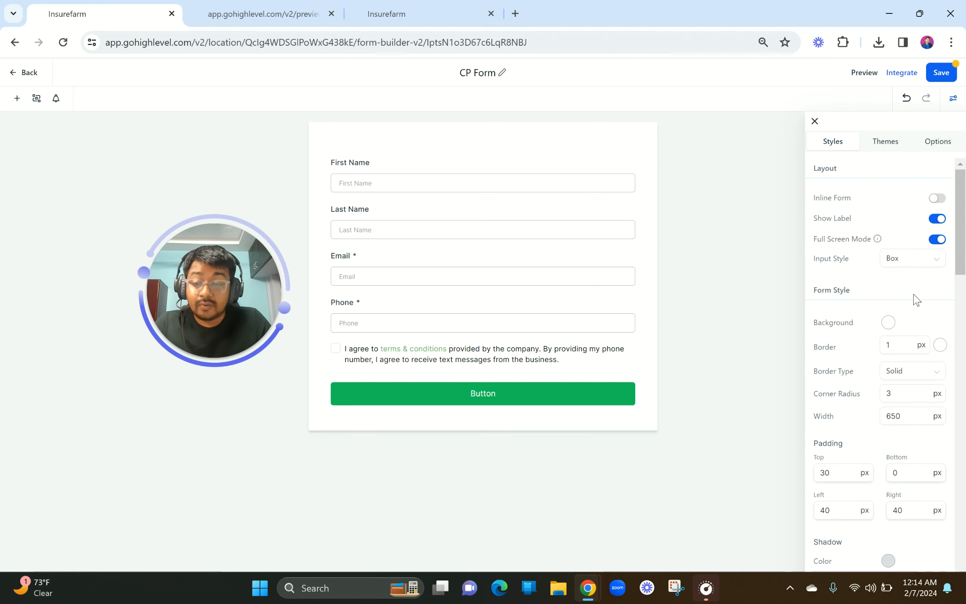
click(937, 198)
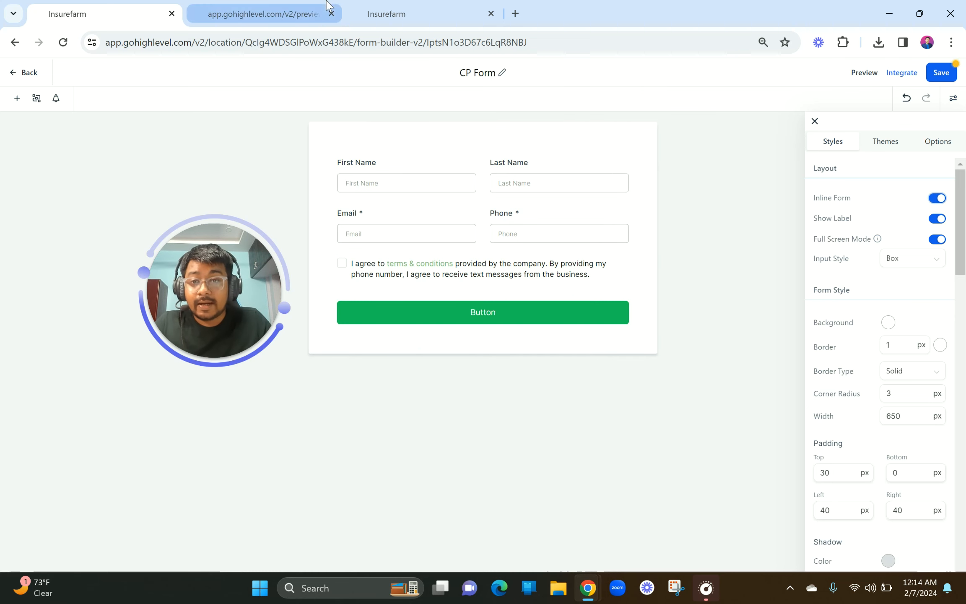
Step: Check the form fields on the reference preview page, and delete the First Name and Last Name fields from CP Form
click(259, 12)
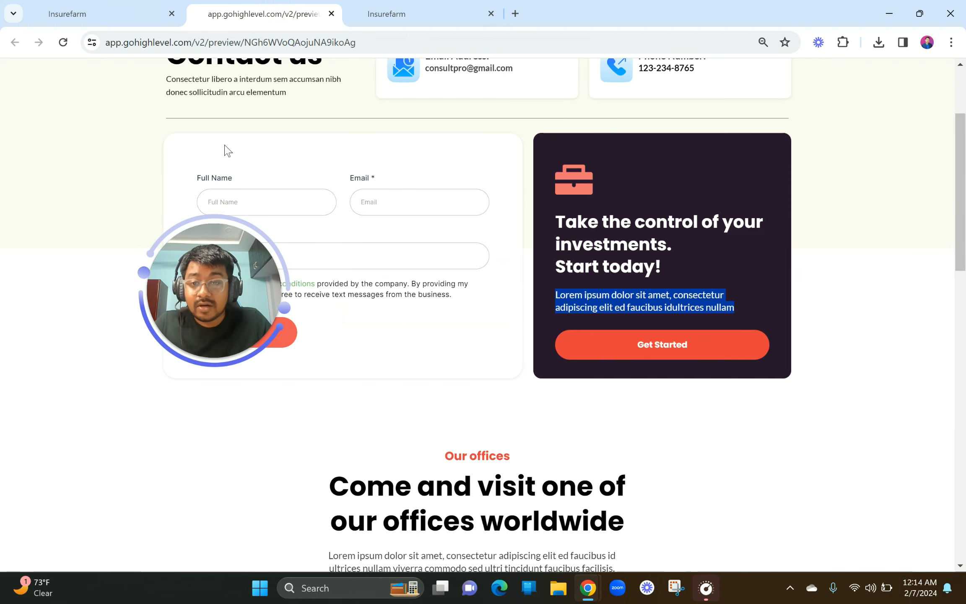
click(76, 13)
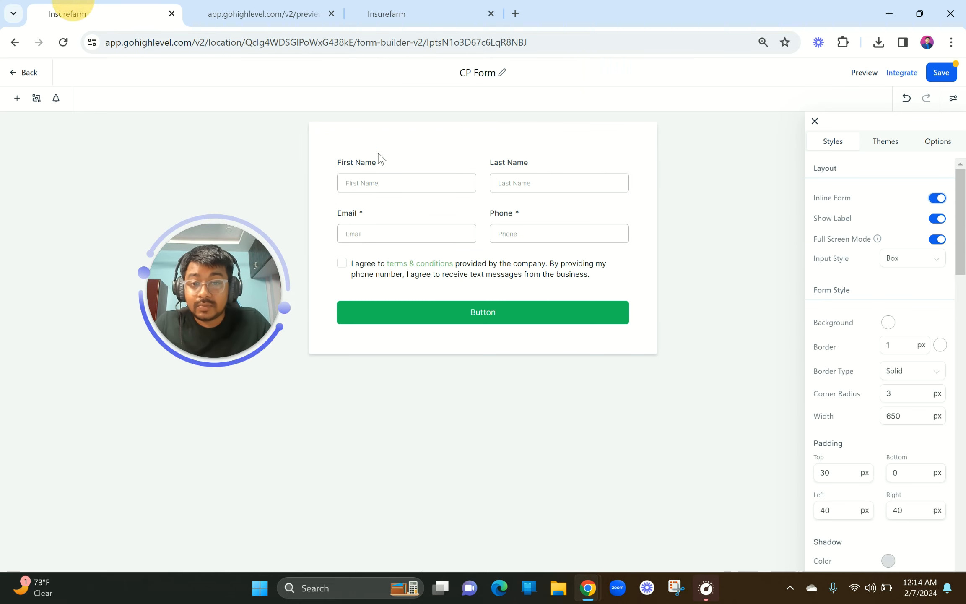
click(377, 183)
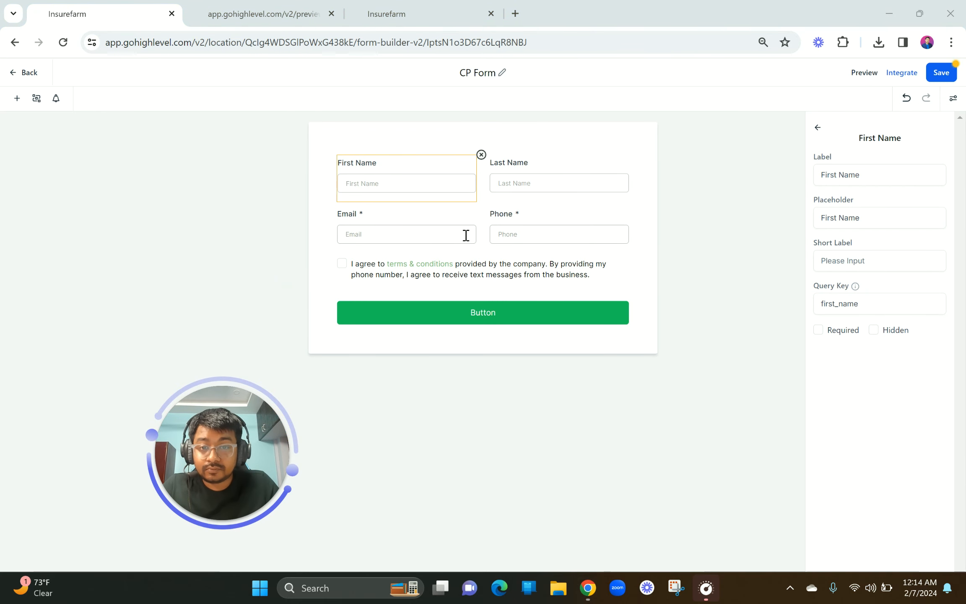
click(481, 155)
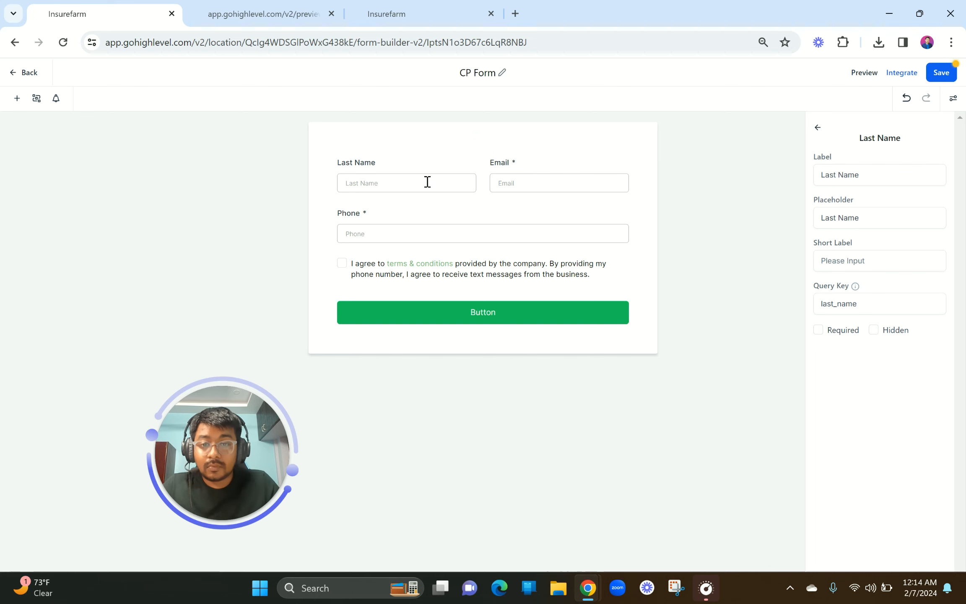
click(426, 181)
click(481, 154)
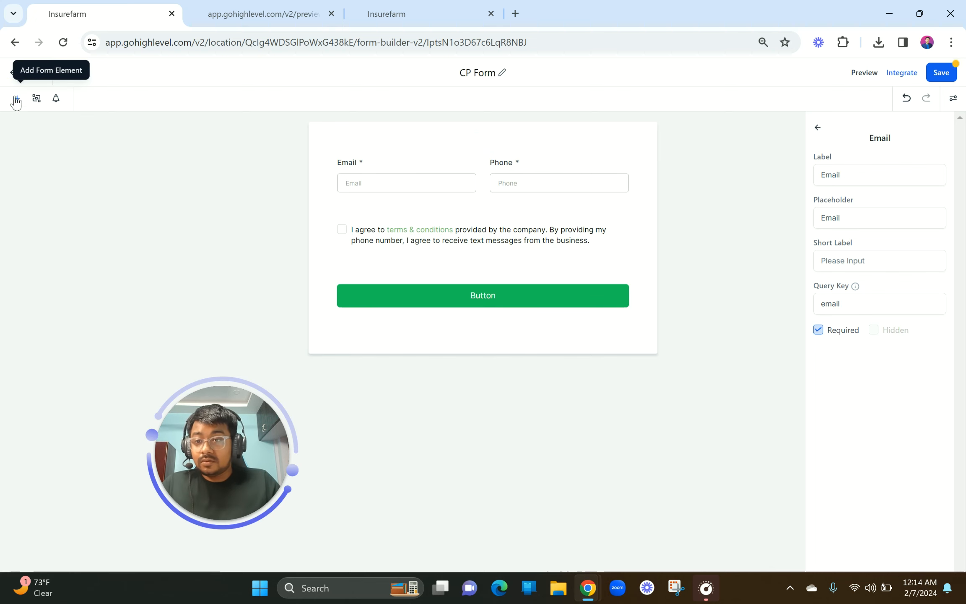
Step: Add a Full Name field from the quick-add elements in front of the Email field
click(17, 98)
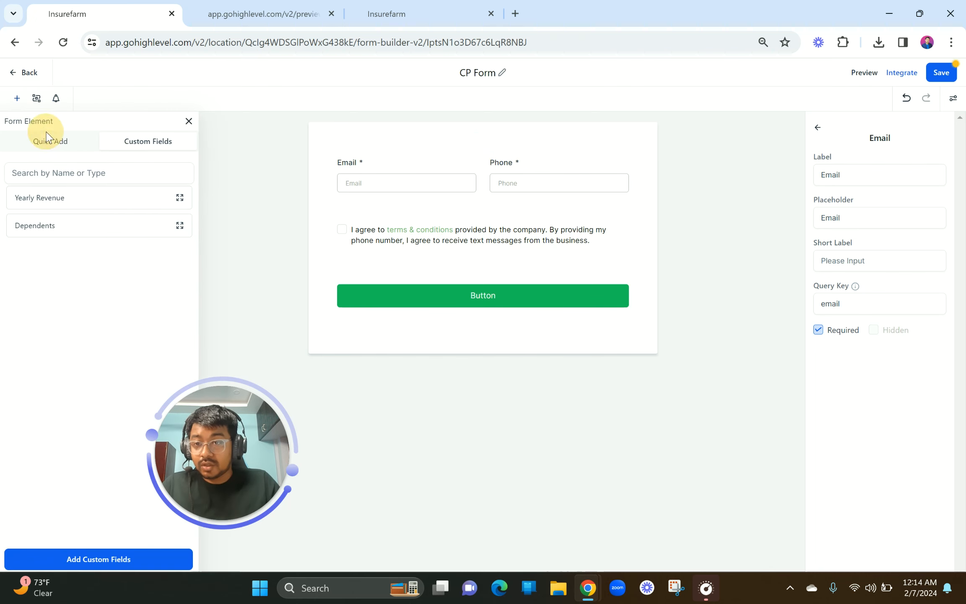
click(46, 147)
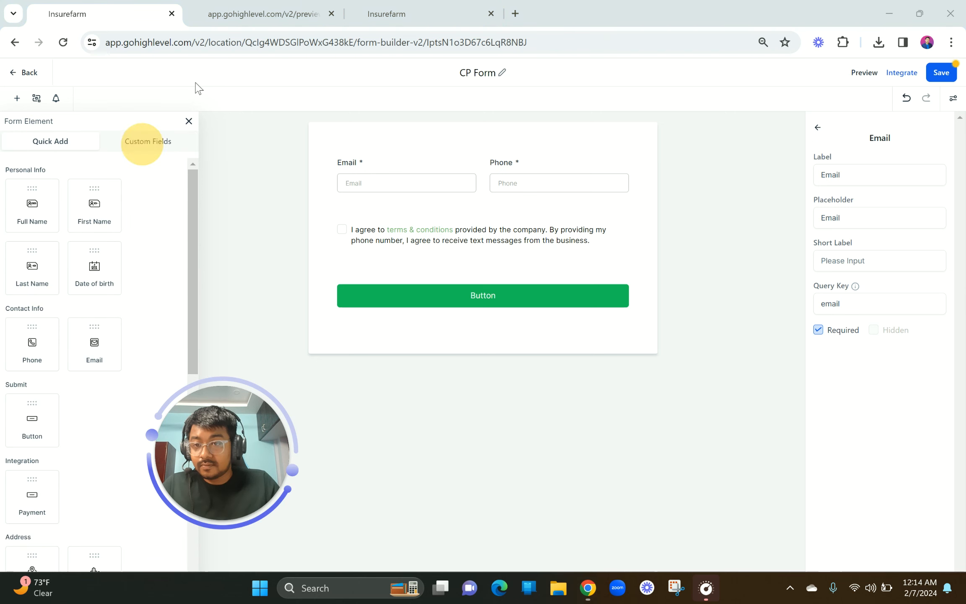
drag(32, 206, 398, 176)
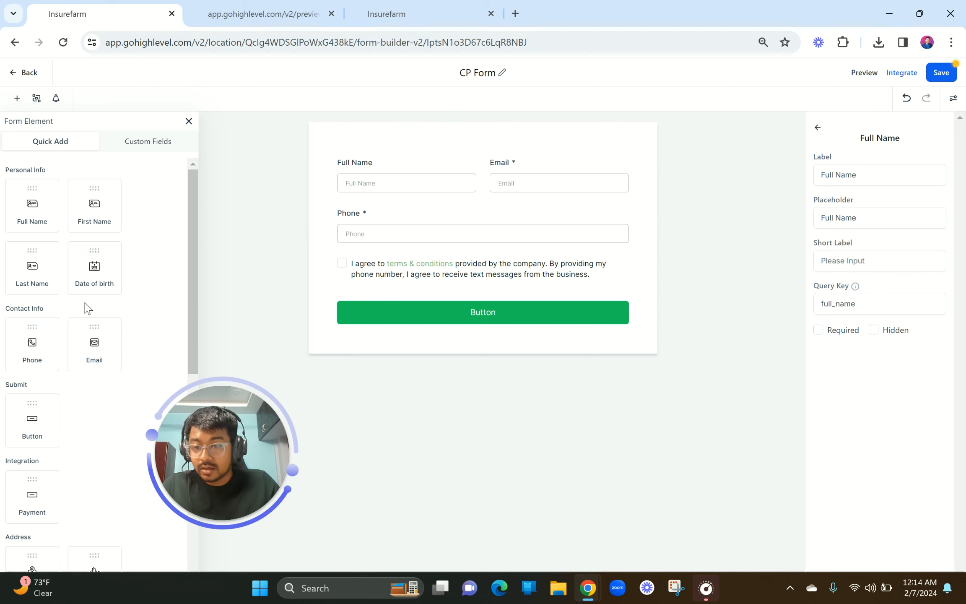
Step: Try out a Payment element between the Phone field and the terms checkbox, examine its settings and remove it
scroll(62, 329, down, 2)
drag(29, 389, 54, 383)
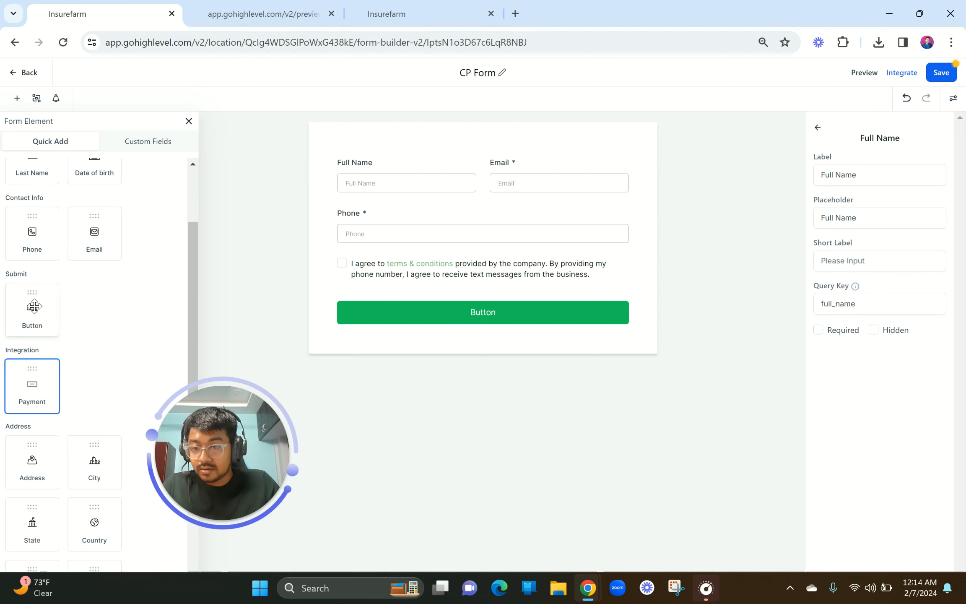
drag(31, 303, 125, 299)
scroll(37, 386, down, 1)
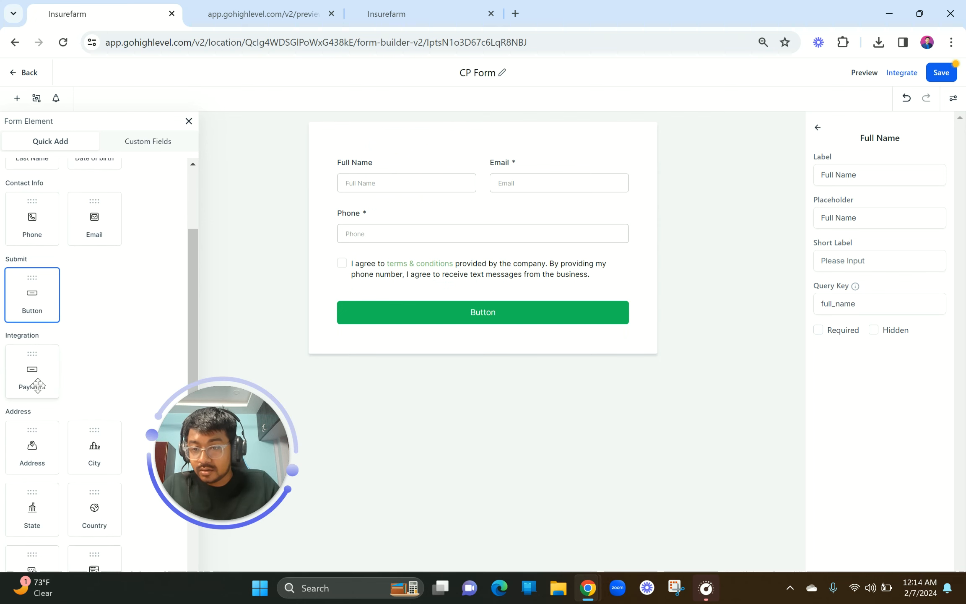
drag(29, 386, 446, 268)
click(489, 265)
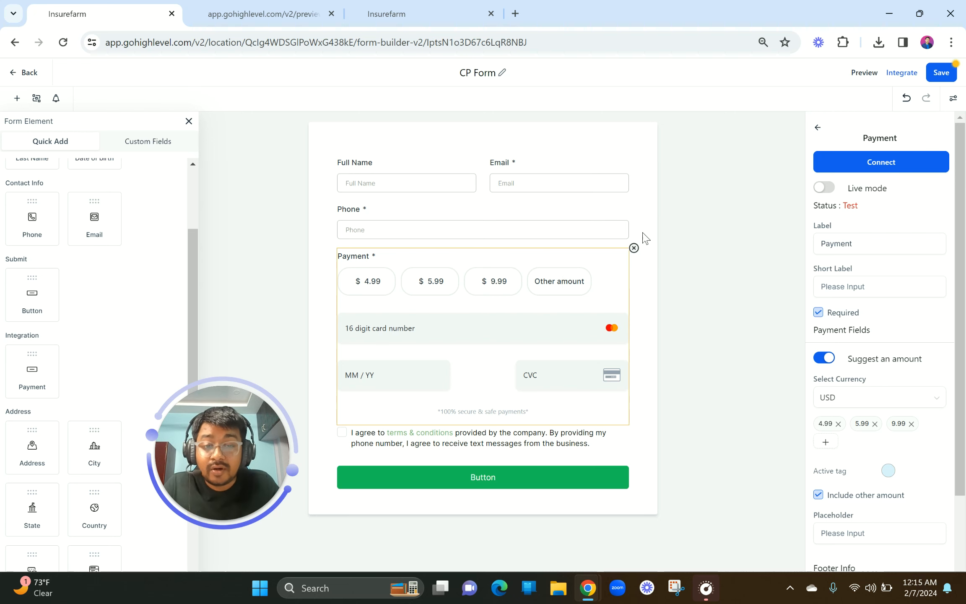
click(634, 248)
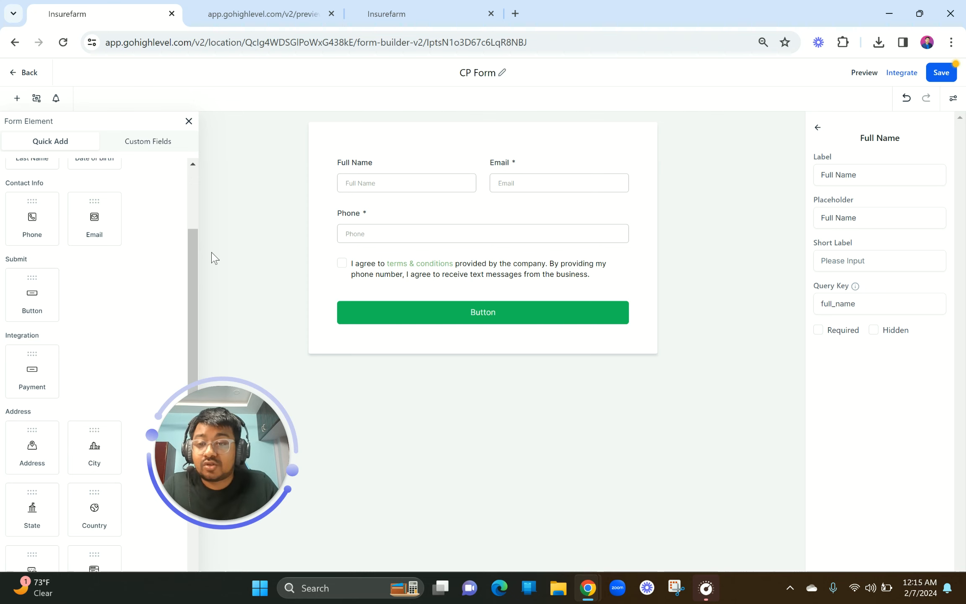
Step: Compare CP Form with the contact form on the reference preview page and look through the remaining quick-add elements
click(262, 11)
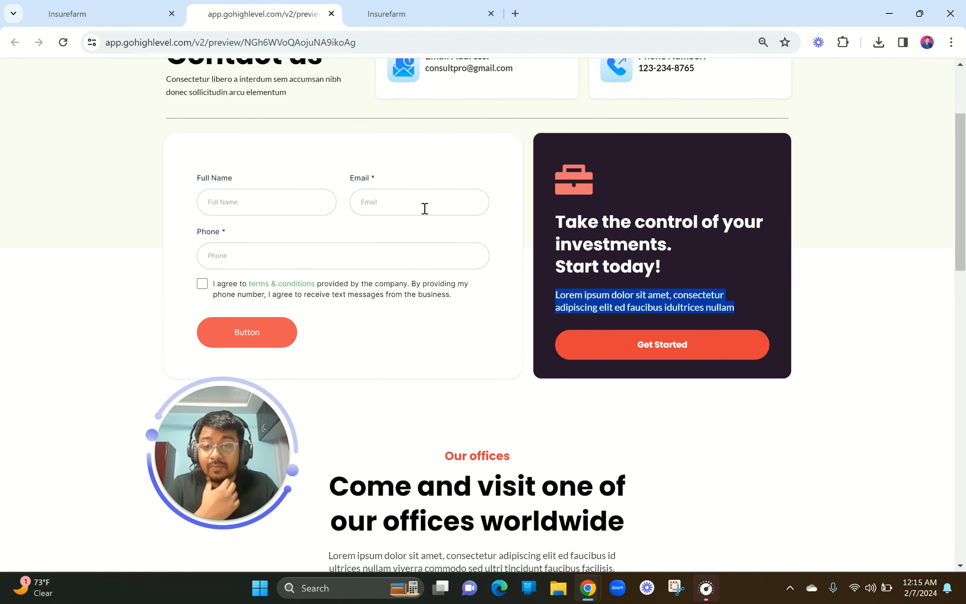
click(143, 12)
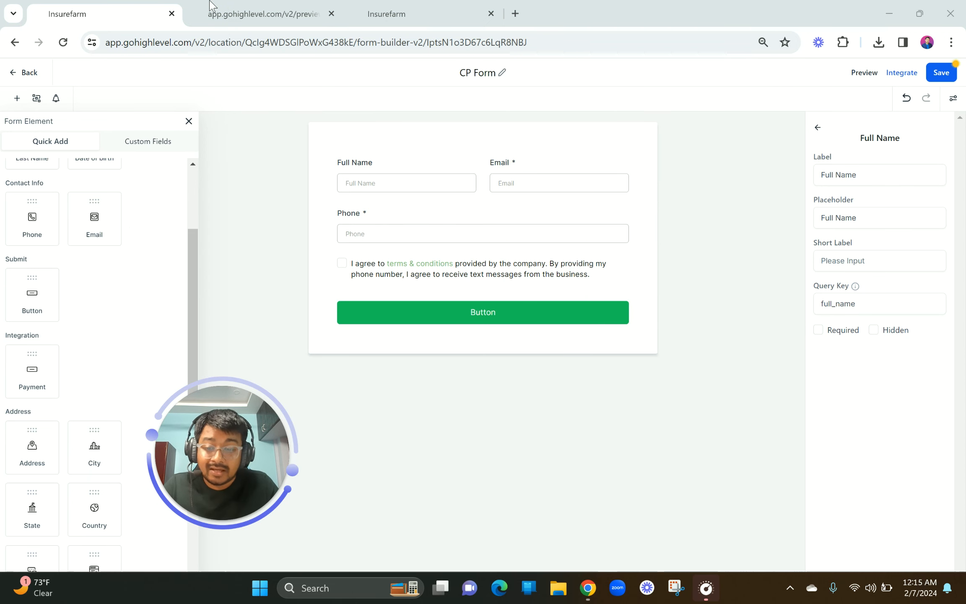
click(262, 12)
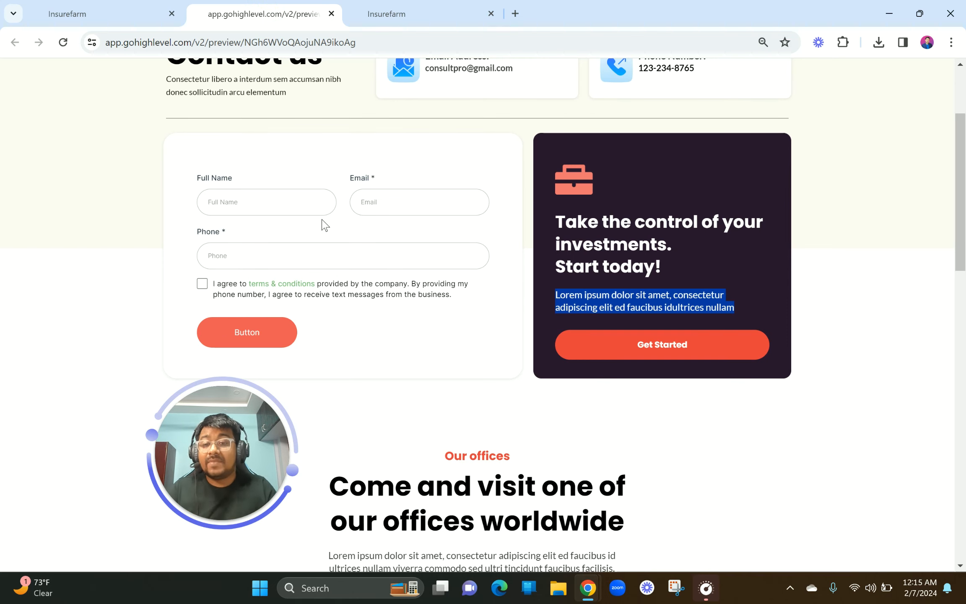
click(119, 6)
scroll(152, 228, up, 2)
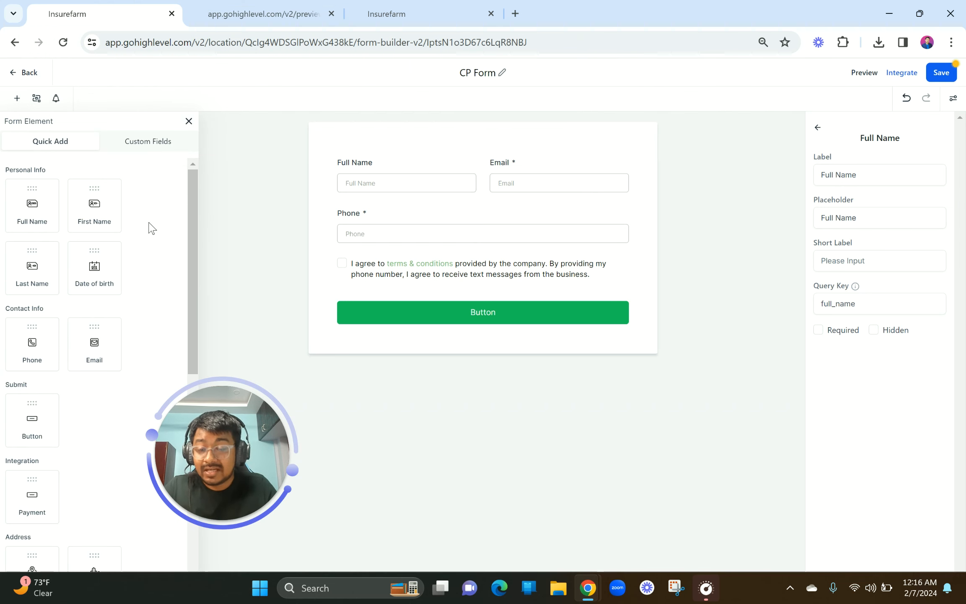
mouse_move(259, 5)
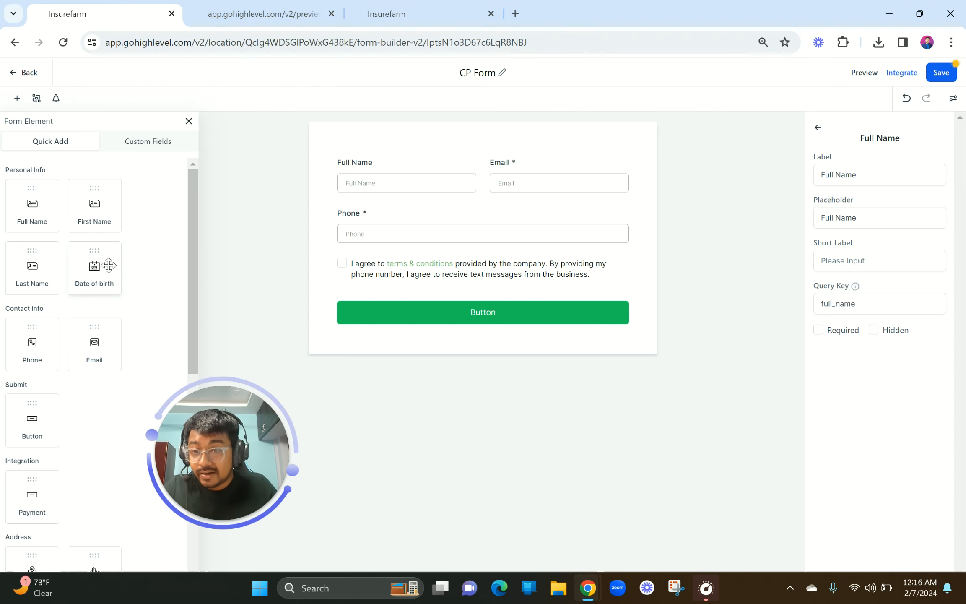
scroll(96, 361, down, 10)
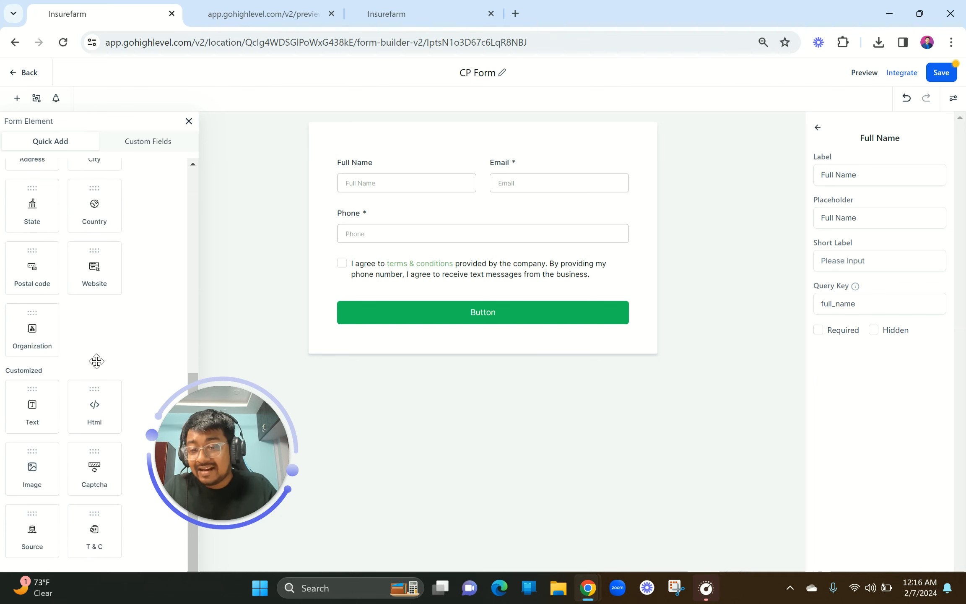
Step: Start a new custom field of the Multi Line text input type for CP Form
scroll(96, 361, up, 10)
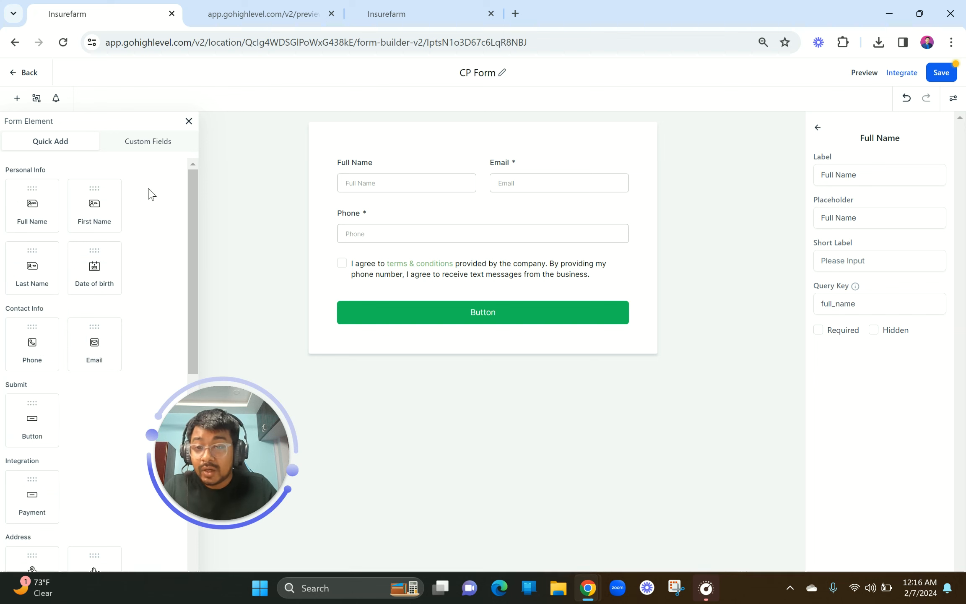
click(149, 142)
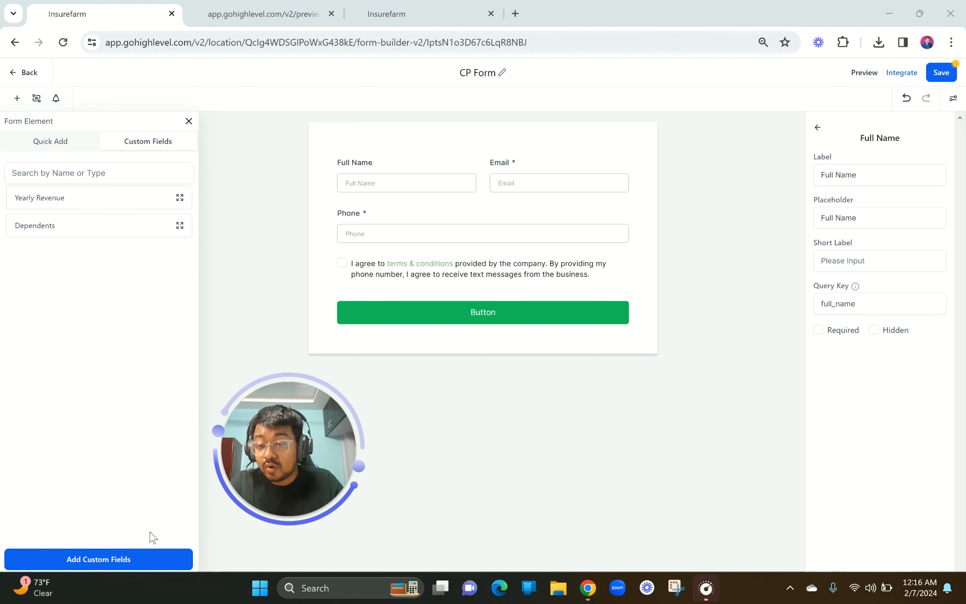
click(115, 565)
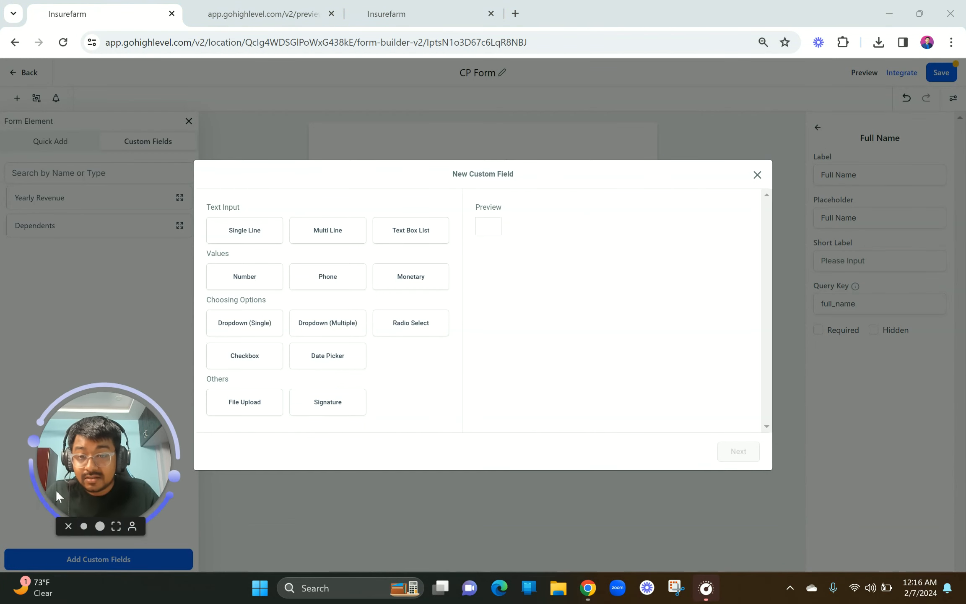
drag(55, 489, 40, 443)
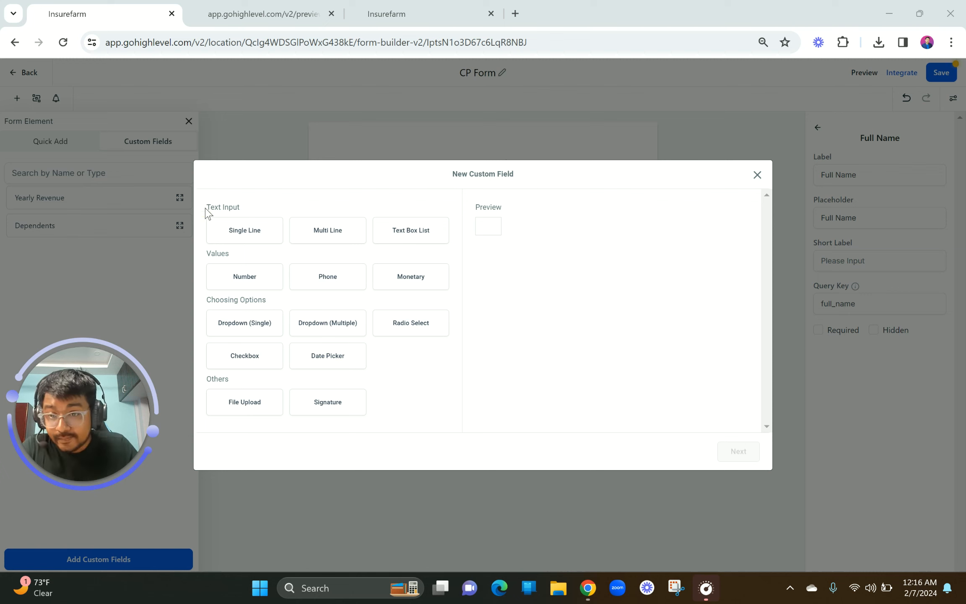
click(334, 236)
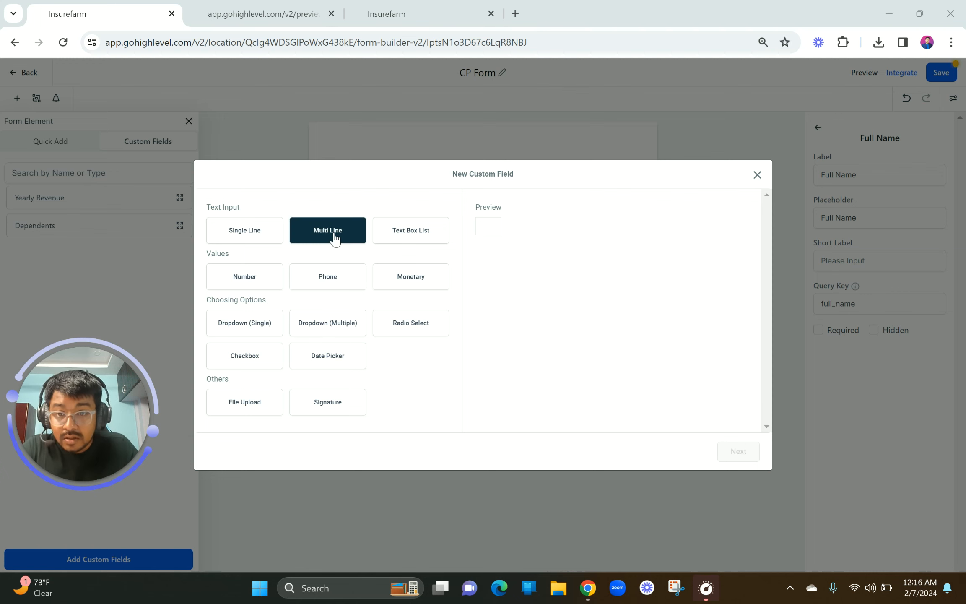
click(334, 237)
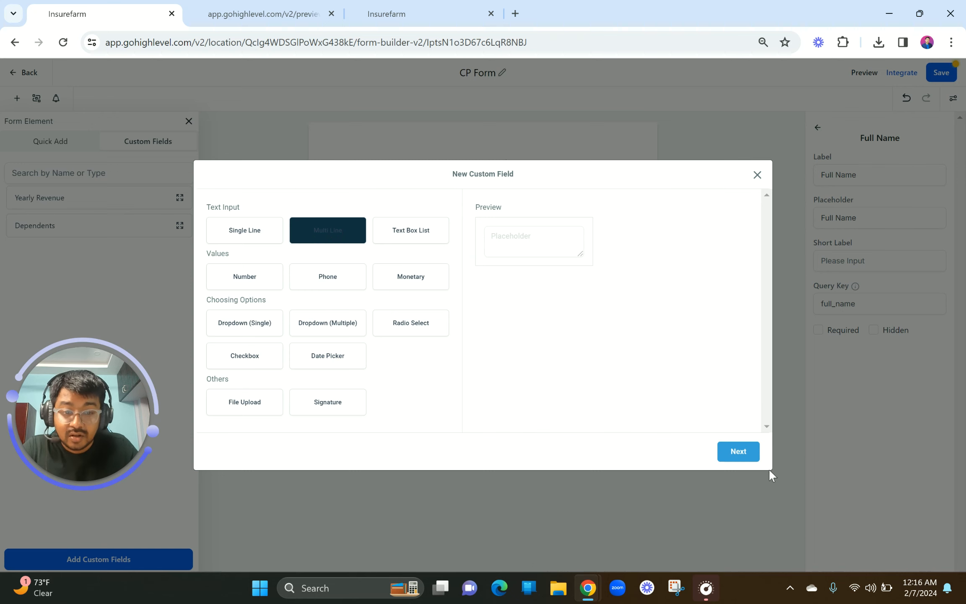
click(746, 461)
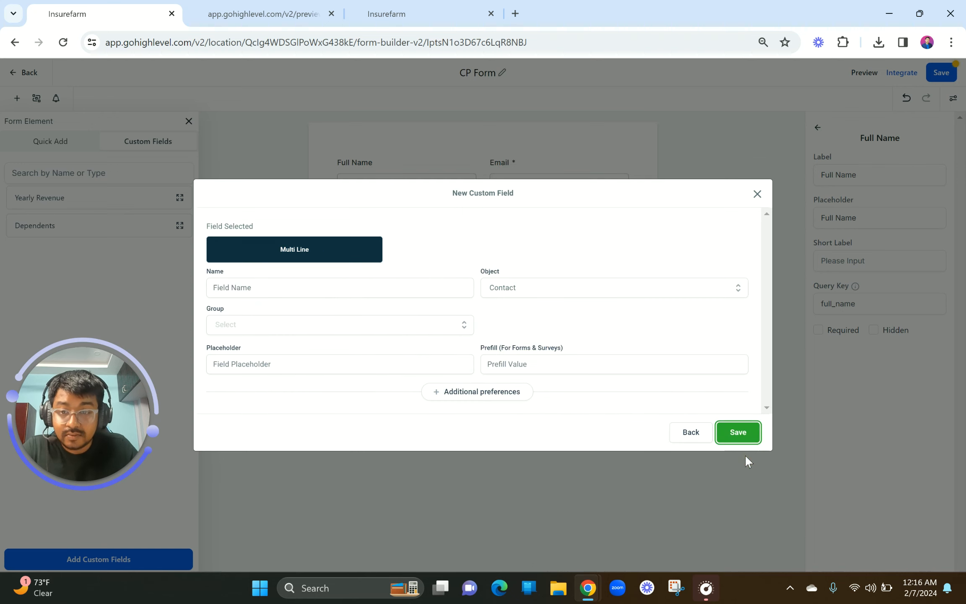
Step: Name the new multi-line custom field "Contact Message Box"
click(315, 289)
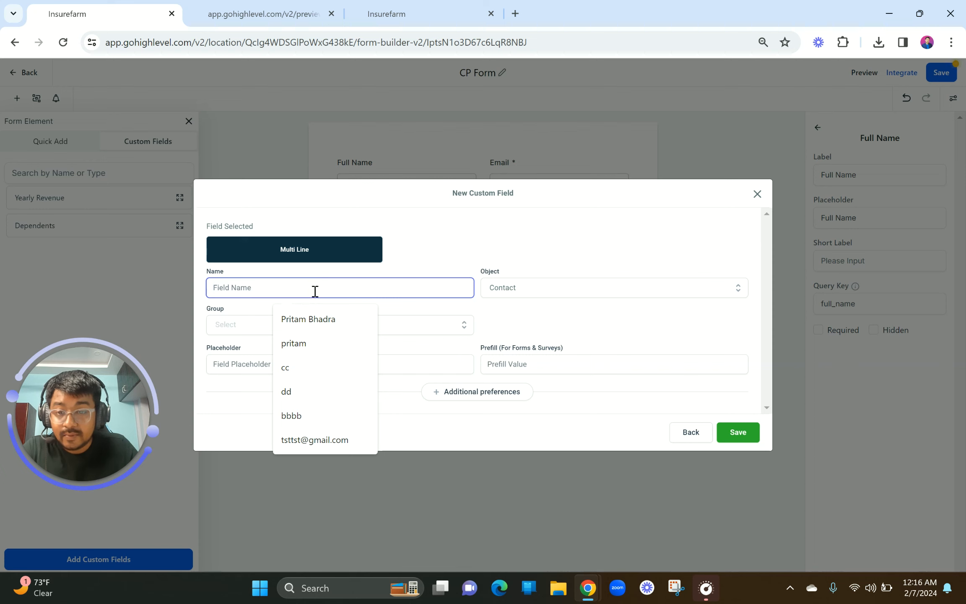
click(238, 313)
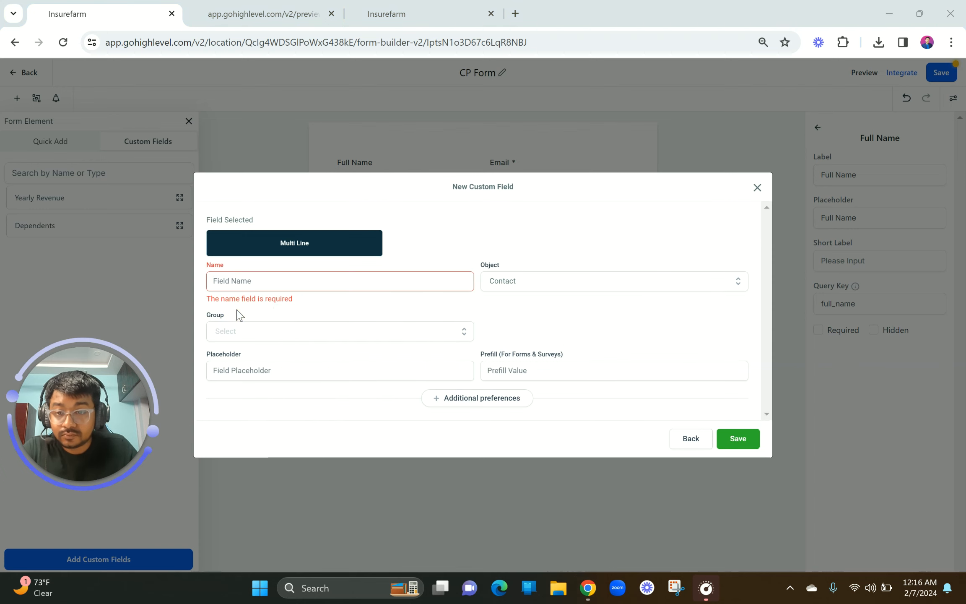
click(257, 283)
text(Messag)
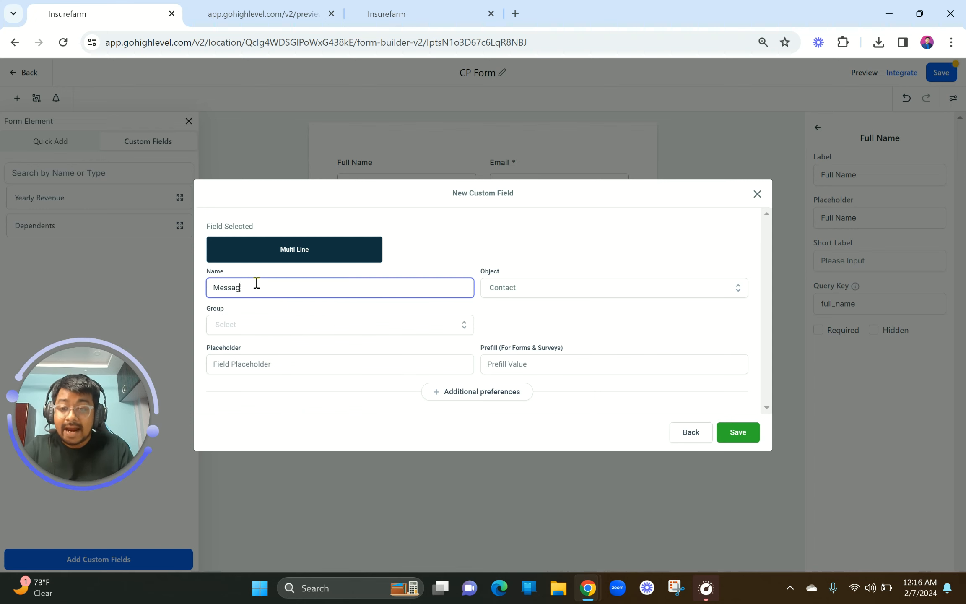
key(BackSpace)
key(BackSpace)
key(BackSpace)
key(BackSpace)
key(BackSpace)
key(BackSpace)
text(Contact)
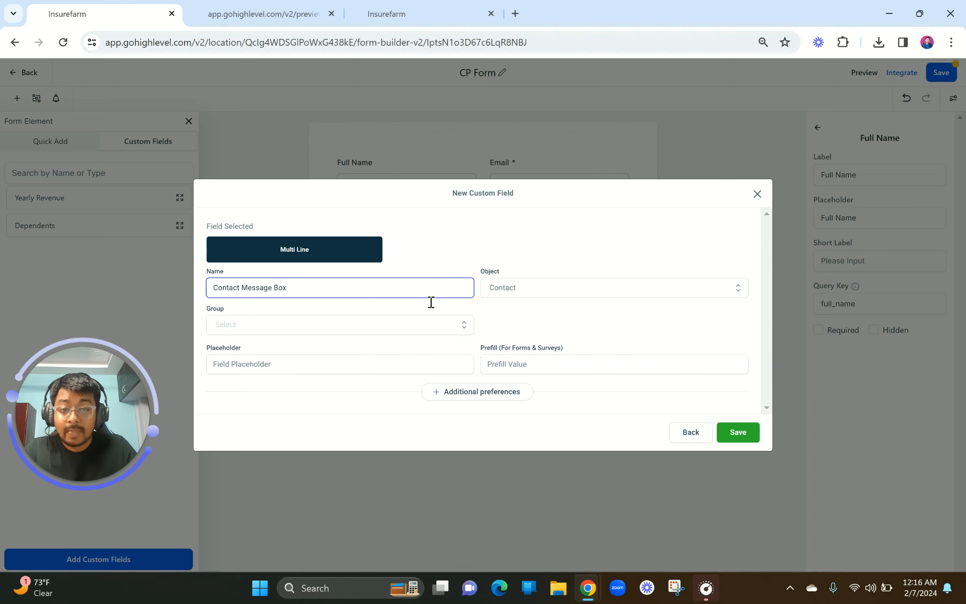
Step: Assign the new custom field to the General Info group and save it without a placeholder
click(291, 324)
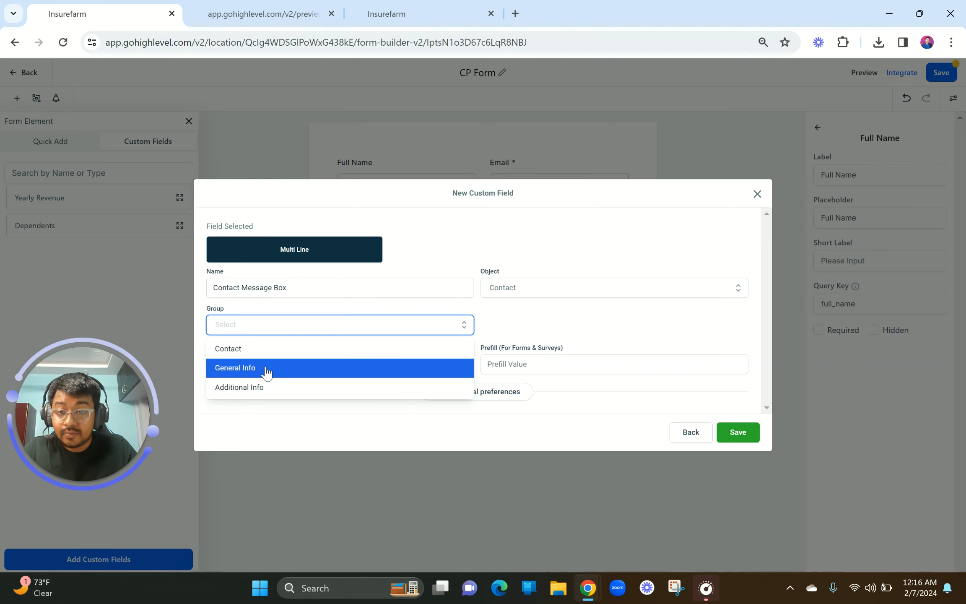
click(266, 366)
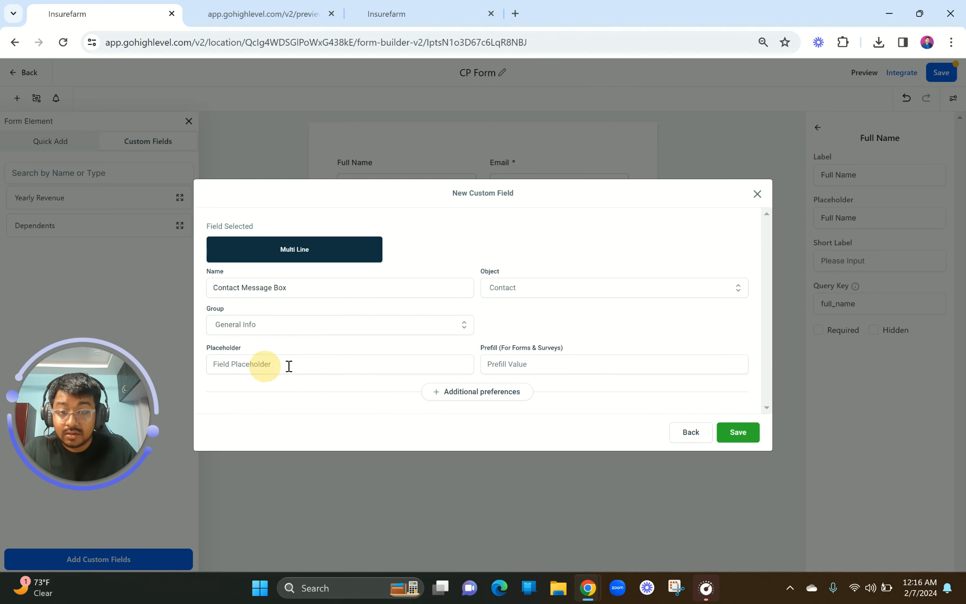
click(364, 359)
click(376, 368)
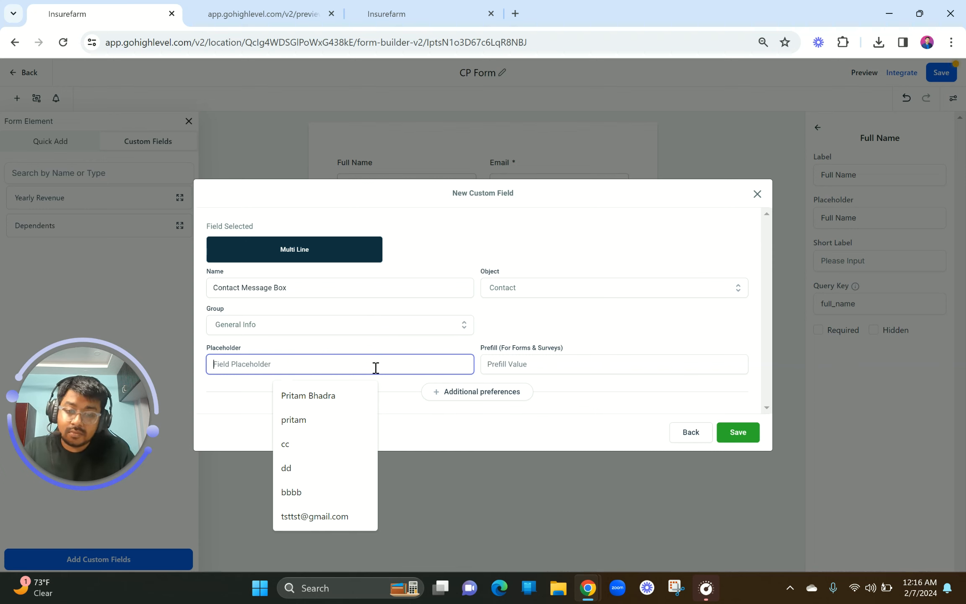
click(721, 429)
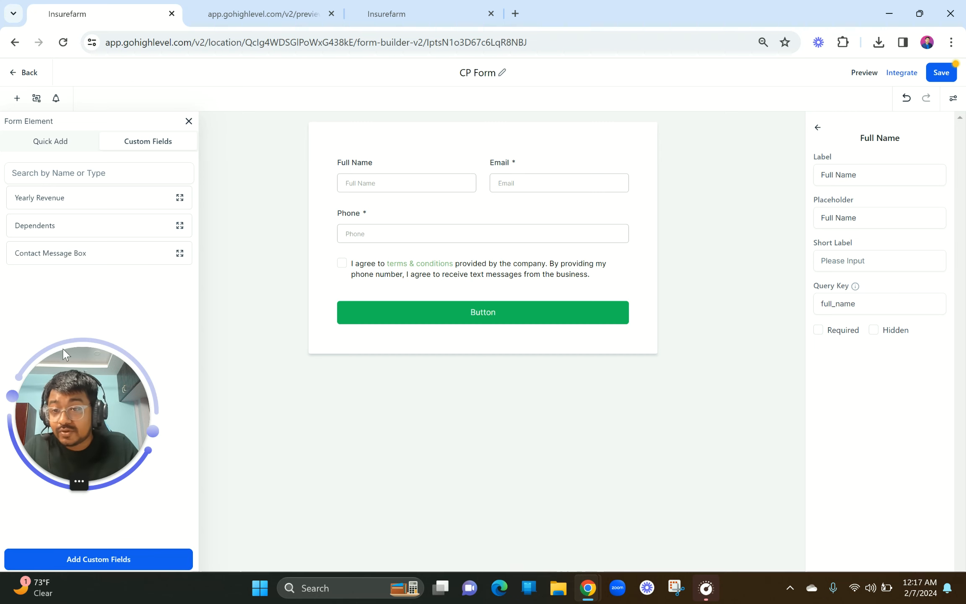
Step: Insert the Contact Message Box custom field between the Phone field and the terms checkbox
scroll(28, 261, up, 5)
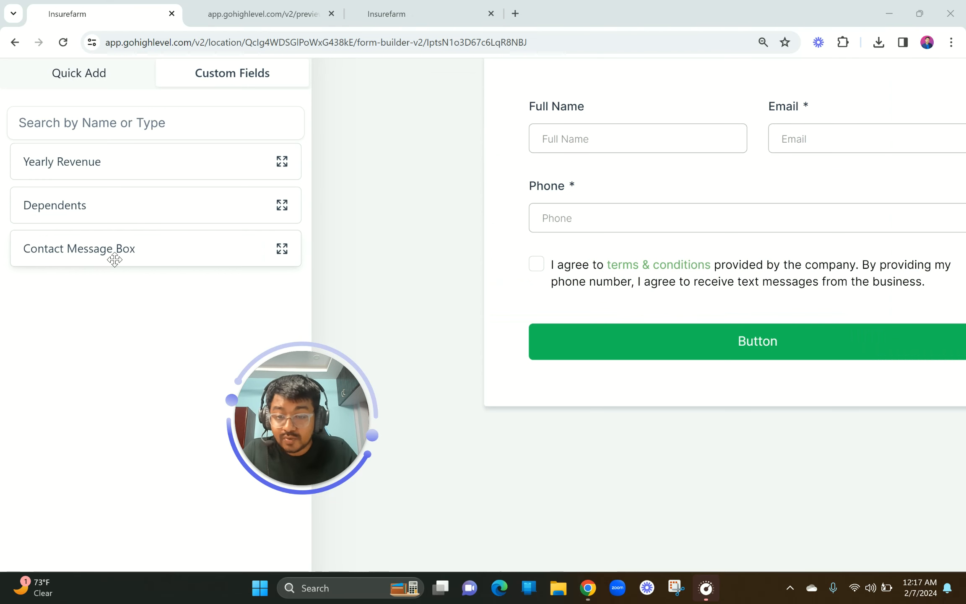
scroll(84, 258, down, 5)
drag(105, 257, 457, 277)
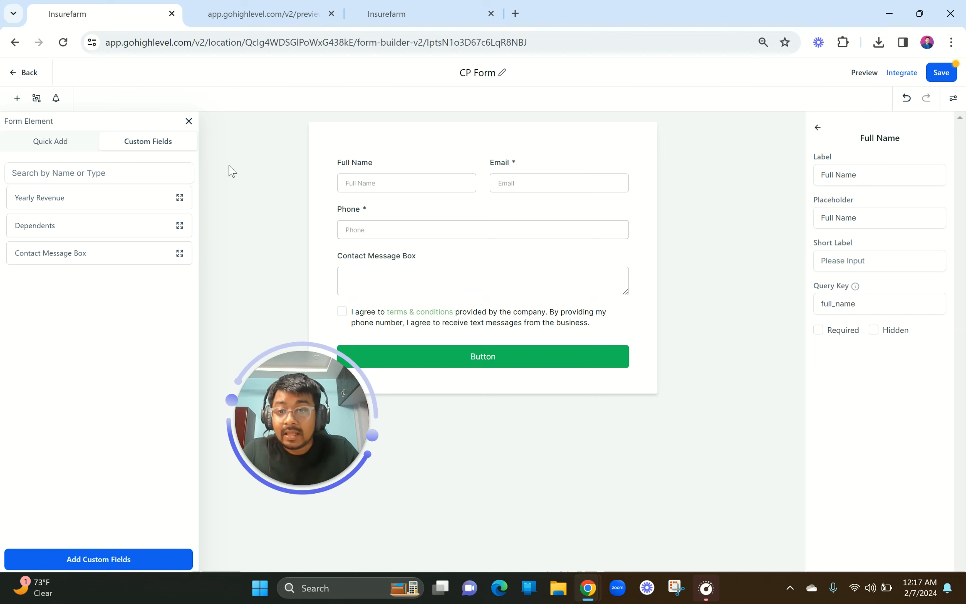
click(189, 123)
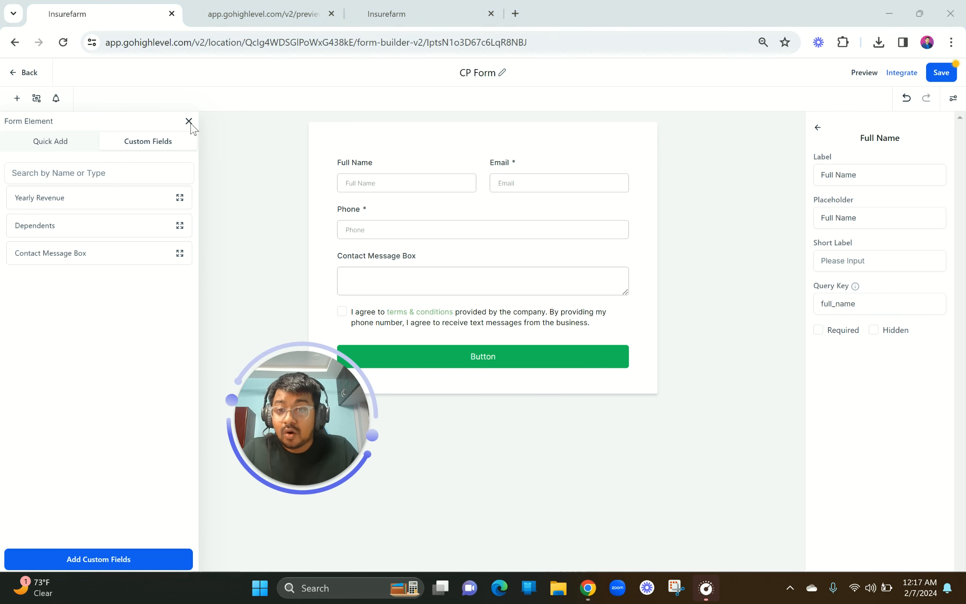
click(49, 145)
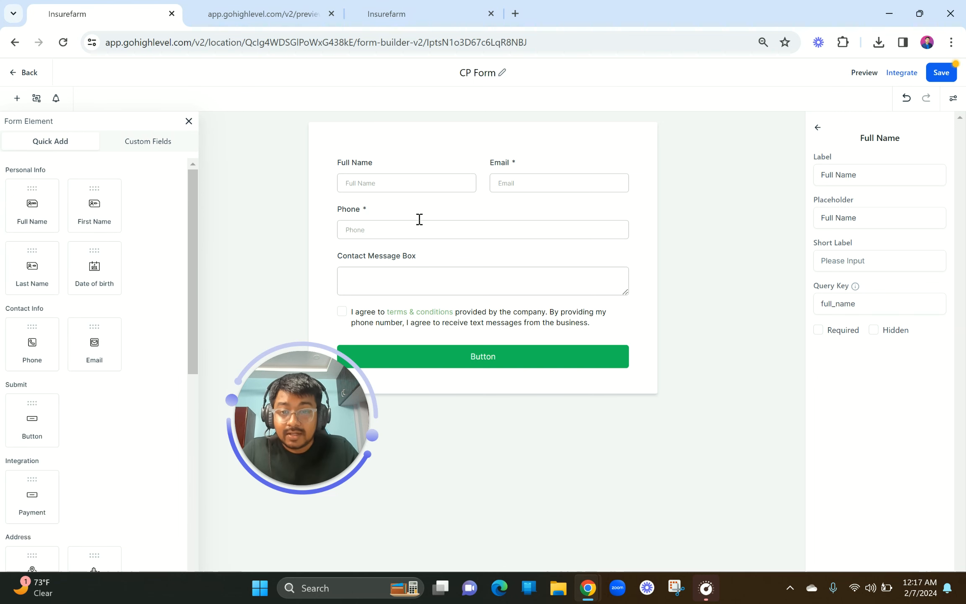
Step: Compare CP Form with the reference preview's contact form, hide the form elements, and check the form placeholder on the Contact Us page
click(289, 8)
scroll(416, 237, up, 1)
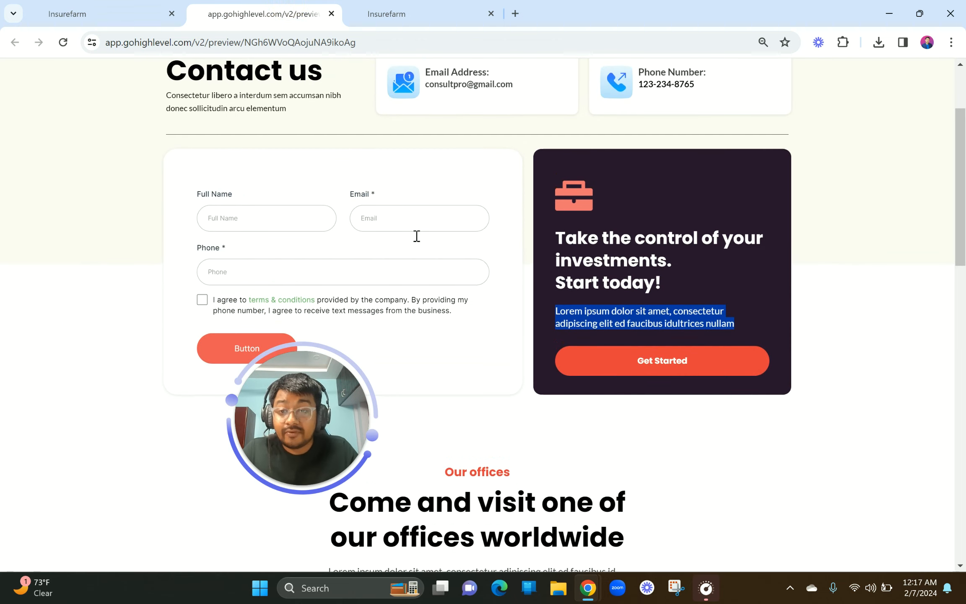
scroll(416, 234, down, 1)
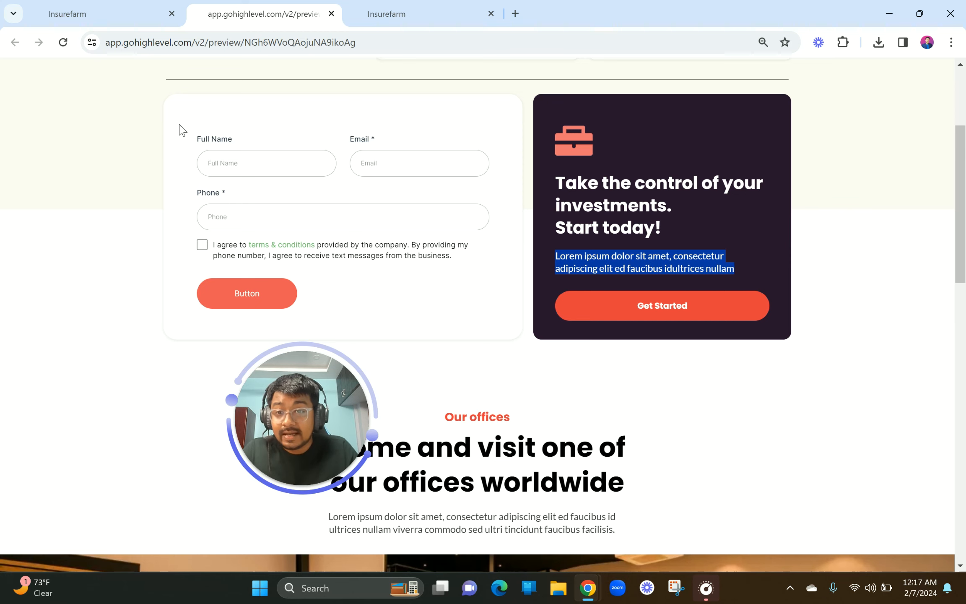
click(127, 2)
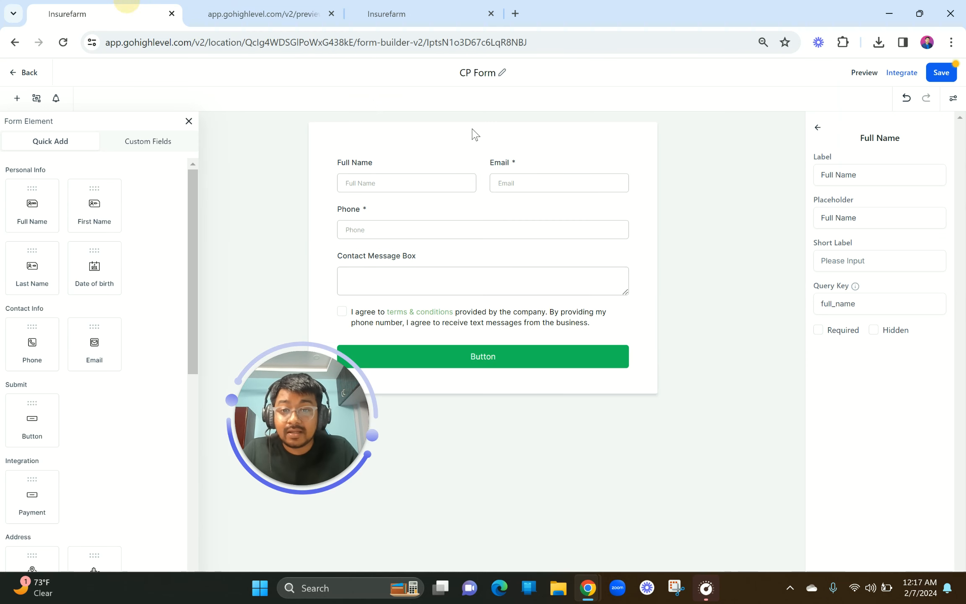
click(188, 121)
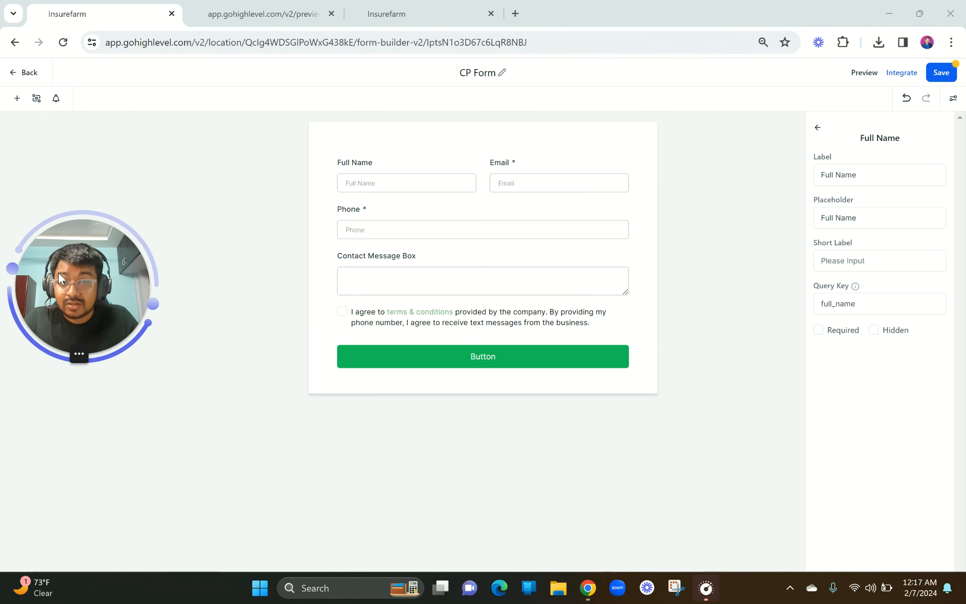
click(396, 13)
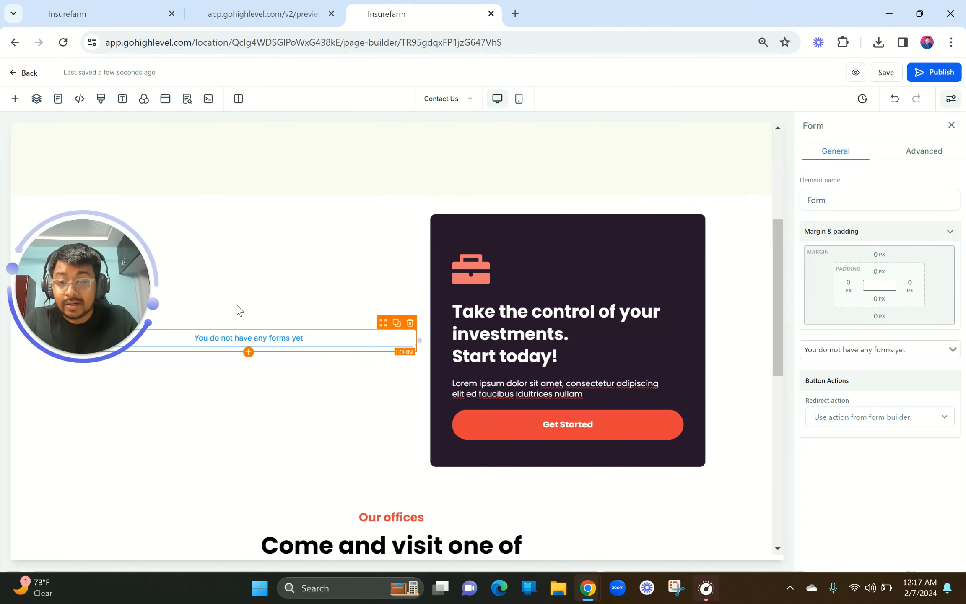
click(139, 11)
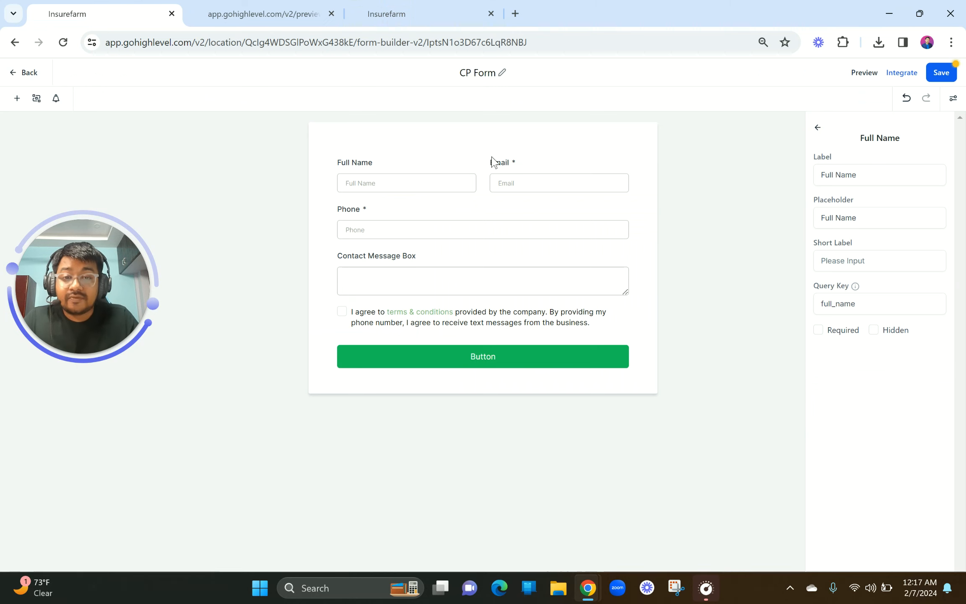
Step: Make the Full Name and Contact Message Box fields required in CP Form
click(521, 158)
click(953, 101)
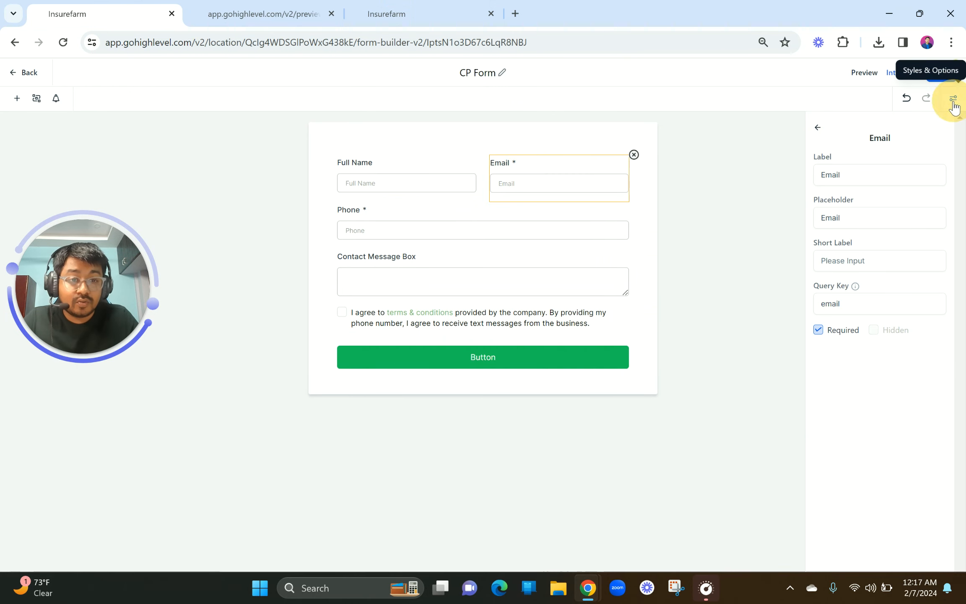
click(399, 185)
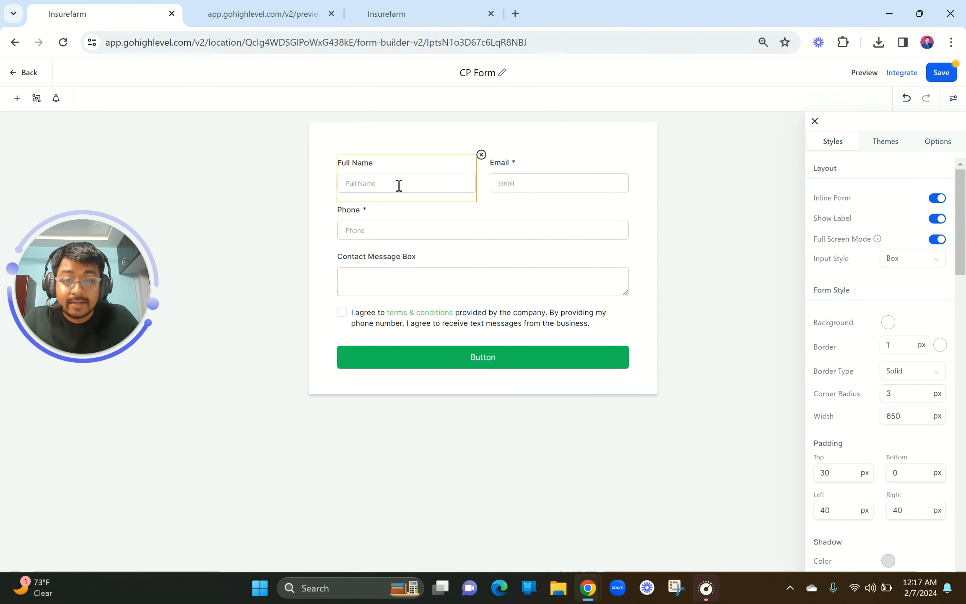
click(815, 123)
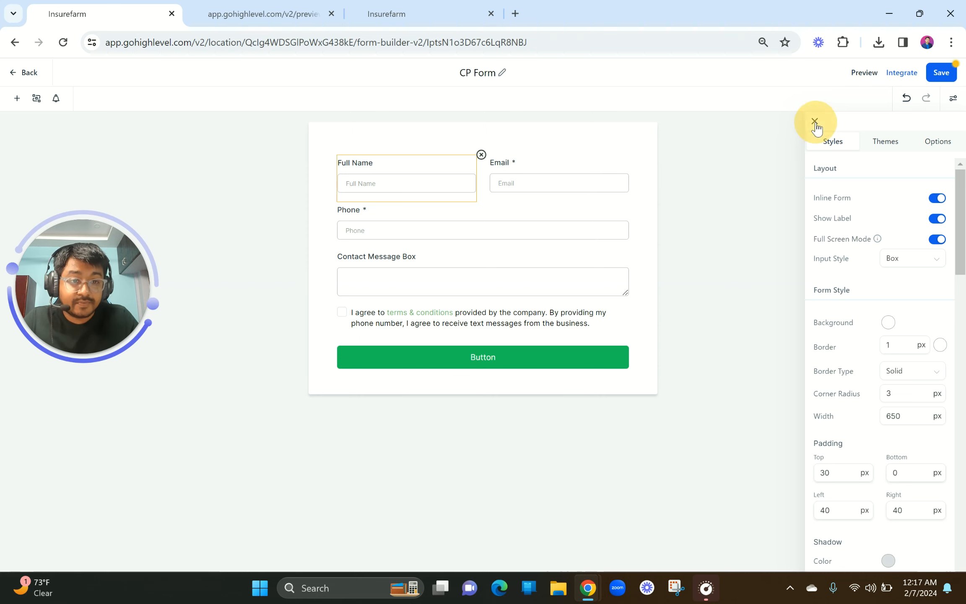
click(820, 332)
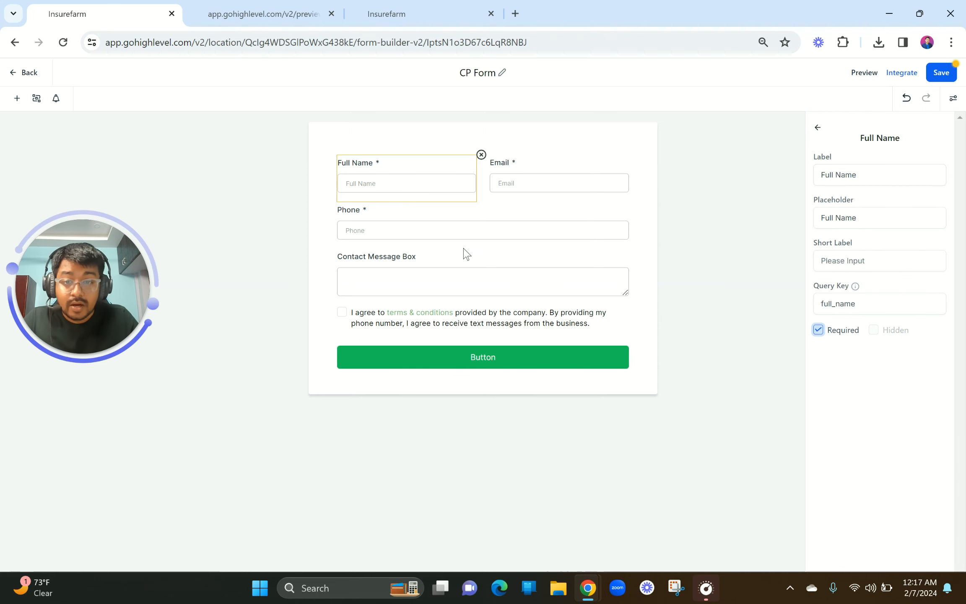
click(434, 287)
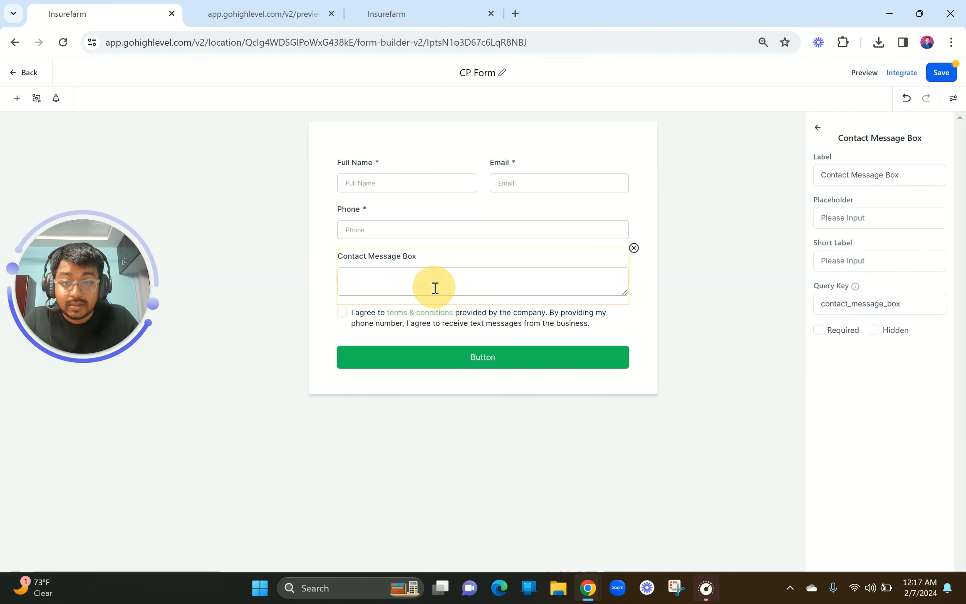
click(818, 330)
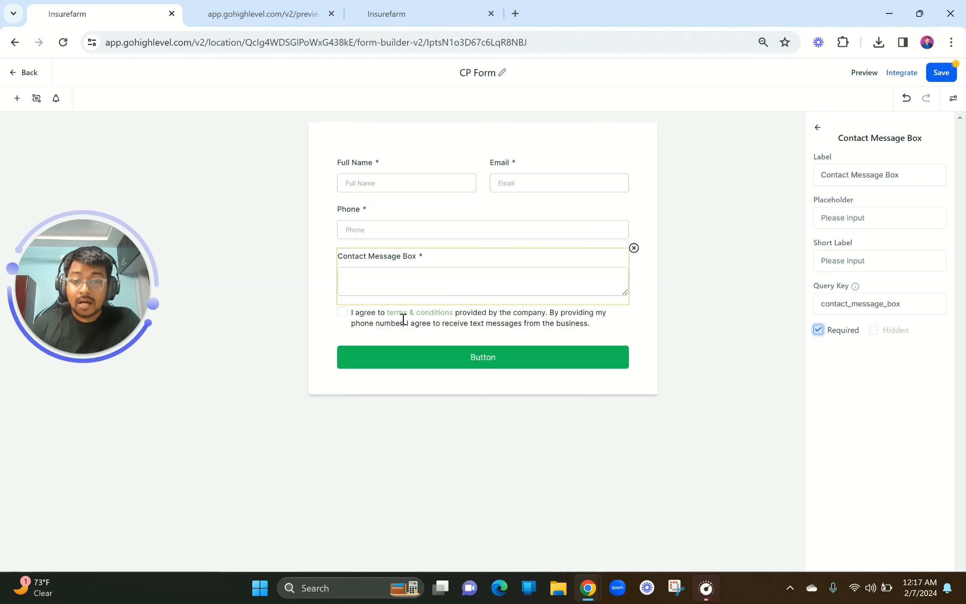
Step: Try a 100 px corner radius on CP Form's outer container in the form styles and clear the value
click(953, 99)
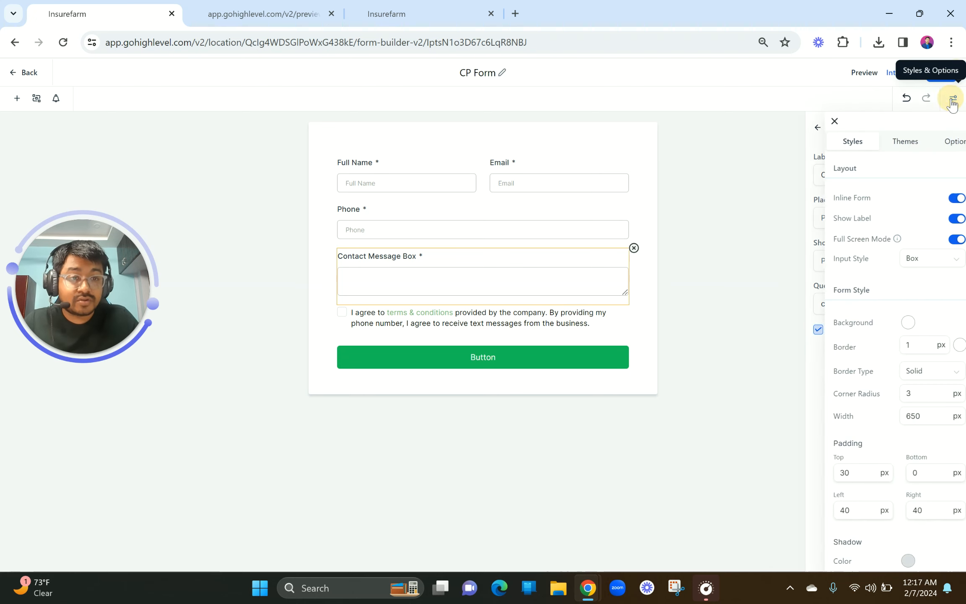
click(897, 263)
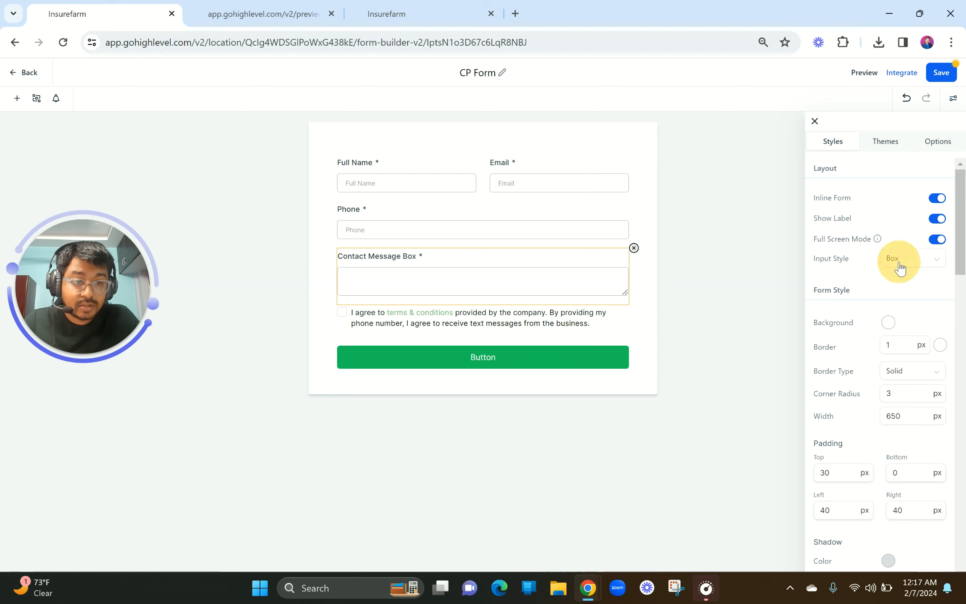
click(900, 264)
scroll(913, 298, down, 2)
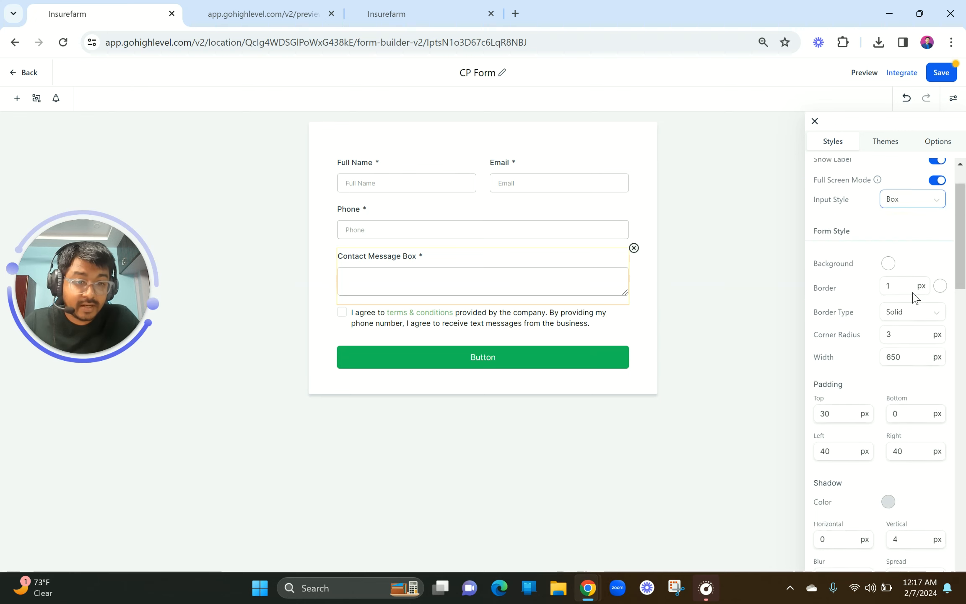
scroll(911, 239, down, 2)
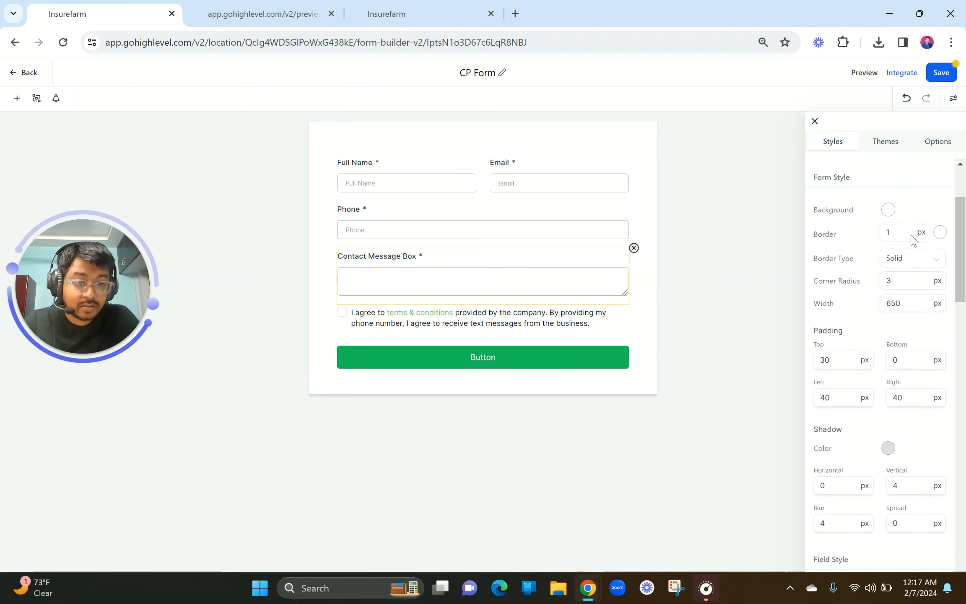
drag(902, 280, 881, 279)
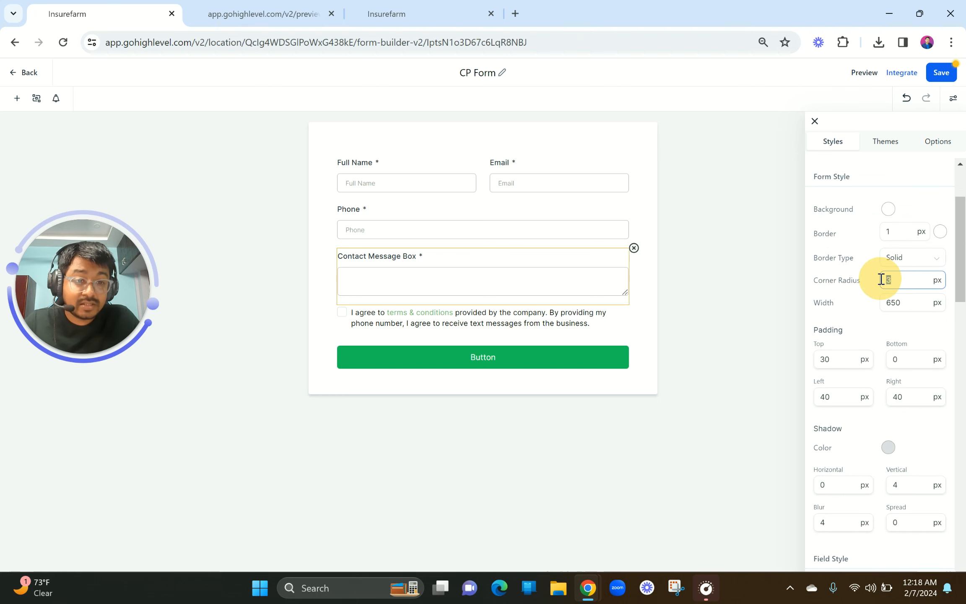
text(100)
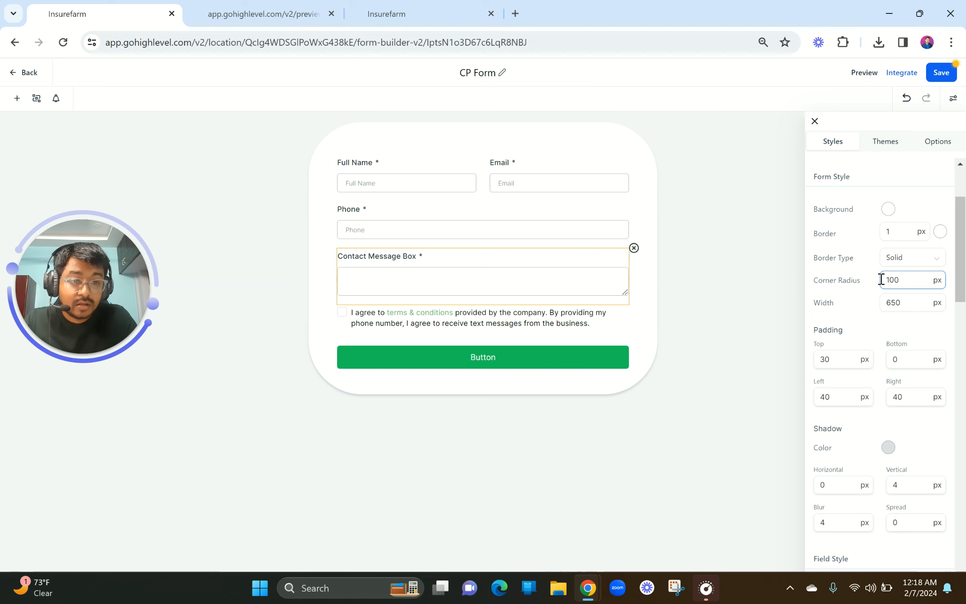
key(BackSpace)
key(BackSpace)
key(BackSpace)
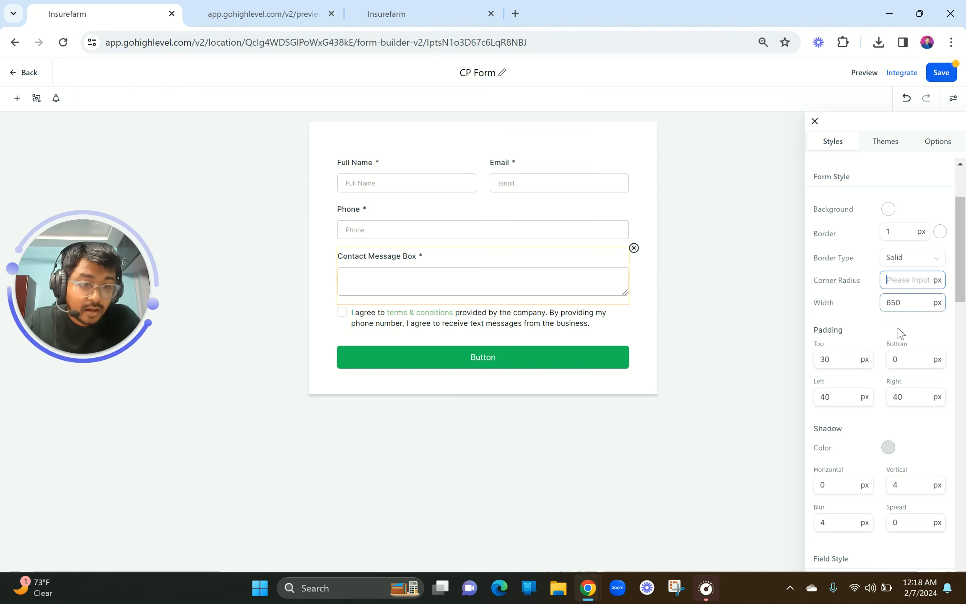
Step: Set the corner radius of the form's input fields to 200 px in the field style
scroll(901, 334, down, 2)
scroll(902, 333, down, 4)
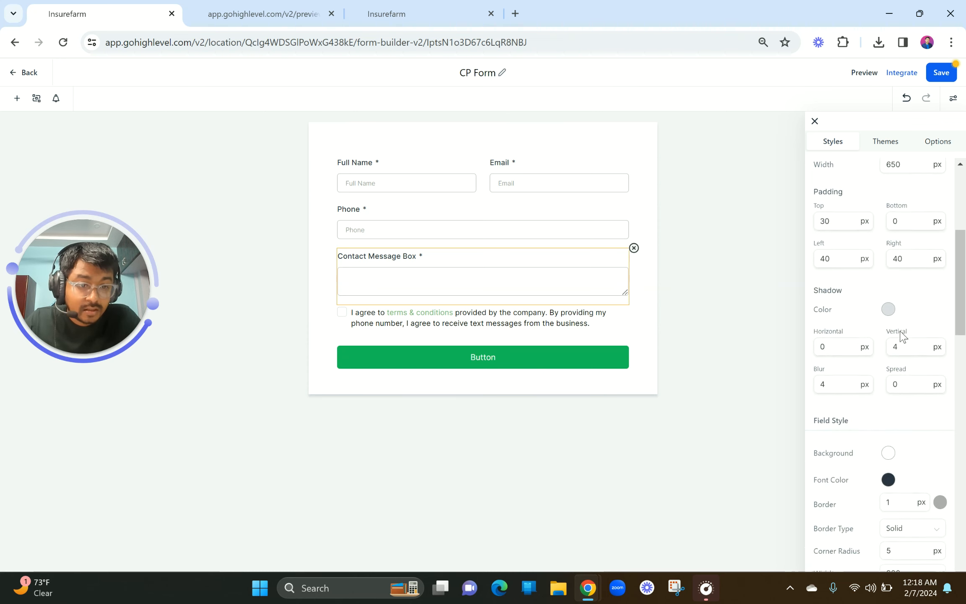
scroll(903, 336, down, 2)
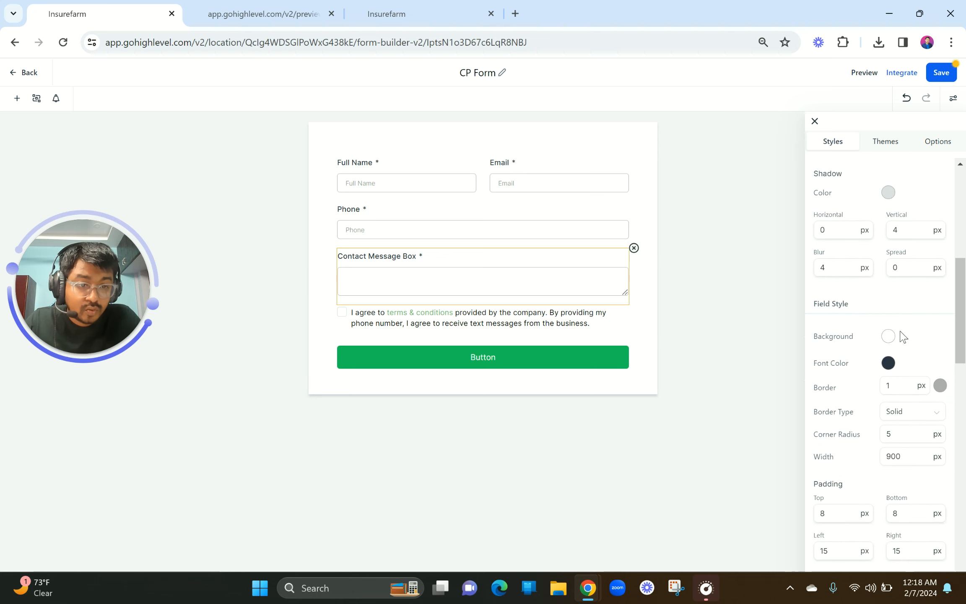
scroll(874, 343, down, 2)
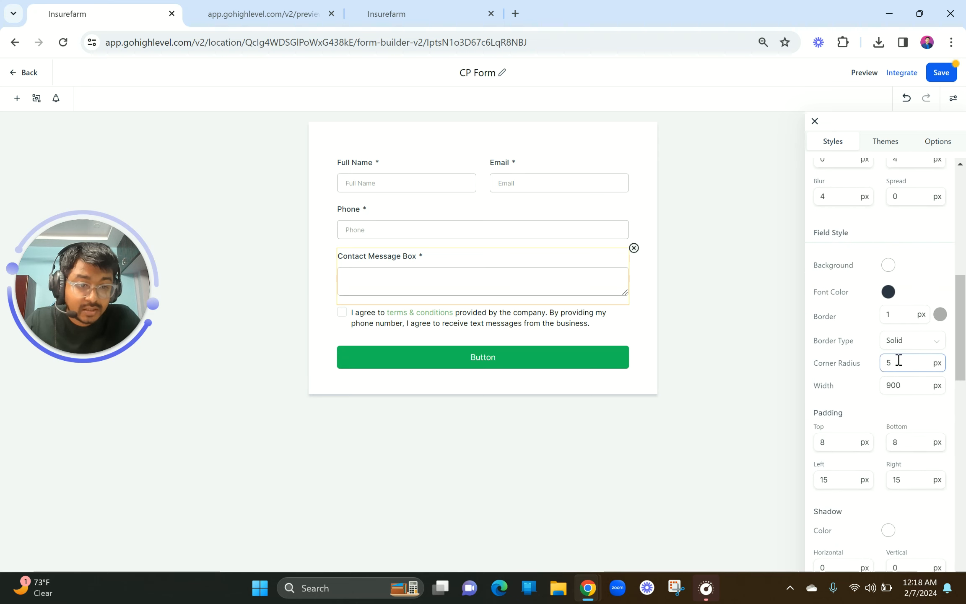
drag(893, 363, 871, 364)
text(2000)
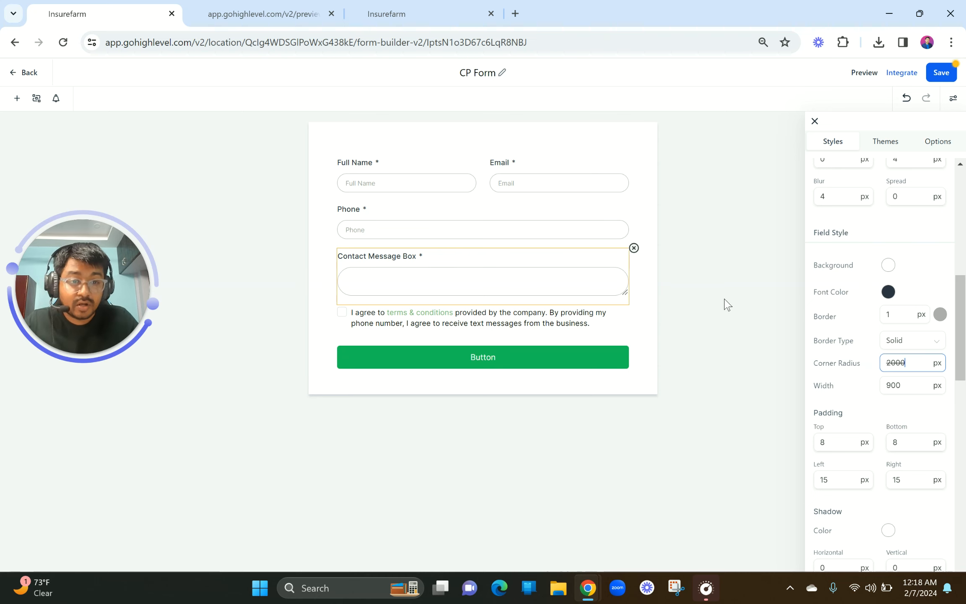
scroll(375, 163, up, 3)
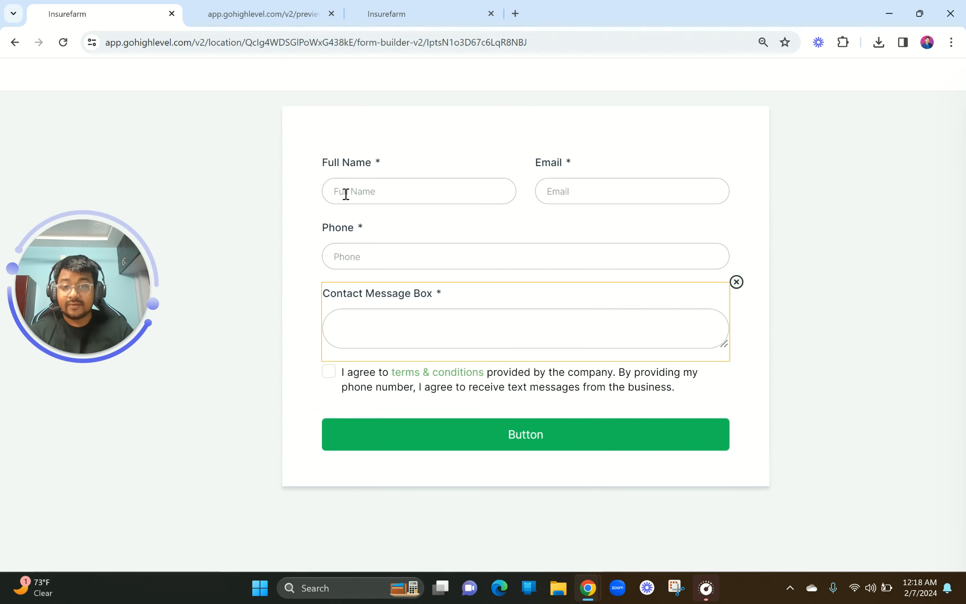
click(346, 194)
scroll(382, 162, down, 3)
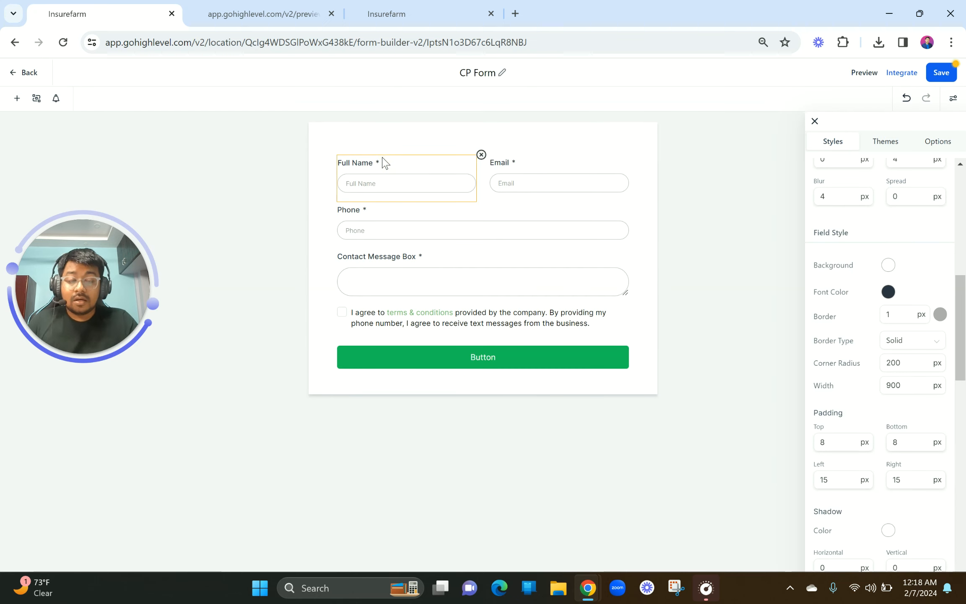
Step: Try top padding values of 14 px and 100 px on the form's input fields
double_click(823, 441)
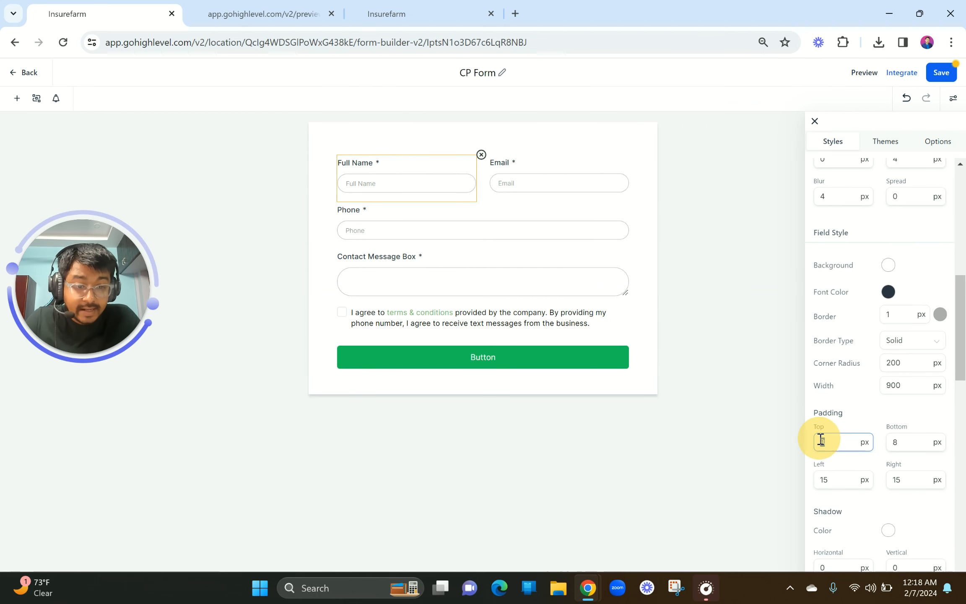
text(14)
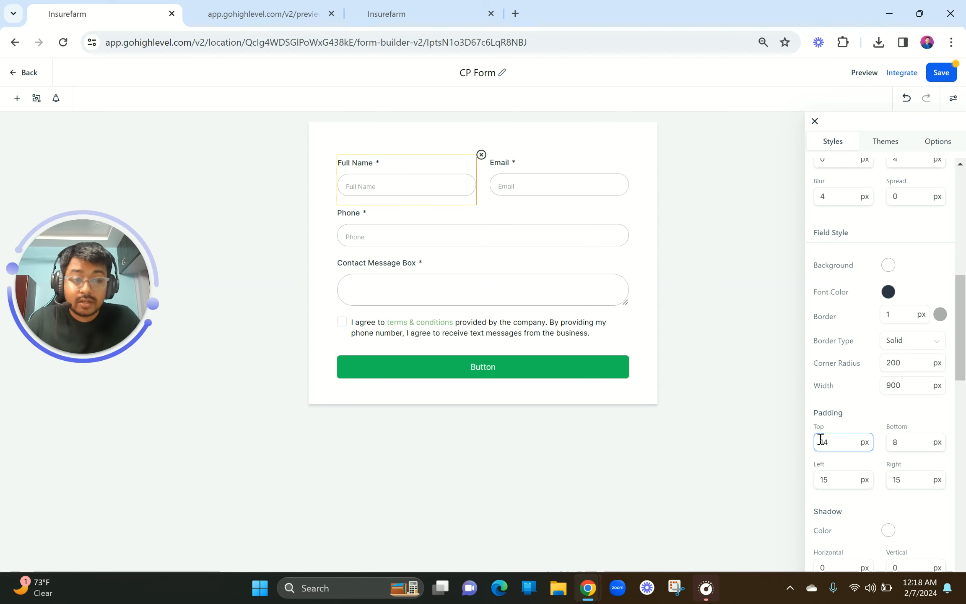
double_click(828, 442)
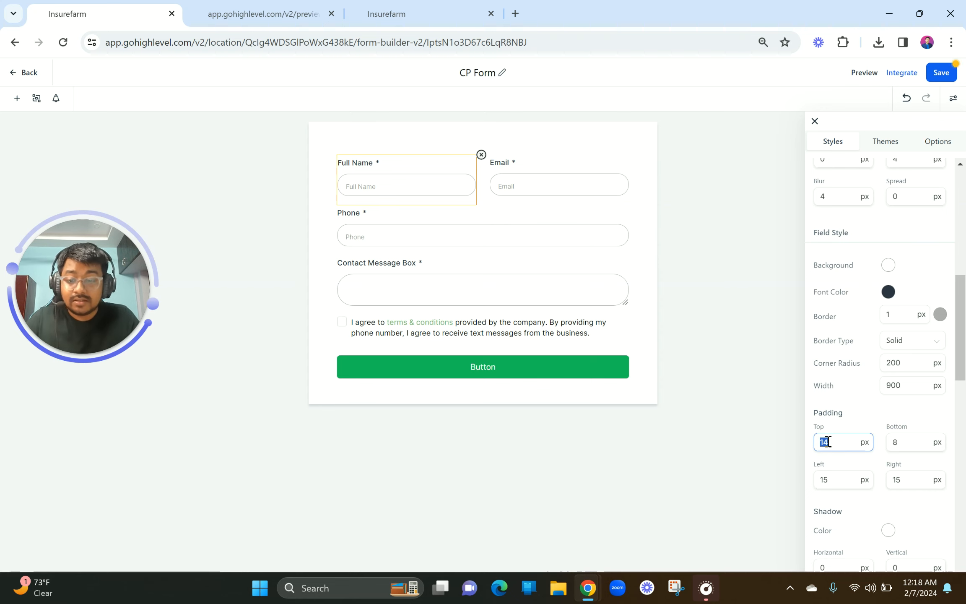
text(100)
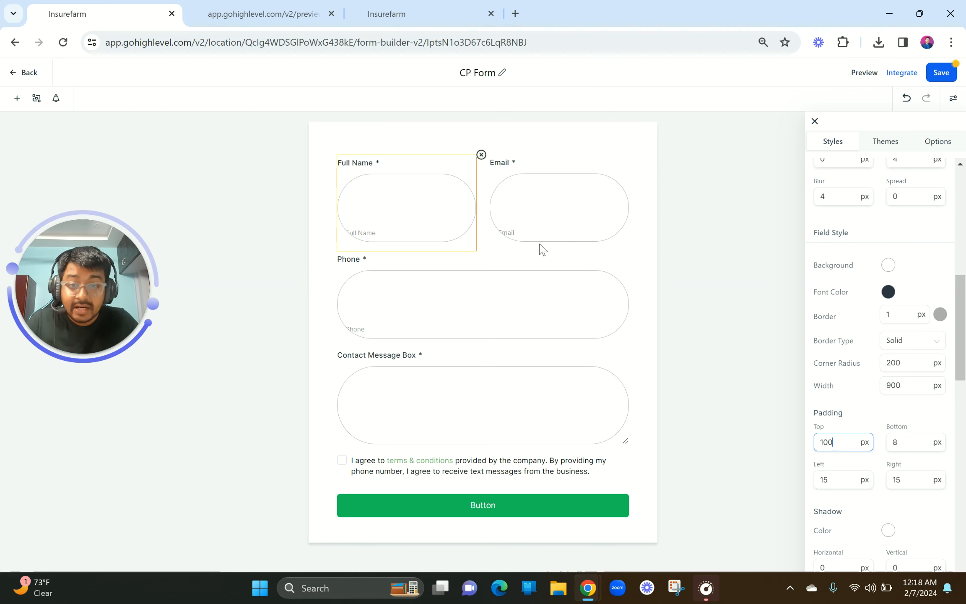
key(BackSpace)
key(BackSpace)
key(BackSpace)
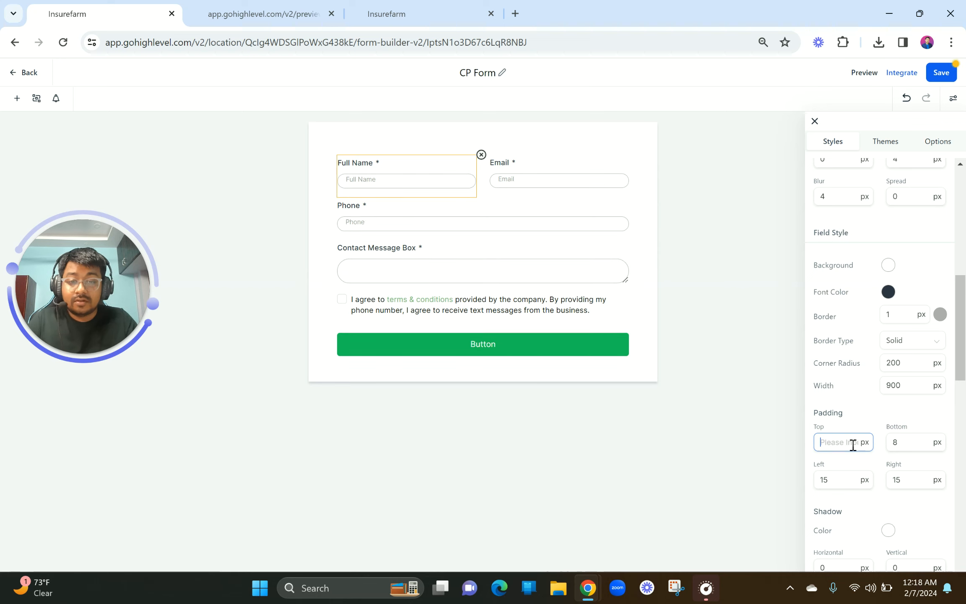
Step: Set the input fields' top and bottom padding to 14 px each
text(14)
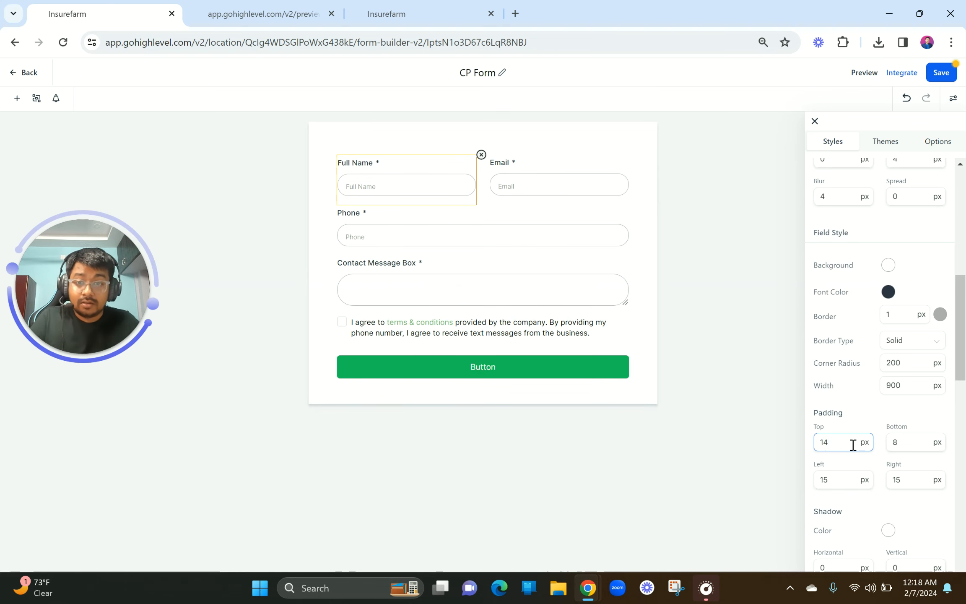
double_click(917, 443)
text(14)
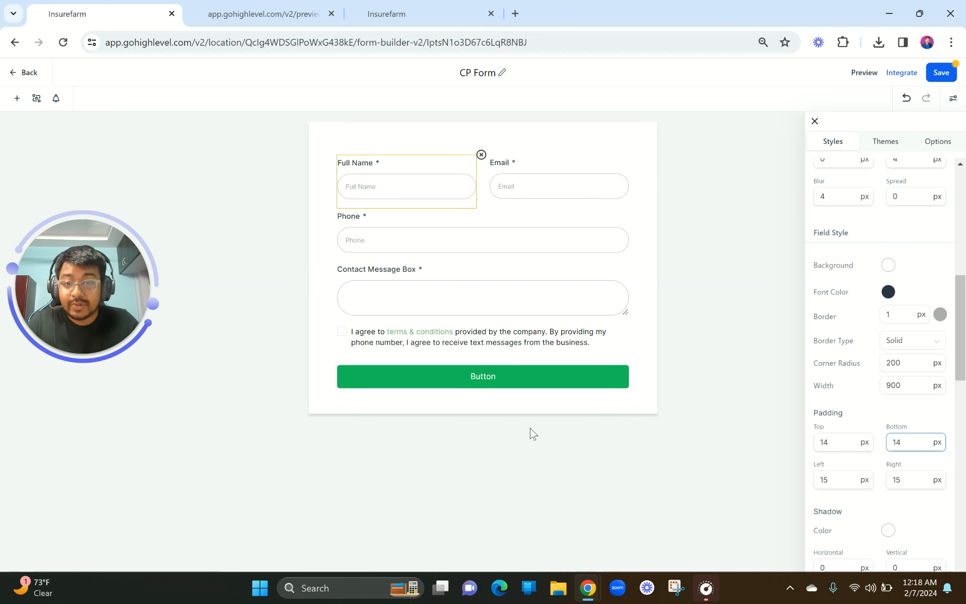
Step: Select the form's button, look through the form-wide styles for button options, and open the button's own settings
click(495, 385)
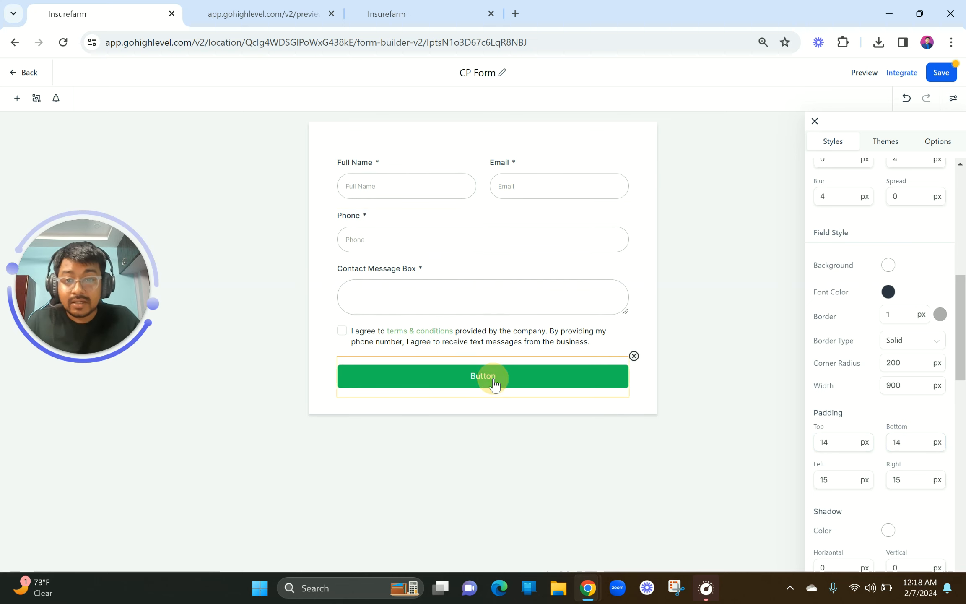
click(277, 10)
click(130, 6)
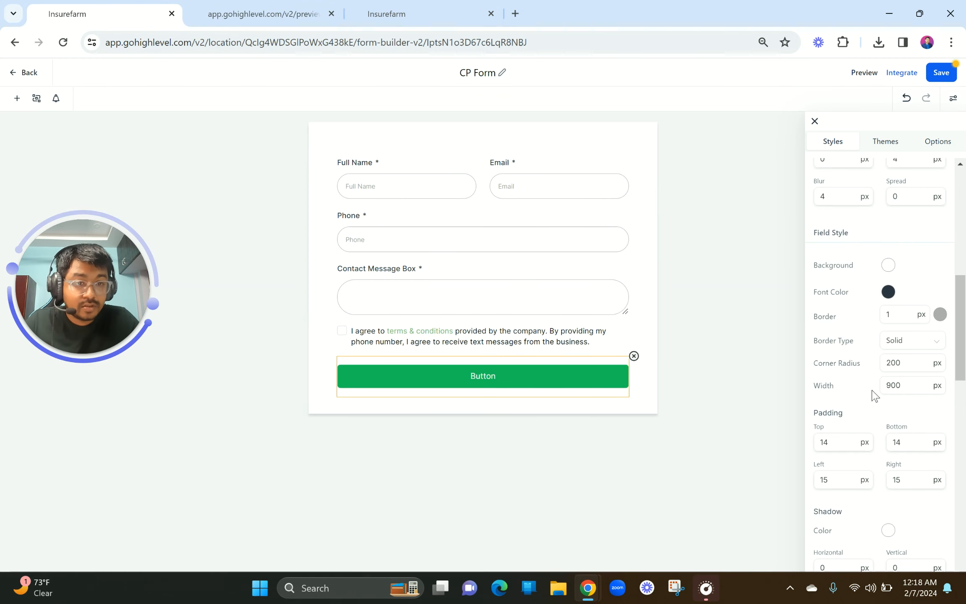
click(902, 393)
scroll(903, 393, down, 10)
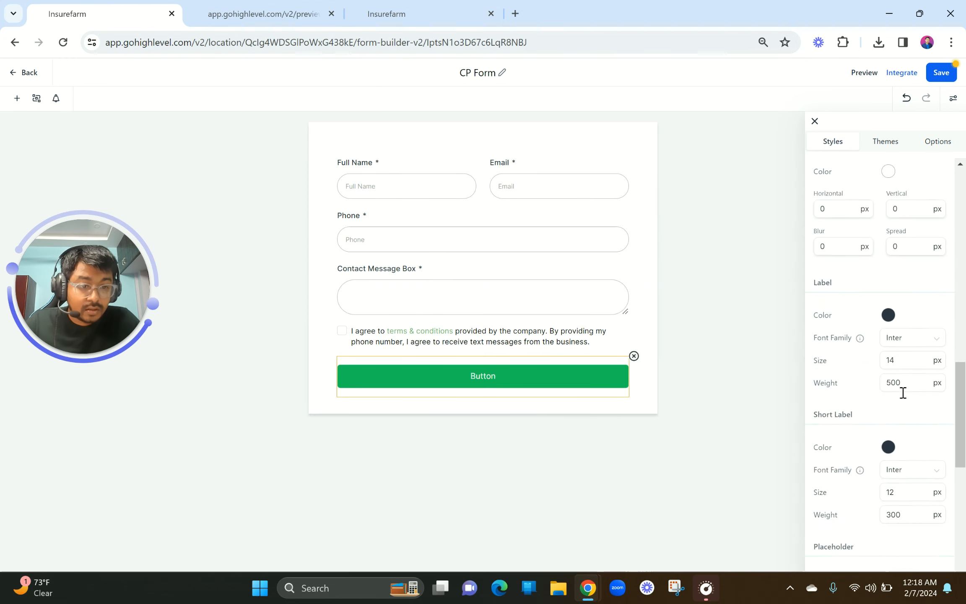
scroll(902, 392, up, 7)
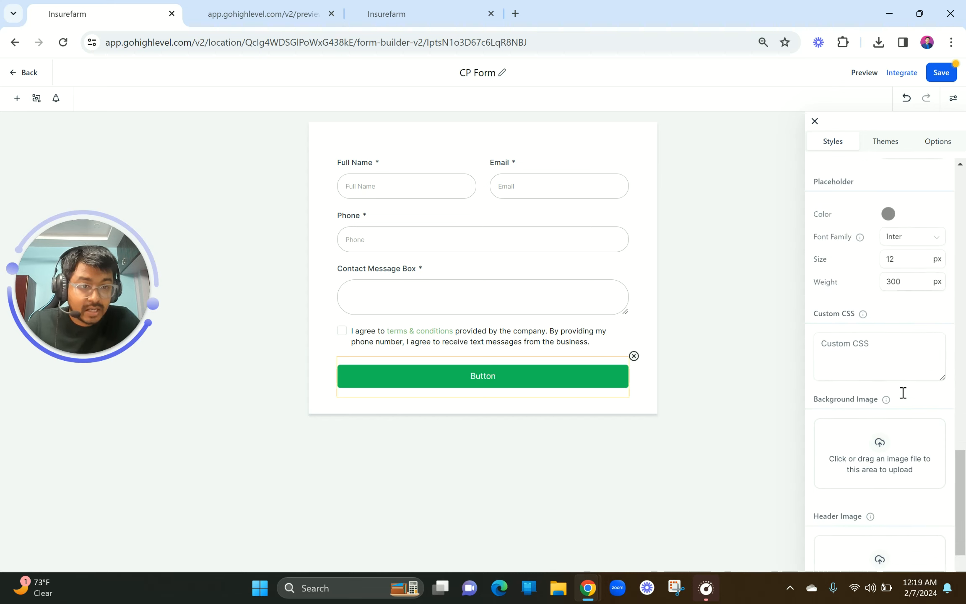
scroll(903, 392, up, 6)
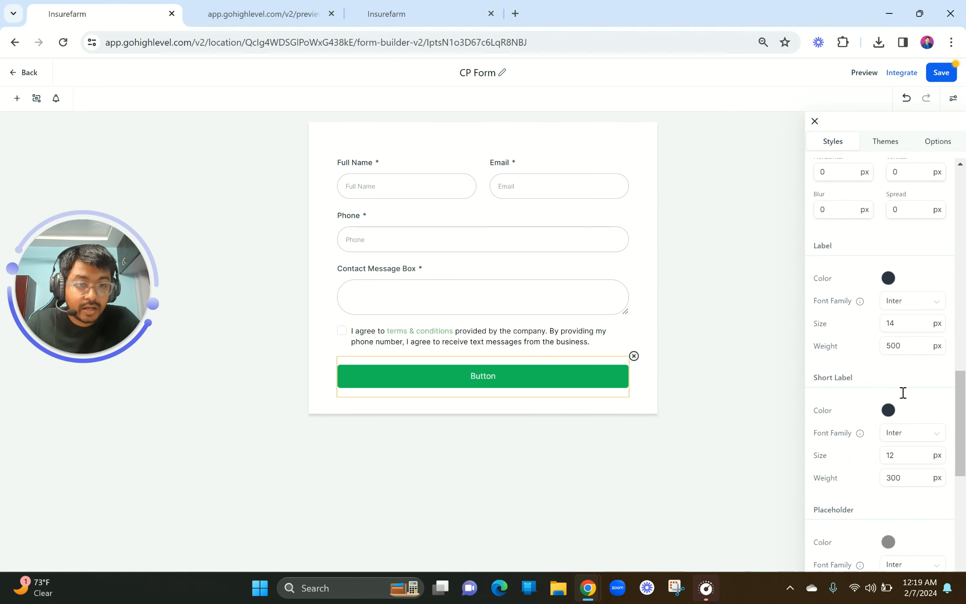
scroll(902, 393, up, 3)
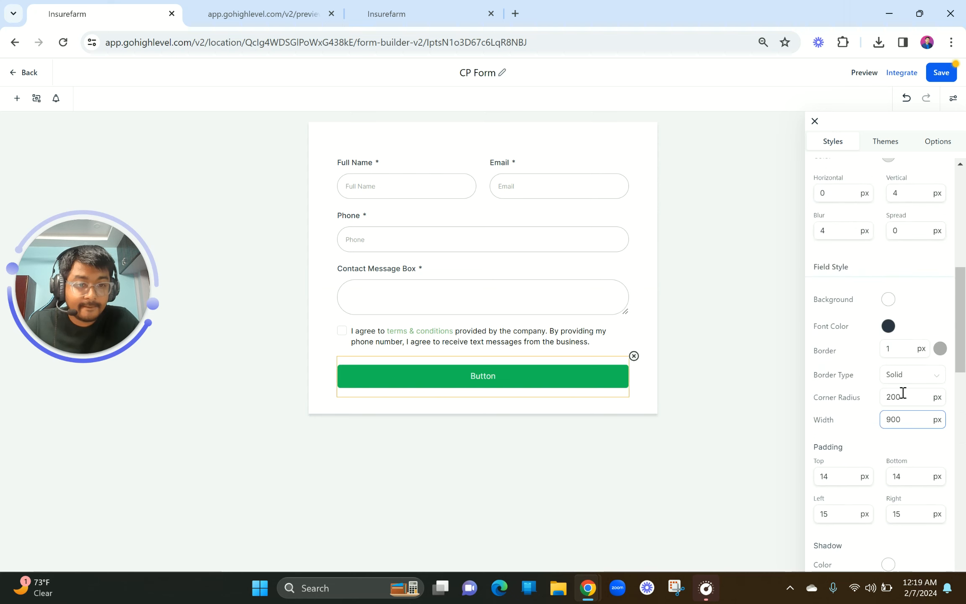
click(815, 122)
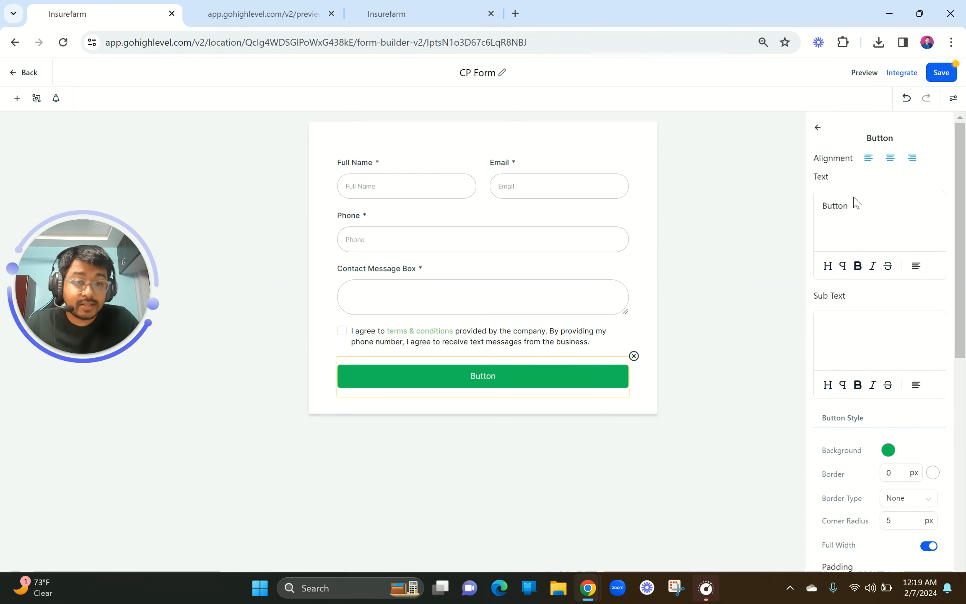
Step: Check the button on the reference preview's contact form and change the CP Form button's text to SUBMIT
click(281, 6)
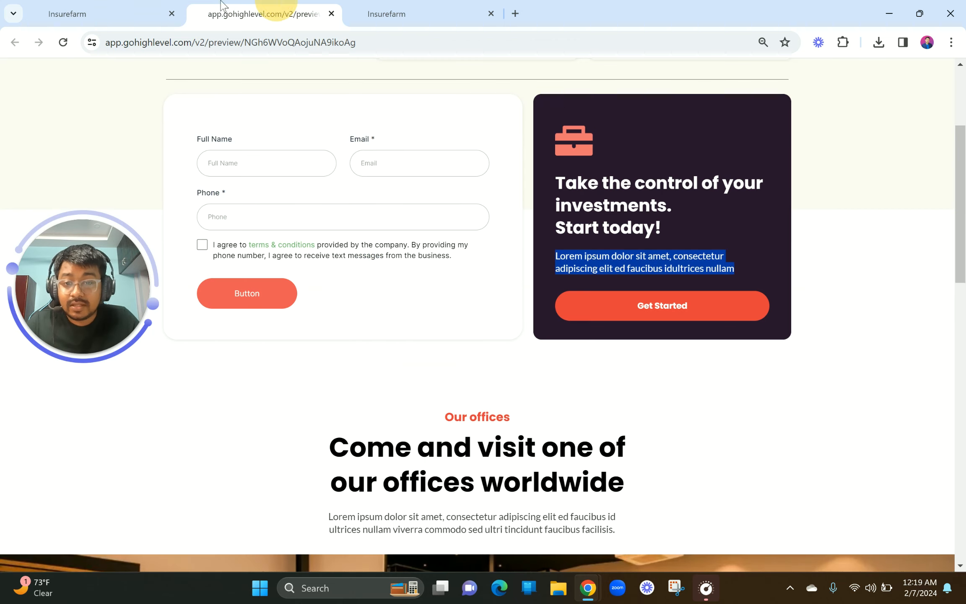
click(126, 6)
click(281, 6)
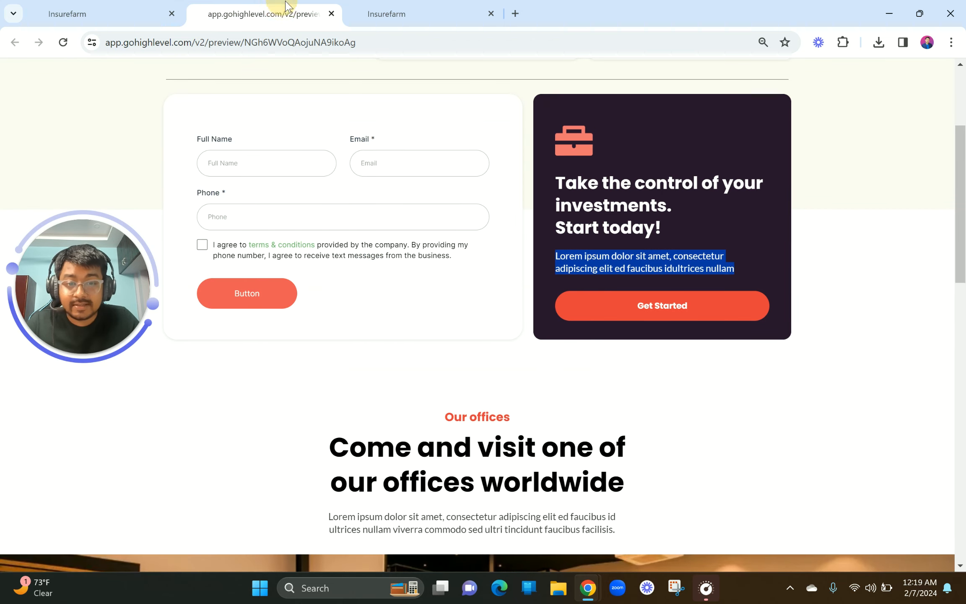
click(152, 6)
drag(851, 207, 813, 206)
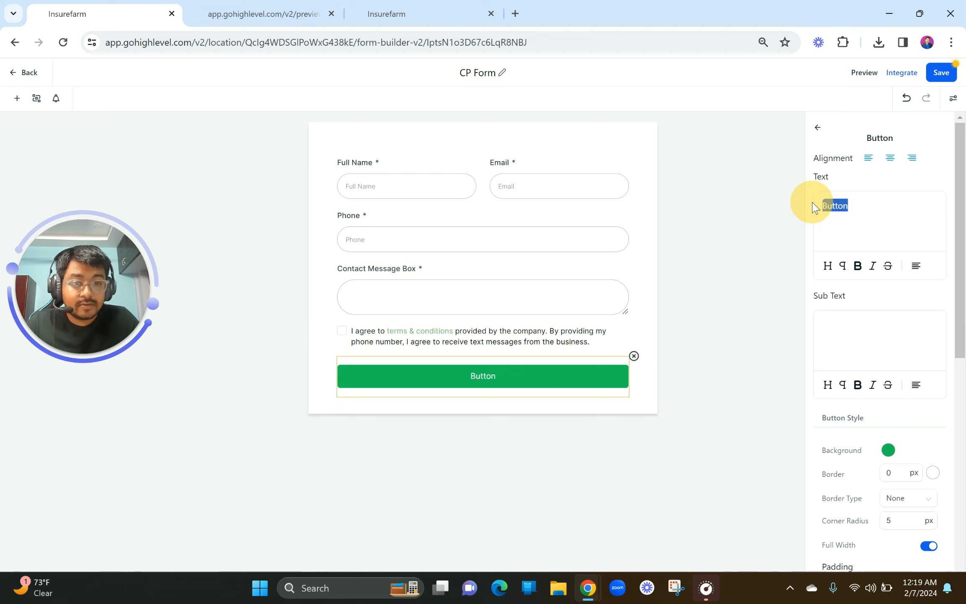
text(SUBMIT)
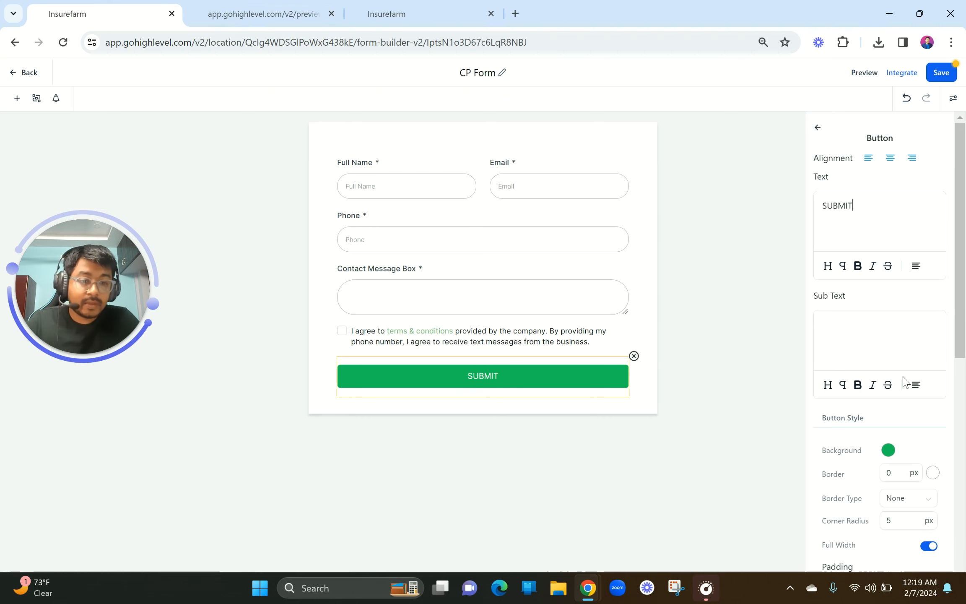
Step: Turn off Full Width for the SUBMIT button and review its remaining style settings
scroll(877, 338, down, 3)
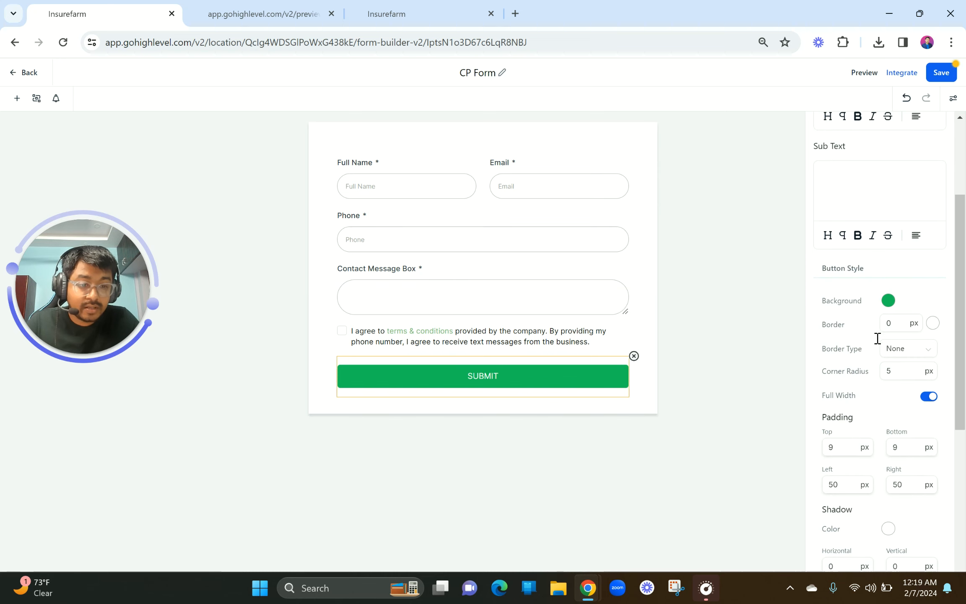
click(932, 397)
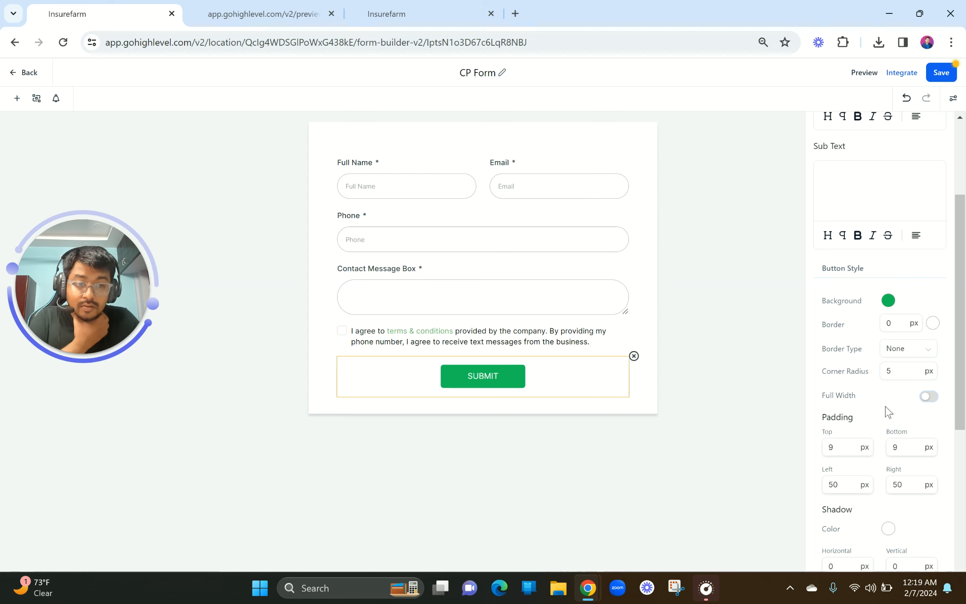
scroll(888, 412, down, 7)
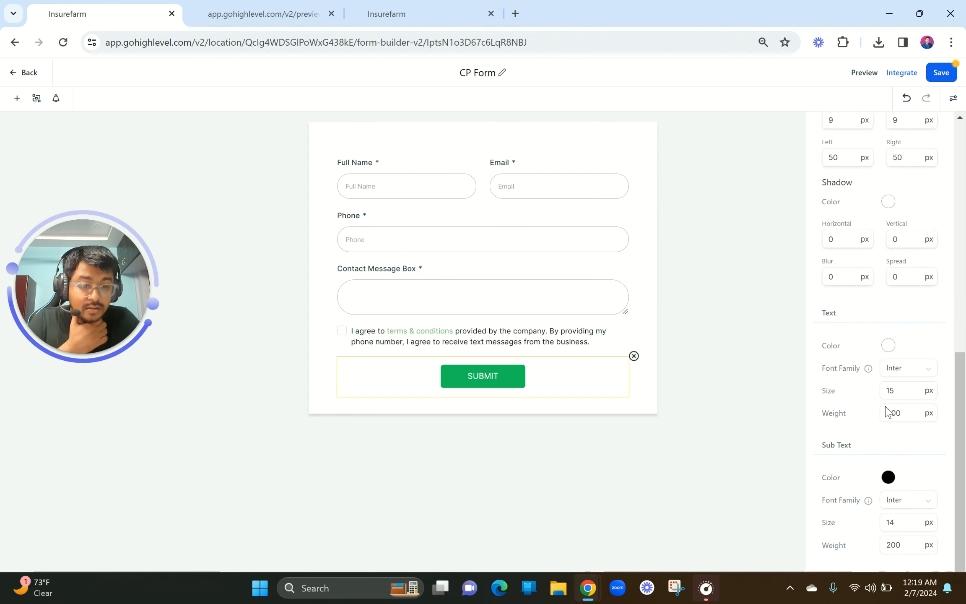
scroll(888, 412, up, 10)
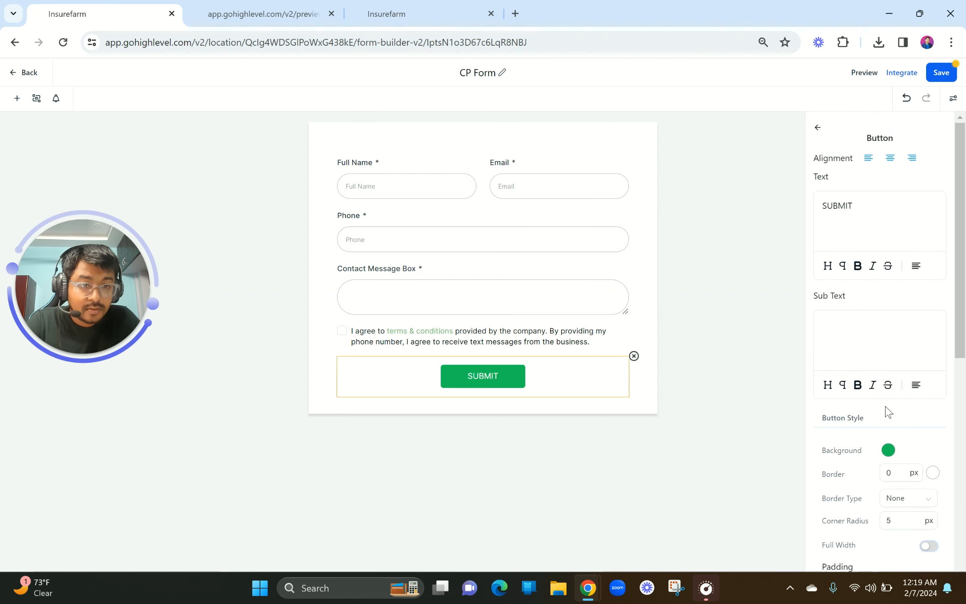
Step: Open the SUBMIT button's background colour and sample the reference preview's Get Started button colour with ColorPick Eyedropper
scroll(888, 412, down, 3)
click(888, 349)
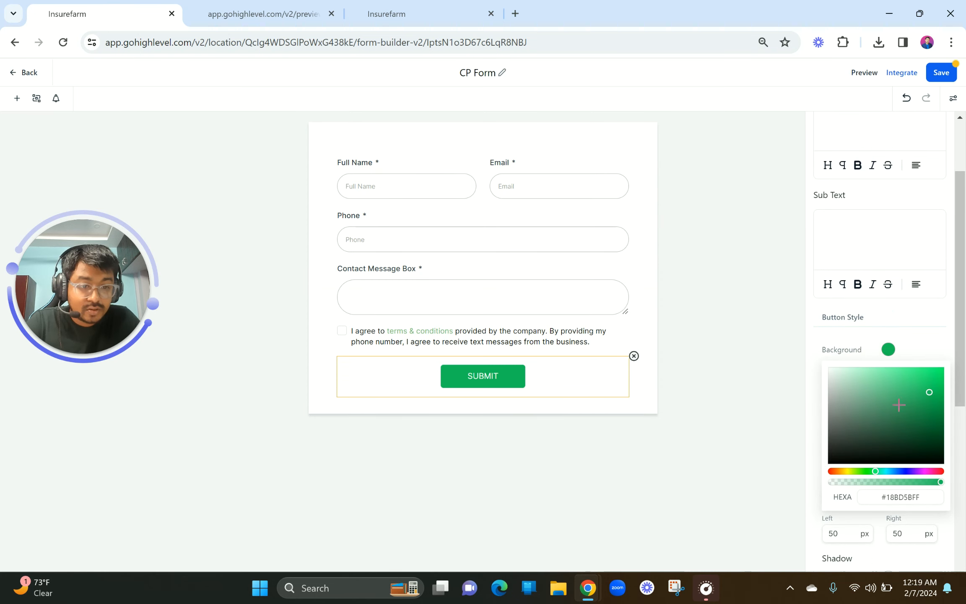
click(302, 10)
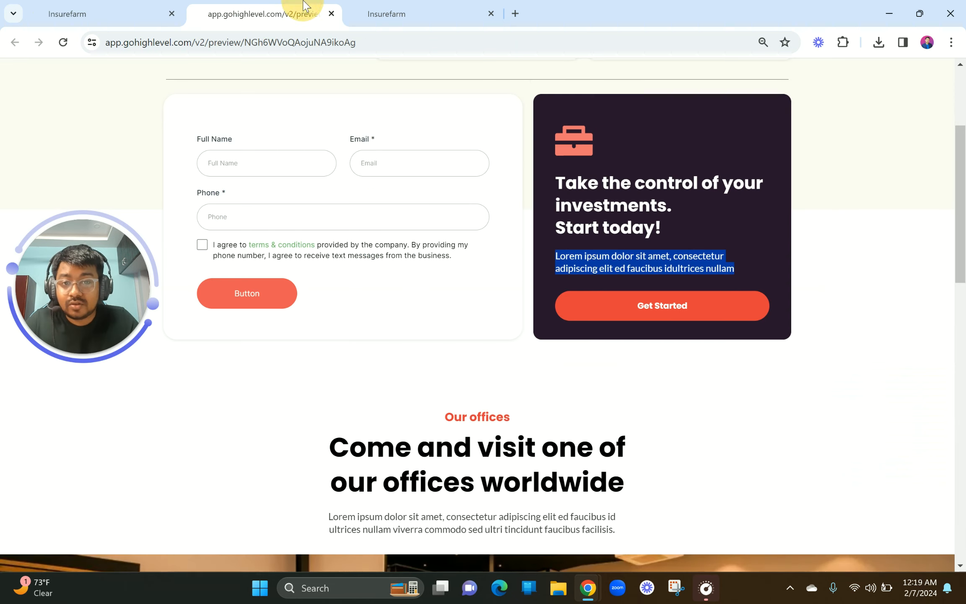
click(844, 42)
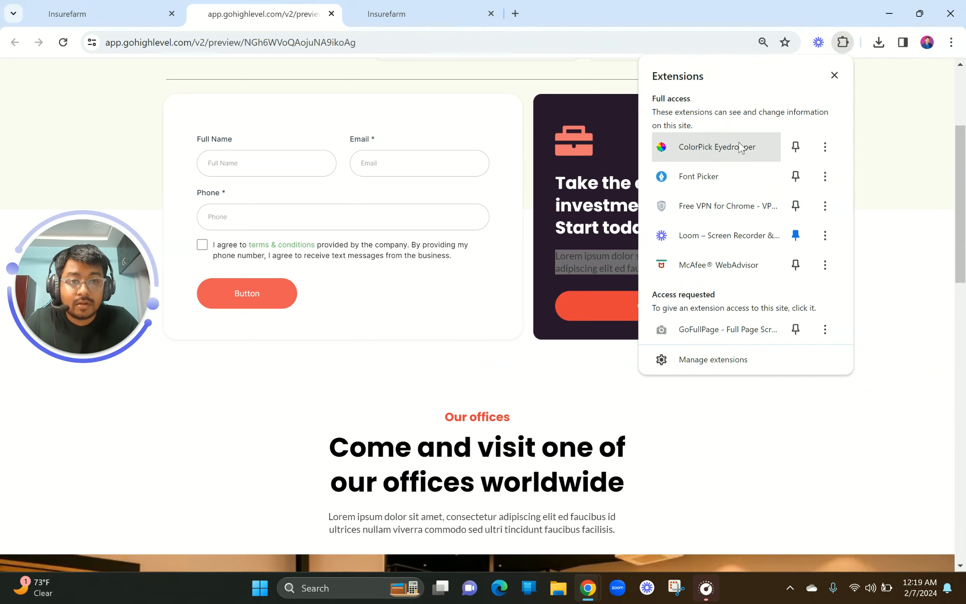
click(697, 147)
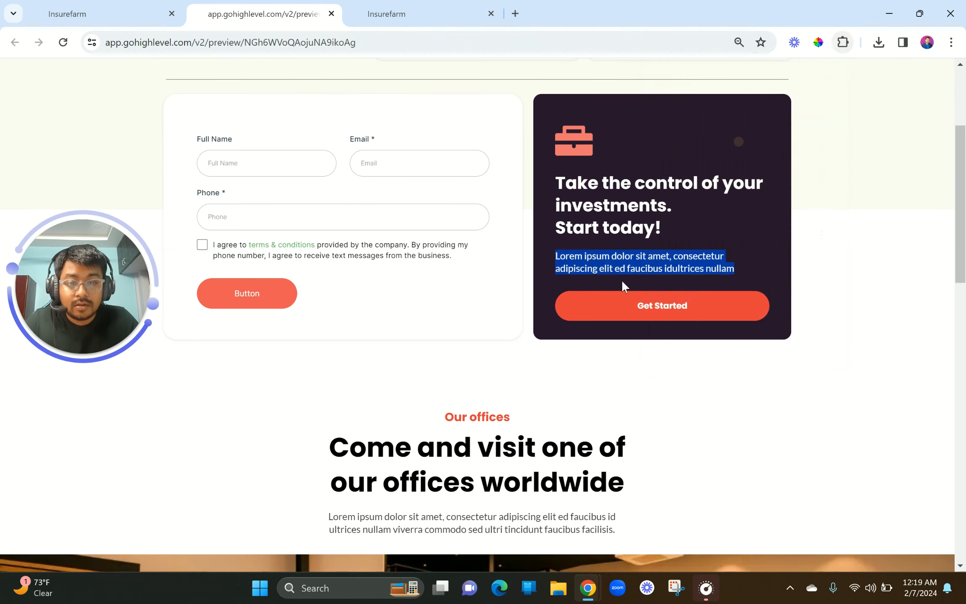
click(609, 303)
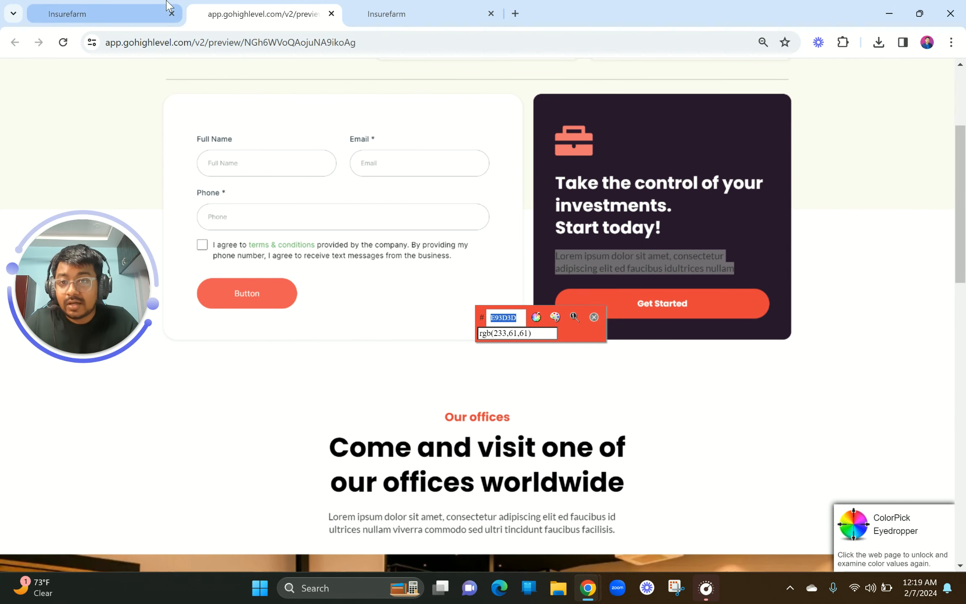
Step: Return to the CP Form builder and set the SUBMIT button's background colour to #E93D3D
click(160, 13)
click(914, 497)
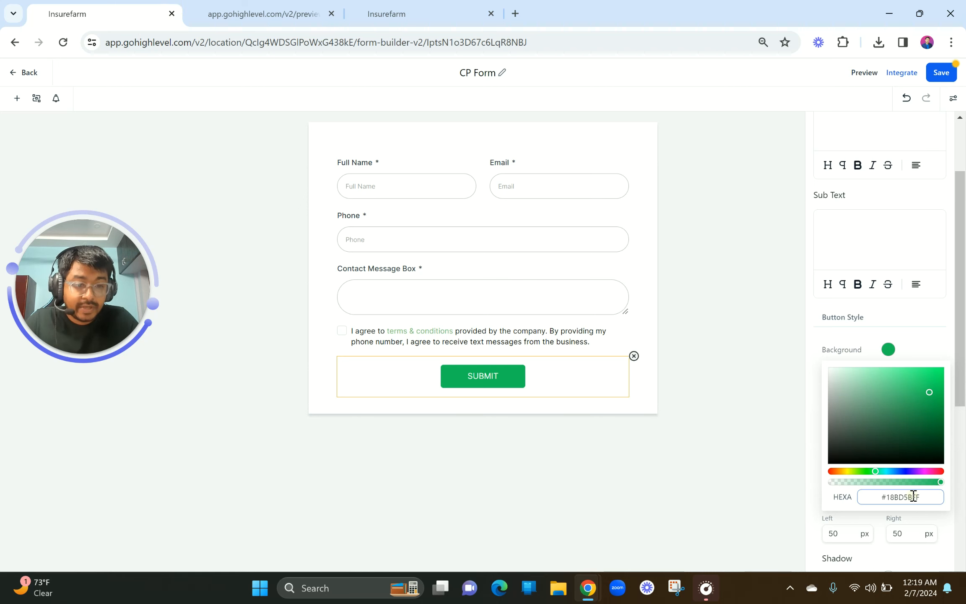
text(#E93D3D)
key(Return)
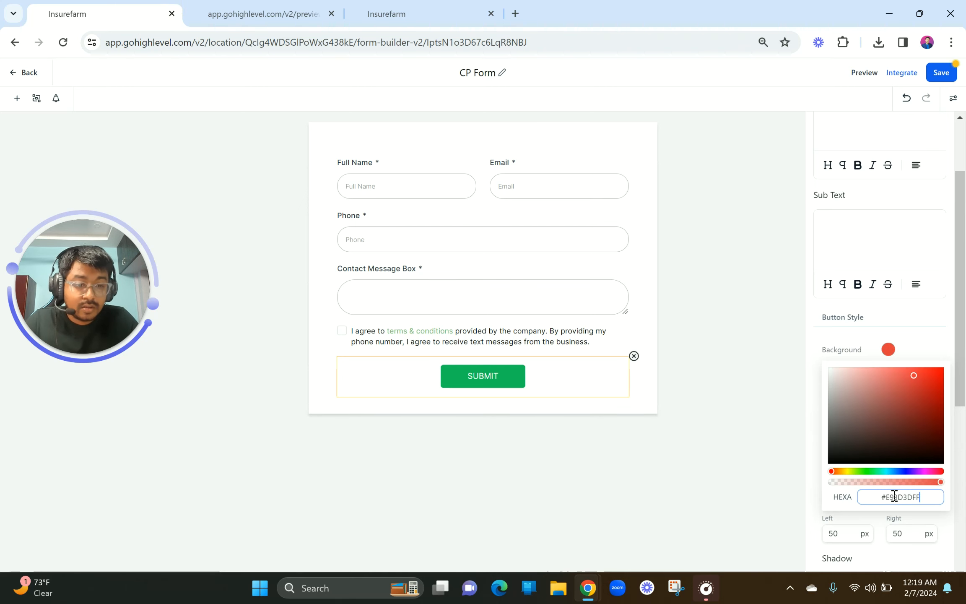
click(935, 333)
Step: Give the SUBMIT button a 1 px solid border in colour #E93D3D
scroll(932, 329, down, 4)
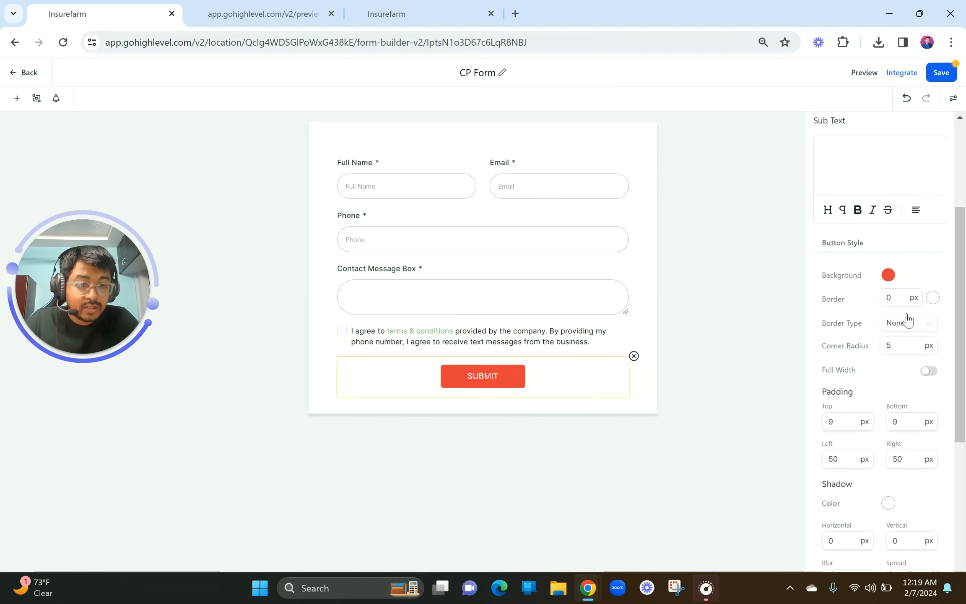
click(895, 299)
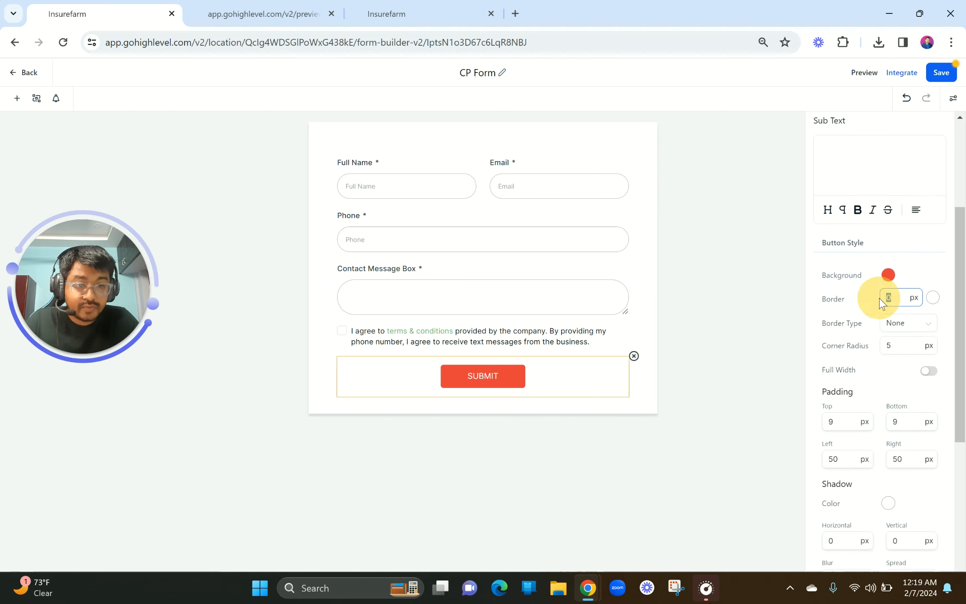
text(100)
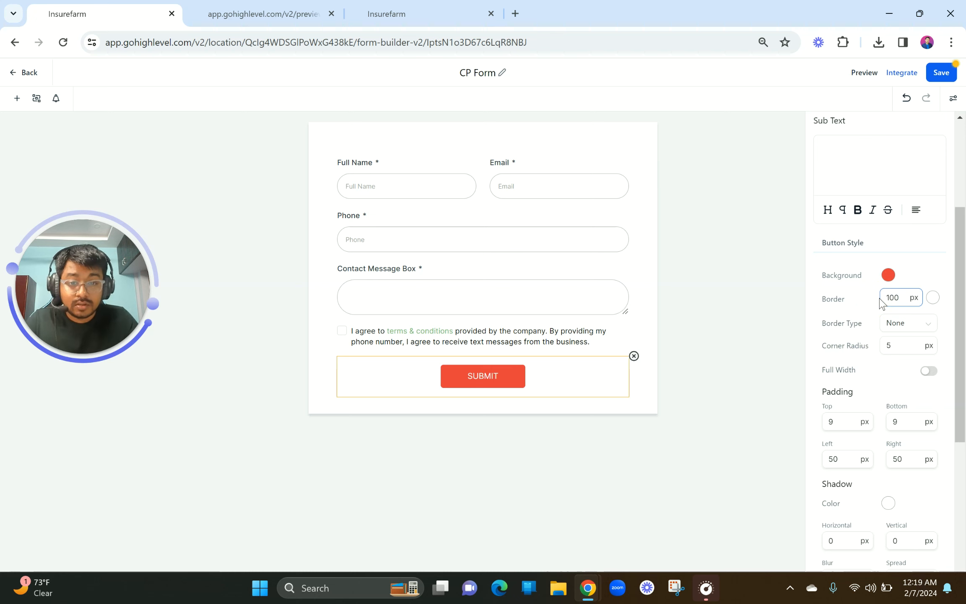
drag(907, 300, 875, 299)
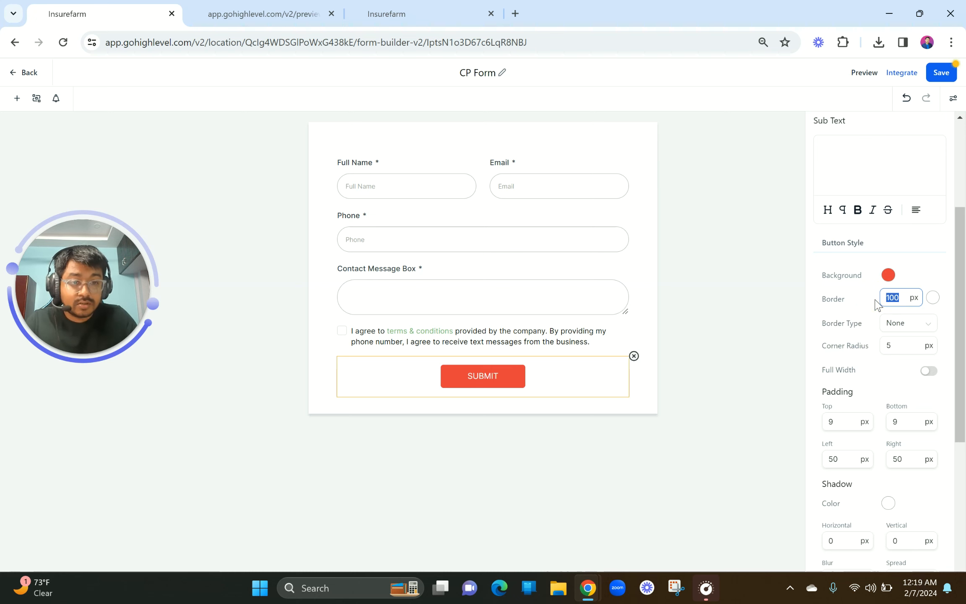
click(933, 298)
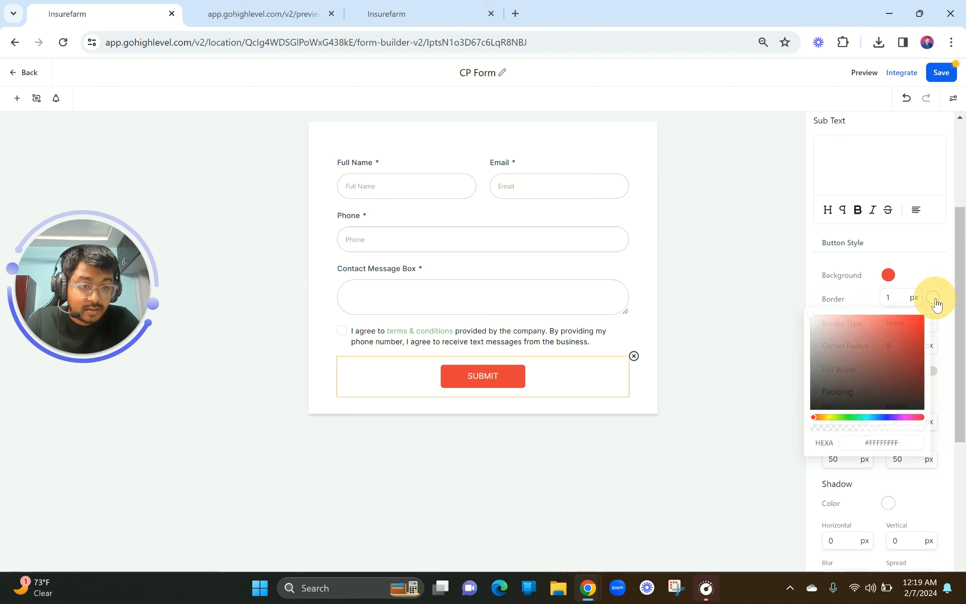
triple_click(888, 445)
text(#E93D3DFF)
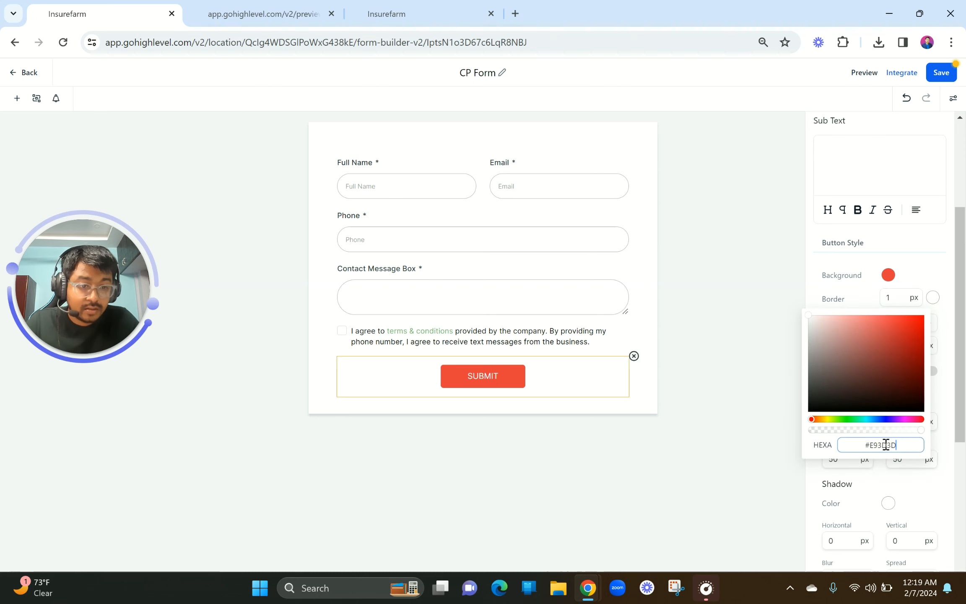
click(932, 273)
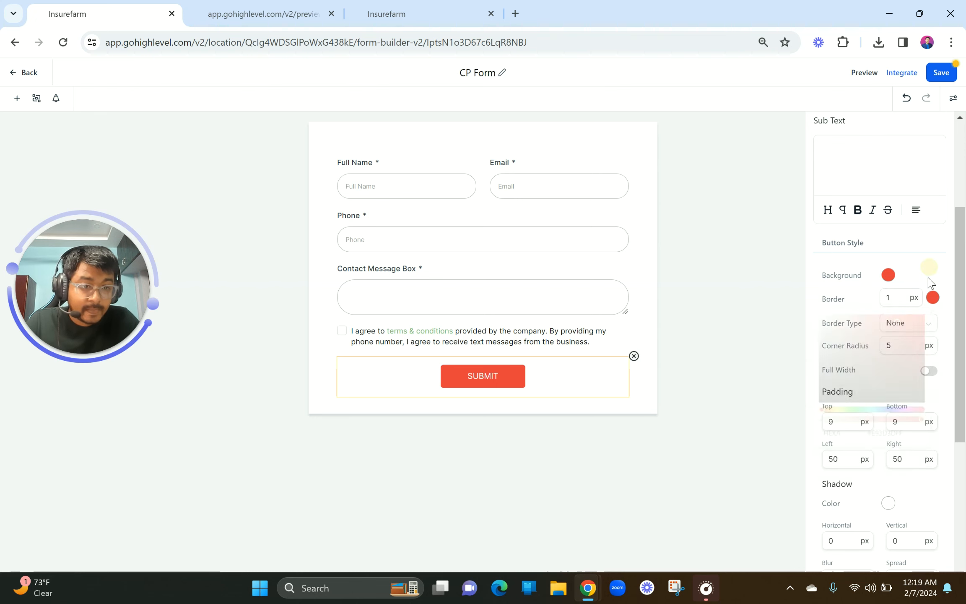
click(909, 330)
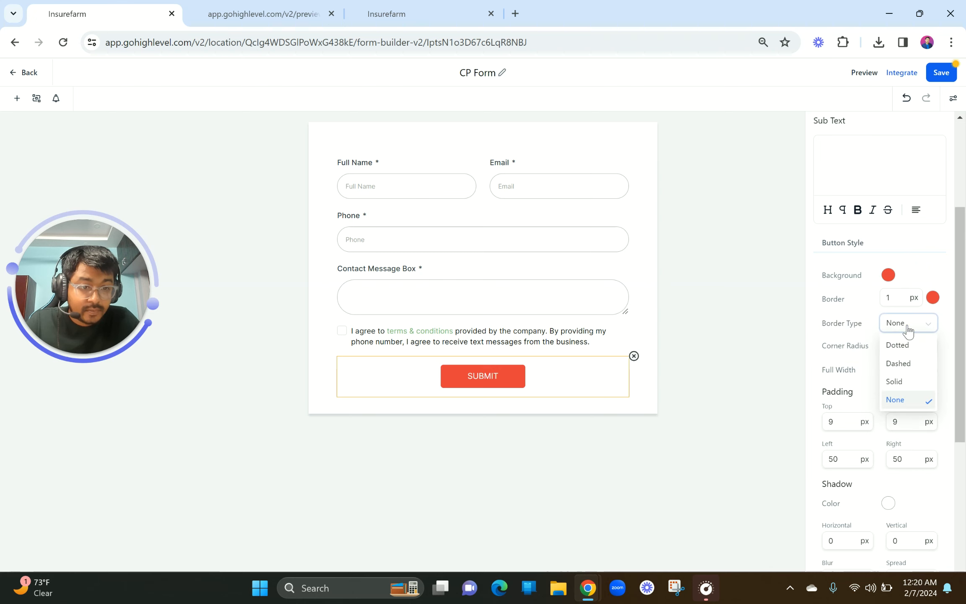
click(901, 382)
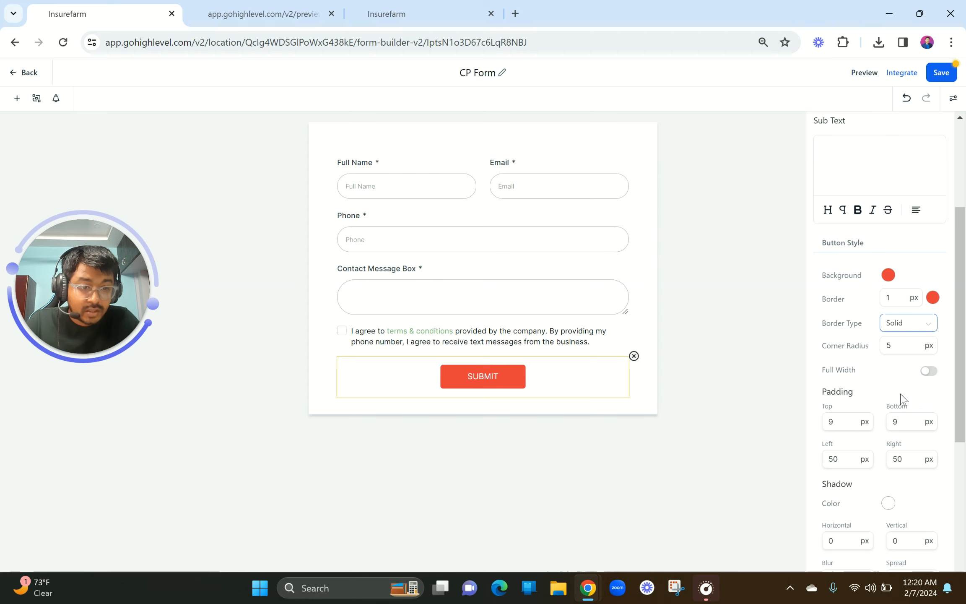
Step: Set the SUBMIT button's top and bottom padding to 13 px each
scroll(903, 399, down, 1)
drag(835, 371, 824, 371)
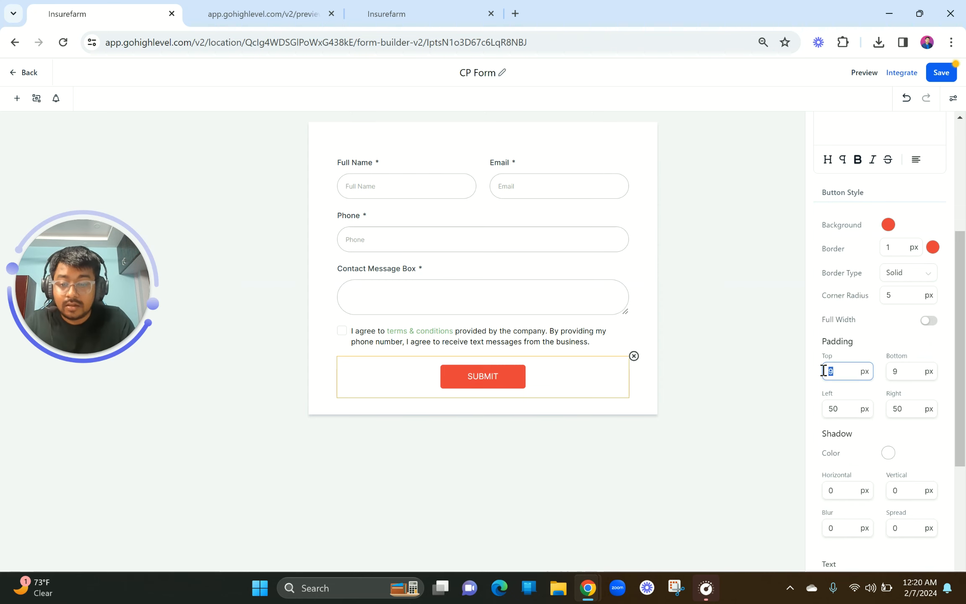
text(13)
click(896, 372)
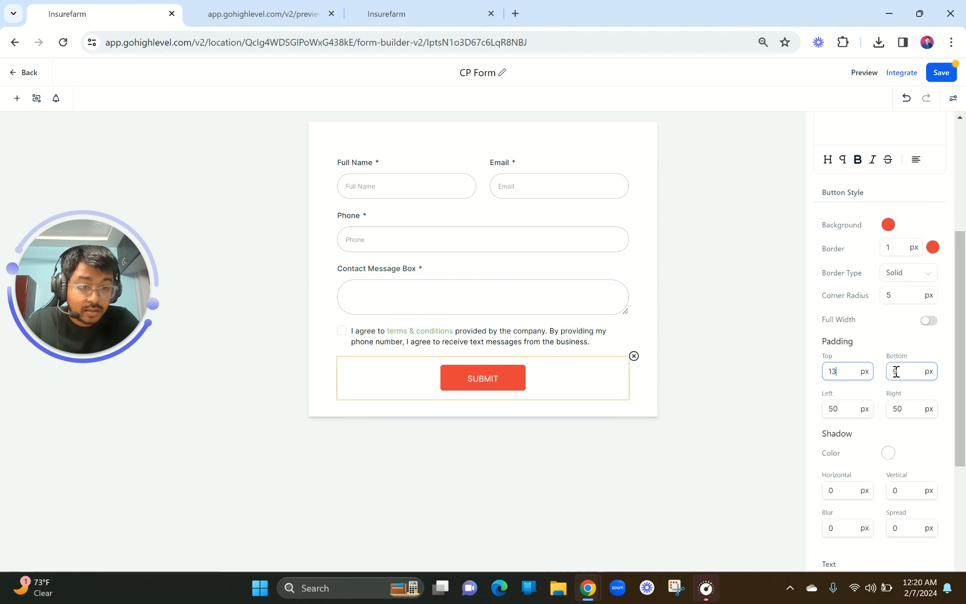
double_click(896, 372)
text(13)
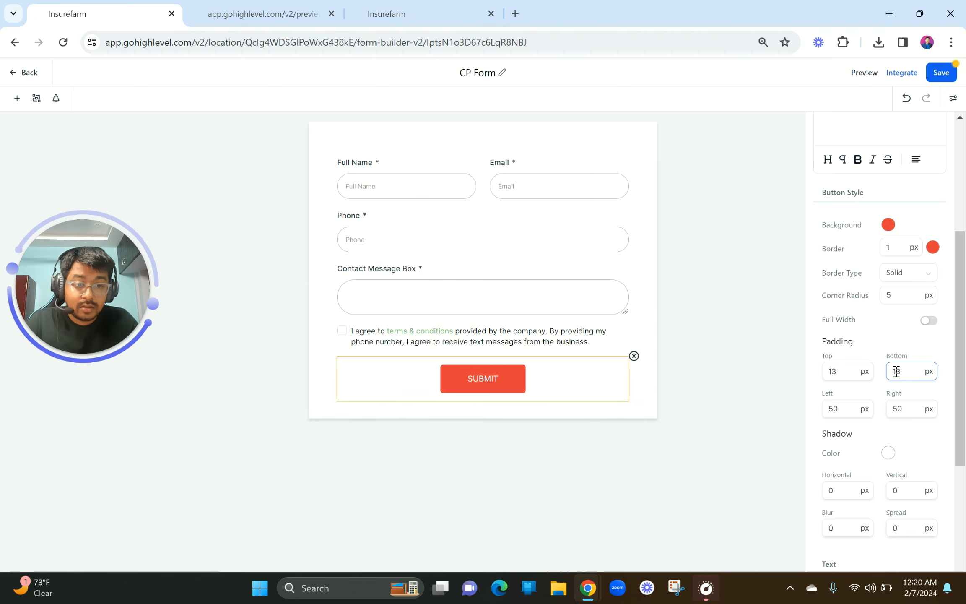
Step: Set the SUBMIT button's left and right padding to 70 px each
click(836, 409)
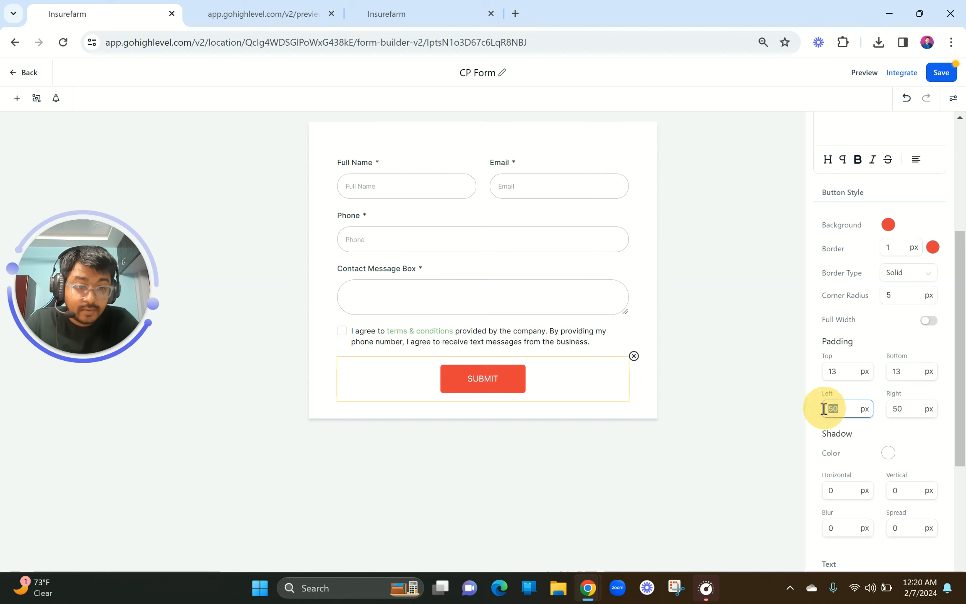
double_click(828, 408)
text(70)
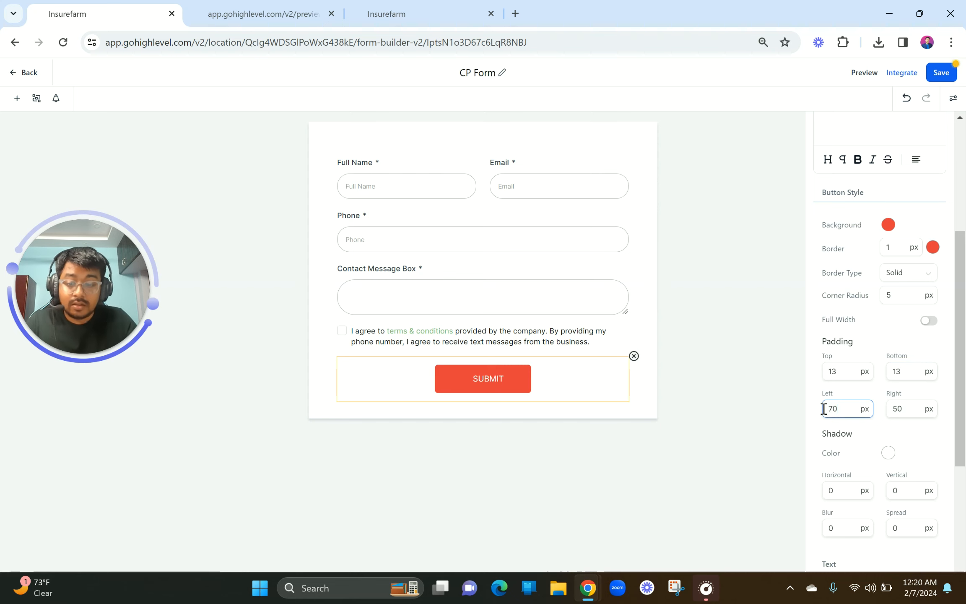
click(906, 407)
double_click(906, 406)
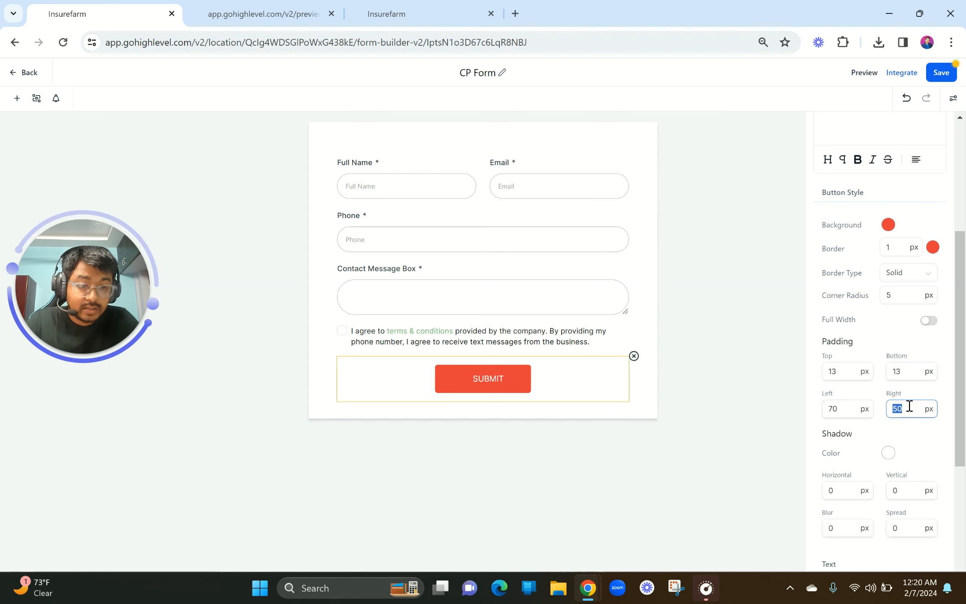
text(70)
Step: Round the SUBMIT button with a corner radius of 100 px
scroll(923, 463, down, 1)
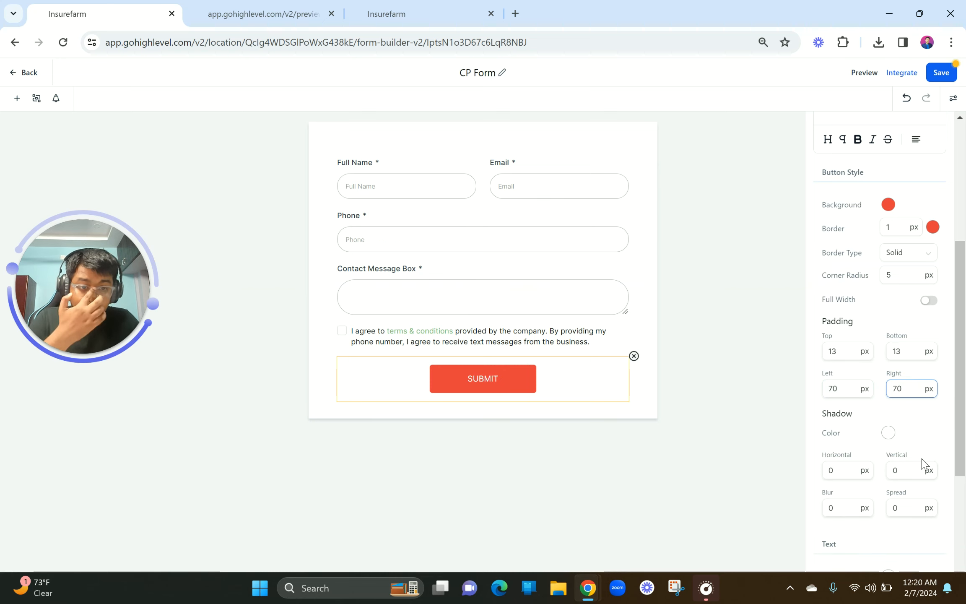
double_click(884, 274)
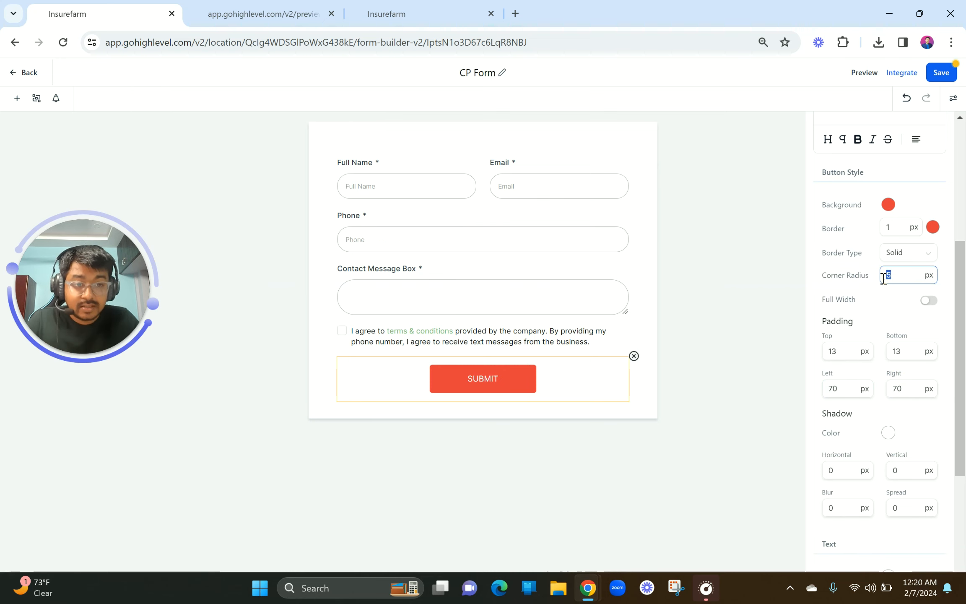
text(100)
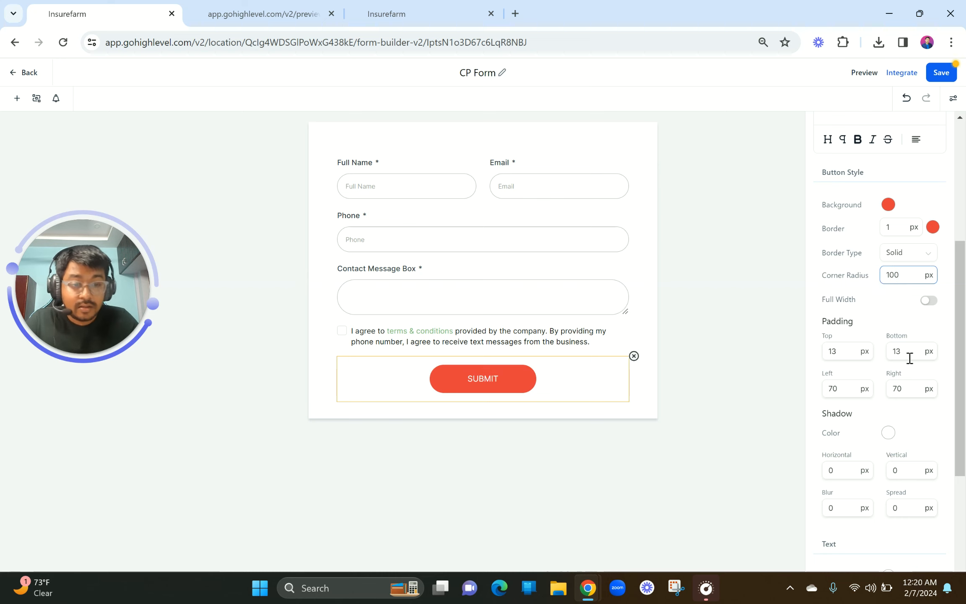
Step: Review the button's text style settings and align the SUBMIT button to the left of the form
scroll(908, 369, down, 10)
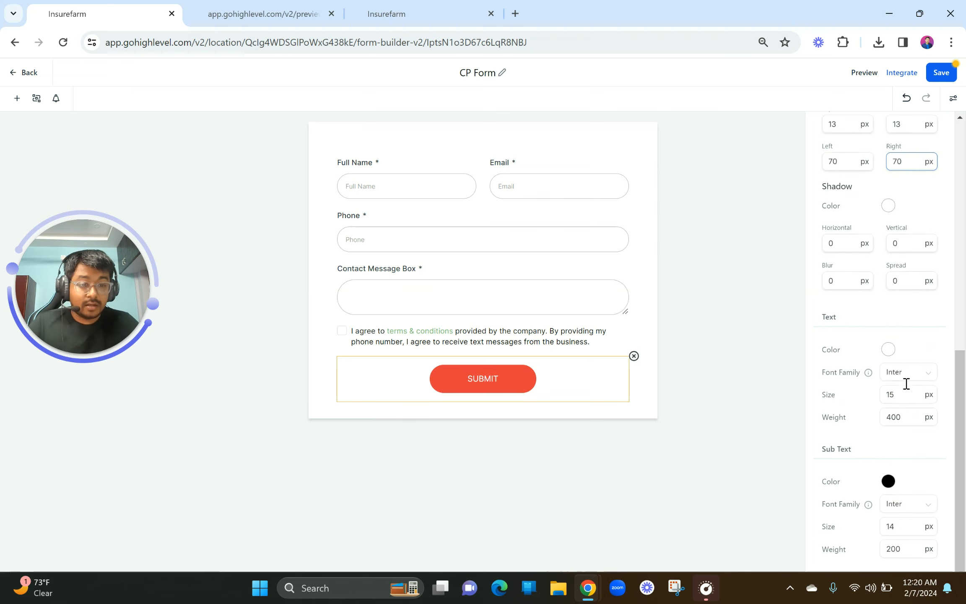
scroll(906, 384, up, 20)
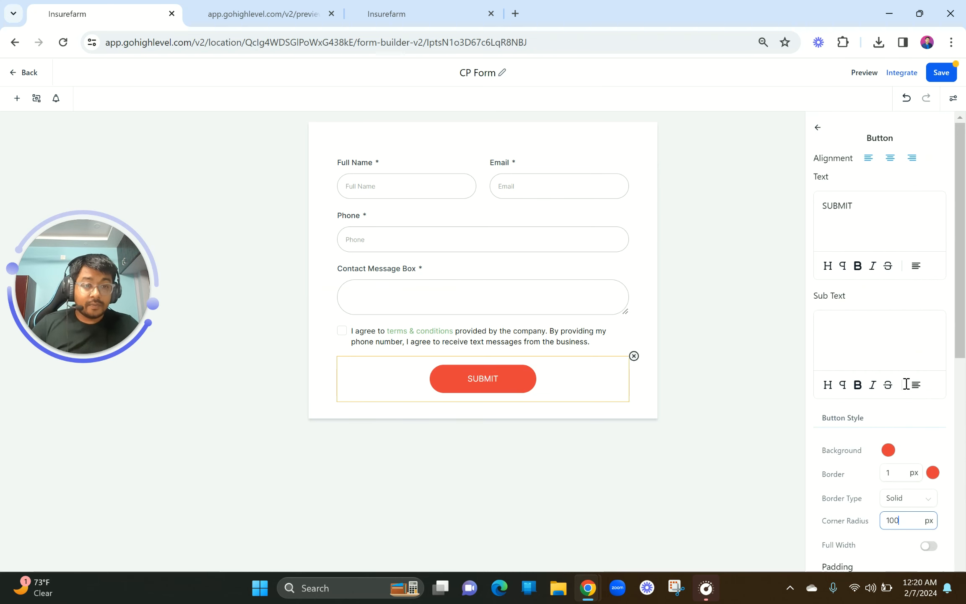
click(867, 163)
click(868, 162)
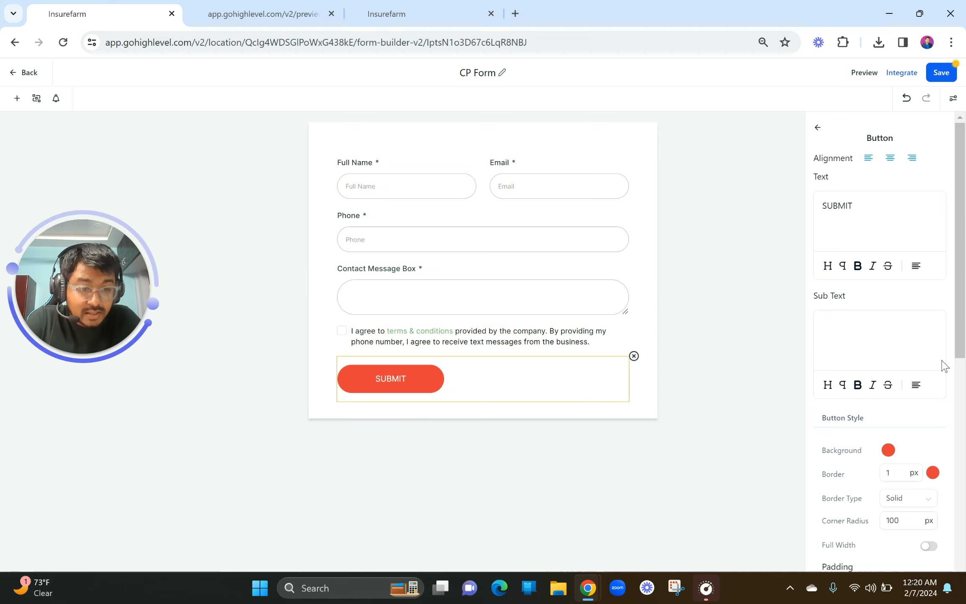
Step: Give the SUBMIT button a light red shadow with a spread of 4 px
scroll(943, 364, down, 5)
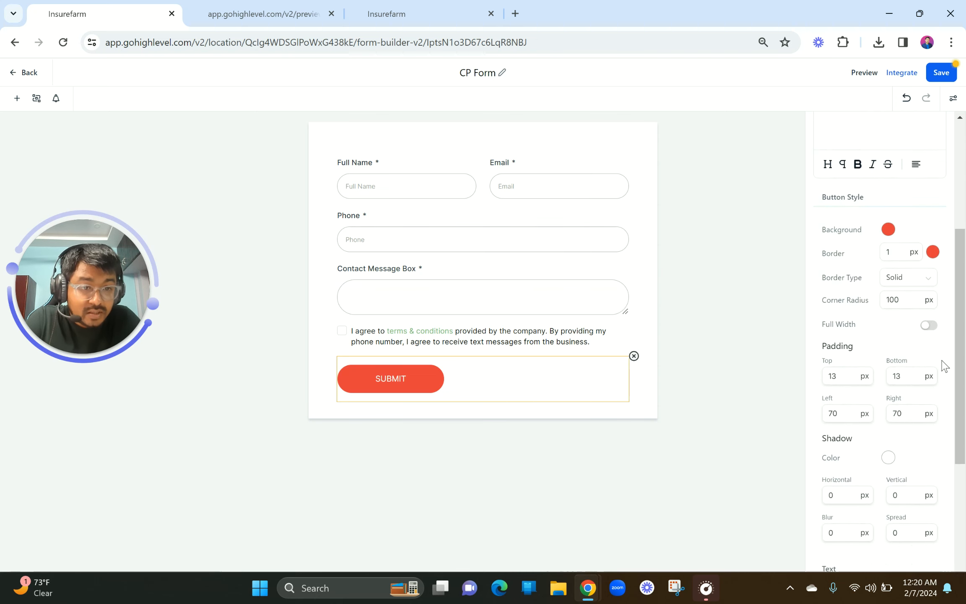
scroll(944, 367, down, 1)
scroll(943, 365, down, 3)
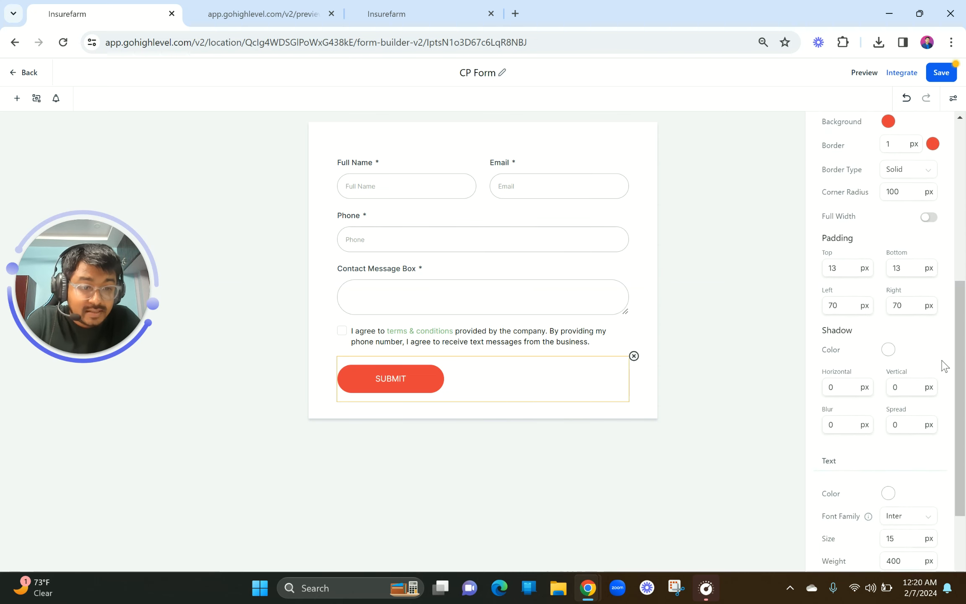
click(888, 305)
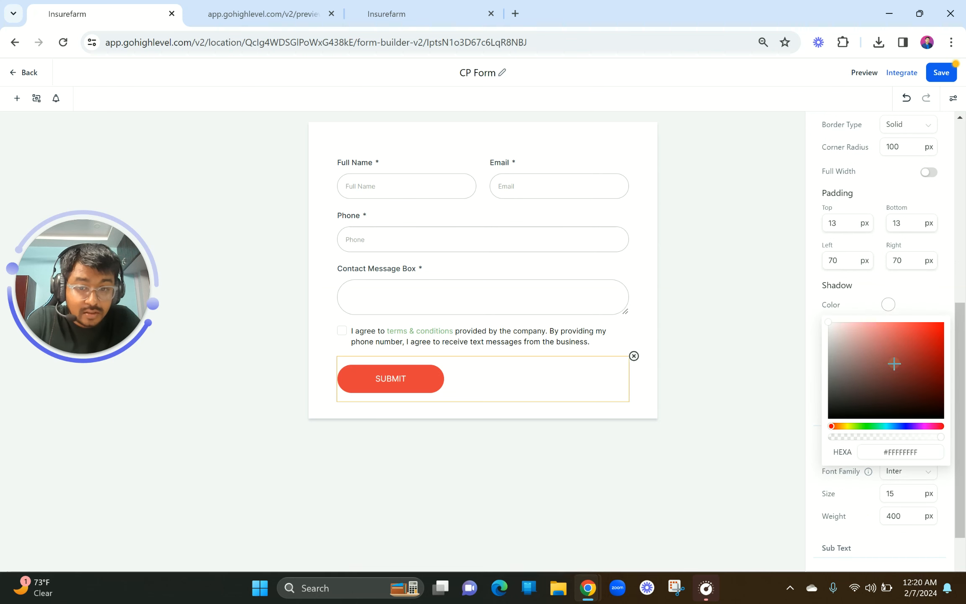
drag(886, 349, 849, 320)
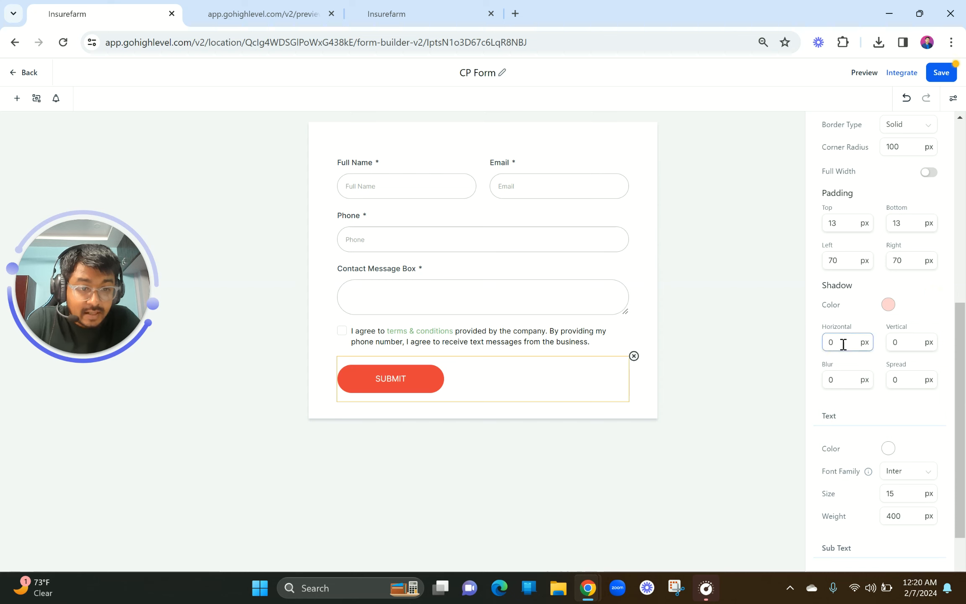
click(891, 372)
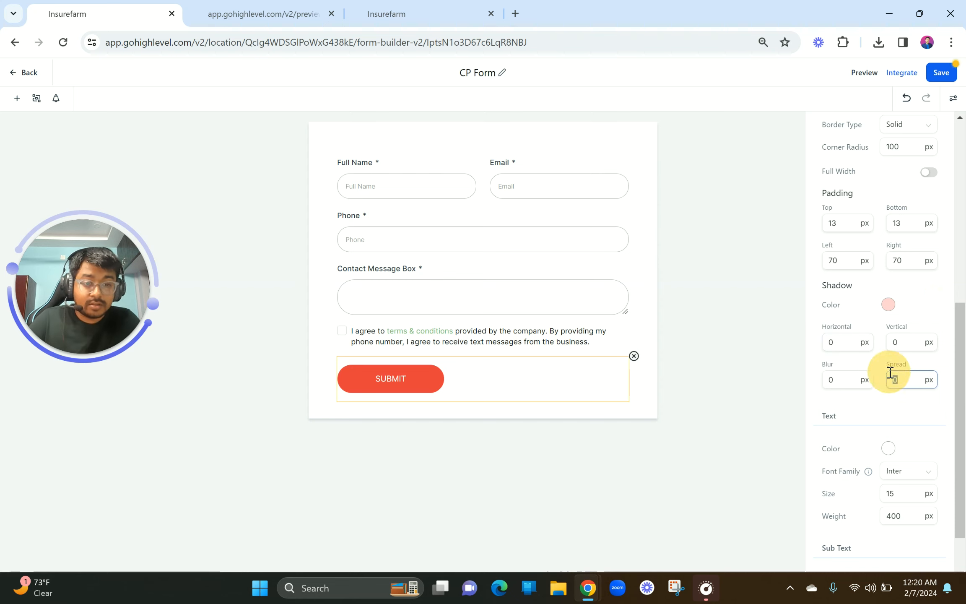
text(4)
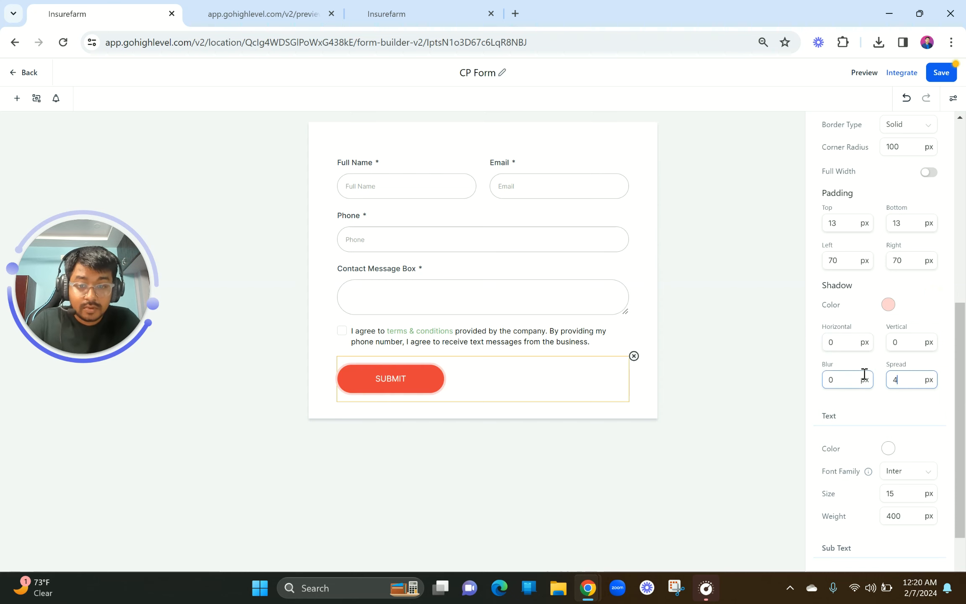
click(856, 297)
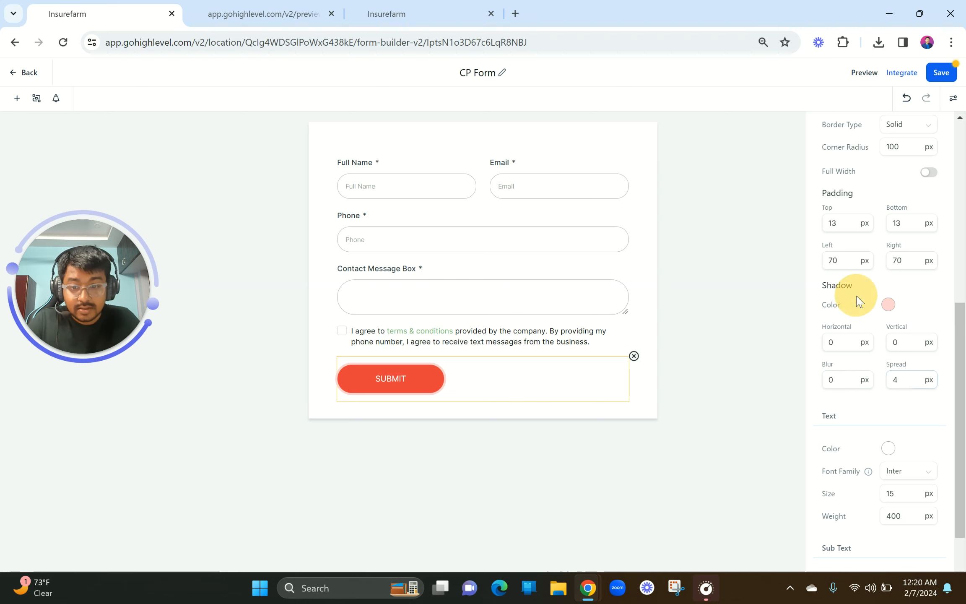
Step: Inspect the styled SUBMIT button and the form's fields up close, checking the button's text settings and shadow
scroll(904, 431, down, 3)
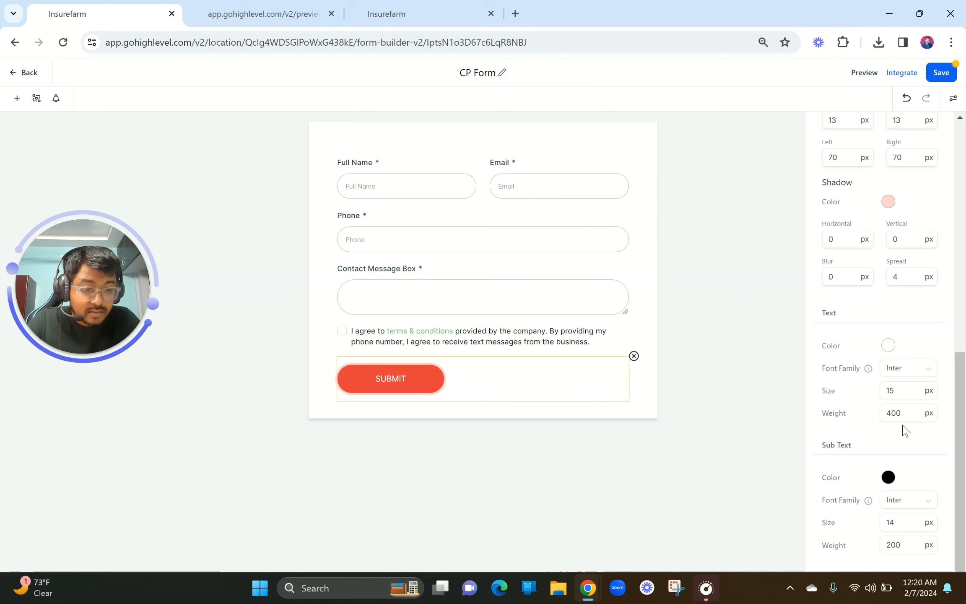
scroll(905, 431, up, 10)
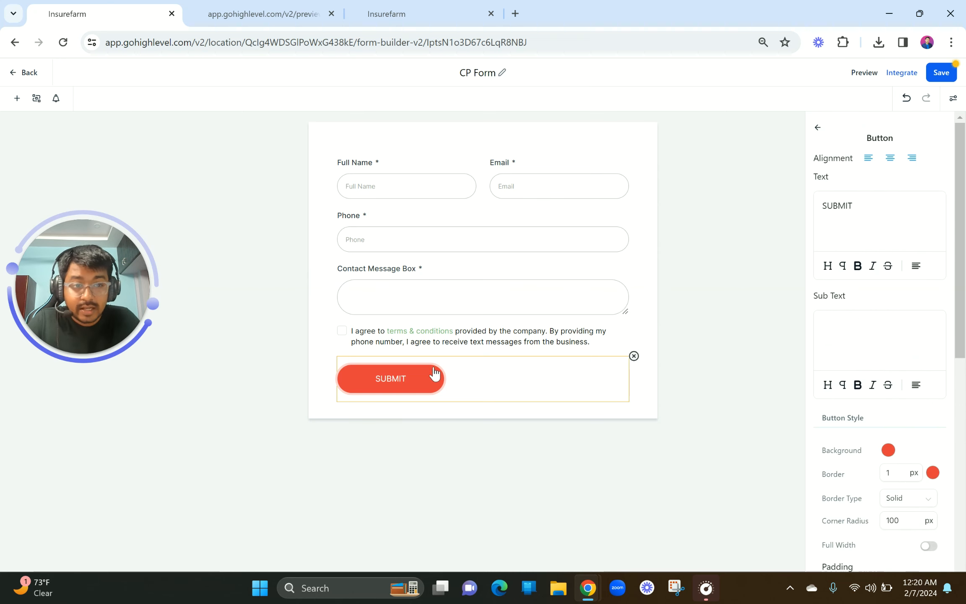
click(628, 169)
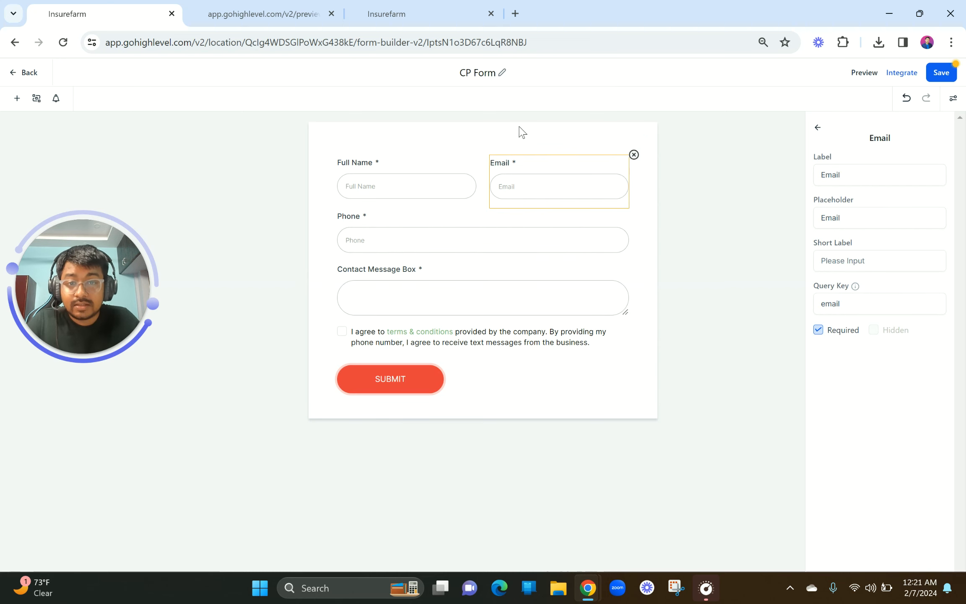
click(484, 139)
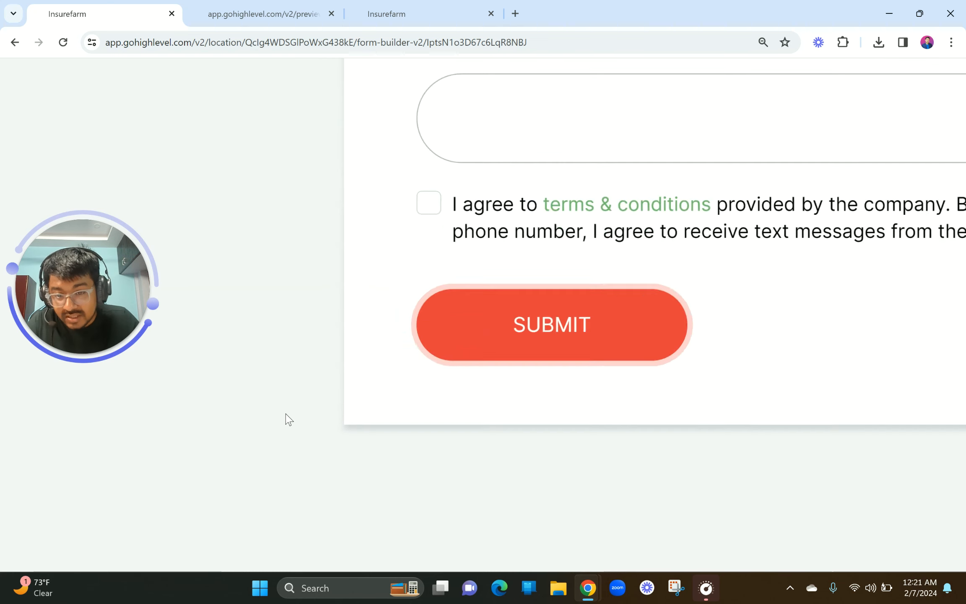
scroll(380, 439, right, 18)
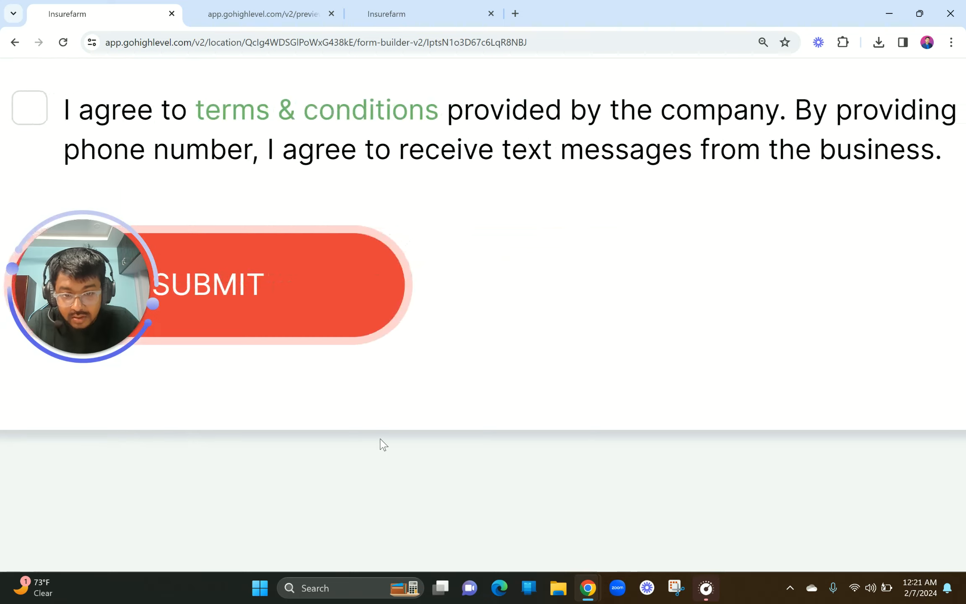
scroll(381, 439, right, 4)
scroll(380, 439, up, 15)
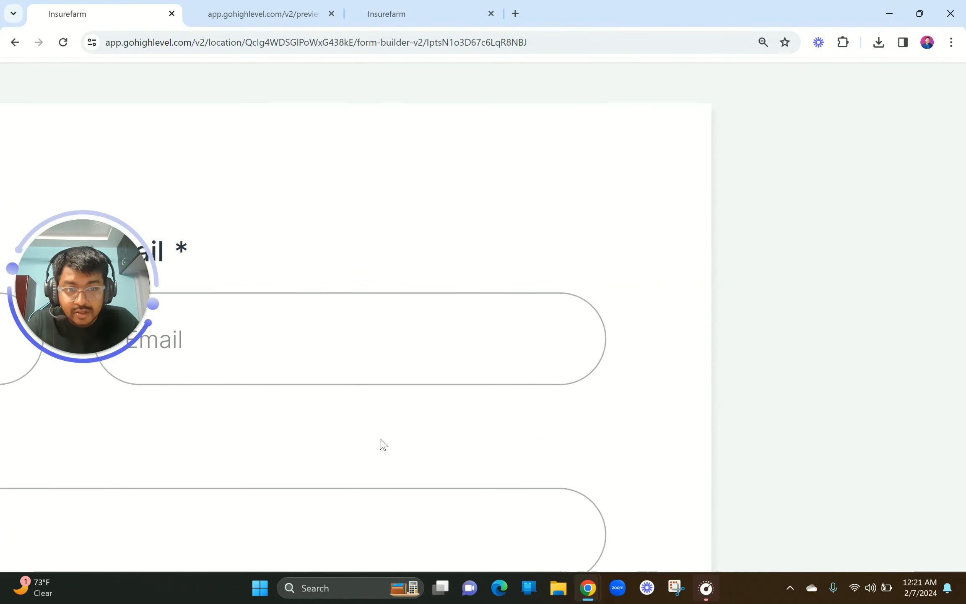
scroll(381, 439, left, 20)
scroll(380, 438, down, 15)
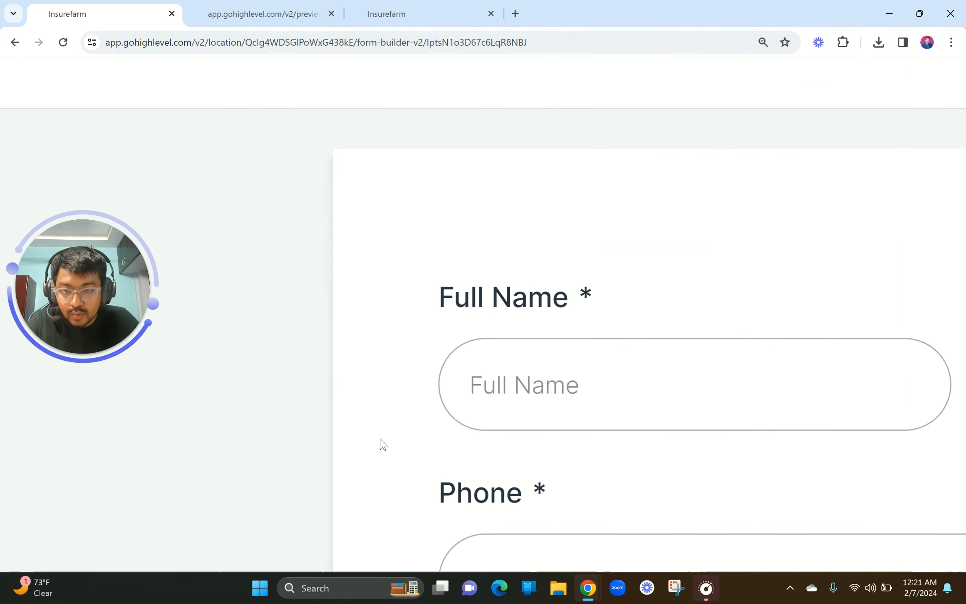
scroll(382, 443, down, 3)
scroll(382, 444, down, 5)
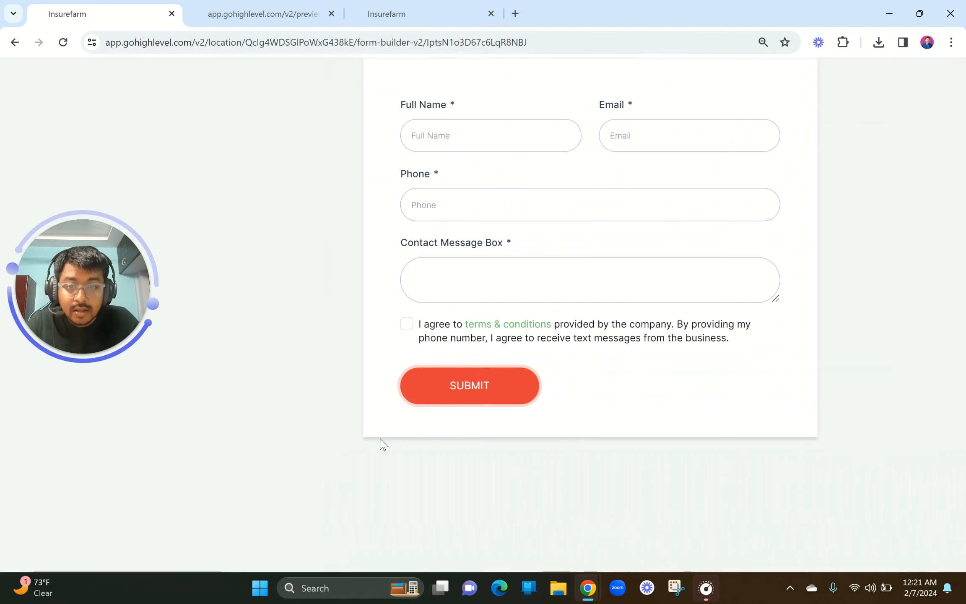
Step: Check the Contact Us page's form placeholder and review the CP Form's overall style settings, from layout through custom CSS
click(386, 13)
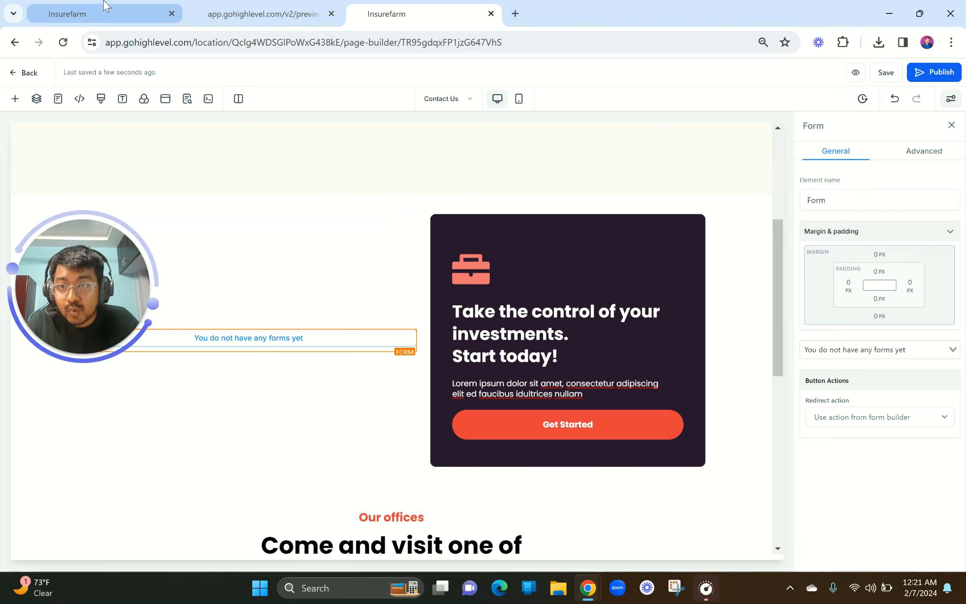
click(106, 12)
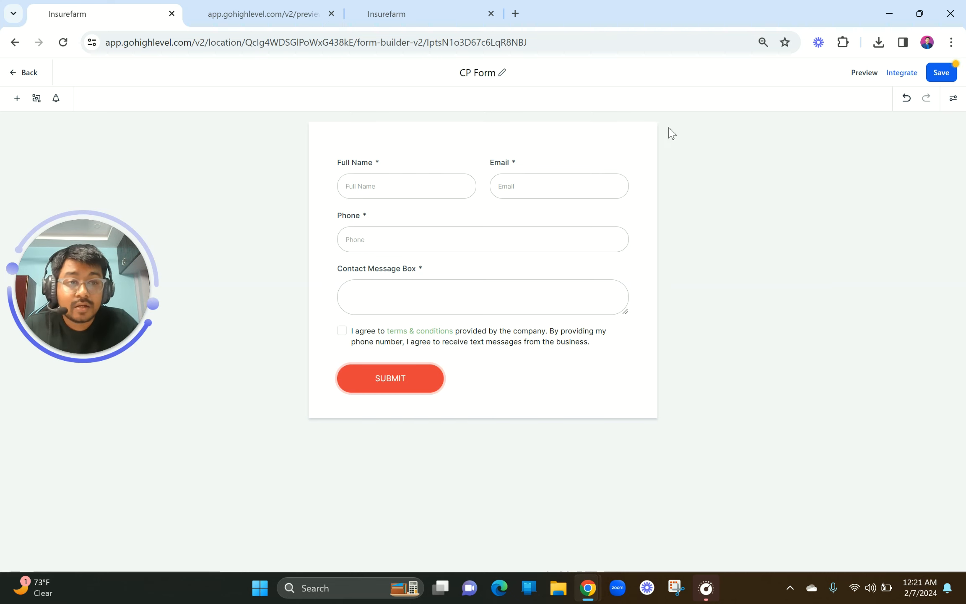
click(953, 99)
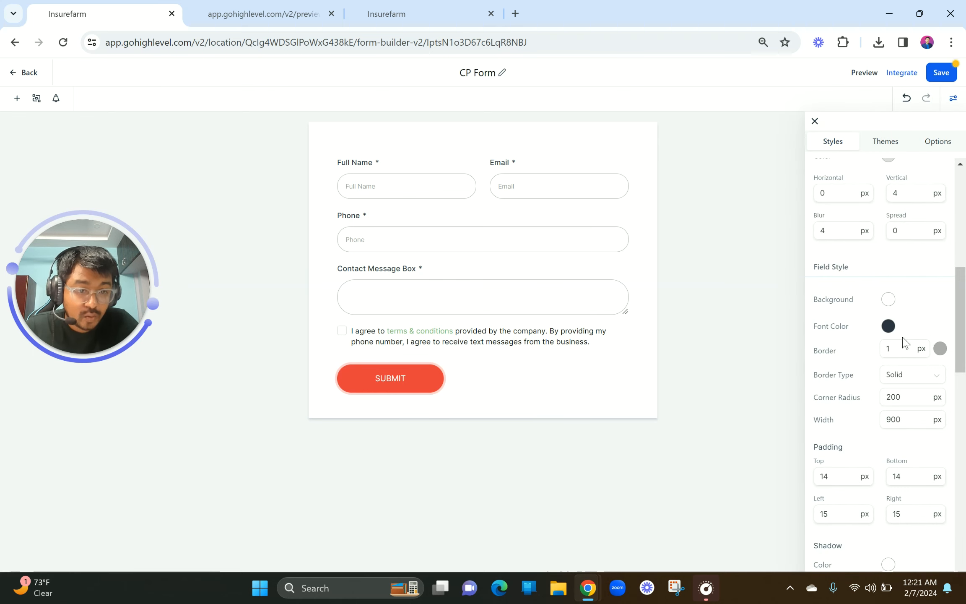
scroll(905, 342, up, 8)
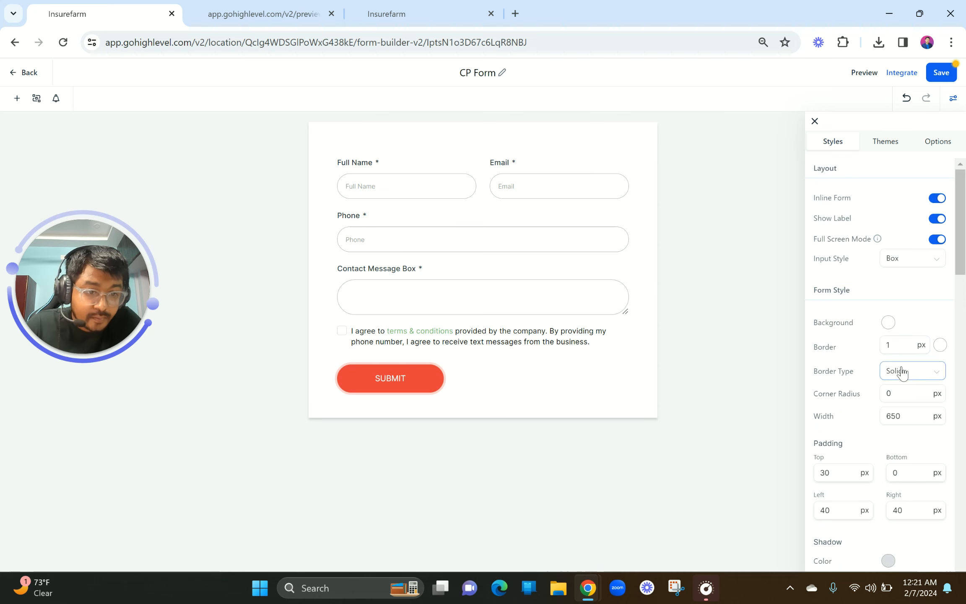
scroll(902, 372, down, 5)
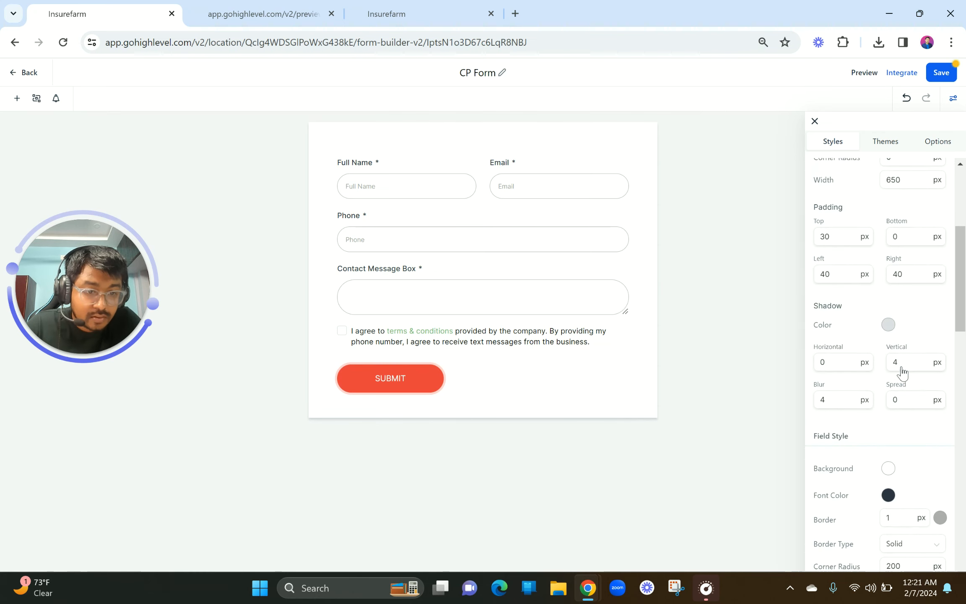
scroll(903, 372, down, 8)
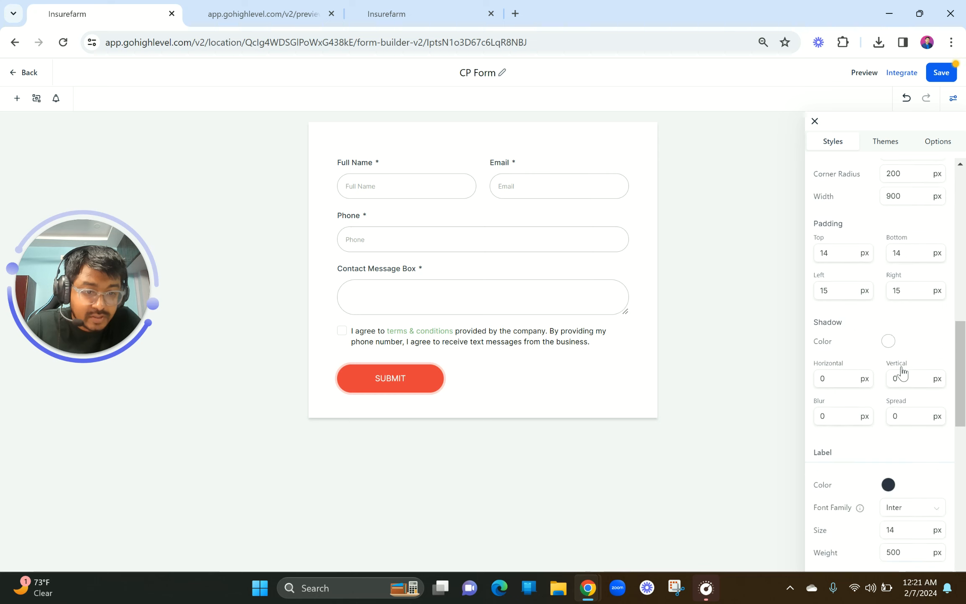
scroll(880, 399, down, 5)
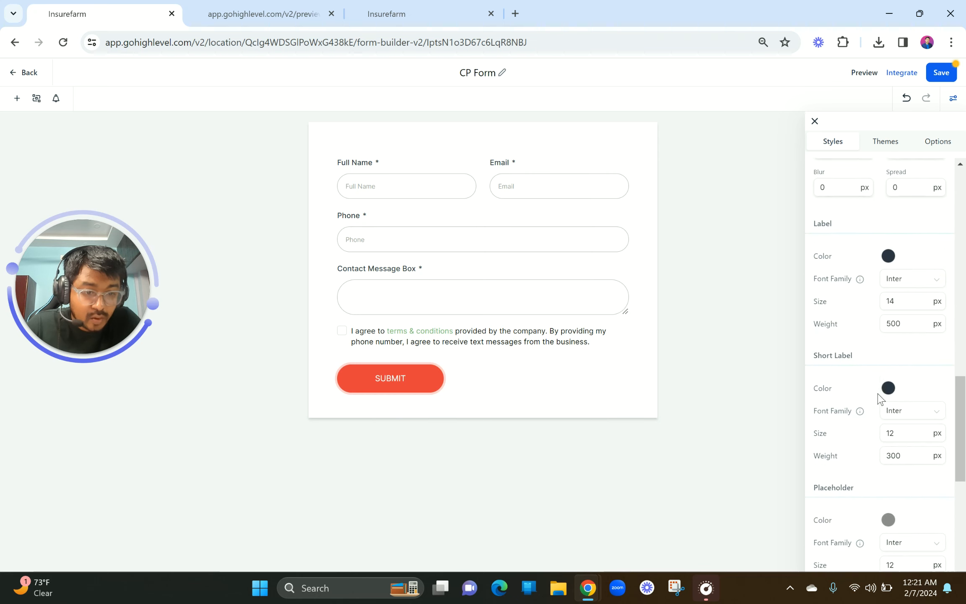
scroll(880, 398, down, 2)
scroll(882, 421, down, 5)
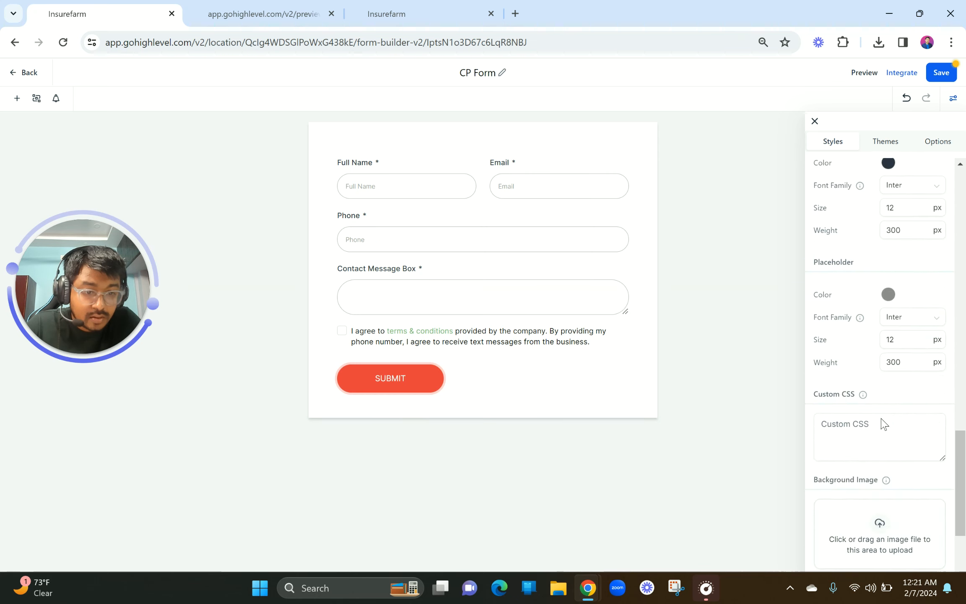
scroll(882, 421, up, 20)
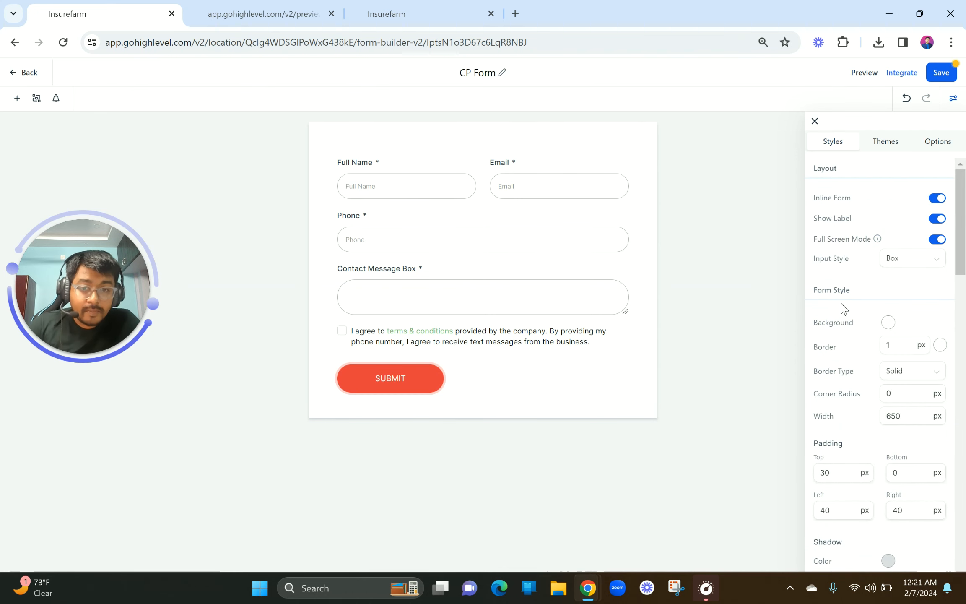
Step: Set the form's background color to solid white (#FFFFFFFF)
click(888, 323)
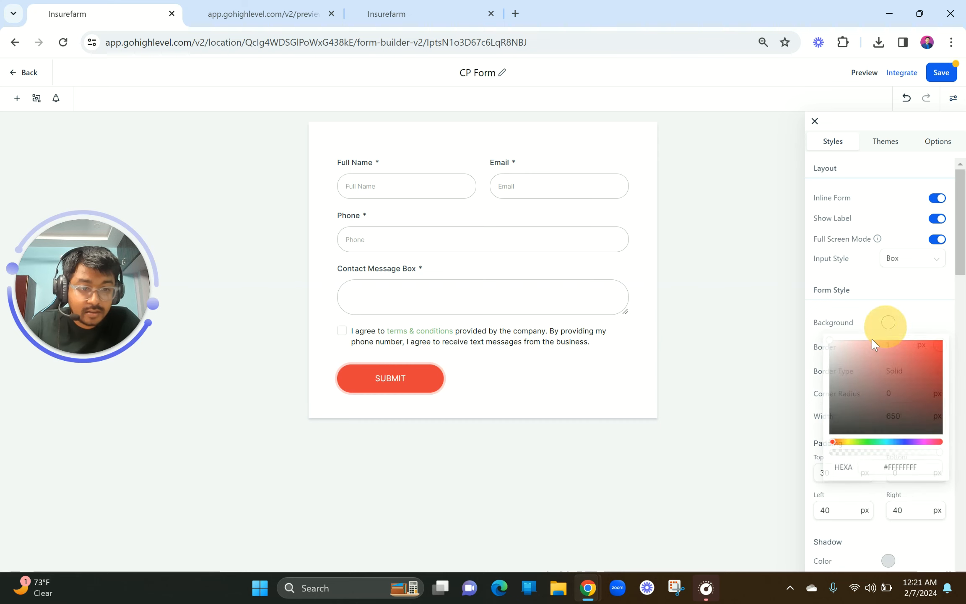
drag(865, 352, 813, 322)
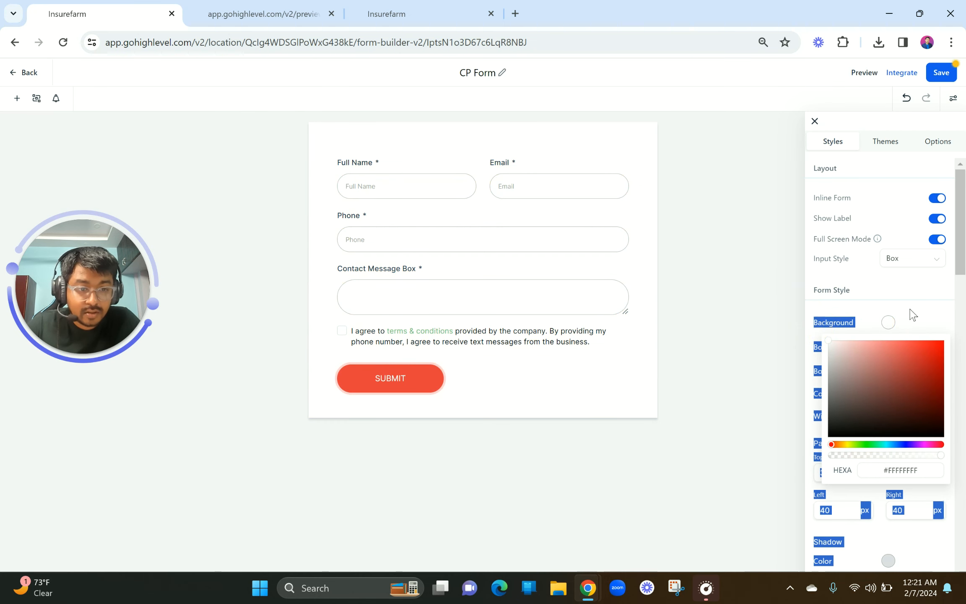
click(912, 312)
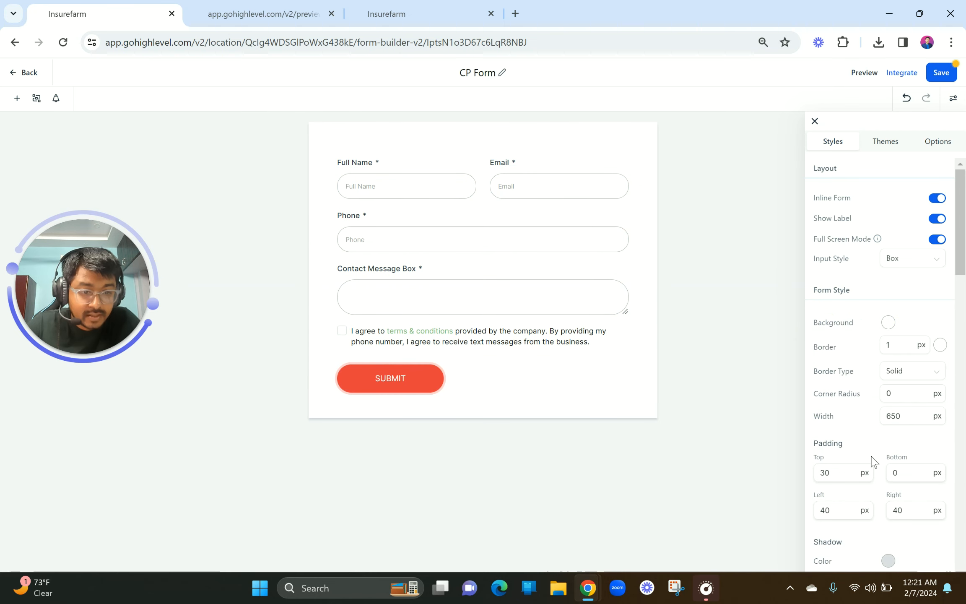
Step: Change the form's shadow color to translucent white (#FFFFFF36)
scroll(872, 461, down, 3)
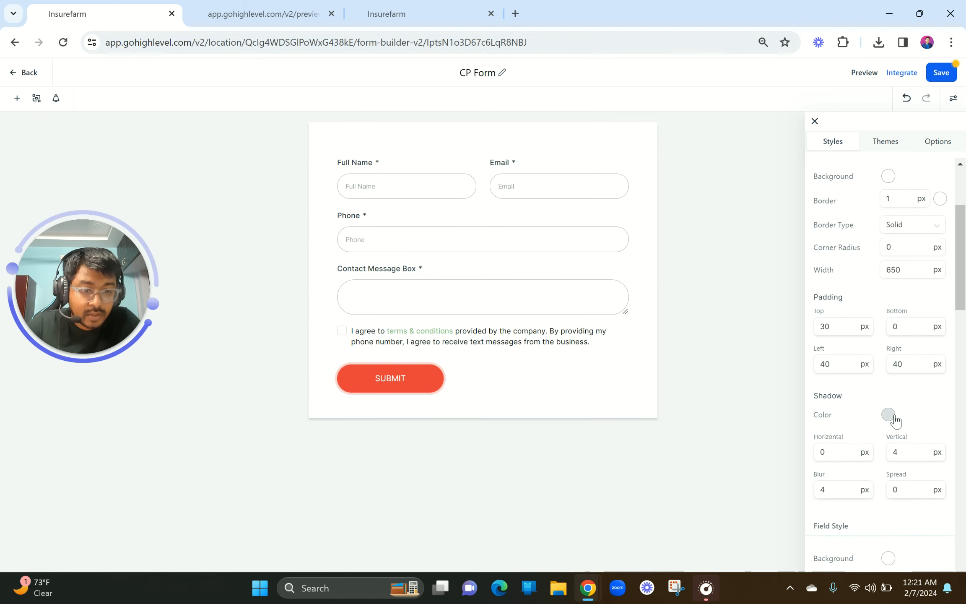
click(888, 414)
drag(867, 326, 808, 178)
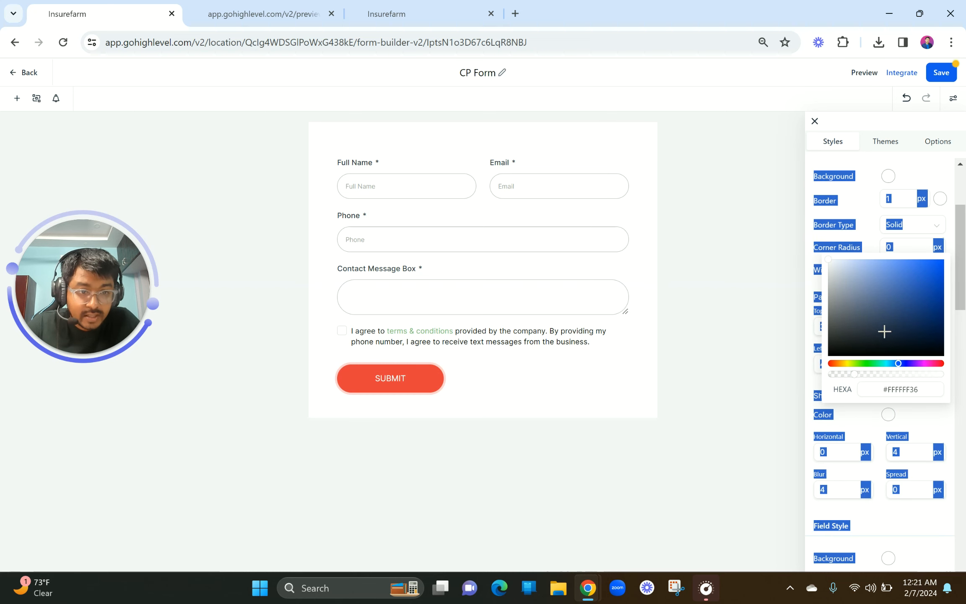
click(940, 418)
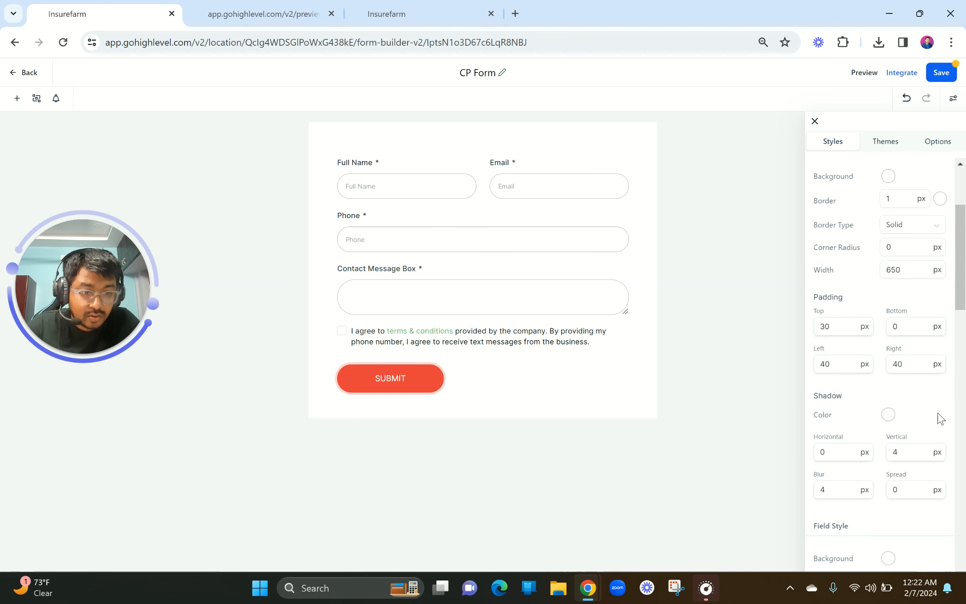
Step: Set the form shadow's vertical offset and blur to 0 px
double_click(908, 460)
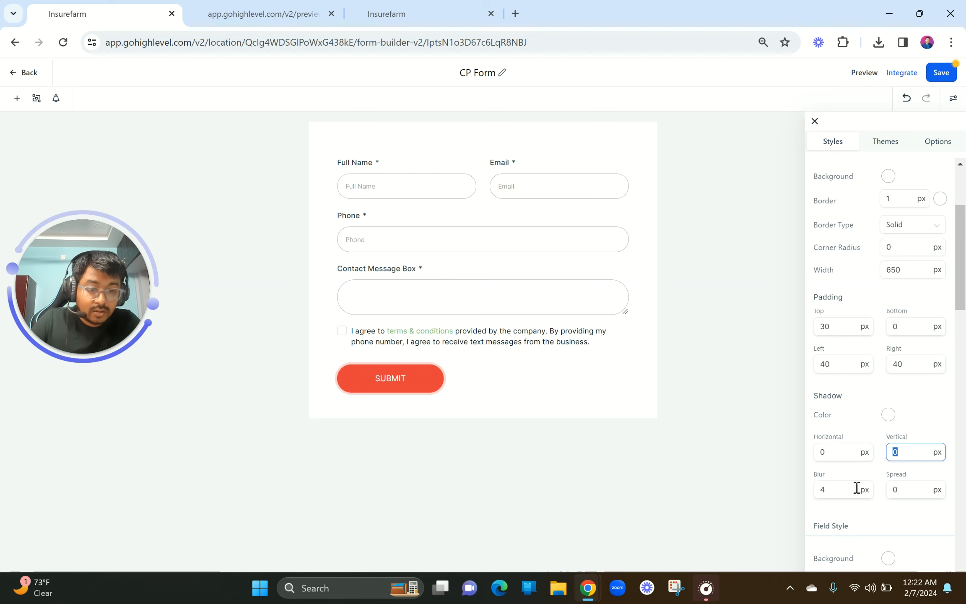
key(BackSpace)
text(0)
click(909, 490)
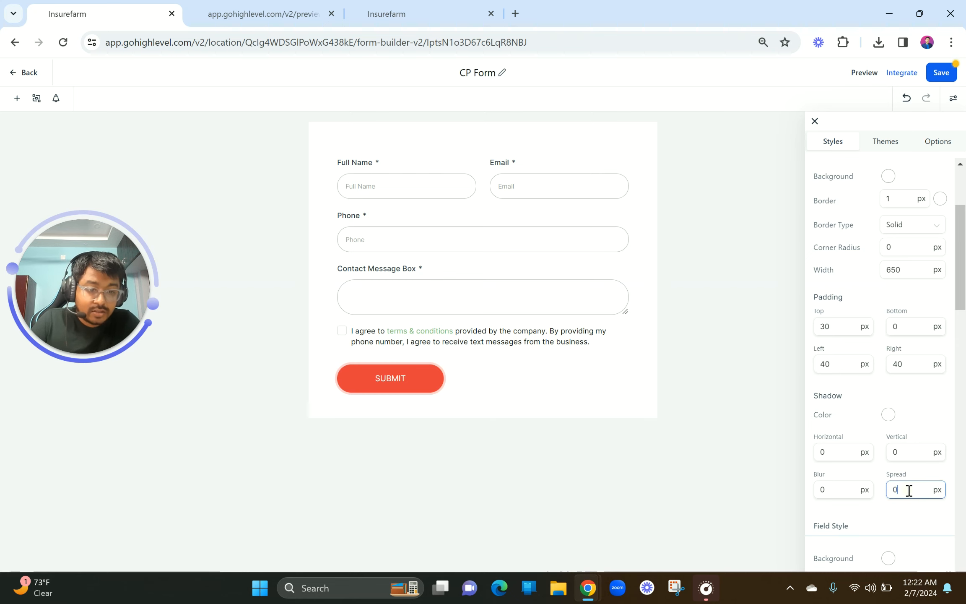
click(910, 525)
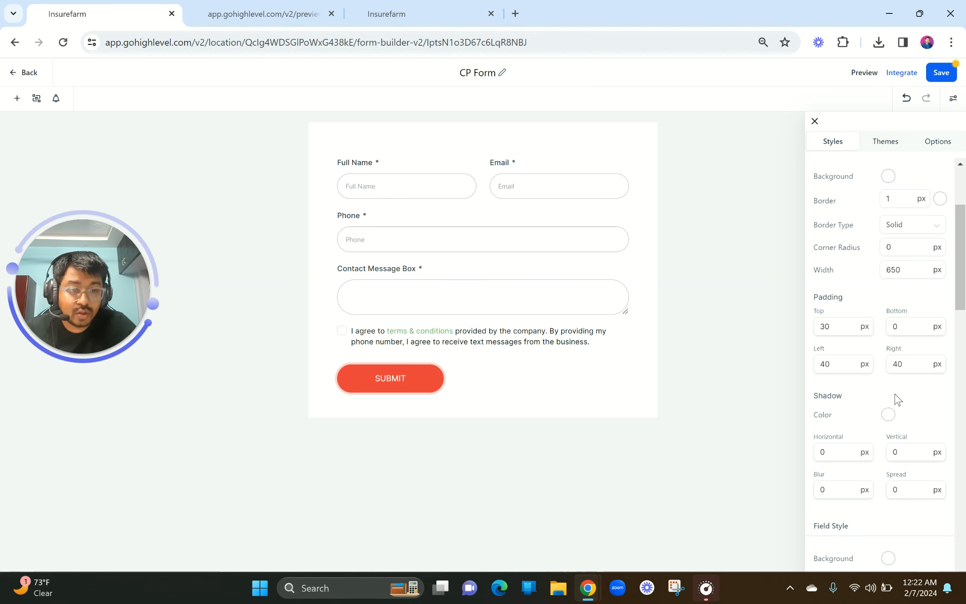
Step: Preview the form and test the Contact Message Box by entering "gggg" and enlarging it, and close the preview
scroll(896, 398, down, 4)
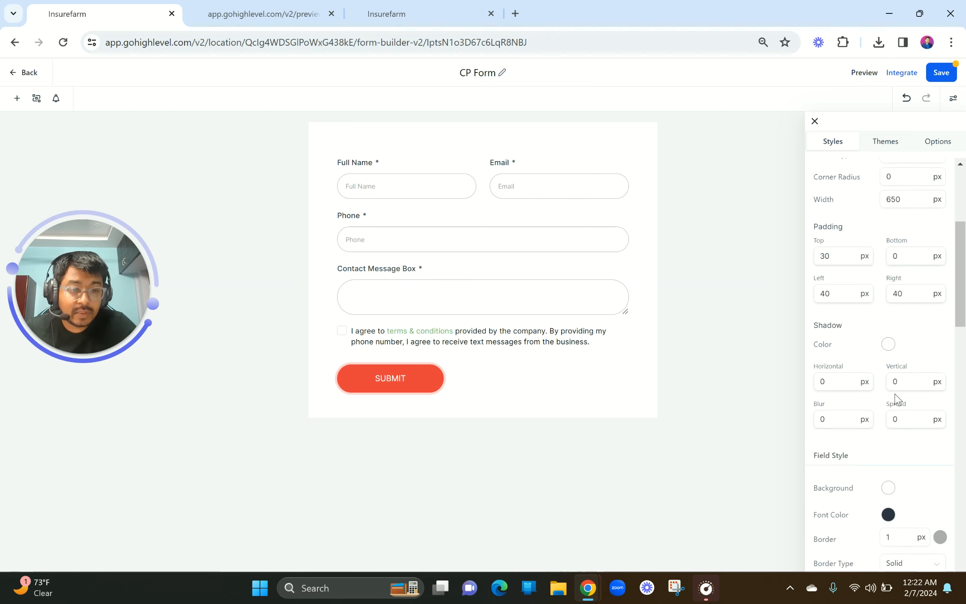
click(867, 74)
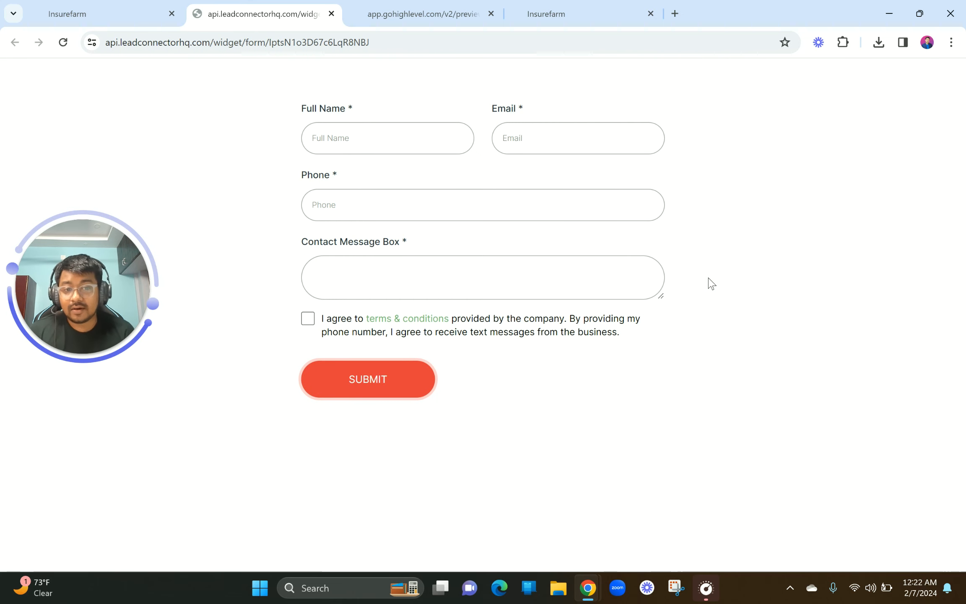
click(592, 279)
text(gggg)
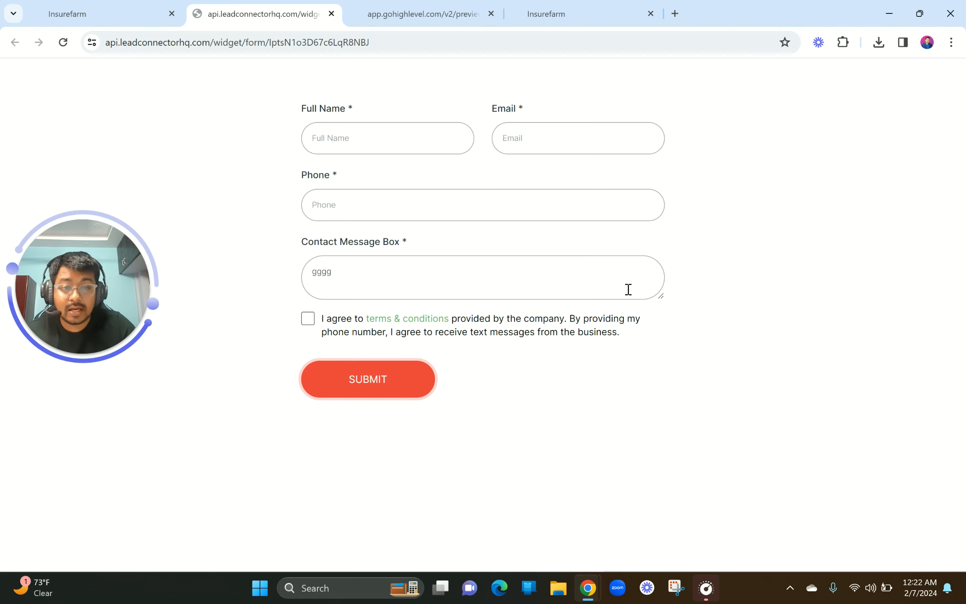
drag(657, 293, 641, 323)
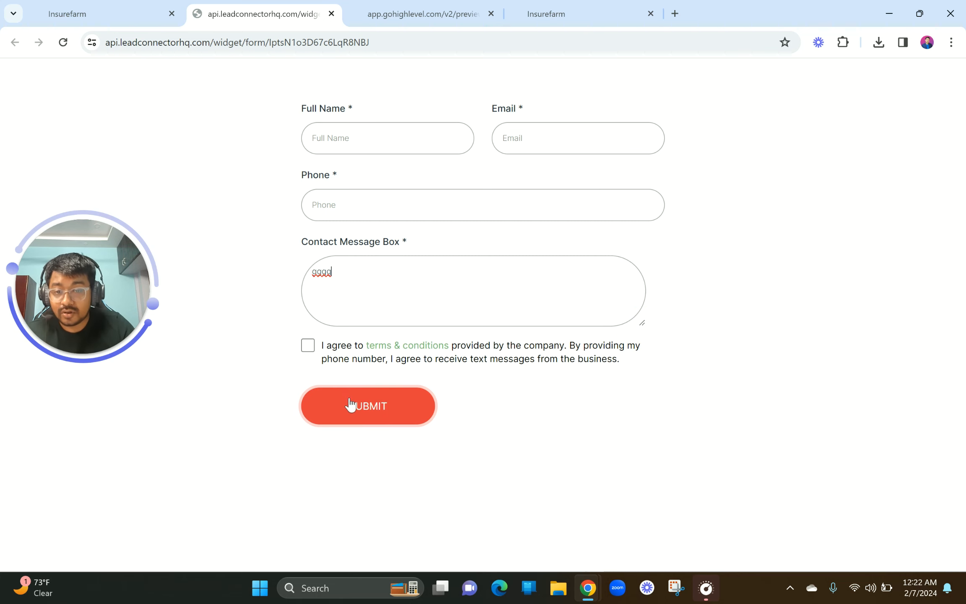
click(331, 15)
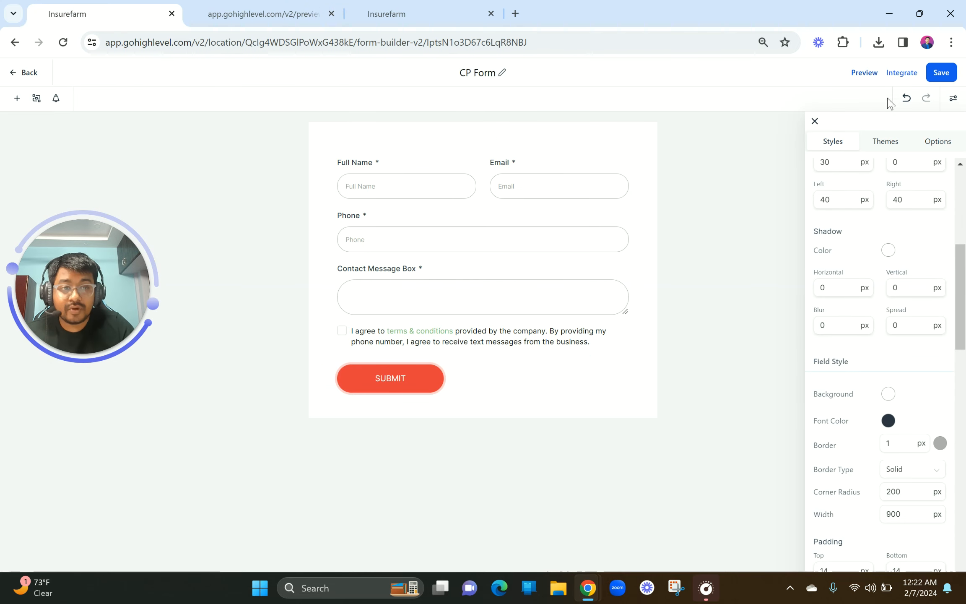
Step: Save the CP Form and view its integration options before returning to the Contact Us page builder
click(941, 74)
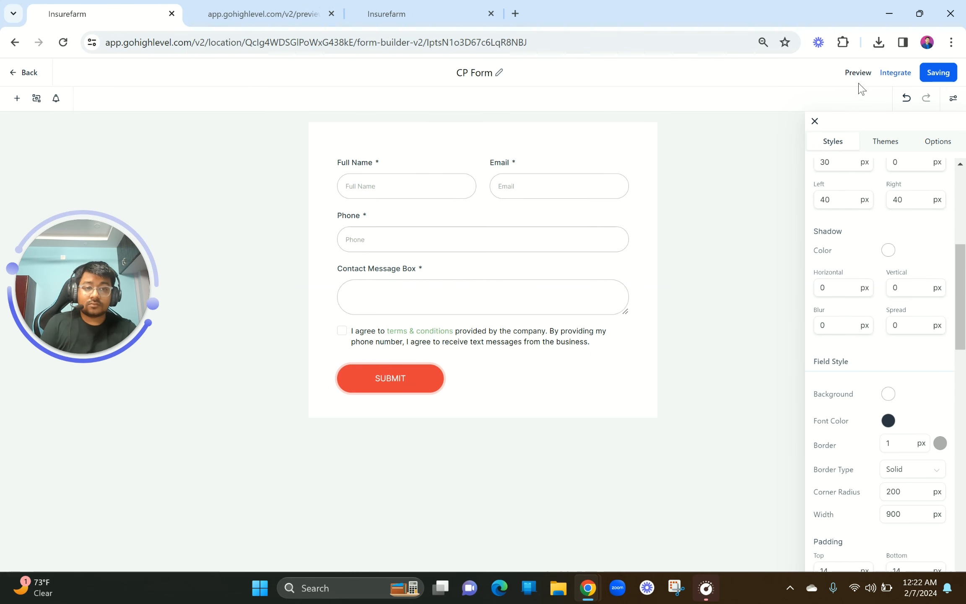
click(899, 75)
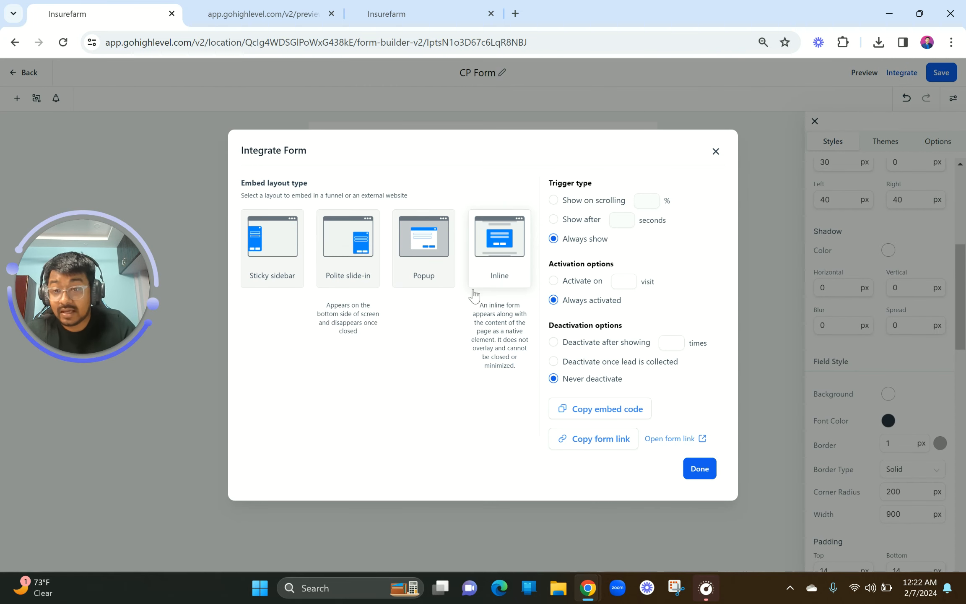
click(716, 151)
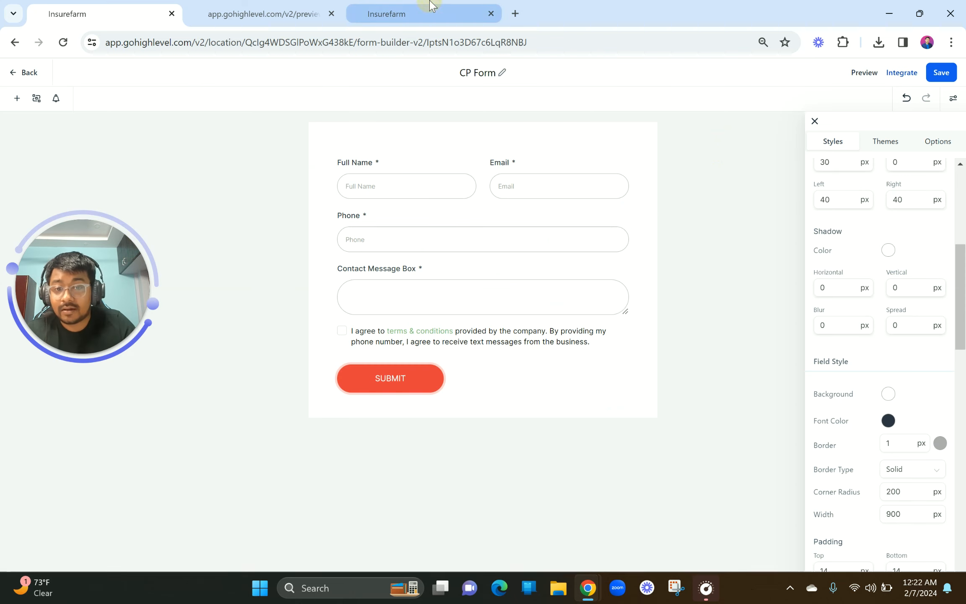
click(430, 11)
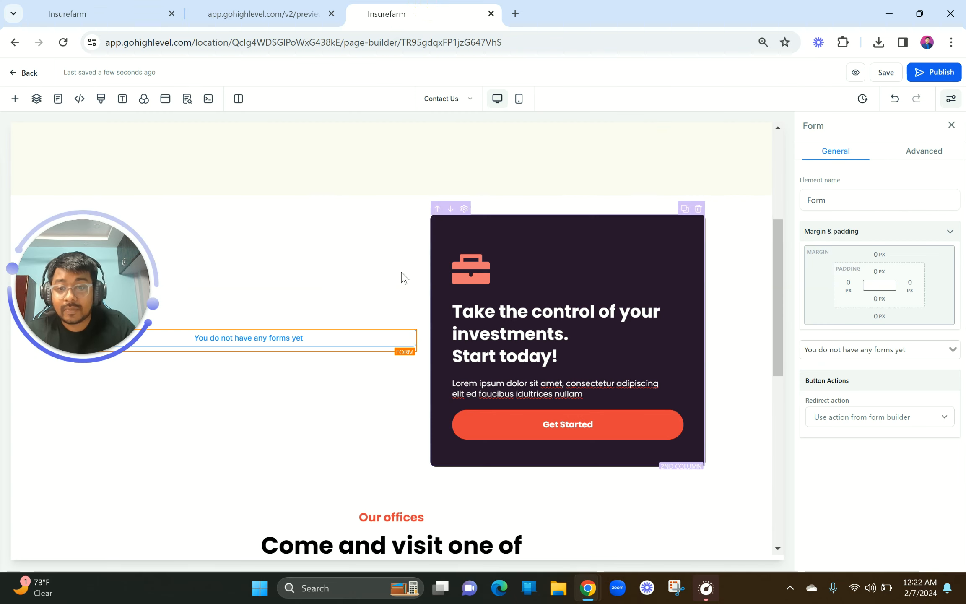
Step: Save the Contact Us page and check the two-column form section in the reference preview before returning to the page builder
click(894, 74)
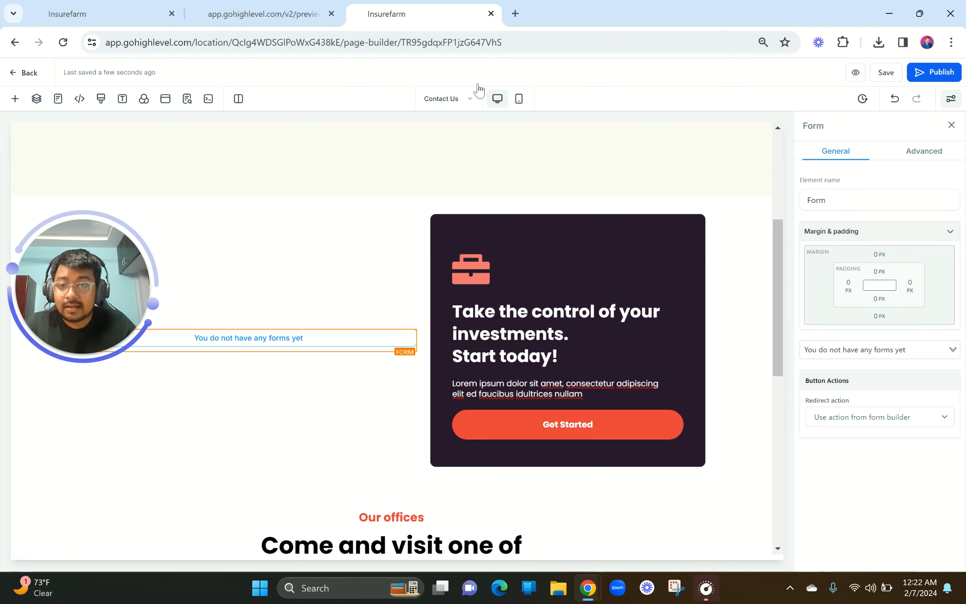
click(280, 9)
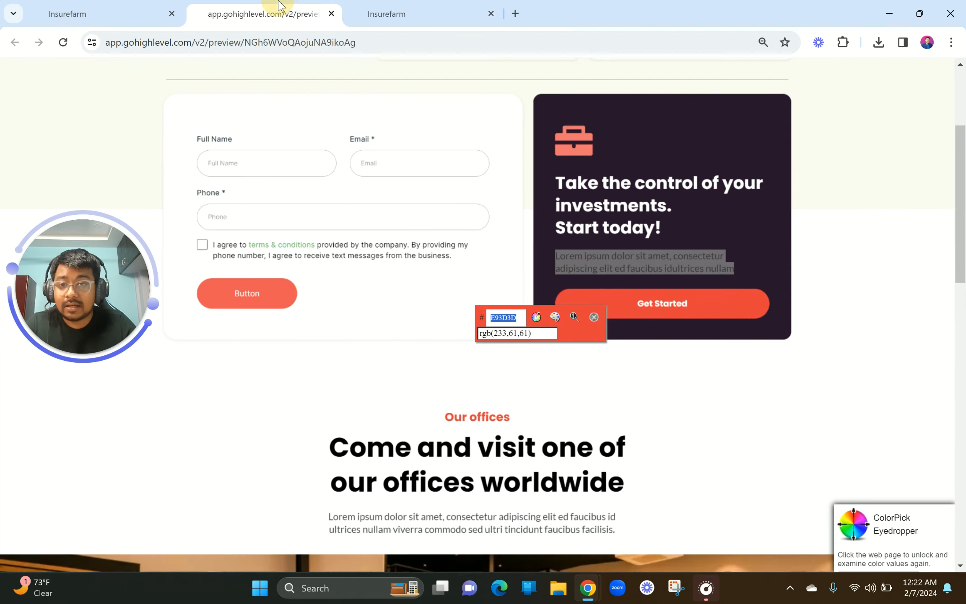
click(115, 6)
click(305, 7)
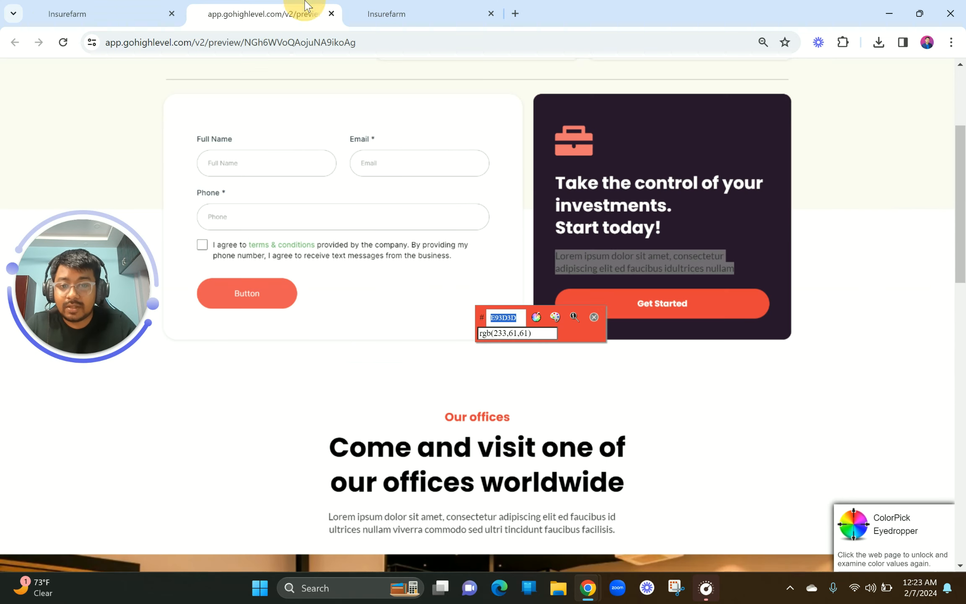
click(396, 12)
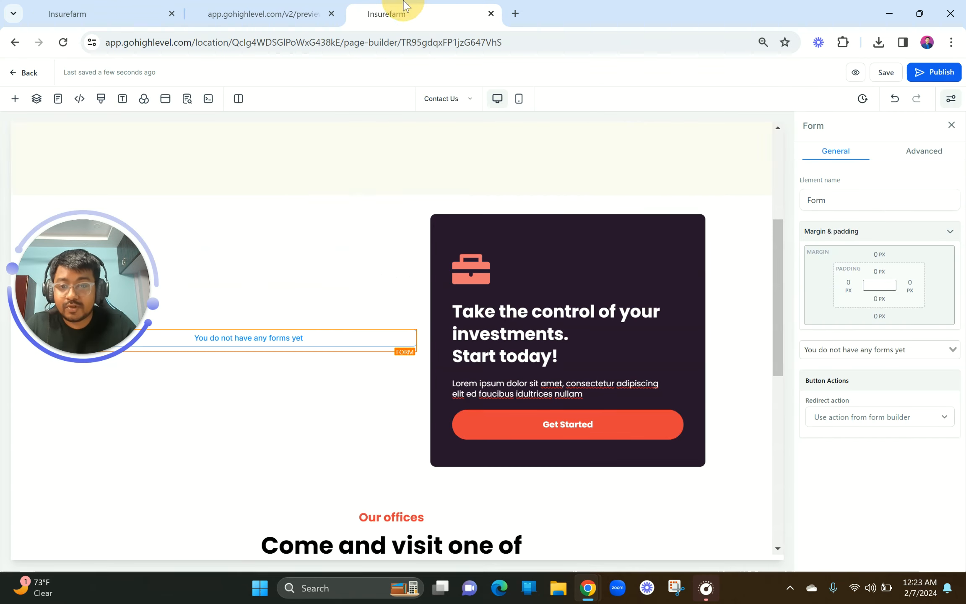
Step: Delete the empty form element beside the call-to-action card and open the library of elements to add
click(235, 339)
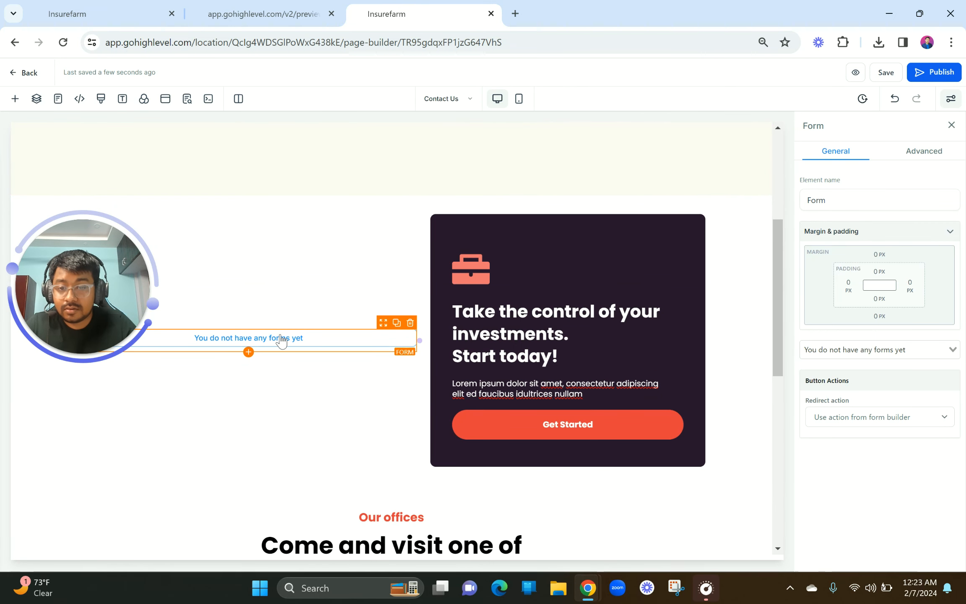
click(280, 336)
scroll(395, 374, down, 3)
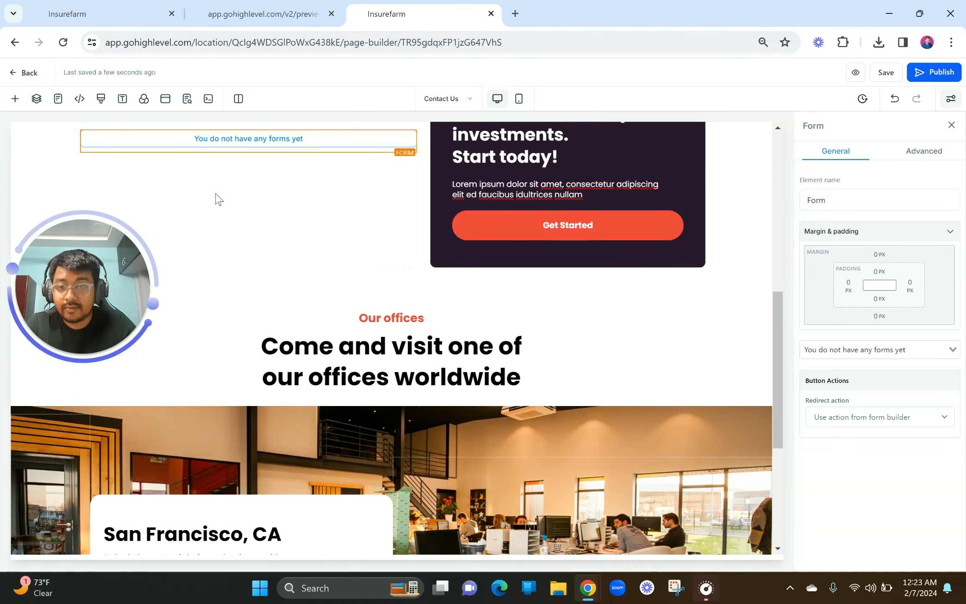
scroll(289, 192, up, 2)
click(411, 263)
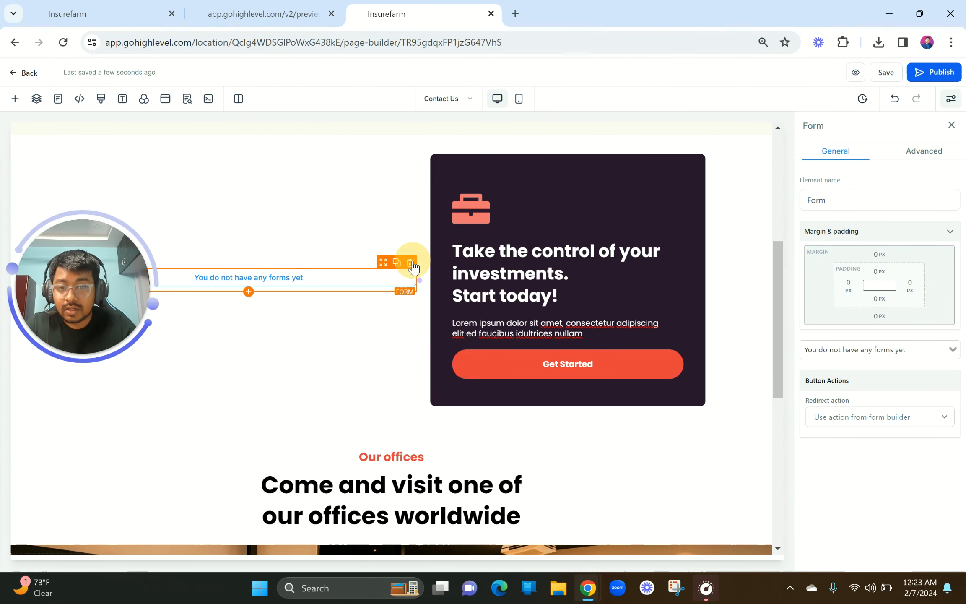
click(15, 99)
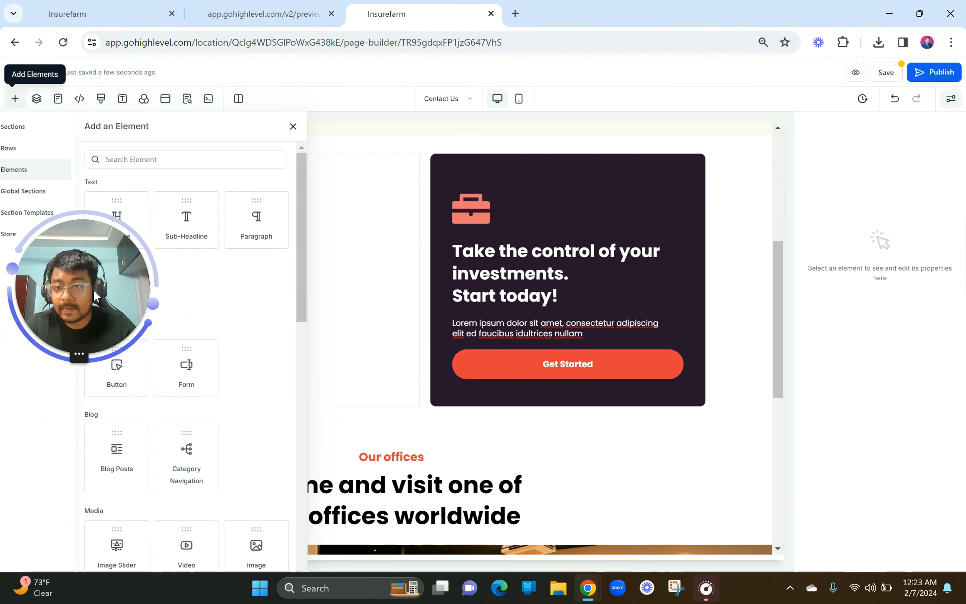
Step: Add a Form element to the empty first column beside the dark investments card
drag(94, 291, 499, 102)
click(210, 161)
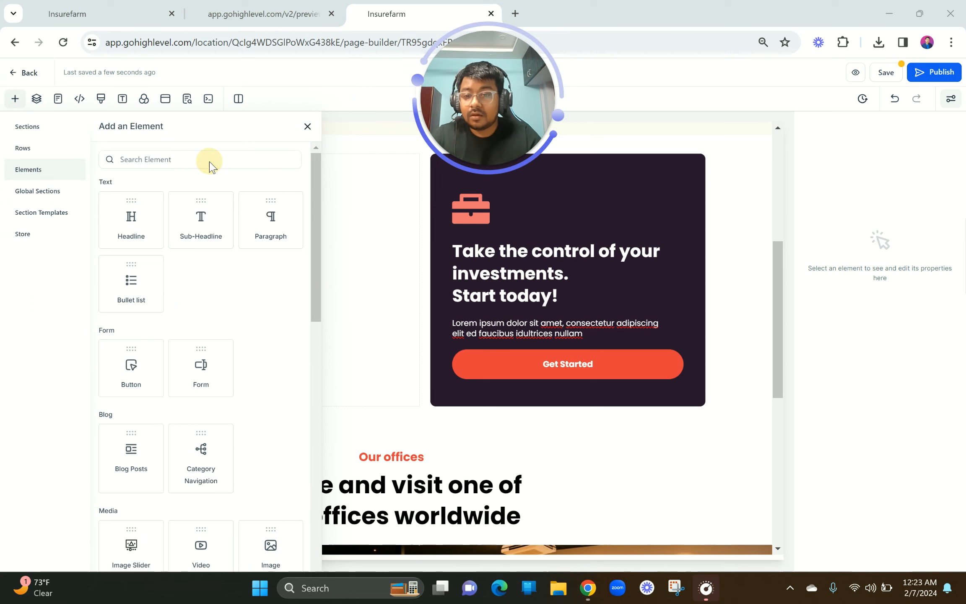
scroll(259, 371, down, 5)
scroll(262, 372, up, 5)
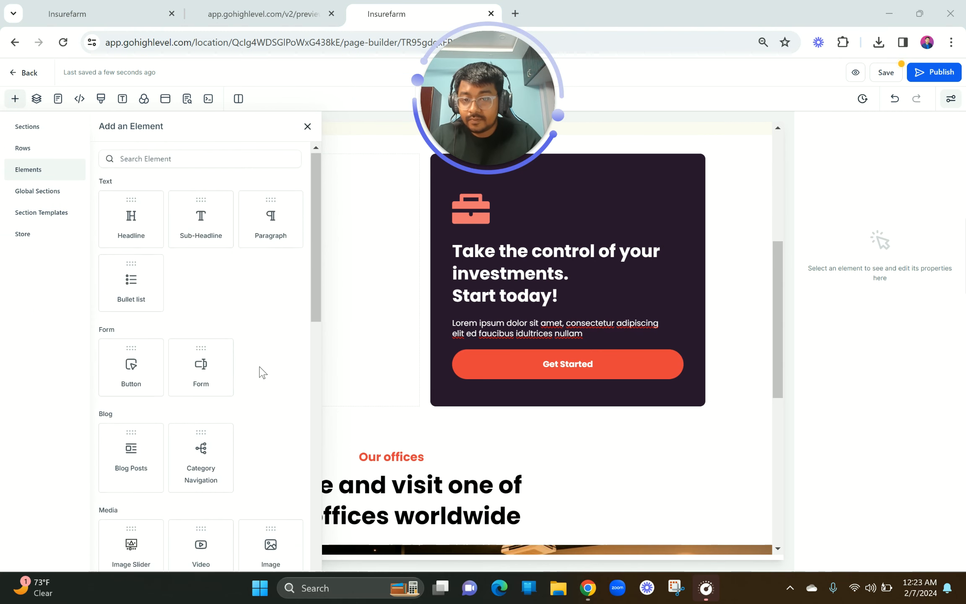
drag(200, 363, 307, 287)
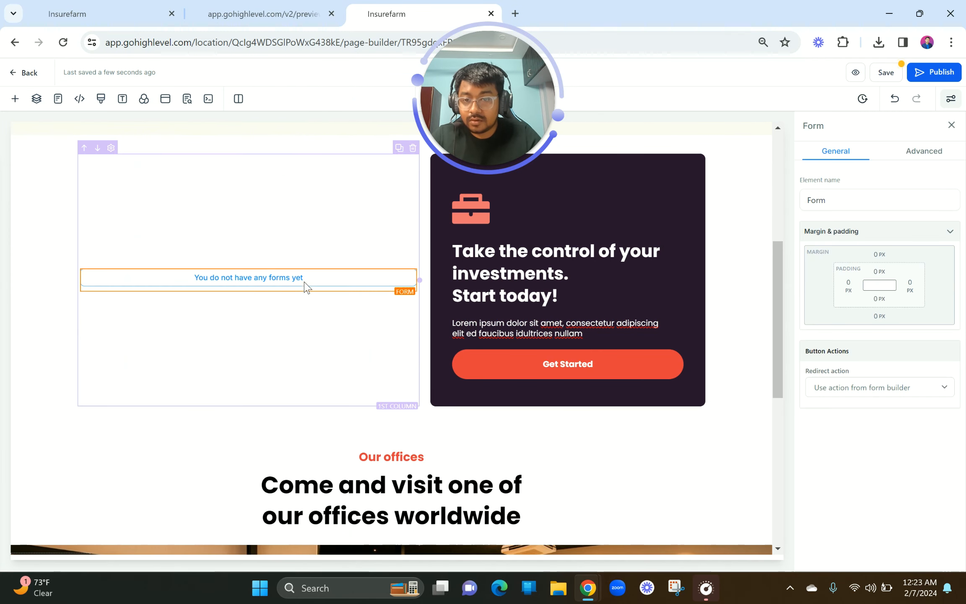
Step: Assign the existing CP Form to the new form element
click(274, 282)
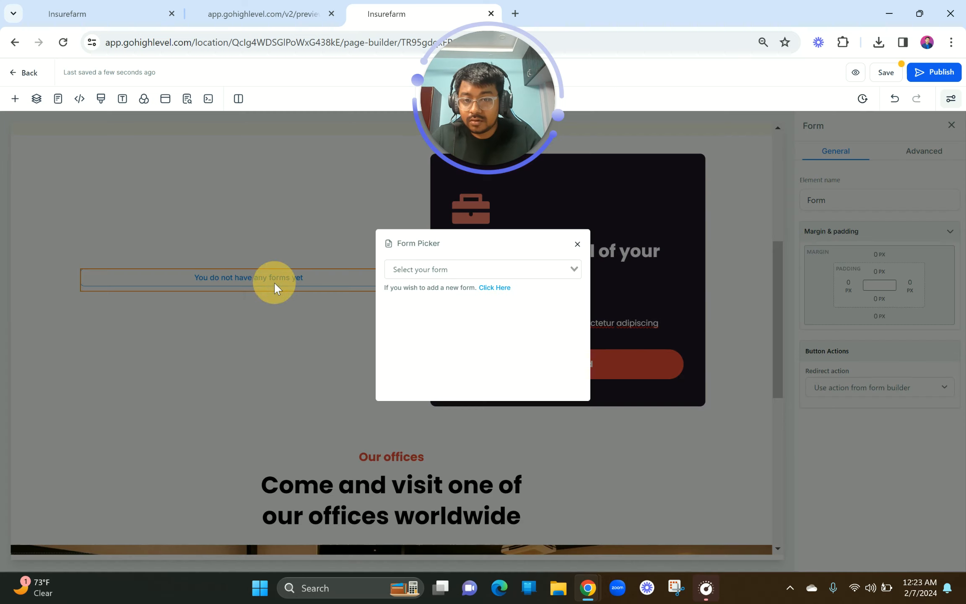
click(493, 276)
click(458, 288)
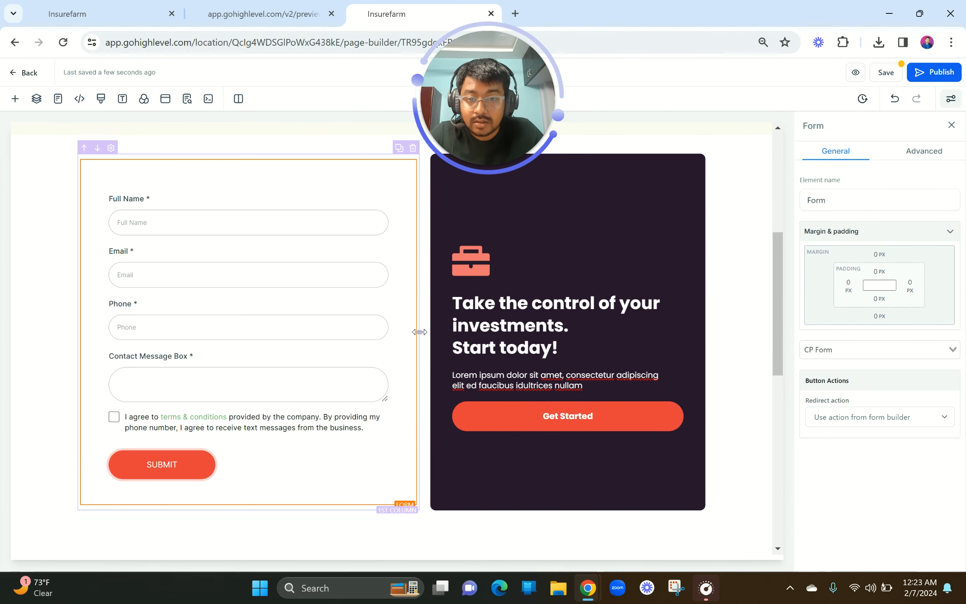
Step: Widen the form's column slightly toward the dark card and compare the layout with the reference preview page
drag(419, 332, 447, 321)
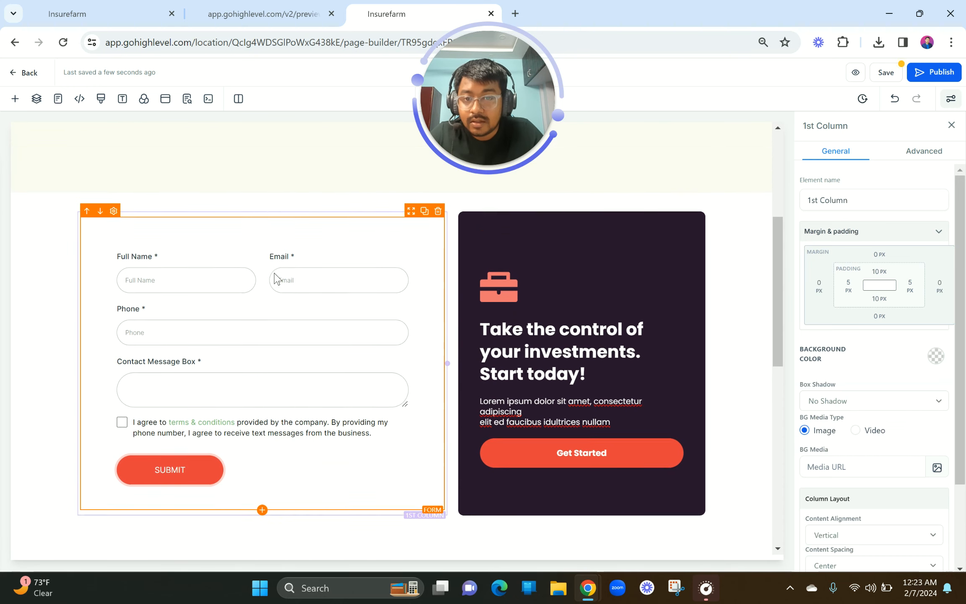
click(261, 5)
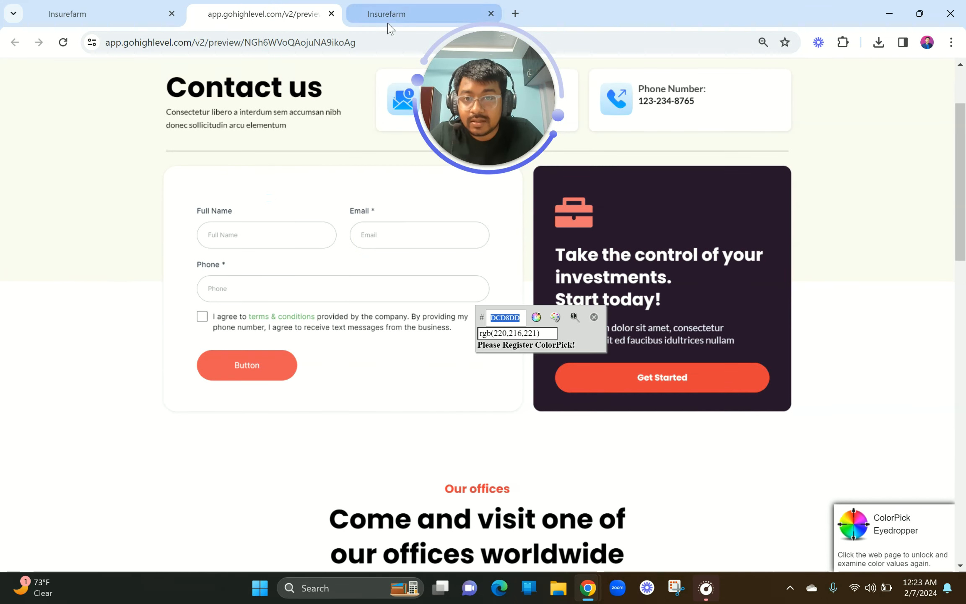
click(389, 20)
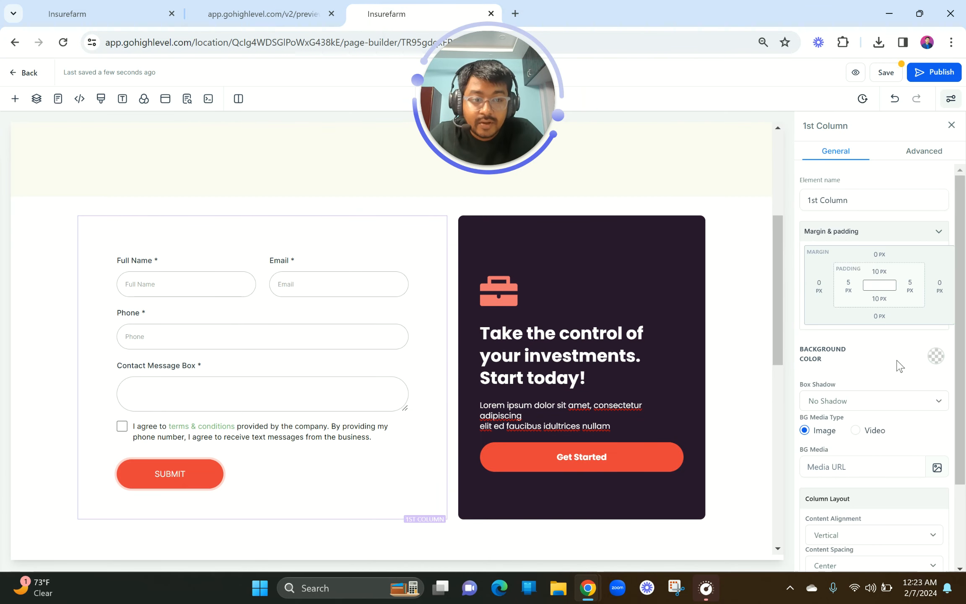
Step: Give the form's column a full solid border with a width of 1px
click(926, 152)
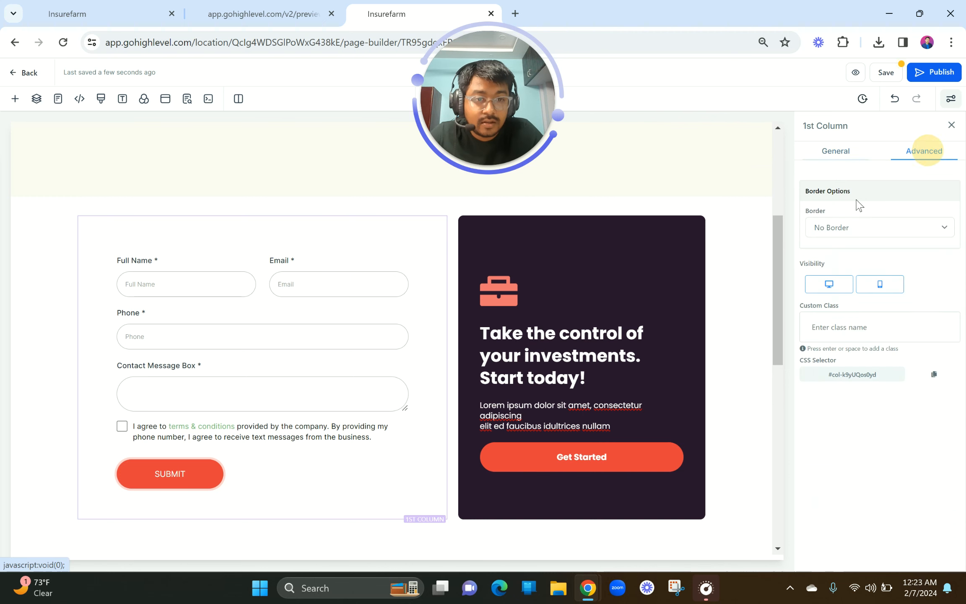
click(835, 227)
click(834, 250)
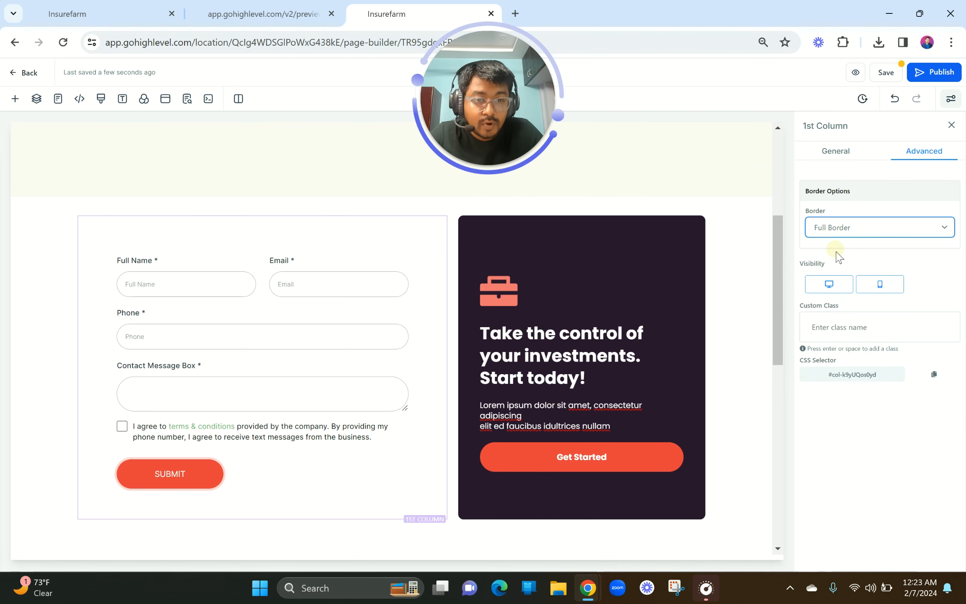
click(830, 288)
click(832, 308)
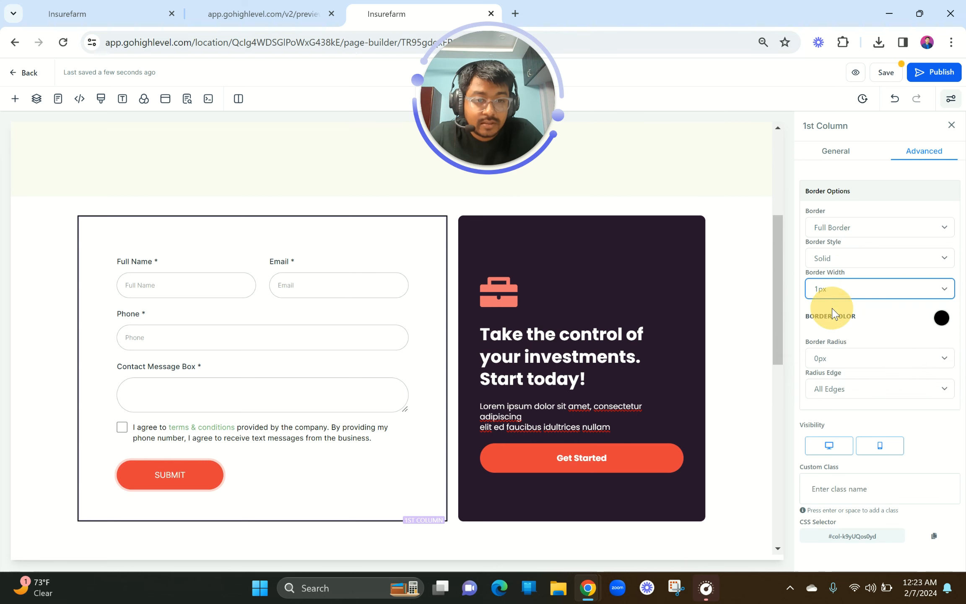
Step: Set the form column's border color to white and its border radius to 20px
click(941, 318)
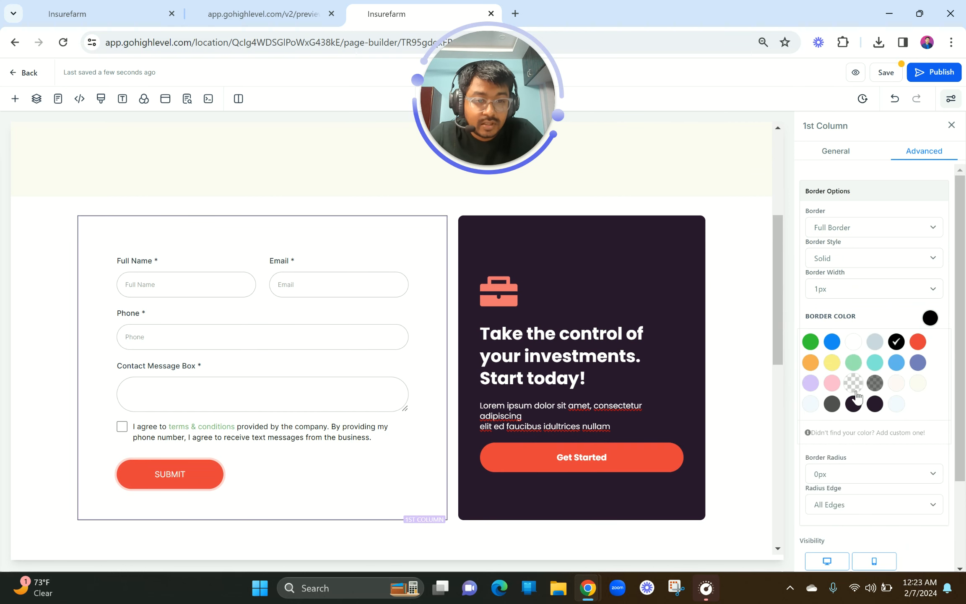
click(854, 343)
scroll(853, 352, down, 2)
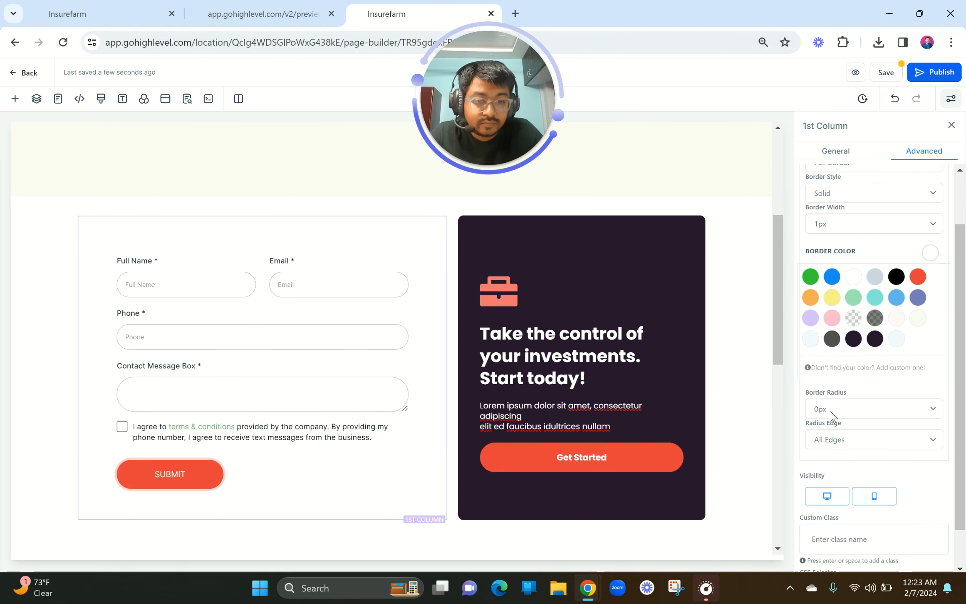
click(827, 409)
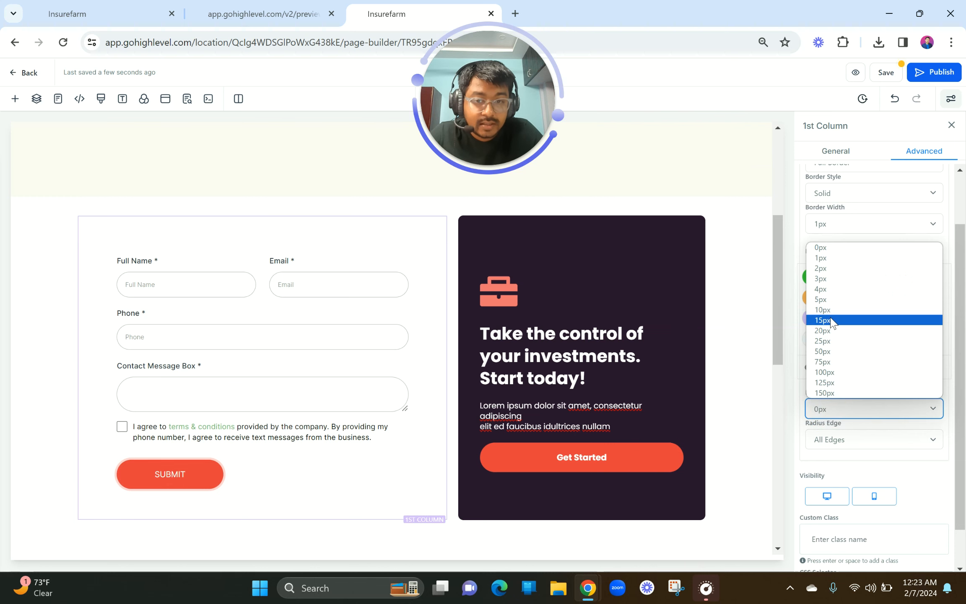
click(829, 331)
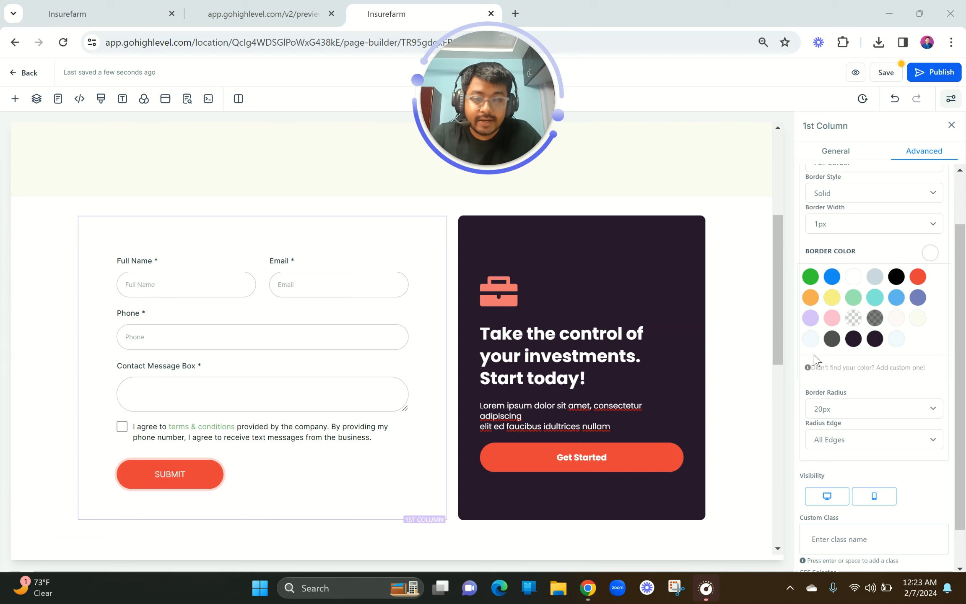
Step: Apply a 20% Drop Shadow to the form's column
click(828, 156)
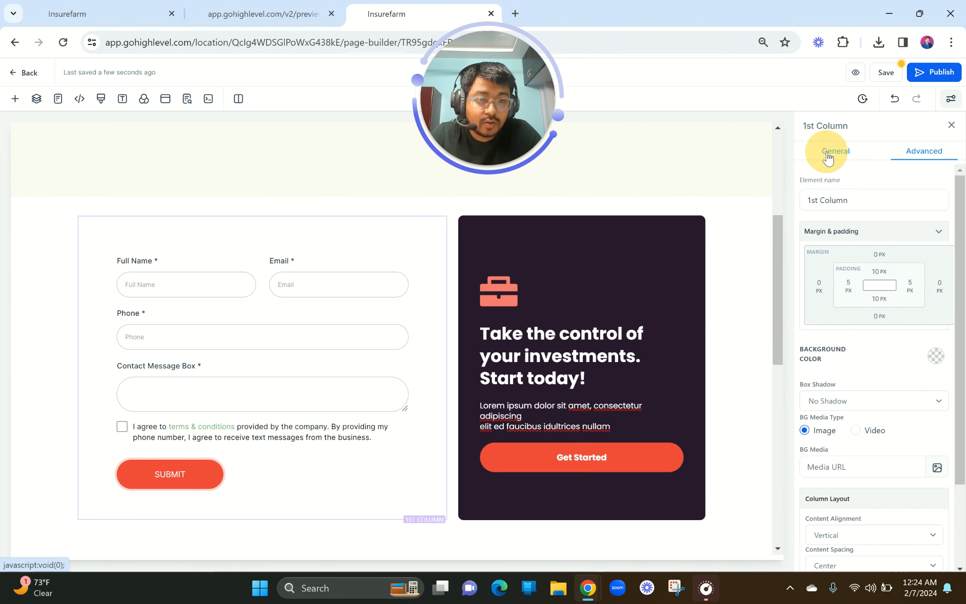
scroll(890, 296, down, 2)
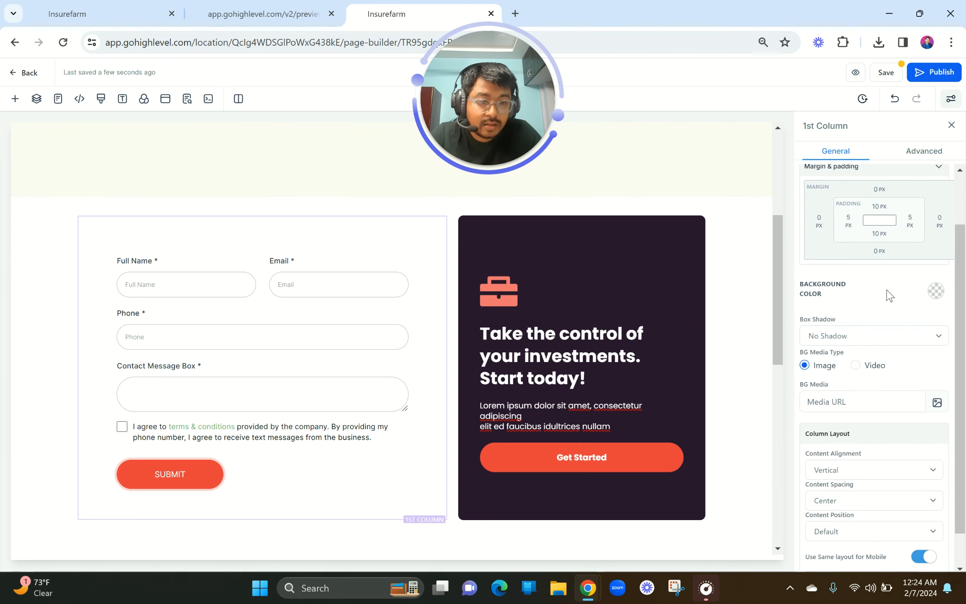
click(860, 336)
click(838, 383)
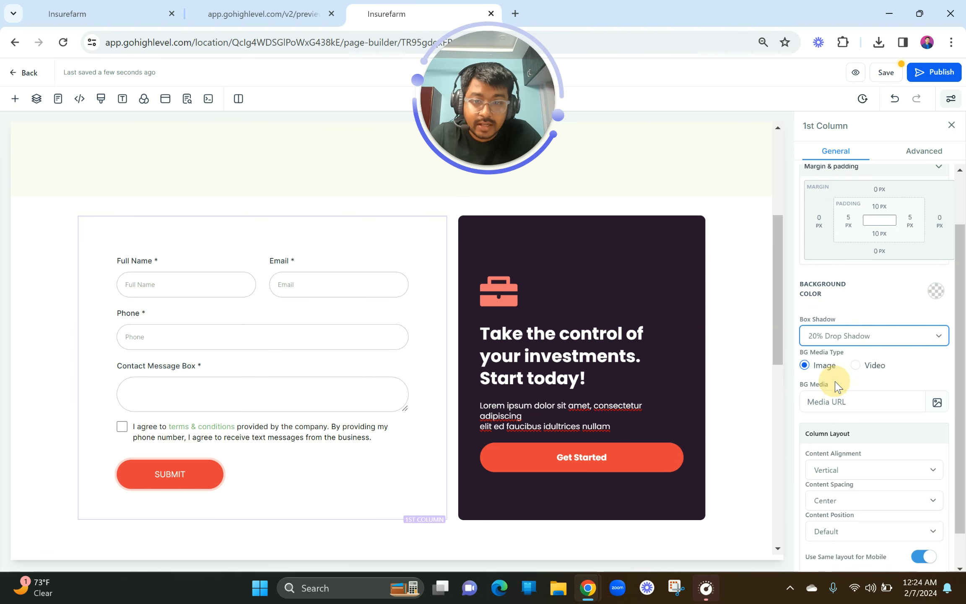
click(633, 393)
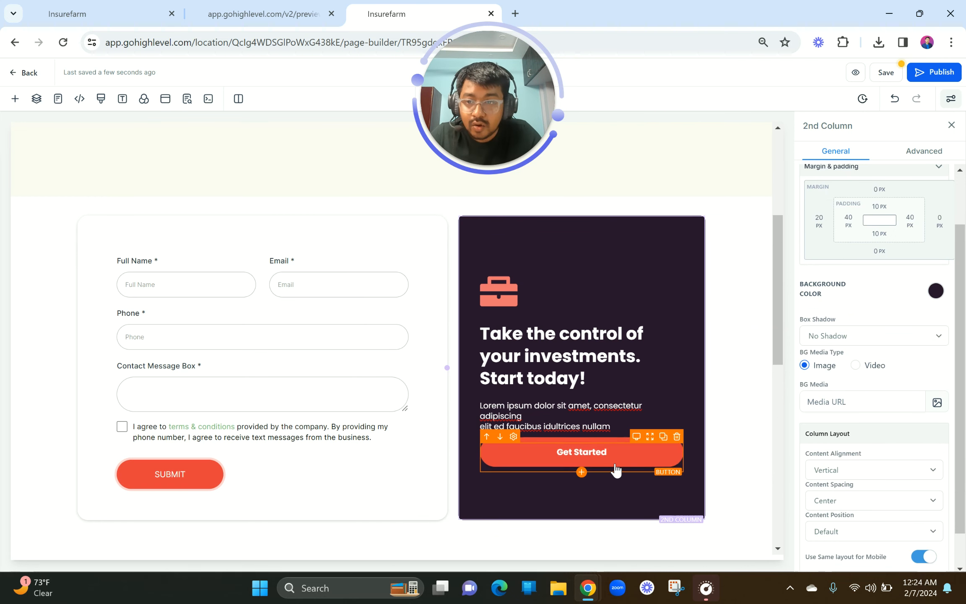
Step: Set the top margin of the two-column row holding the form and dark card to -200 px
scroll(615, 469, down, 2)
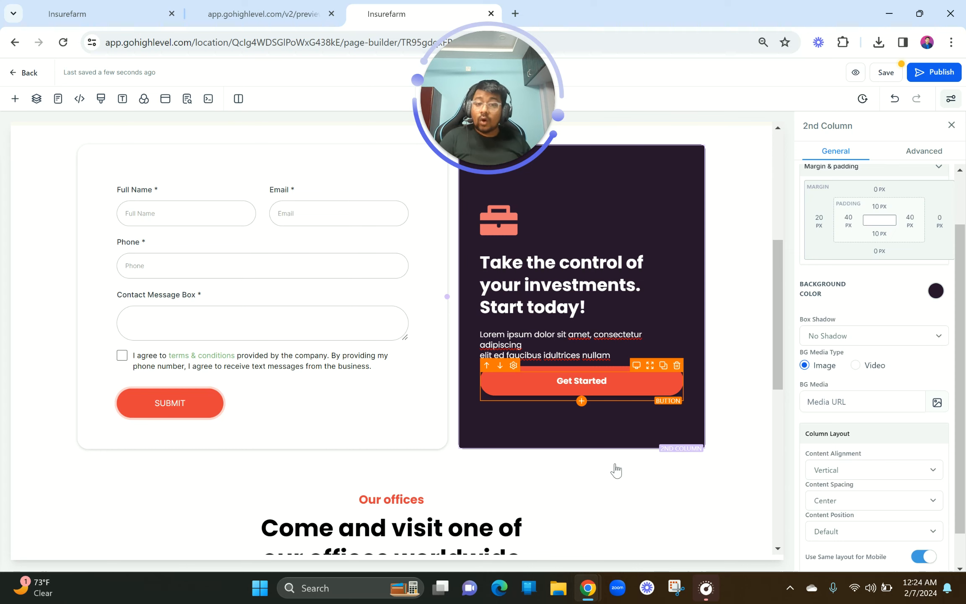
scroll(616, 469, up, 2)
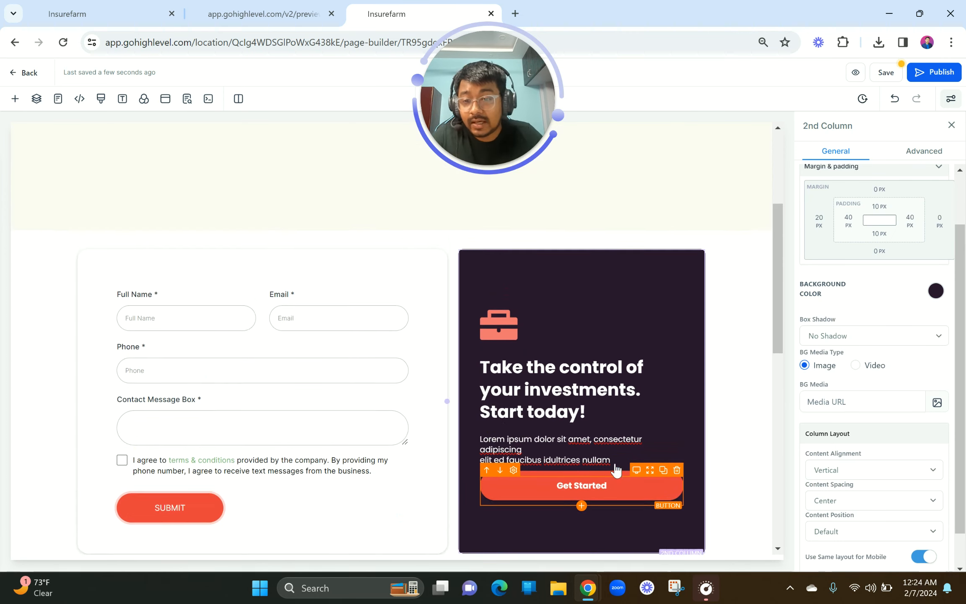
click(325, 251)
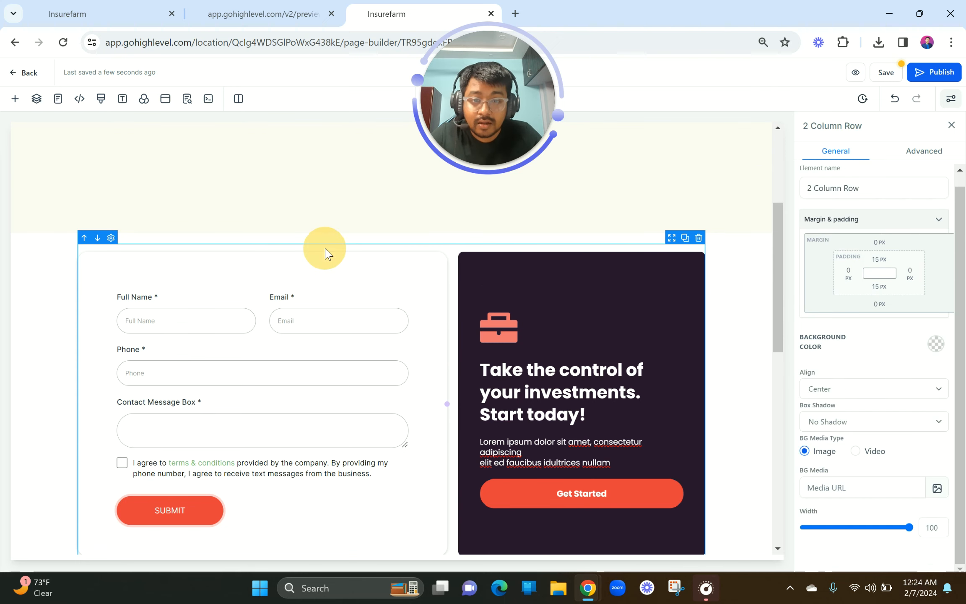
scroll(537, 329, down, 2)
scroll(598, 385, up, 1)
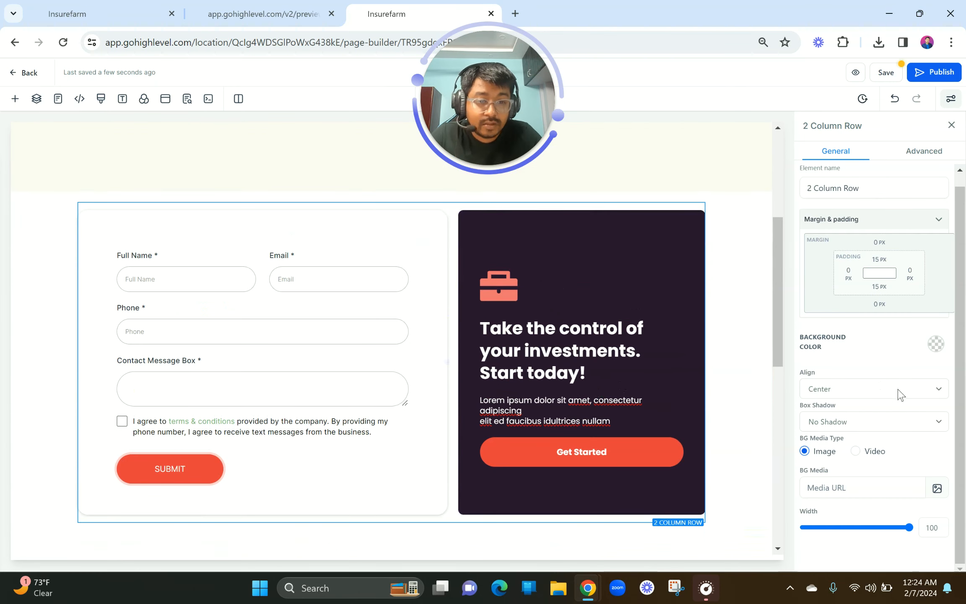
scroll(876, 299, up, 1)
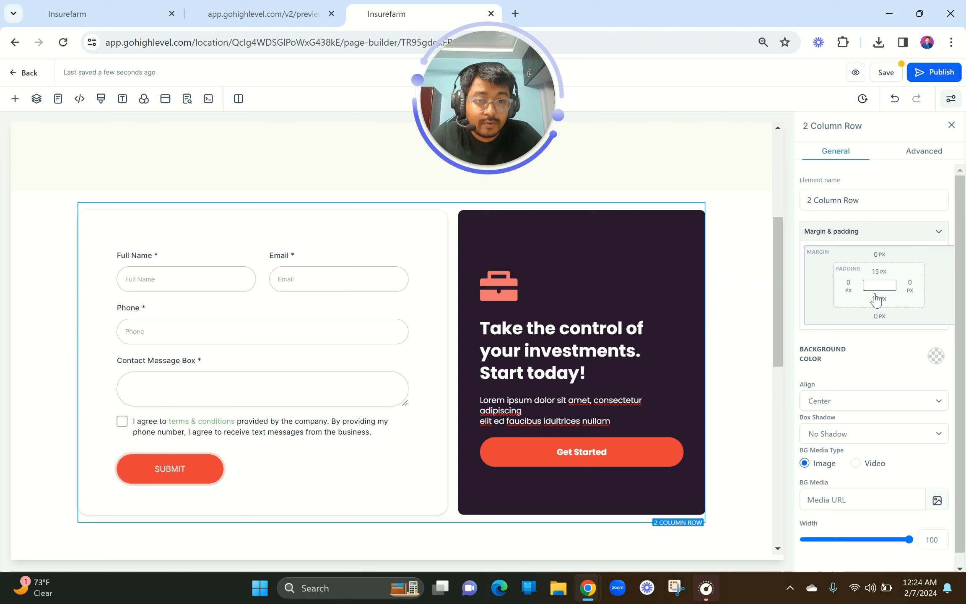
click(877, 256)
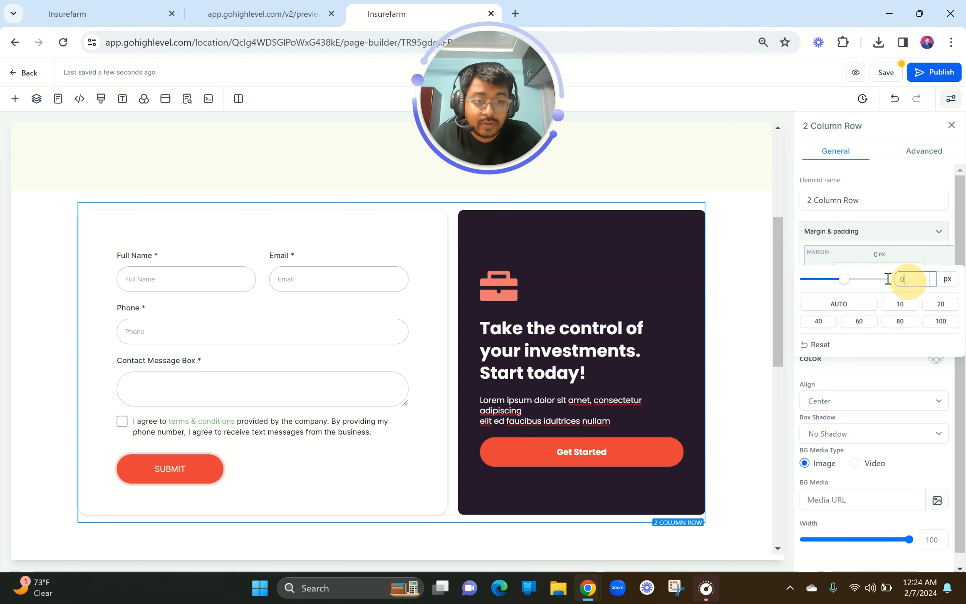
drag(888, 279, 879, 281)
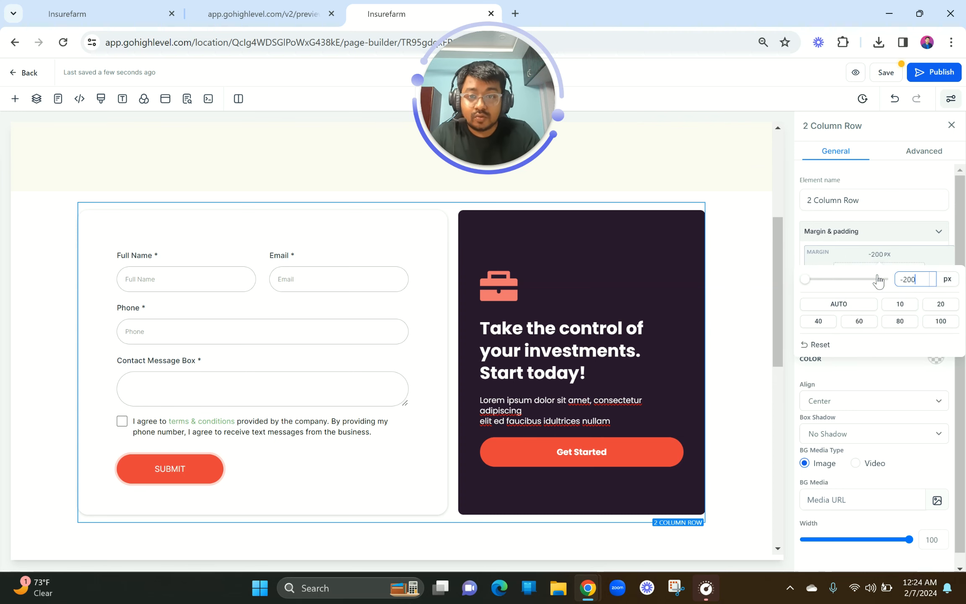
click(908, 242)
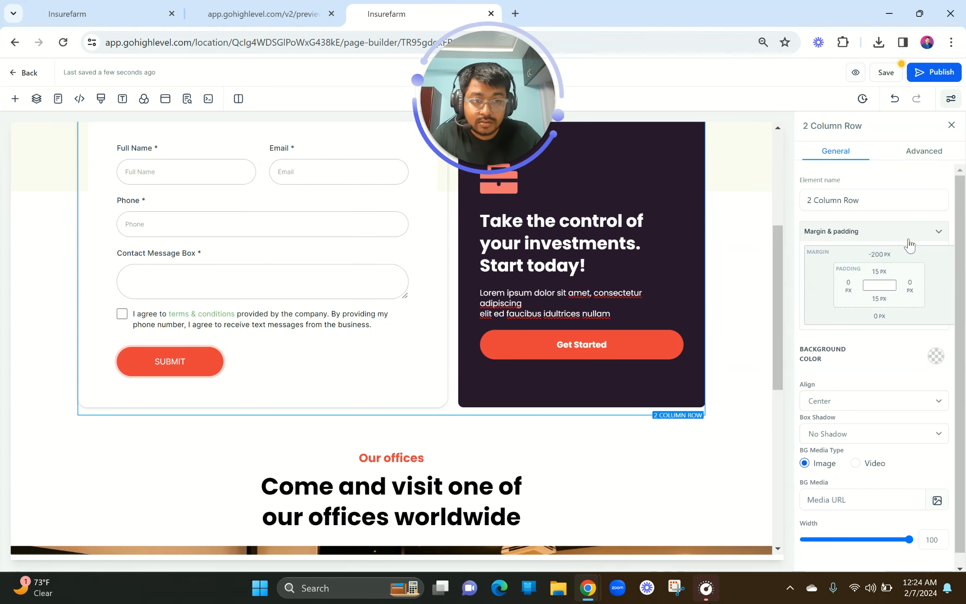
Step: Set the bottom padding of the cream Contact us section to 150 px
scroll(69, 357, up, 3)
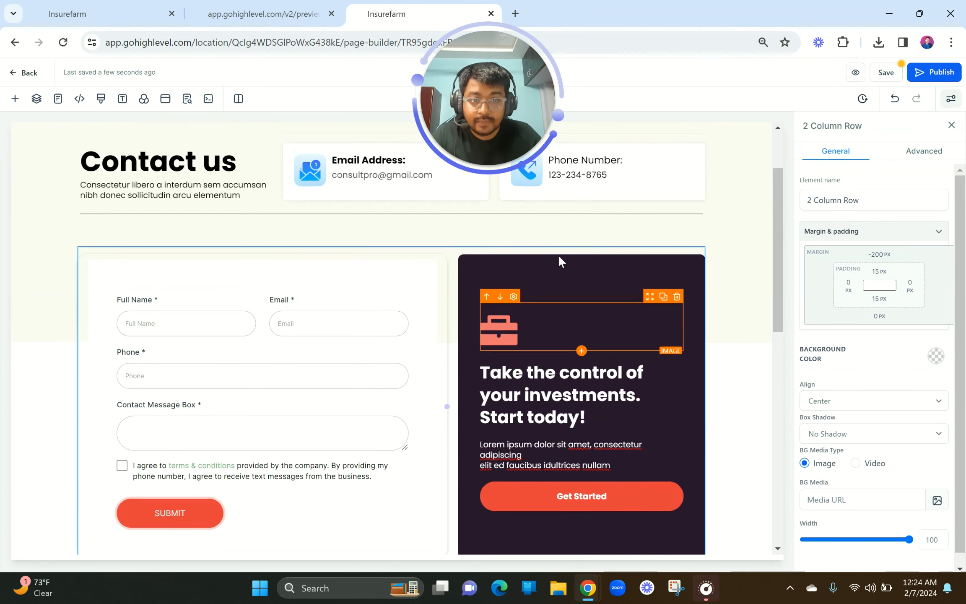
click(44, 424)
scroll(44, 425, down, 2)
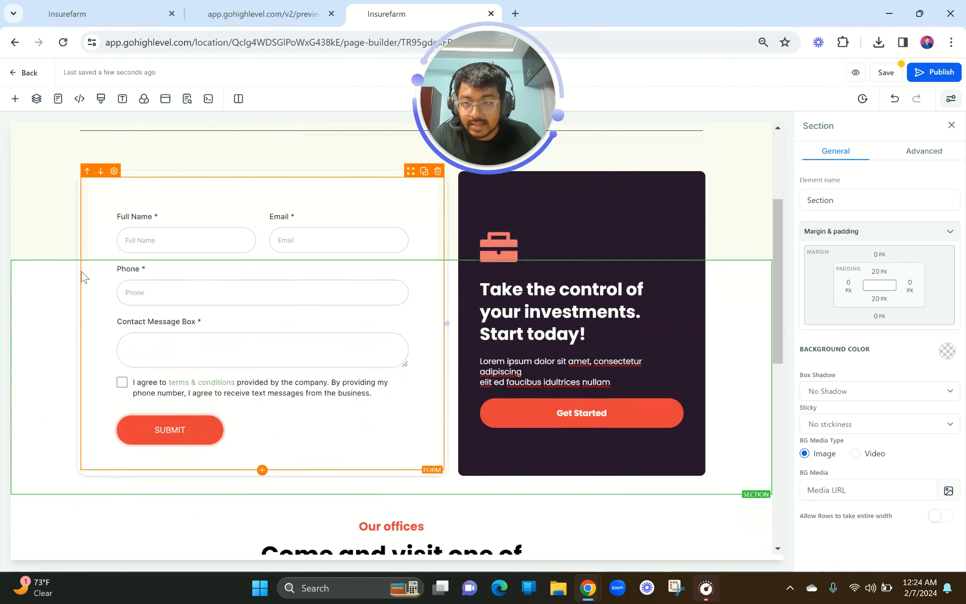
click(47, 224)
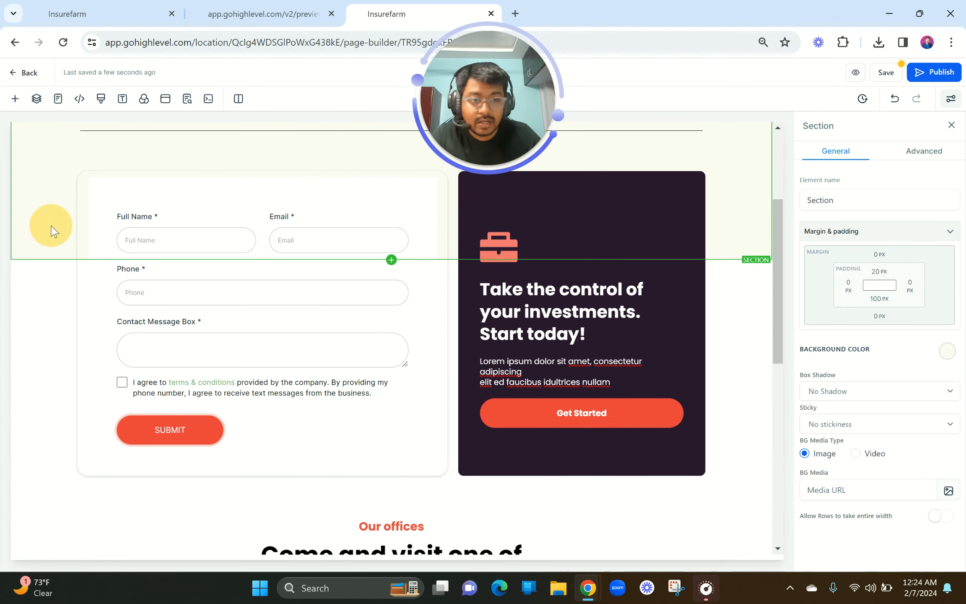
click(879, 299)
drag(918, 326, 903, 324)
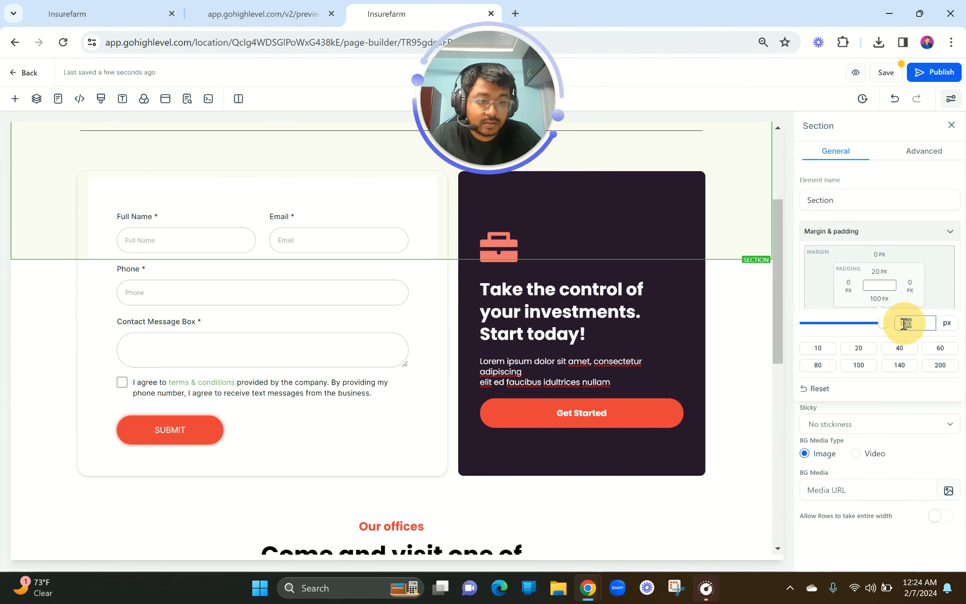
text(15)
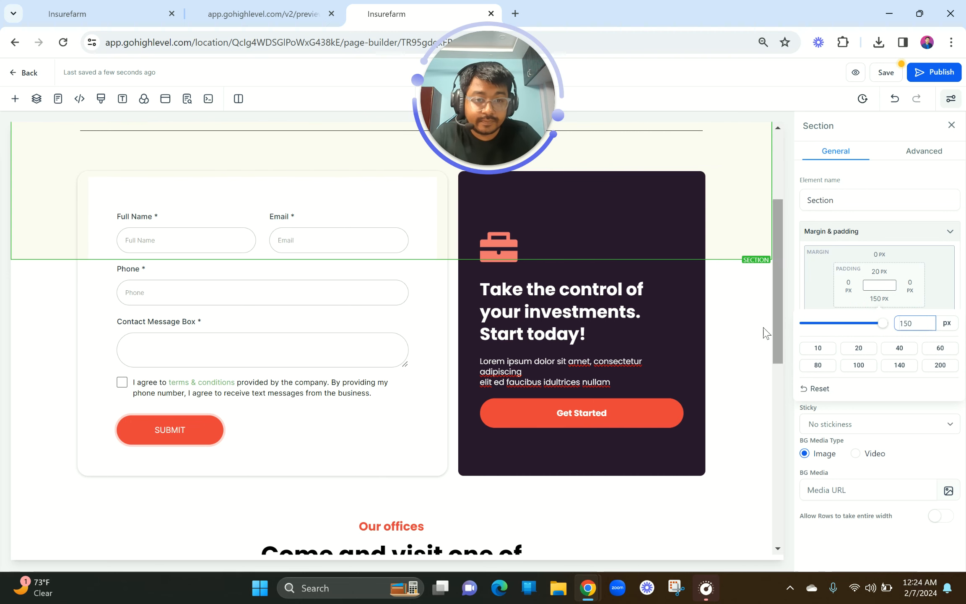
click(742, 339)
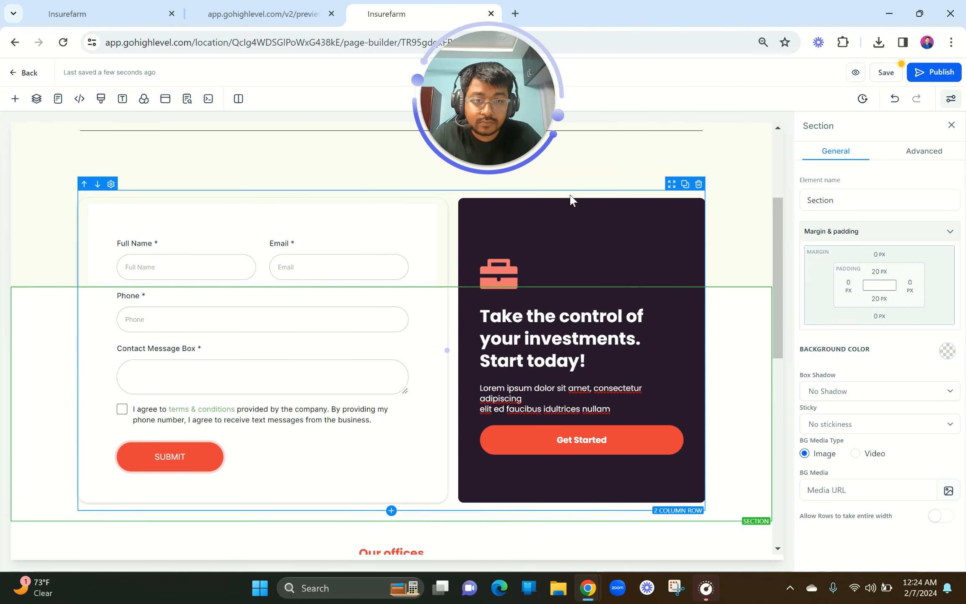
Step: Set the top margin of the two-column row holding the form and dark card to -340 px
click(567, 195)
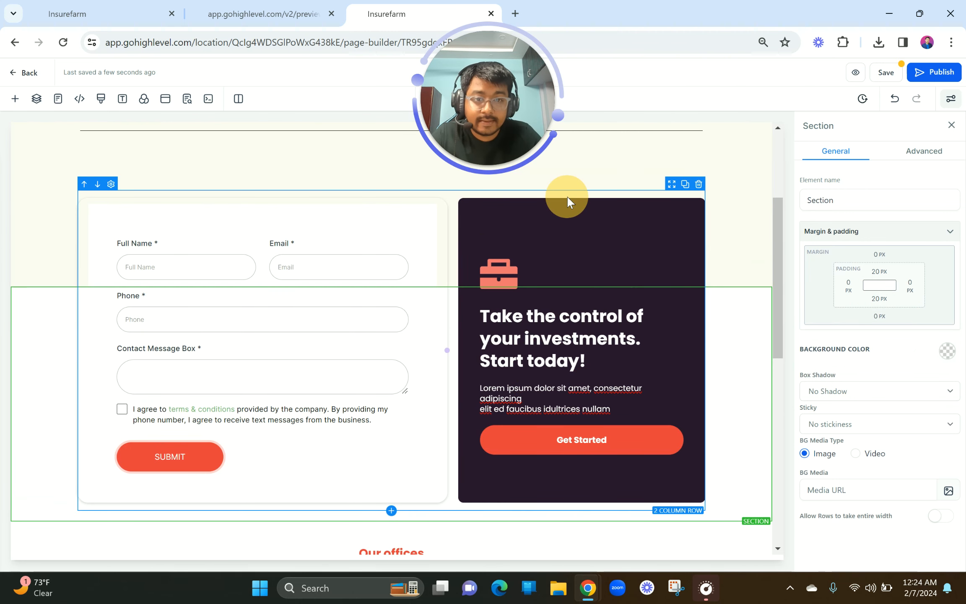
click(878, 254)
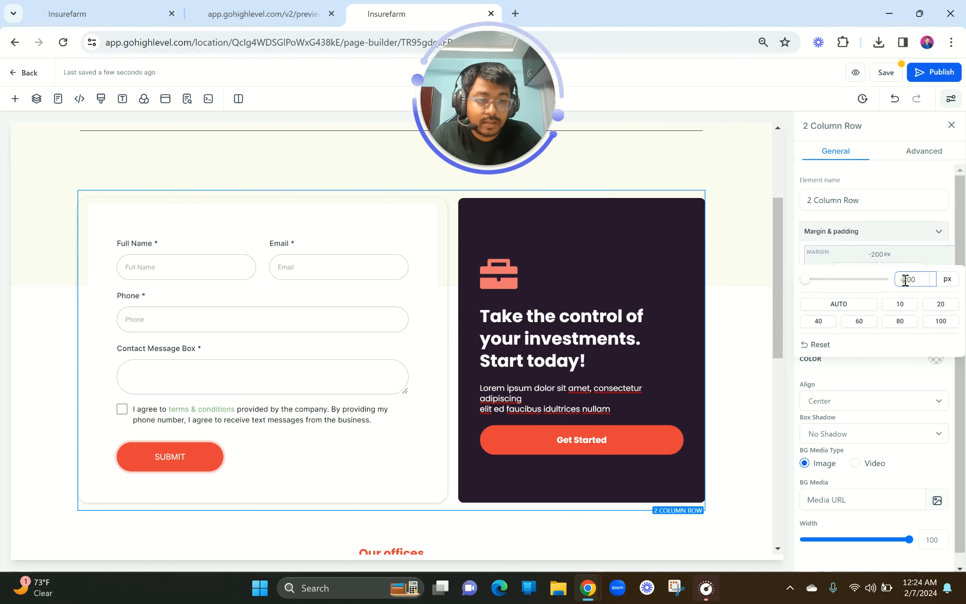
double_click(906, 280)
text(34)
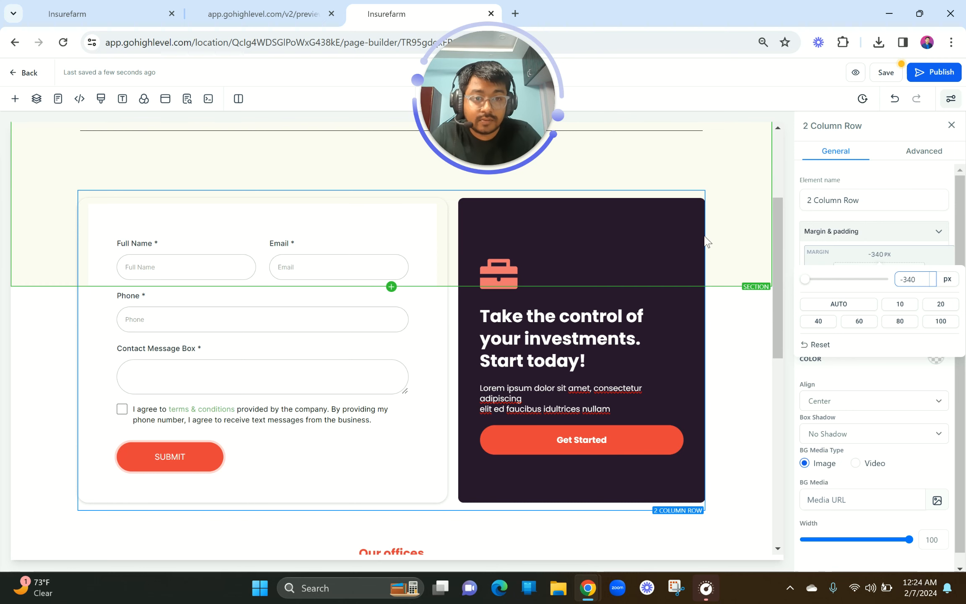
click(721, 243)
scroll(723, 246, up, 3)
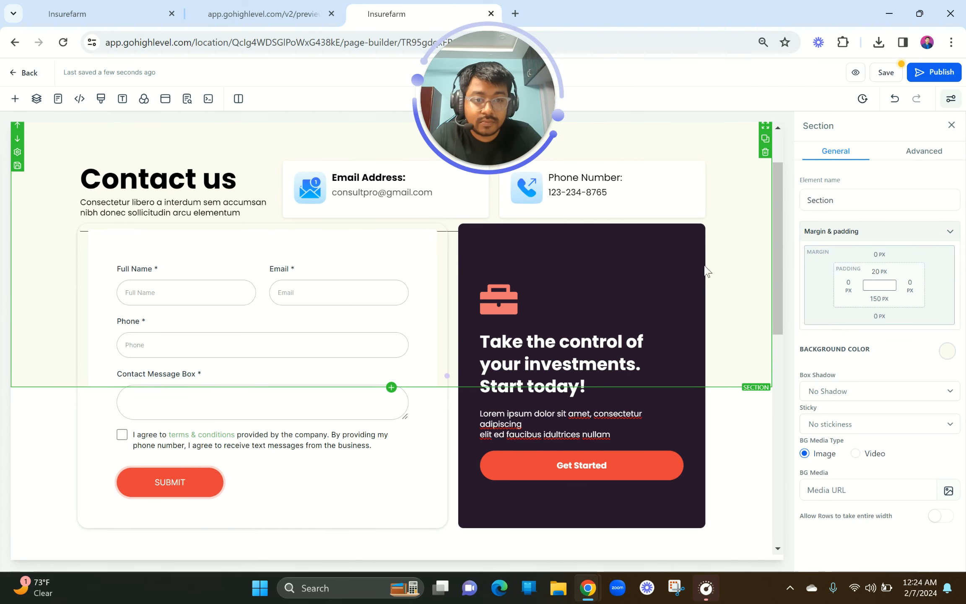
Step: Set the top margin of the two-column row holding the form and dark card to -300 px
click(538, 533)
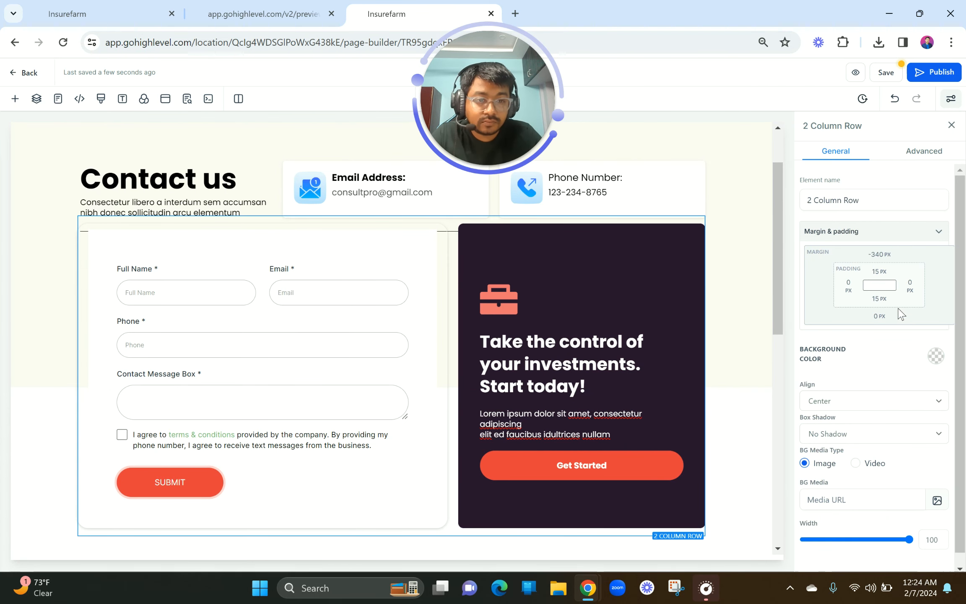
click(880, 255)
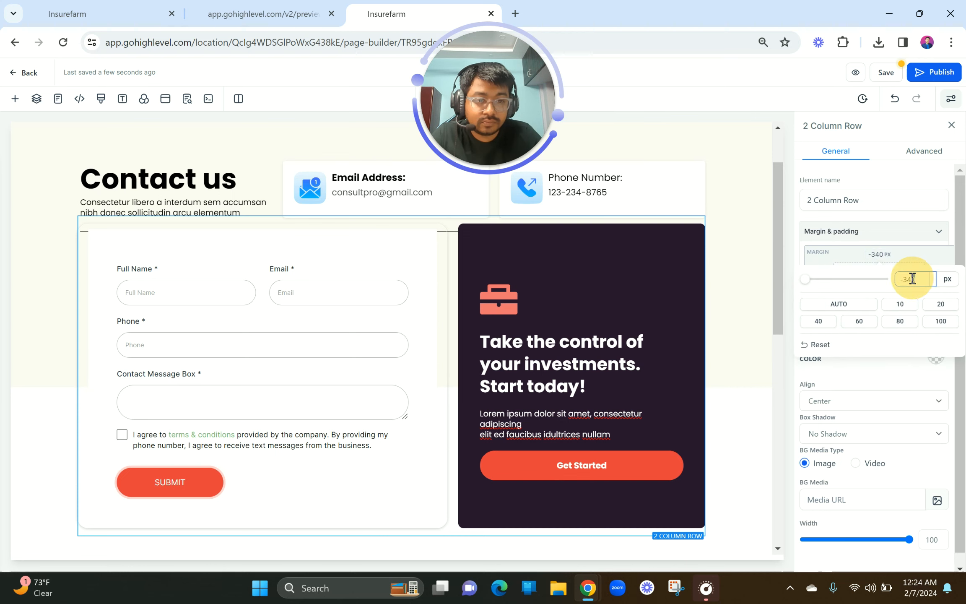
text(30)
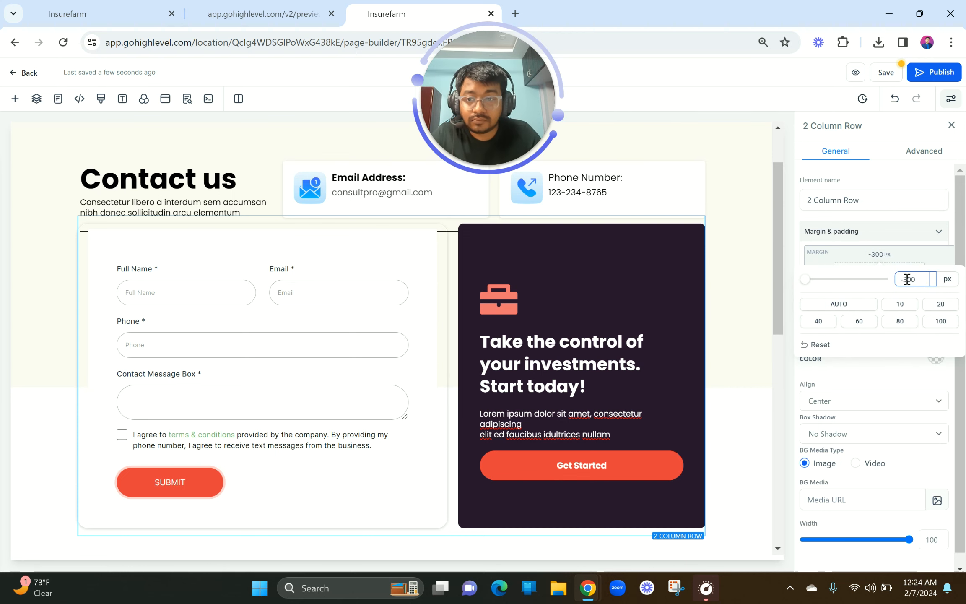
click(745, 296)
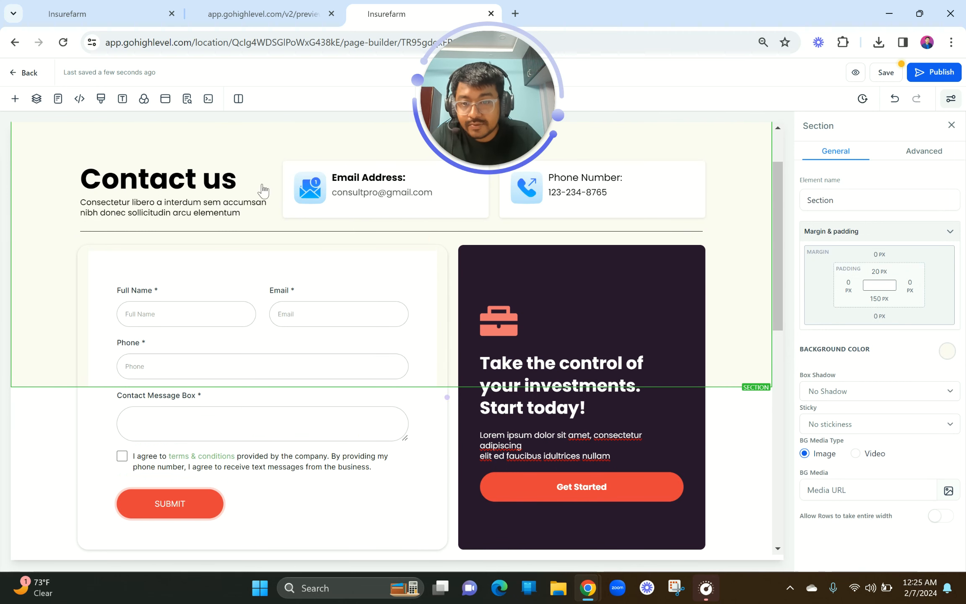
Step: Give the column holding the contact form a white background color
click(77, 490)
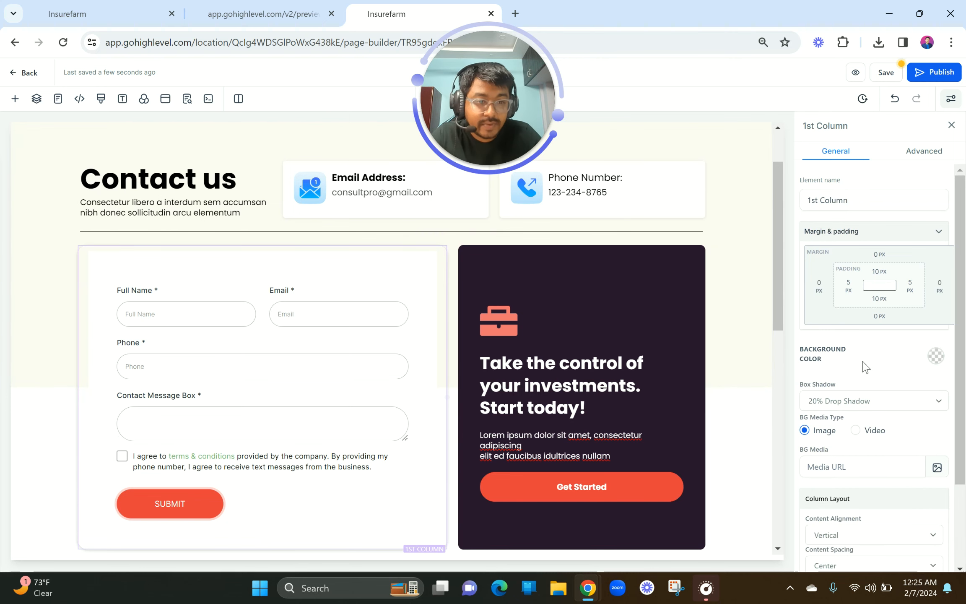
click(937, 357)
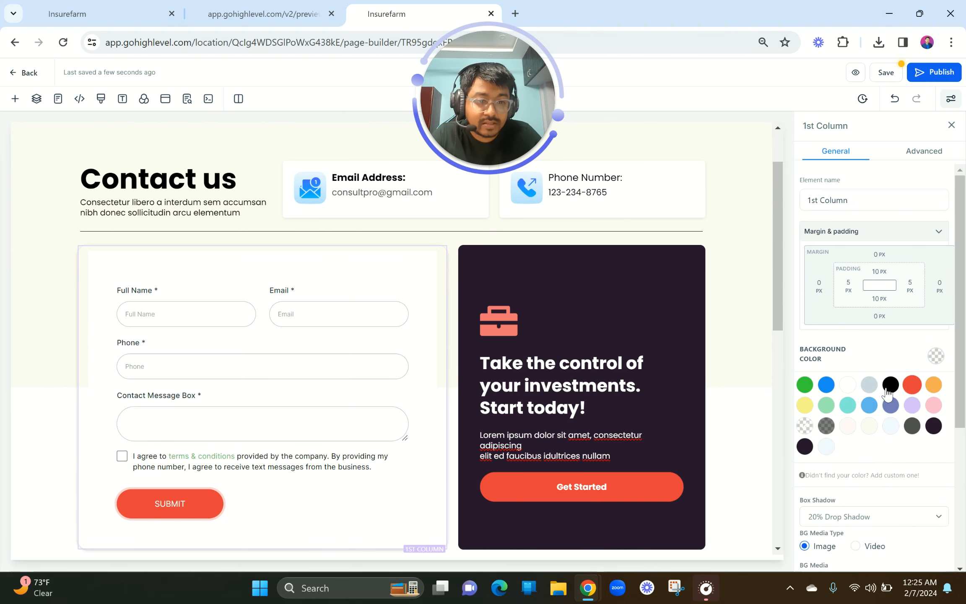
click(848, 385)
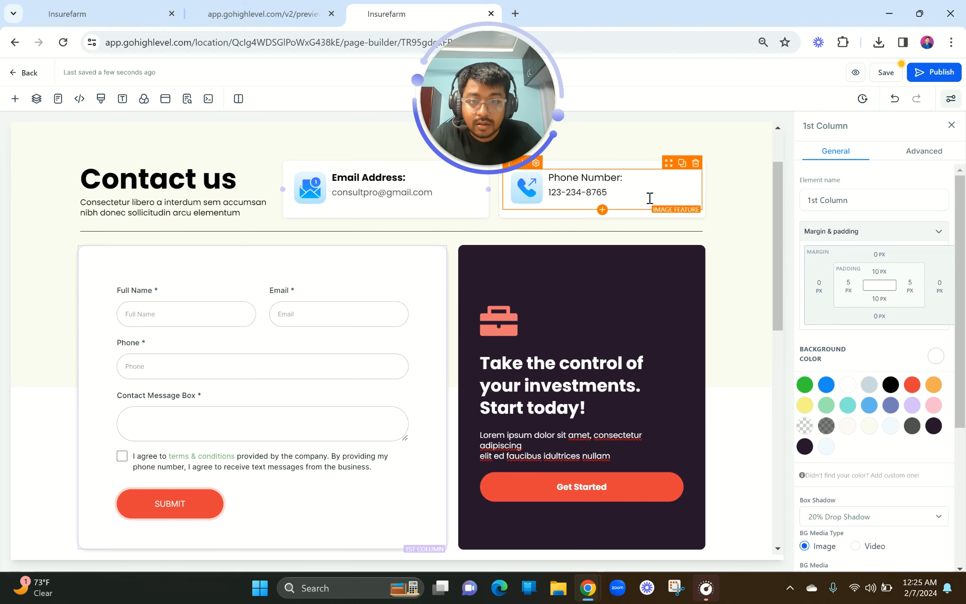
Step: Save the Contact Us page by opening its preview, and review the layout from the header to the offices section
scroll(425, 455, down, 3)
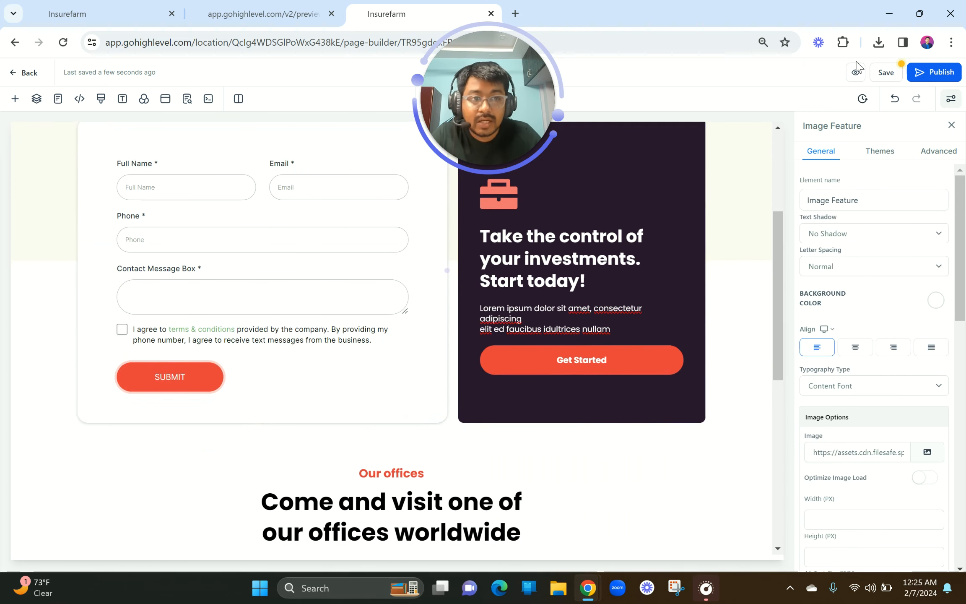
click(854, 76)
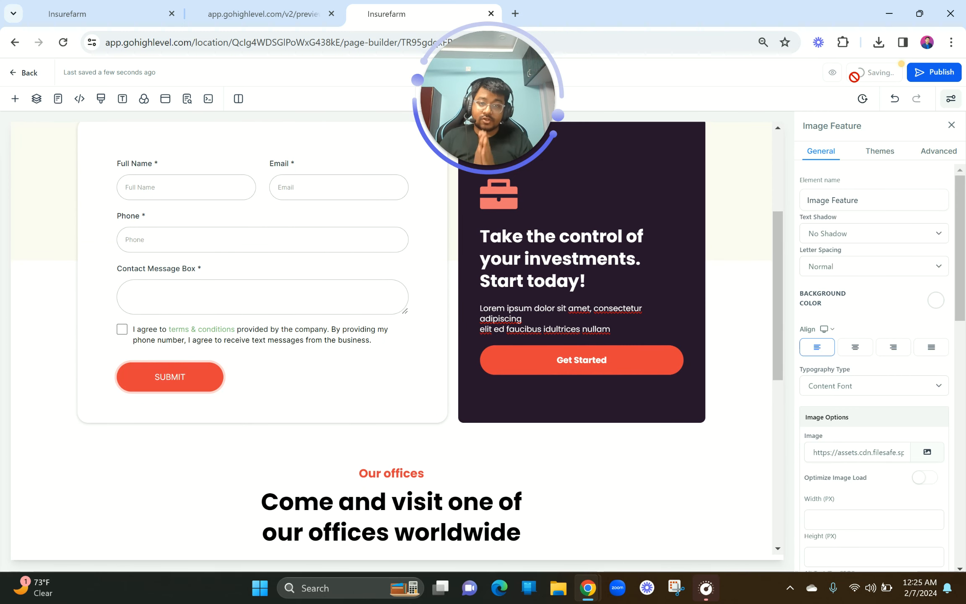
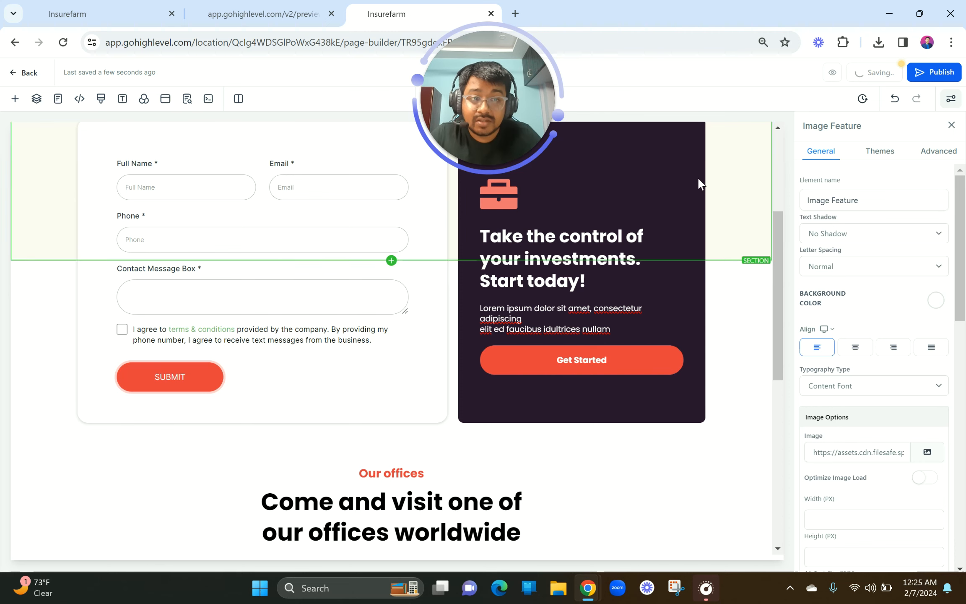
drag(493, 101, 633, 271)
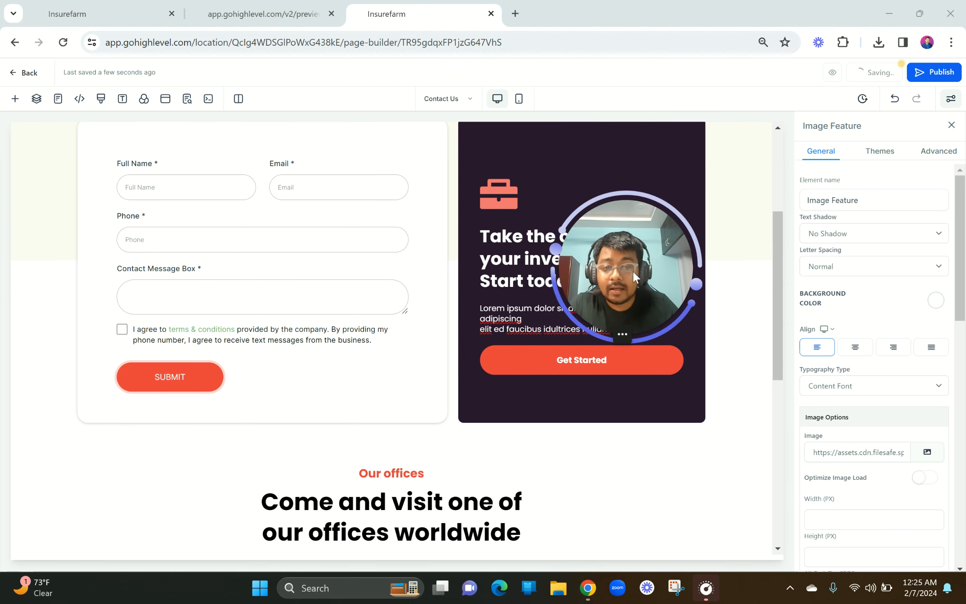
click(352, 244)
scroll(352, 244, up, 5)
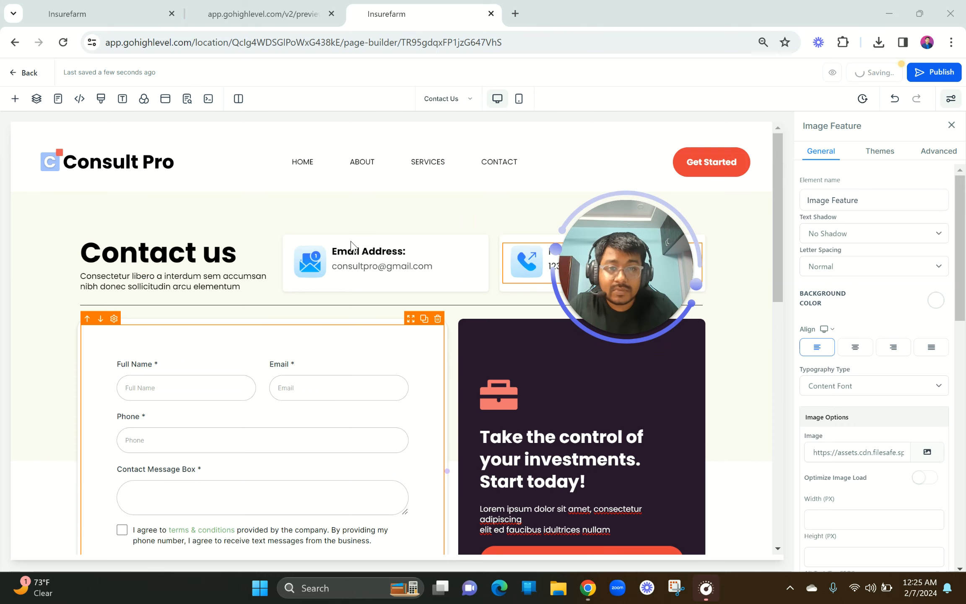
scroll(352, 244, down, 10)
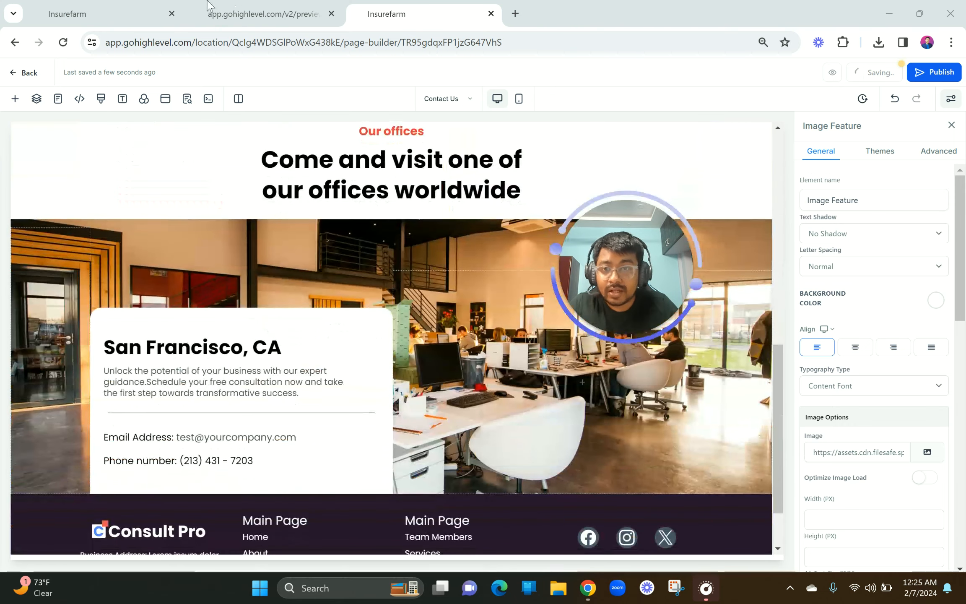
Step: Examine the offices, FAQ and footer sections in the reference preview against the Contact Us page being built
click(208, 6)
scroll(360, 299, down, 8)
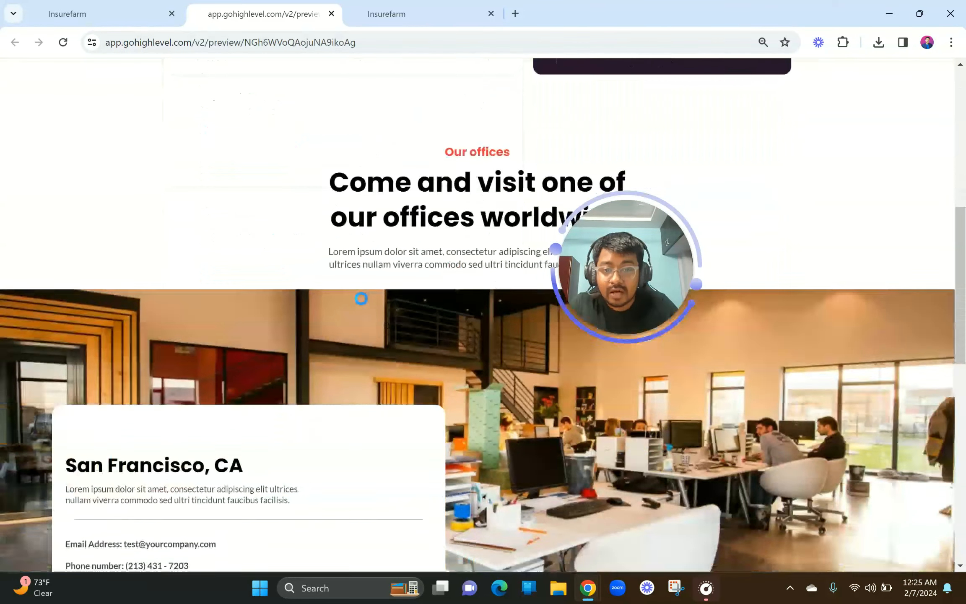
scroll(361, 299, down, 5)
scroll(361, 299, up, 2)
scroll(378, 295, down, 10)
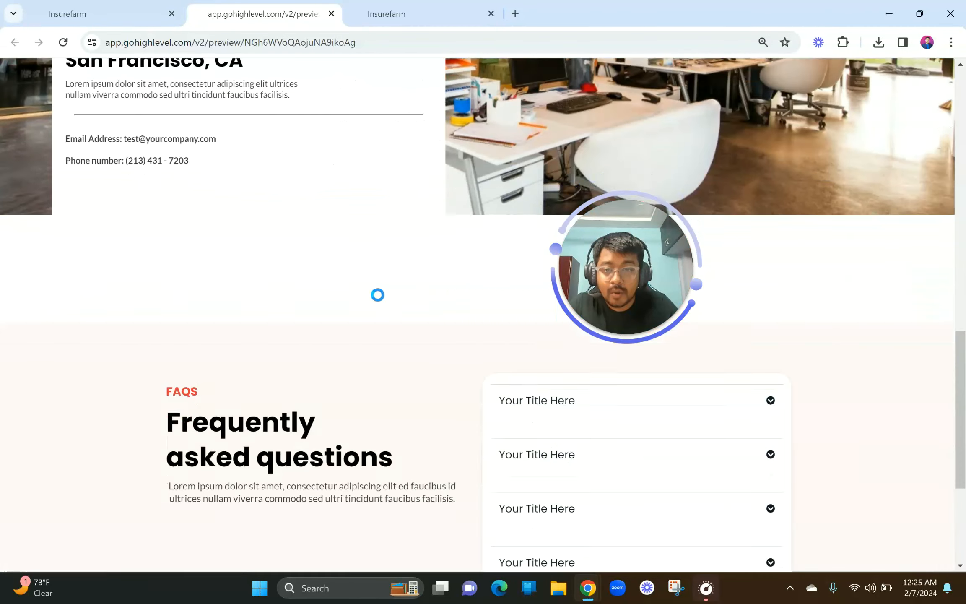
scroll(278, 210, up, 2)
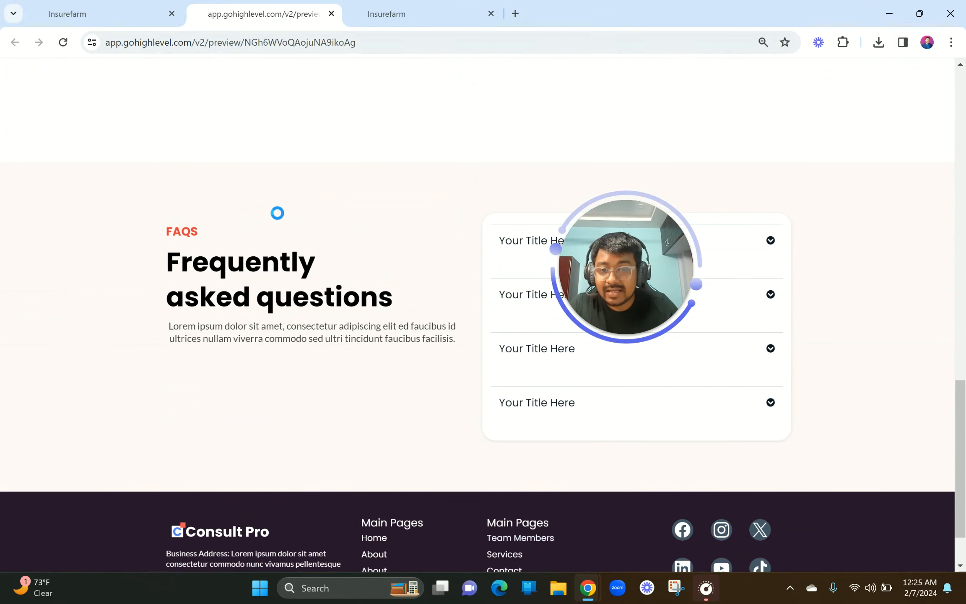
scroll(277, 213, down, 2)
scroll(277, 213, up, 9)
click(426, 6)
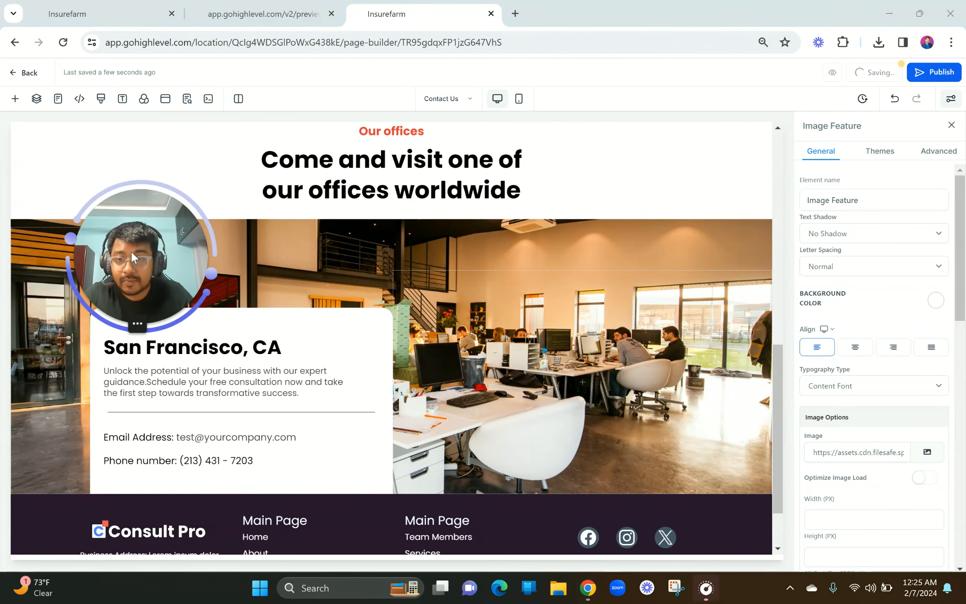
click(212, 95)
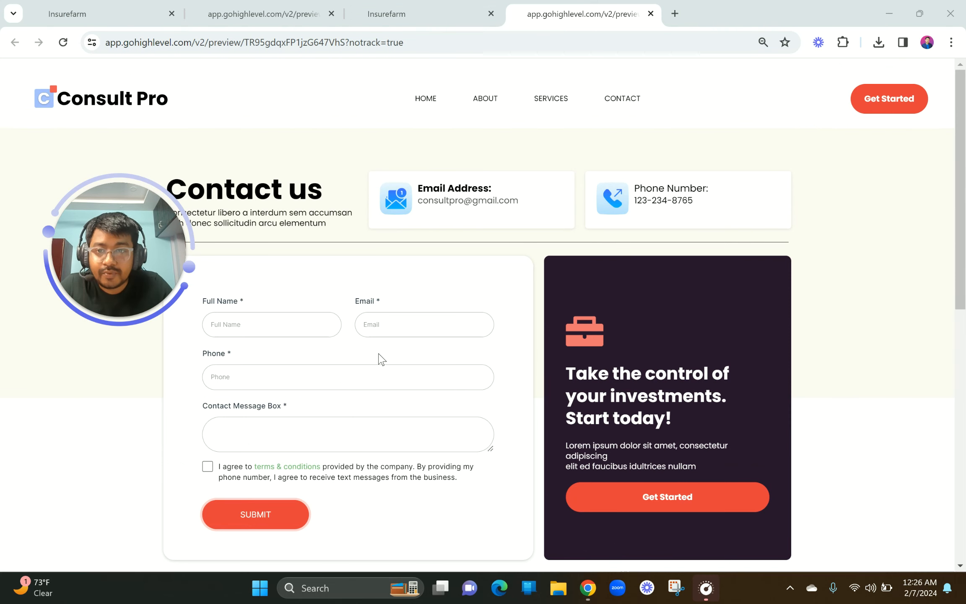
Step: Check the new page's preview, trying the form fields, the terms consent checkbox and the card's Get Started button
scroll(382, 359, down, 2)
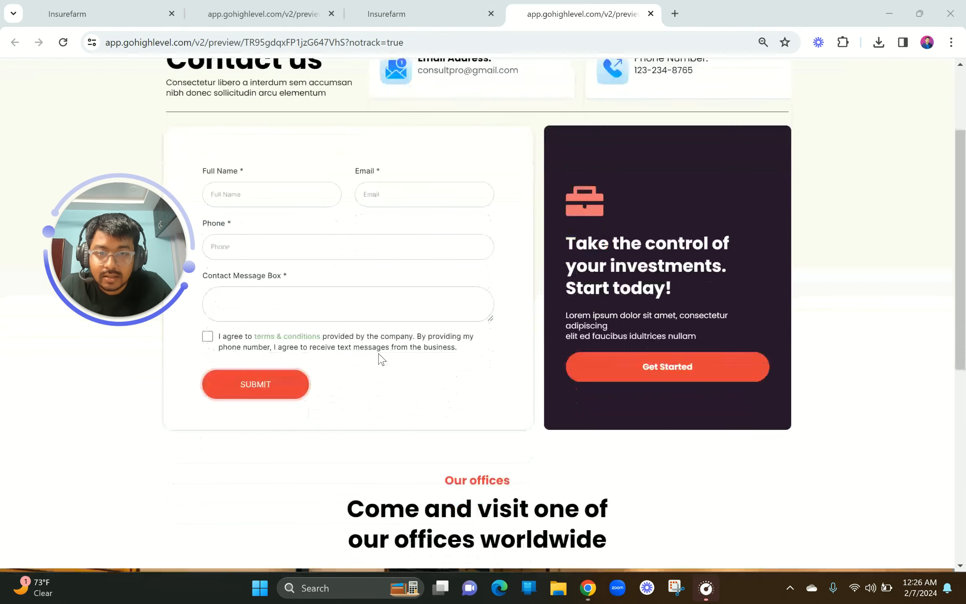
click(255, 321)
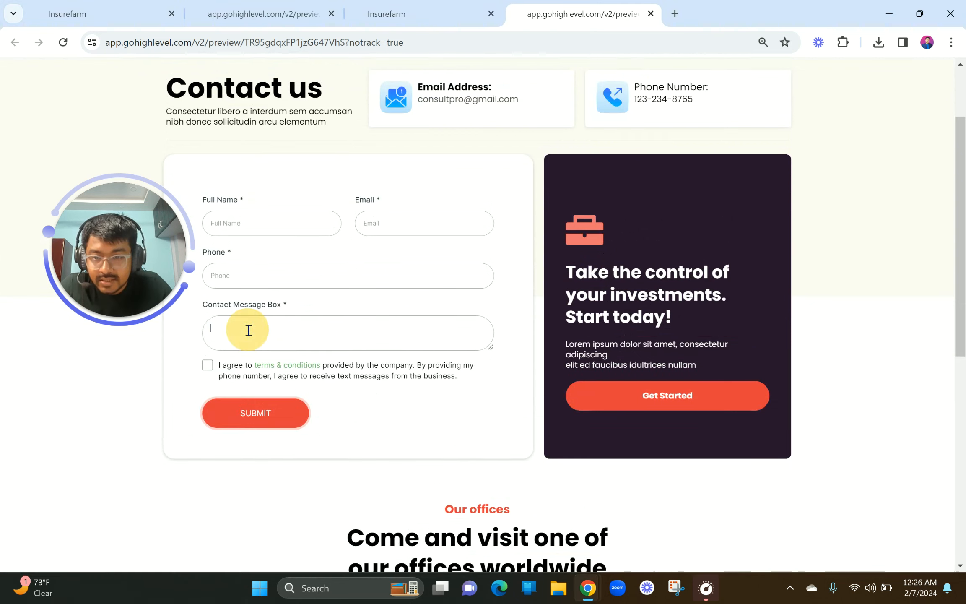
click(252, 274)
click(257, 216)
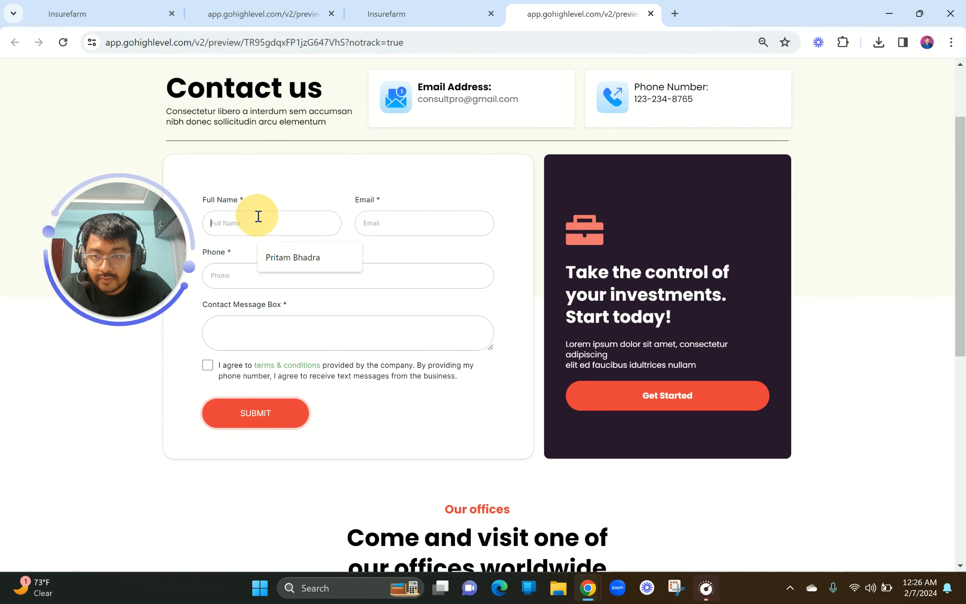
click(403, 215)
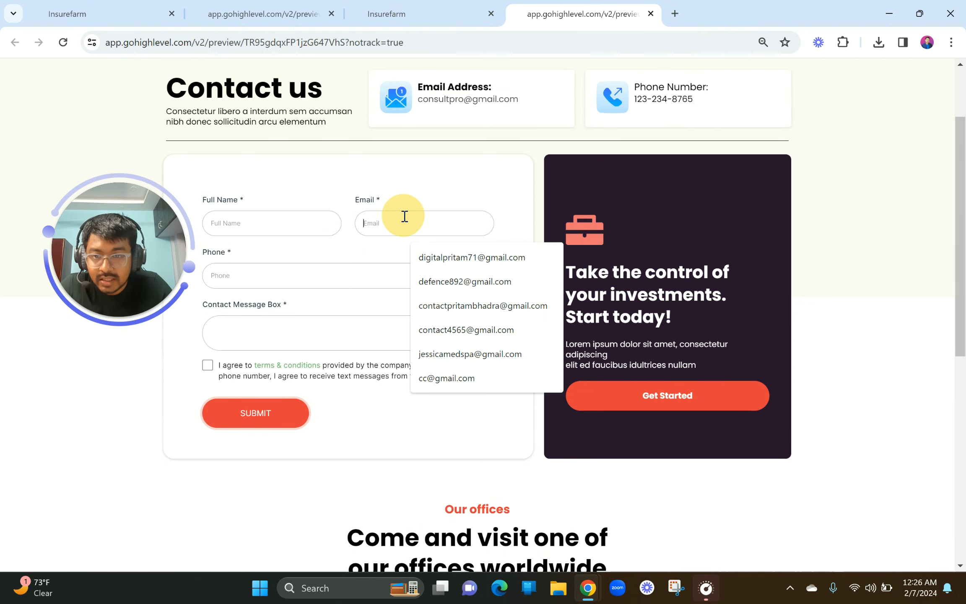
click(207, 366)
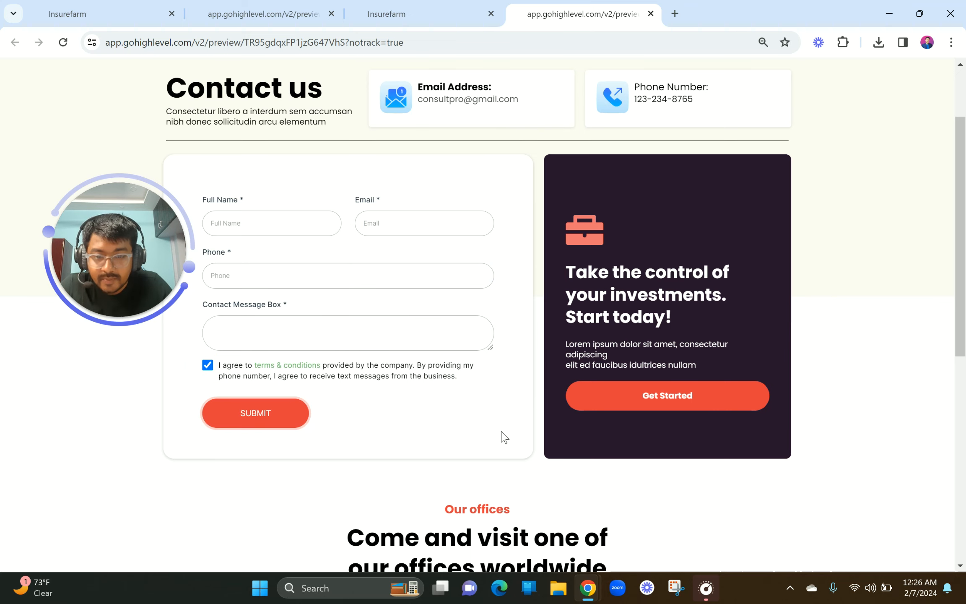
click(638, 397)
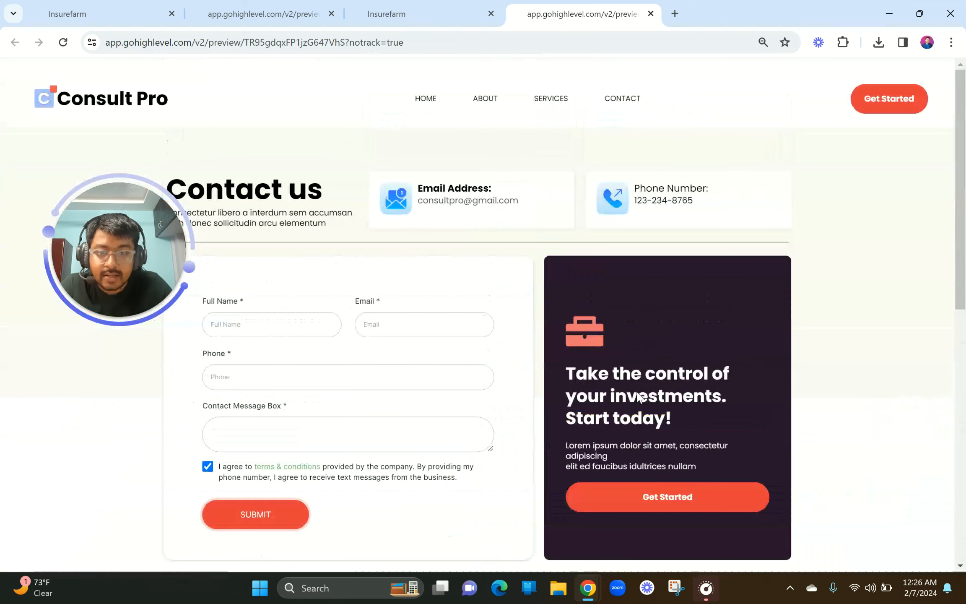
scroll(545, 384, down, 2)
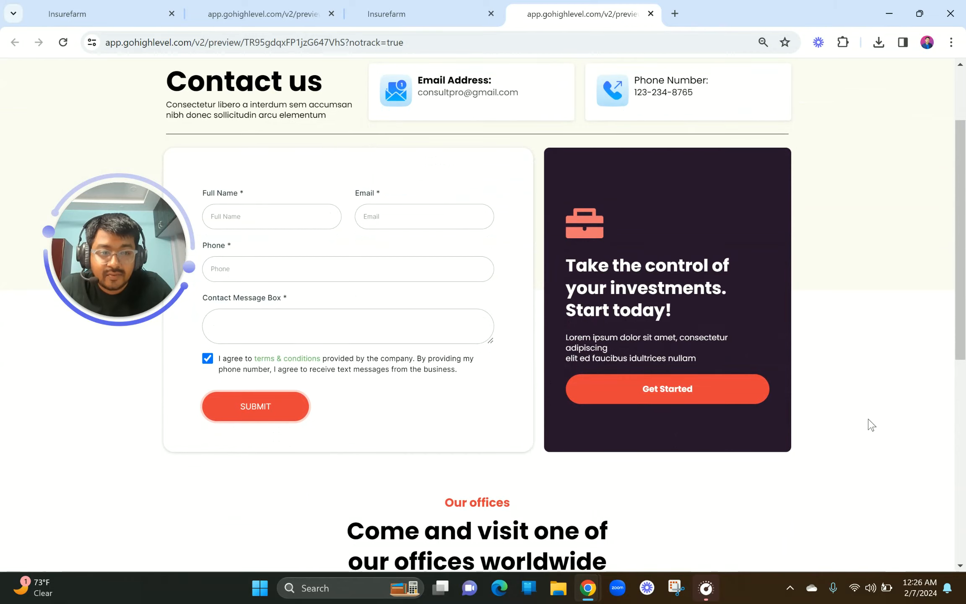
scroll(820, 291, up, 3)
scroll(455, 207, up, 3)
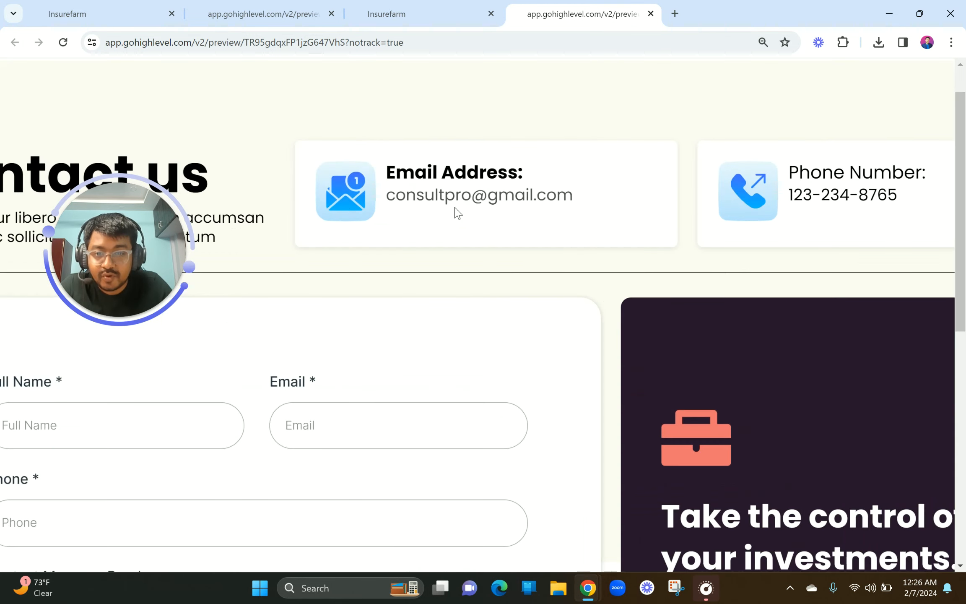
scroll(455, 208, down, 3)
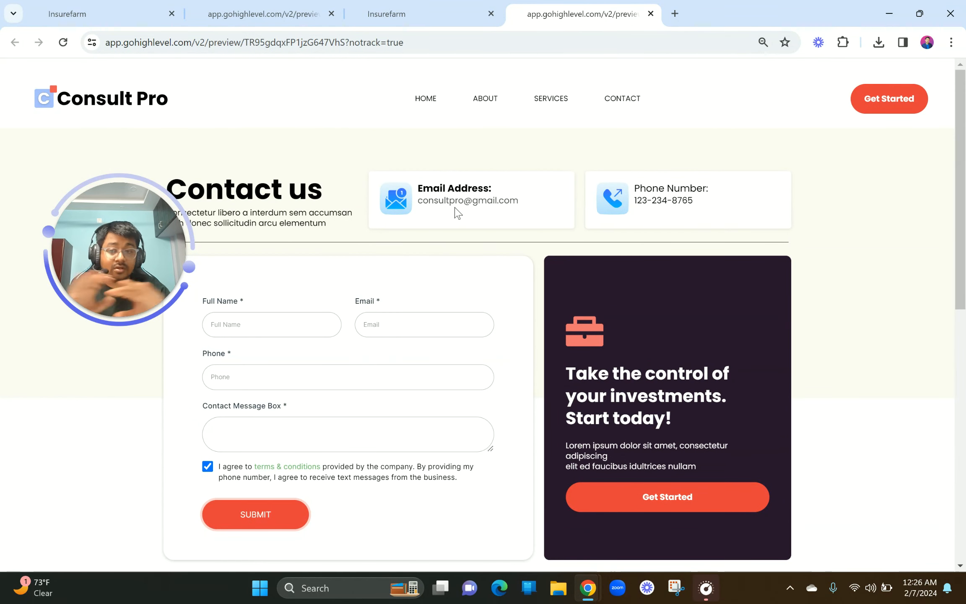
Step: Compare the reference preview's FAQ section with the area between the office section and footer in the page editor
key(ctrl+shift+Tab)
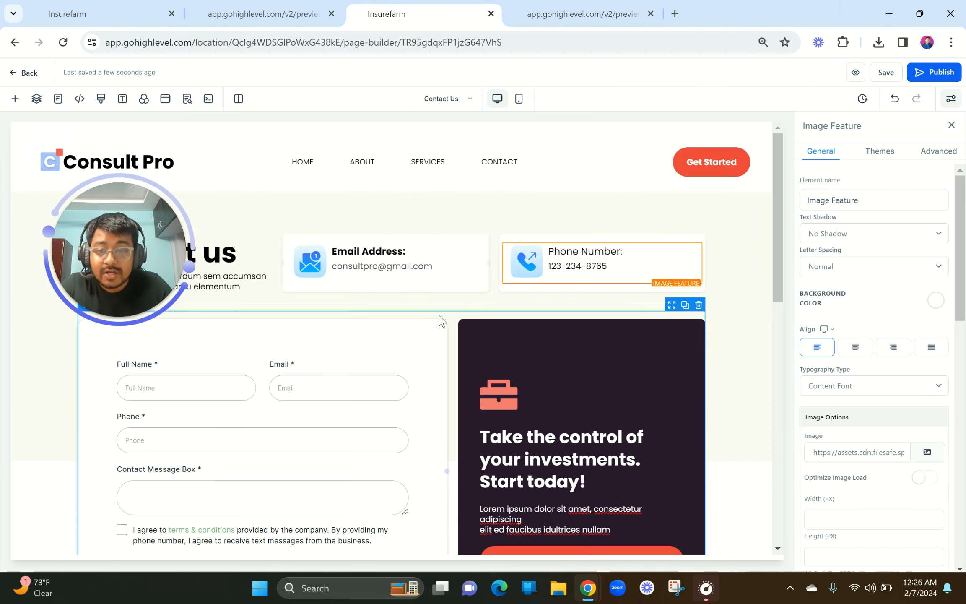
scroll(441, 319, down, 5)
scroll(440, 320, up, 5)
click(294, 5)
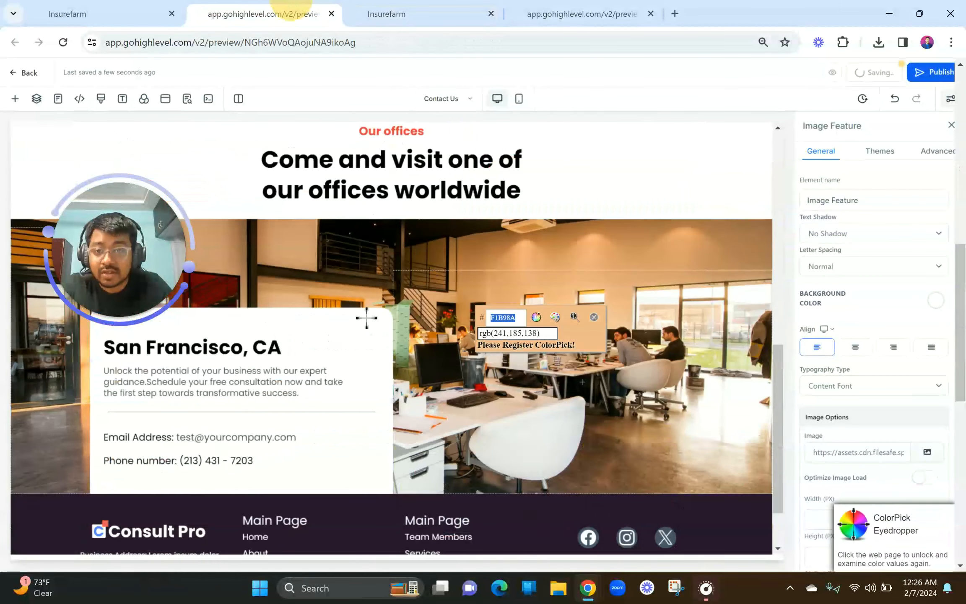
scroll(366, 318, down, 5)
scroll(366, 318, down, 3)
click(401, 312)
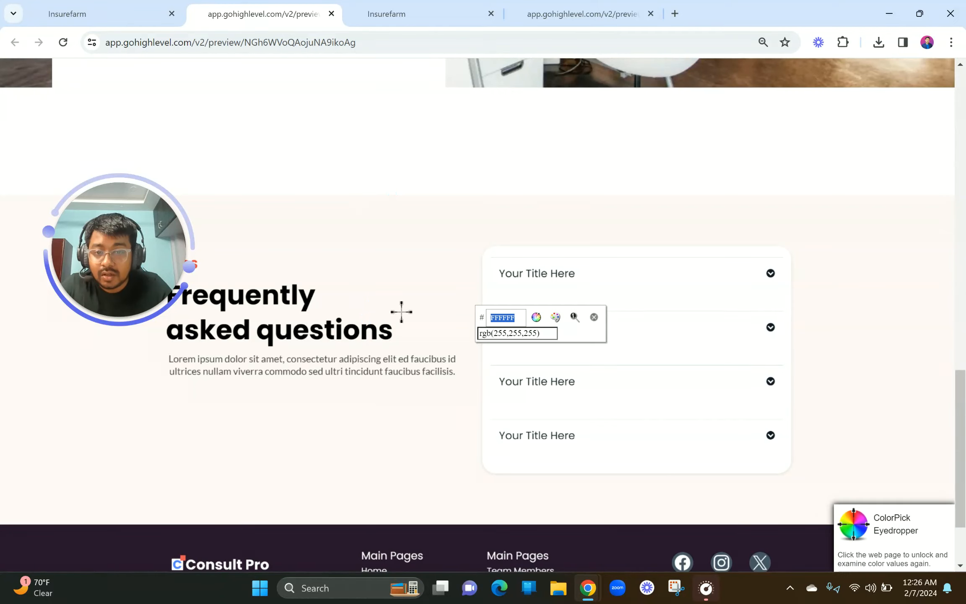
click(436, 6)
scroll(402, 416, down, 5)
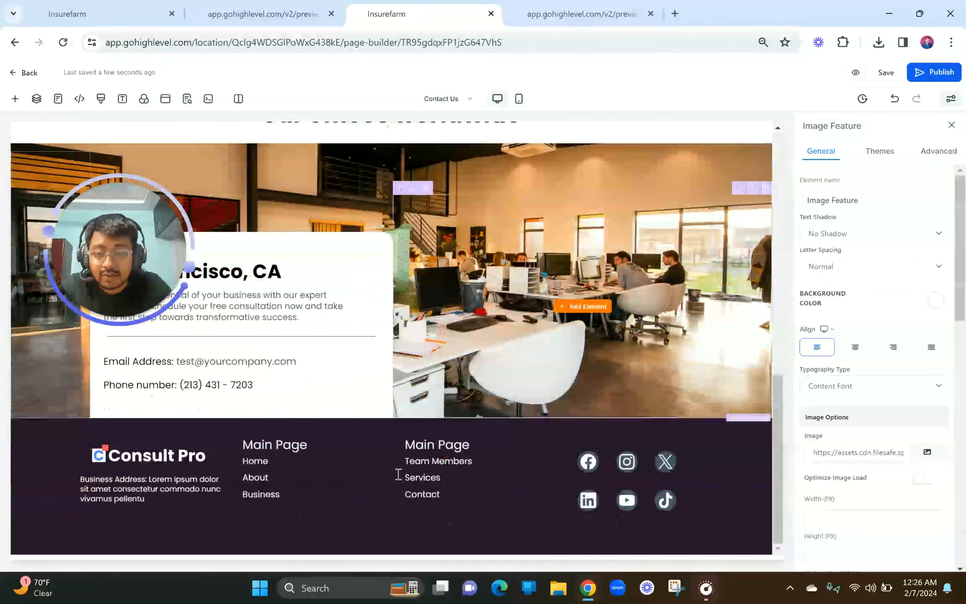
Step: Add an empty section between the contact form section and the Our offices section
scroll(399, 415, up, 3)
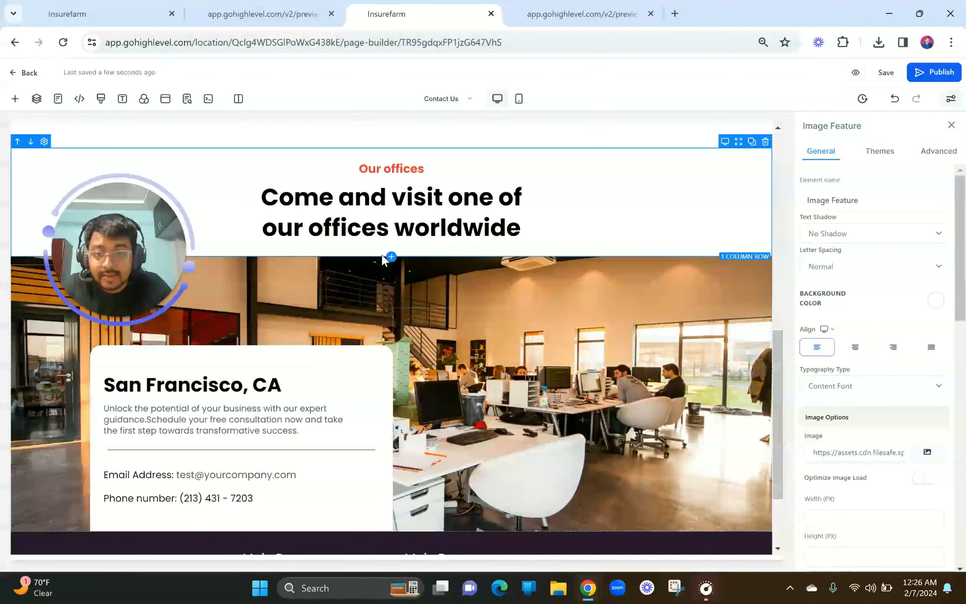
scroll(393, 260, up, 3)
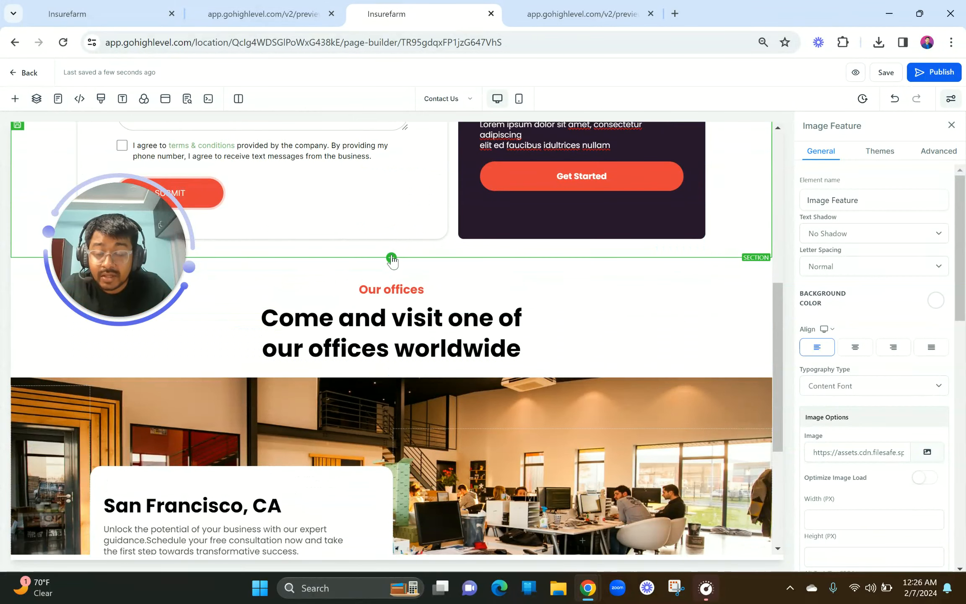
click(391, 257)
click(173, 165)
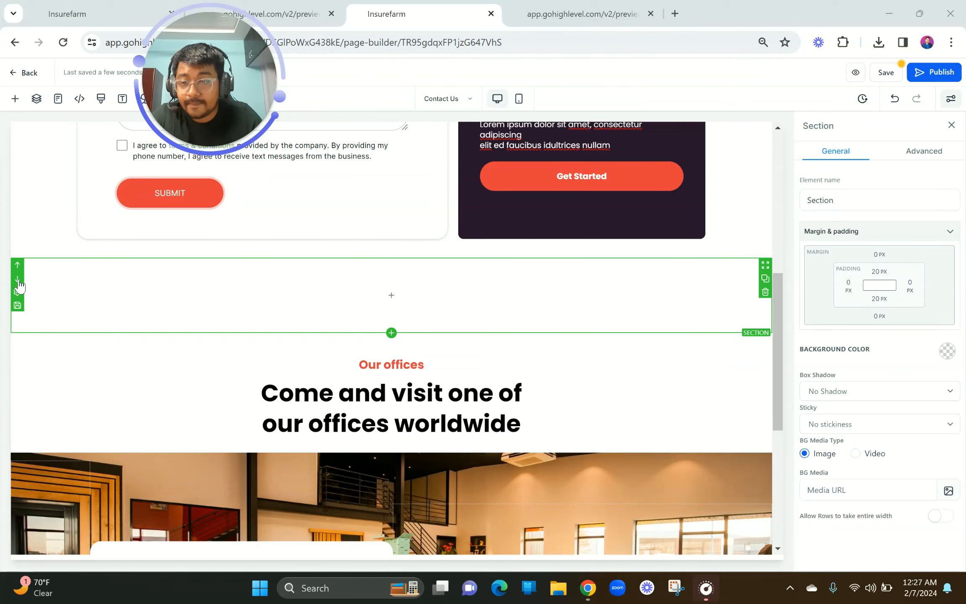
Step: Move the new empty section down past the offices section so that it sits directly above the footer
scroll(25, 289, down, 5)
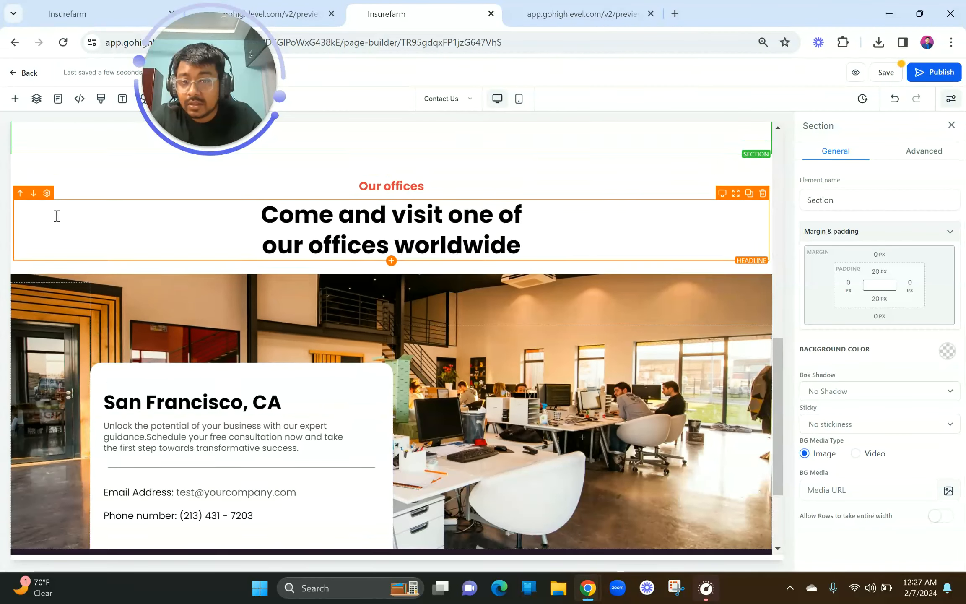
scroll(56, 216, up, 3)
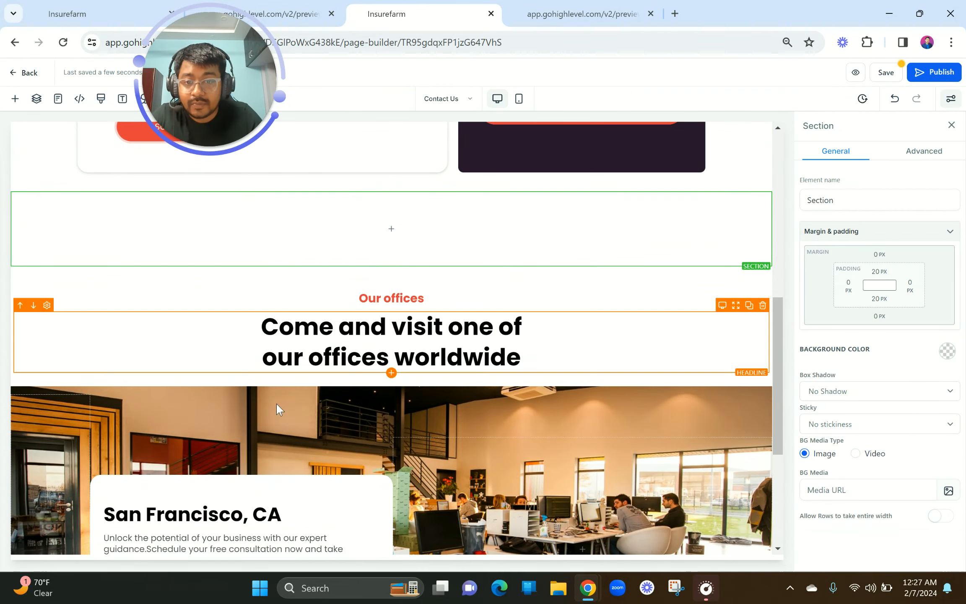
click(17, 215)
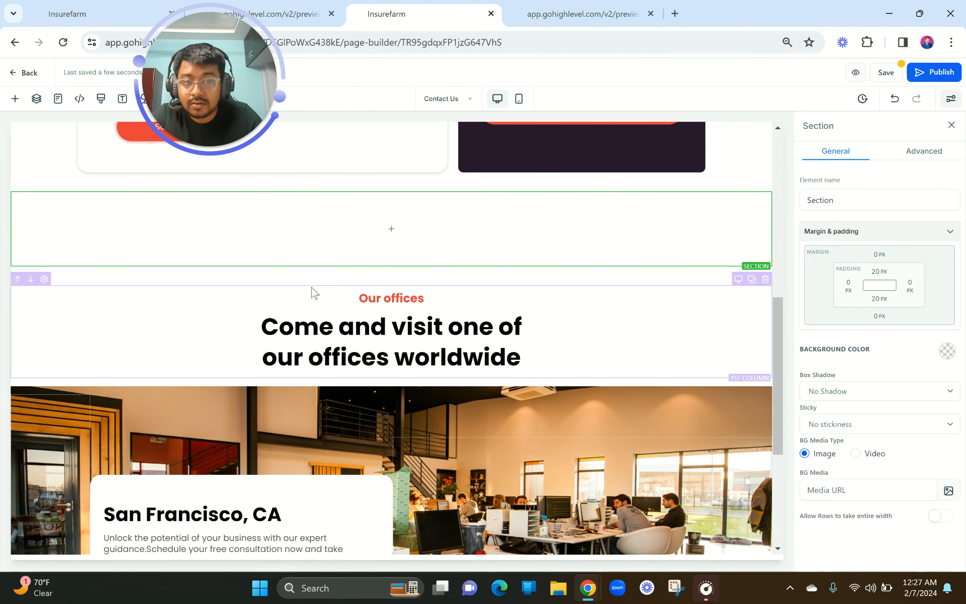
scroll(715, 248, up, 2)
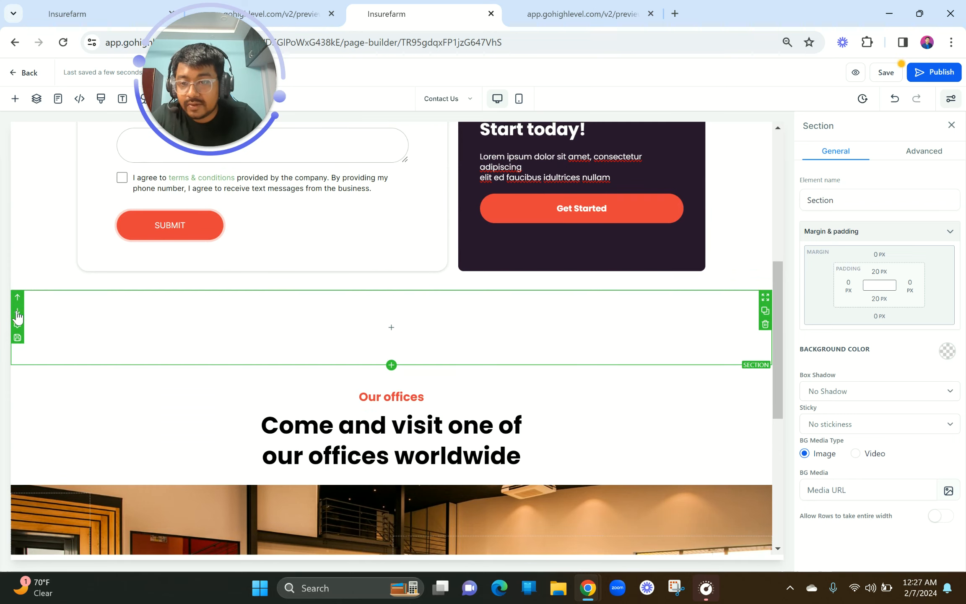
click(17, 313)
scroll(380, 425, down, 7)
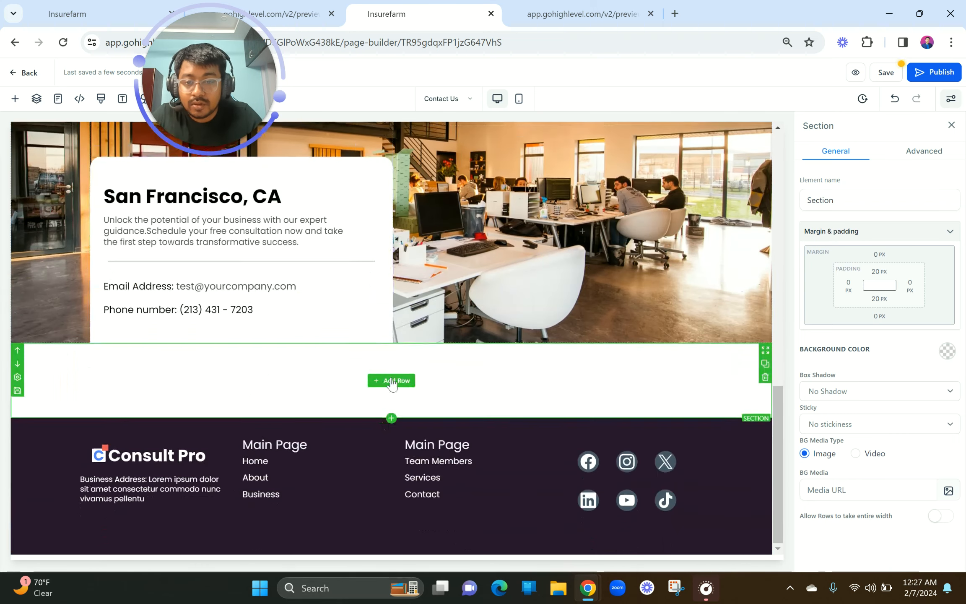
Step: Add a 2 Column row to the empty section above the footer and place an FAQ element in its second column
click(392, 380)
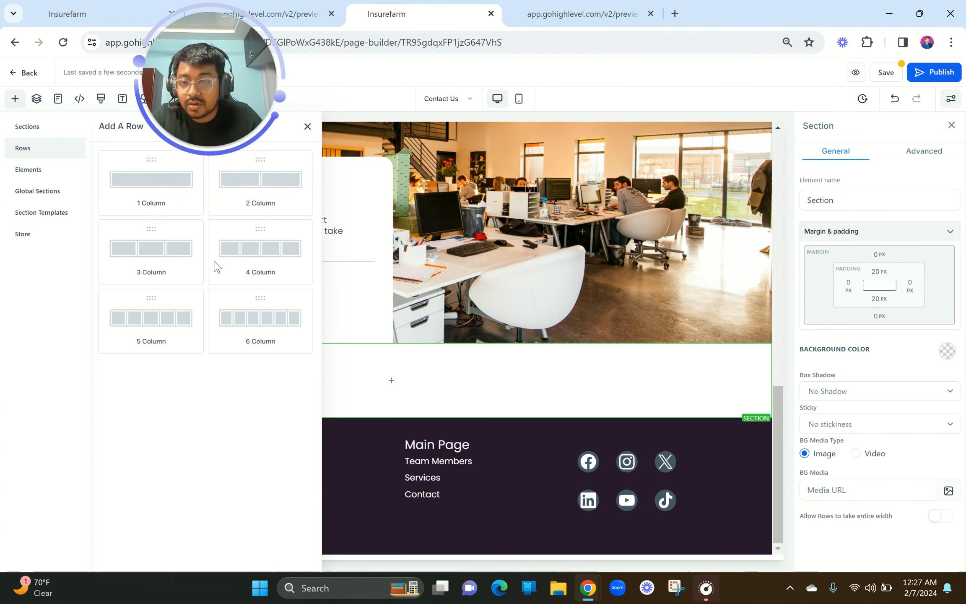
click(268, 194)
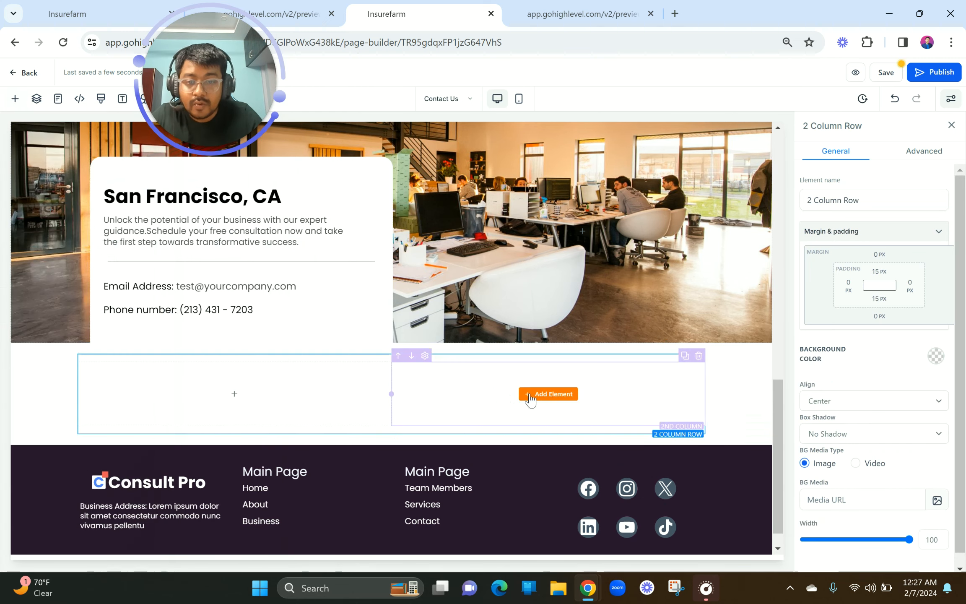
click(530, 395)
scroll(253, 384, down, 10)
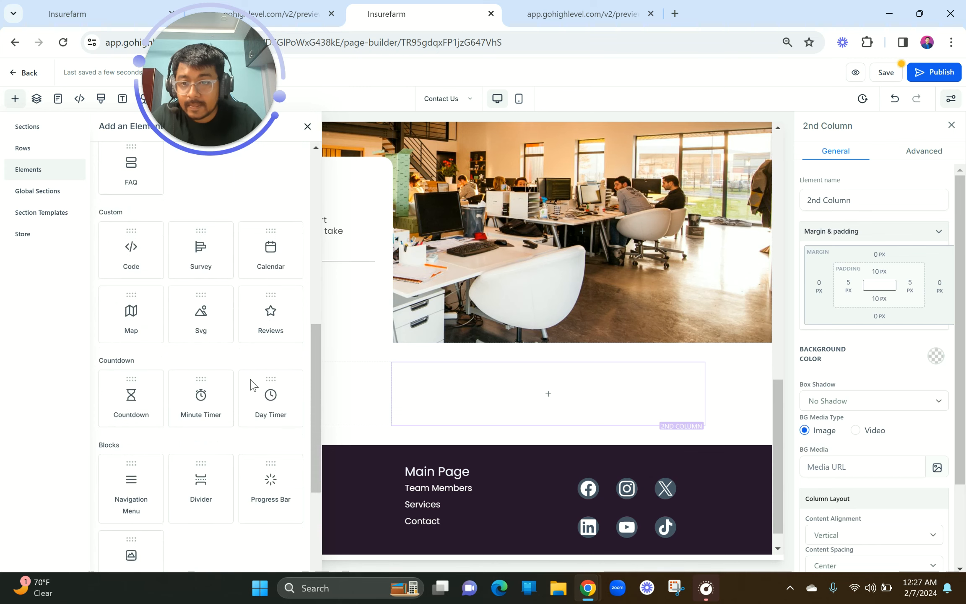
scroll(251, 384, up, 3)
click(127, 251)
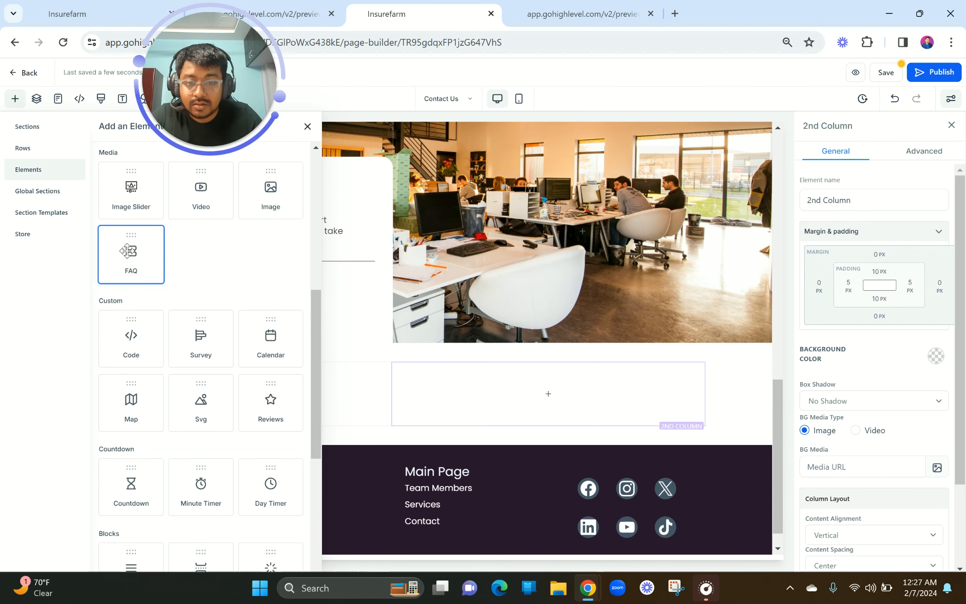
click(635, 417)
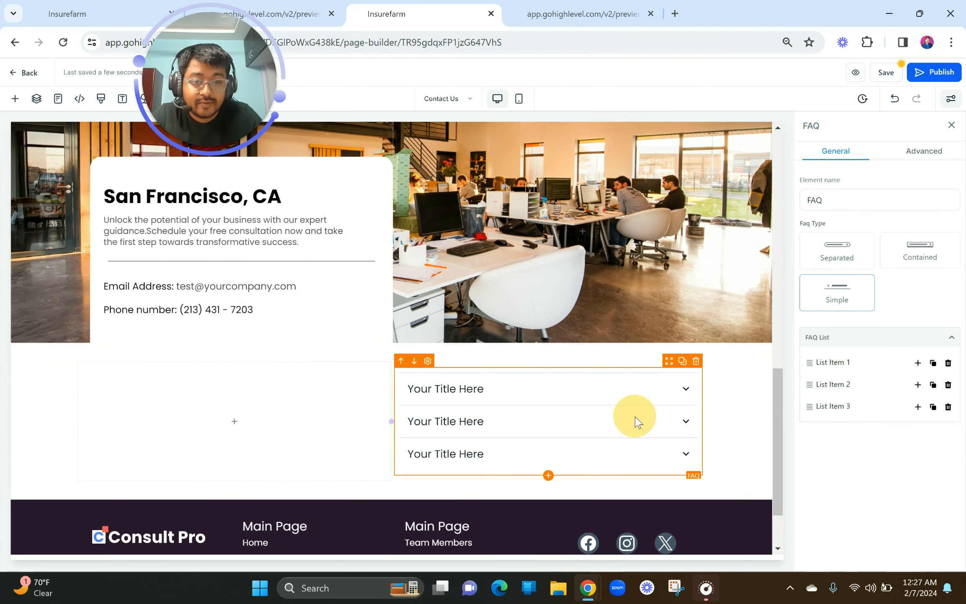
Step: Remove List Items 2 and 3 from the FAQ element and set its bottom margin to 20 px
click(948, 385)
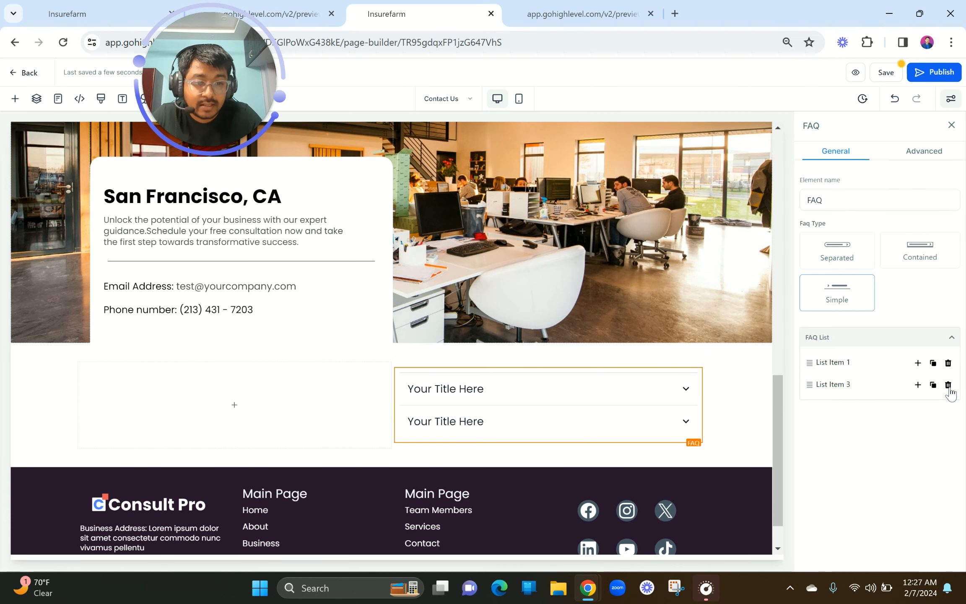
click(948, 384)
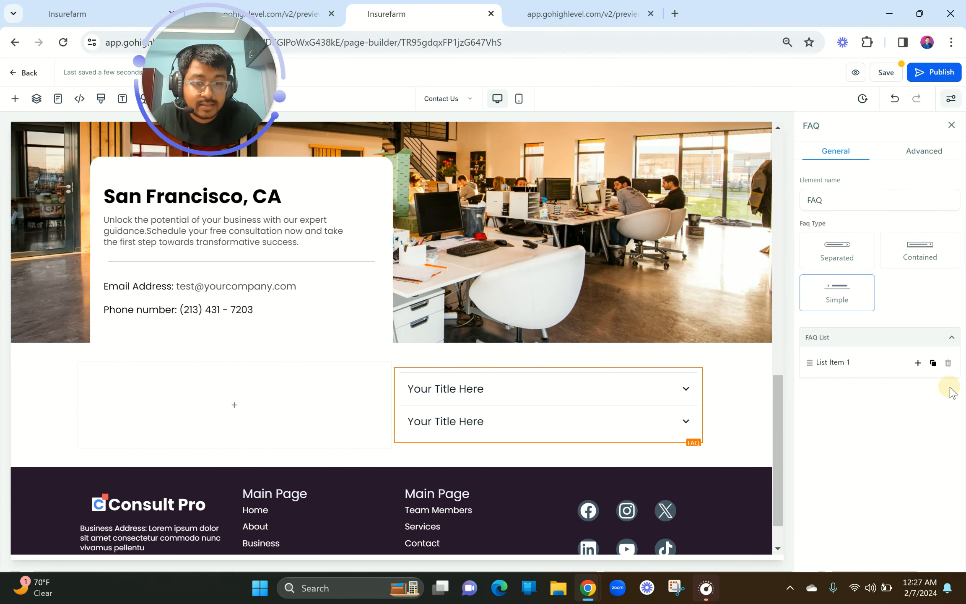
click(915, 155)
scroll(889, 358, down, 5)
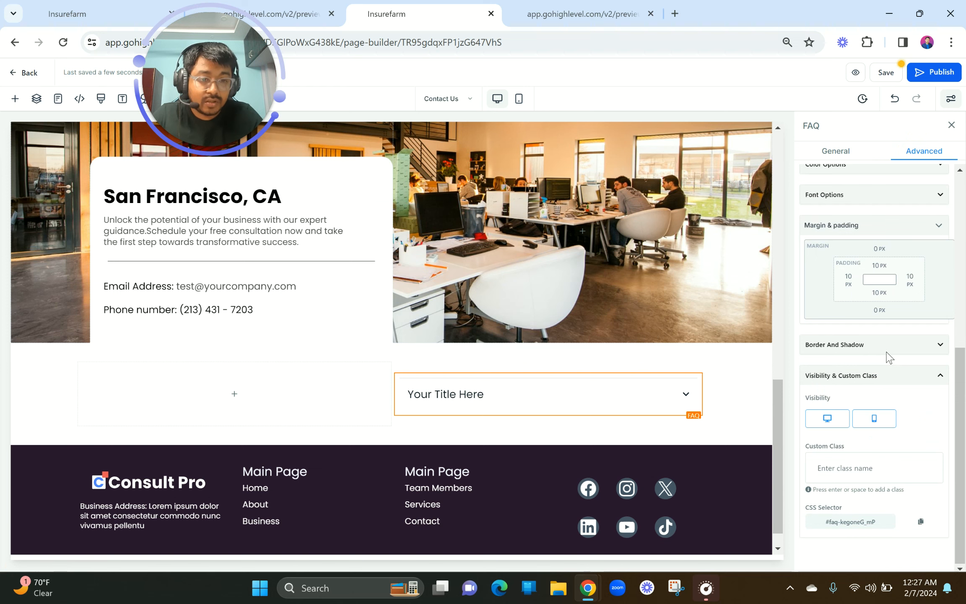
click(881, 312)
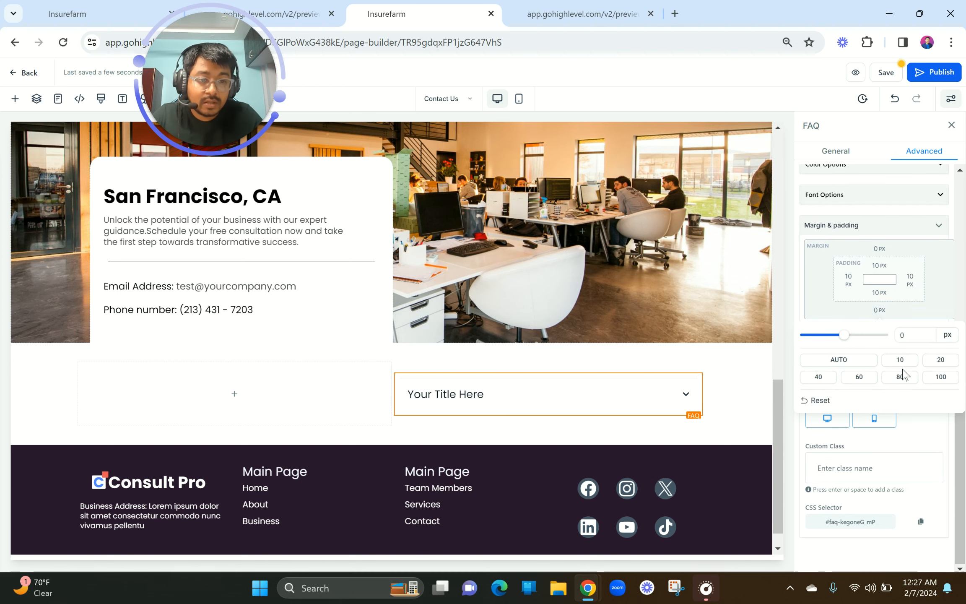
click(860, 376)
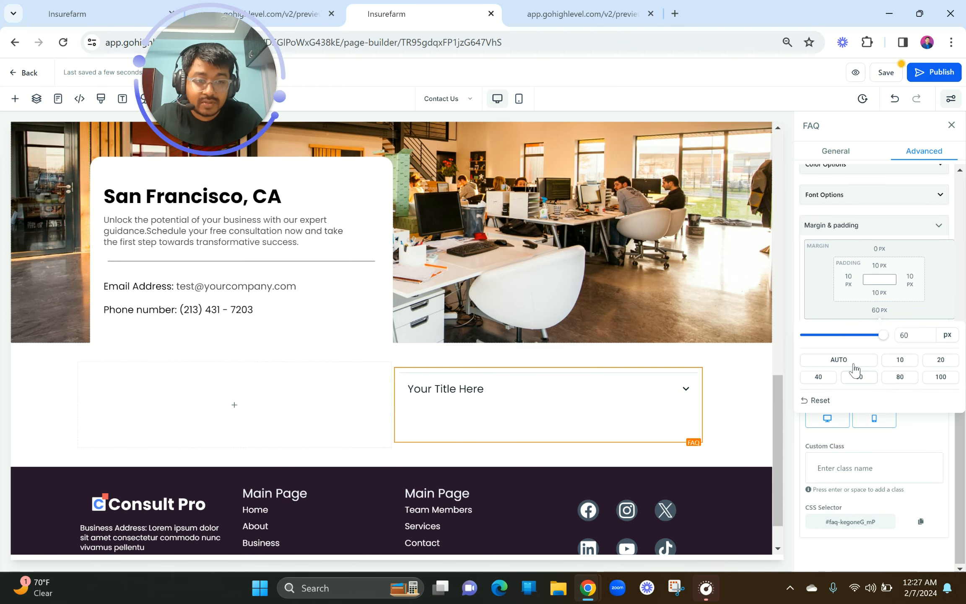
click(932, 361)
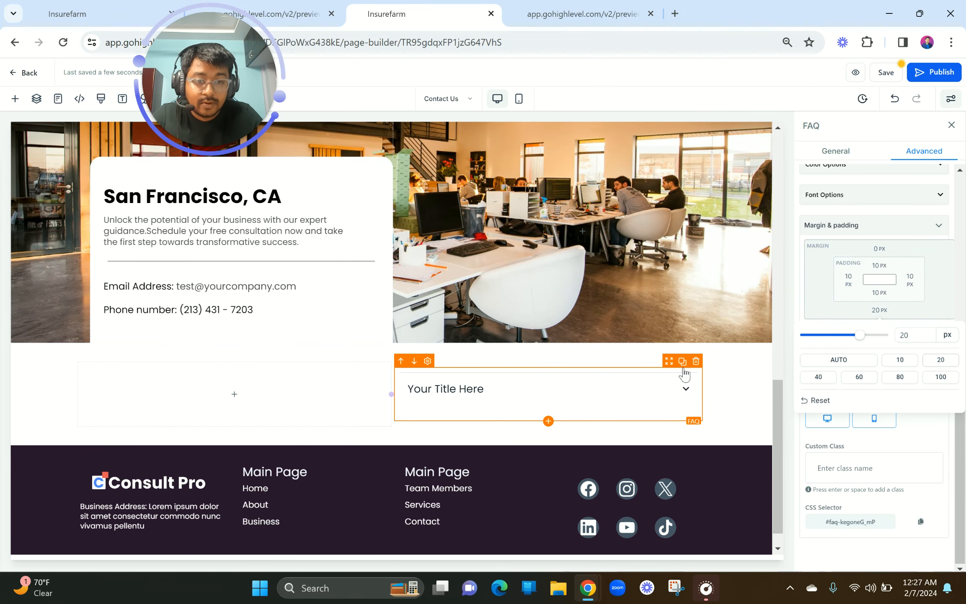
Step: Duplicate the single-item FAQ element twice within the second column
click(683, 361)
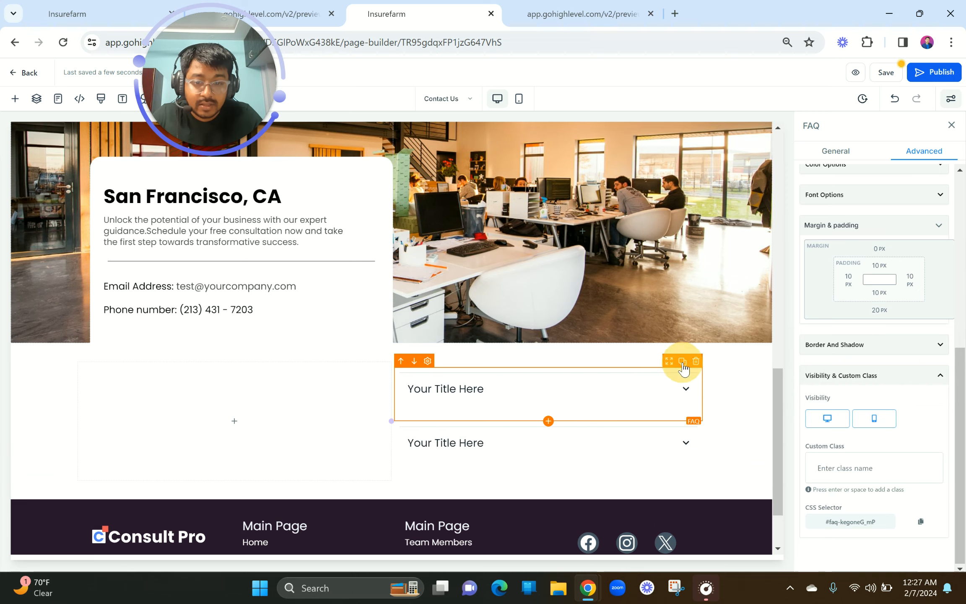
click(683, 361)
scroll(612, 403, down, 2)
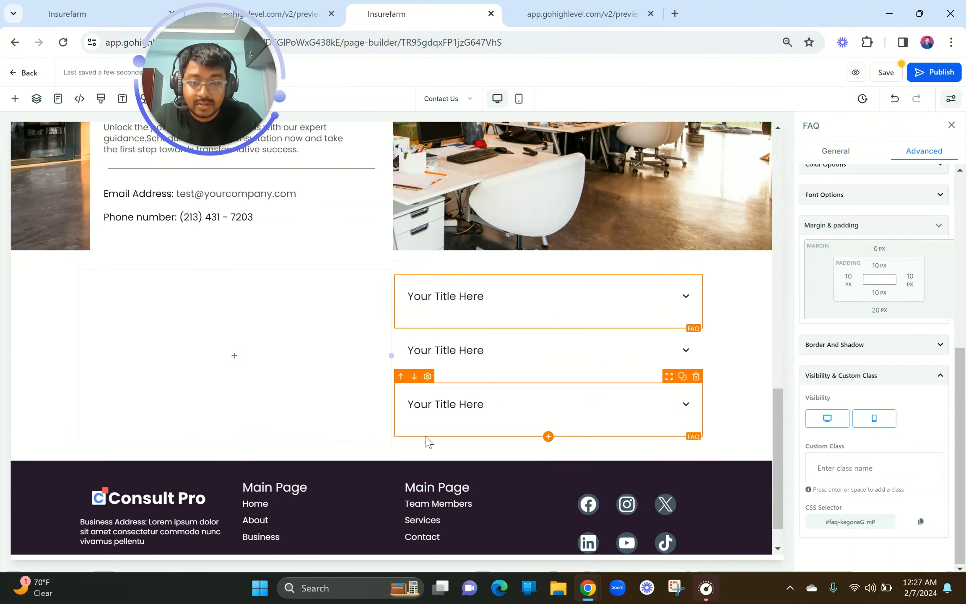
Step: Check the reference preview's FAQ section, dismissing the color eyedropper there, and set the FAQ column's background color to white in the editor
click(318, 419)
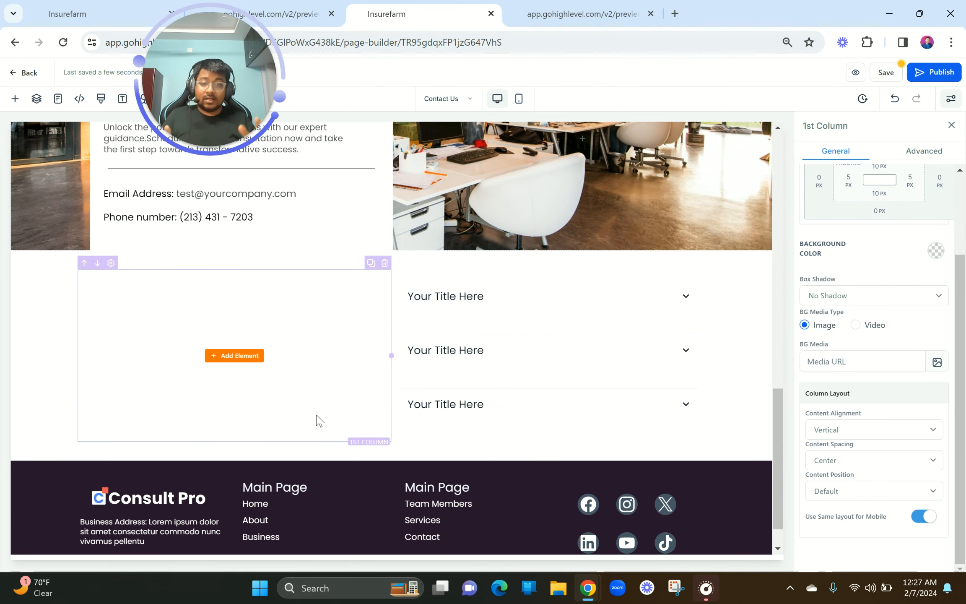
click(310, 11)
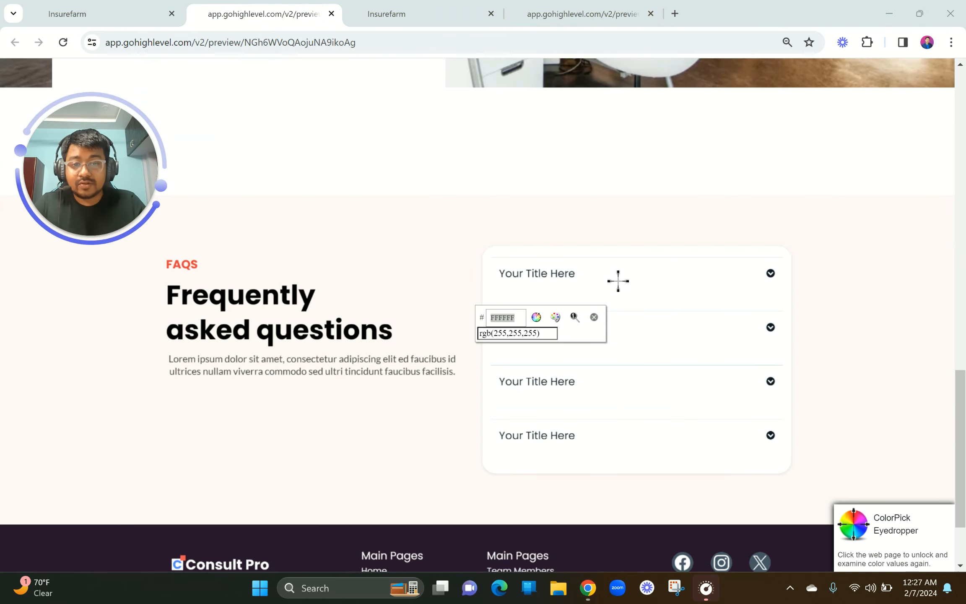
click(594, 317)
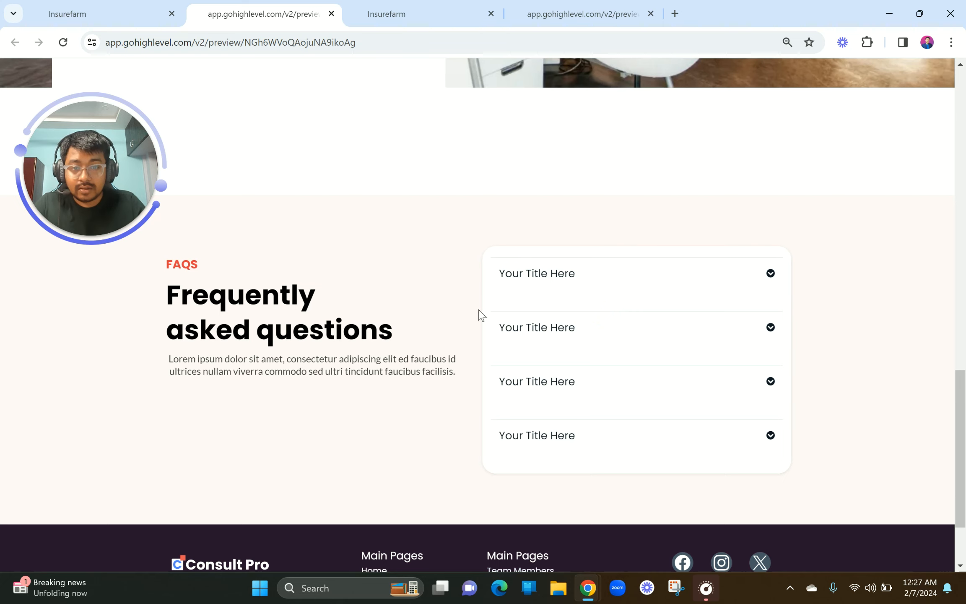
click(403, 12)
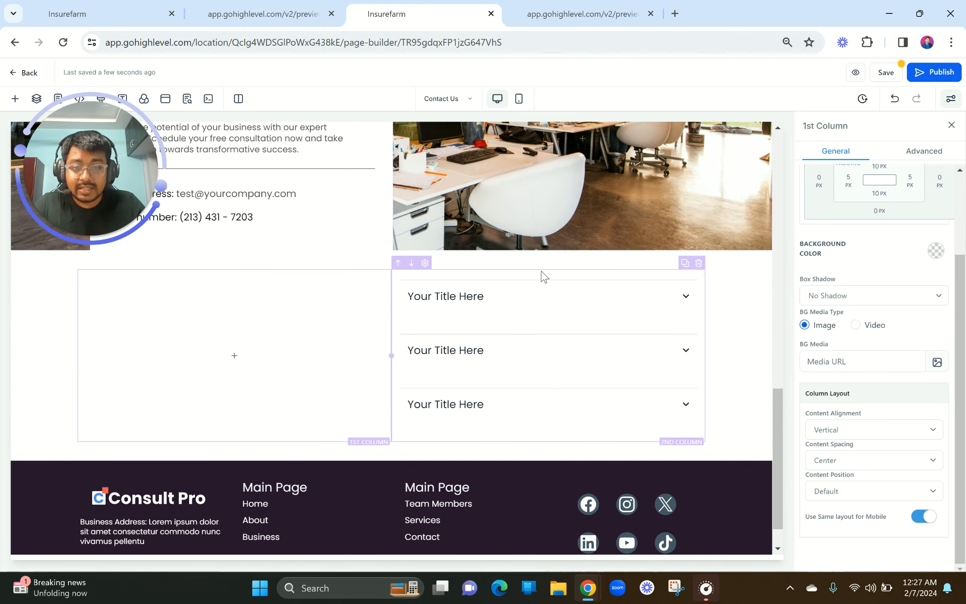
click(542, 272)
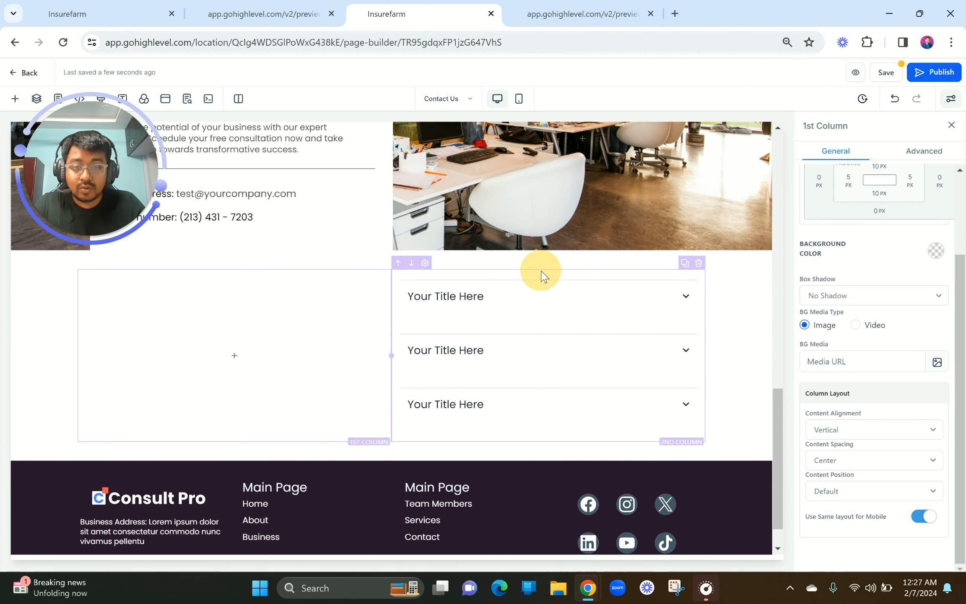
click(936, 253)
click(848, 280)
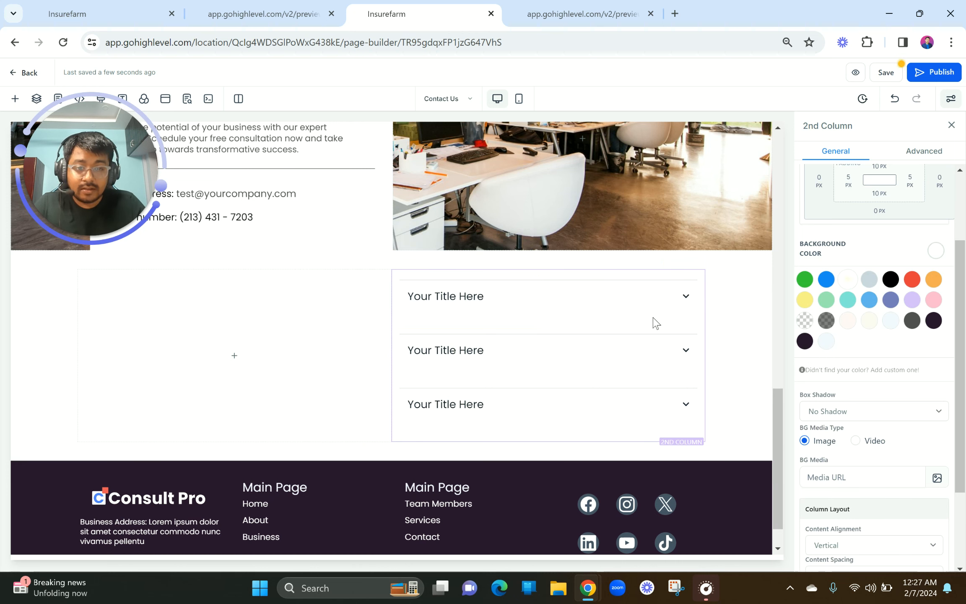
scroll(866, 276, up, 3)
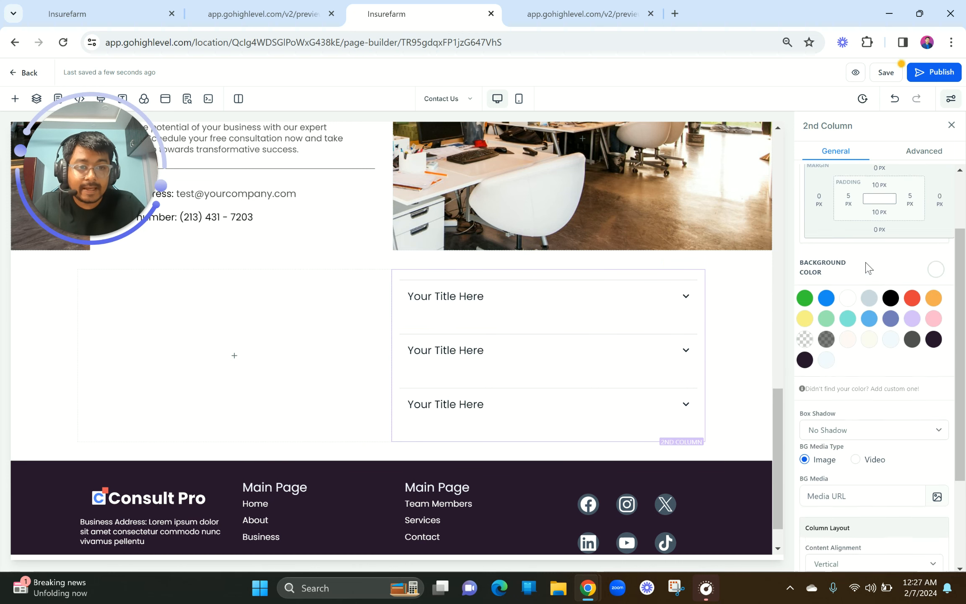
Step: Apply a Full Border with a 1px width to the column containing the FAQ elements
click(929, 155)
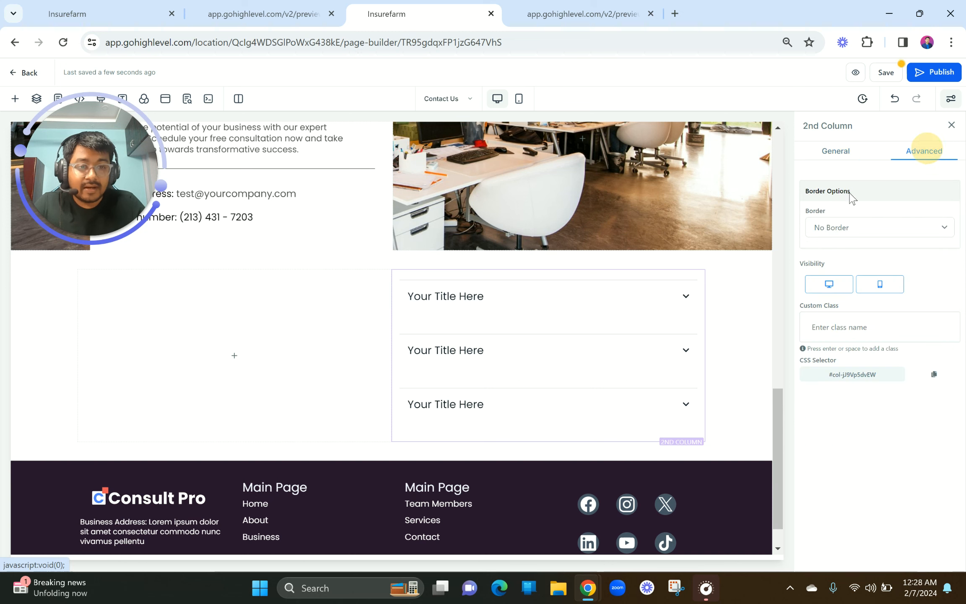
click(833, 228)
click(829, 252)
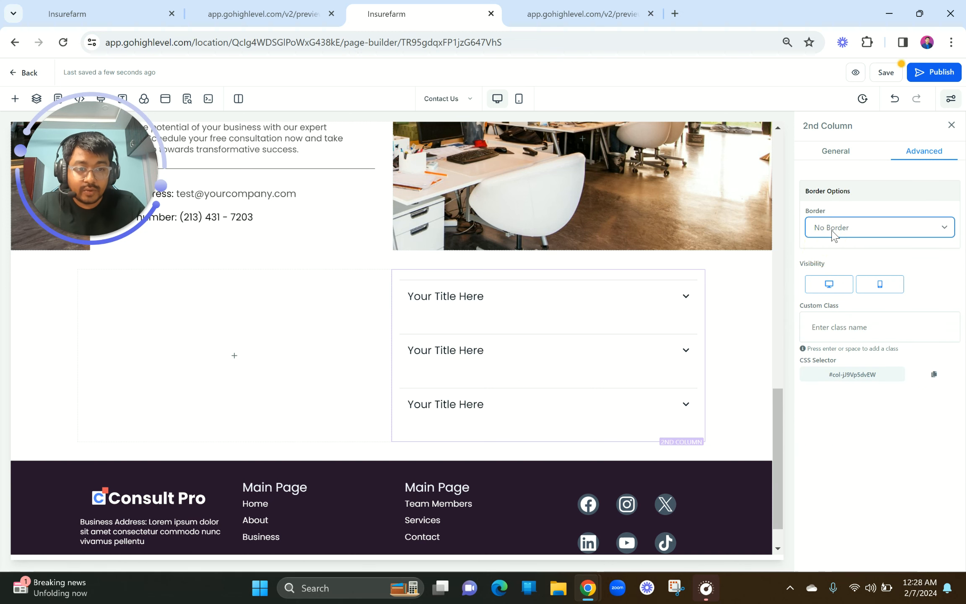
click(830, 229)
click(833, 251)
click(836, 285)
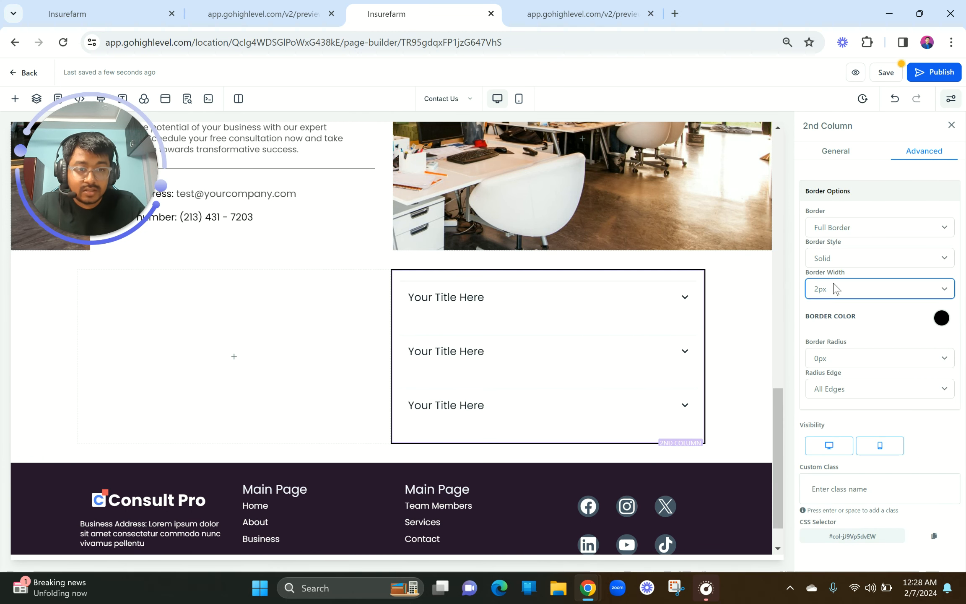
click(824, 305)
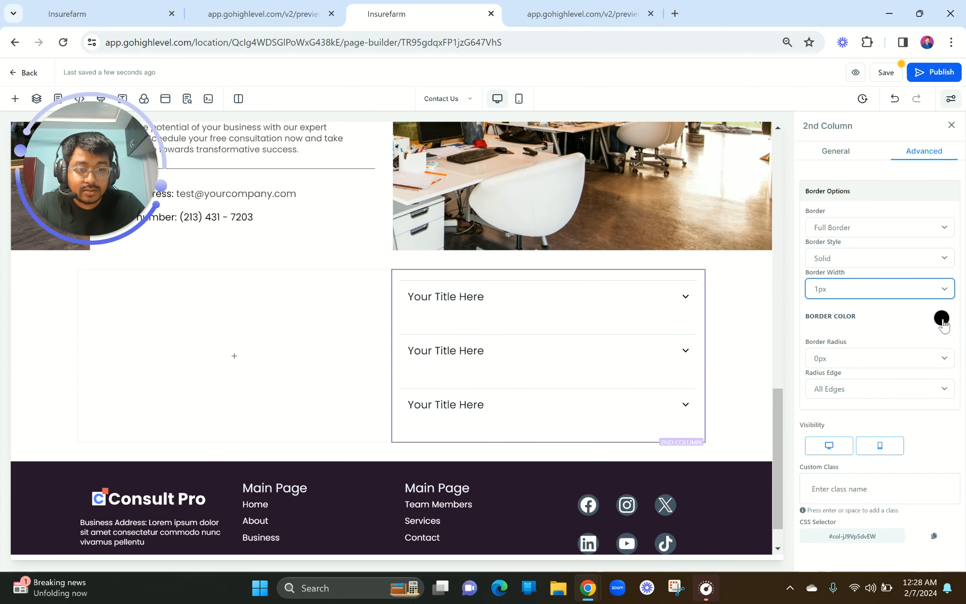
Step: Set the FAQ column's border color to white and its border radius to 15px
click(943, 319)
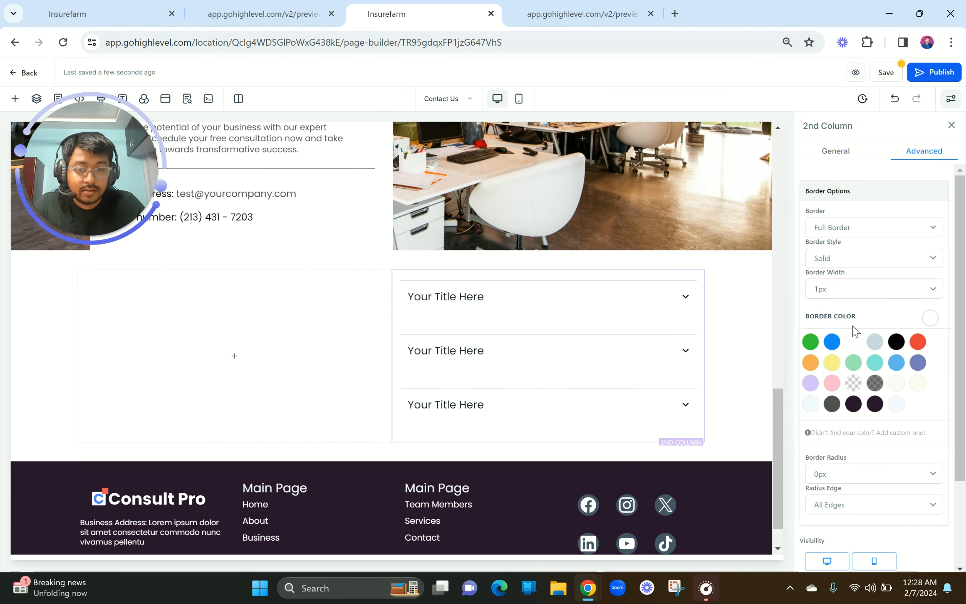
scroll(854, 330, down, 3)
click(836, 365)
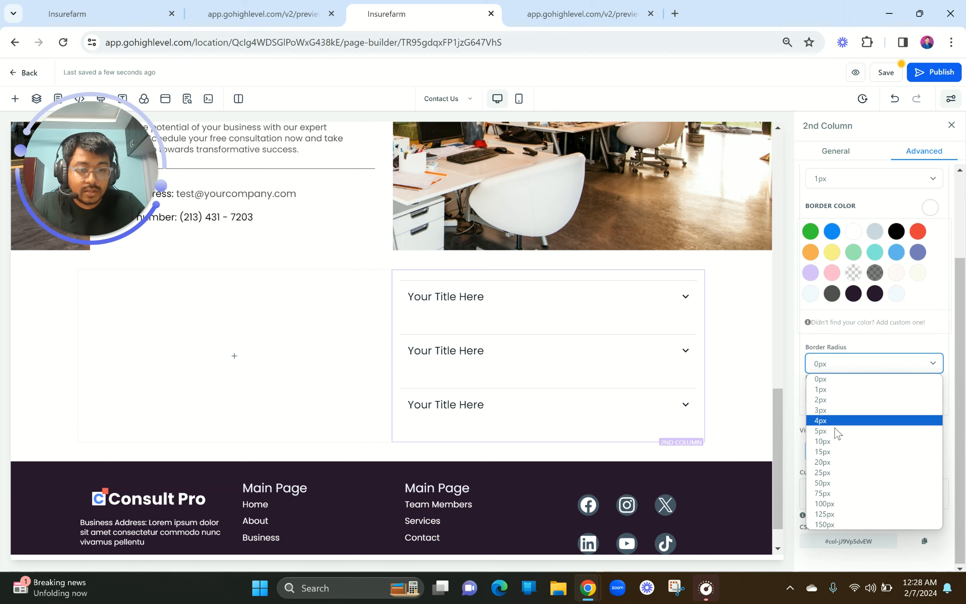
click(824, 452)
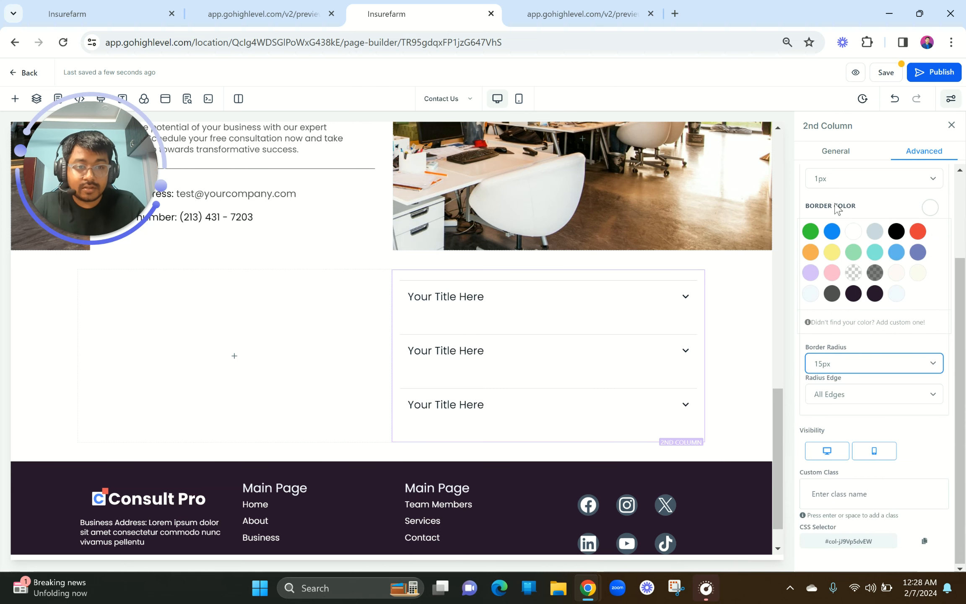
Step: Apply a 20% Drop Shadow to the column containing the FAQ elements
click(836, 152)
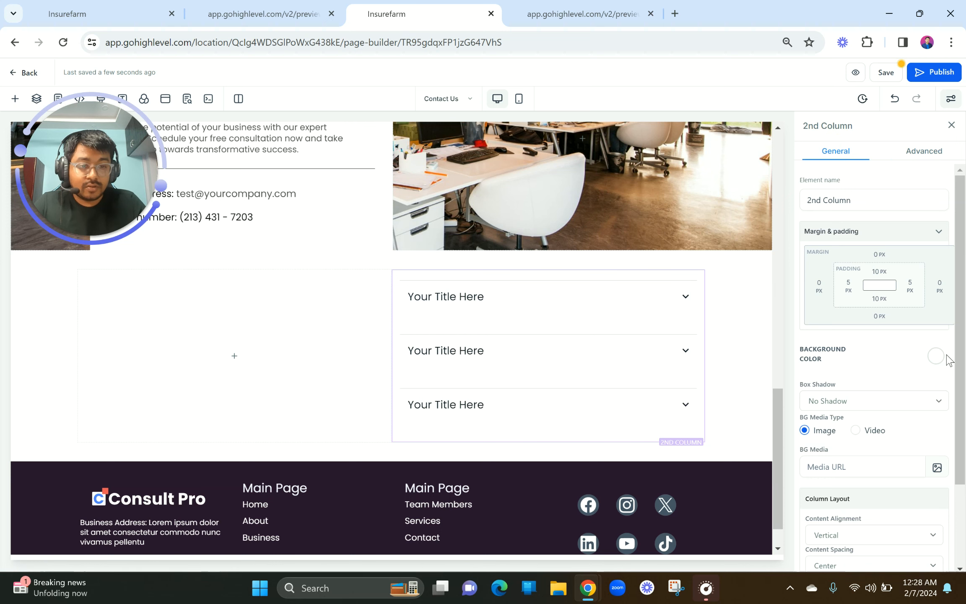
scroll(835, 360, down, 3)
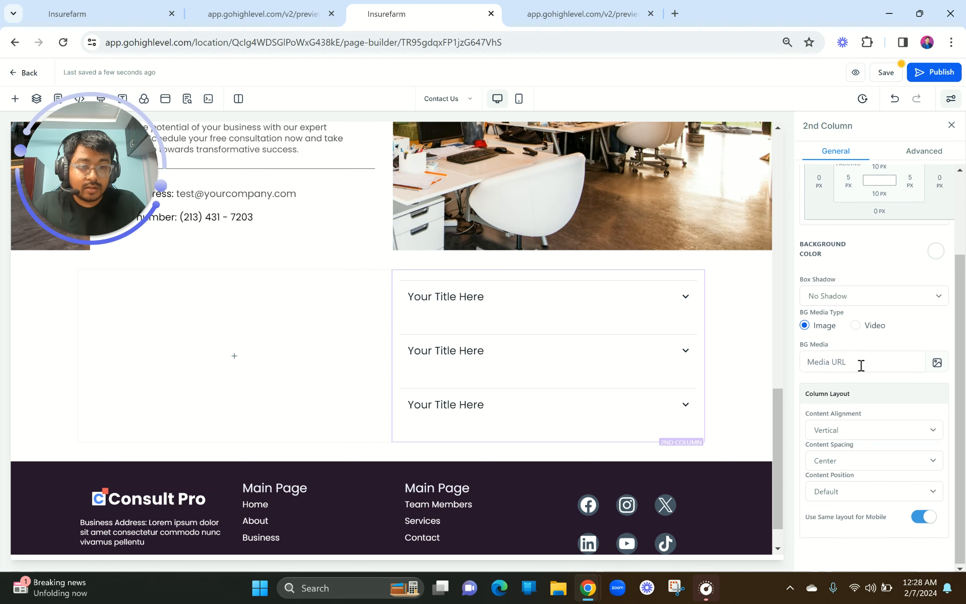
click(837, 296)
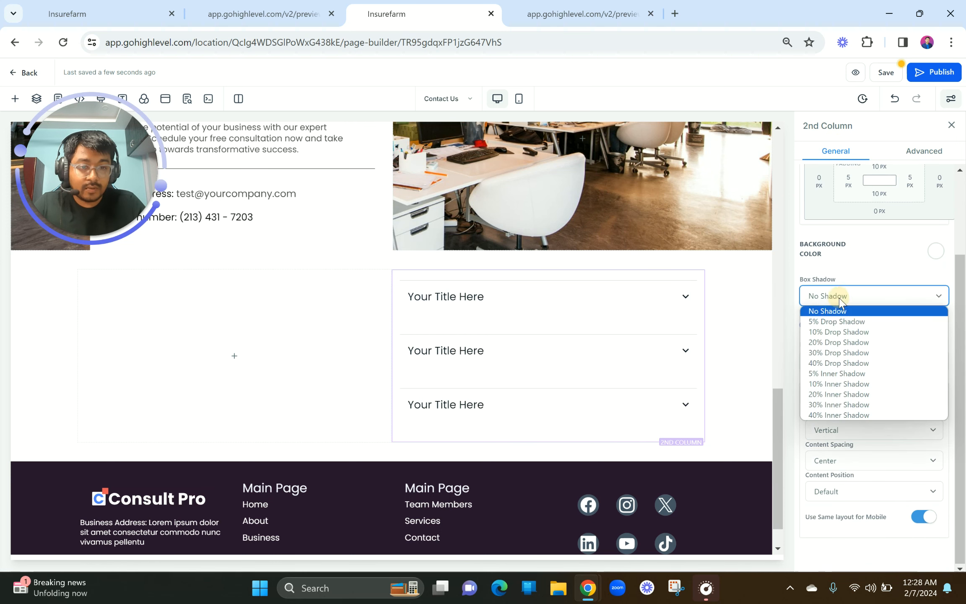
click(828, 341)
click(740, 322)
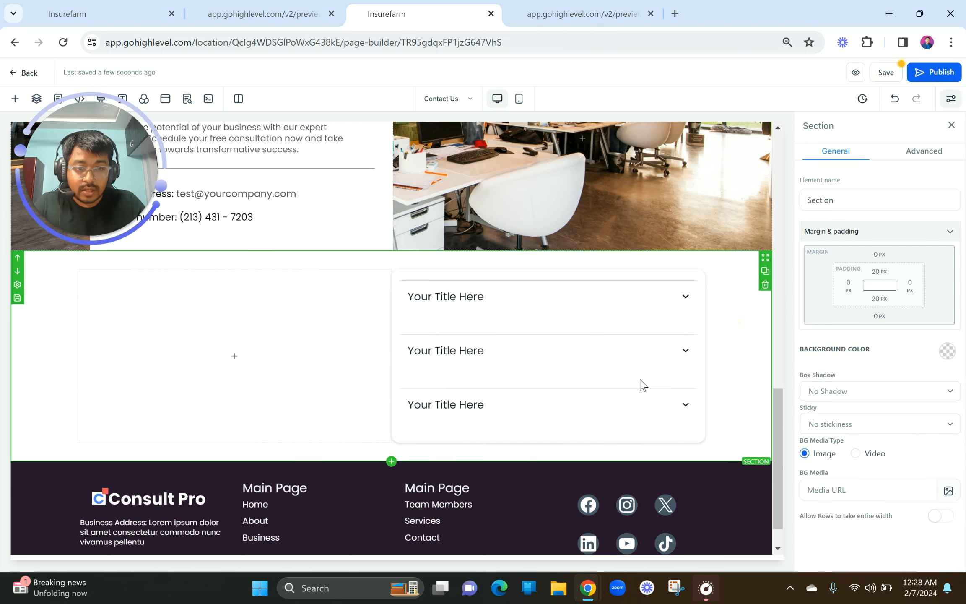
Step: Check the FAQS label in the reference preview, then duplicate the "Our offices" headline and move the copy into the FAQ section's empty first column
click(295, 42)
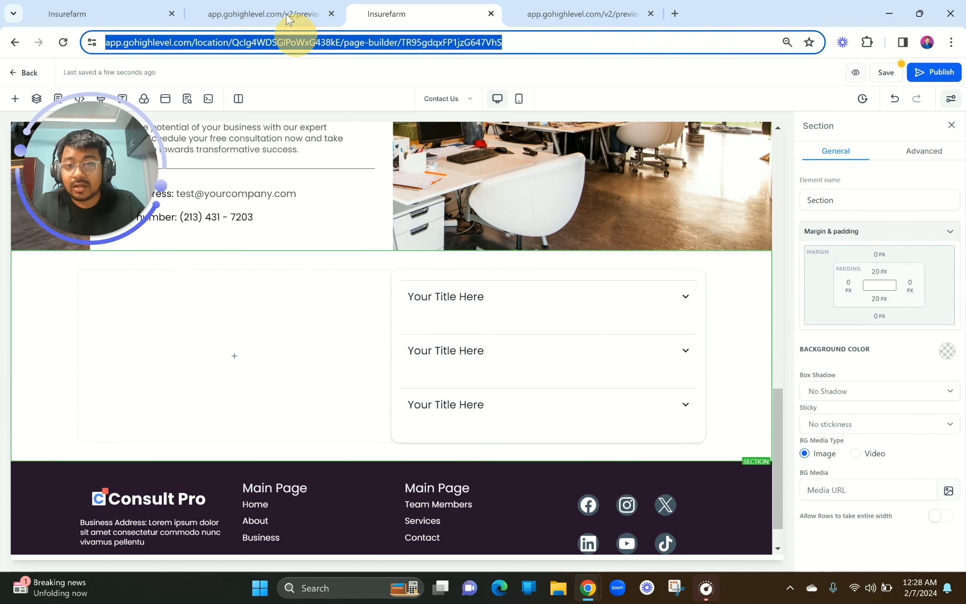
click(280, 6)
drag(167, 268, 200, 265)
click(387, 14)
scroll(390, 256, up, 5)
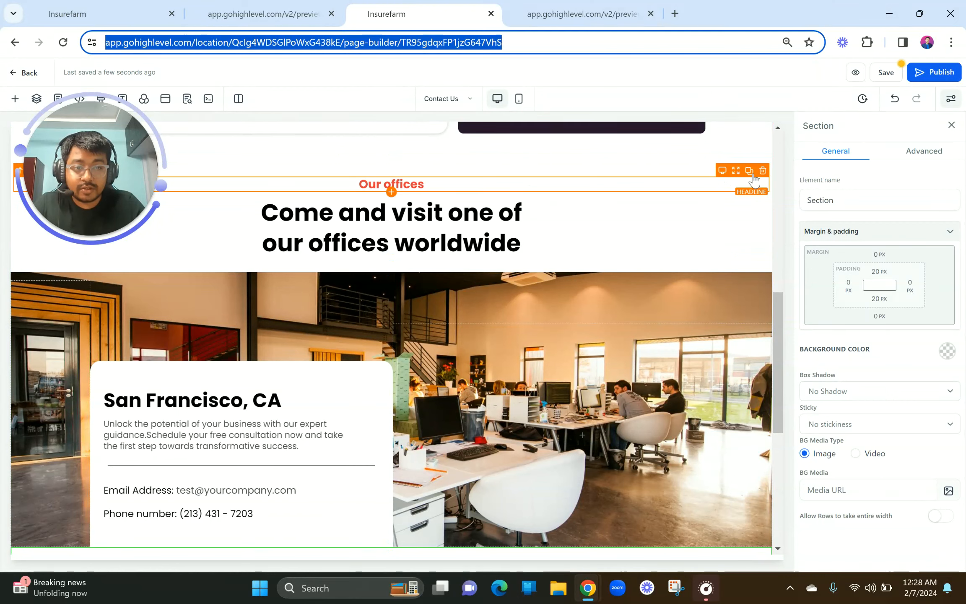
click(750, 172)
drag(736, 186, 545, 440)
scroll(544, 440, down, 4)
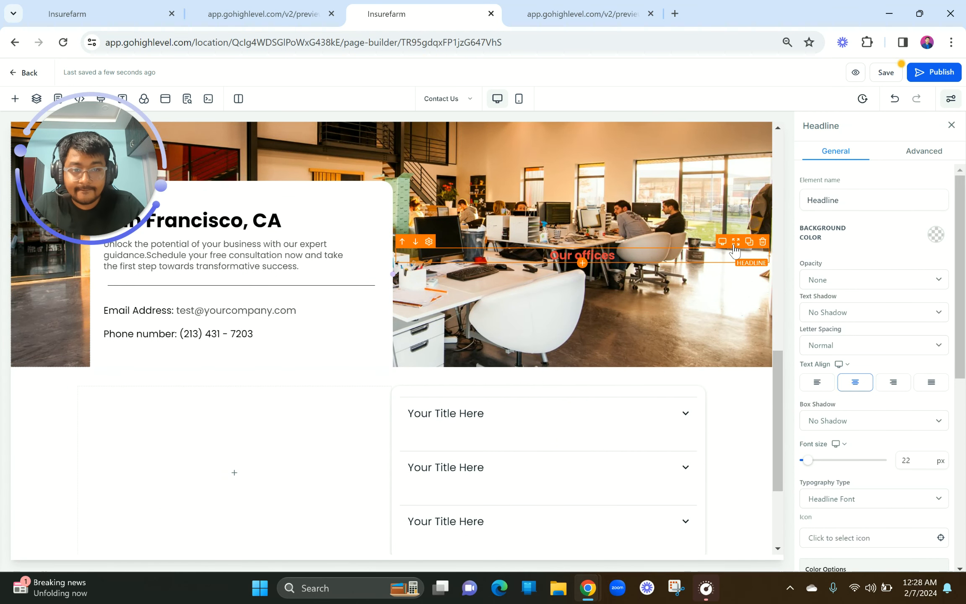
drag(735, 250, 287, 450)
Step: Change the duplicated headline's text to "FAQS" and align it left
double_click(247, 469)
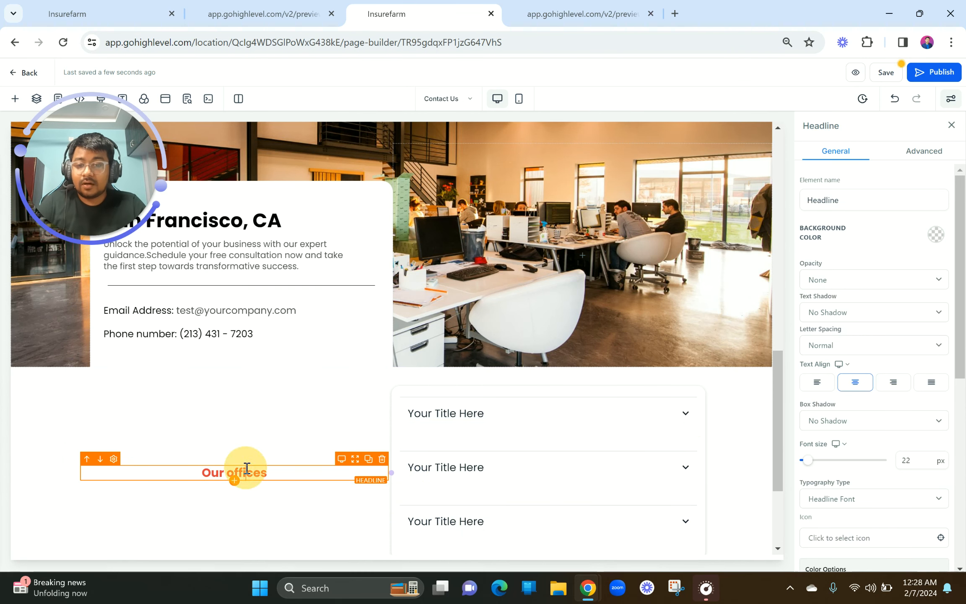
text(FAQS)
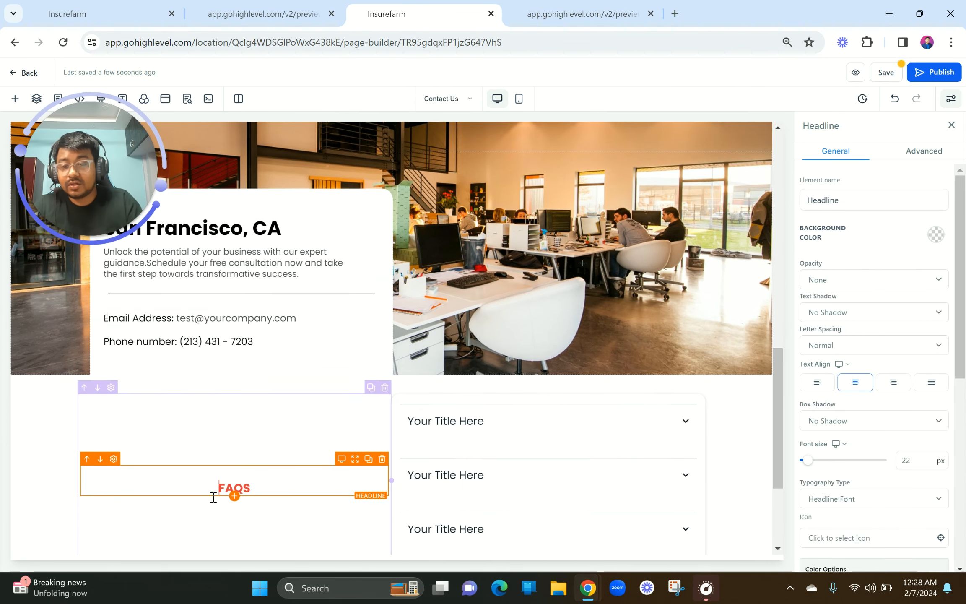
click(818, 382)
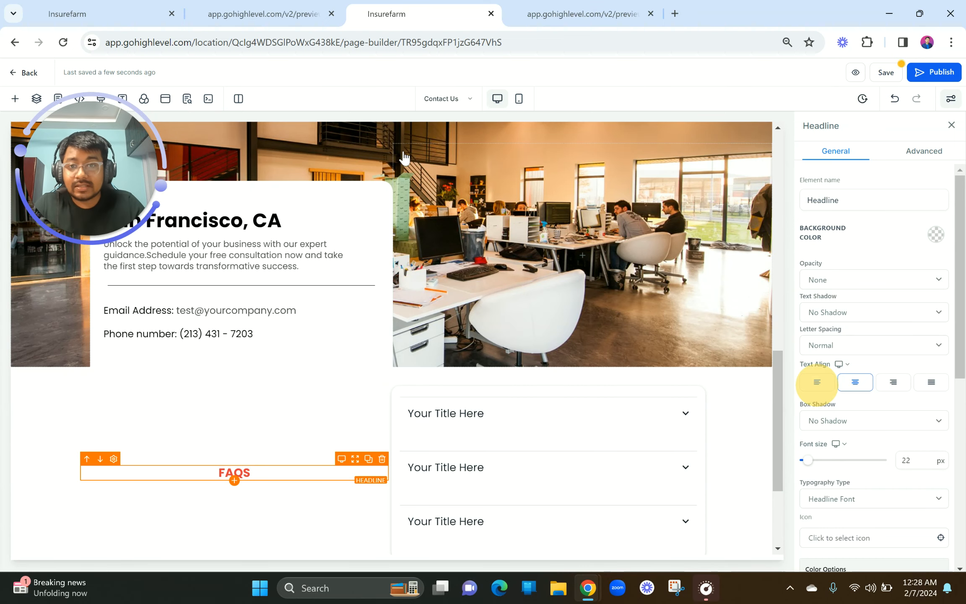
Step: Copy "Frequently asked questions" from the reference preview, and place a duplicate of the "San Francisco, CA" headline below FAQS in the editor
click(269, 14)
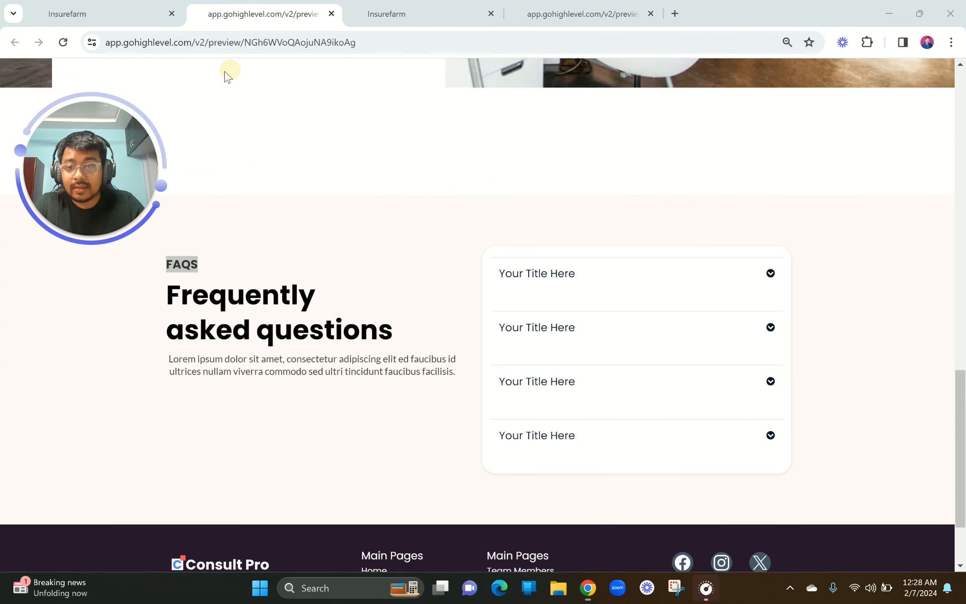
drag(153, 294, 409, 334)
key(ctrl+c)
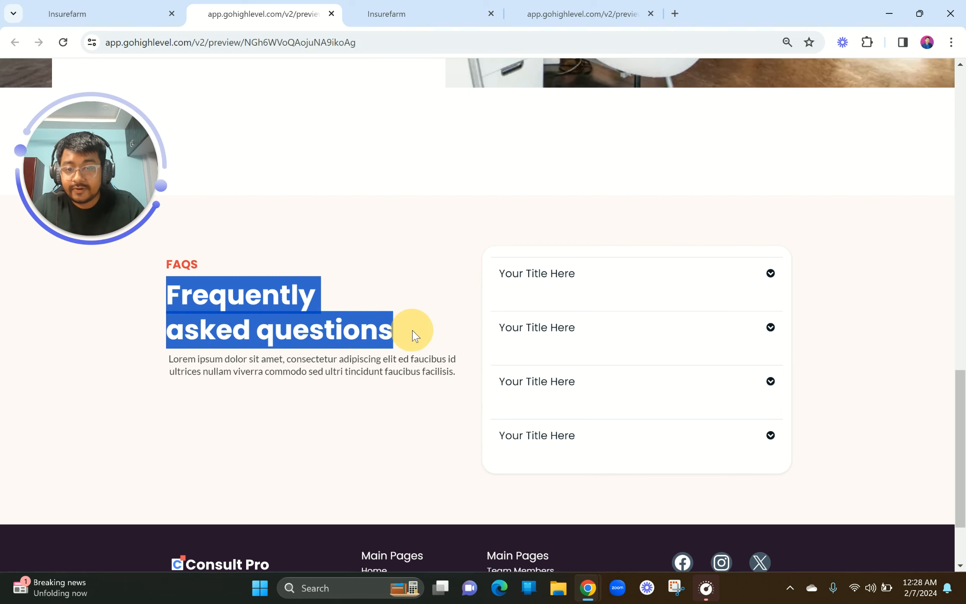
click(442, 6)
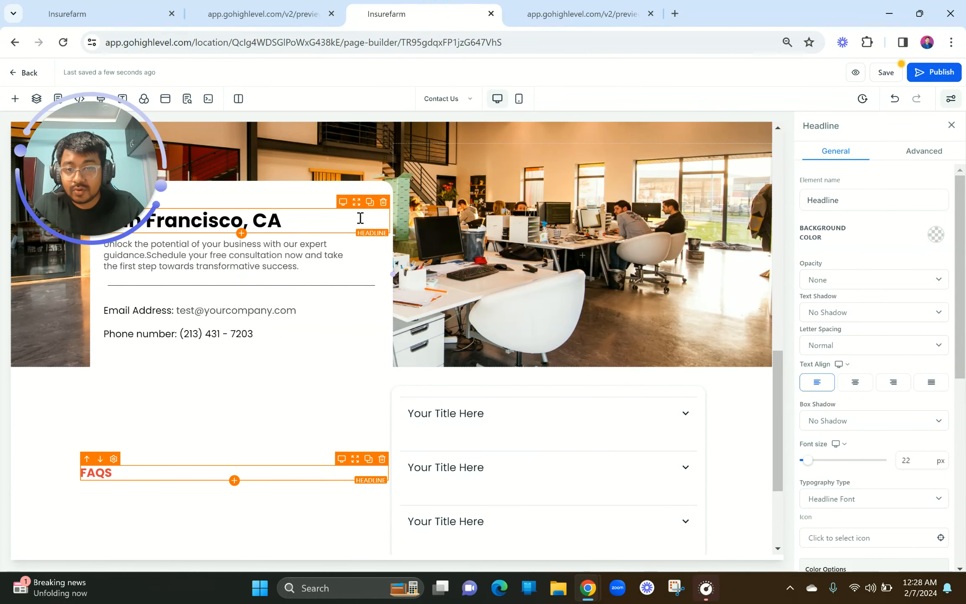
click(370, 203)
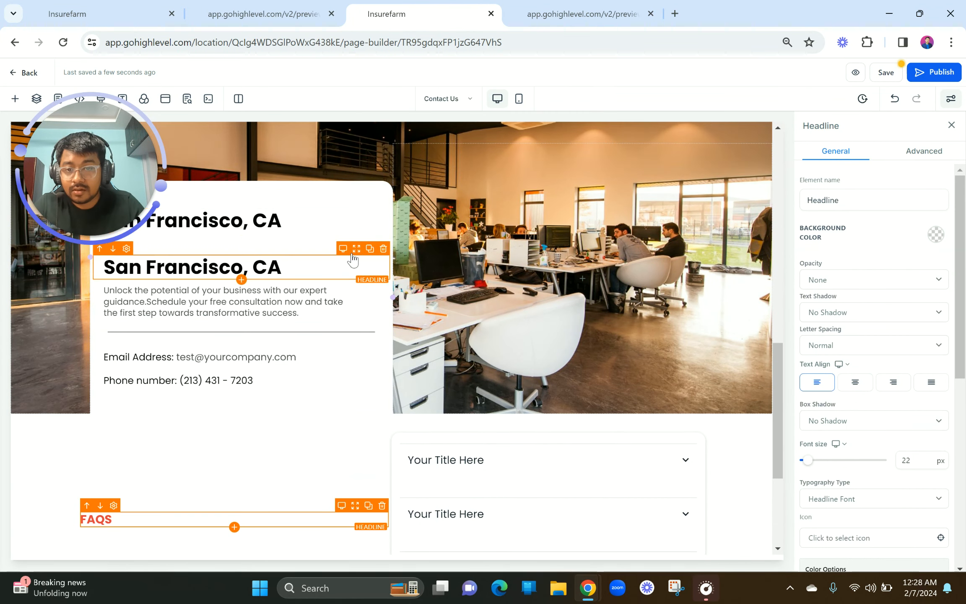
drag(357, 253, 226, 491)
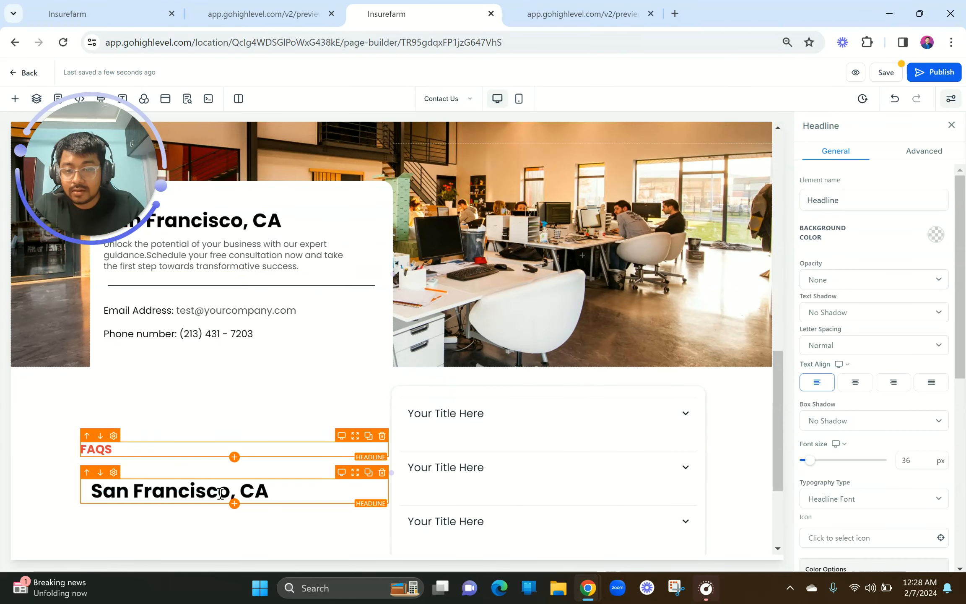
Step: Replace the duplicated headline's text with the copied "Frequently asked questions" and remove the blank lines above it
double_click(220, 492)
key(ctrl+v)
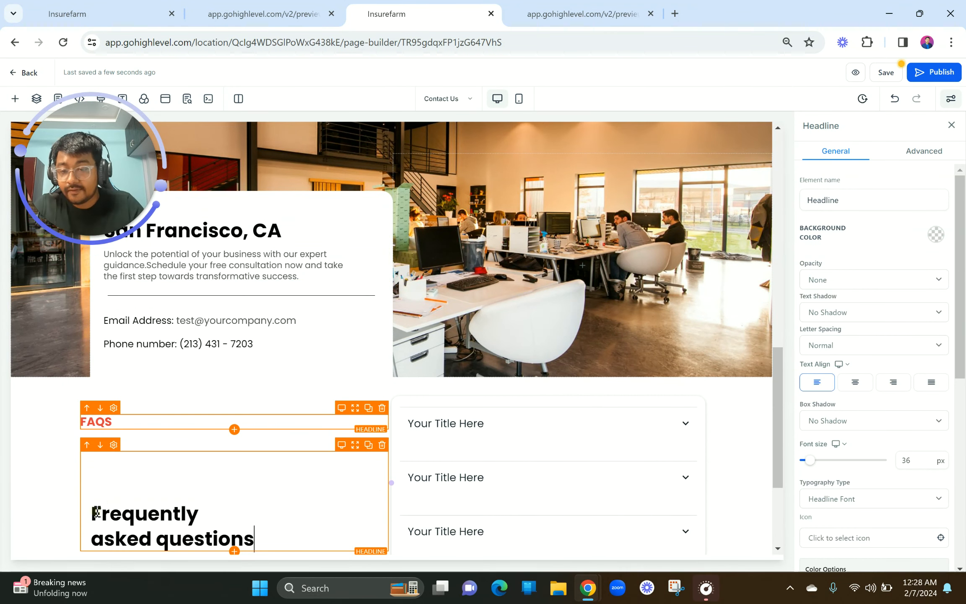
click(97, 512)
key(Left)
key(BackSpace)
key(BackSpace)
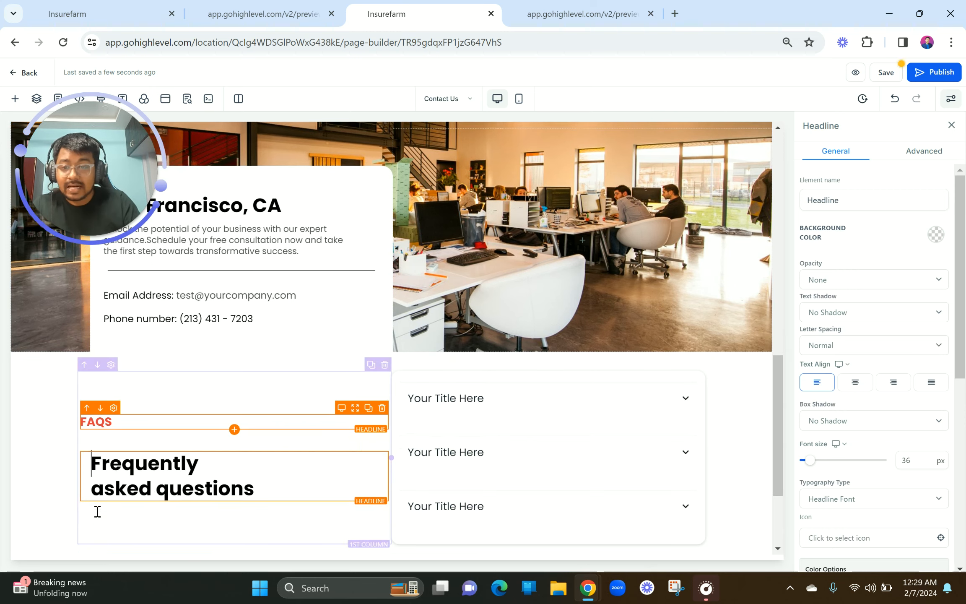
Step: Set the top margin of the "Frequently asked questions" headline to 10 px
scroll(850, 528, down, 6)
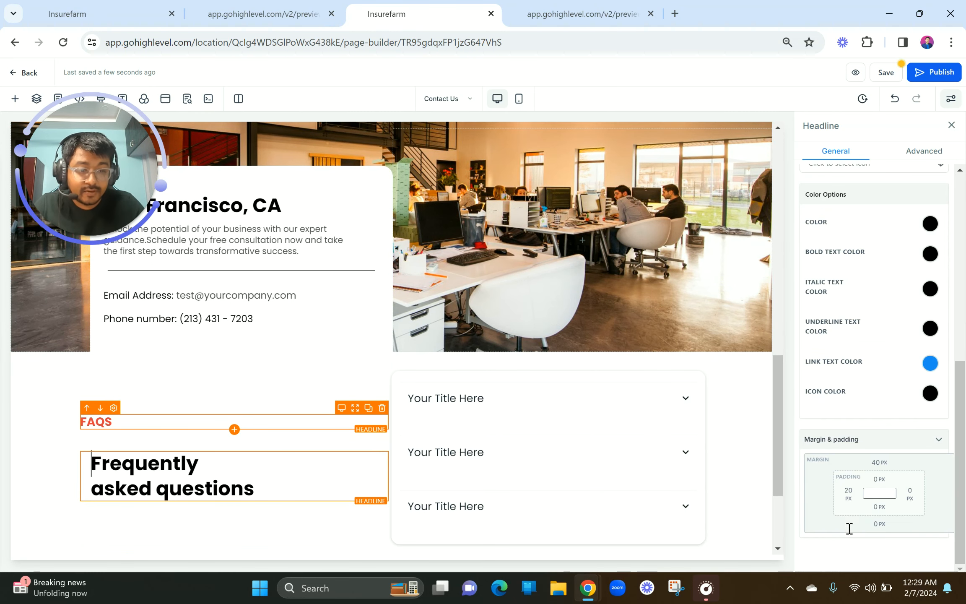
click(863, 465)
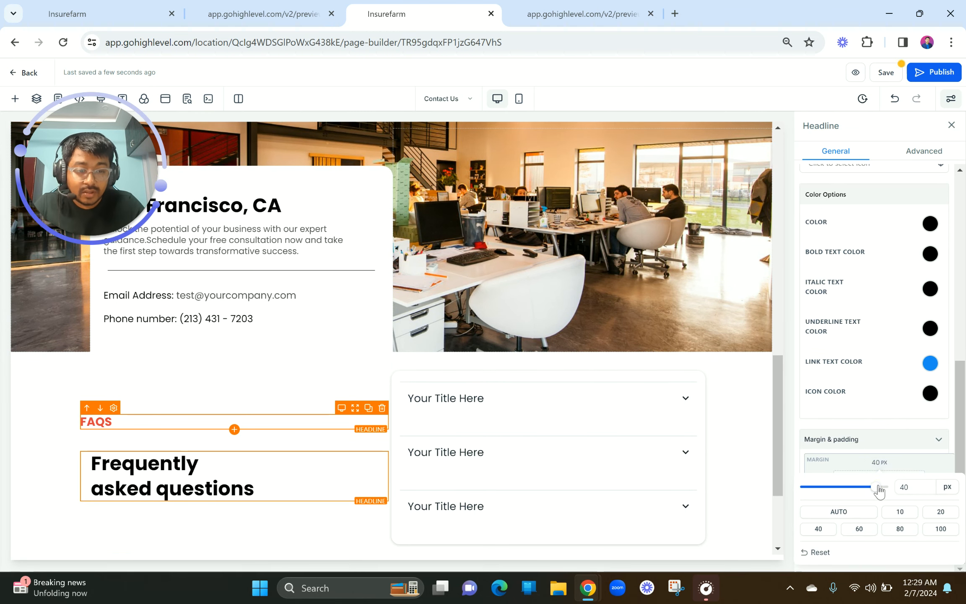
drag(878, 488, 847, 489)
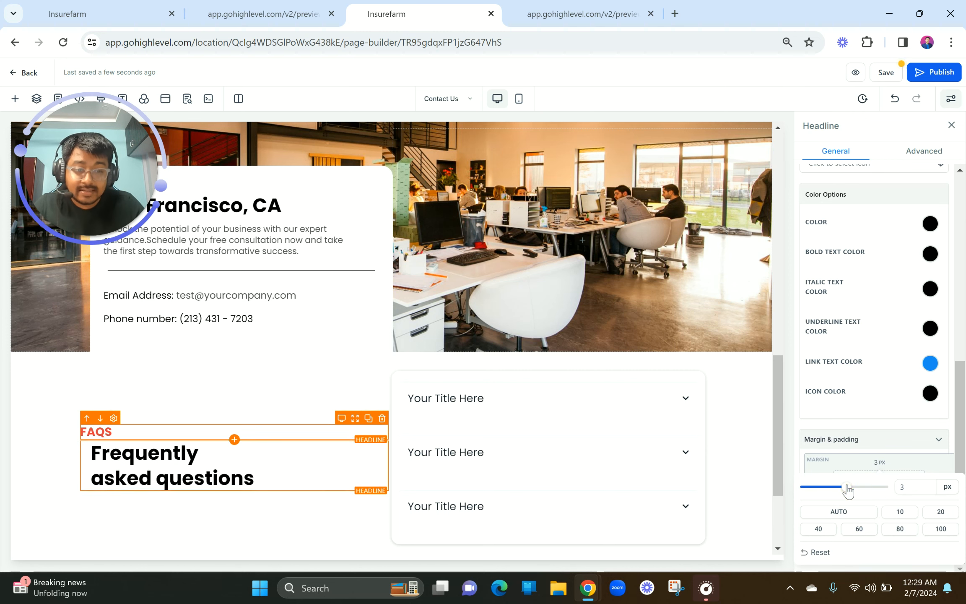
double_click(919, 487)
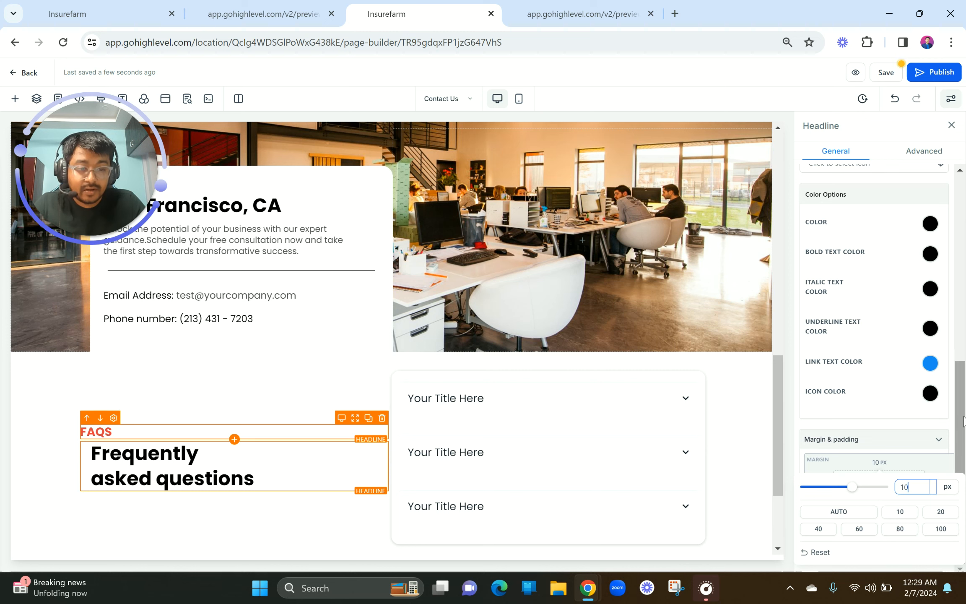
click(960, 435)
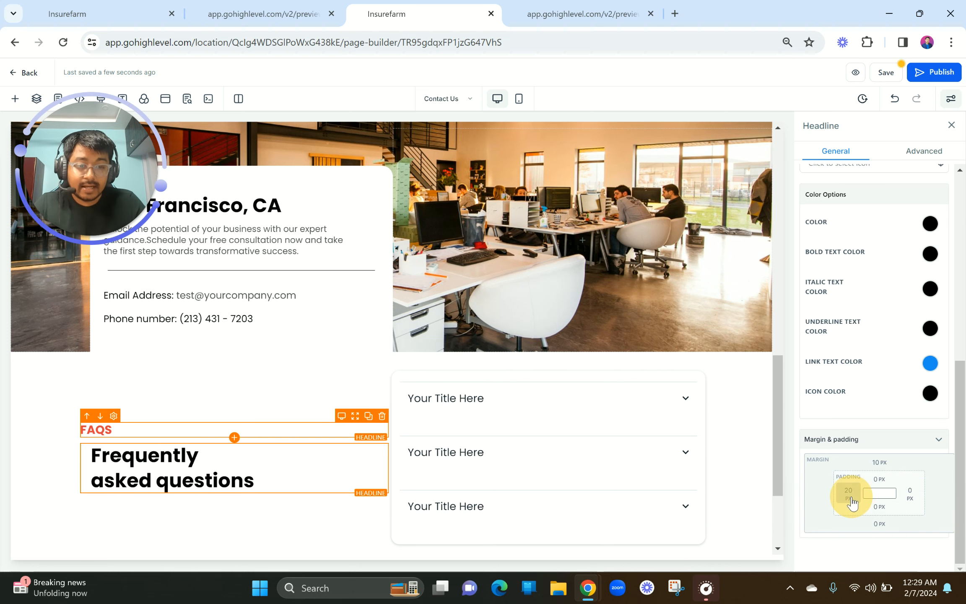
Step: Set the left padding of the "Frequently asked questions" headline to 0 px
click(849, 493)
drag(805, 404, 760, 401)
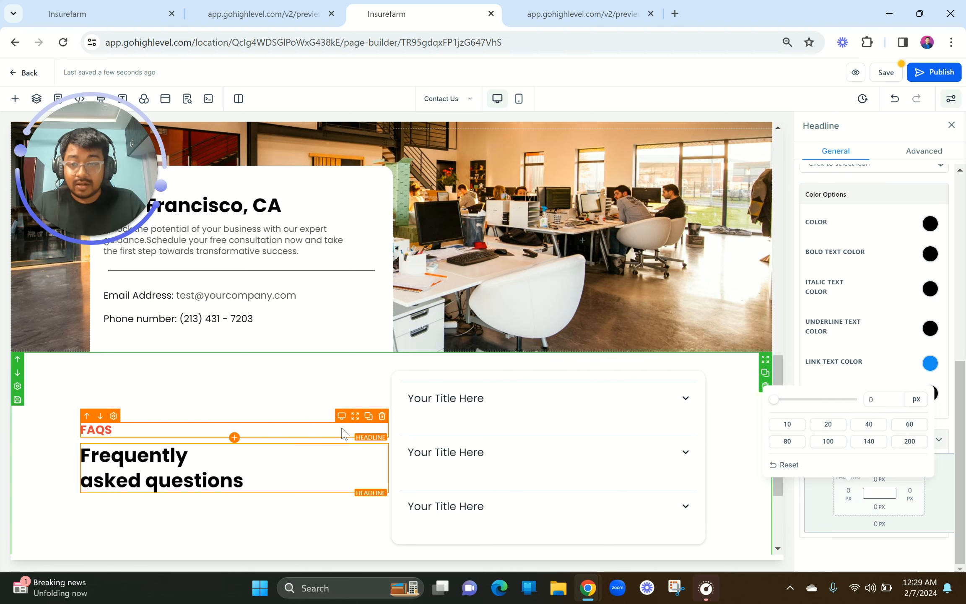
click(883, 483)
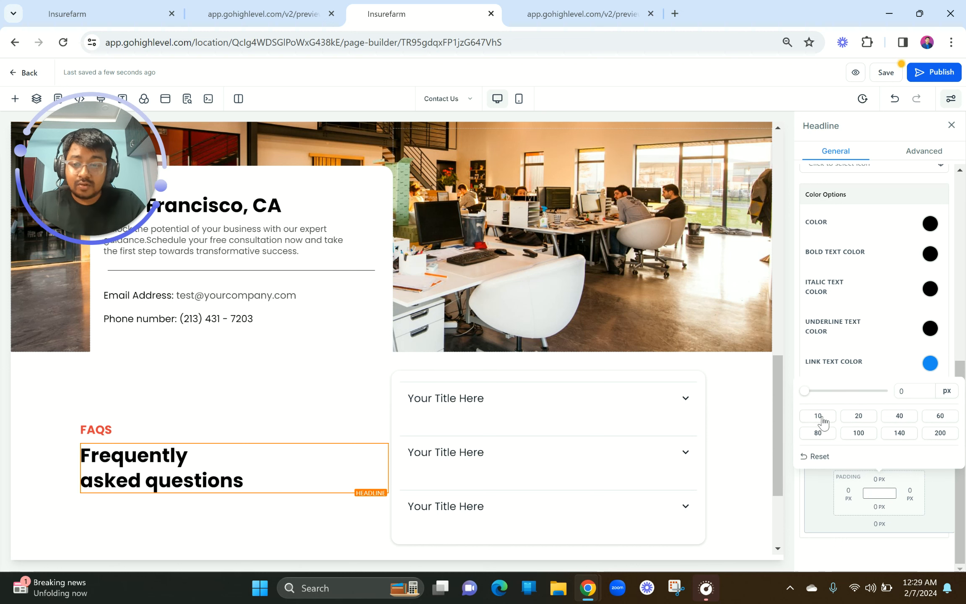
Step: Examine the general and advanced settings of the FAQS label and the headline beneath it, including line height
click(571, 458)
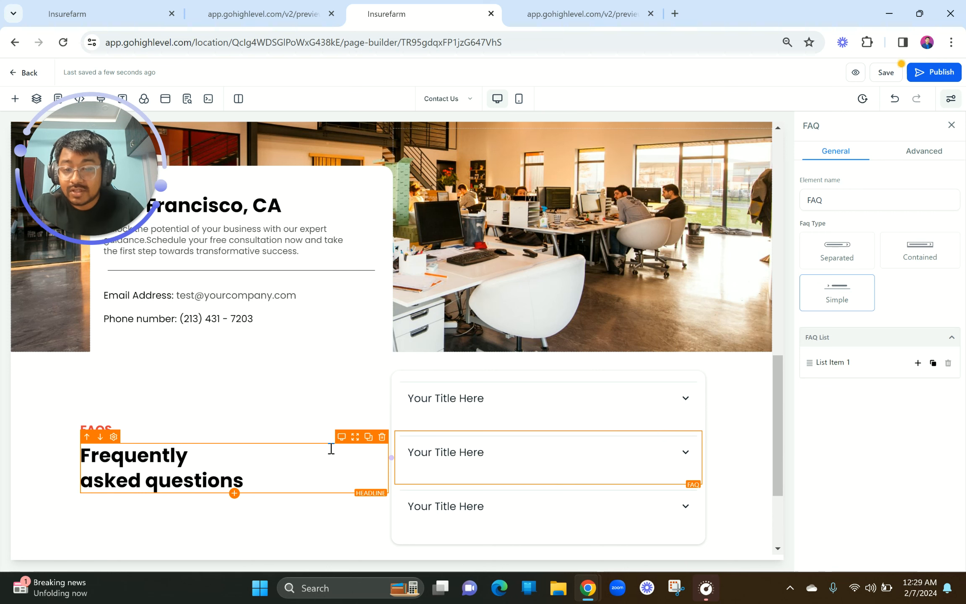
click(263, 429)
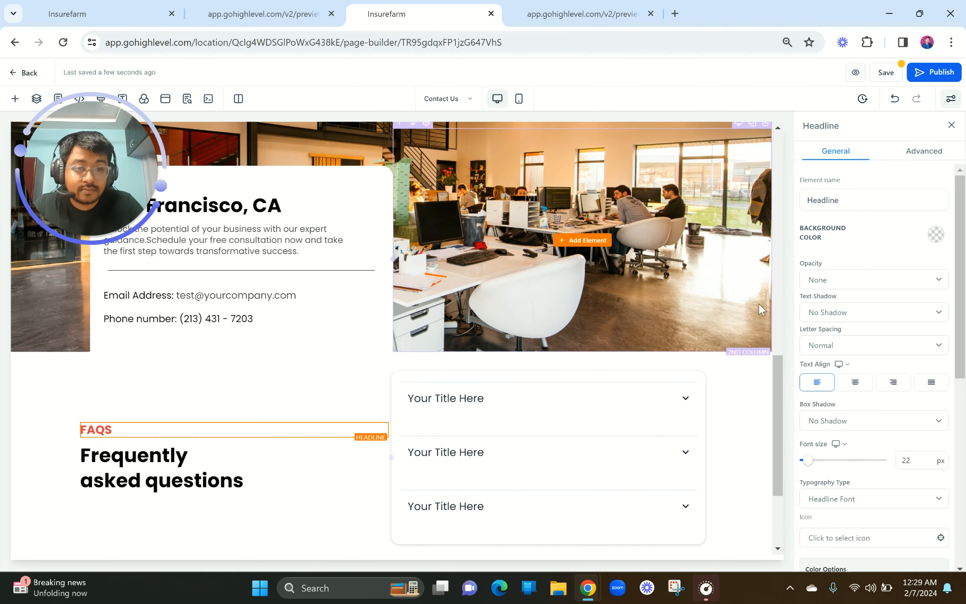
scroll(929, 463, down, 8)
scroll(937, 194, up, 8)
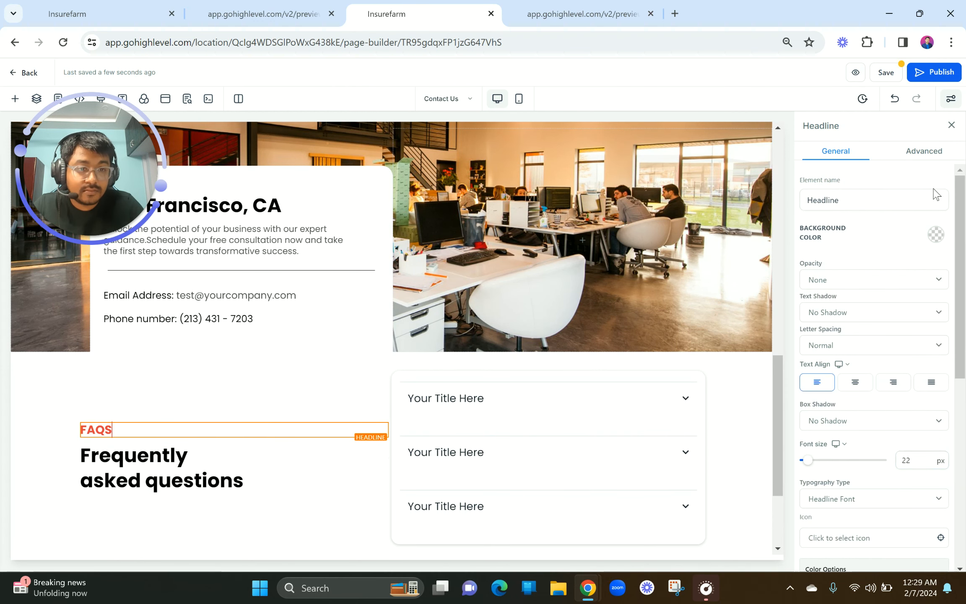
click(925, 151)
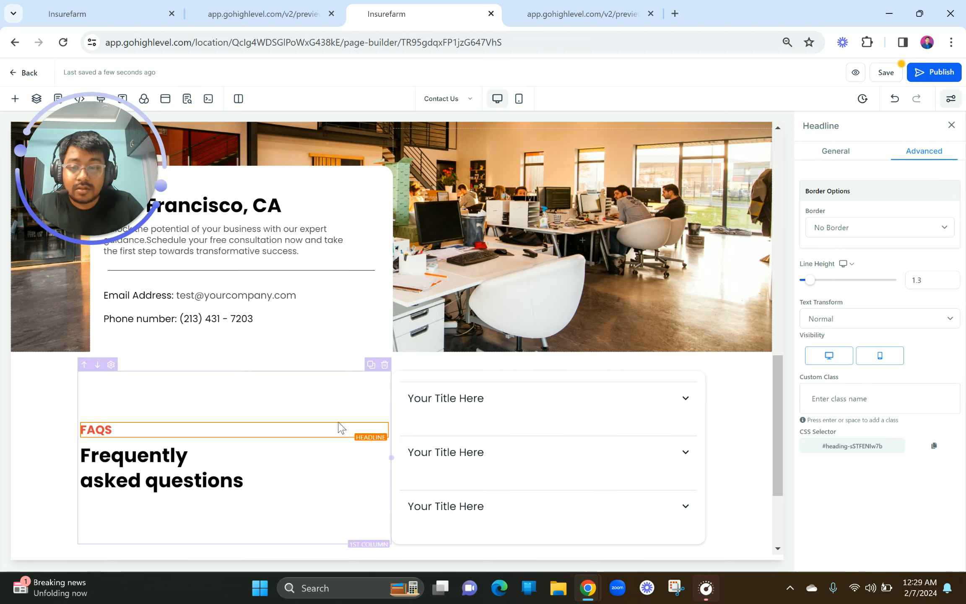
click(256, 465)
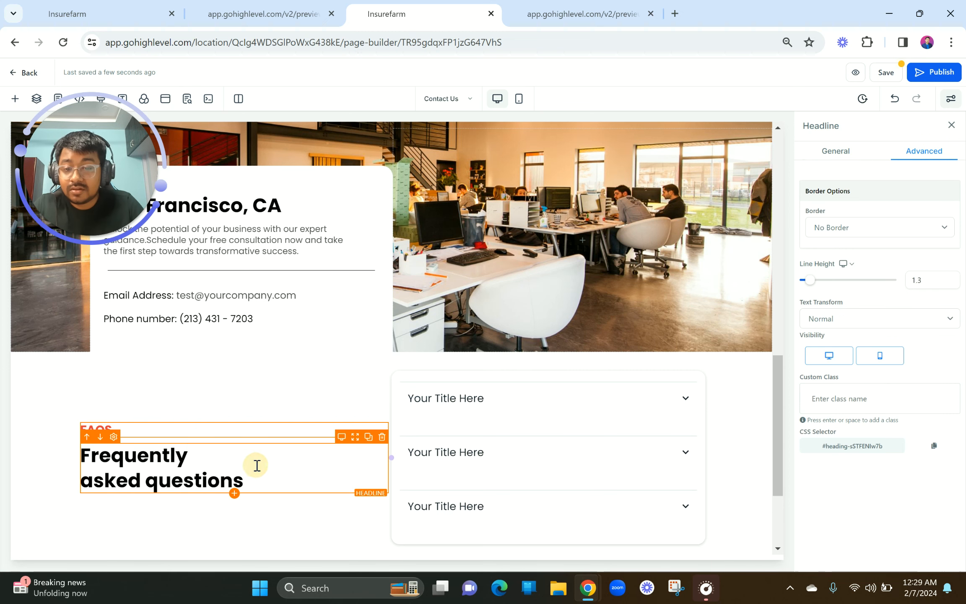
click(921, 153)
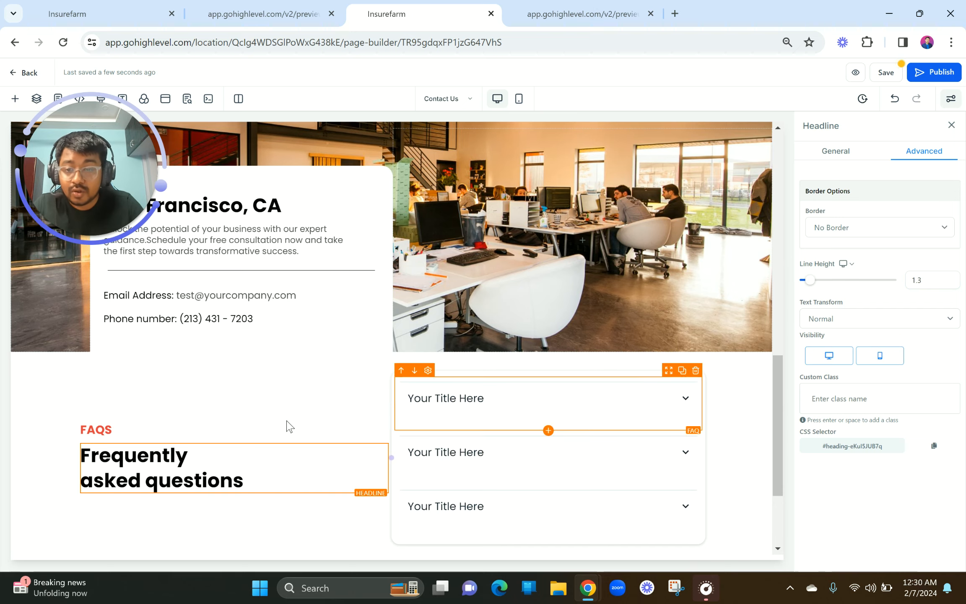
Step: Copy the Lorem ipsum paragraph from the reference preview, and place a duplicate of the San Francisco card's paragraph below the FAQ headline
click(288, 9)
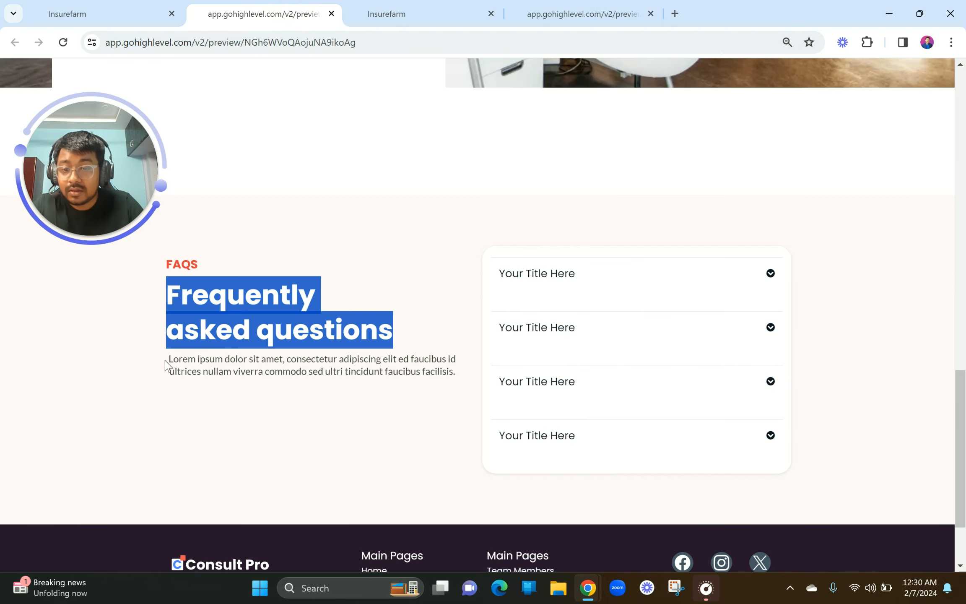
drag(168, 361, 457, 377)
key(ctrl+c)
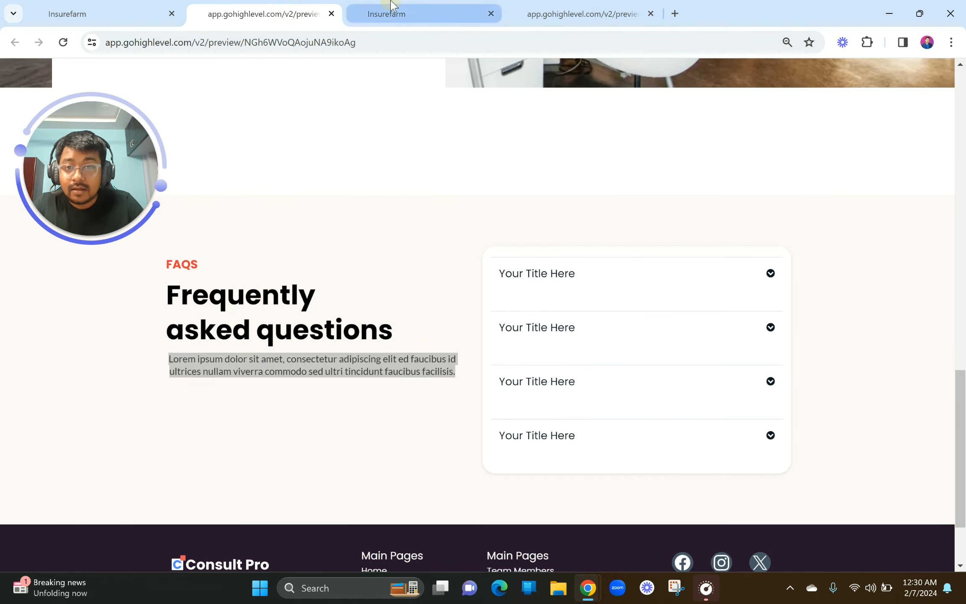
click(392, 6)
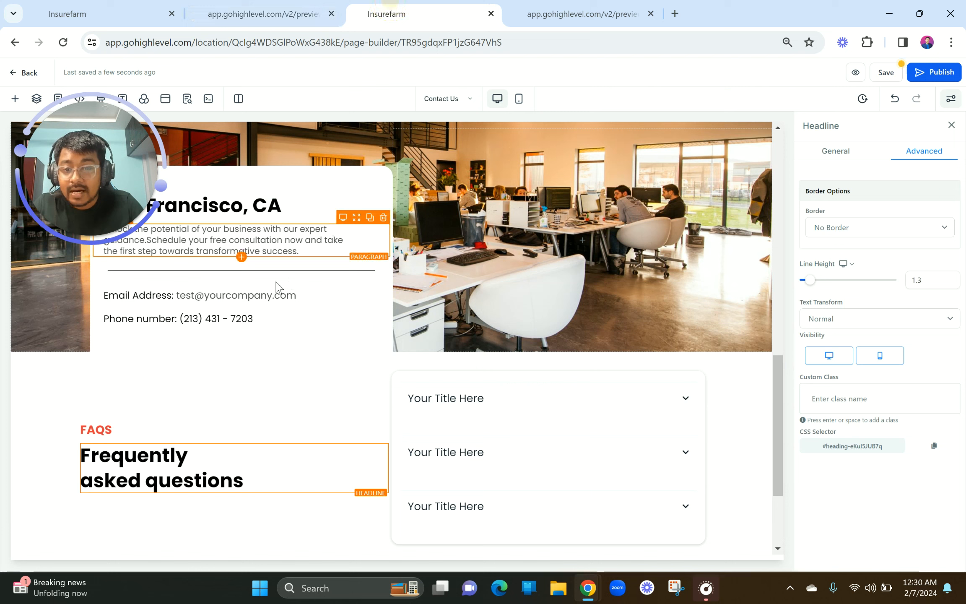
click(370, 217)
drag(359, 264, 269, 487)
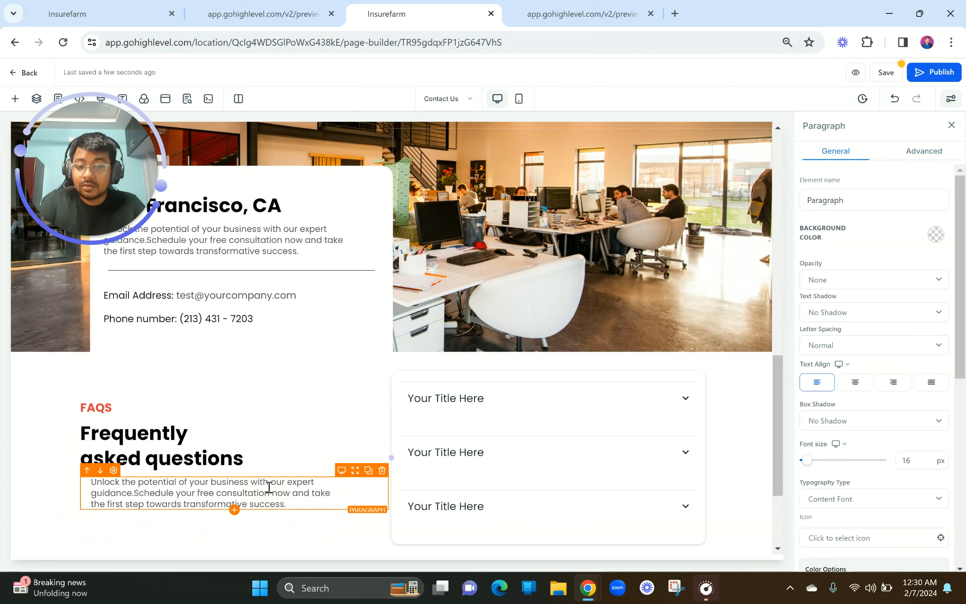
Step: Replace the duplicated paragraph below the FAQ headline with the copied Lorem ipsum text, removing its extra line breaks
key(ctrl+a)
click(223, 492)
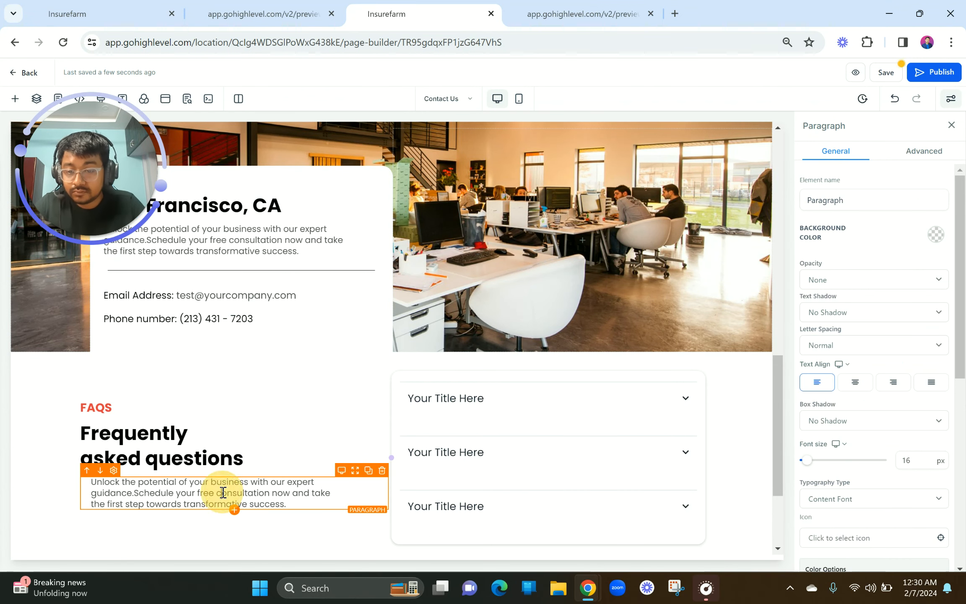
key(ctrl+a)
key(ctrl+v)
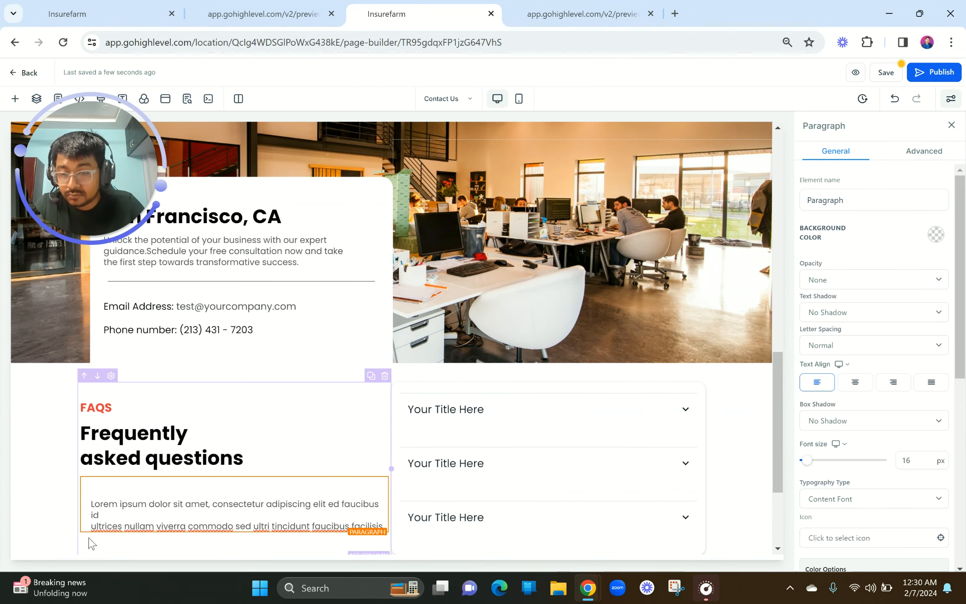
key(BackSpace)
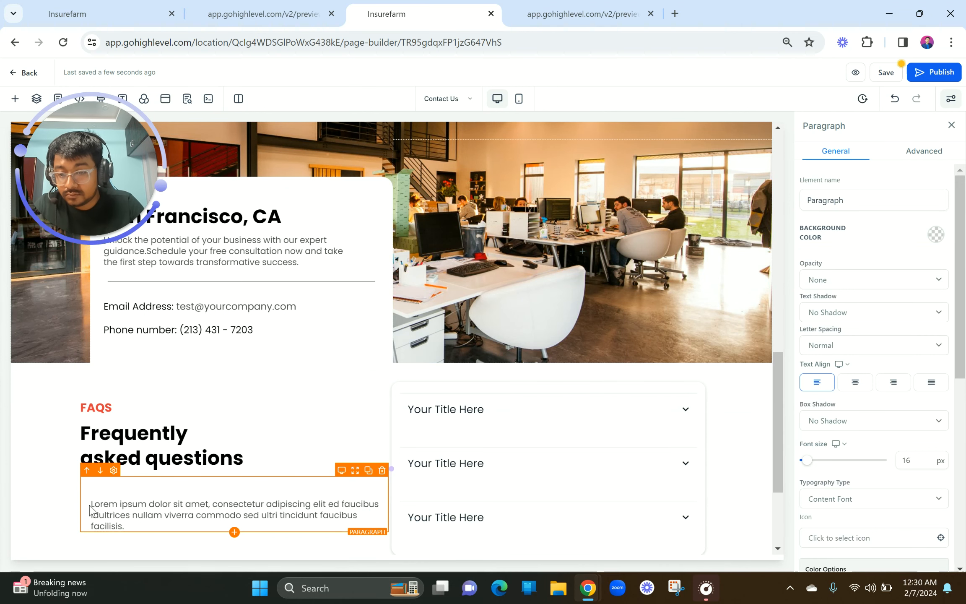
click(91, 504)
key(BackSpace)
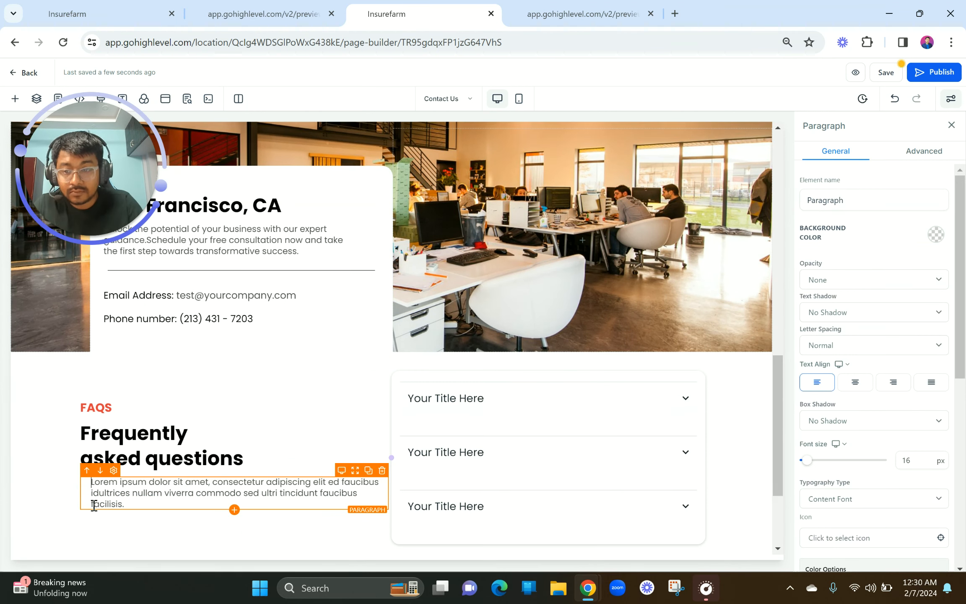
Step: Remove the left padding of the Lorem ipsum paragraph below the FAQ headline
scroll(881, 445, down, 8)
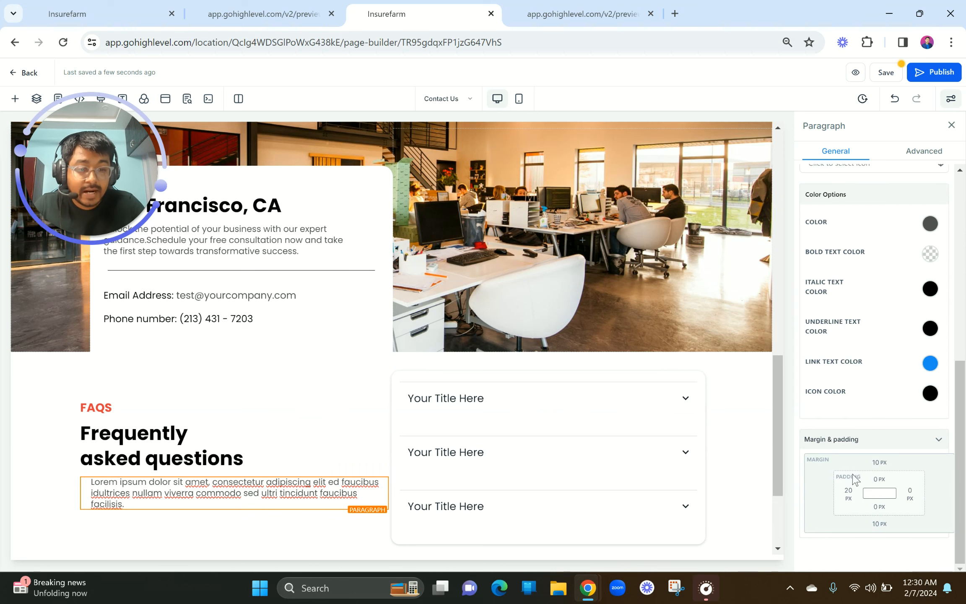
click(847, 499)
drag(805, 404, 733, 394)
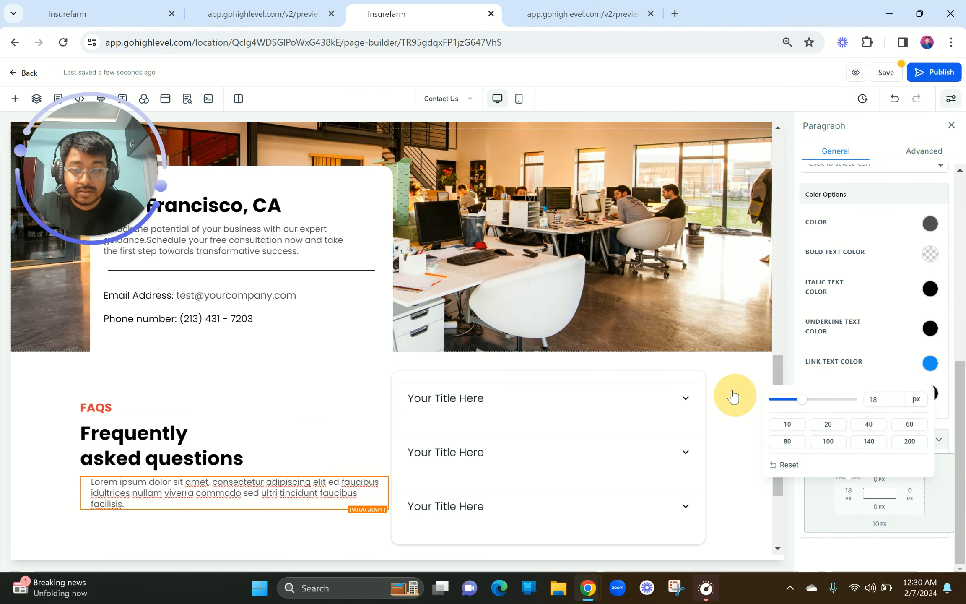
Step: Set the left margin of the FAQ section's second column to 20 px
click(516, 376)
click(818, 181)
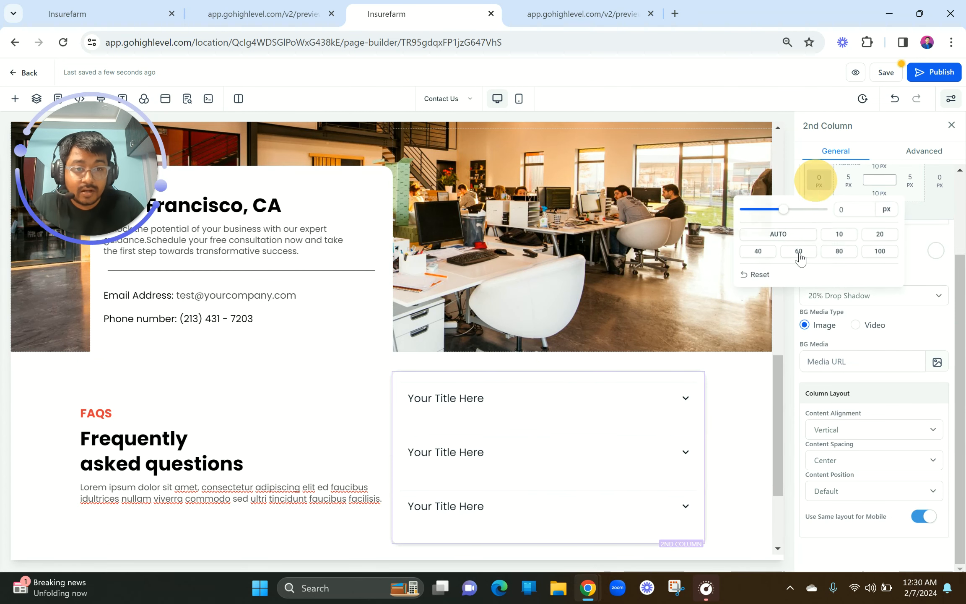
click(880, 235)
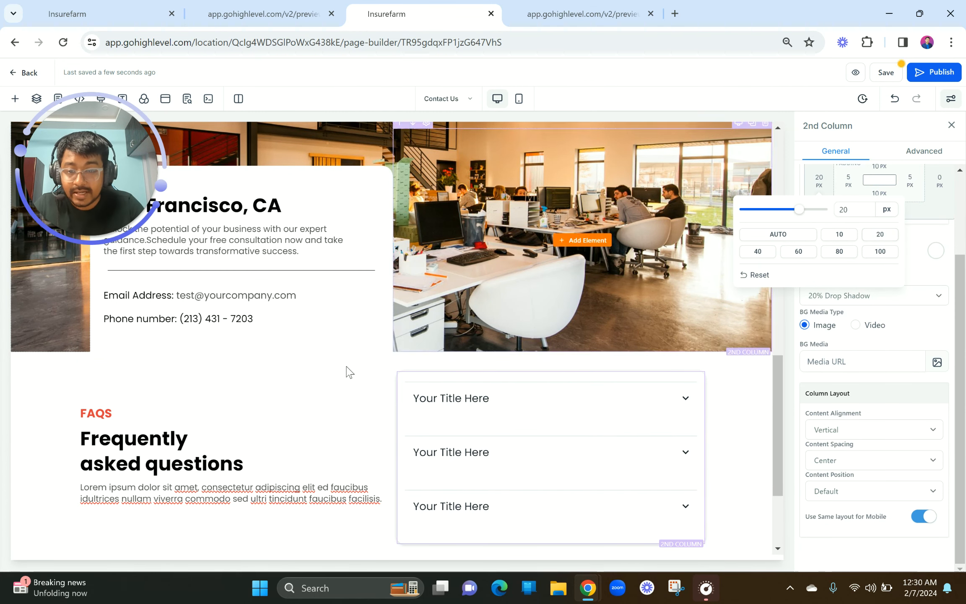
Step: Give the FAQ section the very pale peach background color from the preset swatches
click(328, 359)
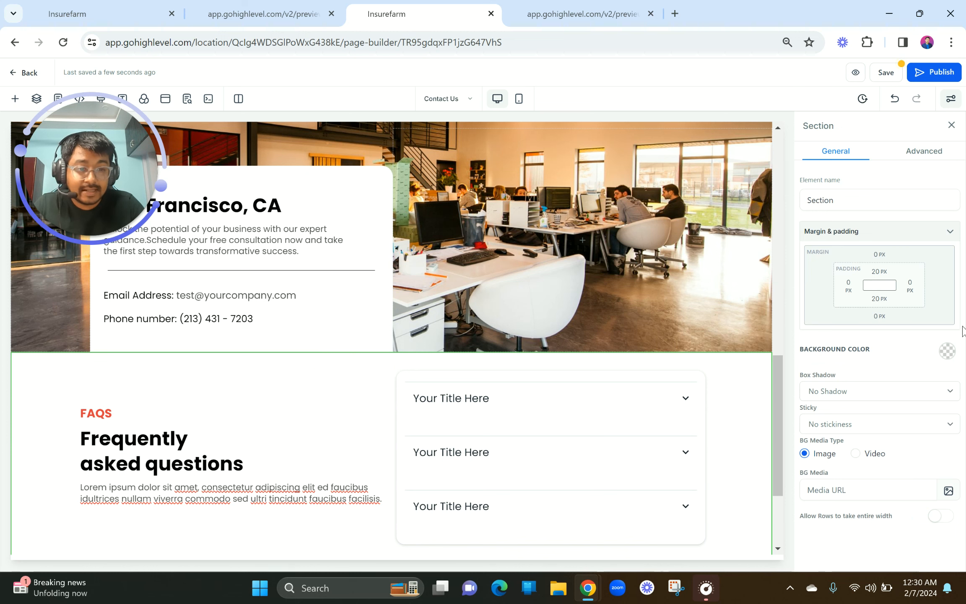
click(948, 351)
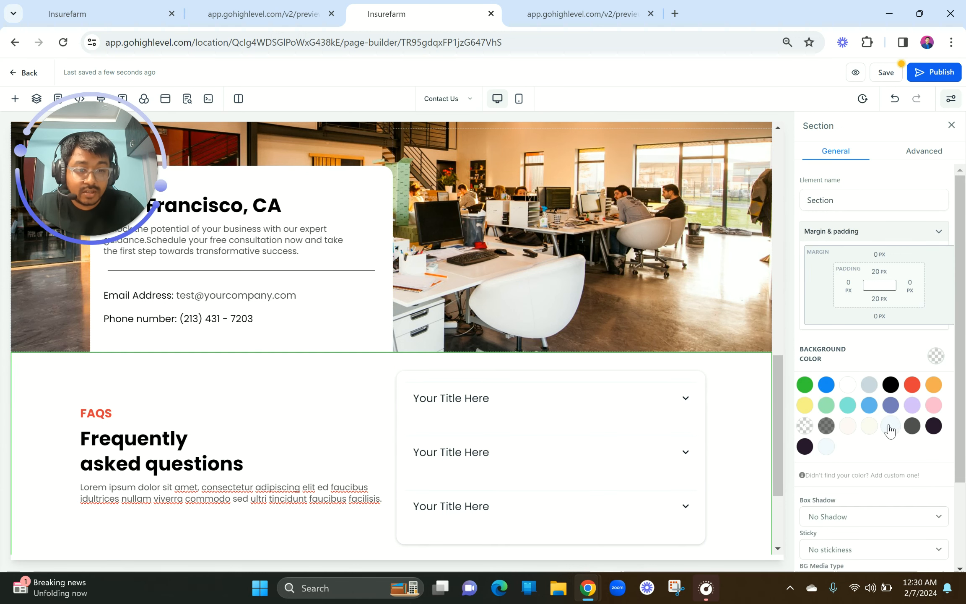
click(851, 426)
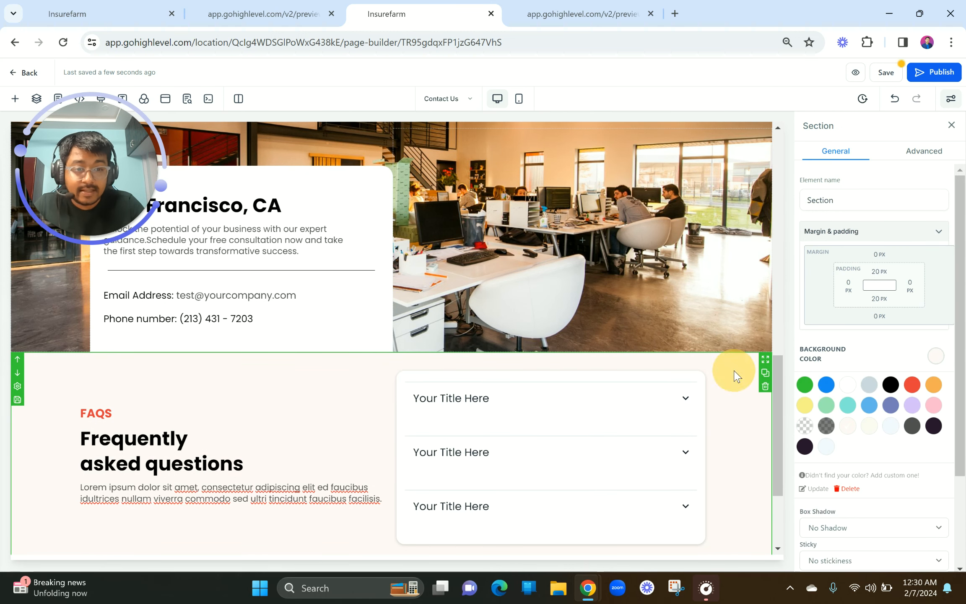
click(875, 255)
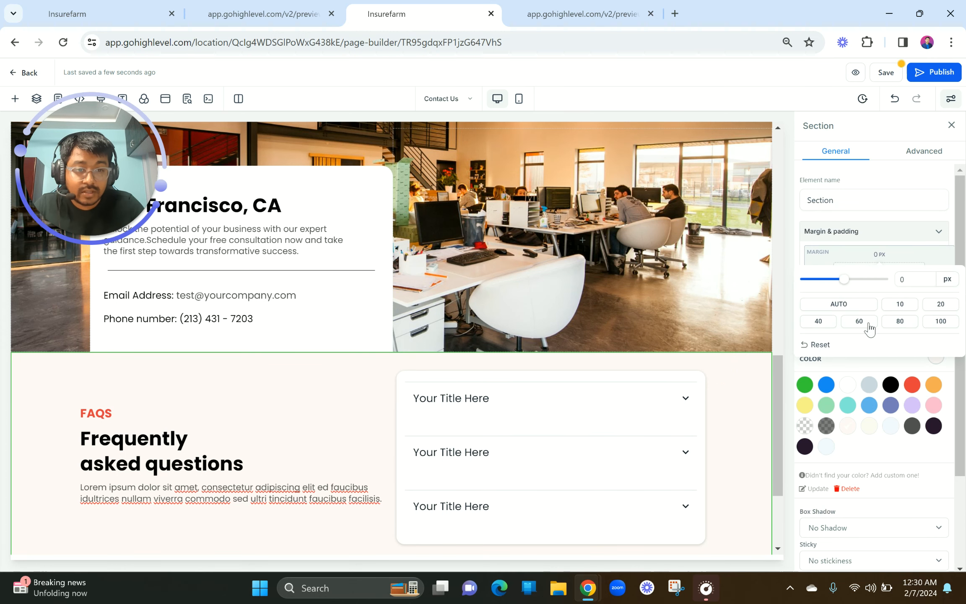
click(824, 322)
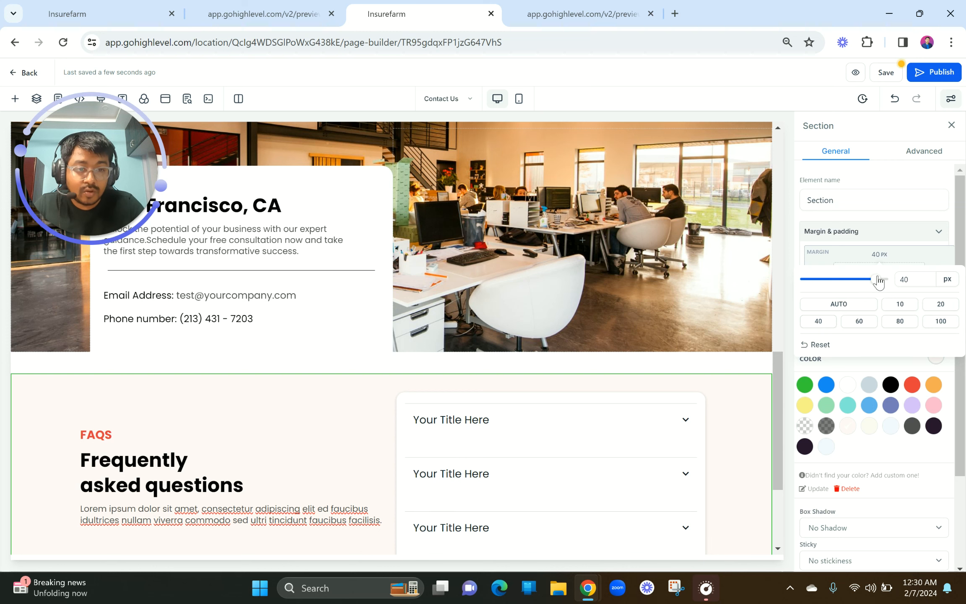
drag(877, 279, 813, 277)
drag(915, 280, 890, 279)
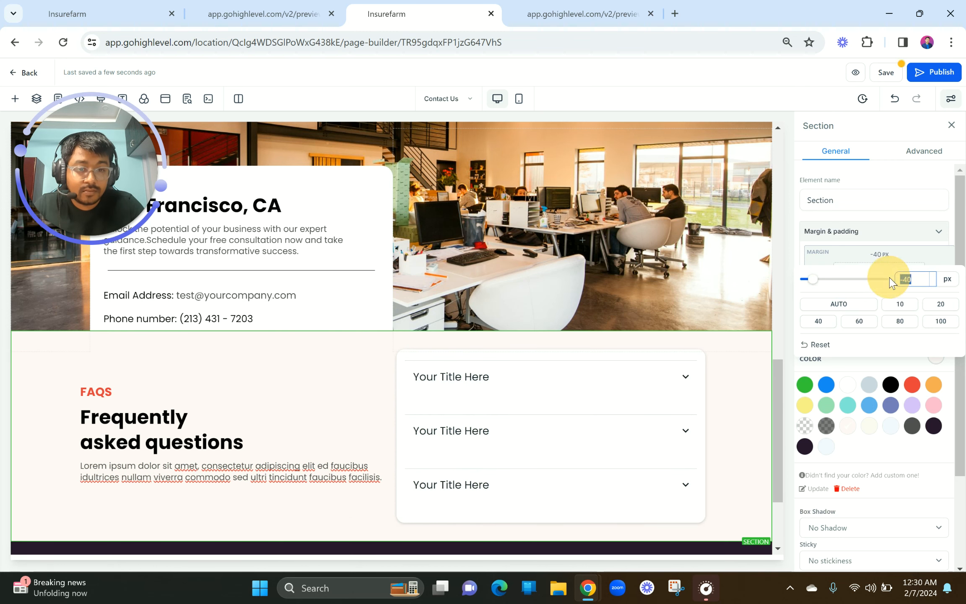
click(909, 247)
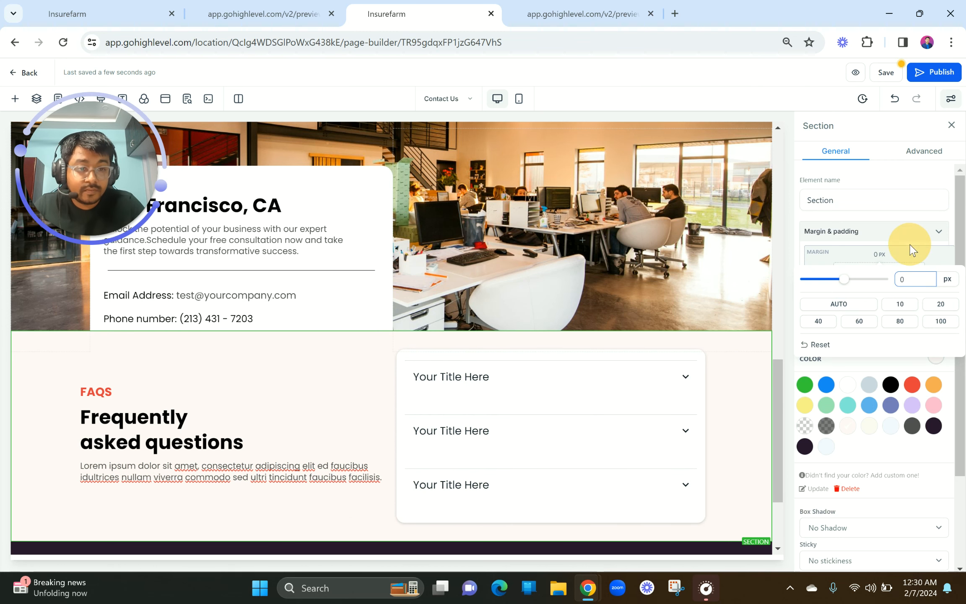
Step: Set the top padding of the FAQ section to 80 px
click(879, 271)
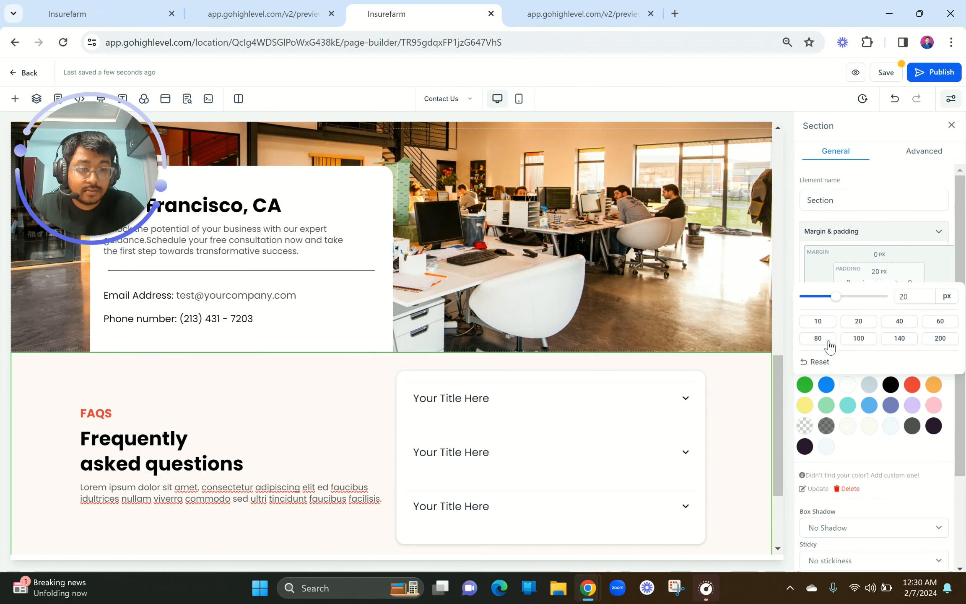
click(826, 340)
scroll(505, 409, down, 3)
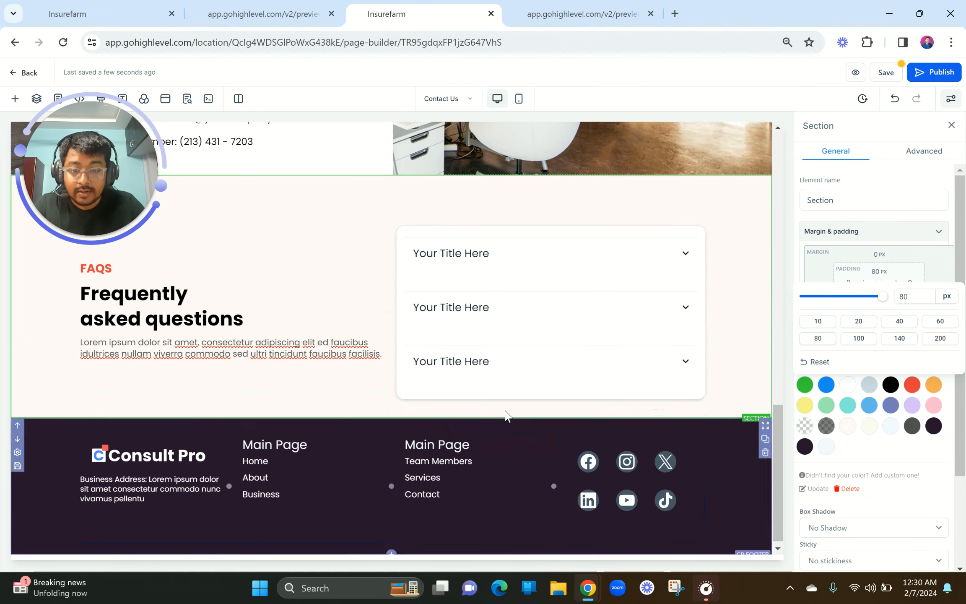
Step: Set the bottom padding of the FAQ section's two-column row to 80 px
click(496, 405)
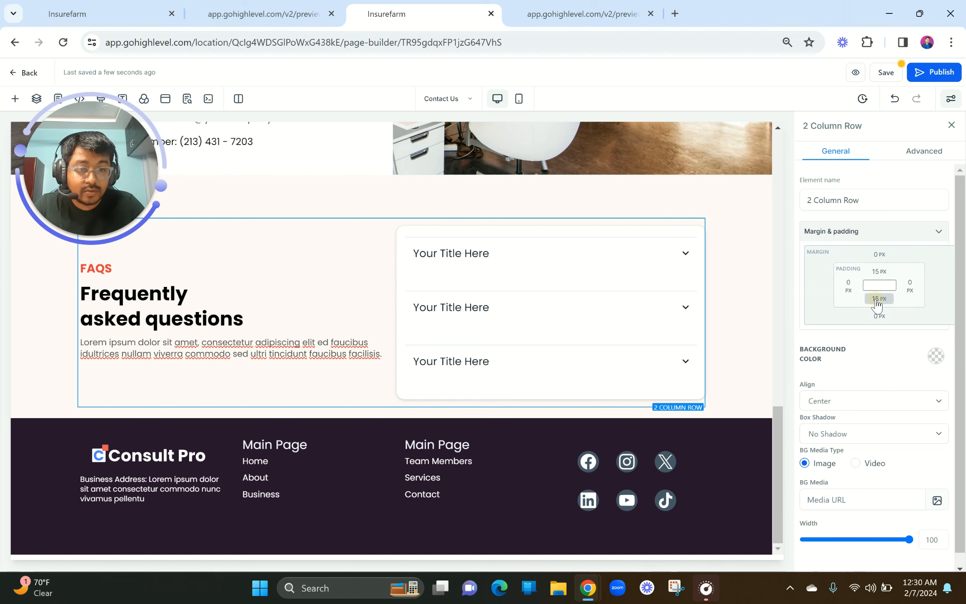
click(878, 298)
click(826, 369)
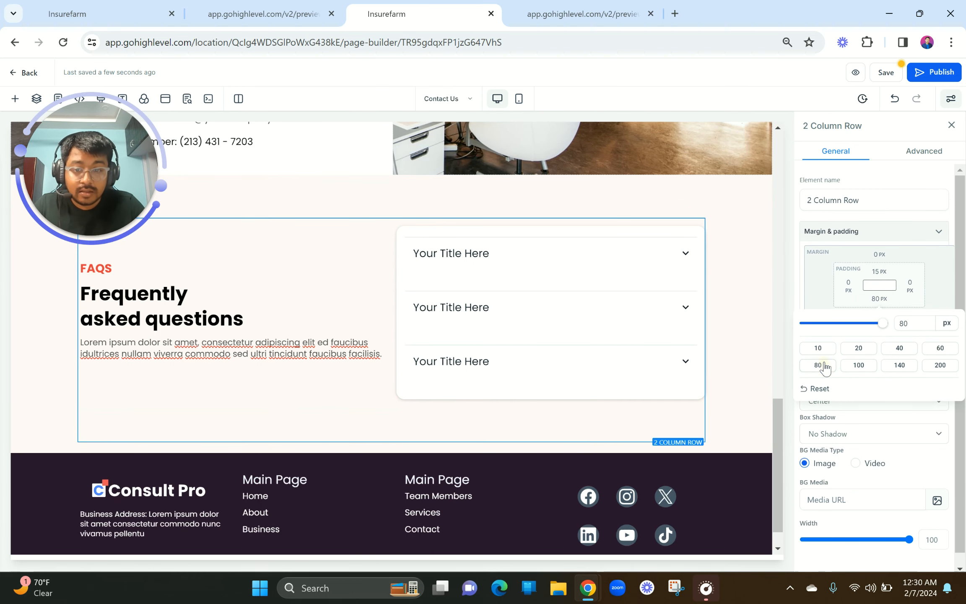
click(281, 387)
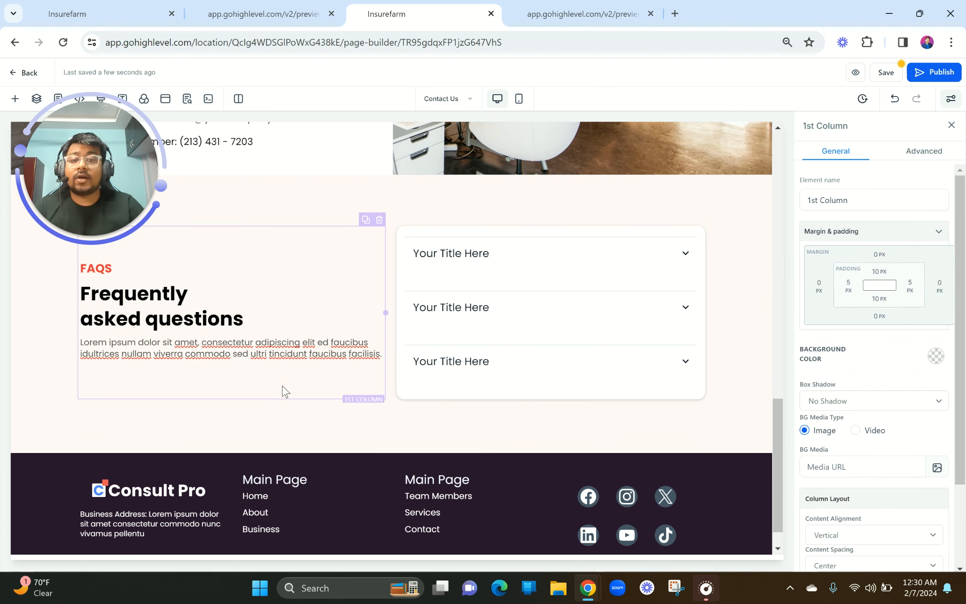
Step: Compare the finished desktop layout of the Contact Us page with the reference preview, from the FAQ section up to the header
scroll(282, 390, up, 5)
scroll(282, 390, down, 5)
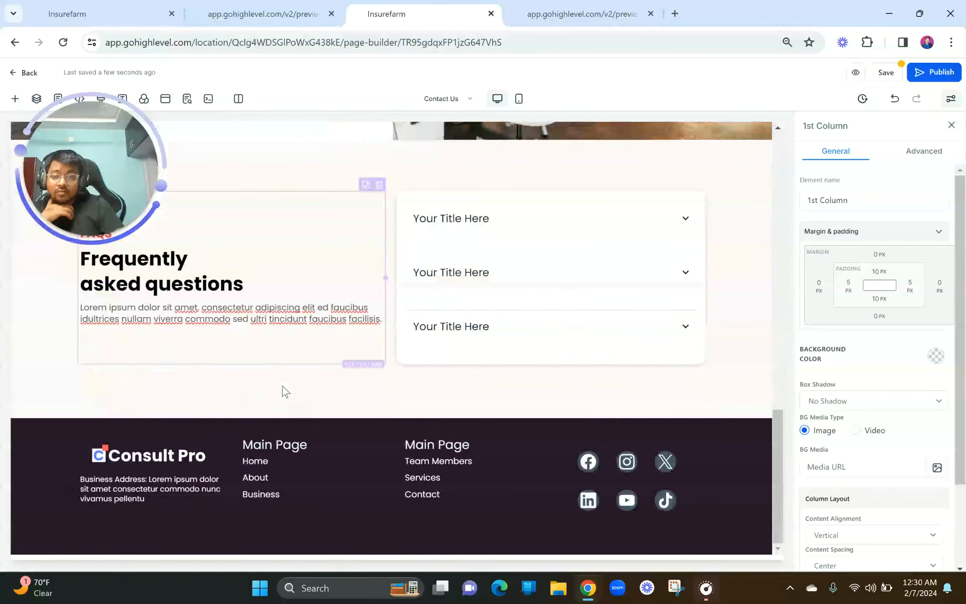
scroll(282, 390, up, 10)
scroll(285, 390, up, 3)
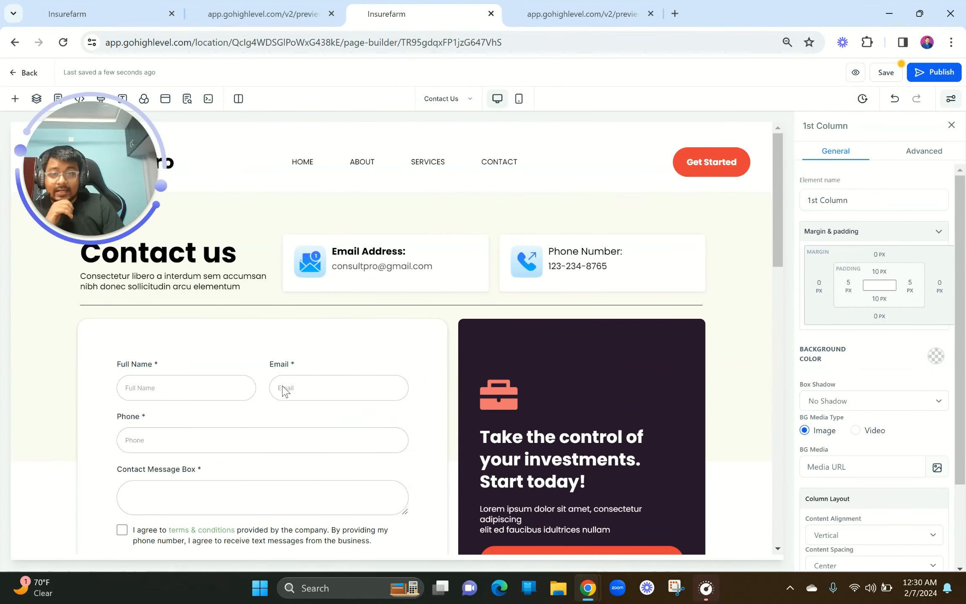
click(264, 14)
scroll(576, 359, down, 2)
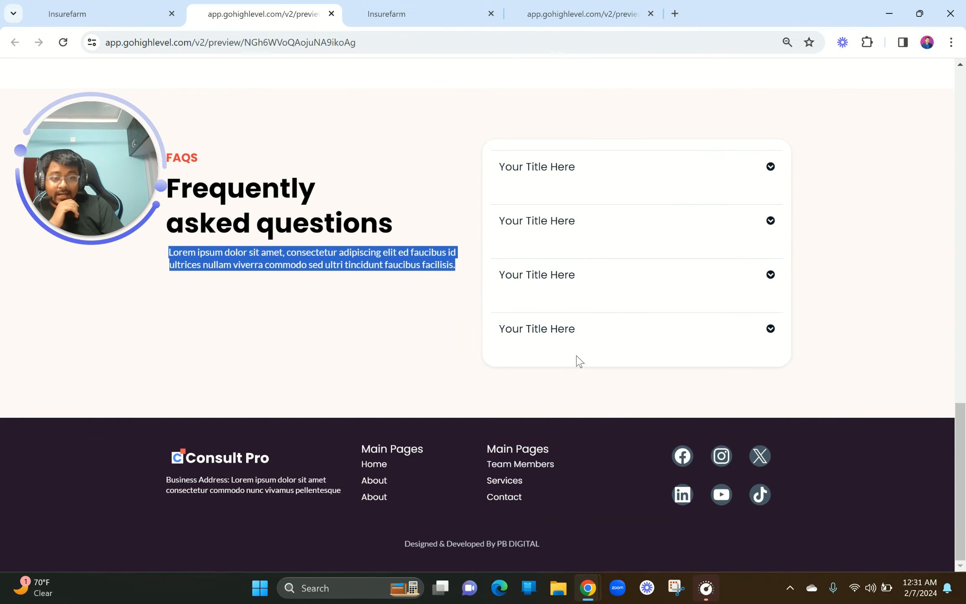
scroll(576, 356, up, 6)
scroll(577, 356, up, 10)
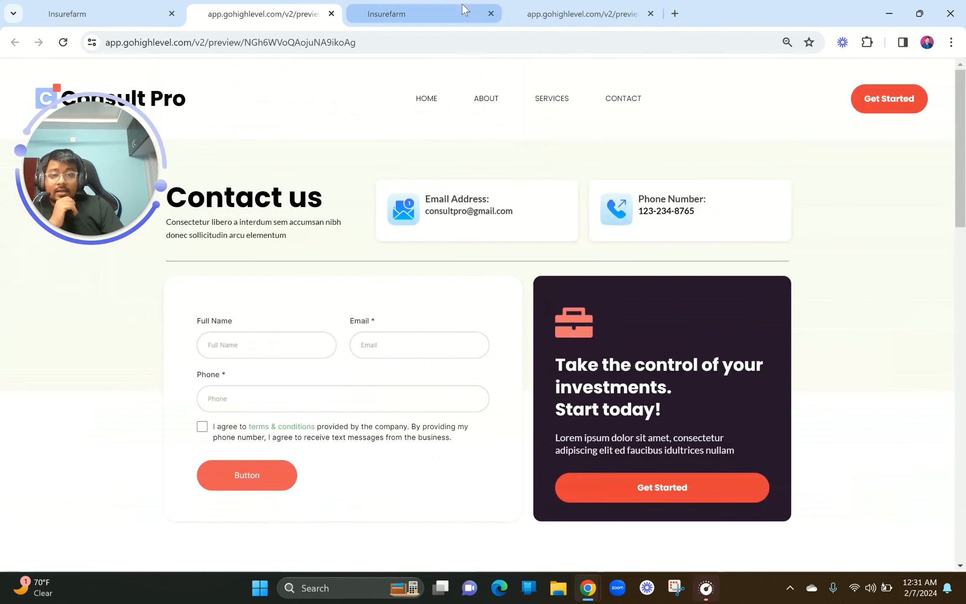
click(402, 13)
scroll(492, 263, down, 8)
scroll(492, 263, down, 4)
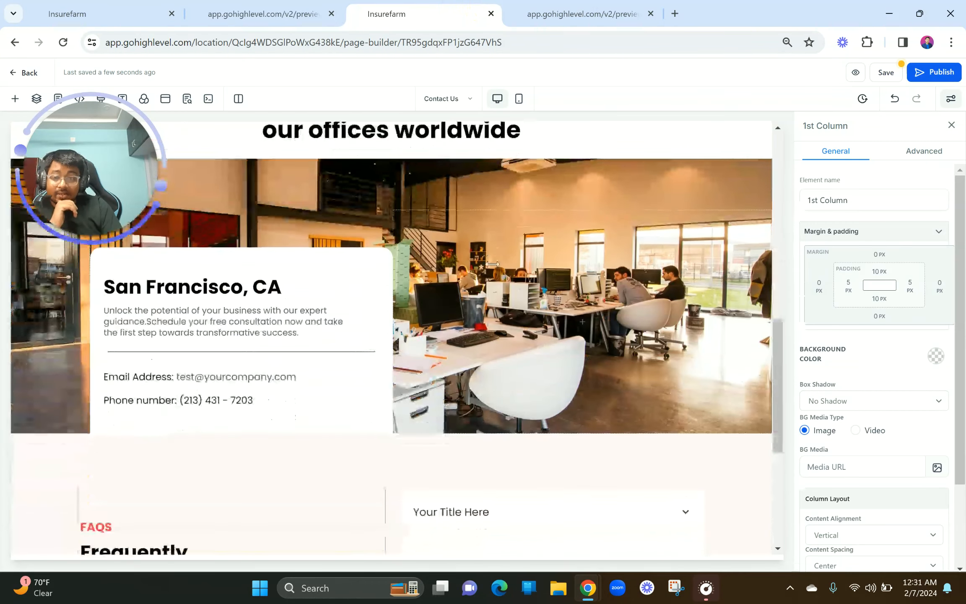
scroll(491, 263, down, 4)
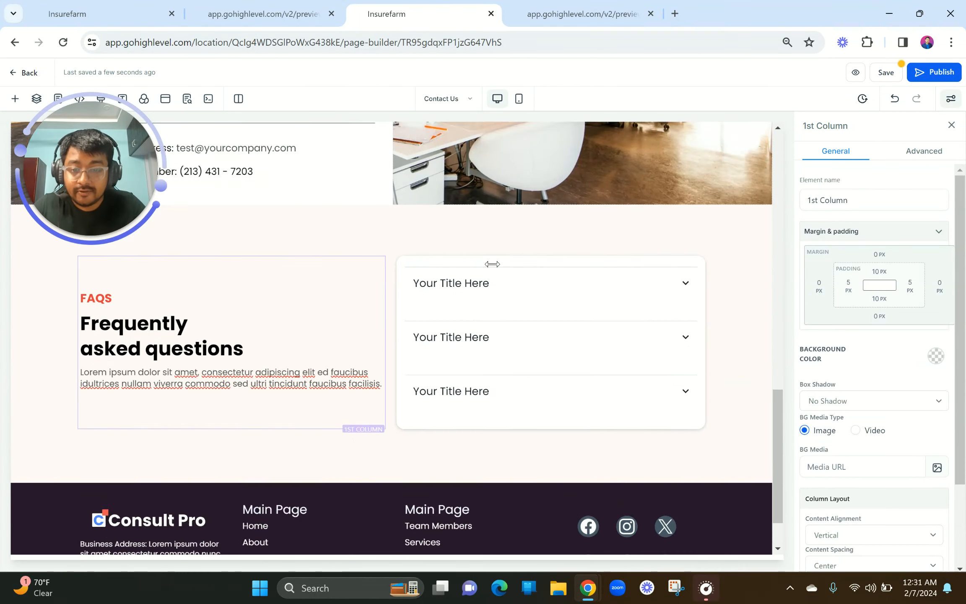
scroll(492, 264, up, 15)
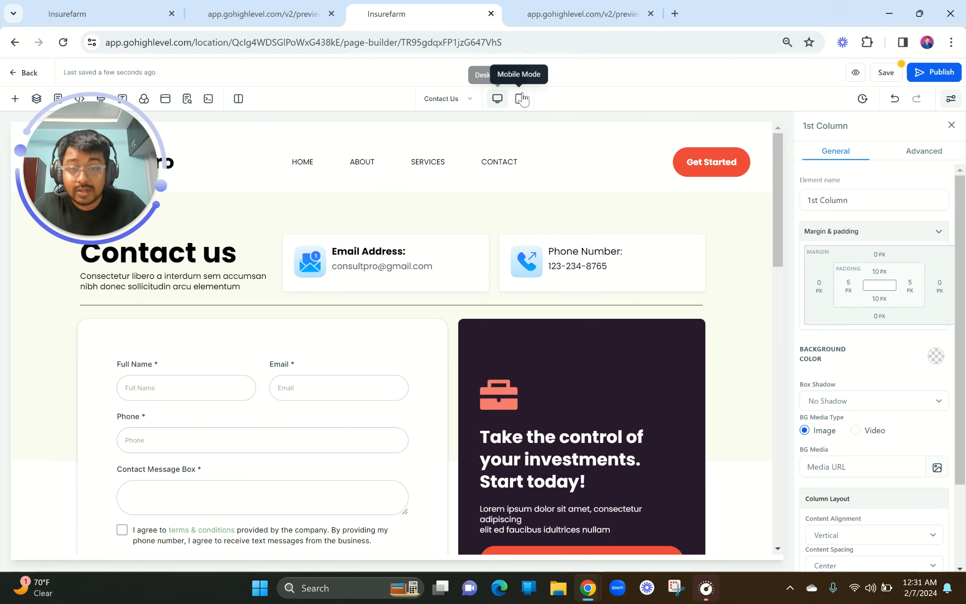
Step: Switch to the mobile layout and review the Contact Us page from the header down to the offices section
click(520, 100)
drag(105, 174, 97, 376)
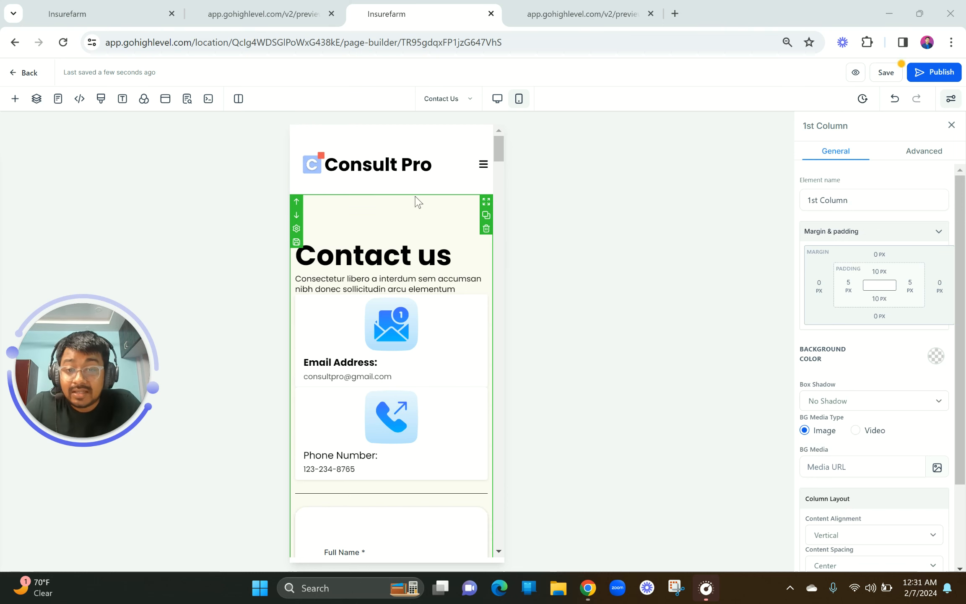
click(392, 209)
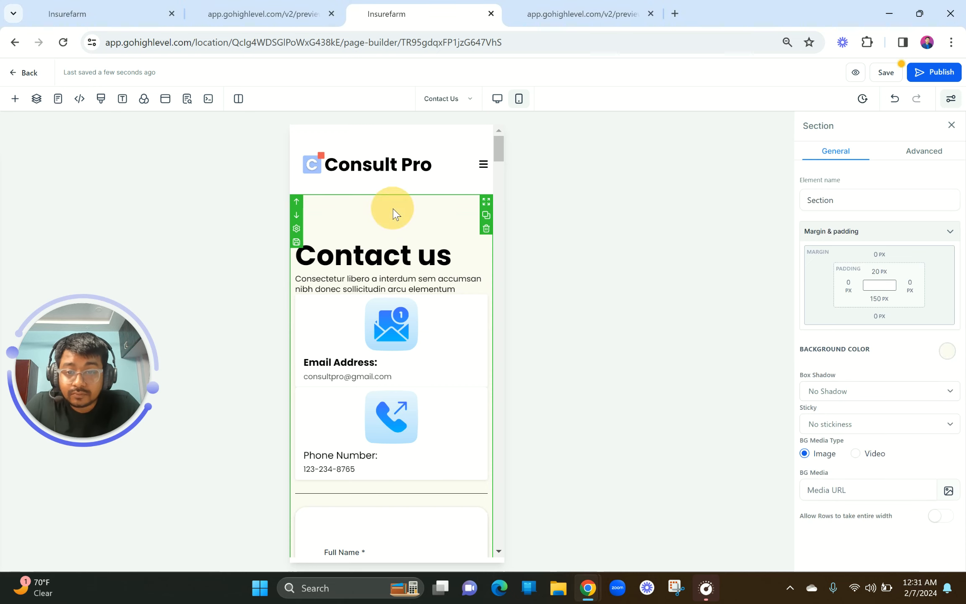
scroll(464, 357, down, 9)
scroll(464, 357, up, 3)
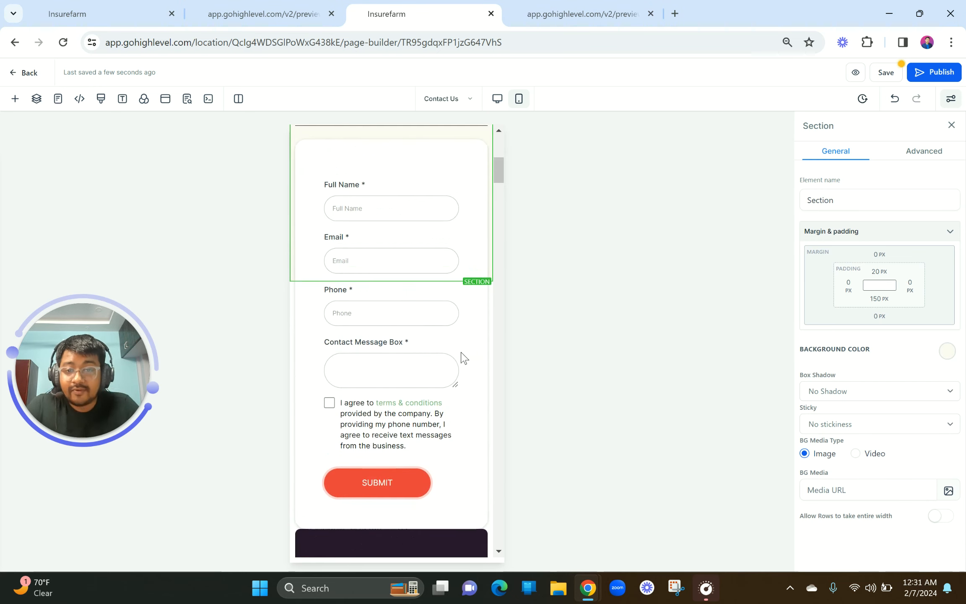
scroll(327, 314, down, 5)
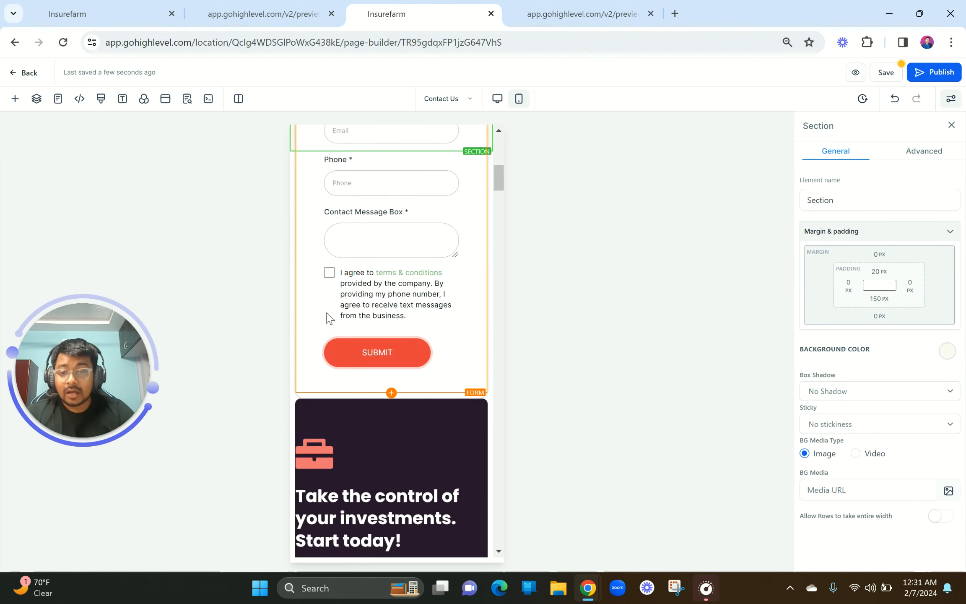
scroll(327, 312, down, 3)
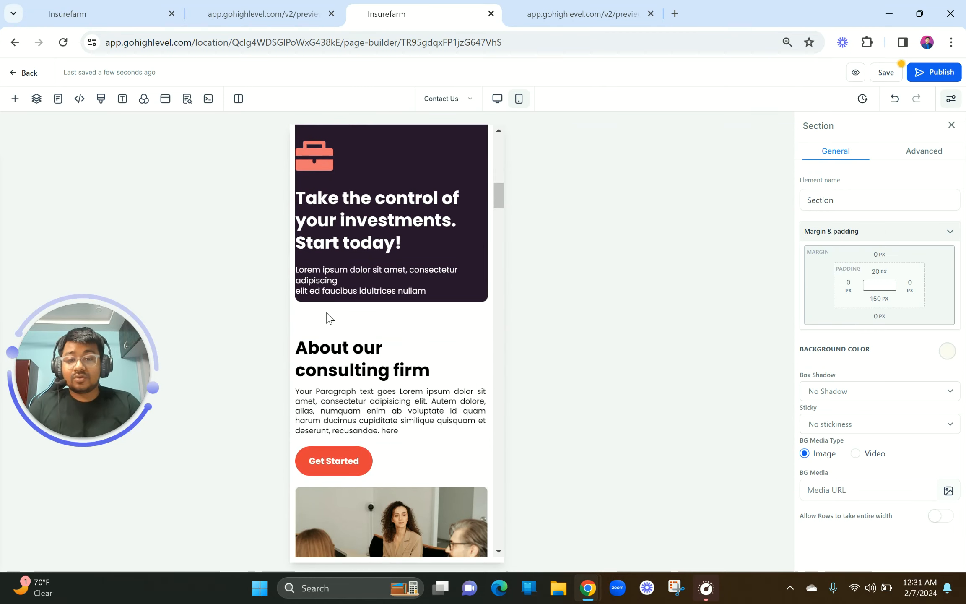
scroll(326, 311, down, 5)
scroll(326, 311, down, 15)
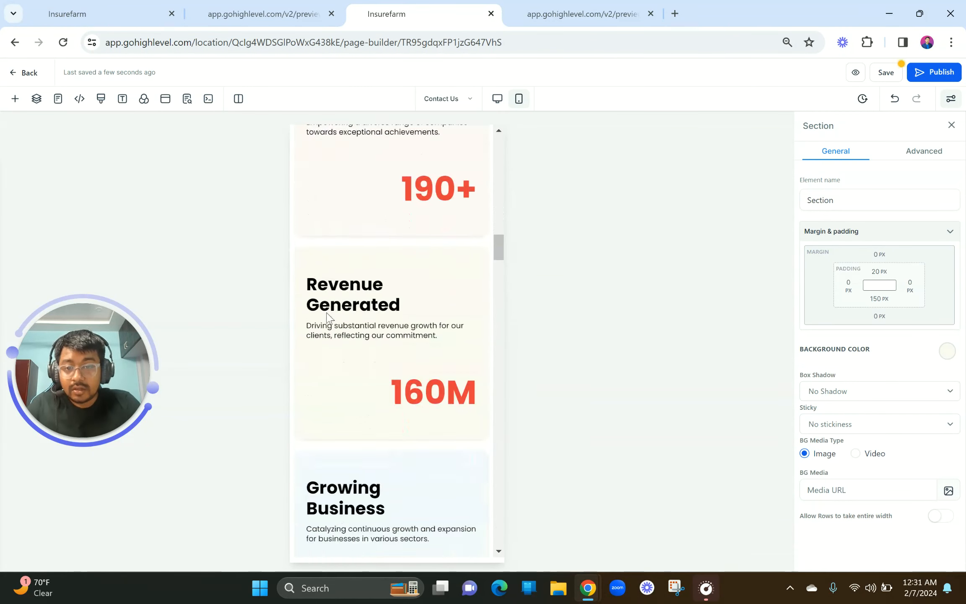
scroll(330, 319, down, 15)
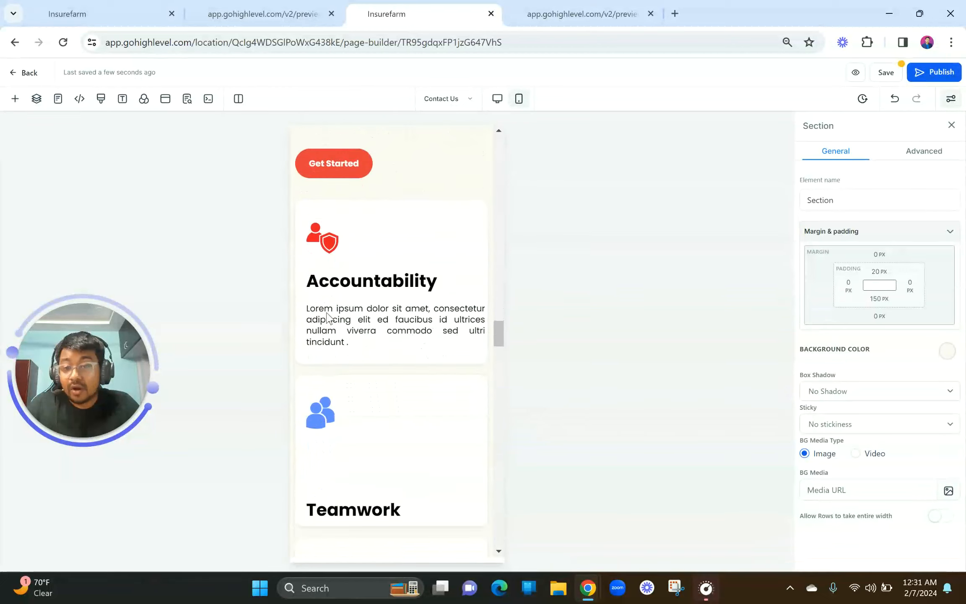
scroll(331, 319, down, 15)
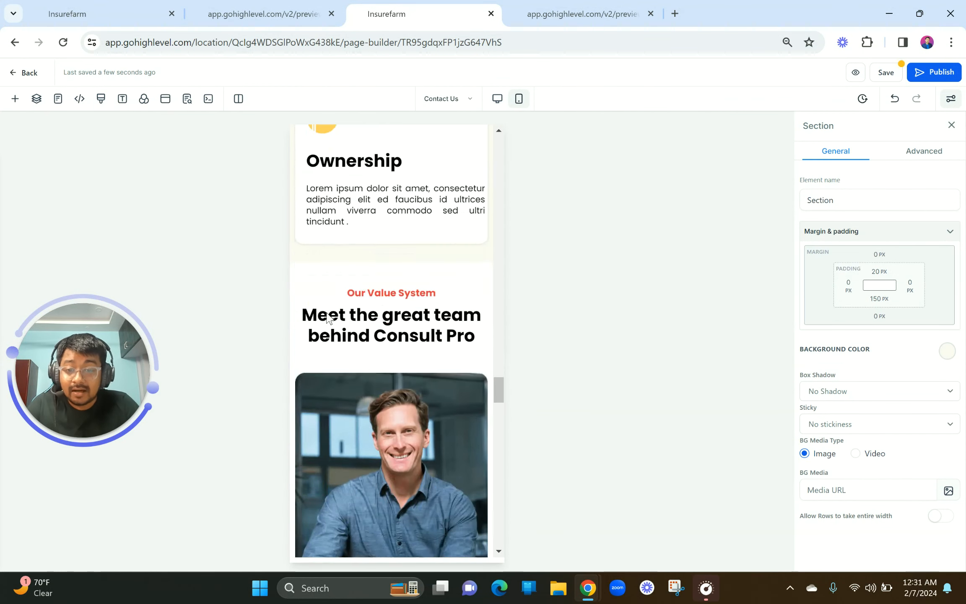
scroll(327, 316, down, 15)
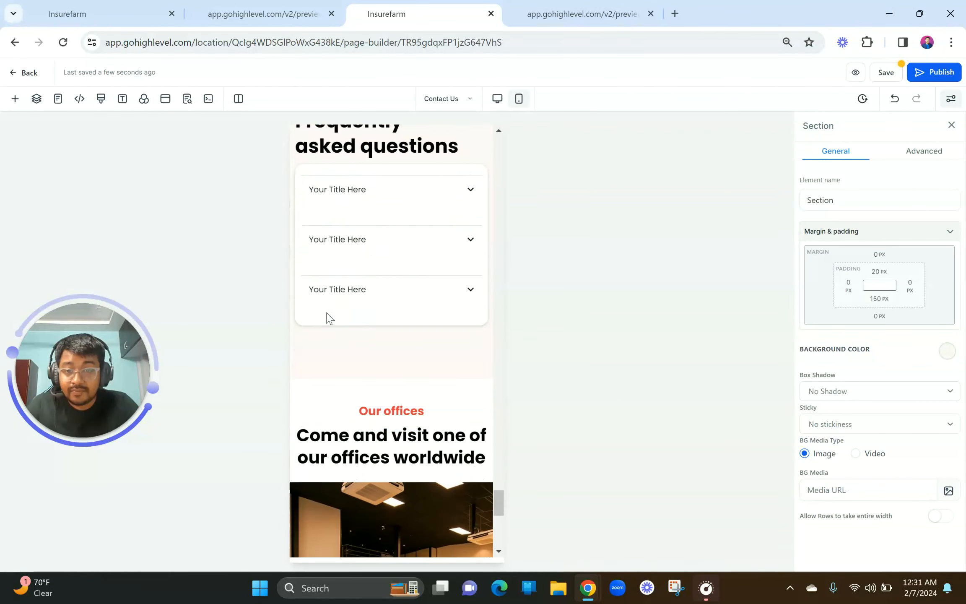
Step: Delete the leftover "Meet the great team behind Consult Pro" section from the mobile layout
scroll(328, 317, up, 10)
scroll(328, 317, up, 15)
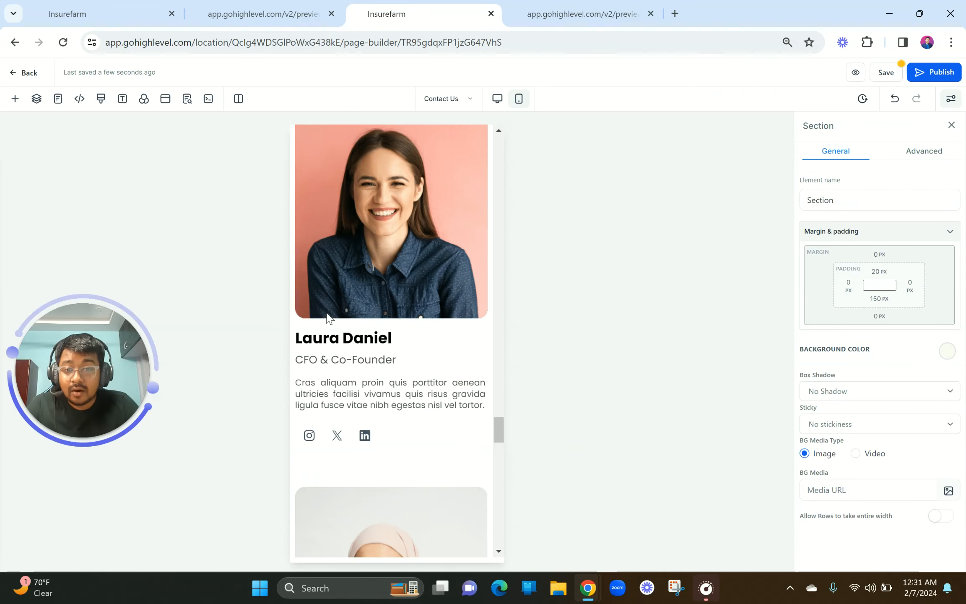
scroll(328, 318, up, 2)
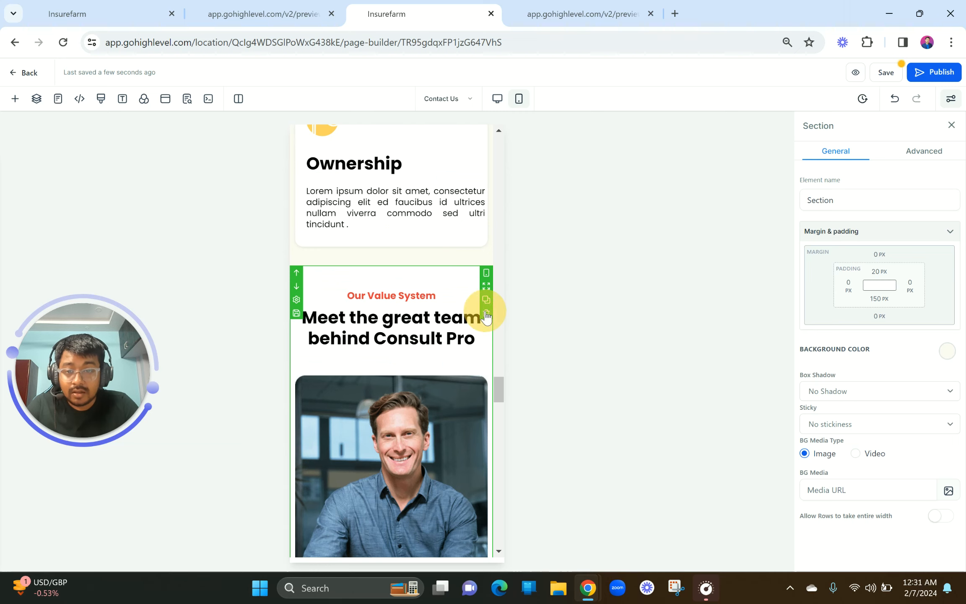
click(486, 313)
Step: Delete the leftover "The values that drive everything we do" section from the mobile layout
scroll(417, 332, up, 10)
scroll(418, 332, up, 10)
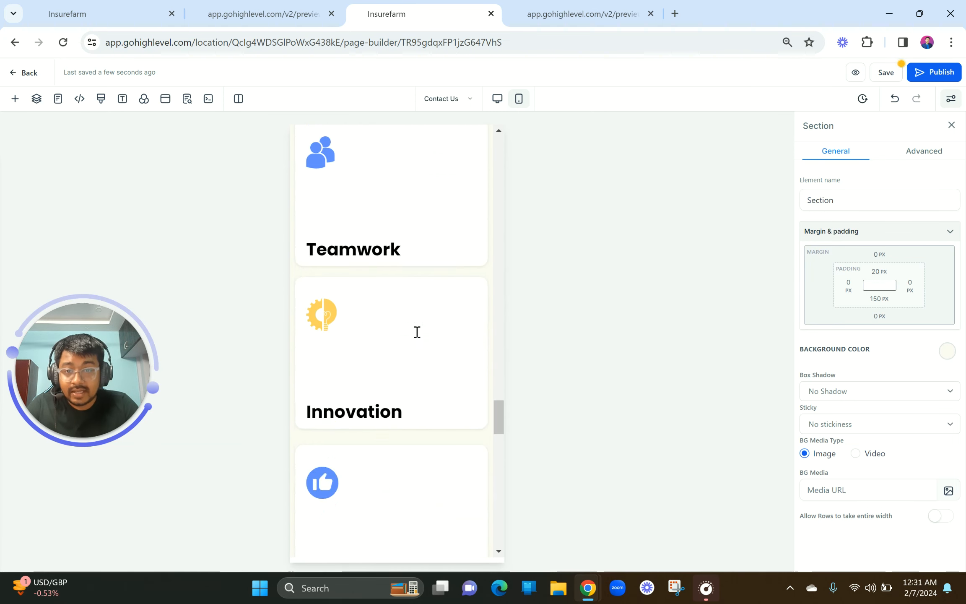
scroll(463, 336, up, 2)
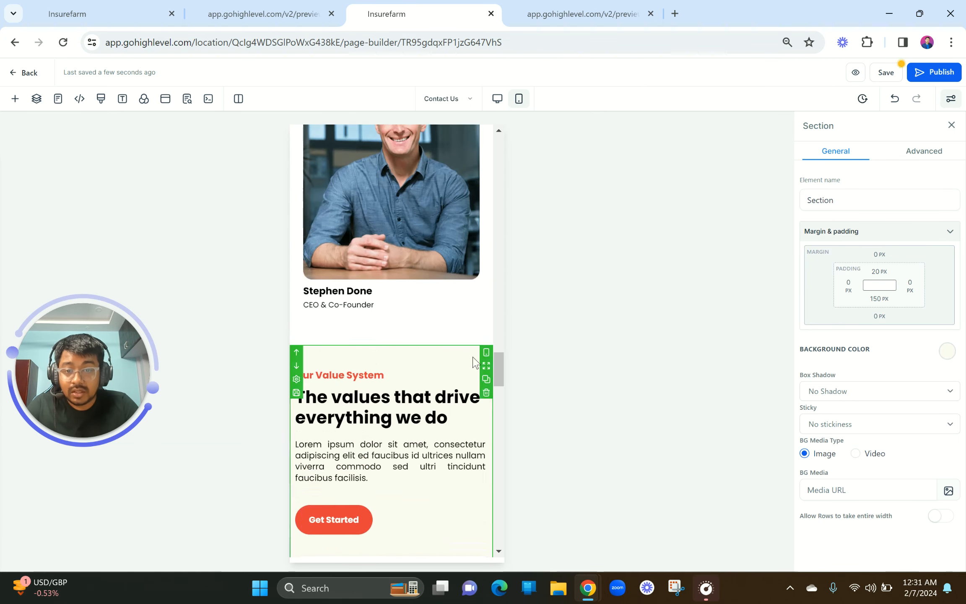
click(486, 394)
Step: Delete the Companies Supported statistics section and the "Our company story" section from the mobile layout
scroll(424, 312, up, 10)
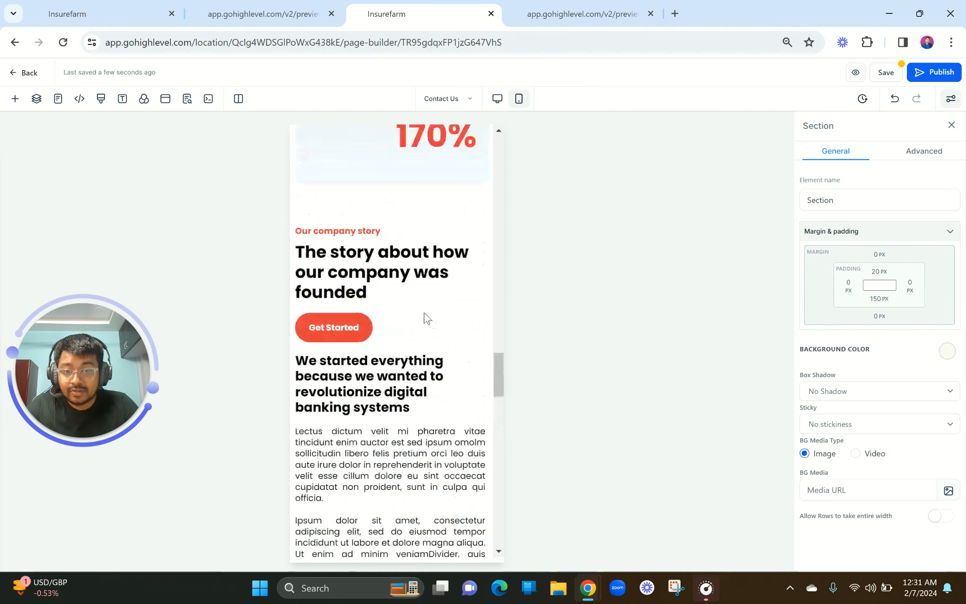
scroll(424, 316, up, 10)
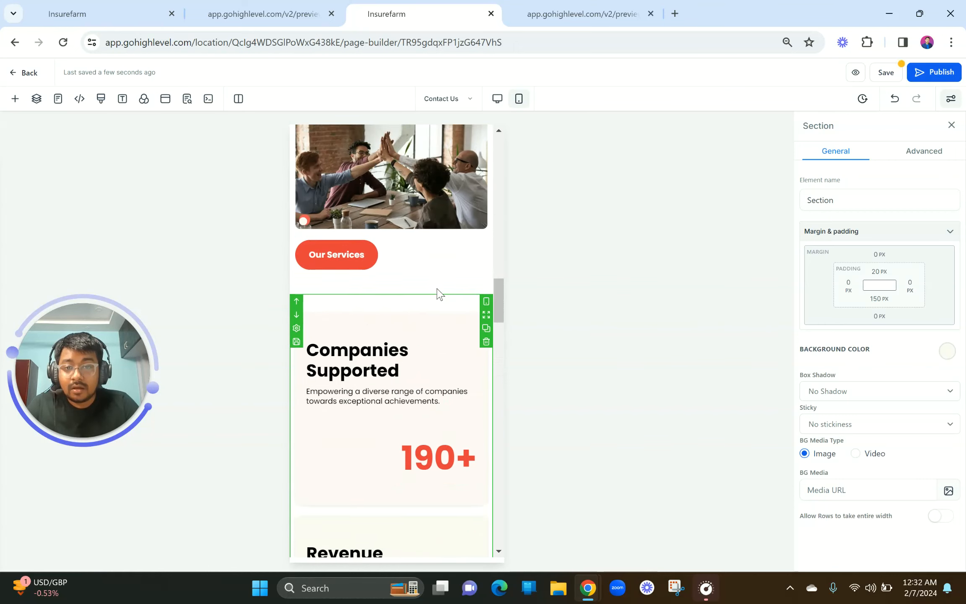
scroll(436, 293, up, 2)
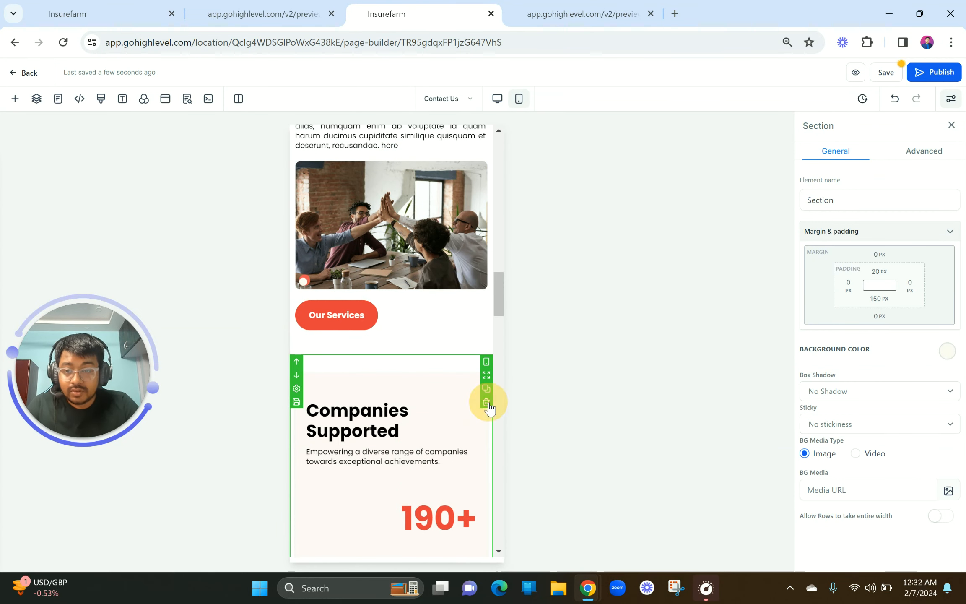
click(487, 402)
click(447, 358)
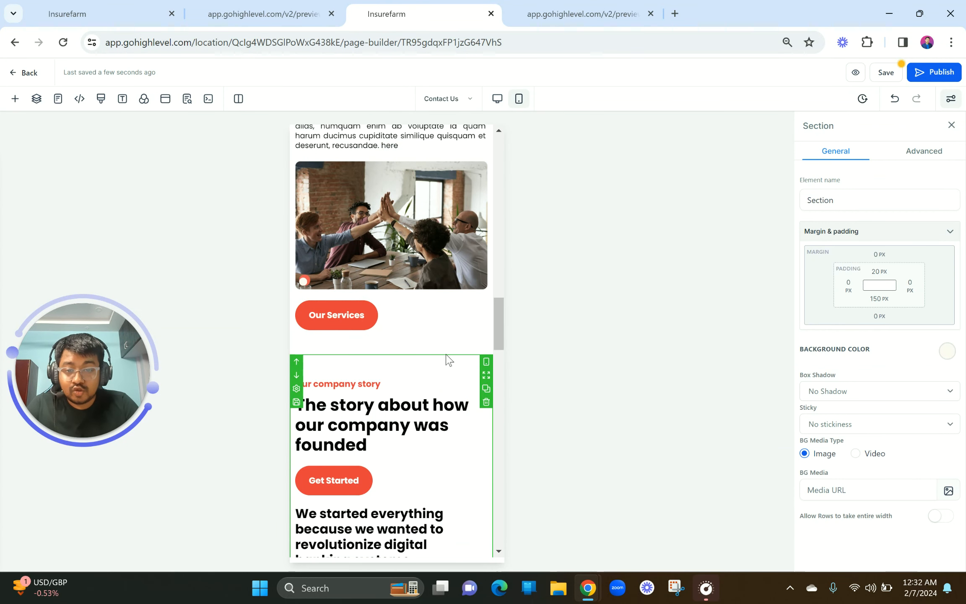
click(487, 402)
Step: Delete the "About our consulting firm" section below the dark investments card in the mobile layout
scroll(444, 350, up, 10)
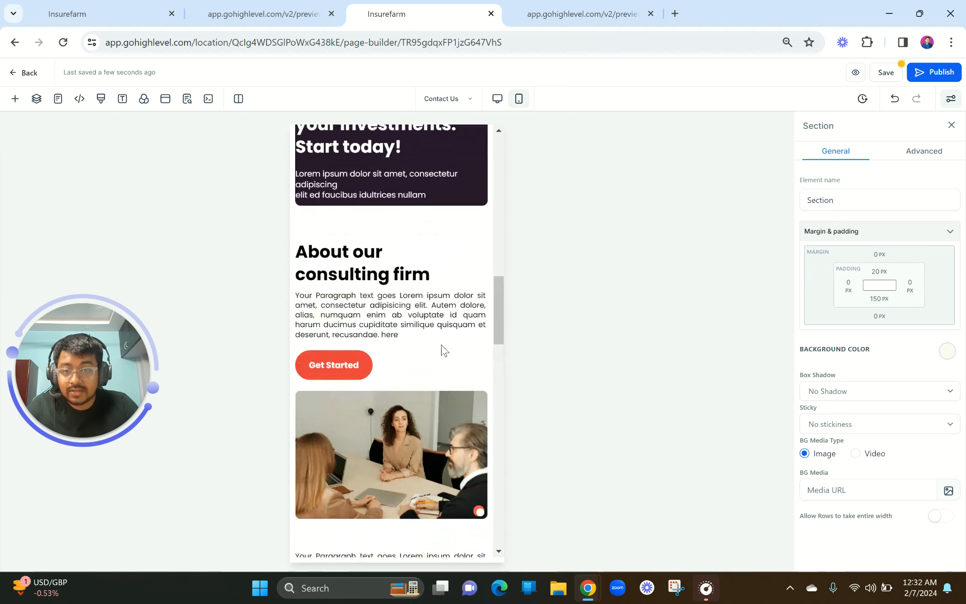
scroll(443, 350, up, 3)
mouse_move(472, 350)
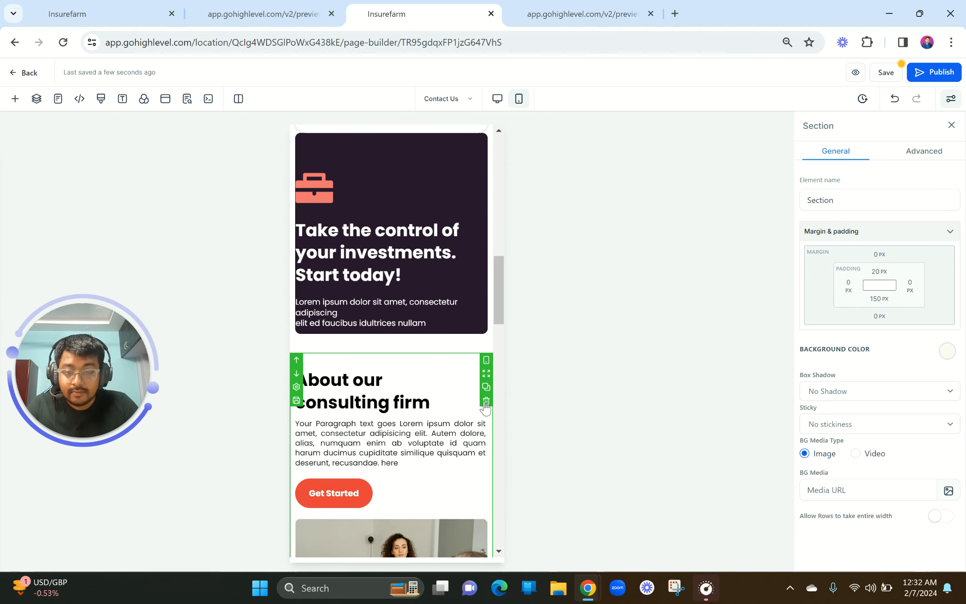
click(486, 402)
Step: Return to the desktop layout, duplicate the Contact us section, and make the upper one visible on desktop only
scroll(425, 339, up, 10)
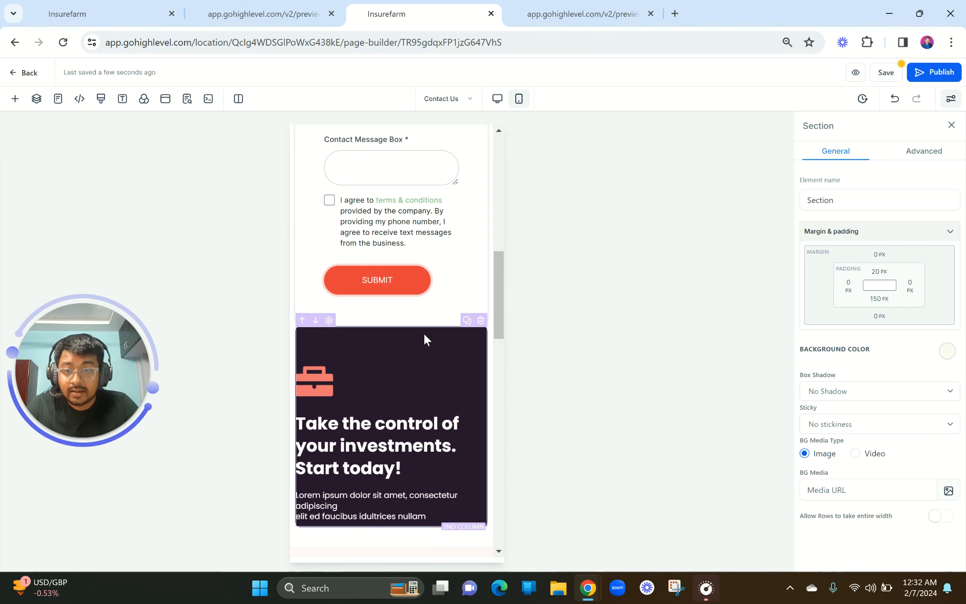
scroll(379, 279, up, 5)
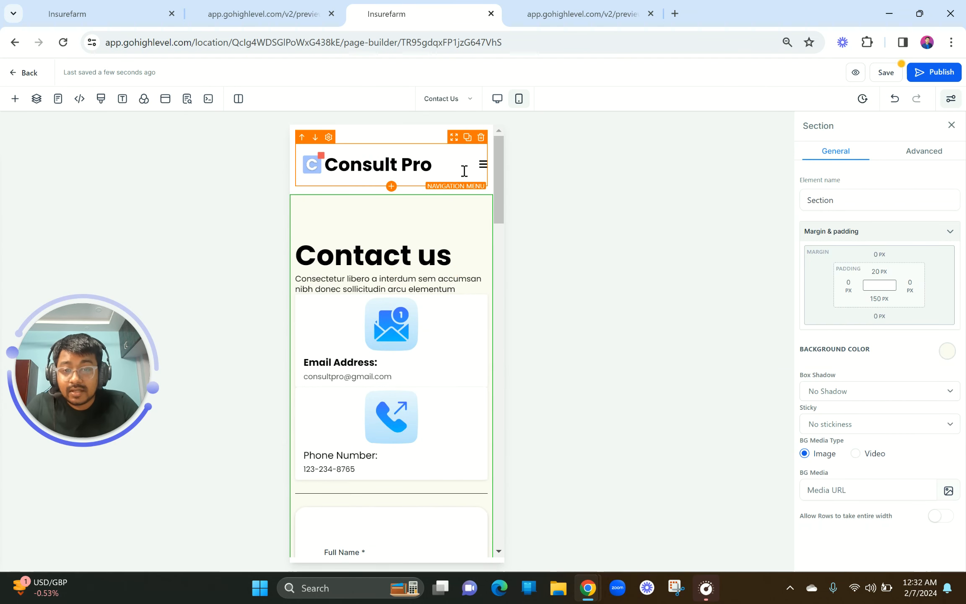
click(497, 100)
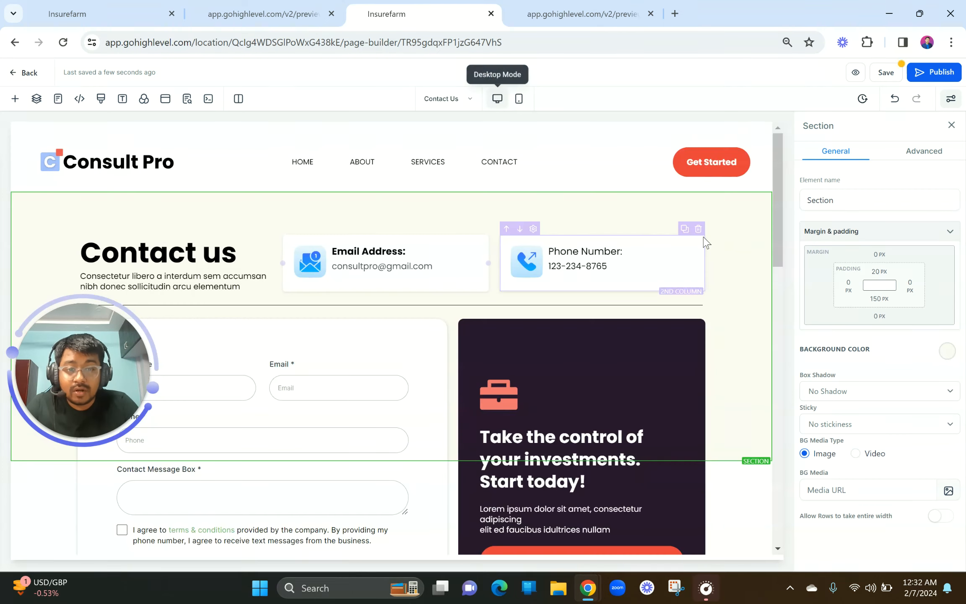
click(765, 213)
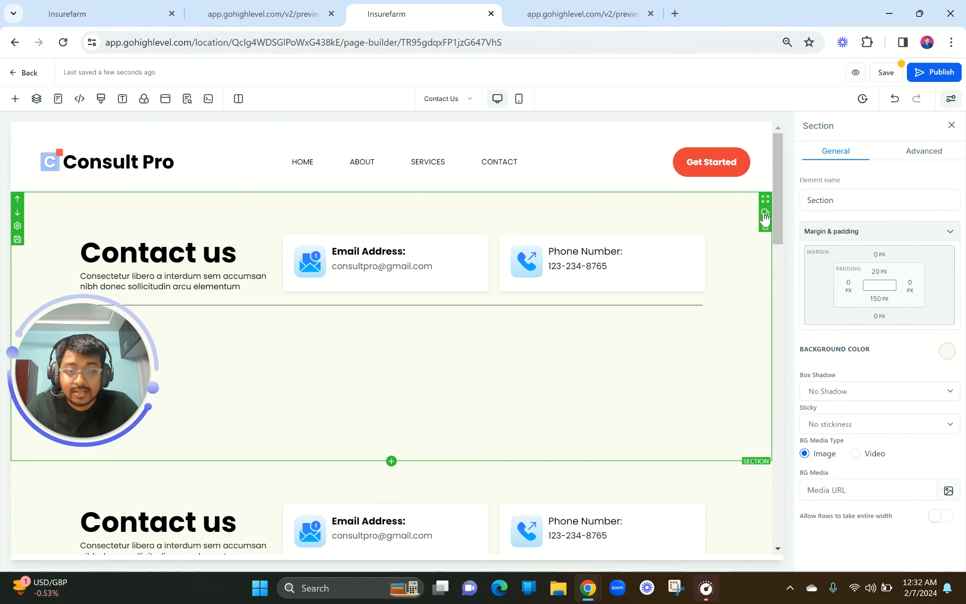
click(924, 153)
click(880, 317)
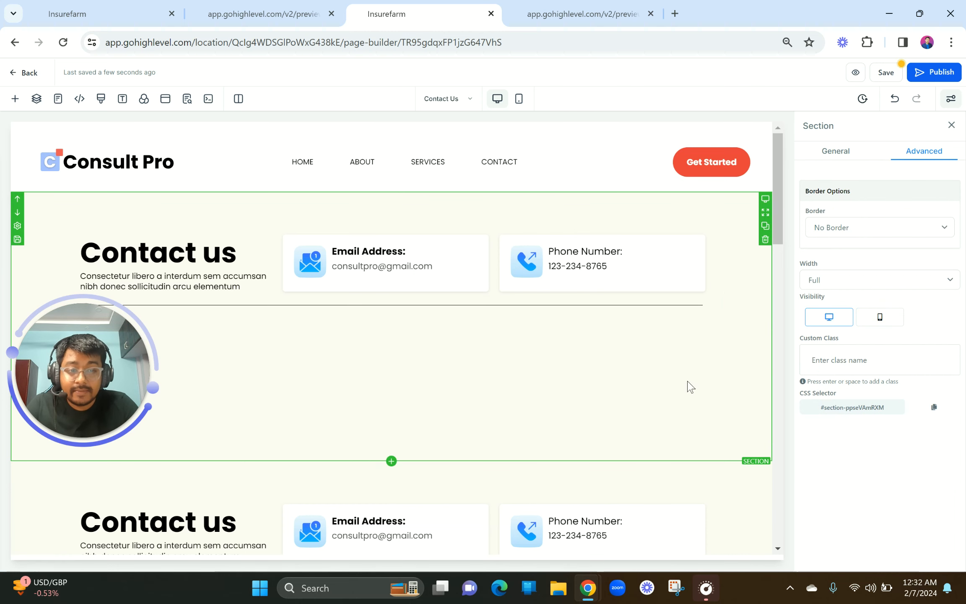
Step: Make the lower Contact us section, the one containing the form, visible on mobile only
scroll(688, 388, down, 4)
click(734, 388)
click(924, 150)
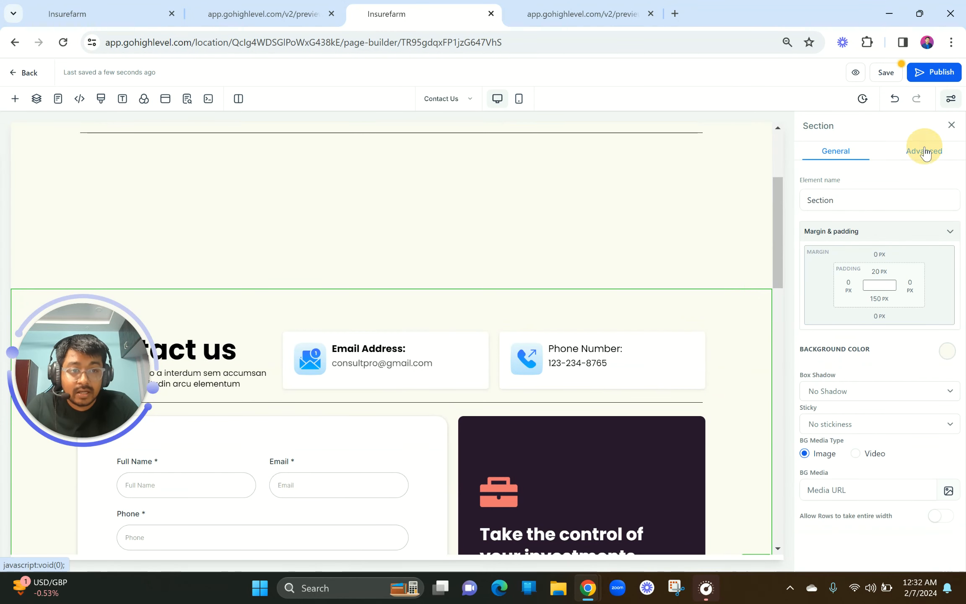
click(837, 316)
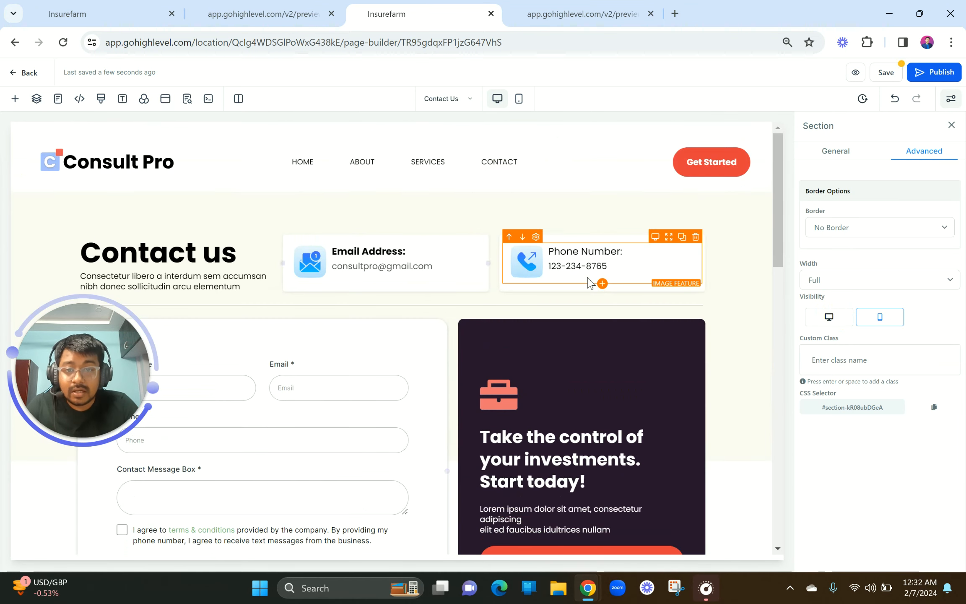
Step: Center-align the Email Address and Phone Number image features in the mobile layout
click(520, 100)
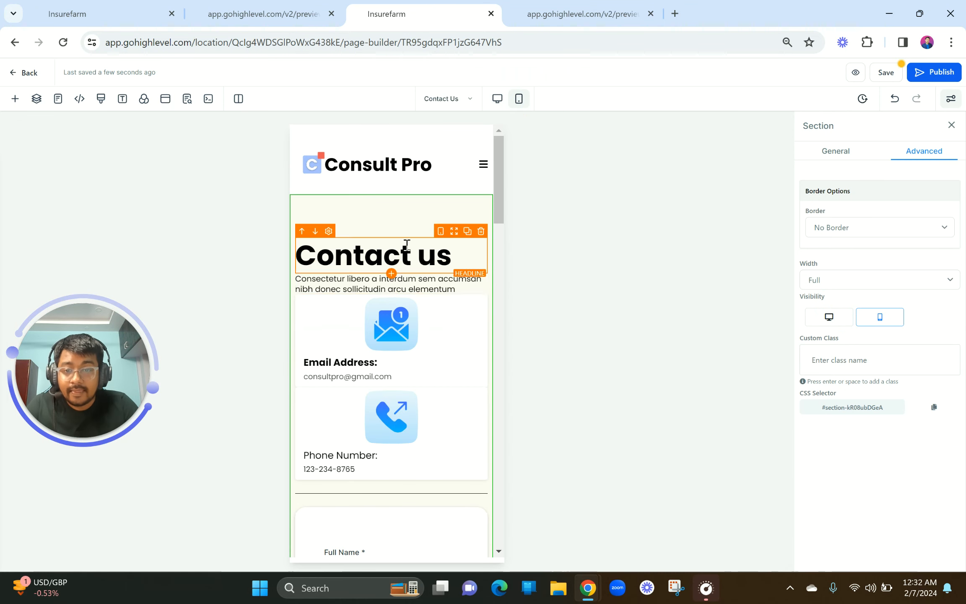
click(391, 305)
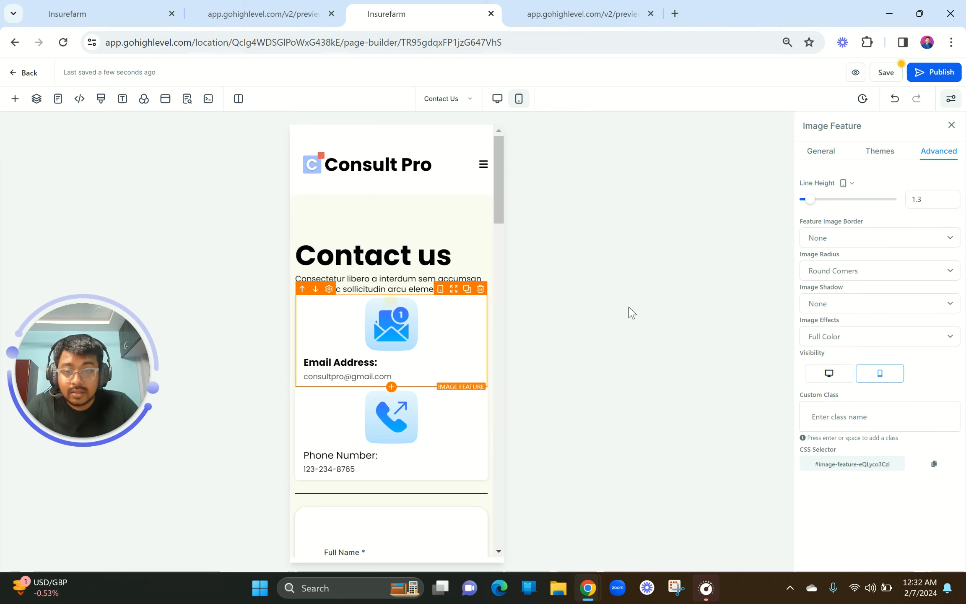
click(826, 150)
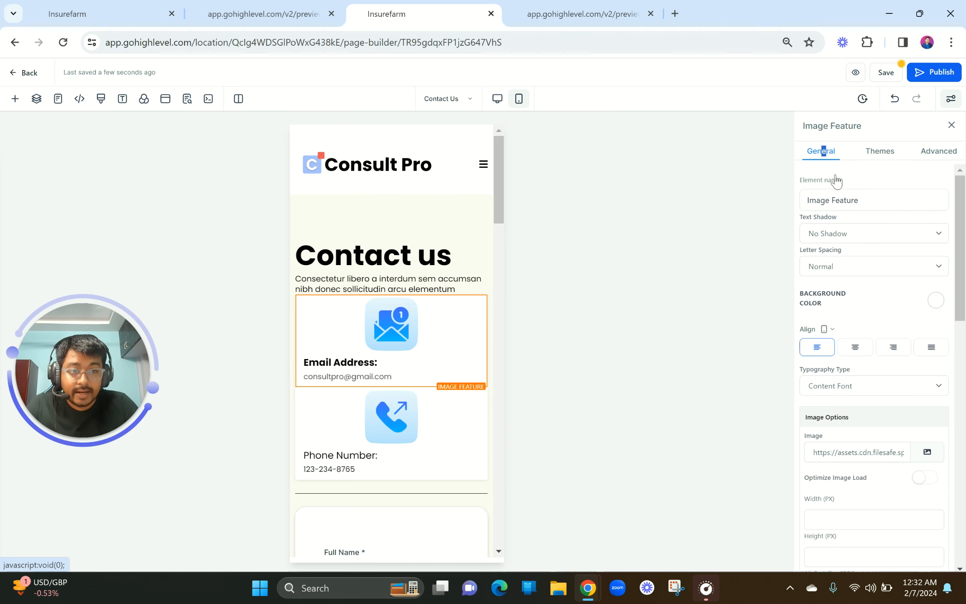
click(856, 347)
click(432, 439)
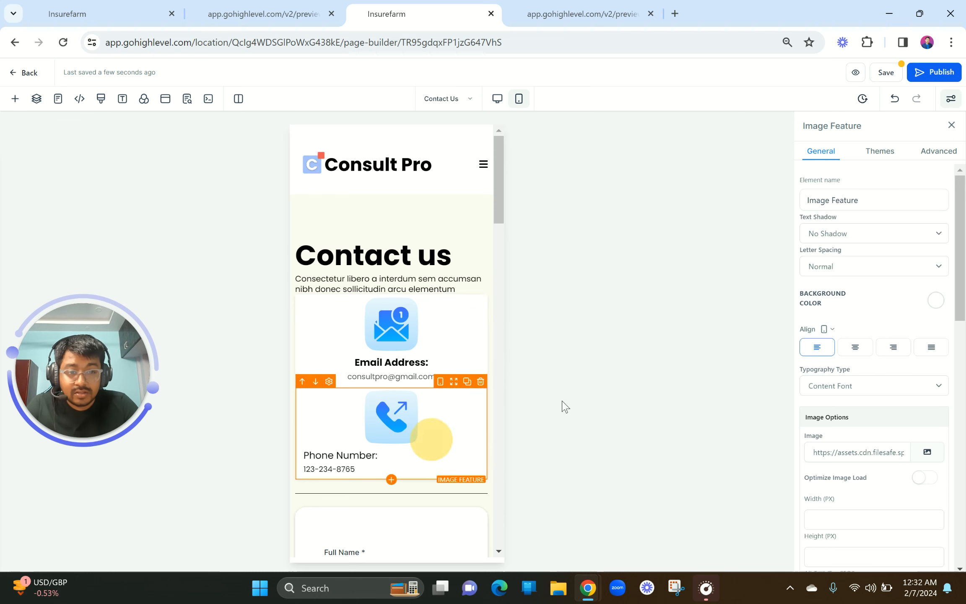
click(856, 347)
Step: Try a 10 px top padding on the Phone Number image feature, then replace it with a 20 px top margin
click(478, 340)
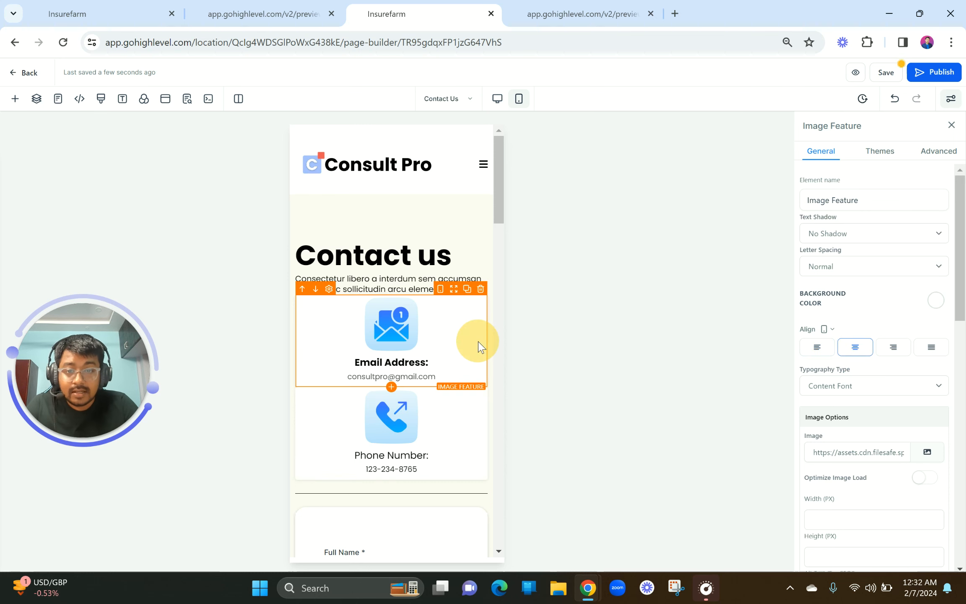
click(420, 486)
click(424, 478)
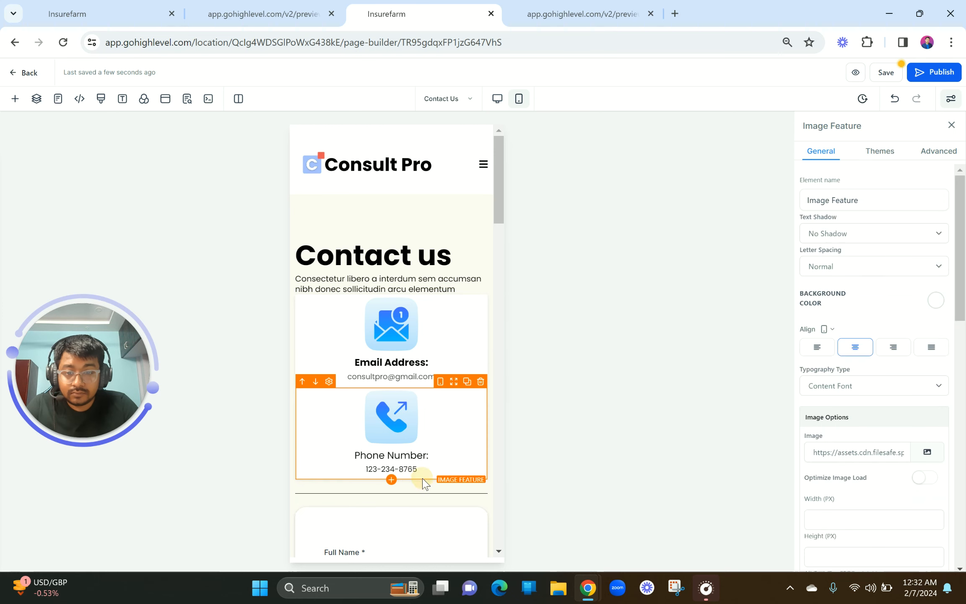
scroll(883, 370, down, 5)
scroll(883, 371, down, 2)
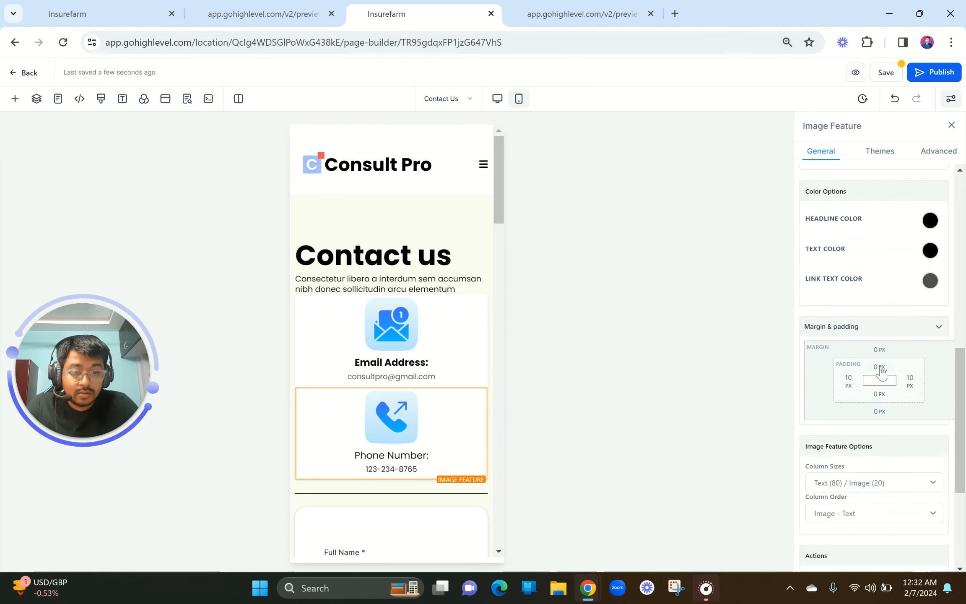
drag(880, 378, 879, 371)
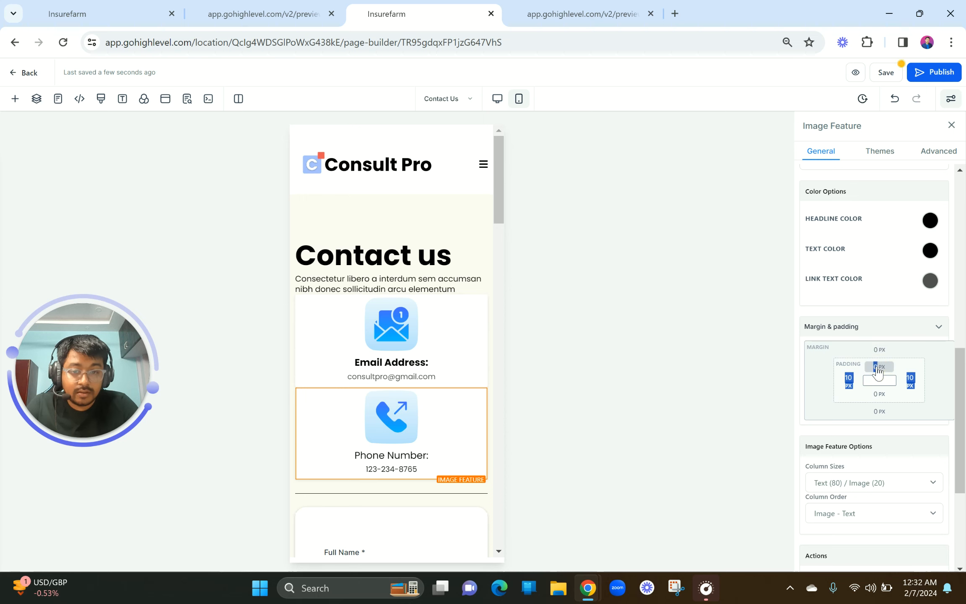
click(878, 368)
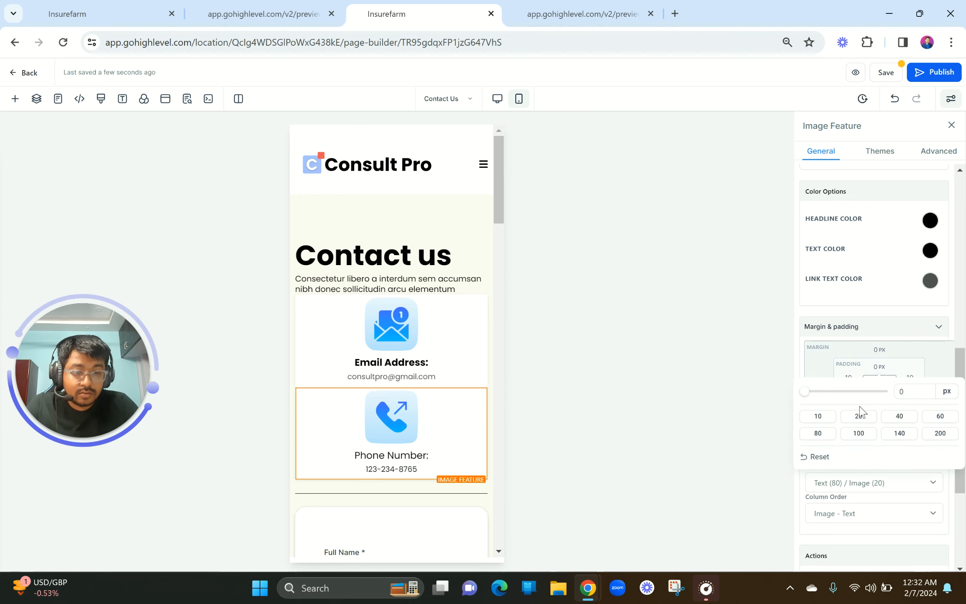
click(831, 421)
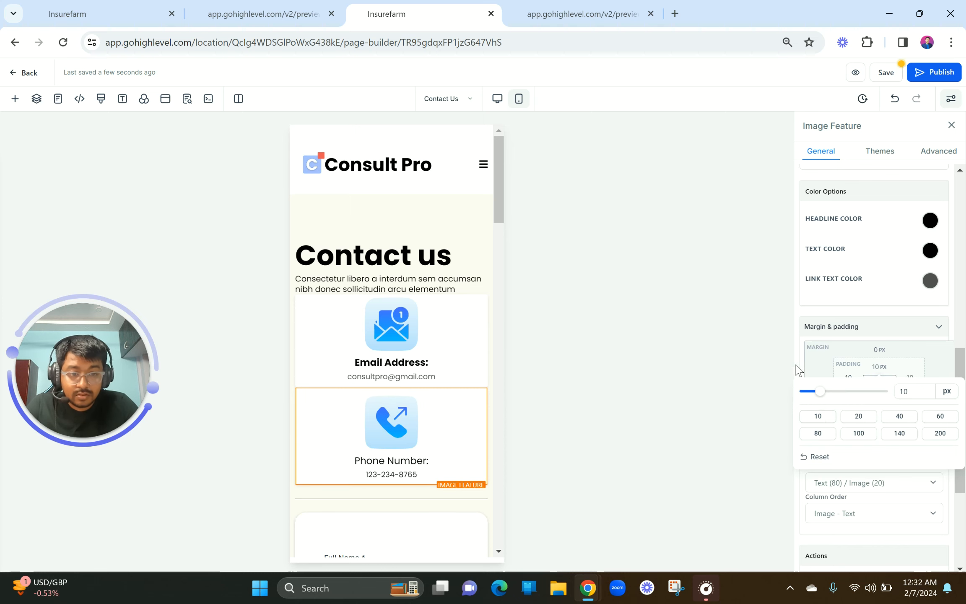
drag(819, 392, 765, 385)
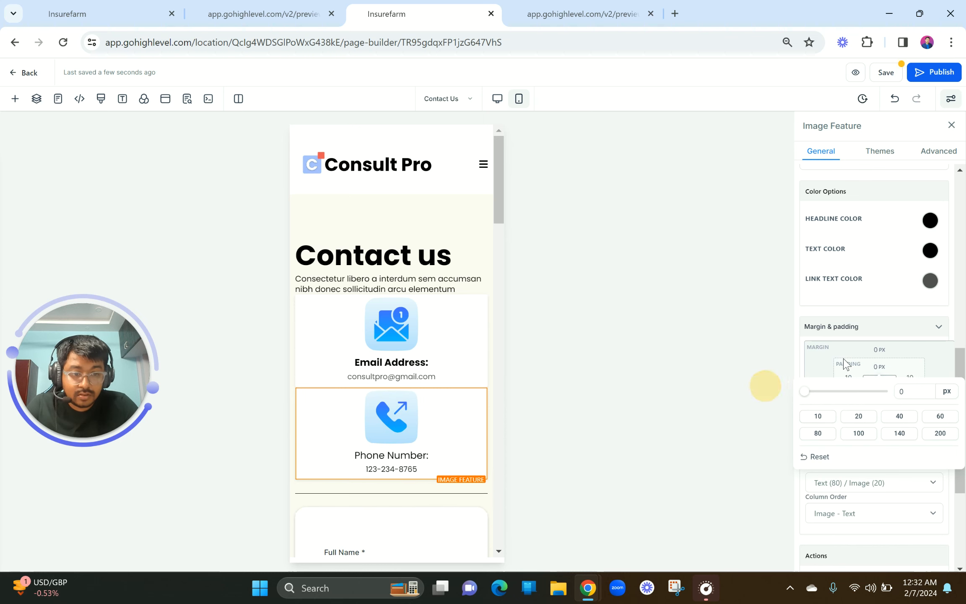
click(880, 351)
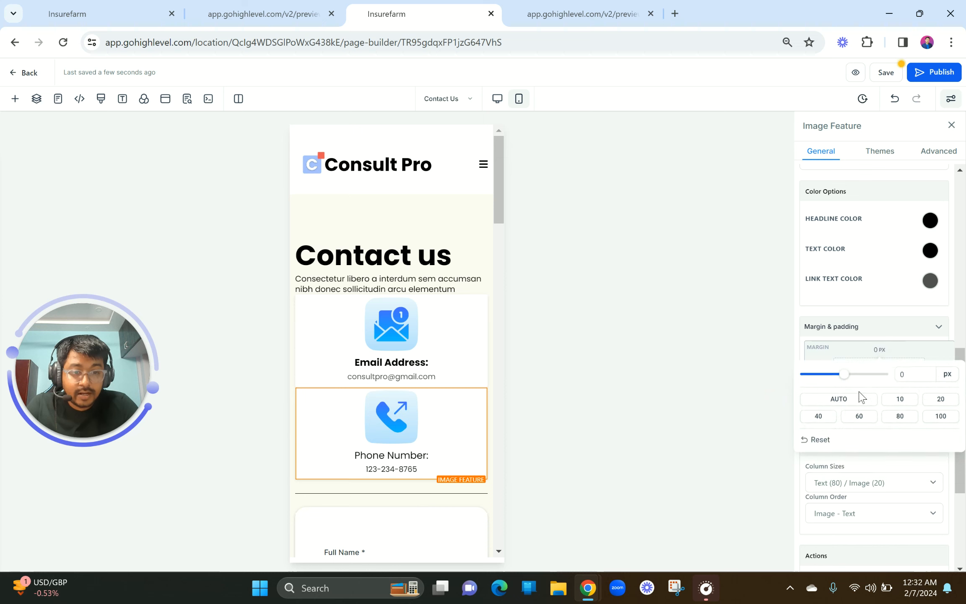
click(941, 400)
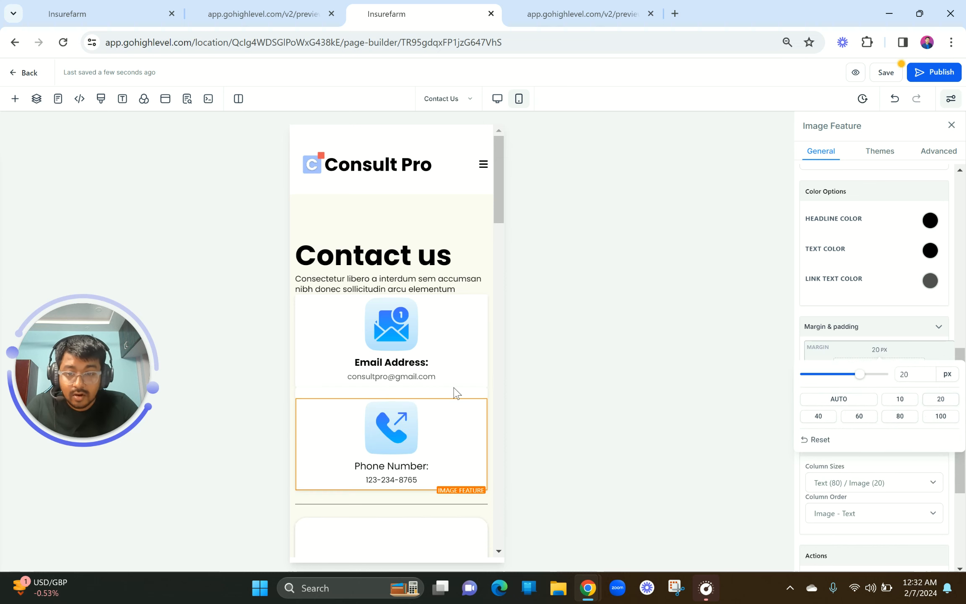
Step: Set the top margin of the columns holding the Phone Number and Email Address features to 40 px
click(419, 401)
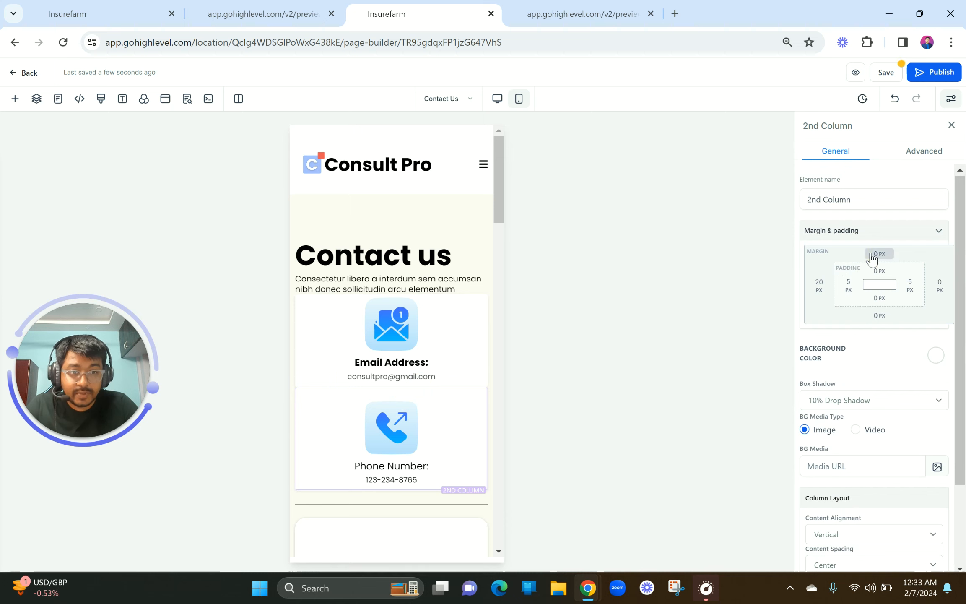
click(872, 257)
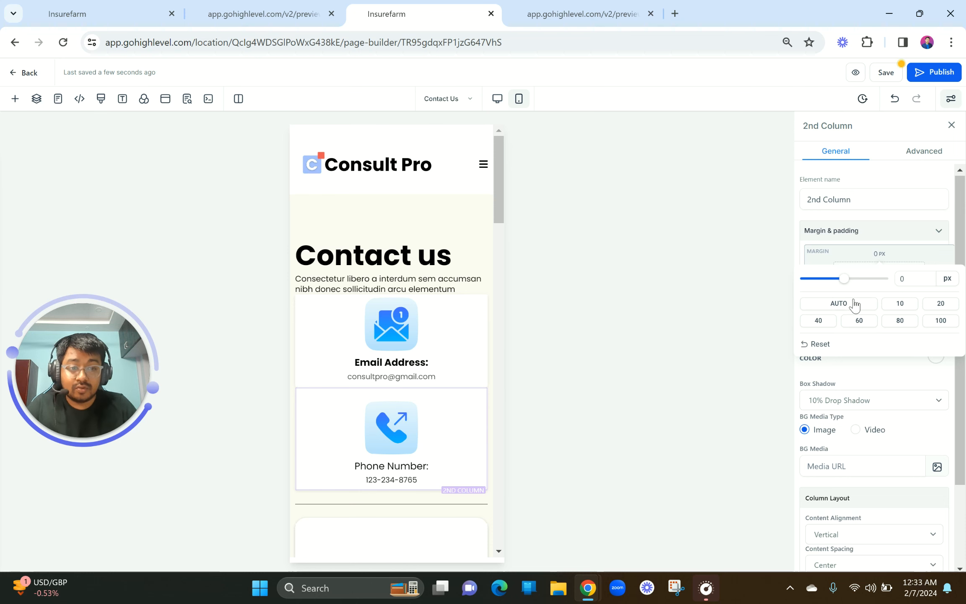
click(818, 321)
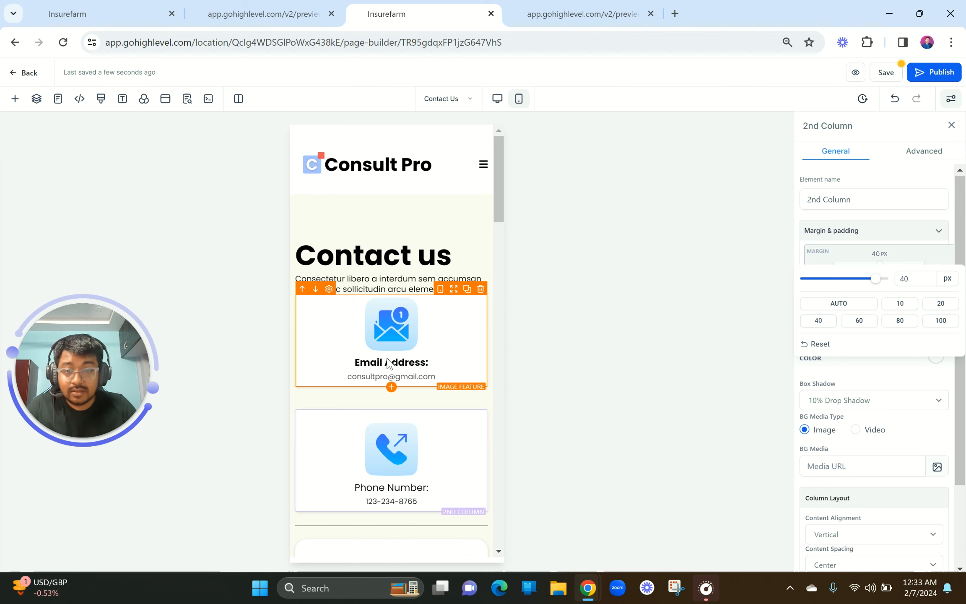
click(354, 389)
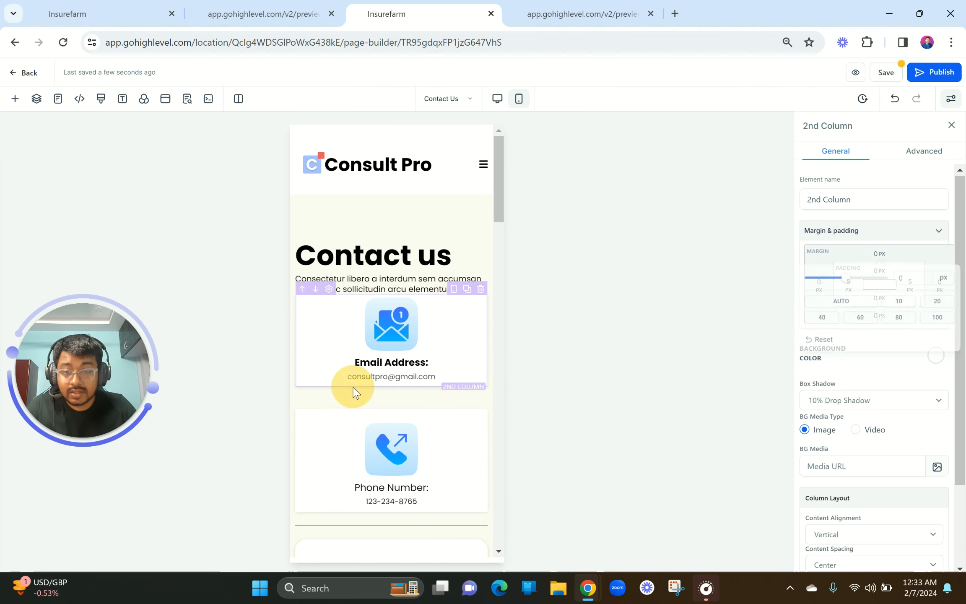
click(874, 256)
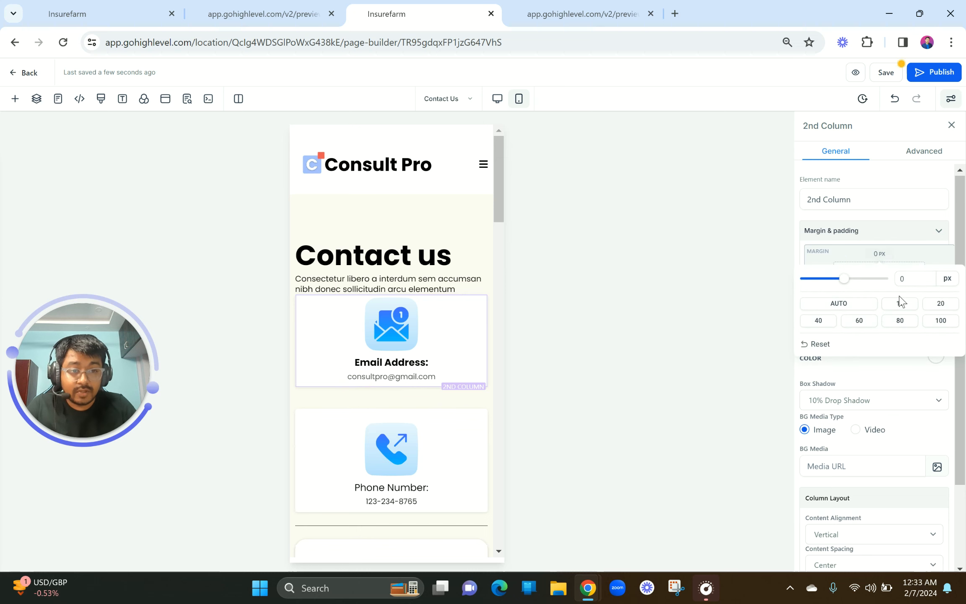
click(939, 310)
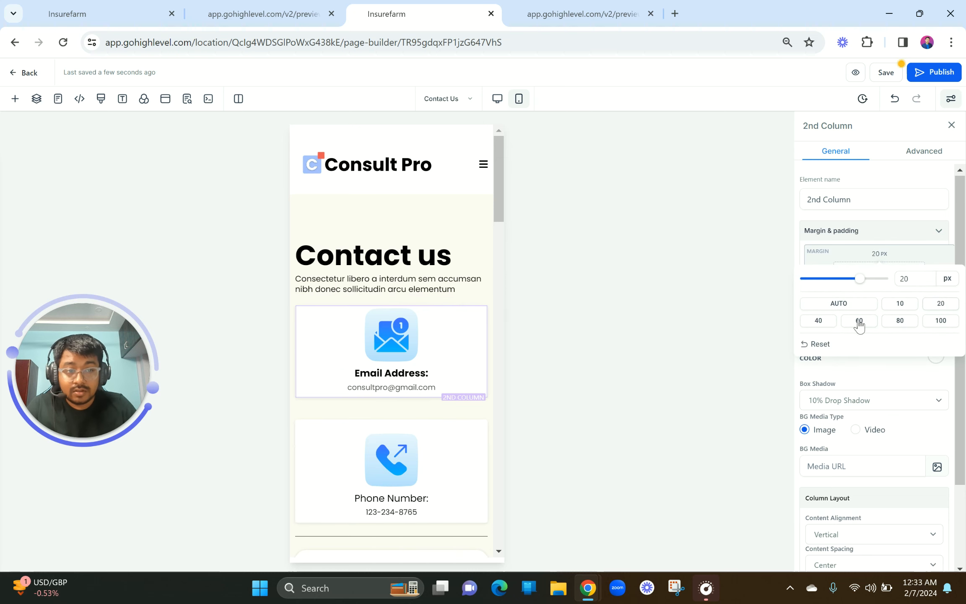
click(819, 321)
Step: Set the image width of the Email Address feature to 60 px
scroll(419, 444, down, 3)
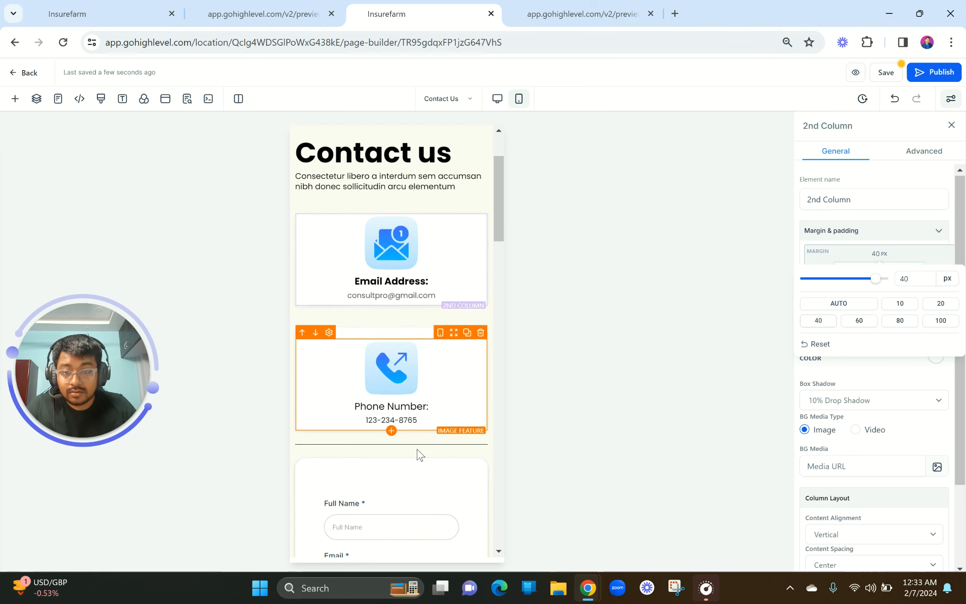
click(397, 377)
click(390, 244)
scroll(849, 406, down, 3)
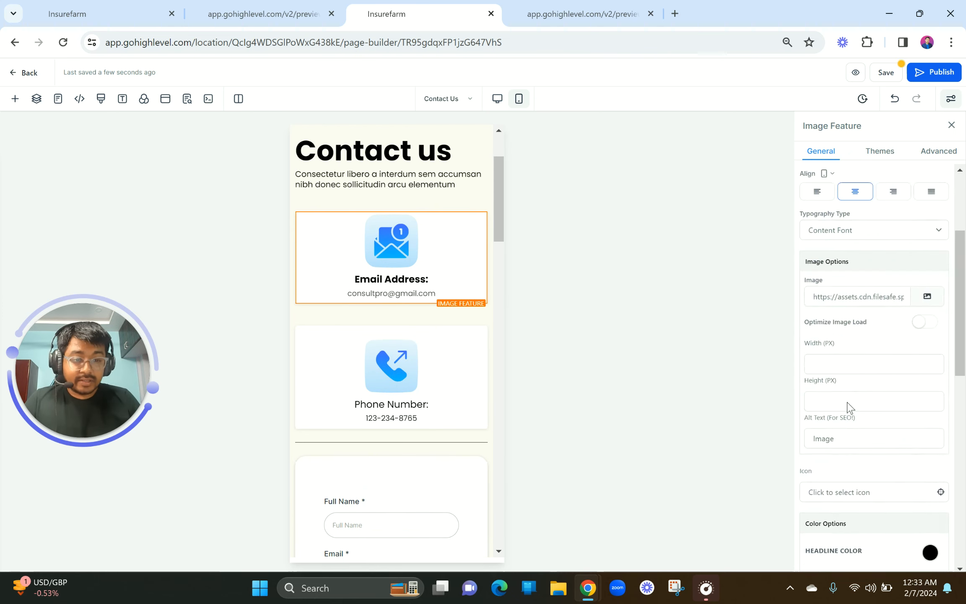
scroll(849, 406, down, 10)
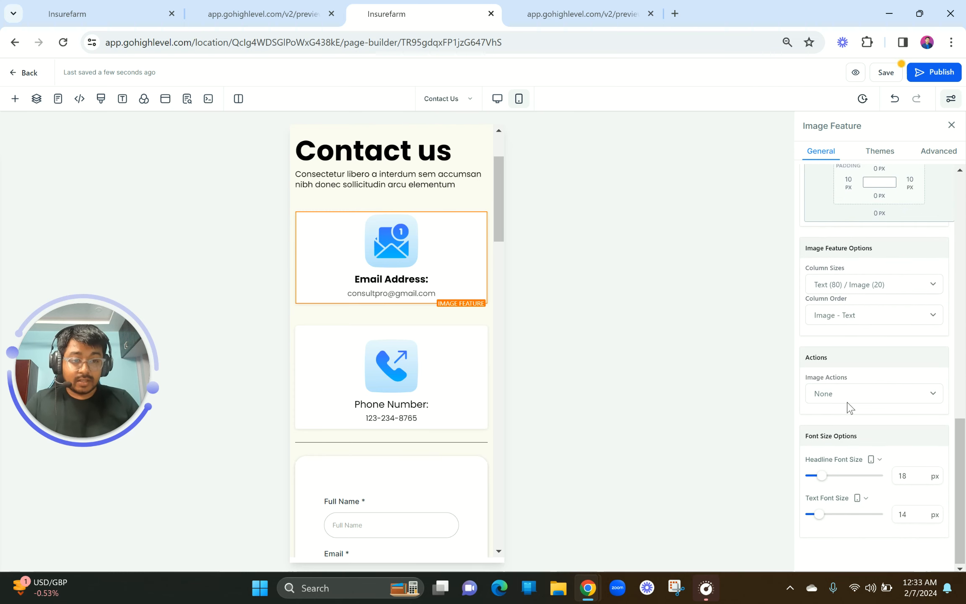
scroll(849, 406, up, 10)
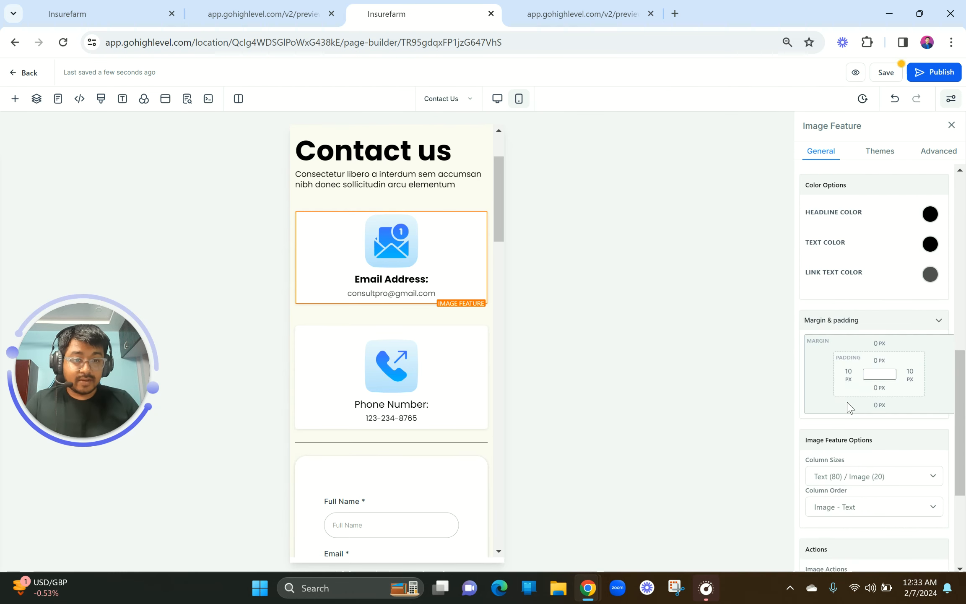
click(825, 346)
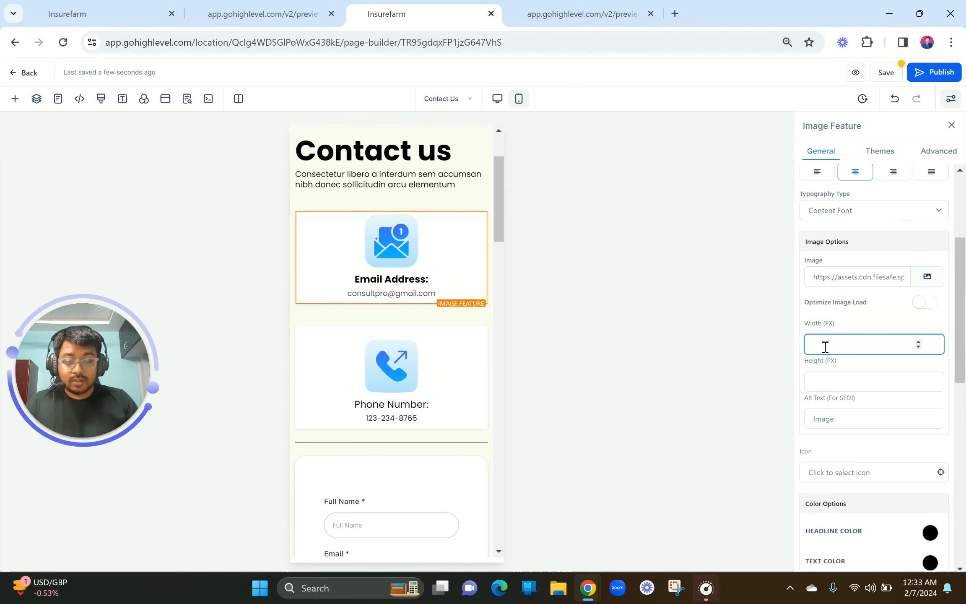
text(50)
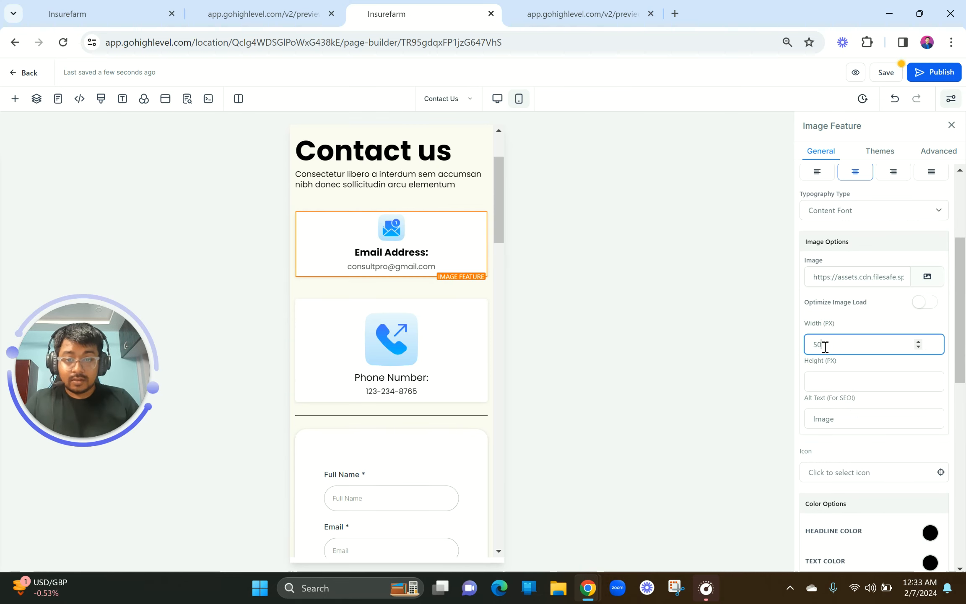
double_click(814, 345)
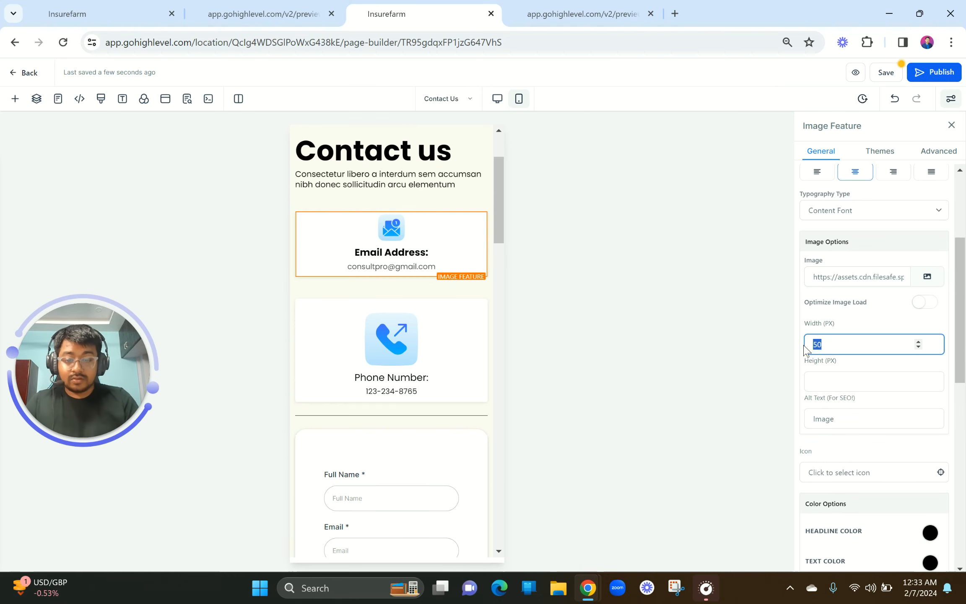
text(60)
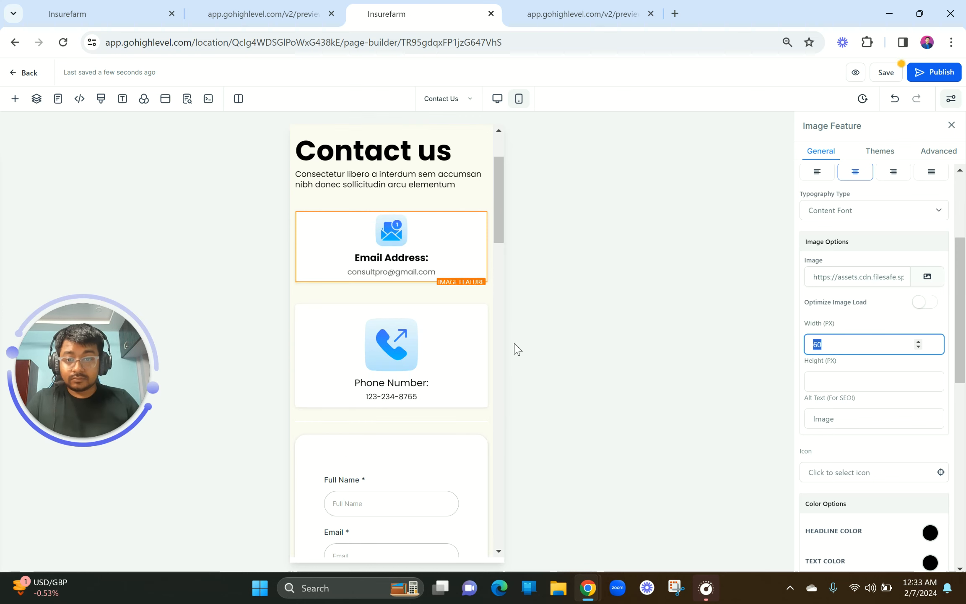
Step: Set the image width of the Phone Number feature to 60 px as well
click(429, 347)
click(845, 340)
text(60)
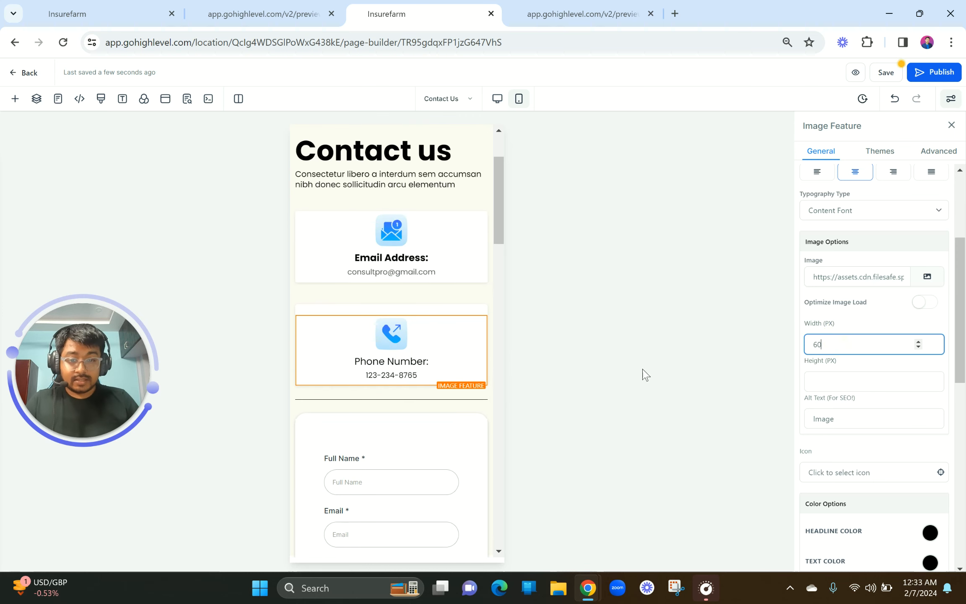
click(628, 364)
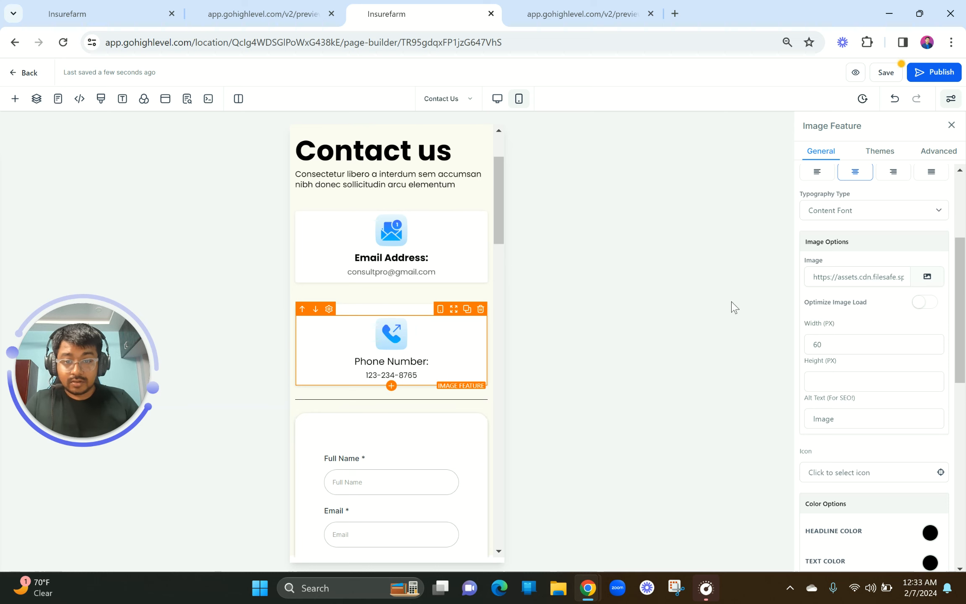
Step: Set the Phone Number image feature's top margin to 0 px
scroll(852, 209, up, 4)
scroll(893, 401, down, 15)
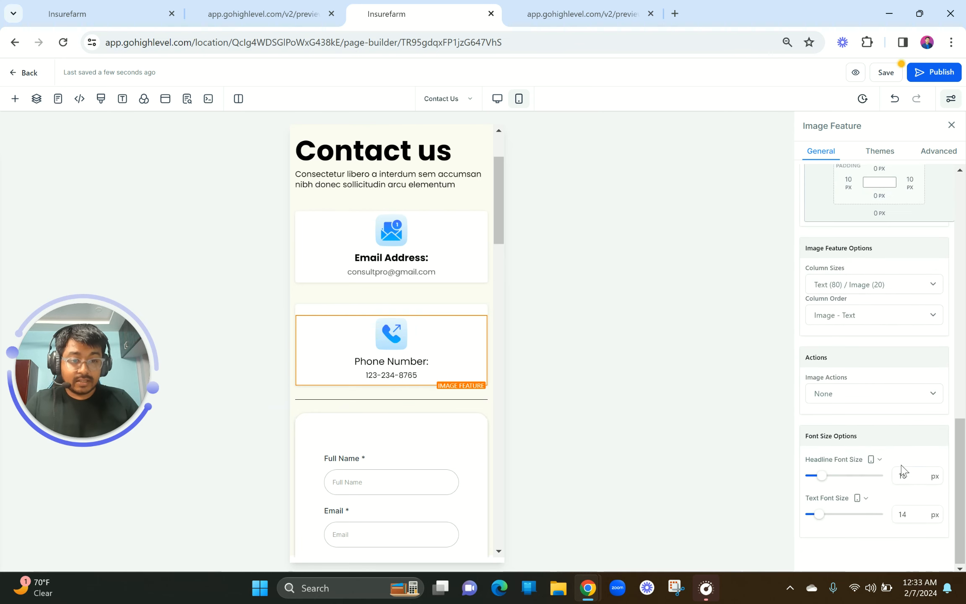
scroll(887, 272, up, 3)
click(880, 268)
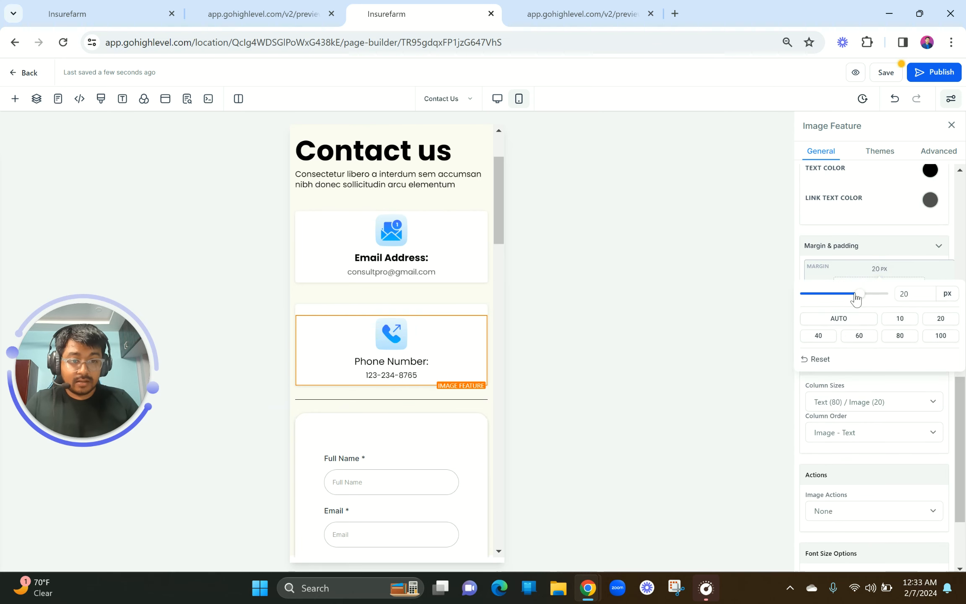
double_click(906, 287)
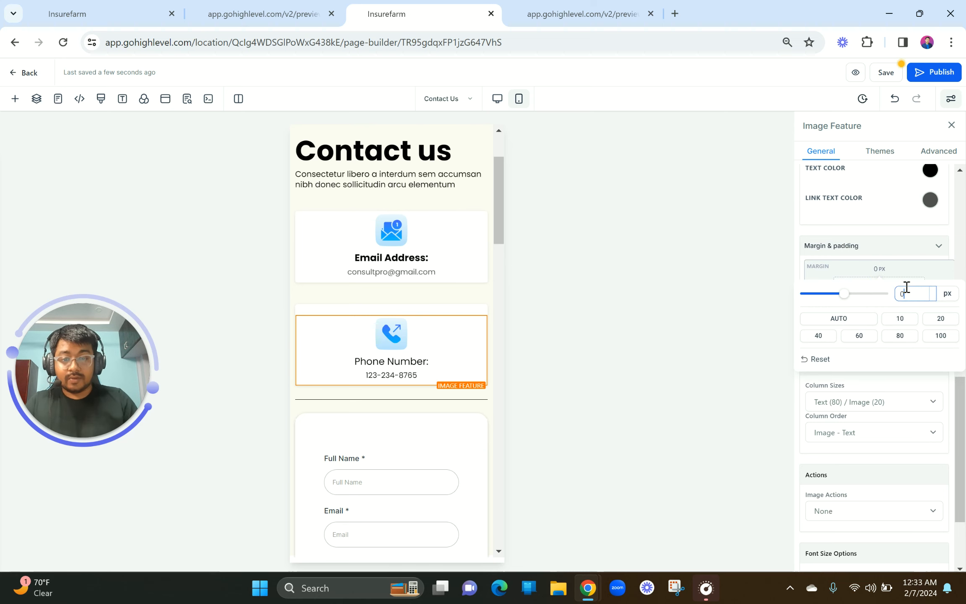
click(648, 320)
click(438, 421)
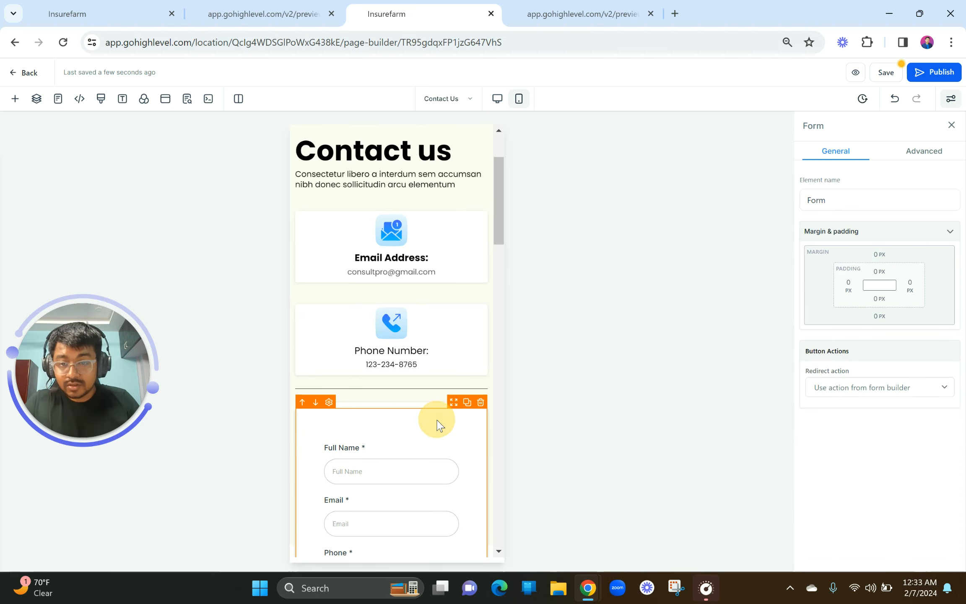
Step: Duplicate the section containing the contact form and the investments card in the desktop layout
scroll(438, 421, up, 2)
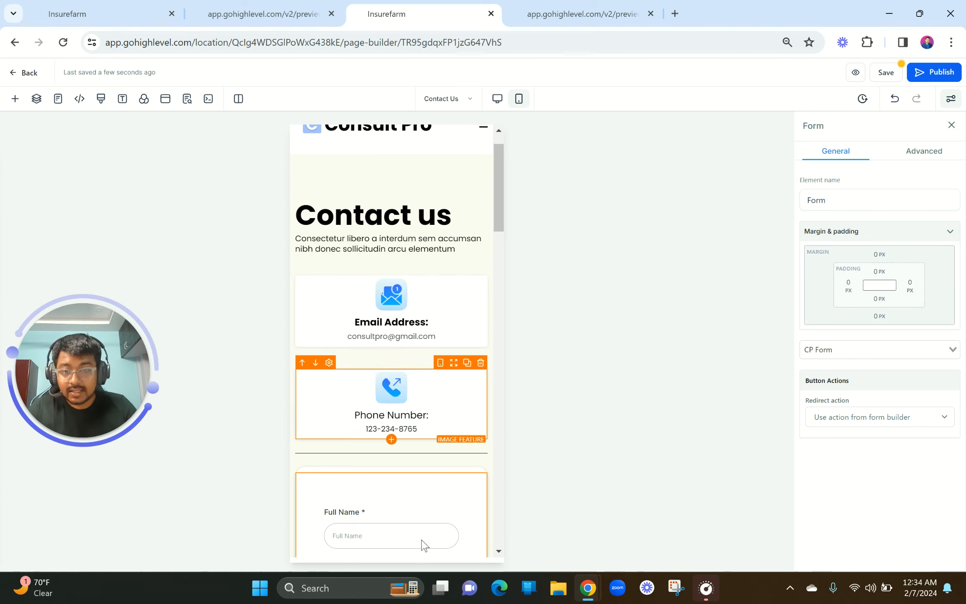
scroll(420, 411, down, 5)
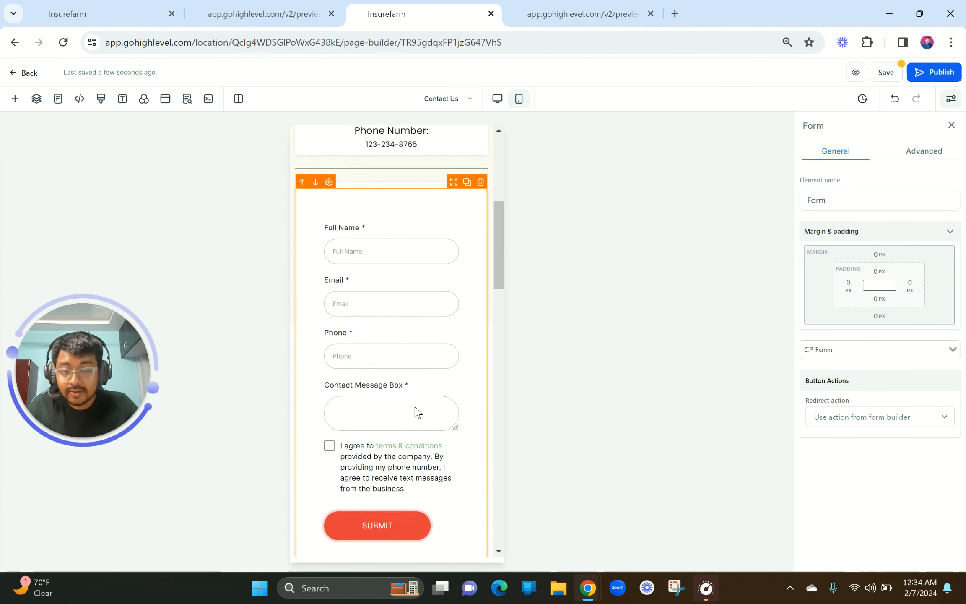
scroll(397, 331, down, 3)
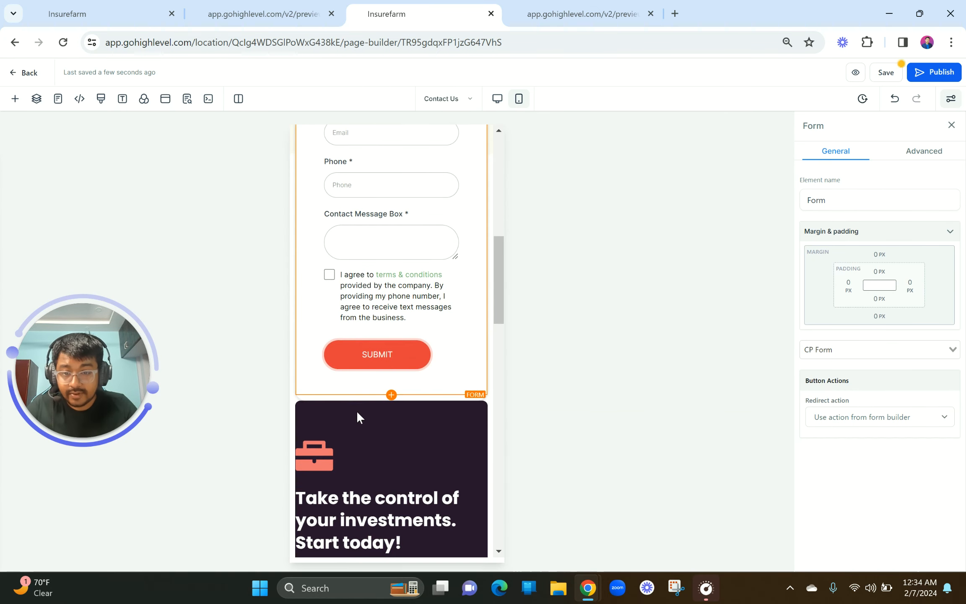
click(390, 406)
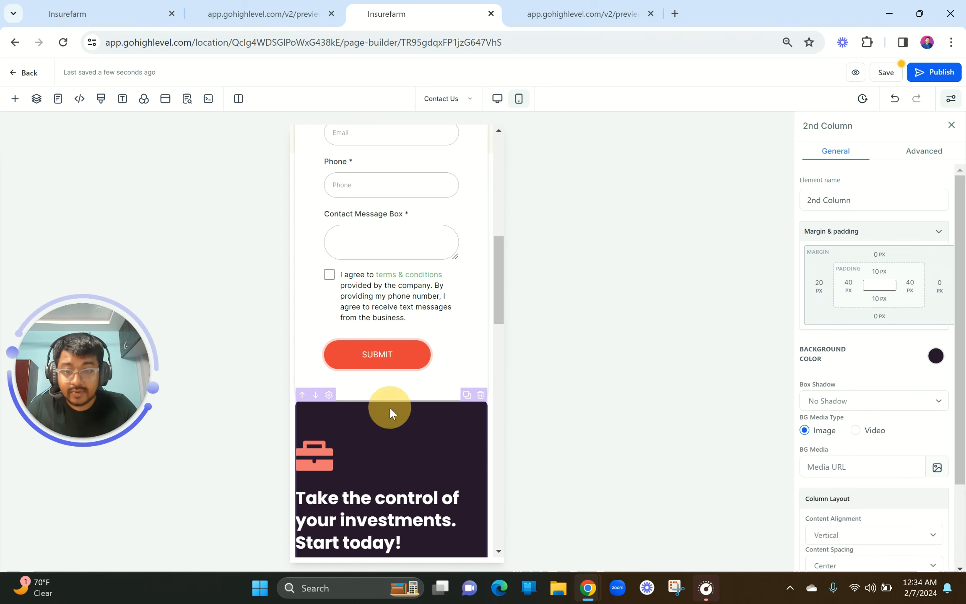
click(880, 256)
click(498, 98)
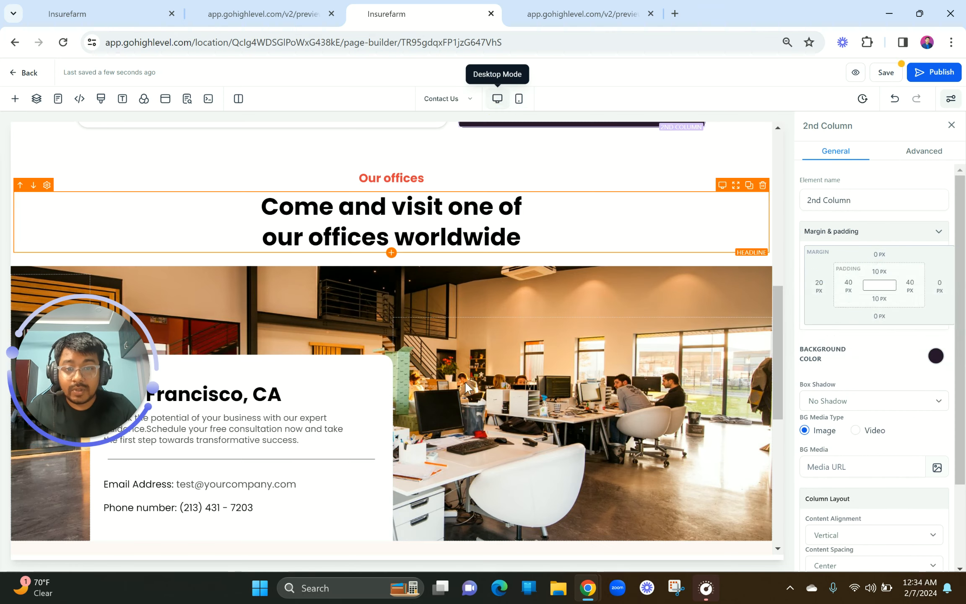
scroll(465, 380, down, 5)
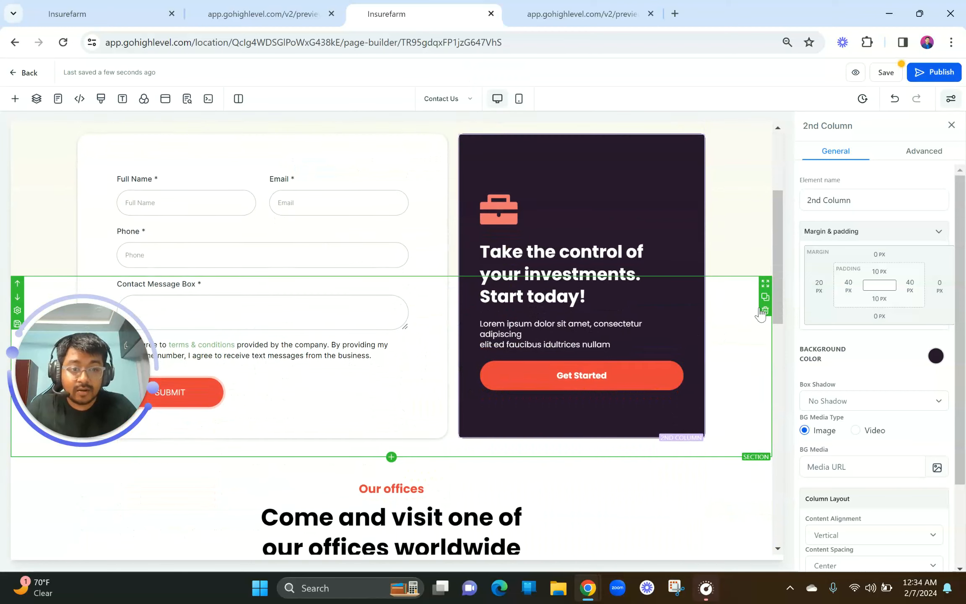
click(765, 298)
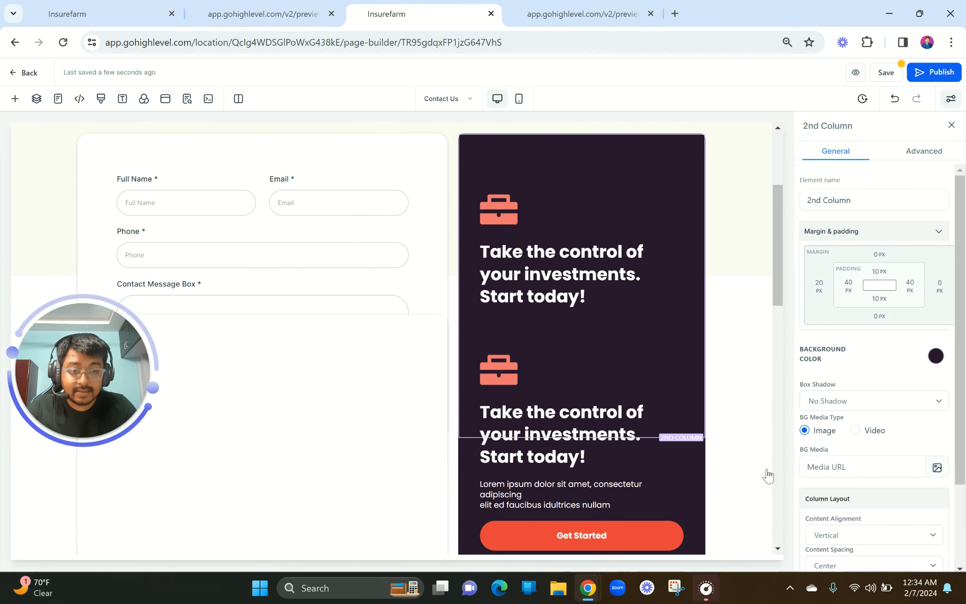
Step: Hide the lower of the two identical form sections on mobile, keeping it visible on desktop only
click(751, 482)
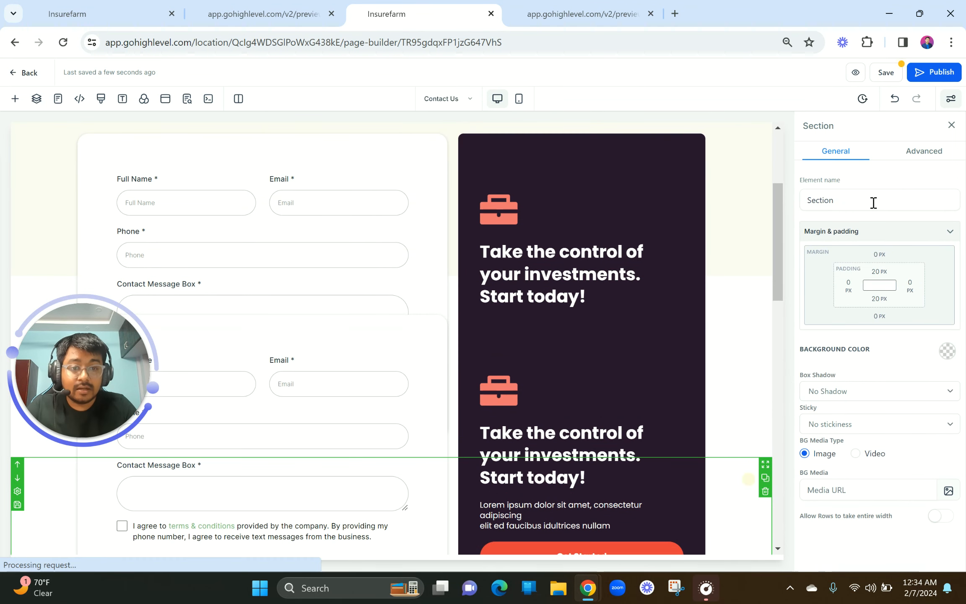
click(923, 150)
click(878, 324)
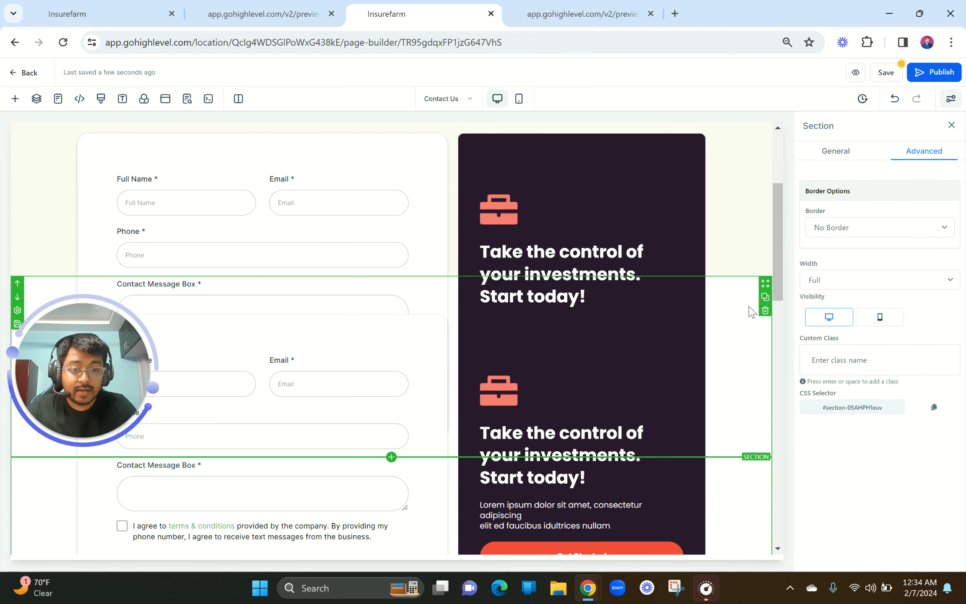
Step: Hide the upper form section on desktop, keeping it visible on mobile only
click(742, 316)
click(924, 152)
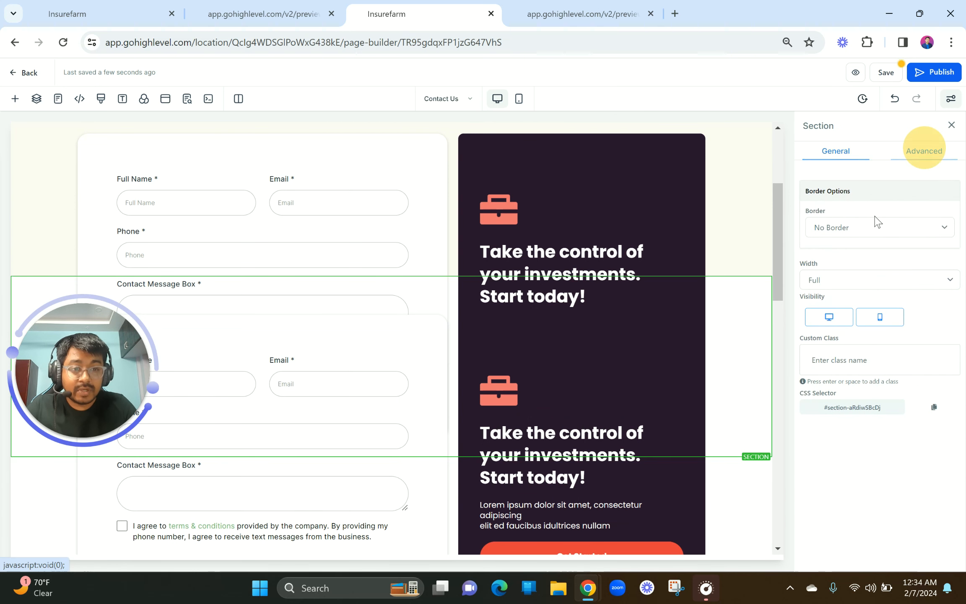
click(826, 315)
scroll(579, 252, up, 4)
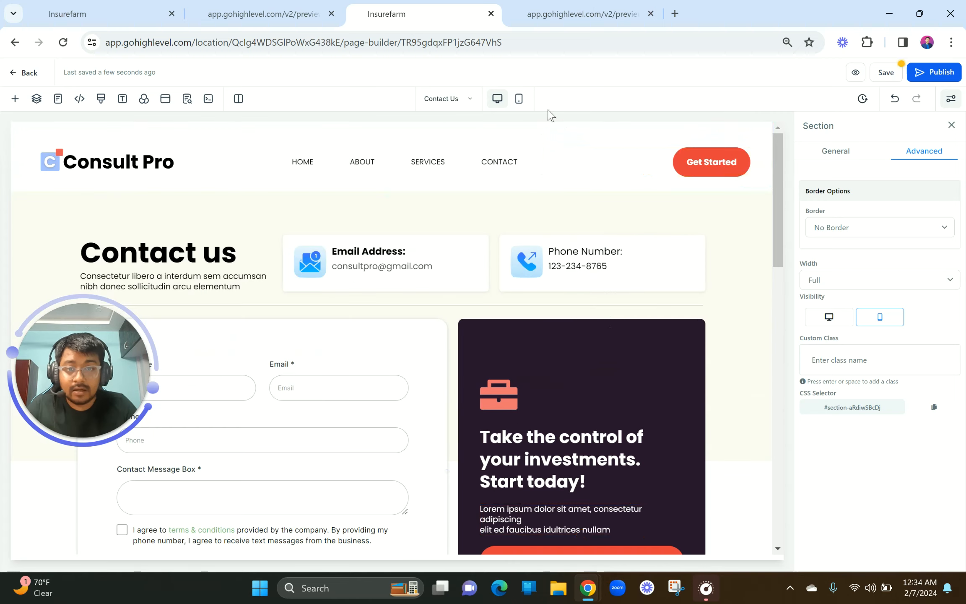
Step: In the mobile layout, set the top margin of the dark investments card's column to 40 px
click(519, 99)
scroll(392, 378, down, 10)
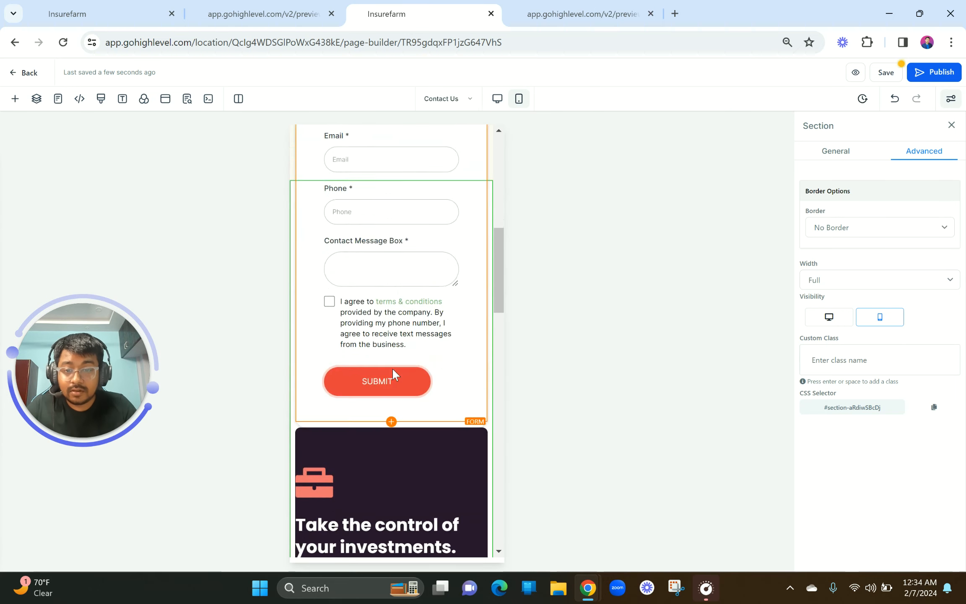
click(413, 273)
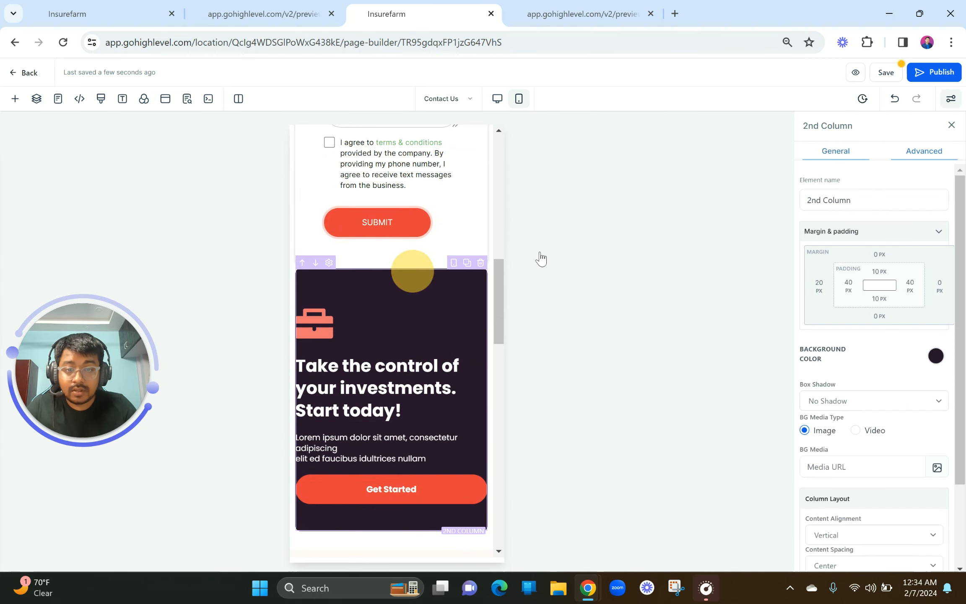
click(879, 255)
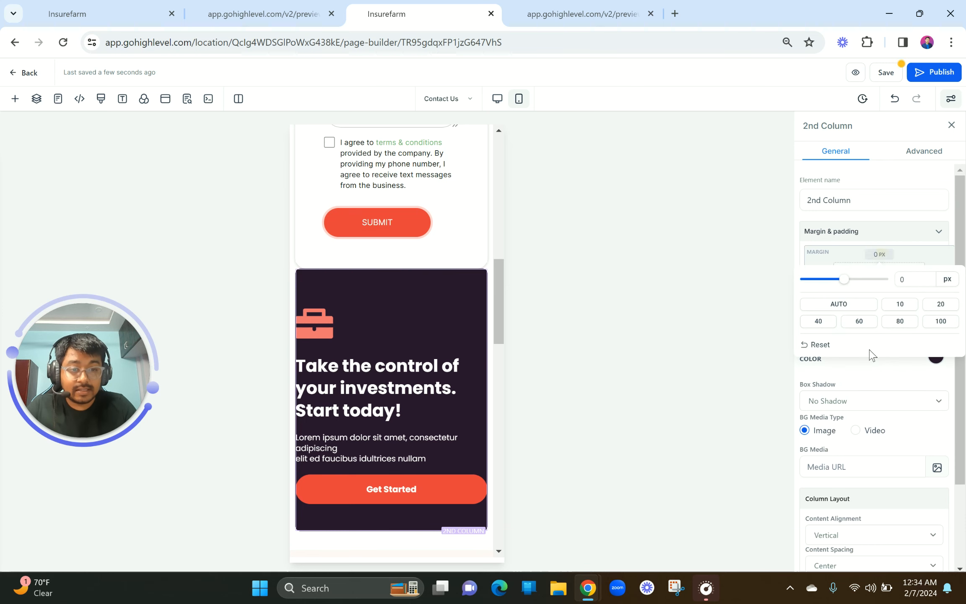
click(824, 326)
scroll(432, 281, up, 10)
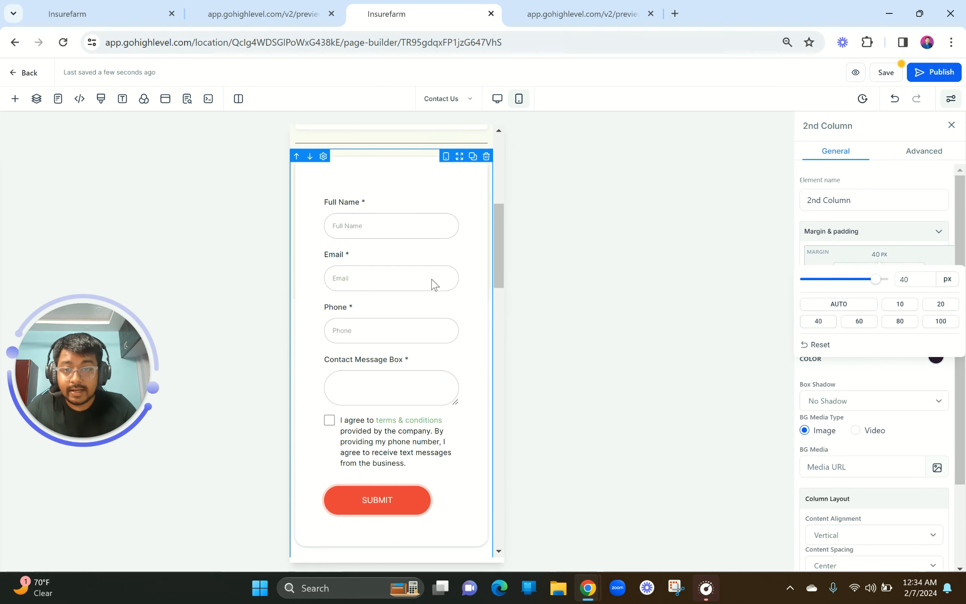
scroll(384, 423, down, 10)
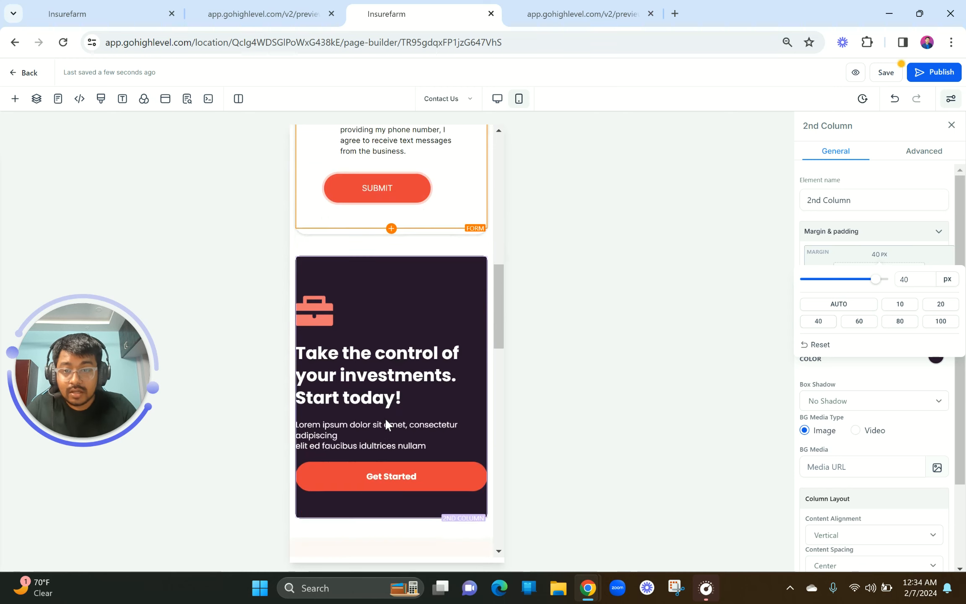
scroll(385, 417, up, 6)
scroll(385, 420, up, 2)
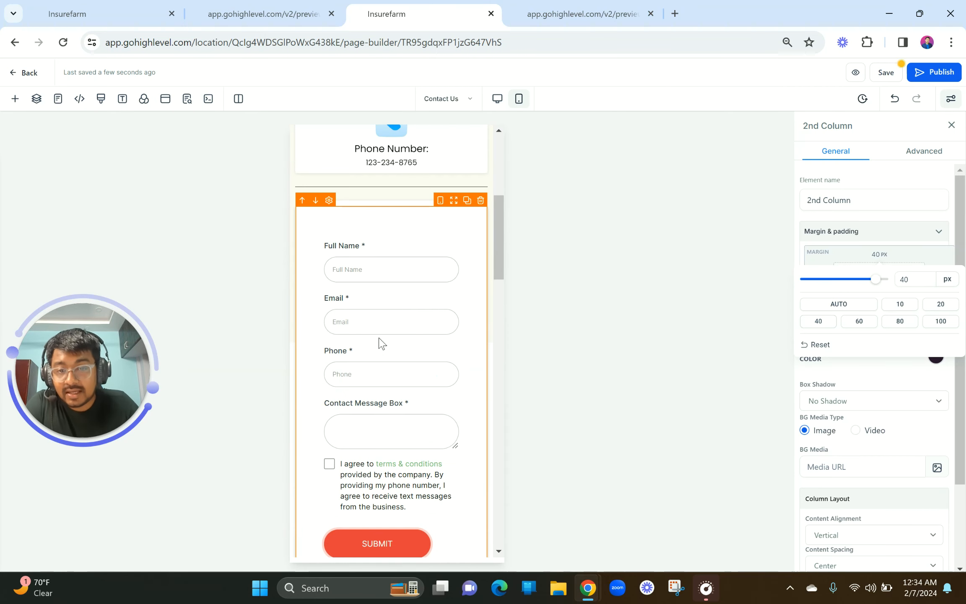
Step: Set the left padding of the briefcase image in the investments card to 20 px
scroll(380, 343, down, 8)
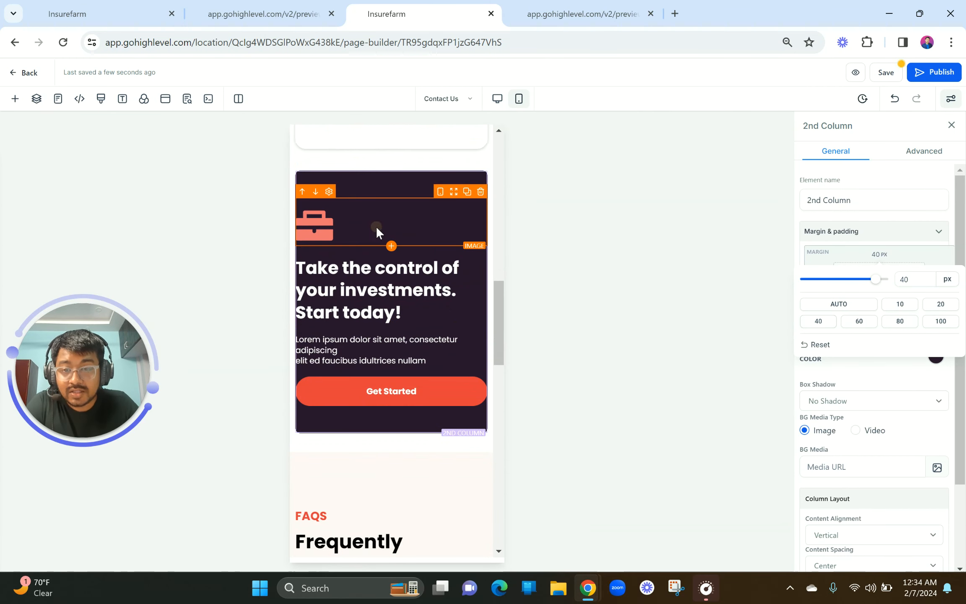
click(375, 226)
click(839, 294)
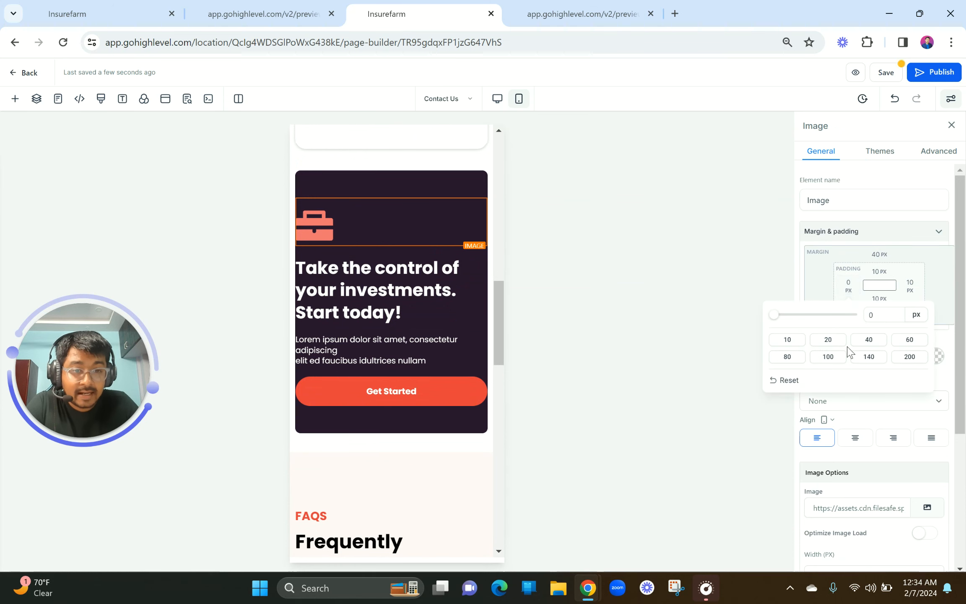
click(826, 345)
Step: Set the left padding of the investments card's headline and paragraph to 20 px each
click(351, 276)
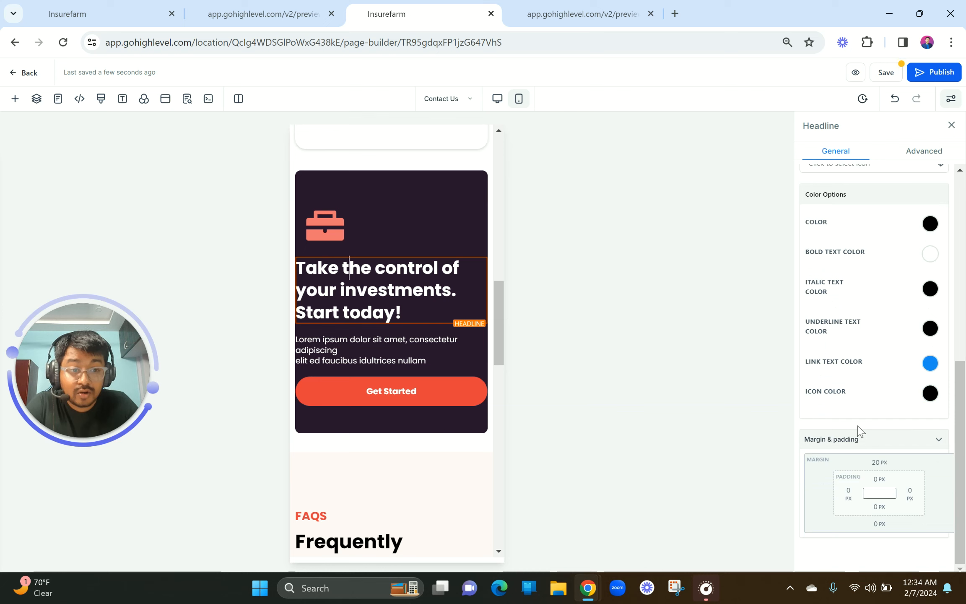
click(850, 496)
click(831, 427)
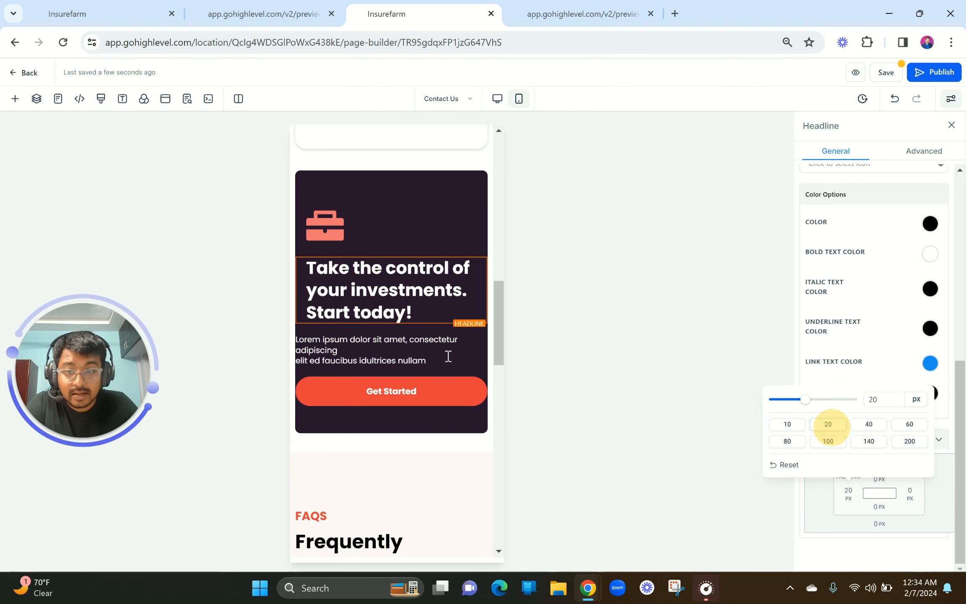
click(432, 352)
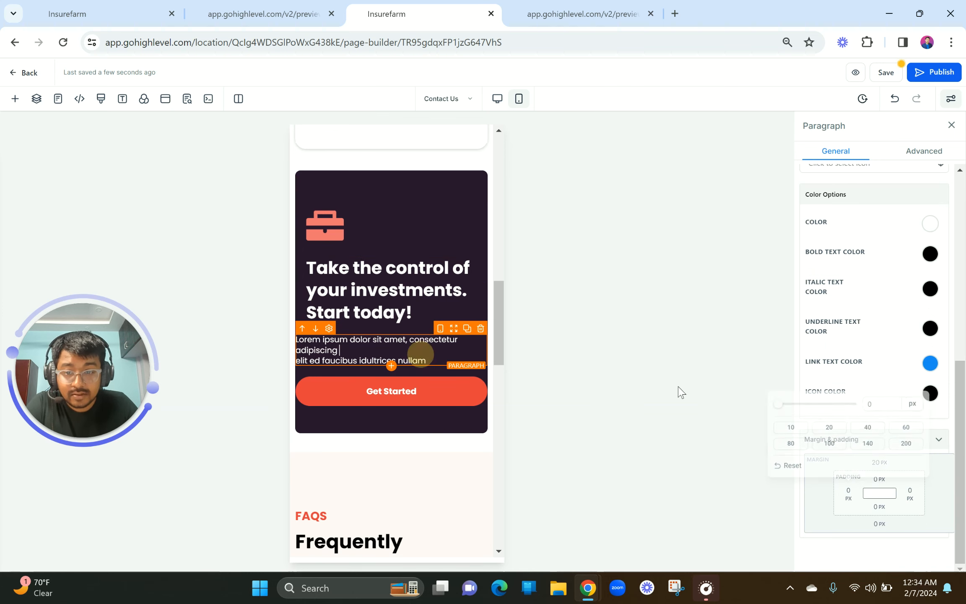
click(849, 491)
click(829, 426)
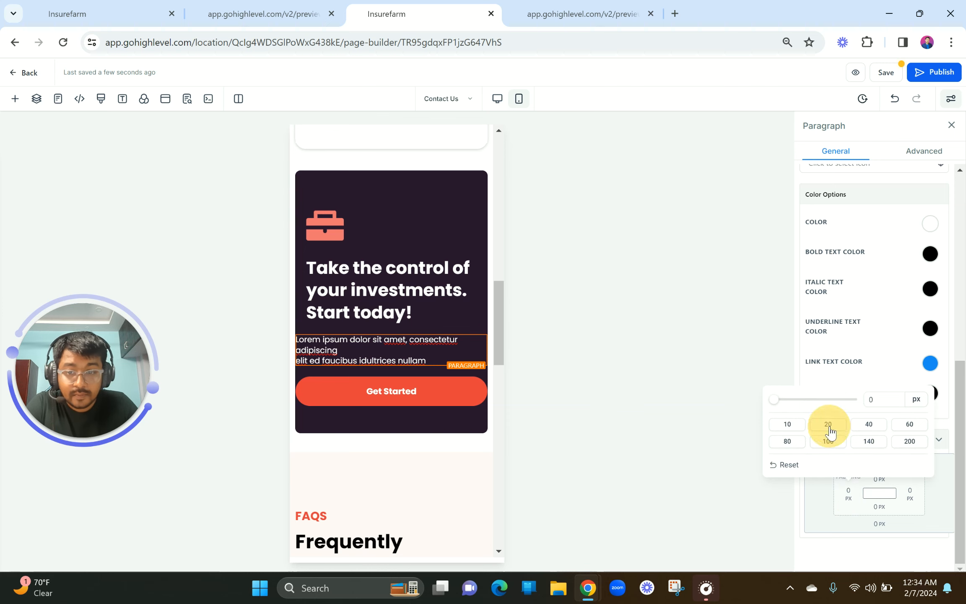
click(622, 401)
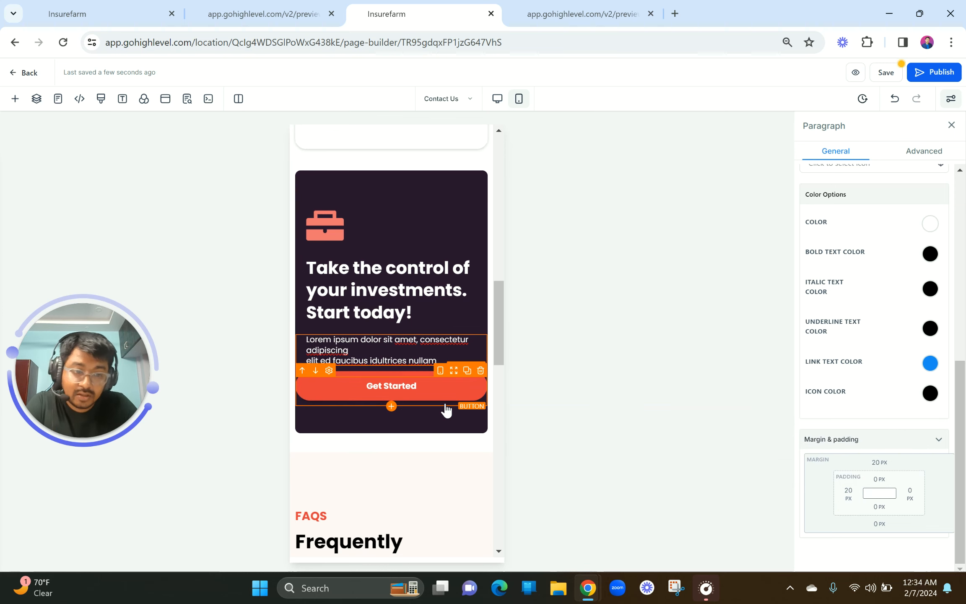
Step: Set the mobile font size of the "Take the control of your investments" headline to 26 px
click(400, 300)
scroll(884, 443, up, 10)
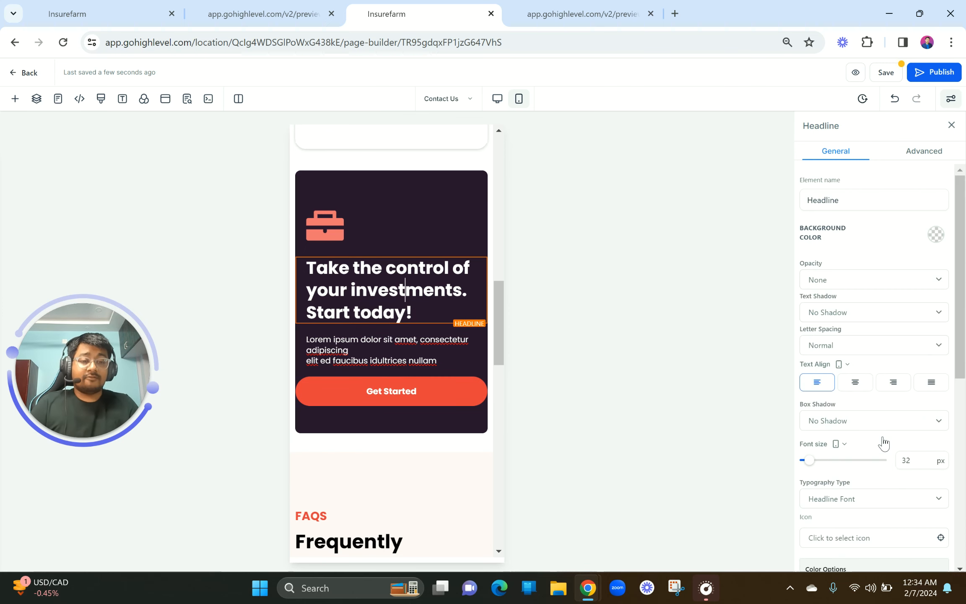
click(908, 458)
text(2)
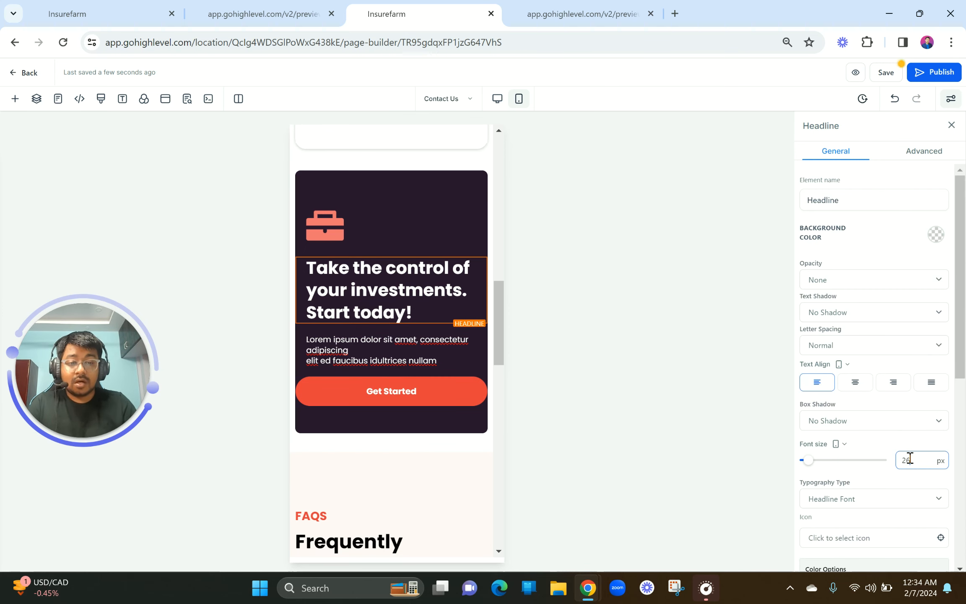
text(6)
Step: Set the investments card paragraph's font size to 14 px and remove the line break before "elit"
click(405, 338)
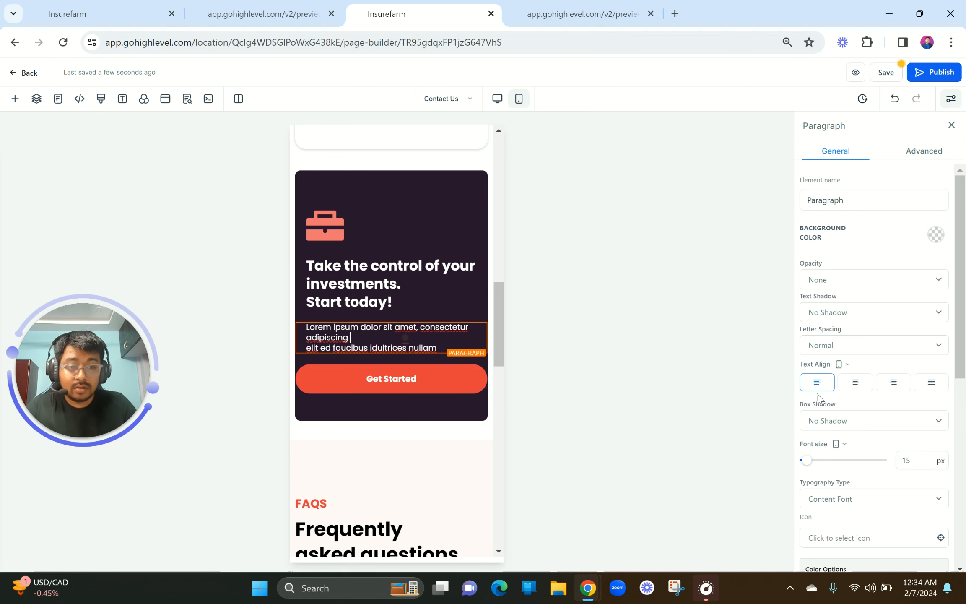
click(910, 457)
text(1)
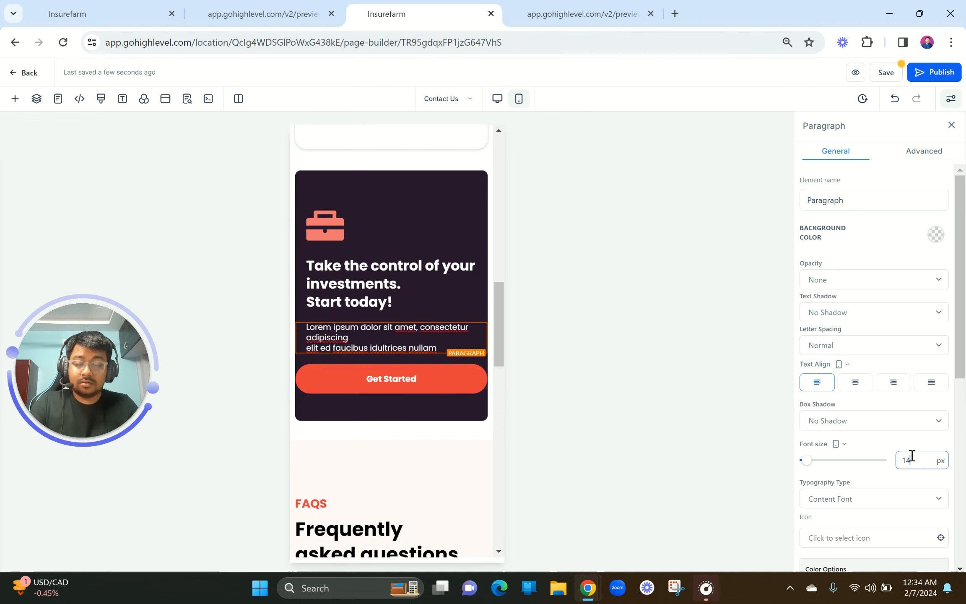
click(309, 345)
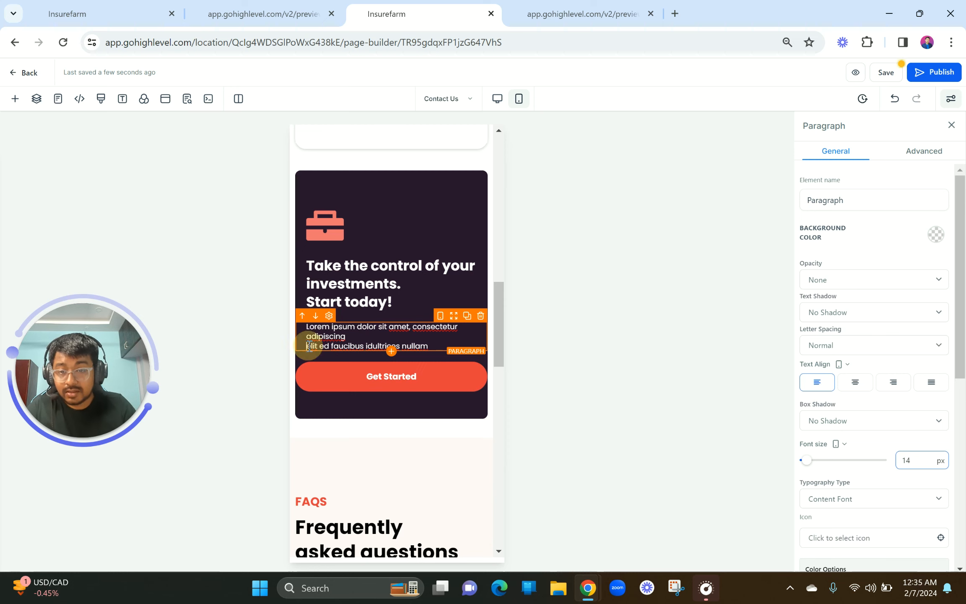
key(BackSpace)
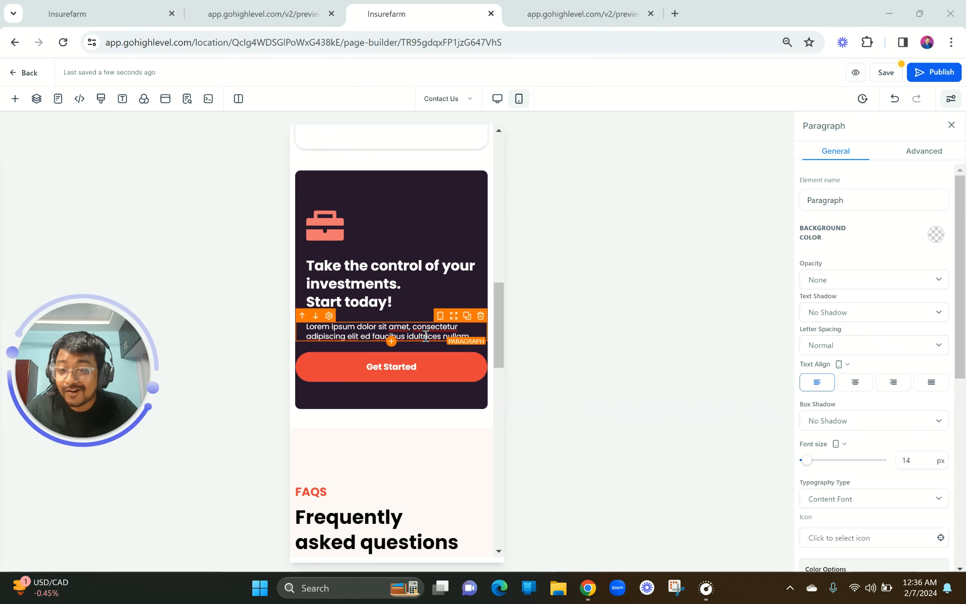
Step: Review the mobile layout from the contact cards through the FAQs and offices sections to the footer
scroll(410, 370, up, 10)
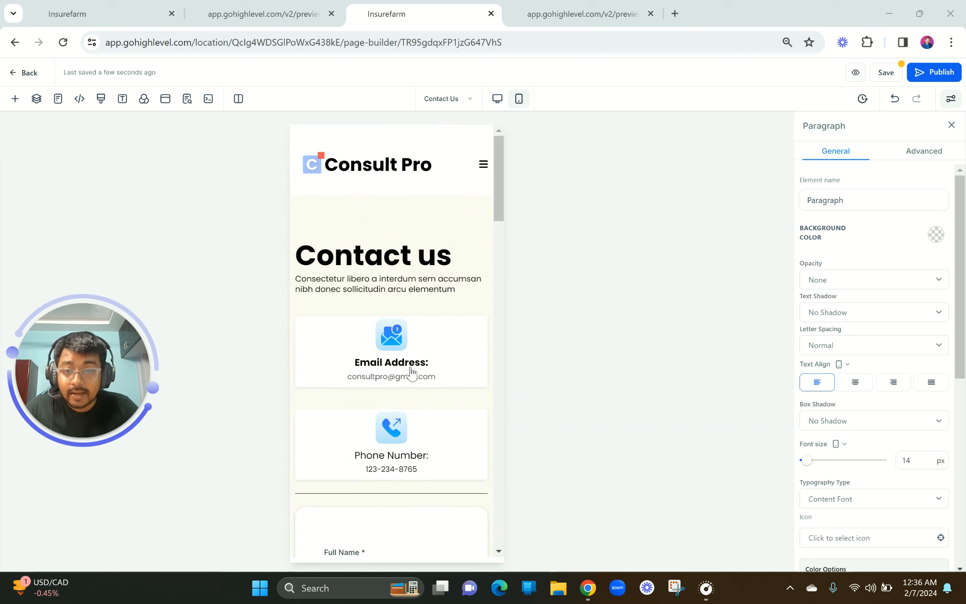
scroll(411, 371, down, 10)
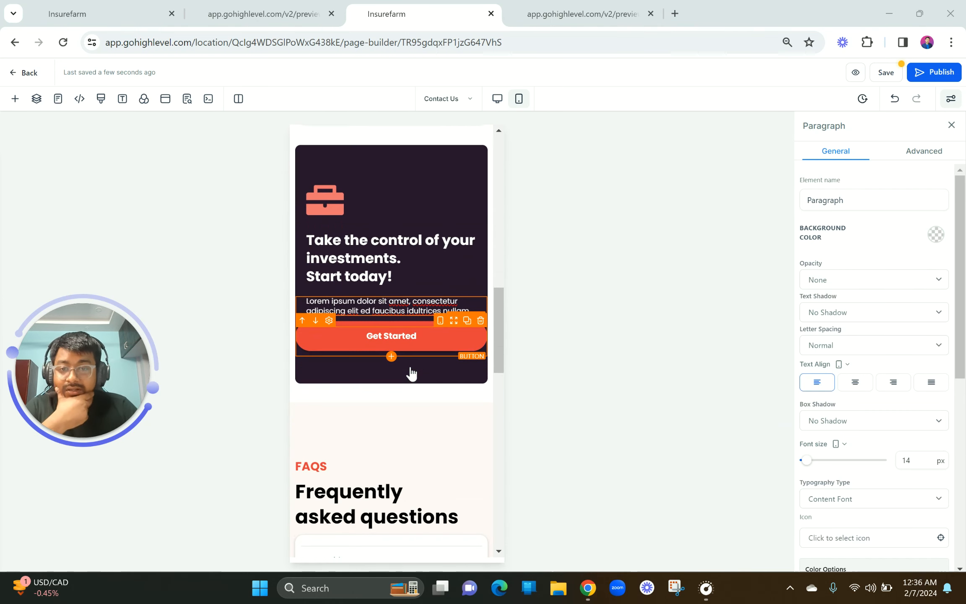
scroll(411, 372, up, 10)
scroll(411, 372, down, 4)
scroll(411, 372, down, 8)
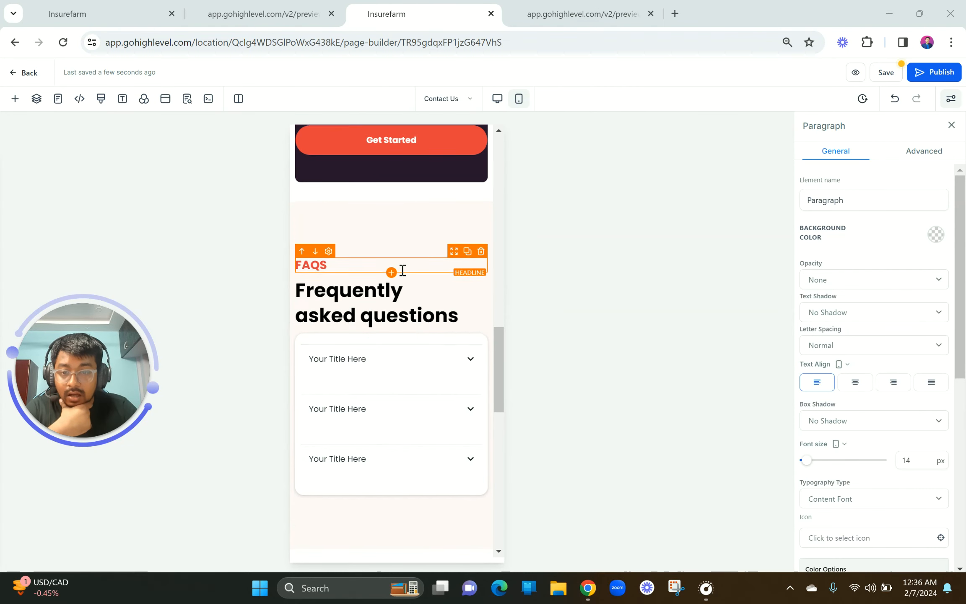
scroll(403, 269, down, 10)
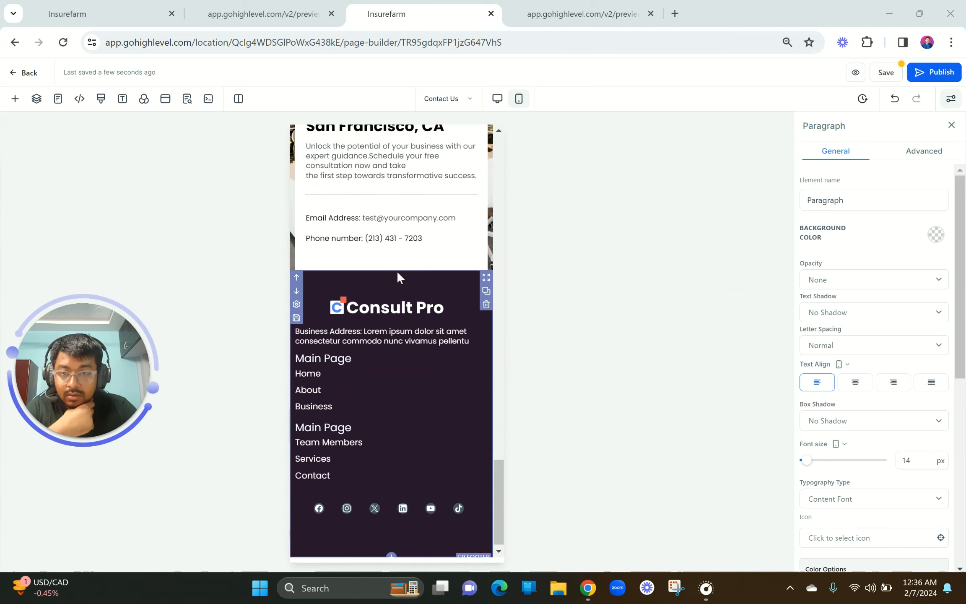
scroll(402, 269, up, 8)
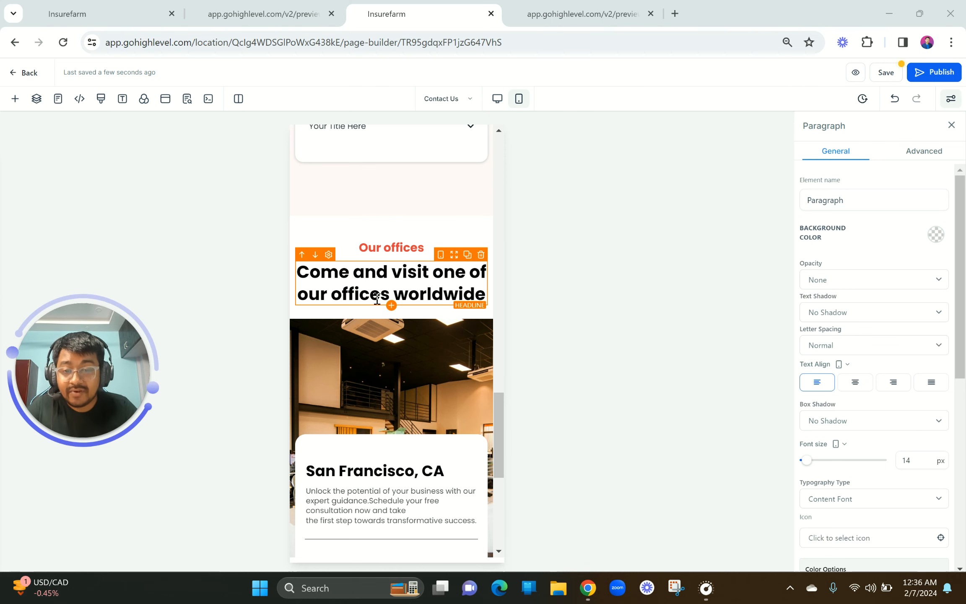
Step: Review the mobile layout from the offices section up to the header, and the desktop layout down to the footer
scroll(377, 299, down, 8)
scroll(377, 299, up, 11)
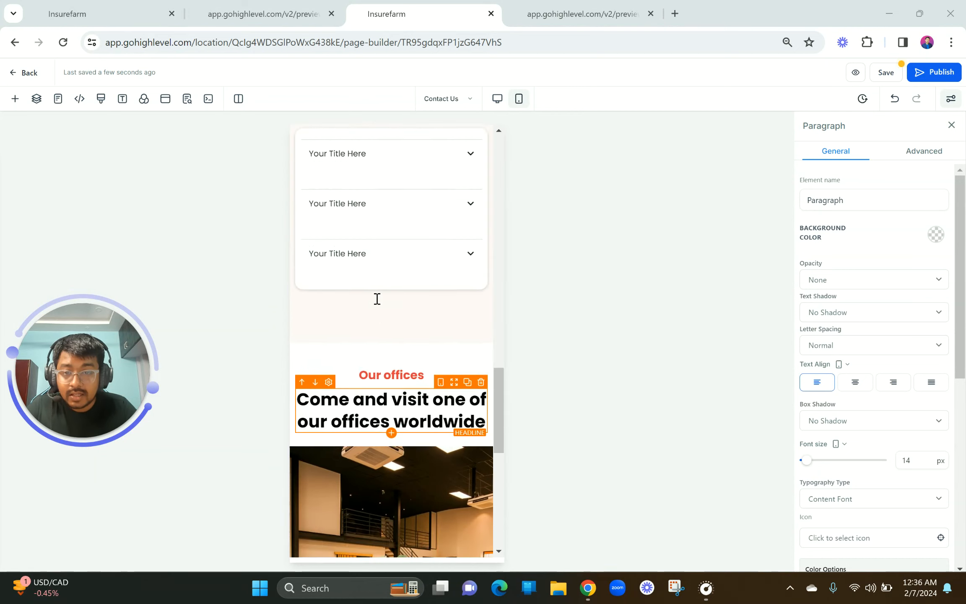
scroll(378, 299, up, 10)
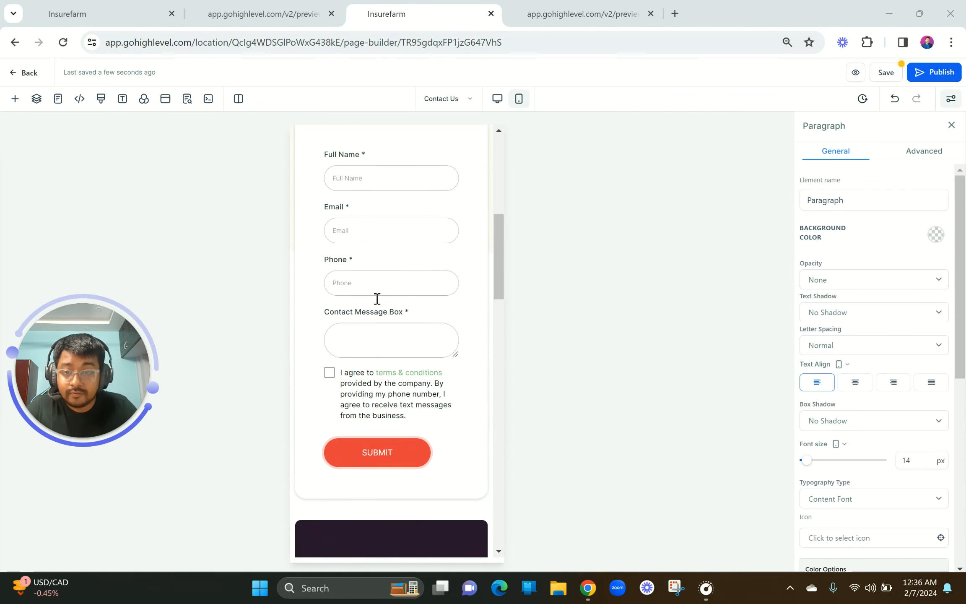
scroll(377, 298, up, 10)
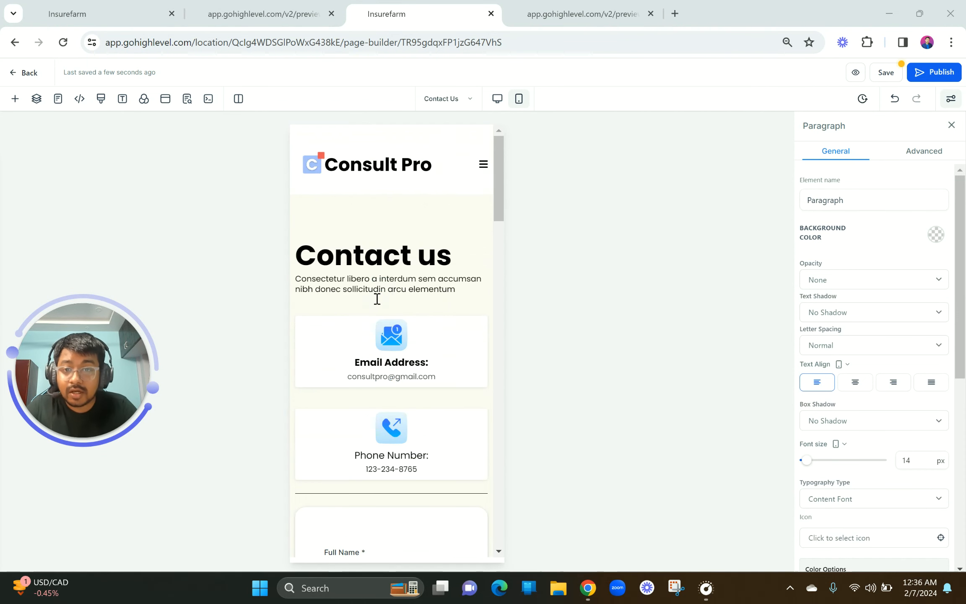
click(497, 99)
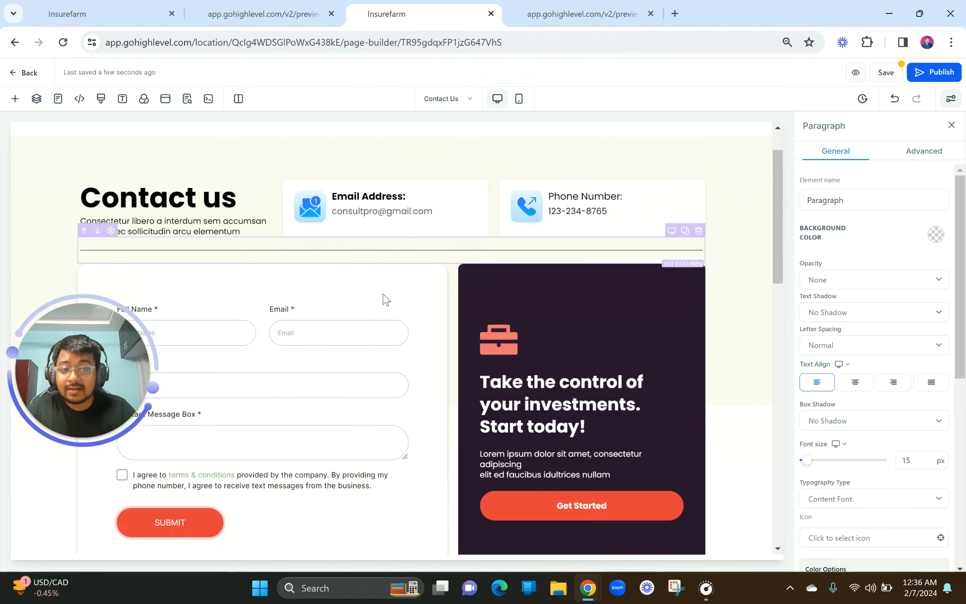
scroll(386, 300, down, 10)
Step: Save the Contact Us page while opening a fresh preview of it, and close the outdated preview
click(858, 80)
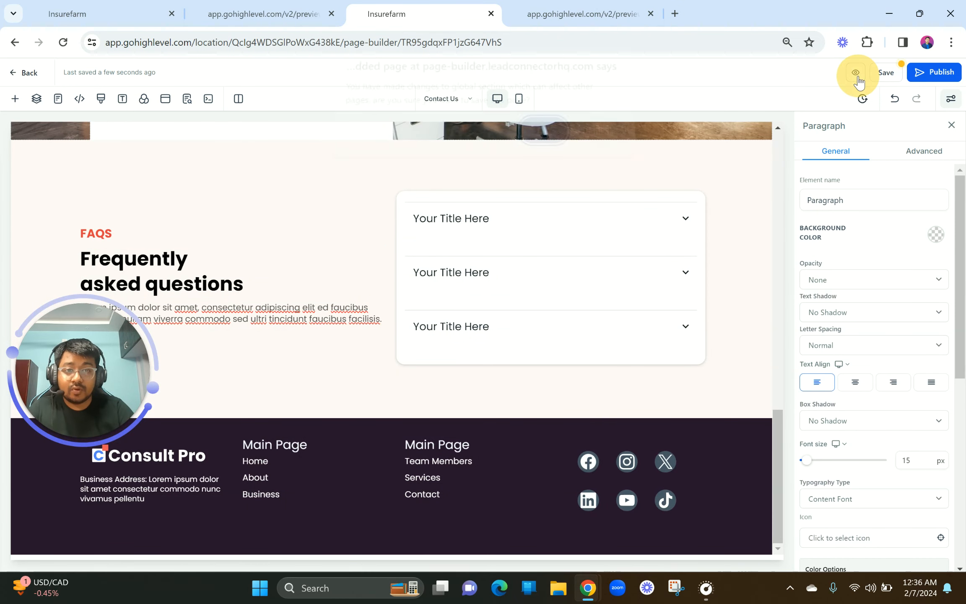
click(541, 141)
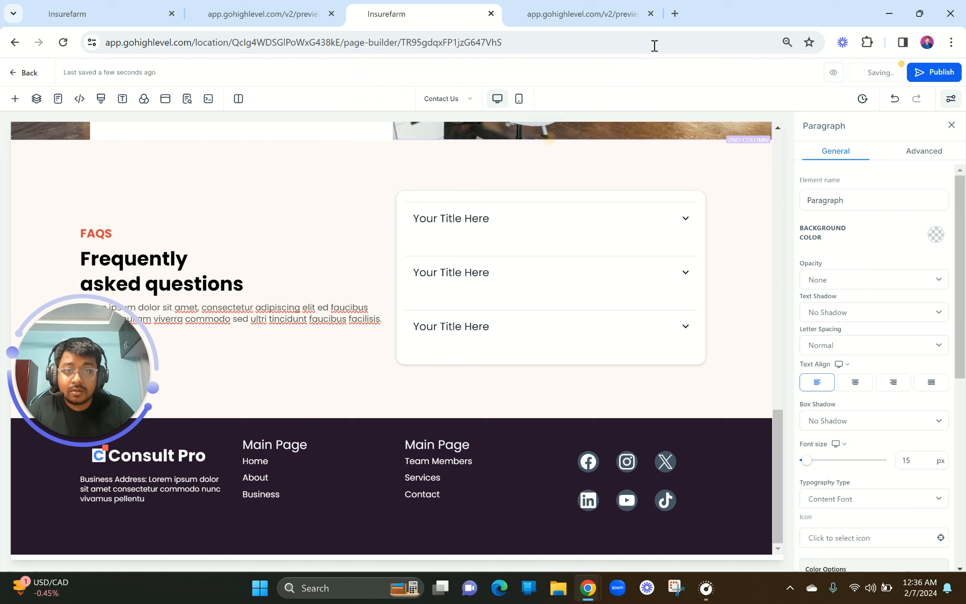
click(651, 14)
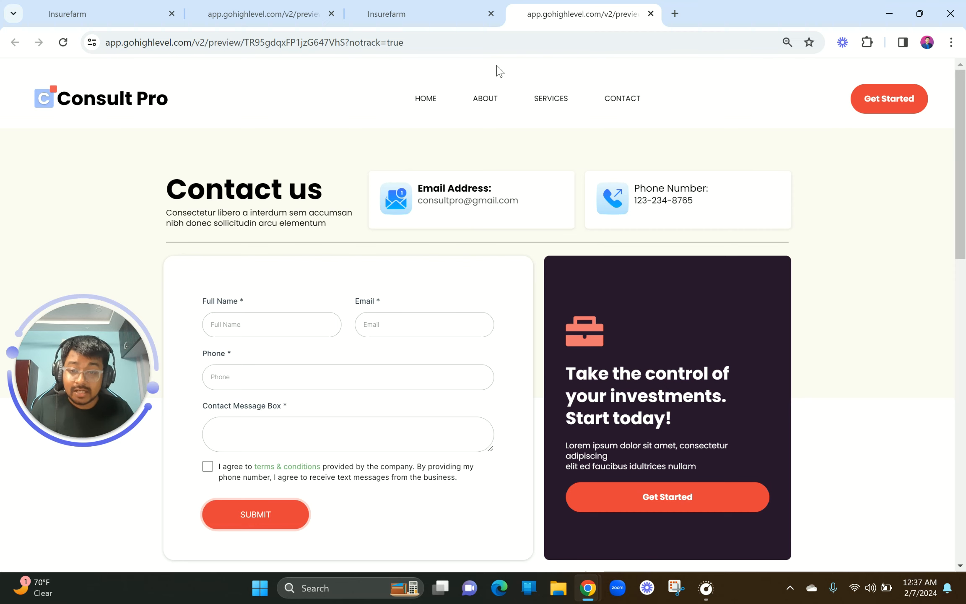
Step: Compare the Contact Us page's desktop preview with the reference preview, from the header through the offices and FAQs to the footer
scroll(545, 338, down, 12)
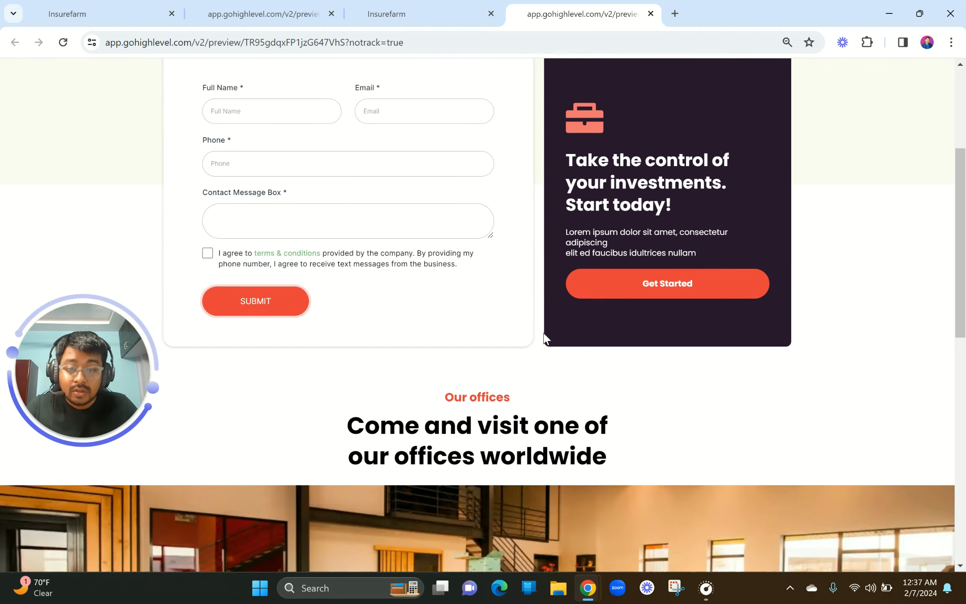
scroll(546, 338, down, 4)
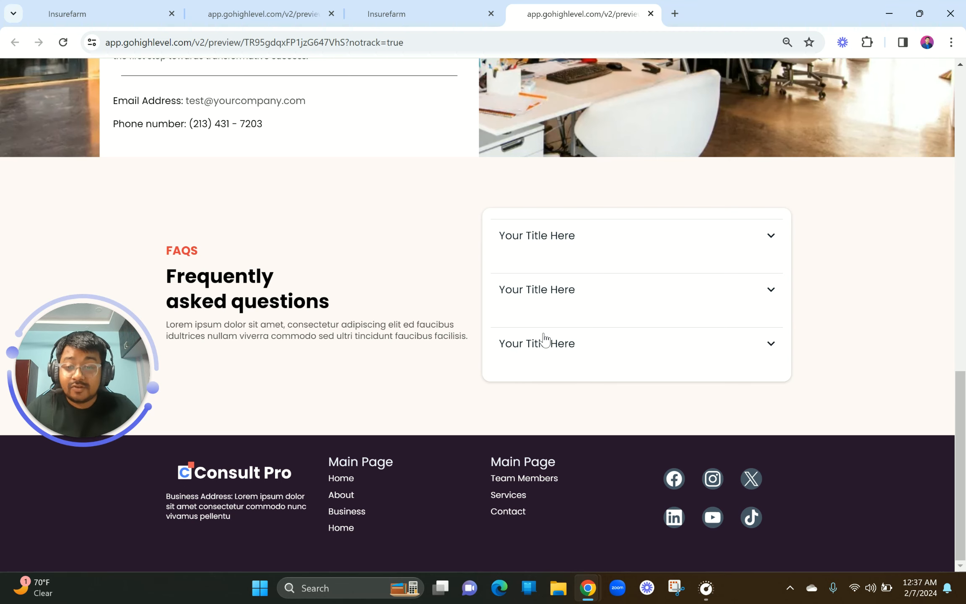
scroll(546, 339, up, 15)
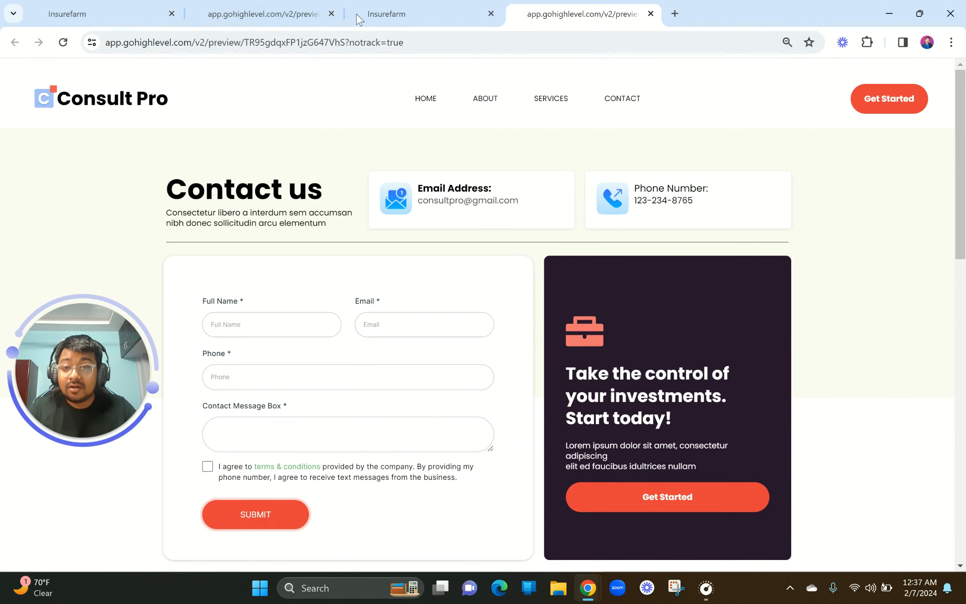
click(275, 9)
scroll(398, 361, down, 10)
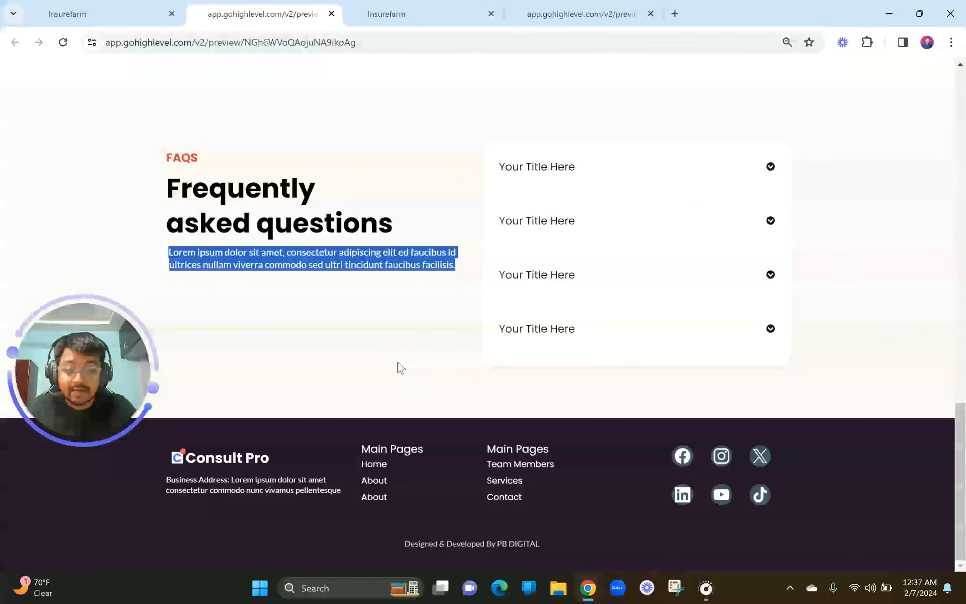
scroll(401, 368, up, 12)
click(531, 5)
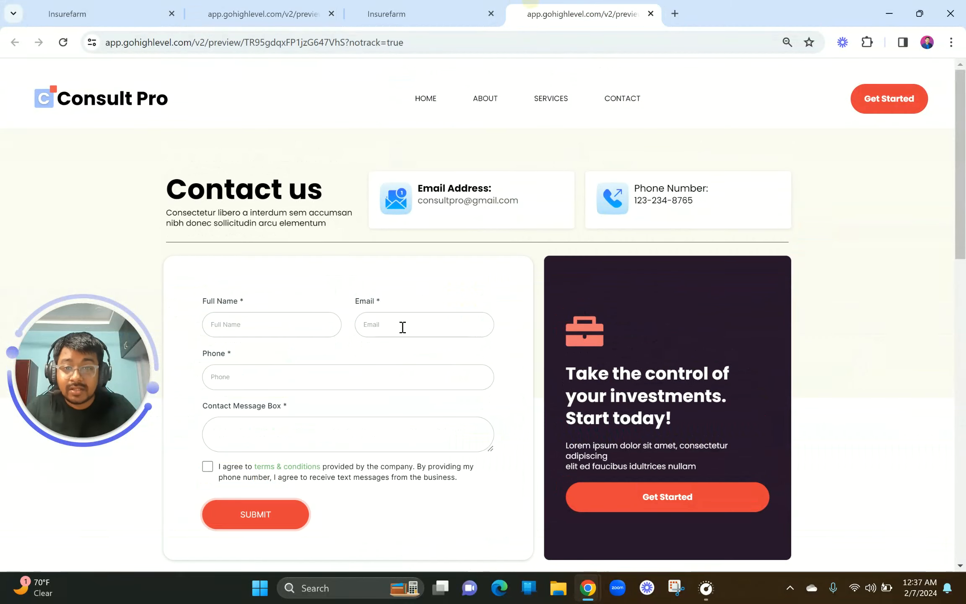
scroll(403, 327, down, 10)
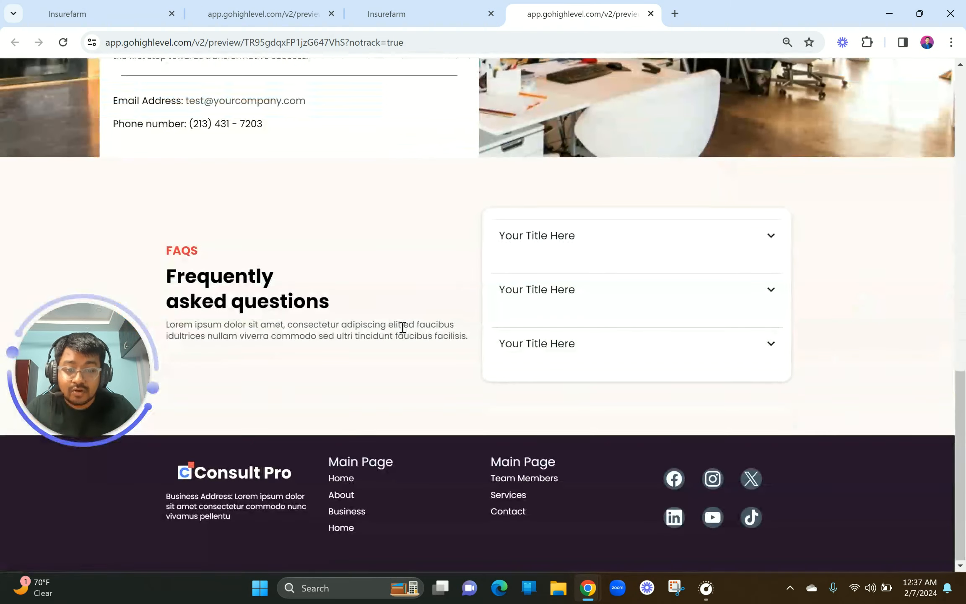
scroll(402, 327, up, 15)
Step: Inspect the previewed page at iPhone 14 Pro Max dimensions, check its sections through the FAQs and offices, and close the developer tools
right_click(305, 104)
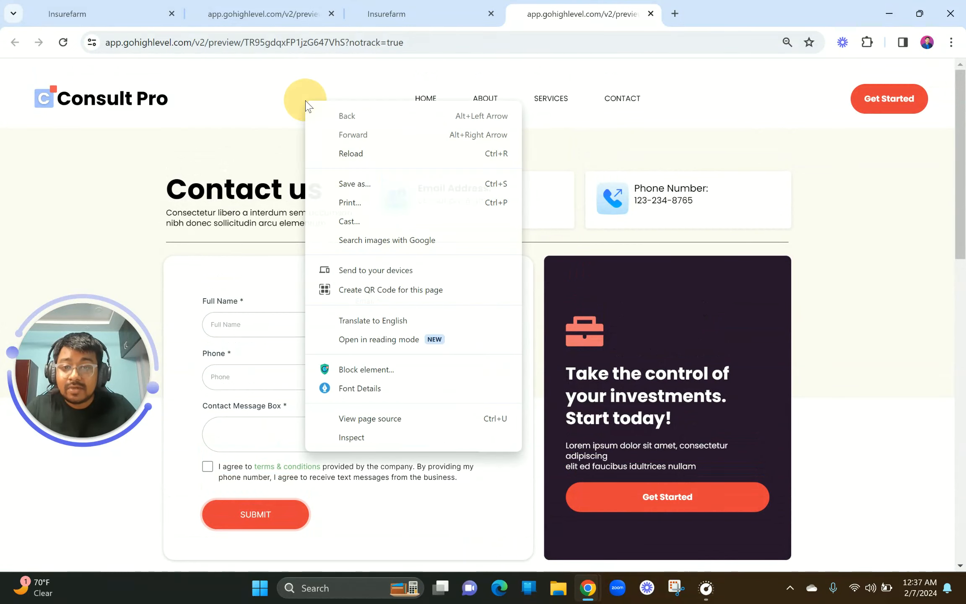
click(358, 436)
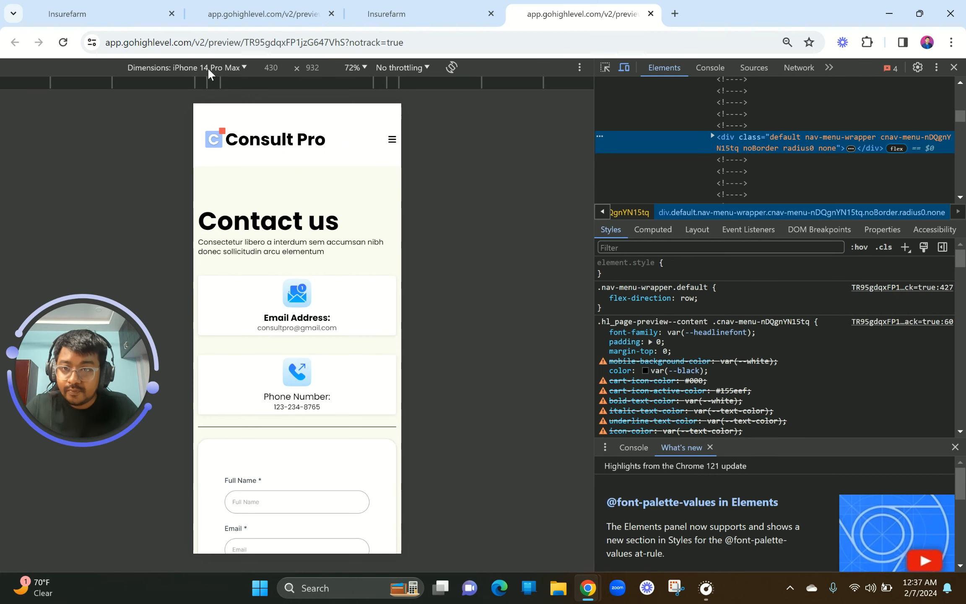
scroll(353, 381, down, 5)
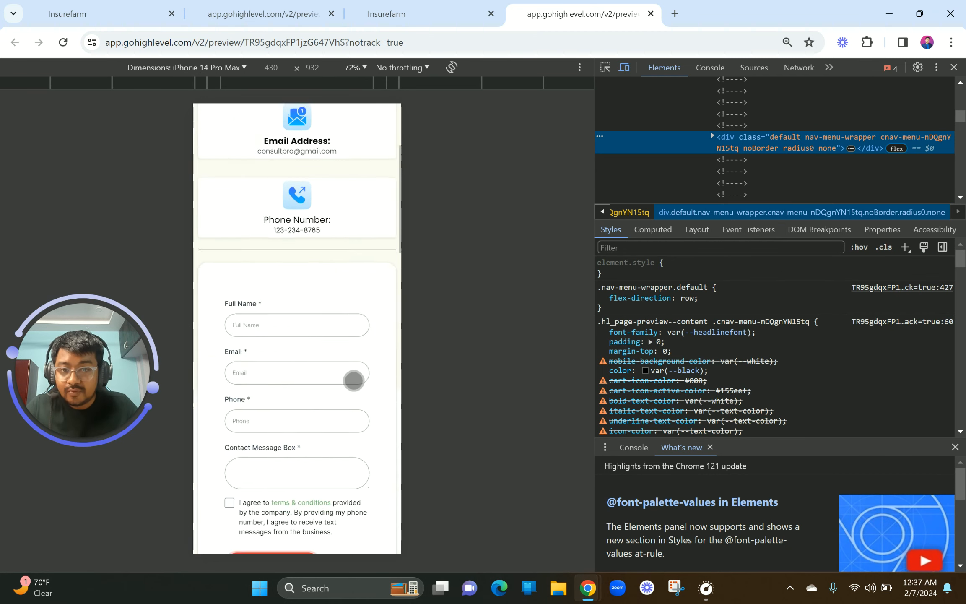
scroll(353, 380, down, 10)
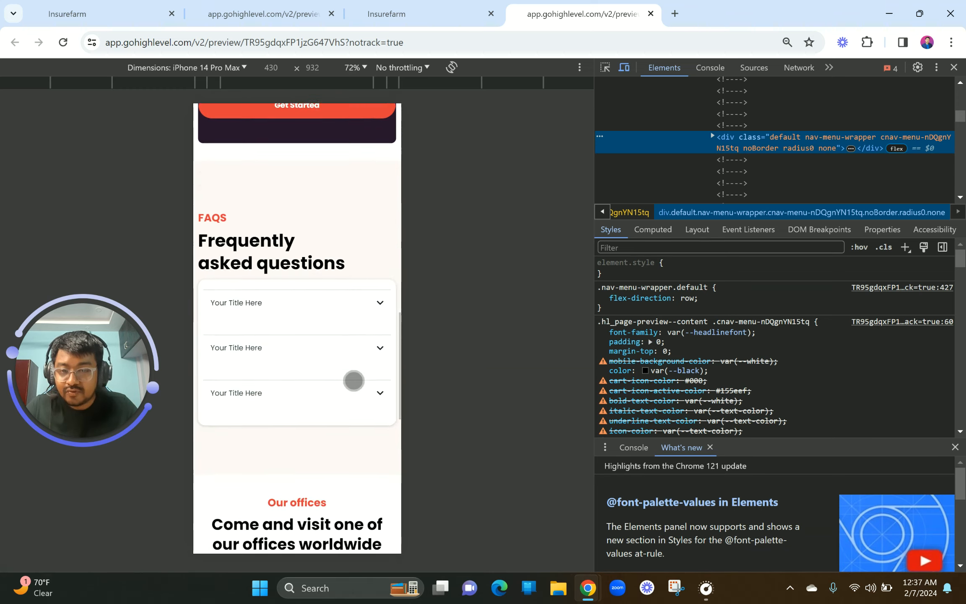
scroll(353, 380, down, 2)
scroll(354, 380, up, 15)
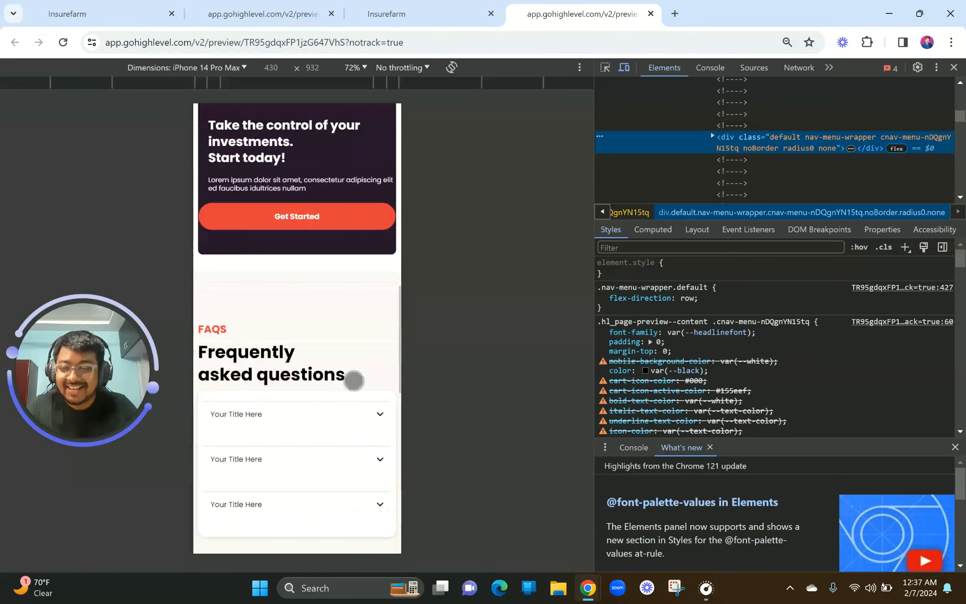
scroll(354, 381, up, 1)
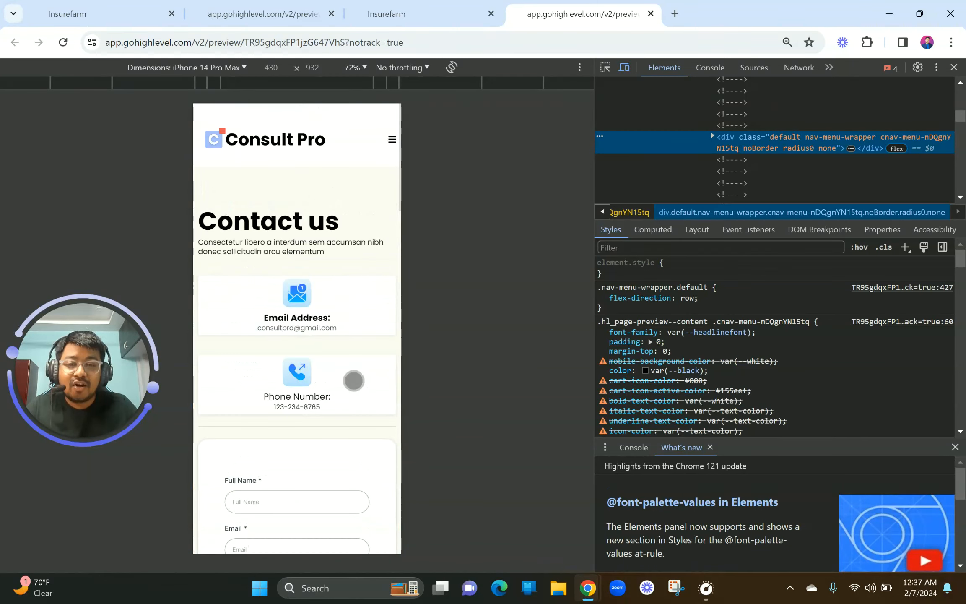
click(954, 68)
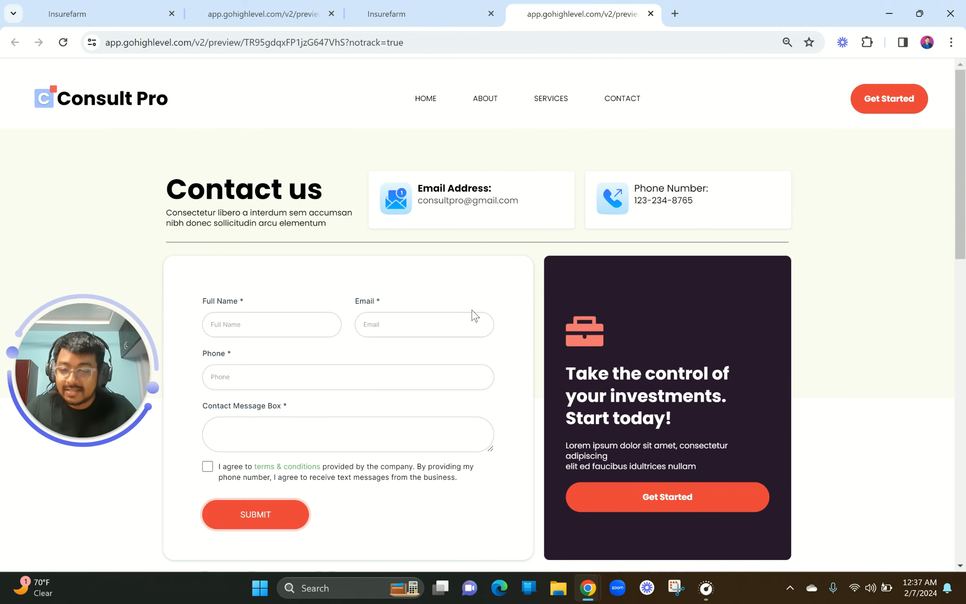